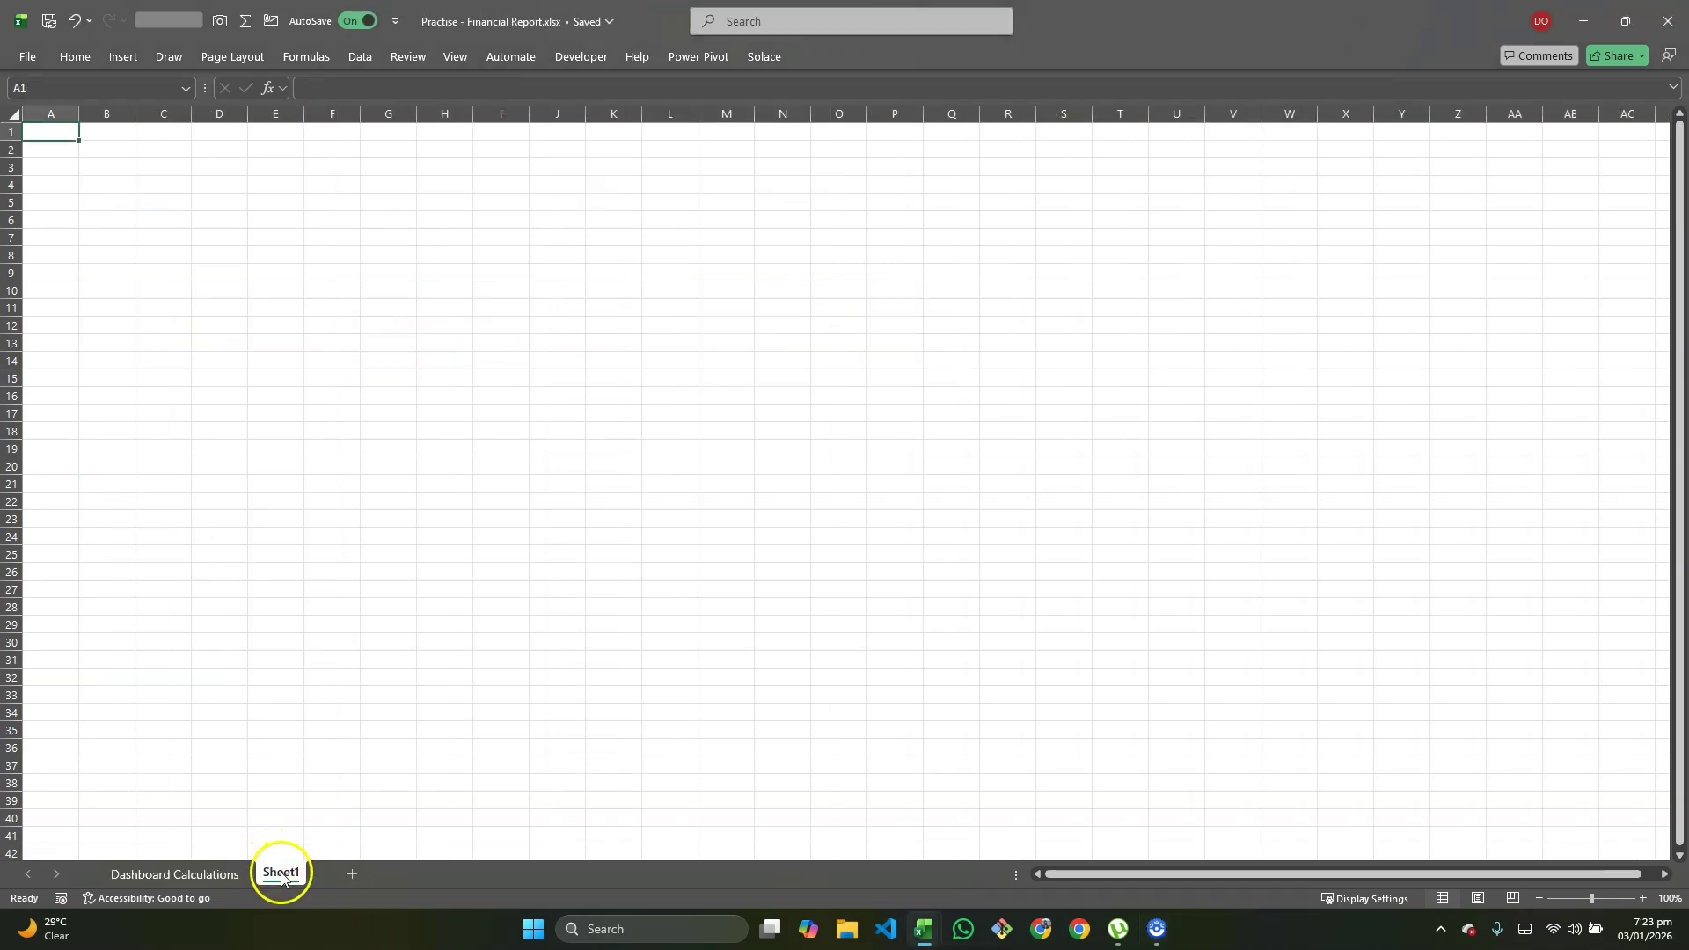
Step: Rename the Sheet1 worksheet as Dashboard
{"action": "double_click", "coordinate": [281, 873]}
{"action": "type", "text": "Dashboard"}
{"action": "key", "text": "Return"}
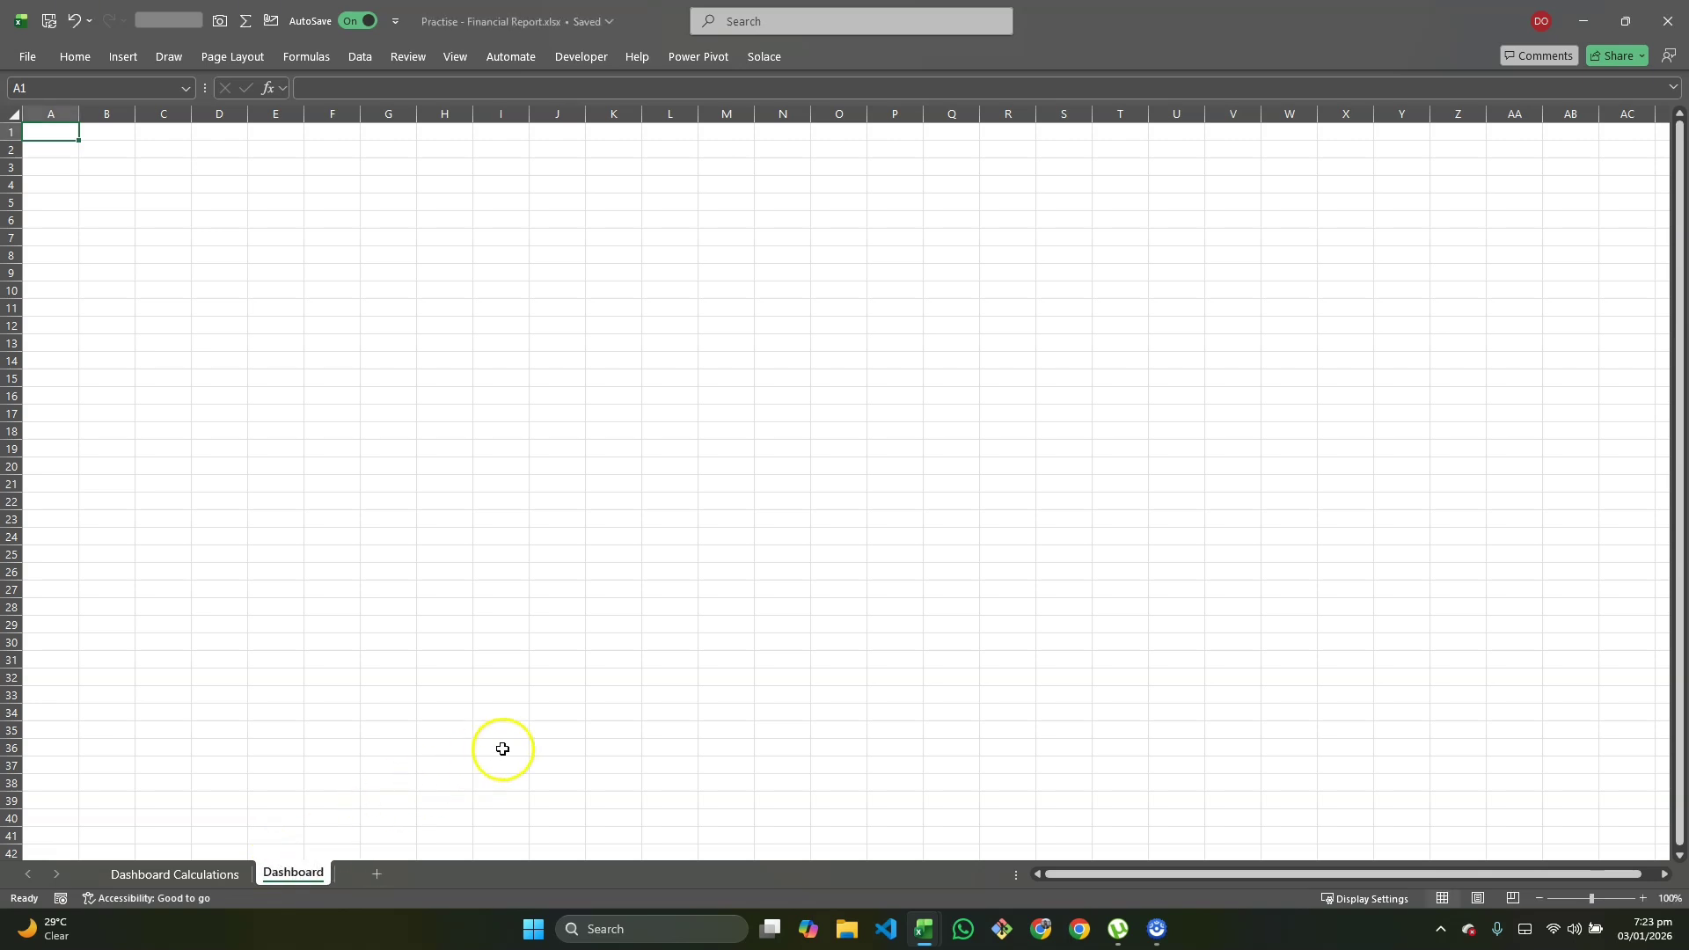
{"action": "key", "text": "F10"}
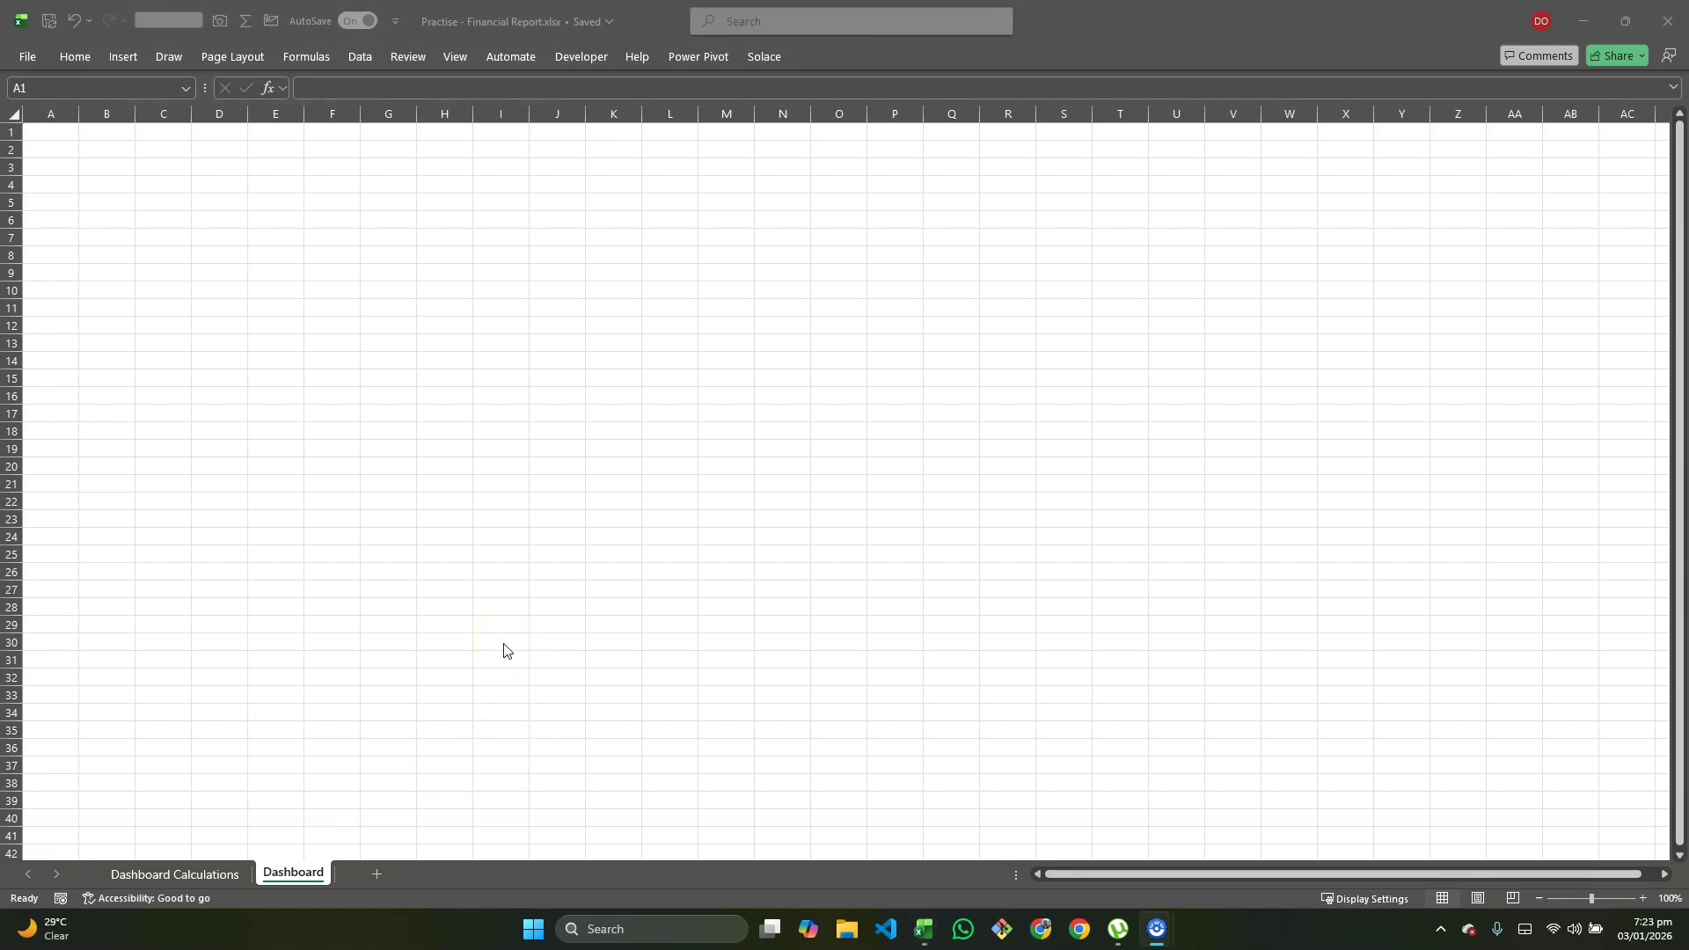
Step: Compare the blank Dashboard sheet with the finished dashboard in the Financial report dashbaord.xlsx workbook
{"action": "key", "text": "alt+Tab"}
{"action": "key", "text": "alt+Tab"}
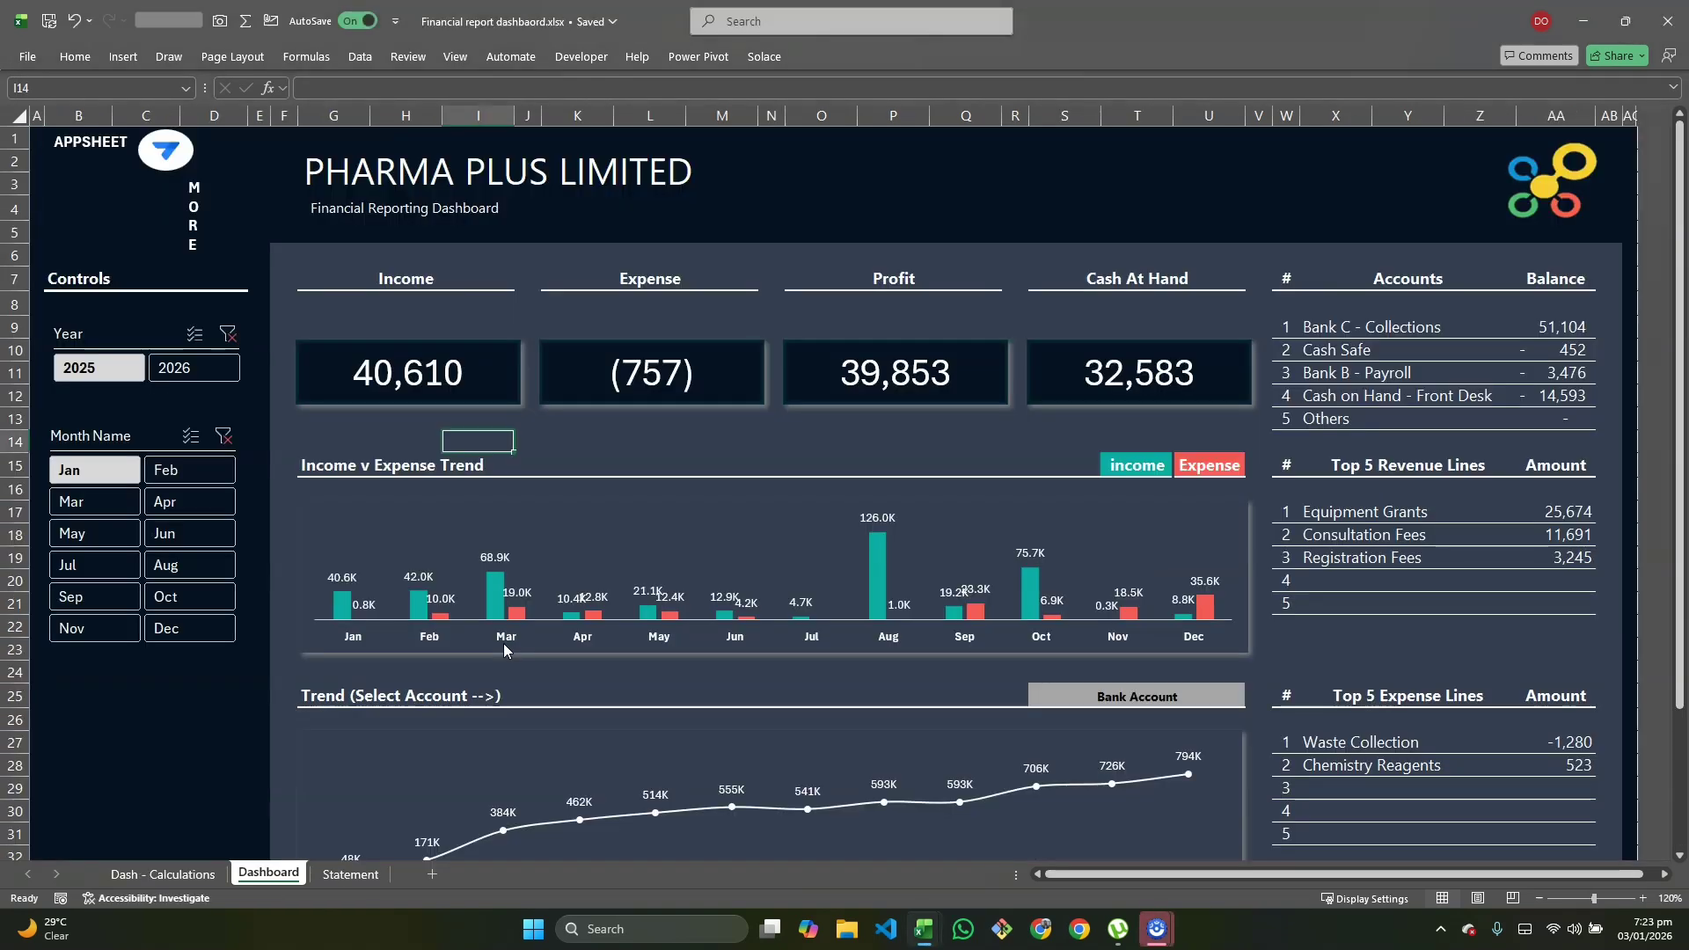
{"action": "key", "text": "alt+Tab"}
{"action": "key", "text": "alt+Tab"}
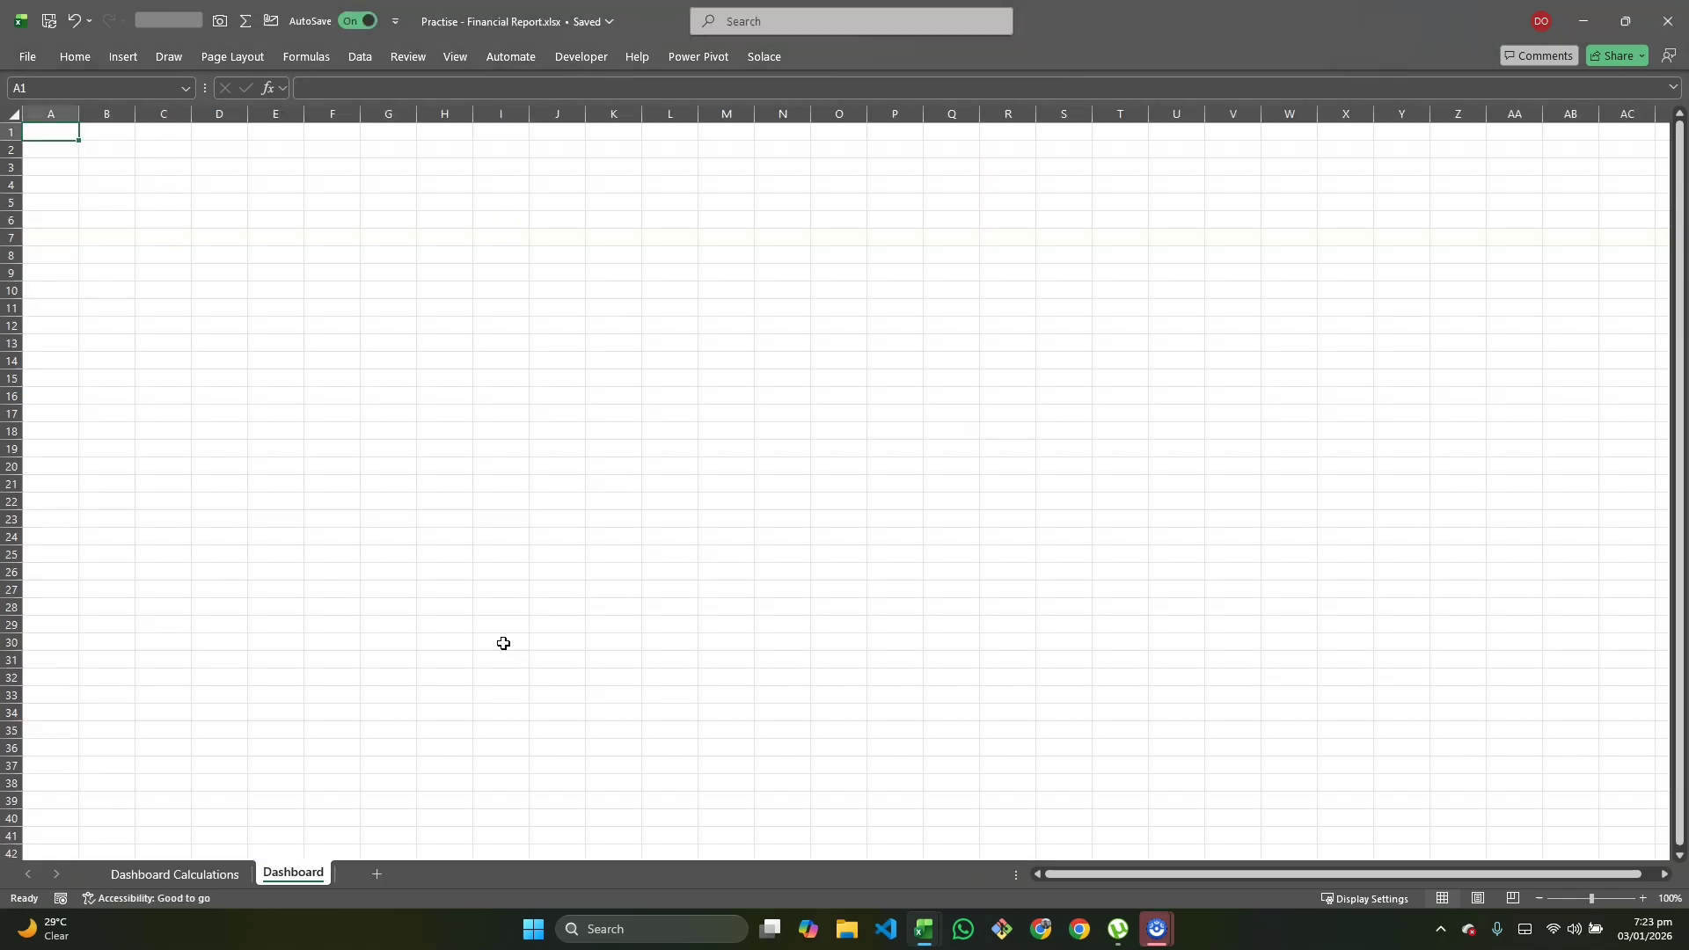
{"action": "key", "text": "alt+Tab"}
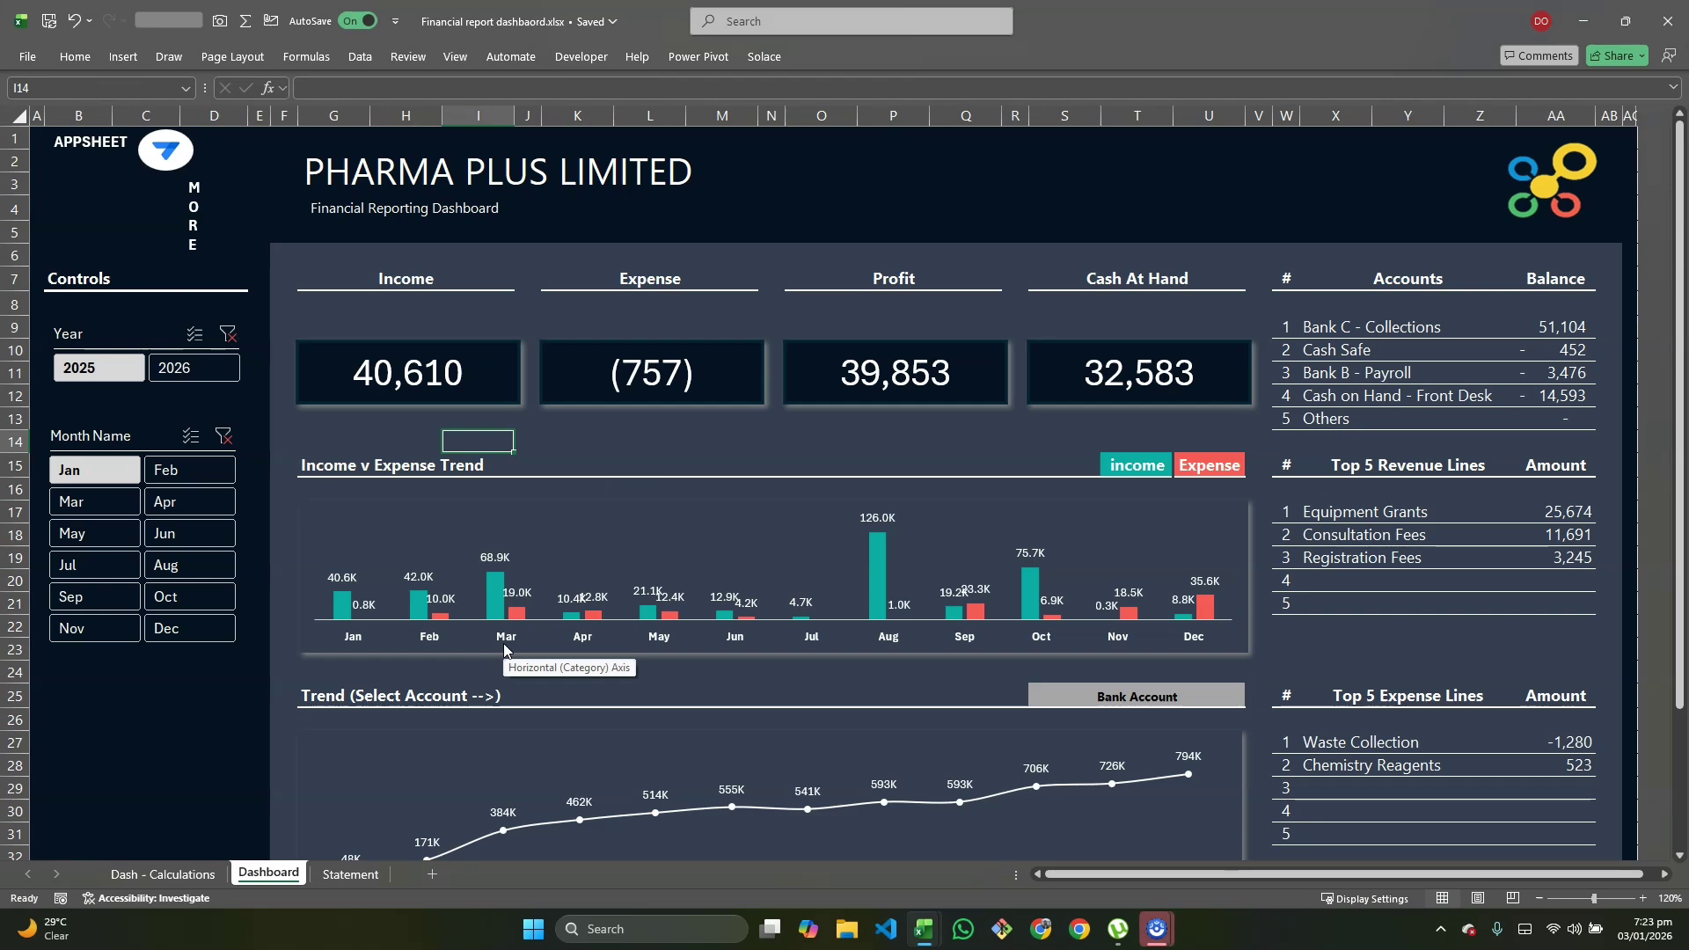
{"action": "key", "text": "alt+Tab"}
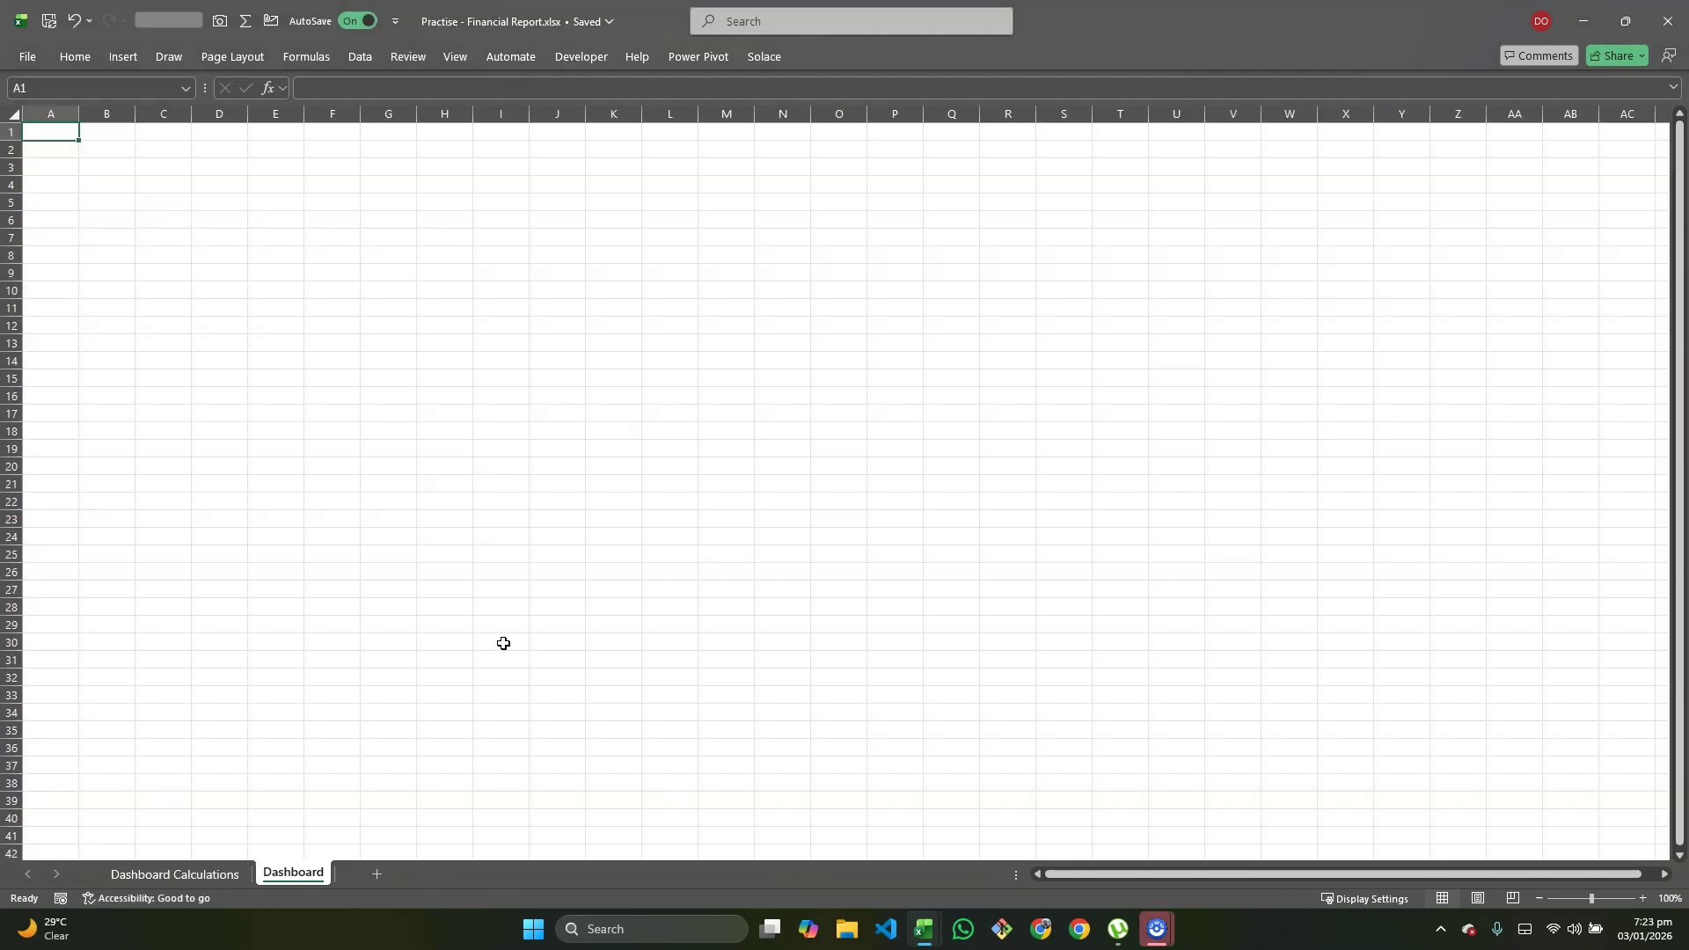
{"action": "key", "text": "alt+Tab"}
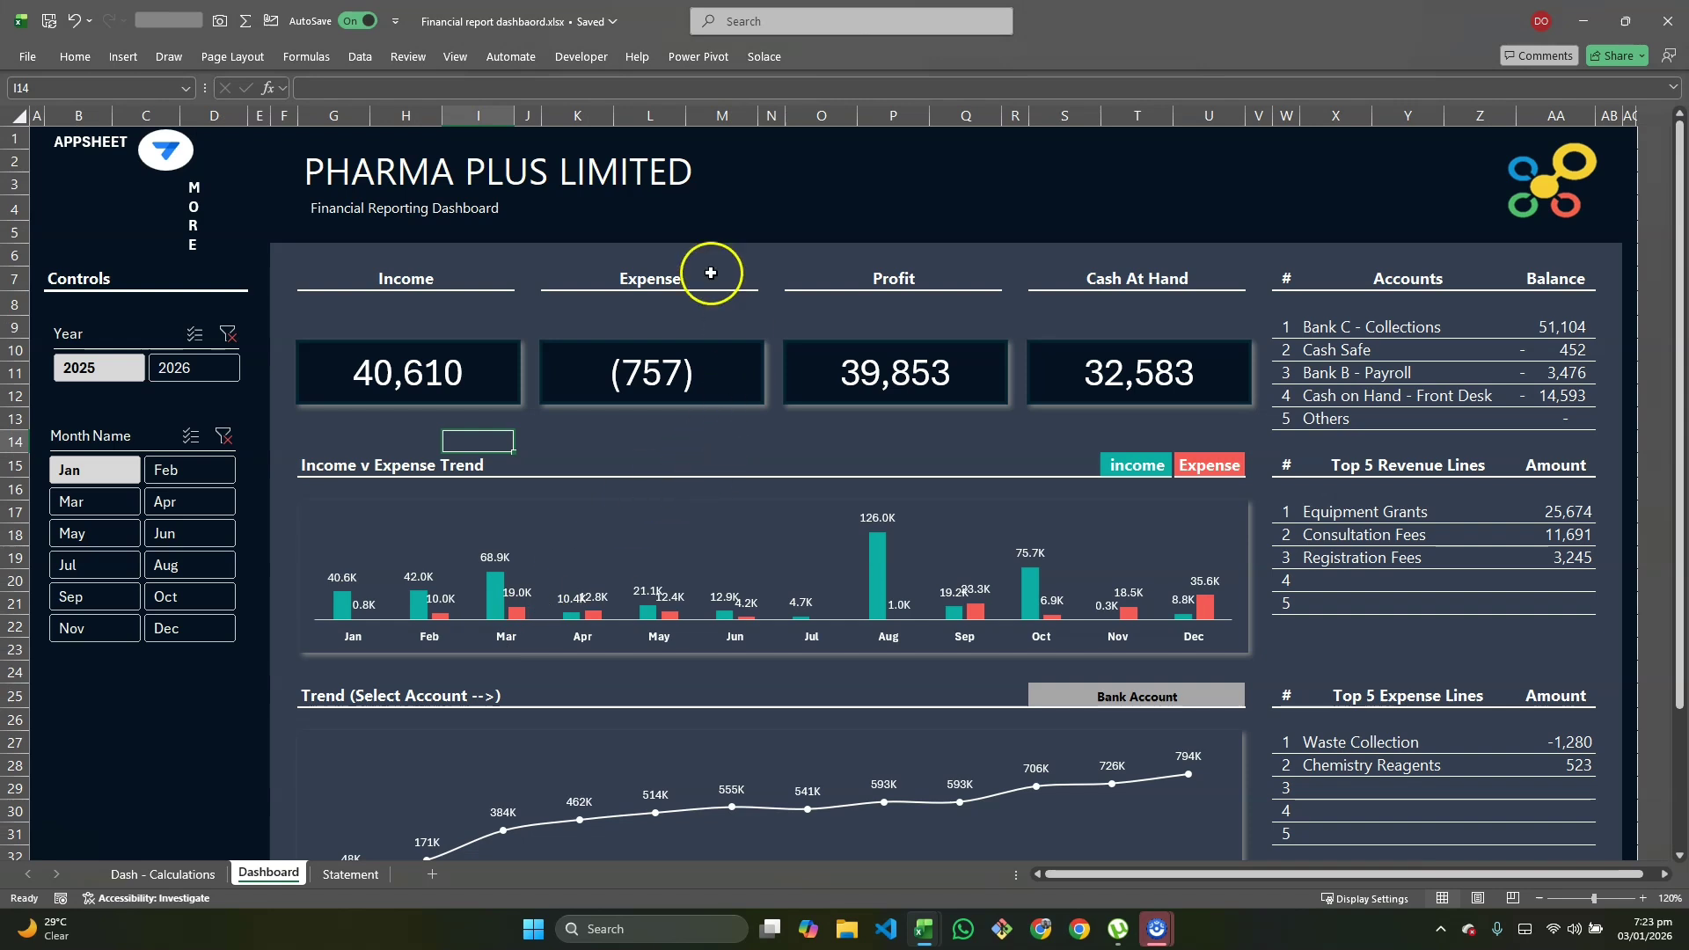
Step: Copy the hex code of the dark background fill from cell M4 in the header of the finished dashboard
{"action": "left_click", "coordinate": [721, 207]}
{"action": "key", "text": "alt"}
{"action": "key", "text": "h"}
{"action": "key", "text": "h"}
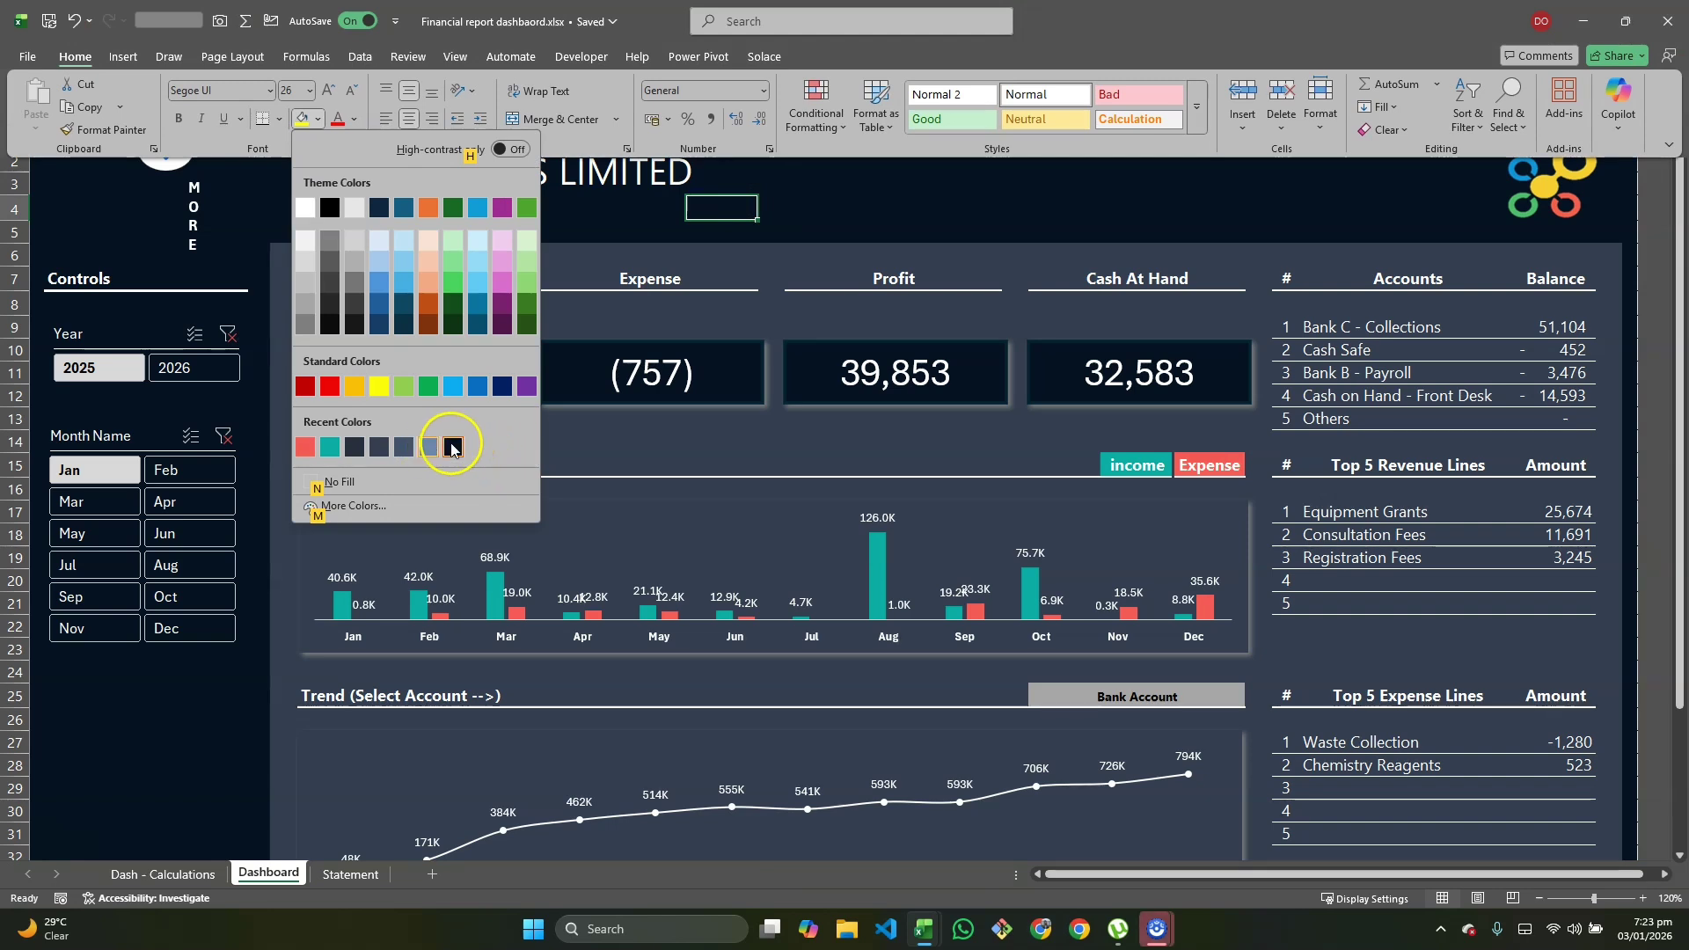
{"action": "left_click", "coordinate": [392, 510]}
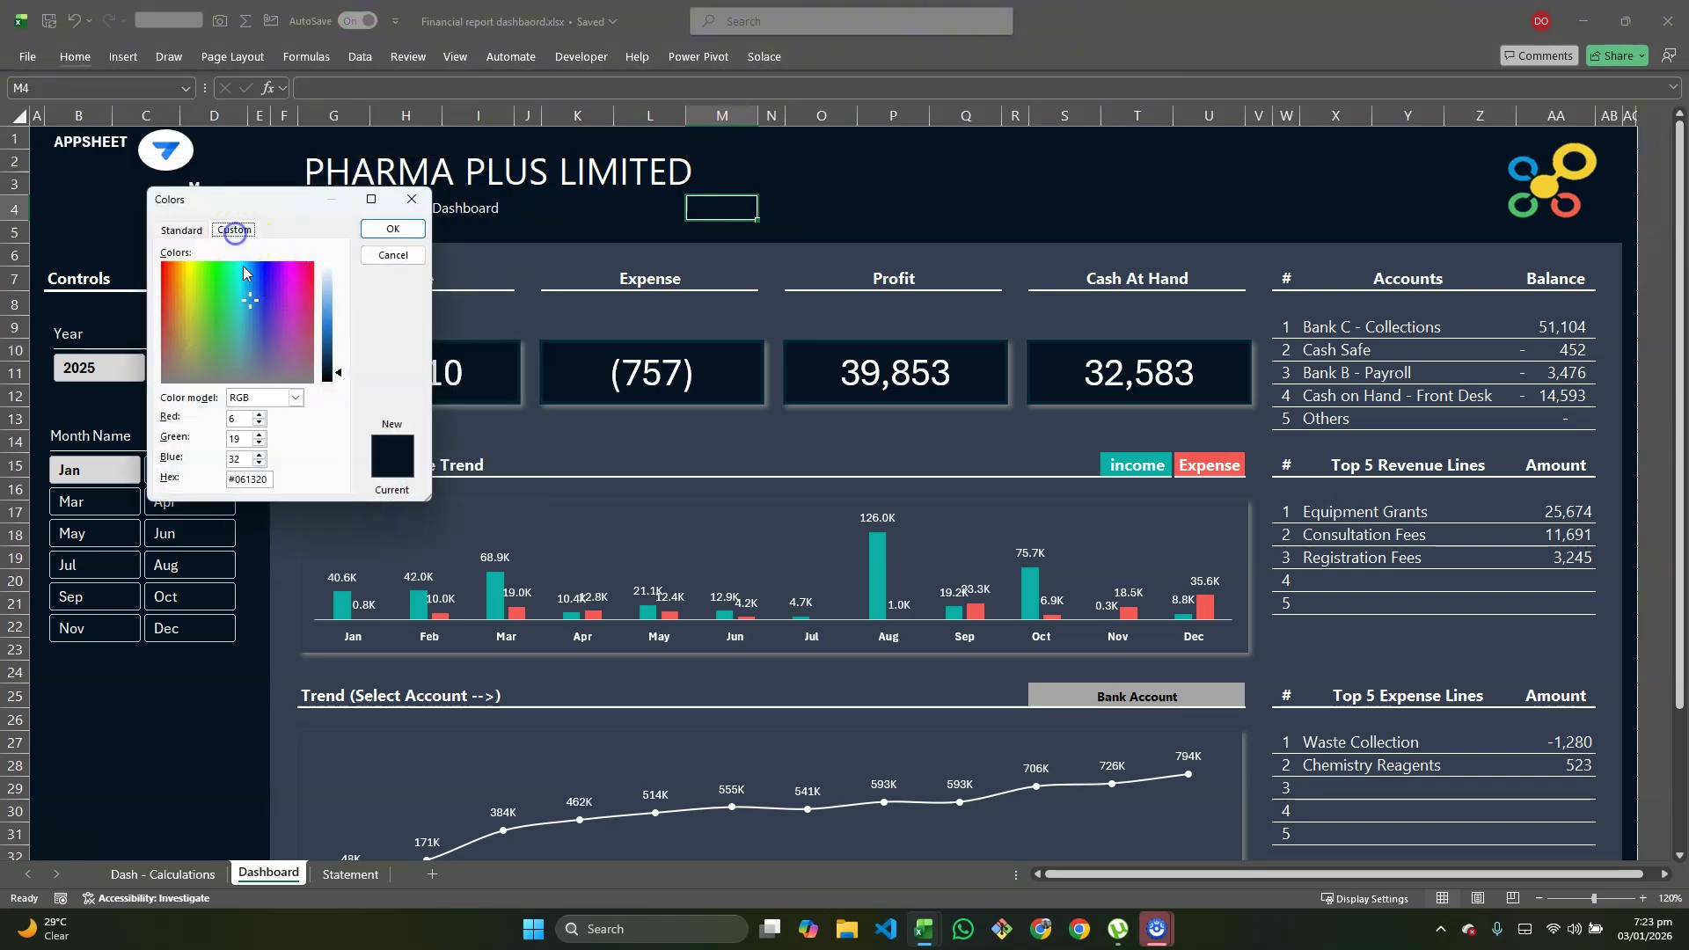
{"action": "left_click", "coordinate": [266, 480]}
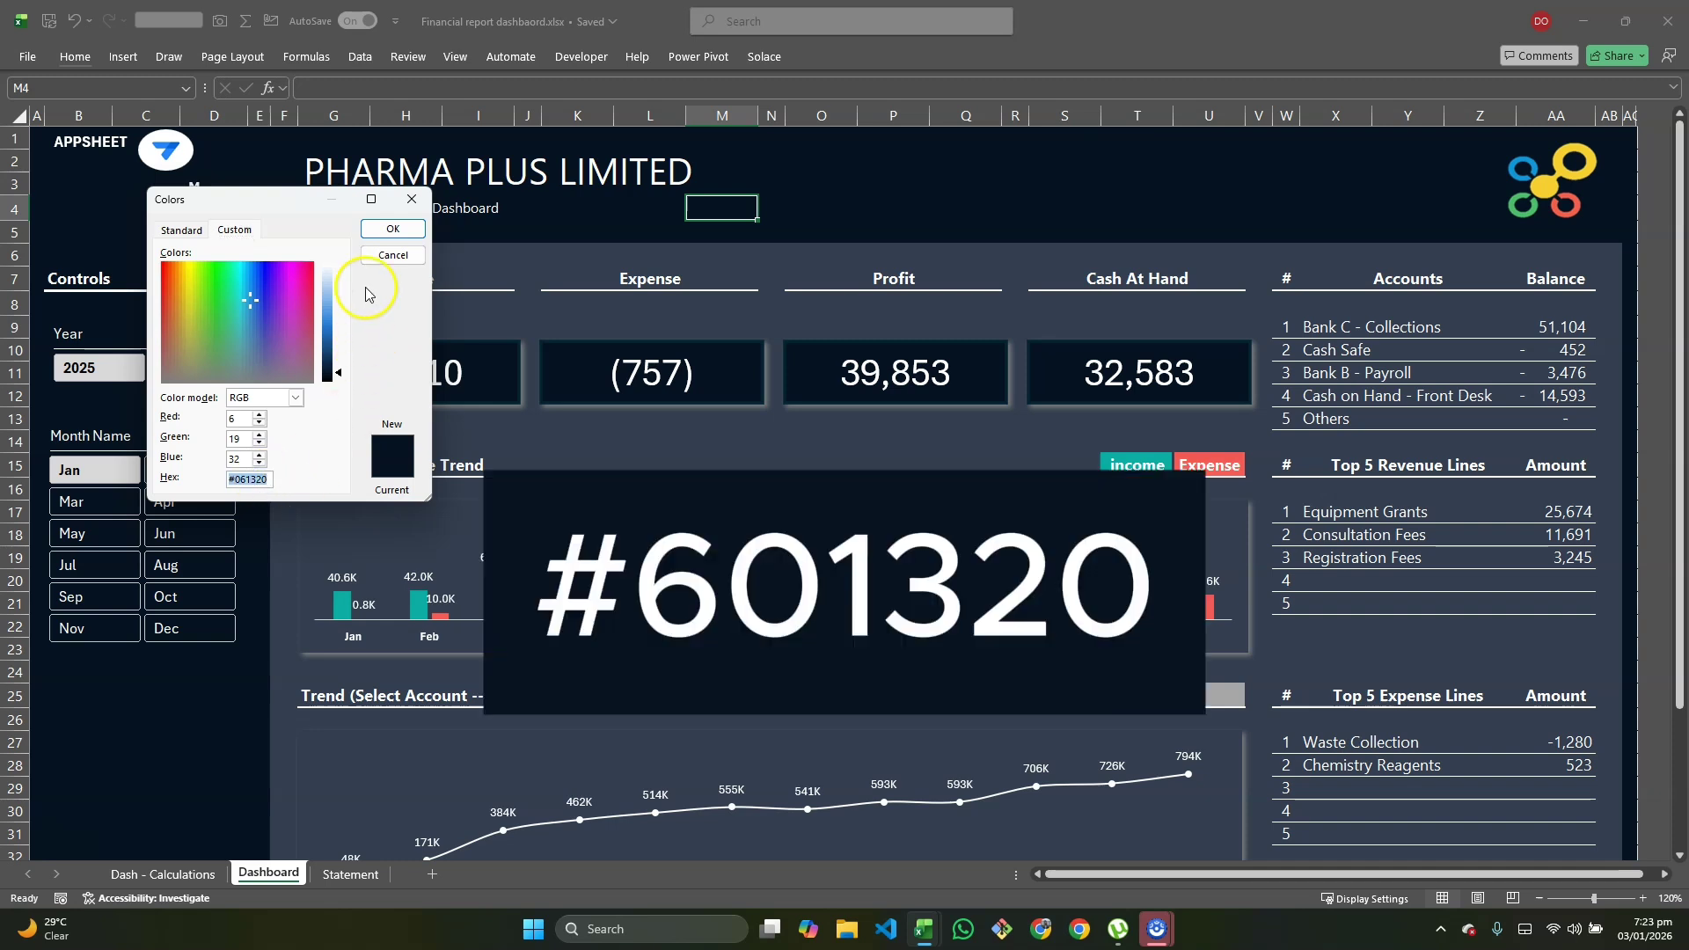
{"action": "left_click", "coordinate": [393, 228]}
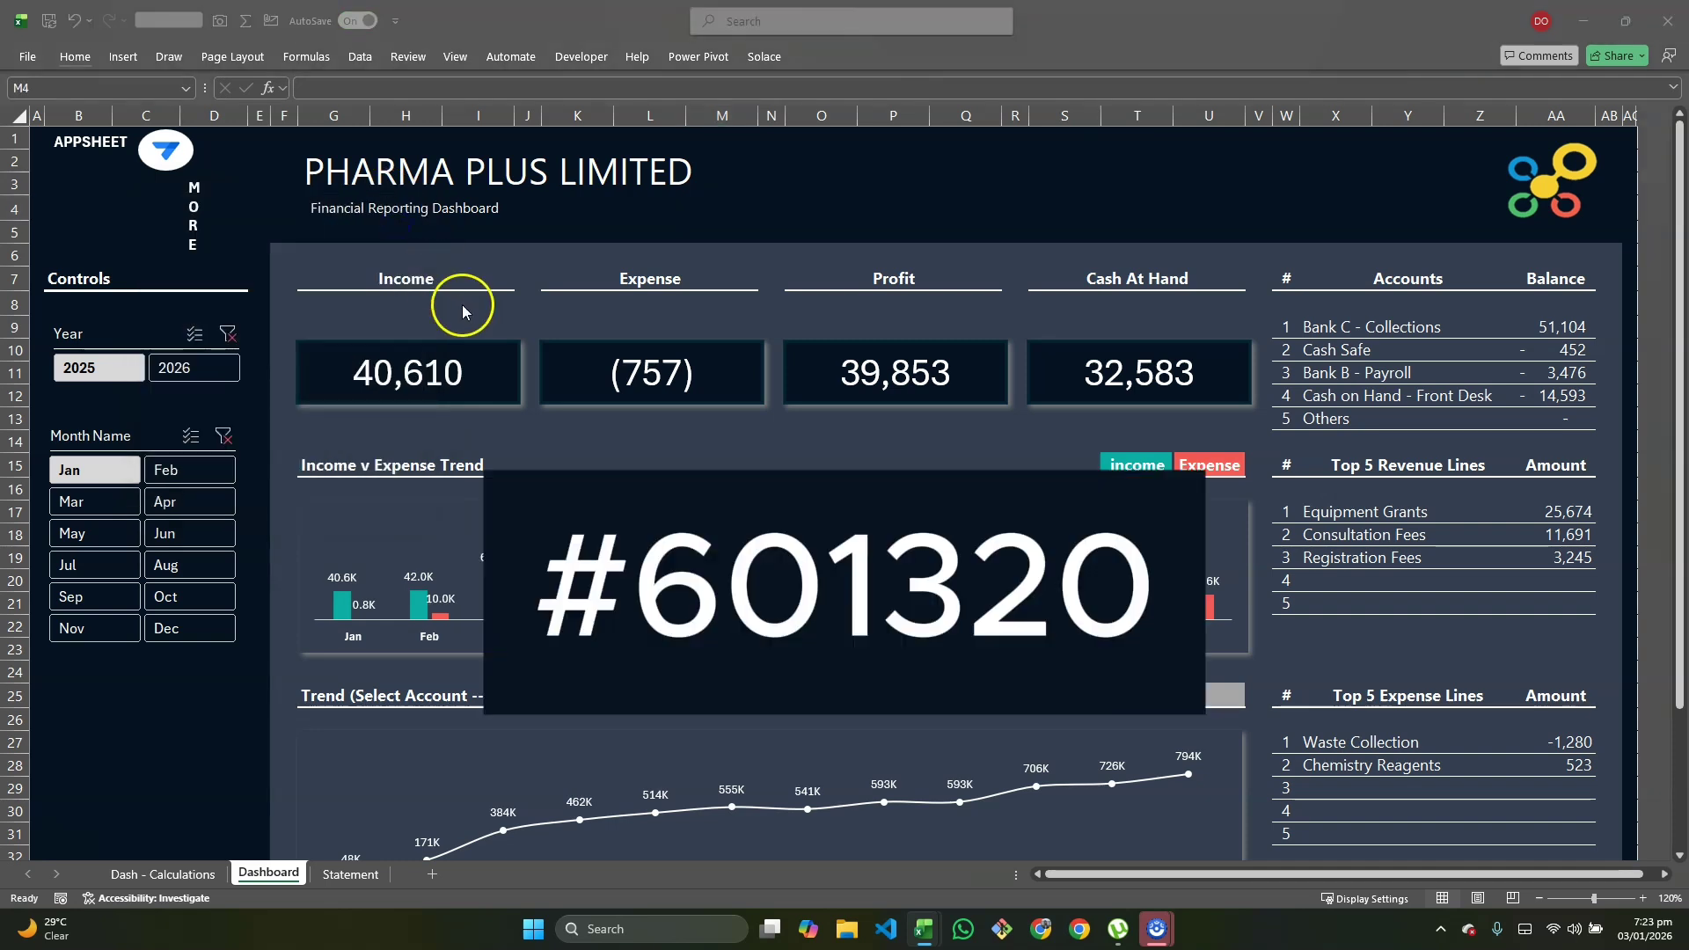
Step: In the Practise - Financial Report workbook, fill the entire Dashboard sheet with the custom colour #061320
{"action": "key", "text": "alt+Tab"}
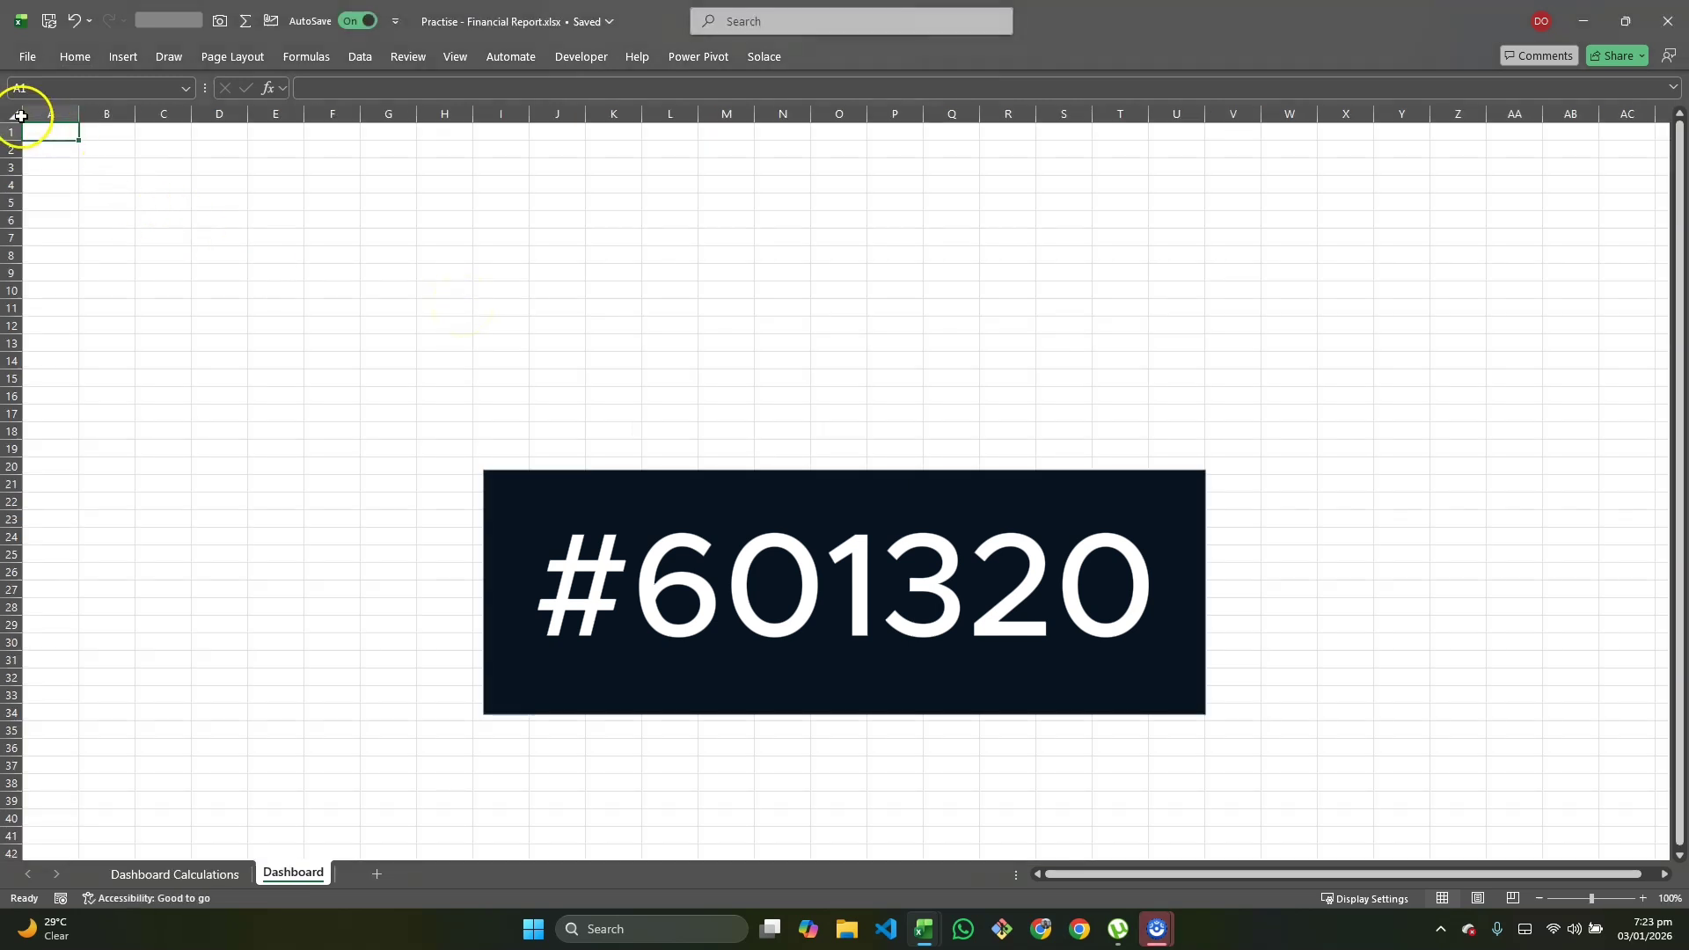
{"action": "left_click", "coordinate": [16, 115]}
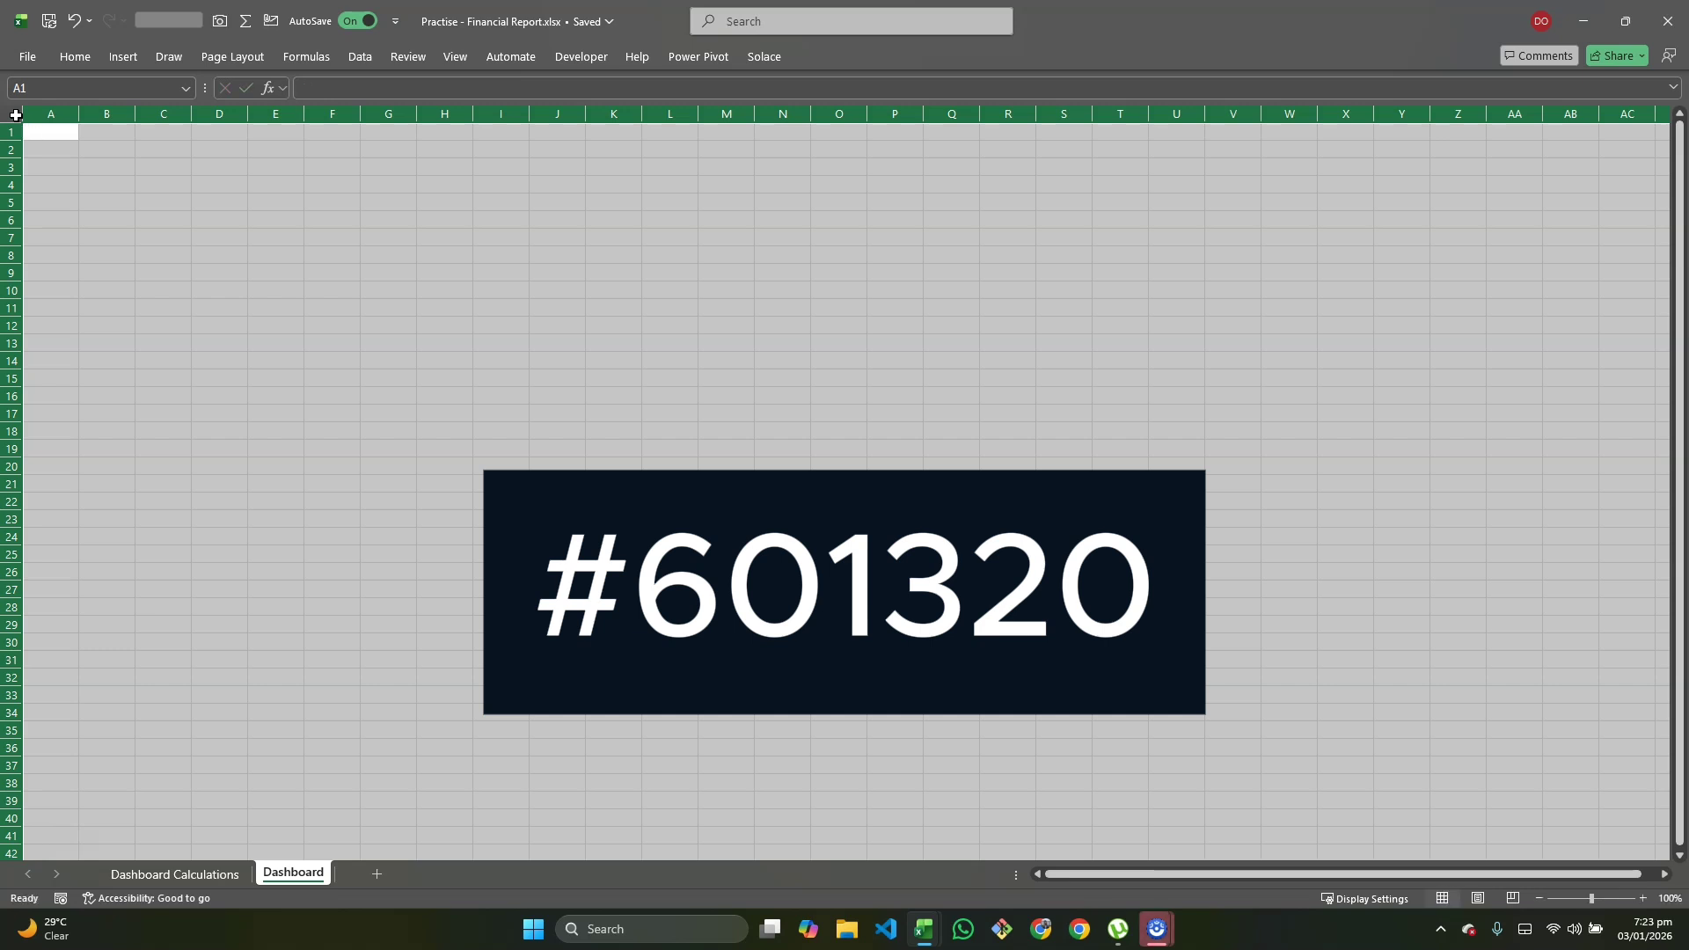
{"action": "key", "text": "alt+h"}
{"action": "key", "text": "h"}
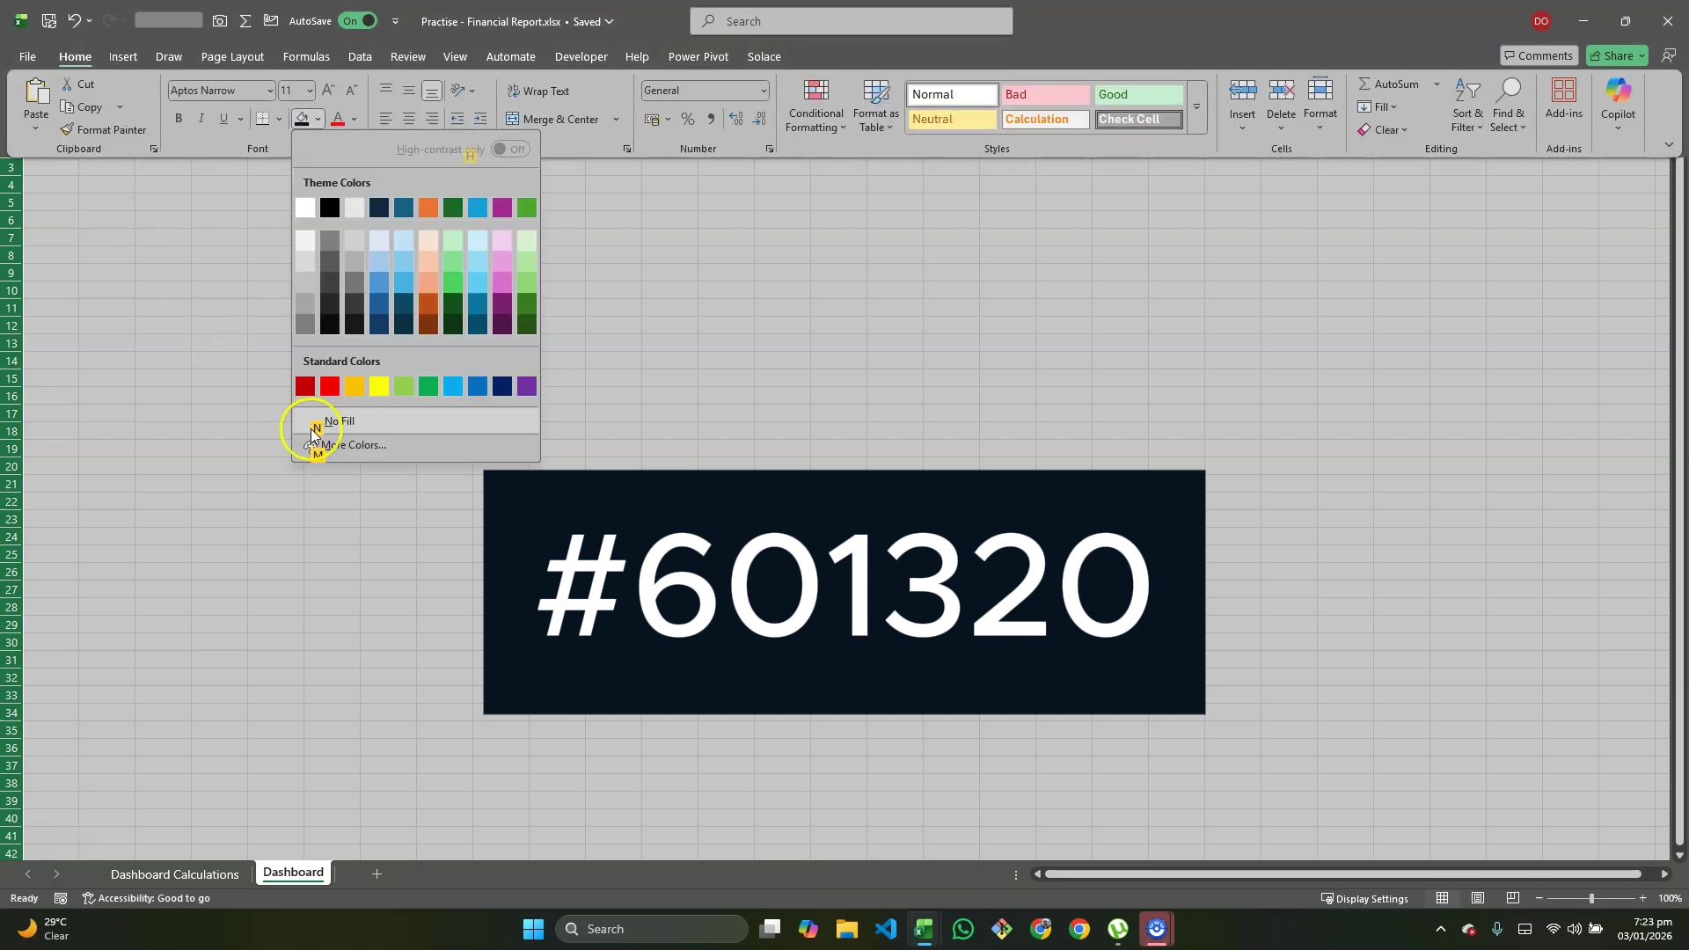
{"action": "left_click", "coordinate": [360, 452]}
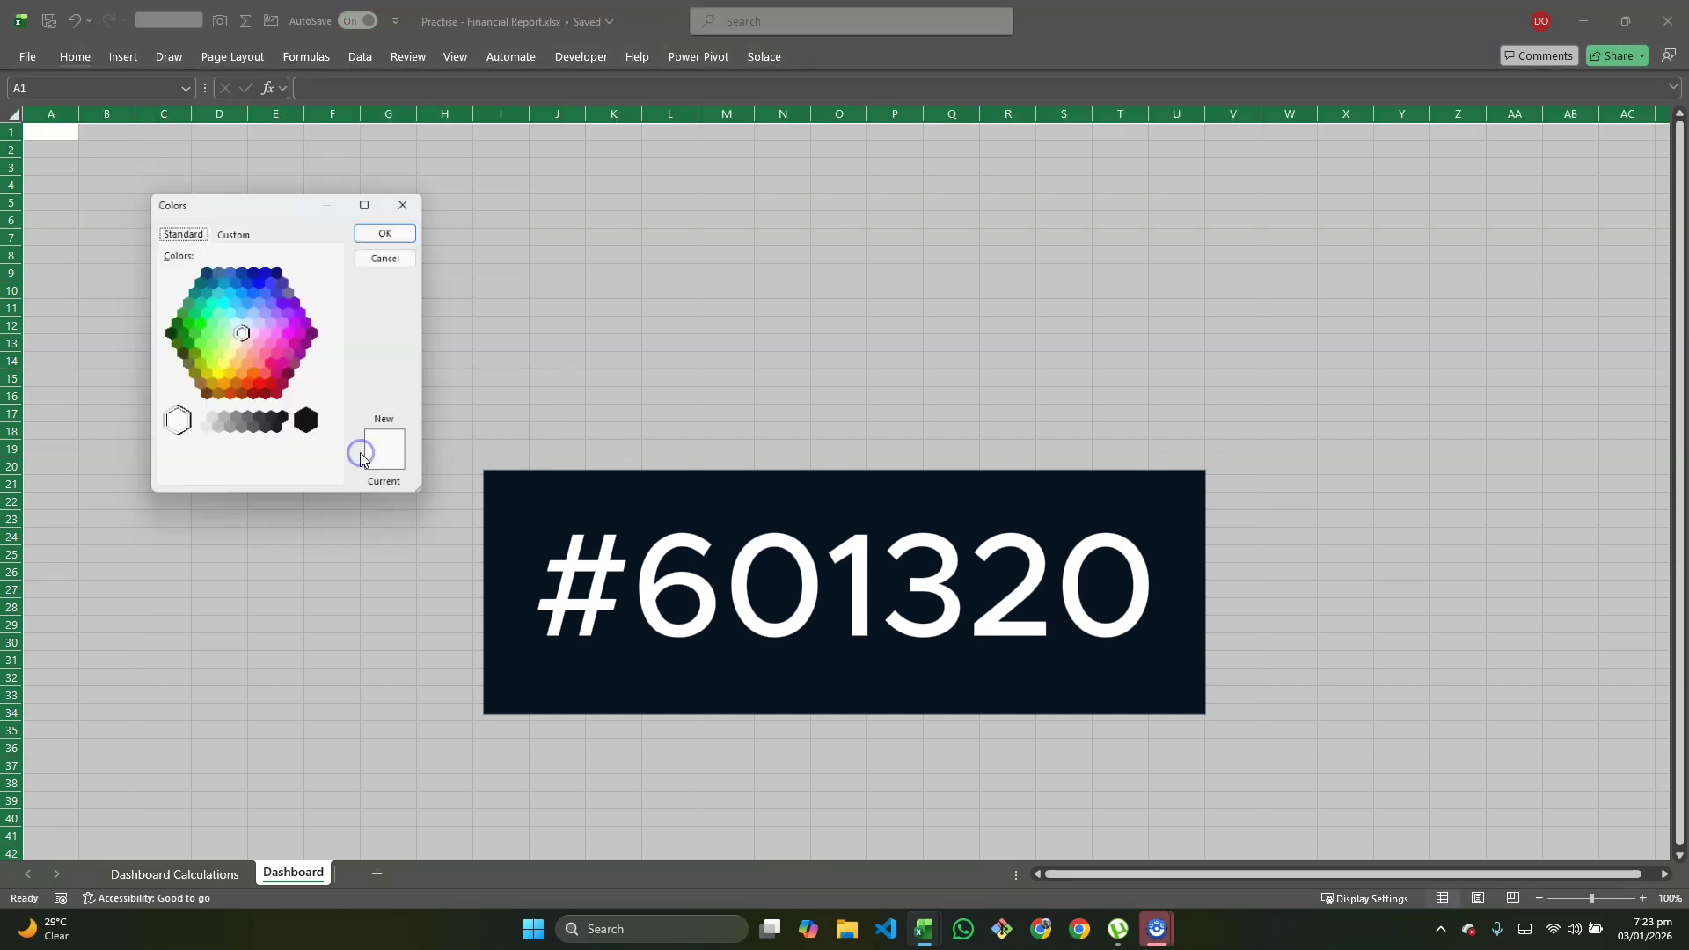
{"action": "left_click", "coordinate": [232, 236]}
{"action": "left_click", "coordinate": [266, 478]}
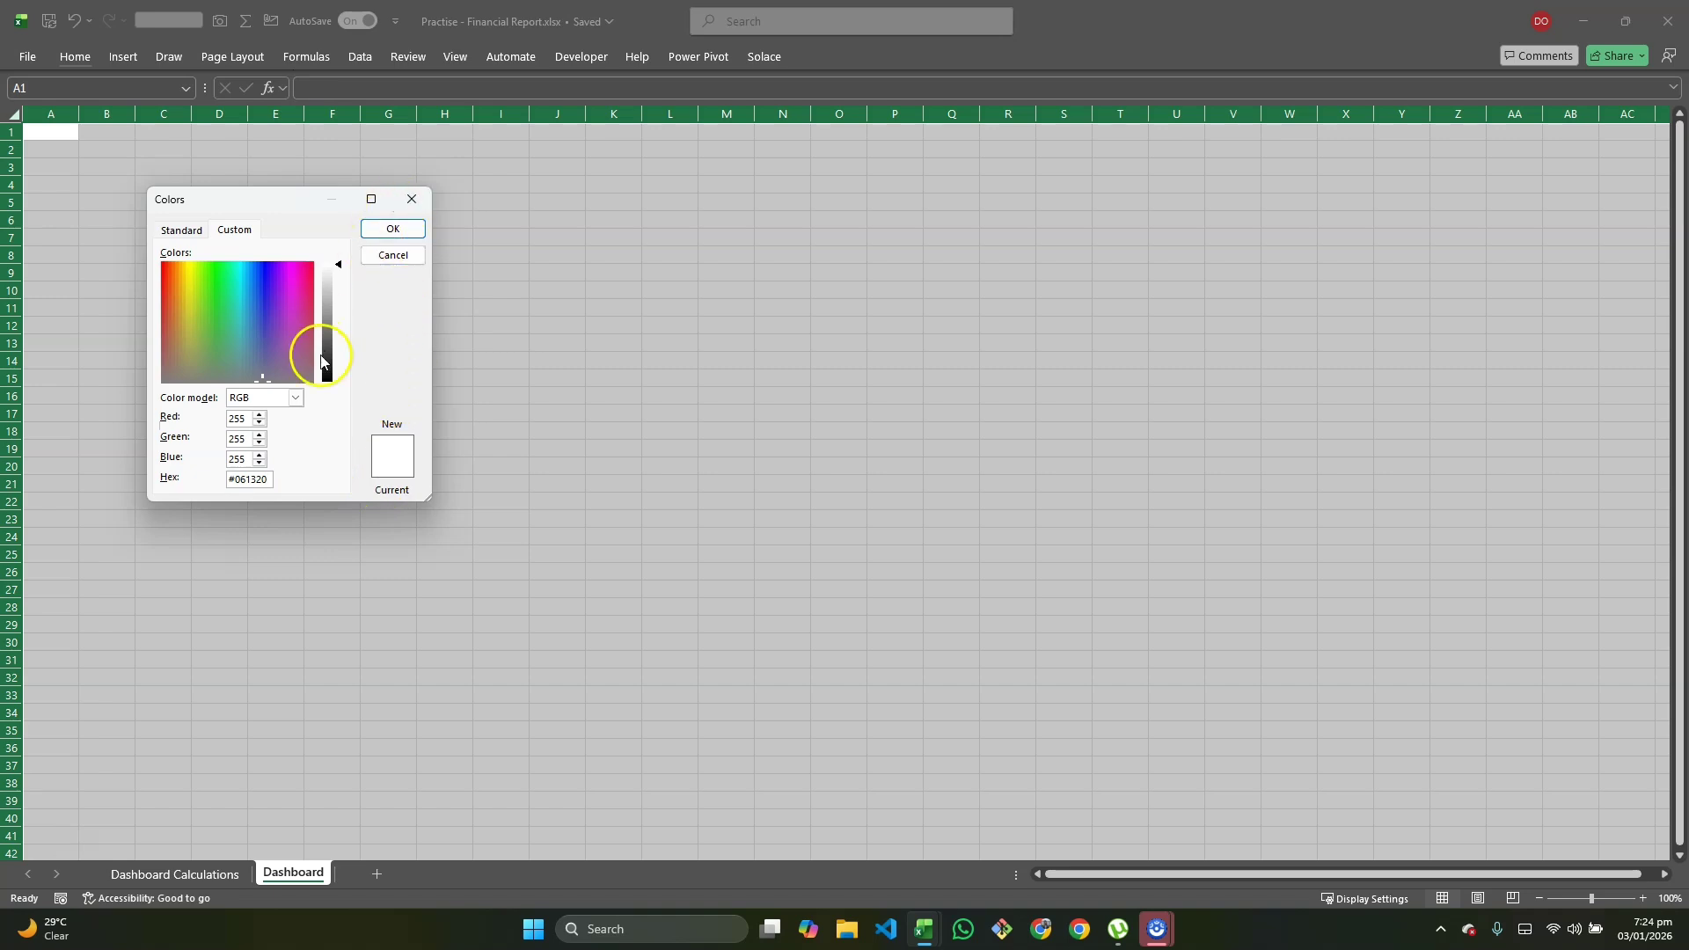
{"action": "key", "text": "Return"}
{"action": "left_click", "coordinate": [262, 181]}
Step: Examine the extent of the lighter content panel on the finished dashboard, starting at cell F6, and compare it with the practice sheet
{"action": "key", "text": "alt+Tab"}
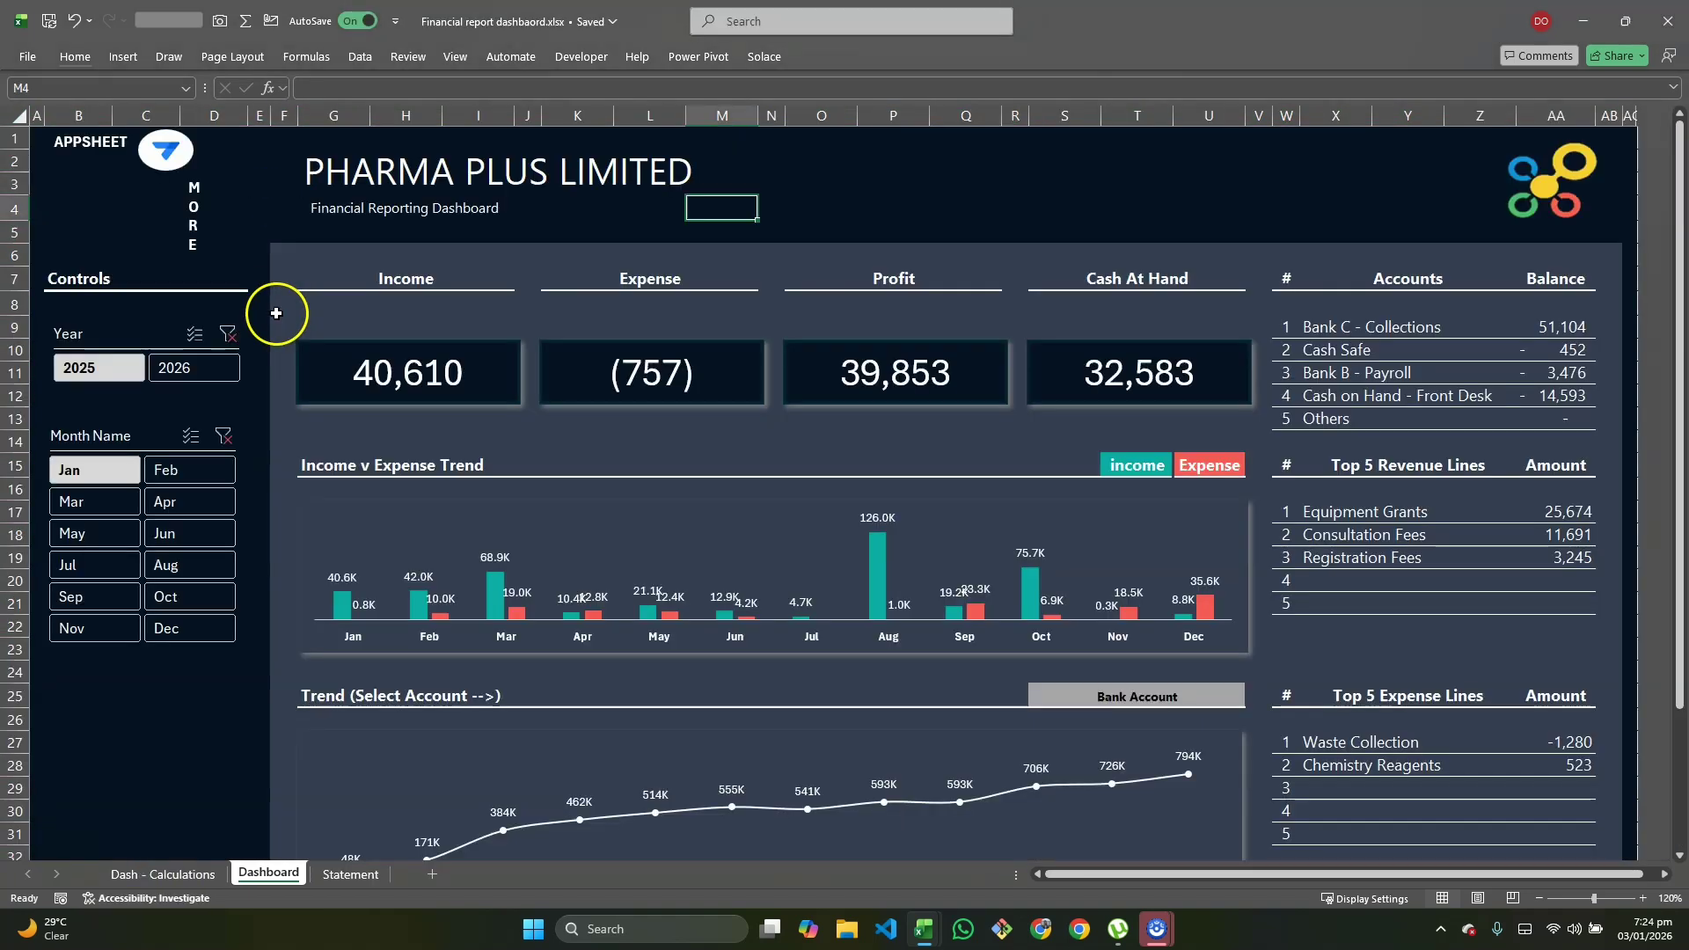
{"action": "key", "text": "alt+Tab"}
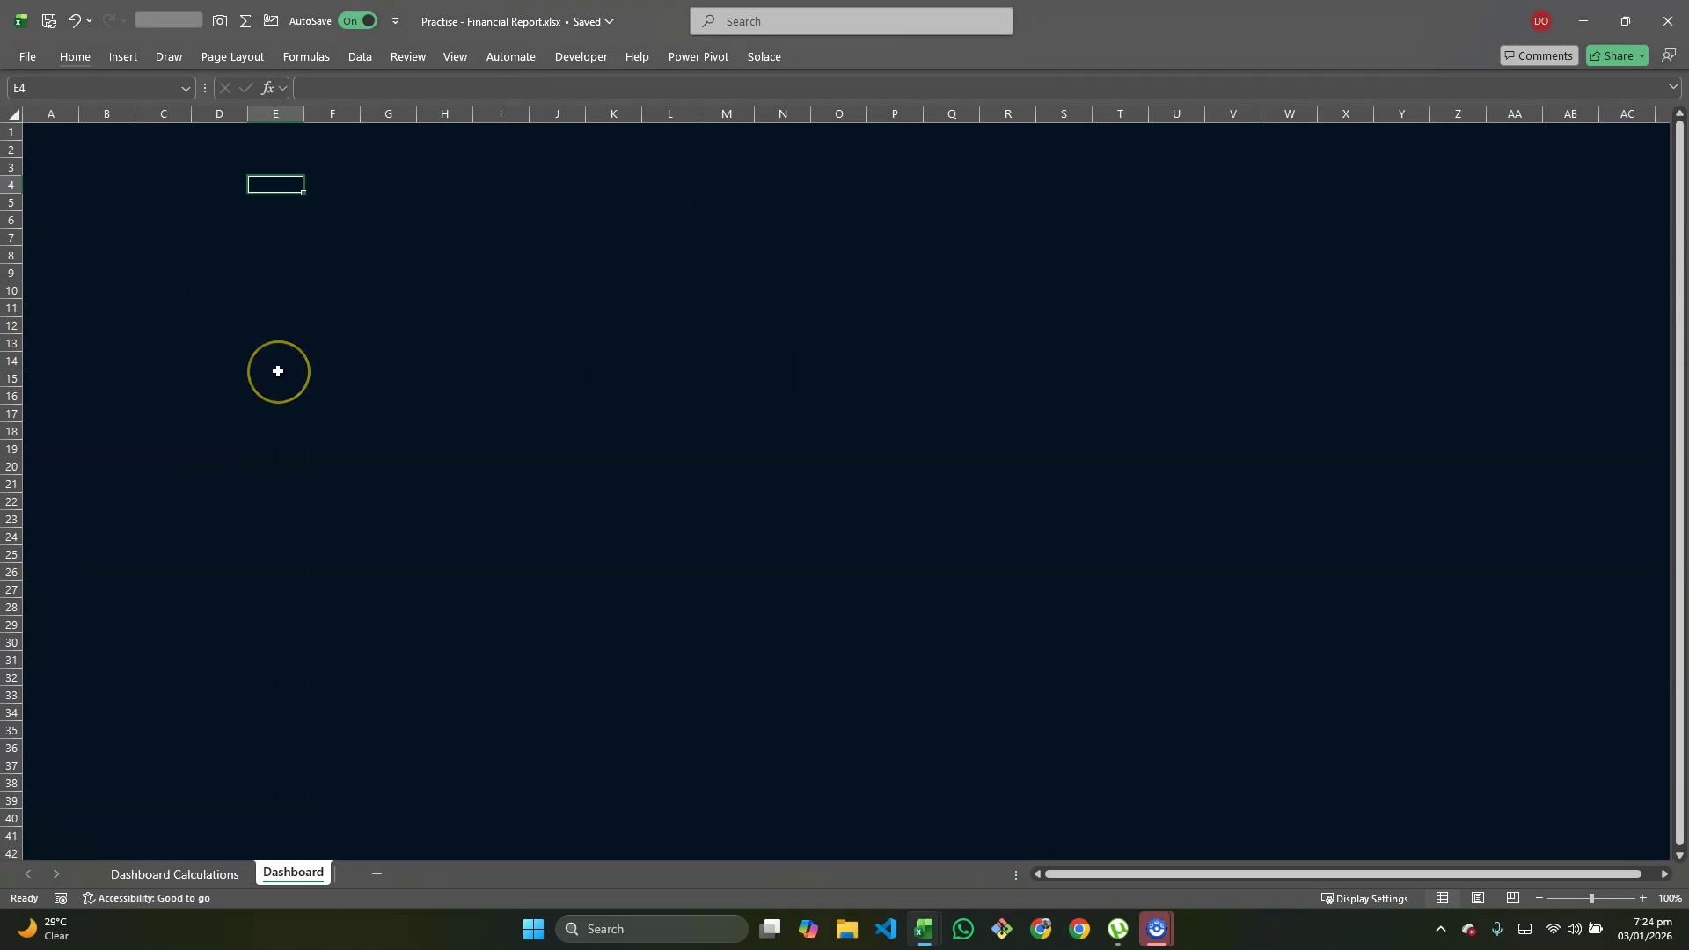
{"action": "key", "text": "alt+Tab"}
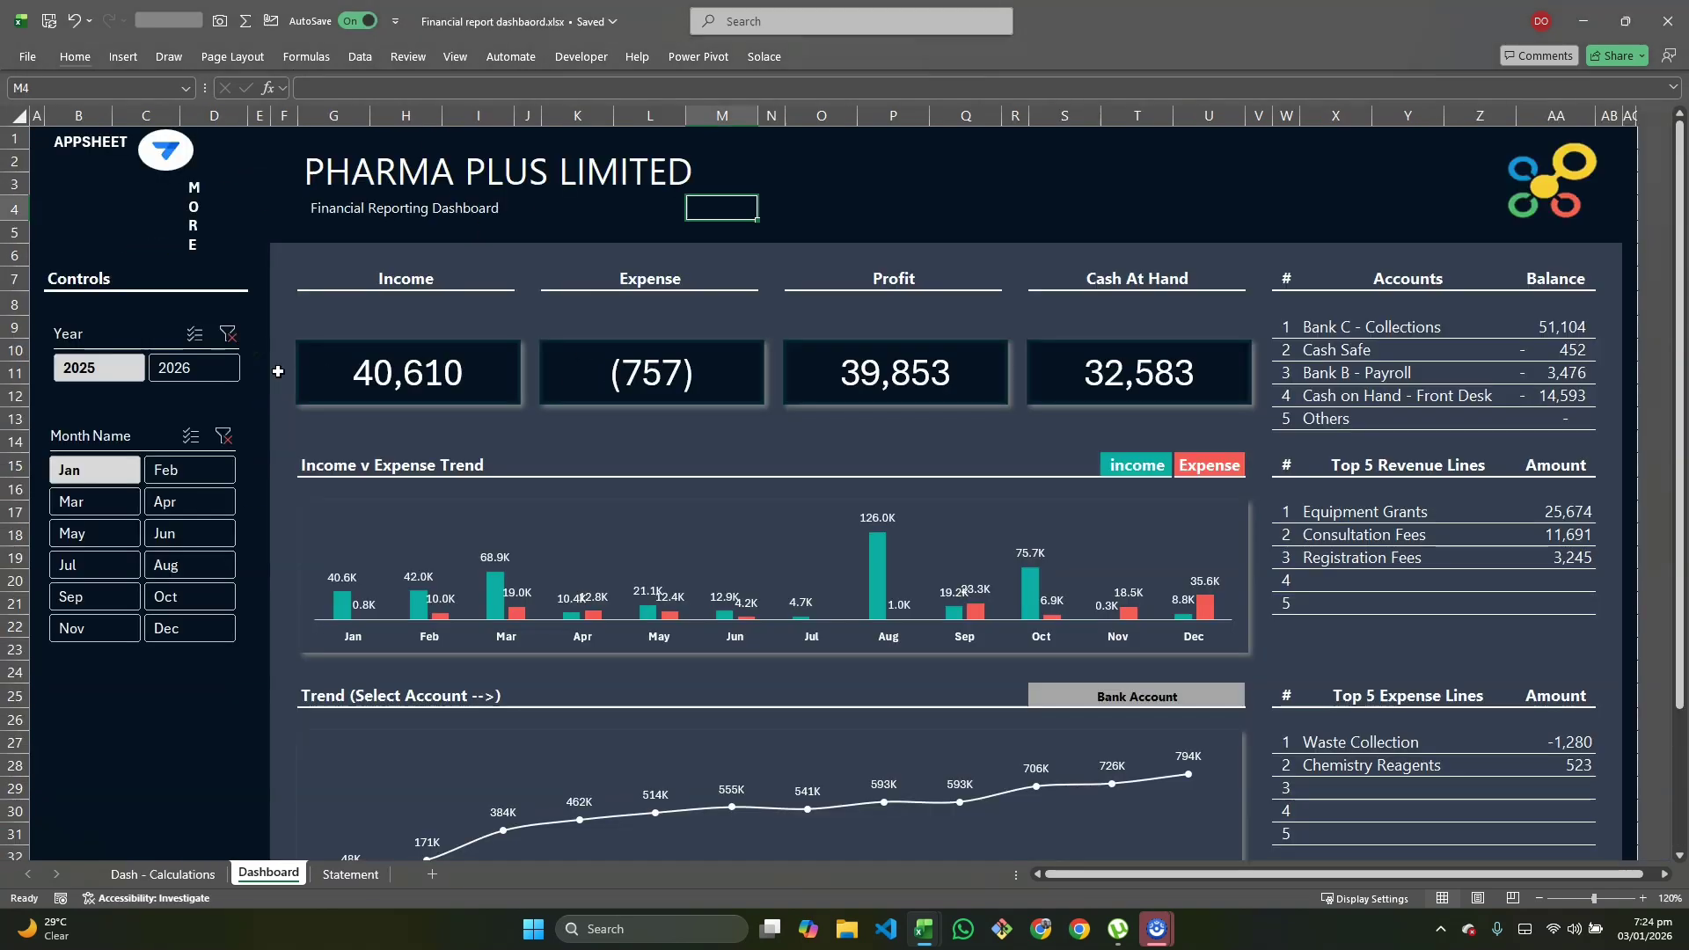
{"action": "left_click", "coordinate": [273, 251]}
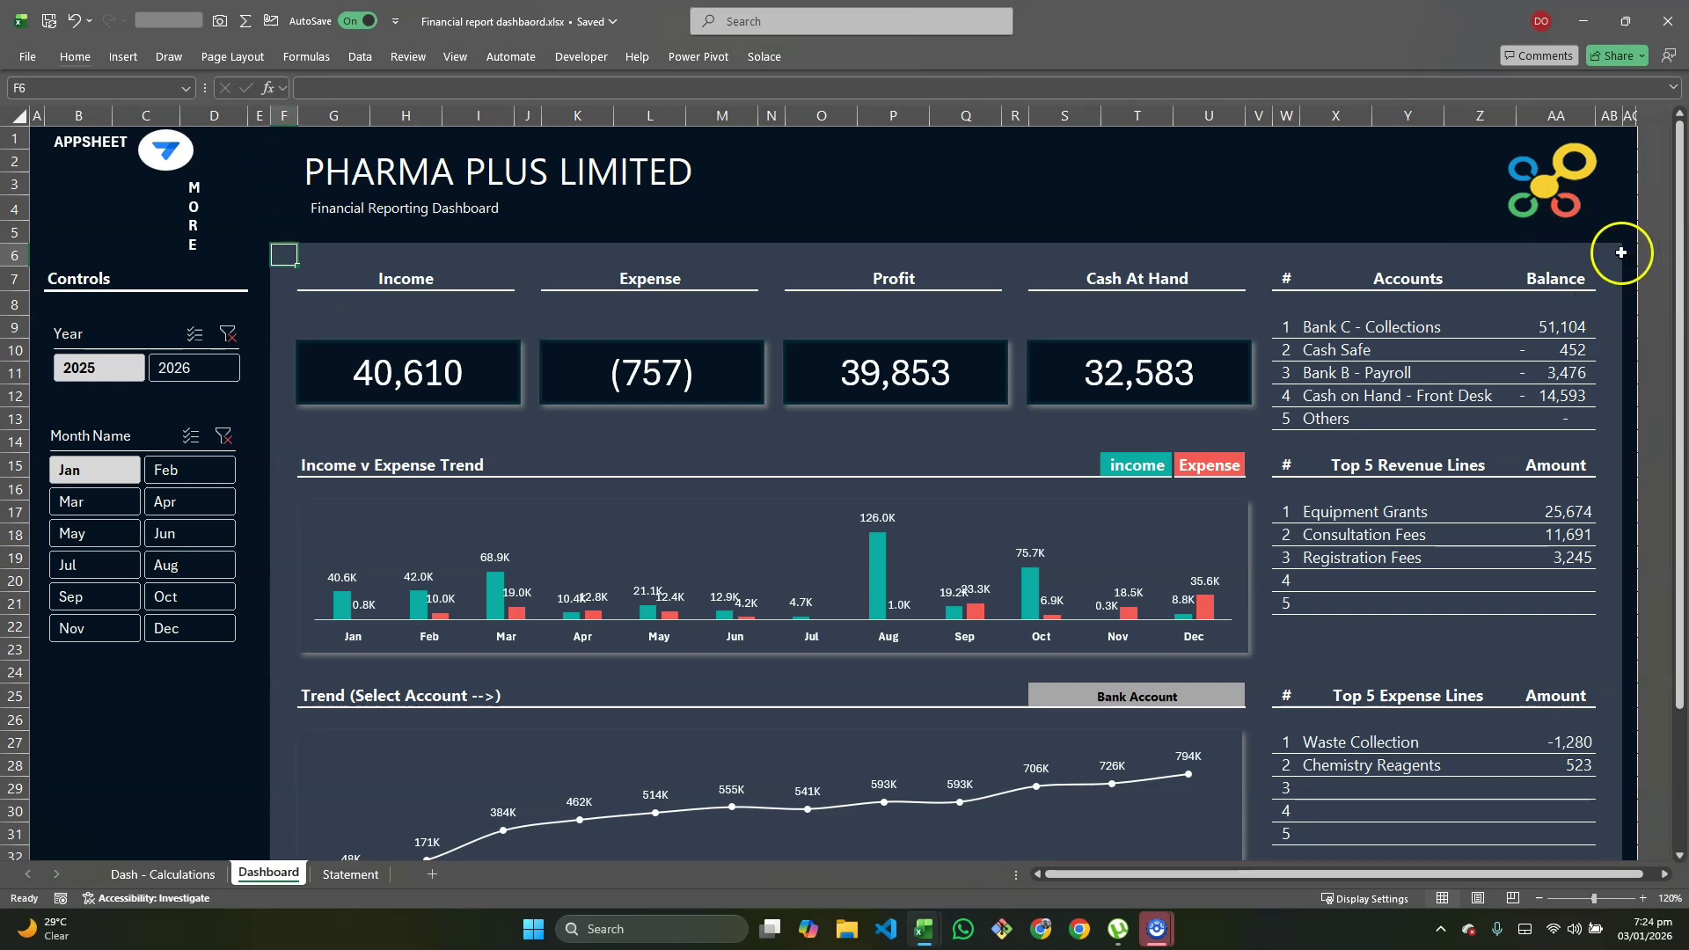
{"action": "scroll", "coordinate": [1615, 557], "scroll_direction": "down", "scroll_amount": 4}
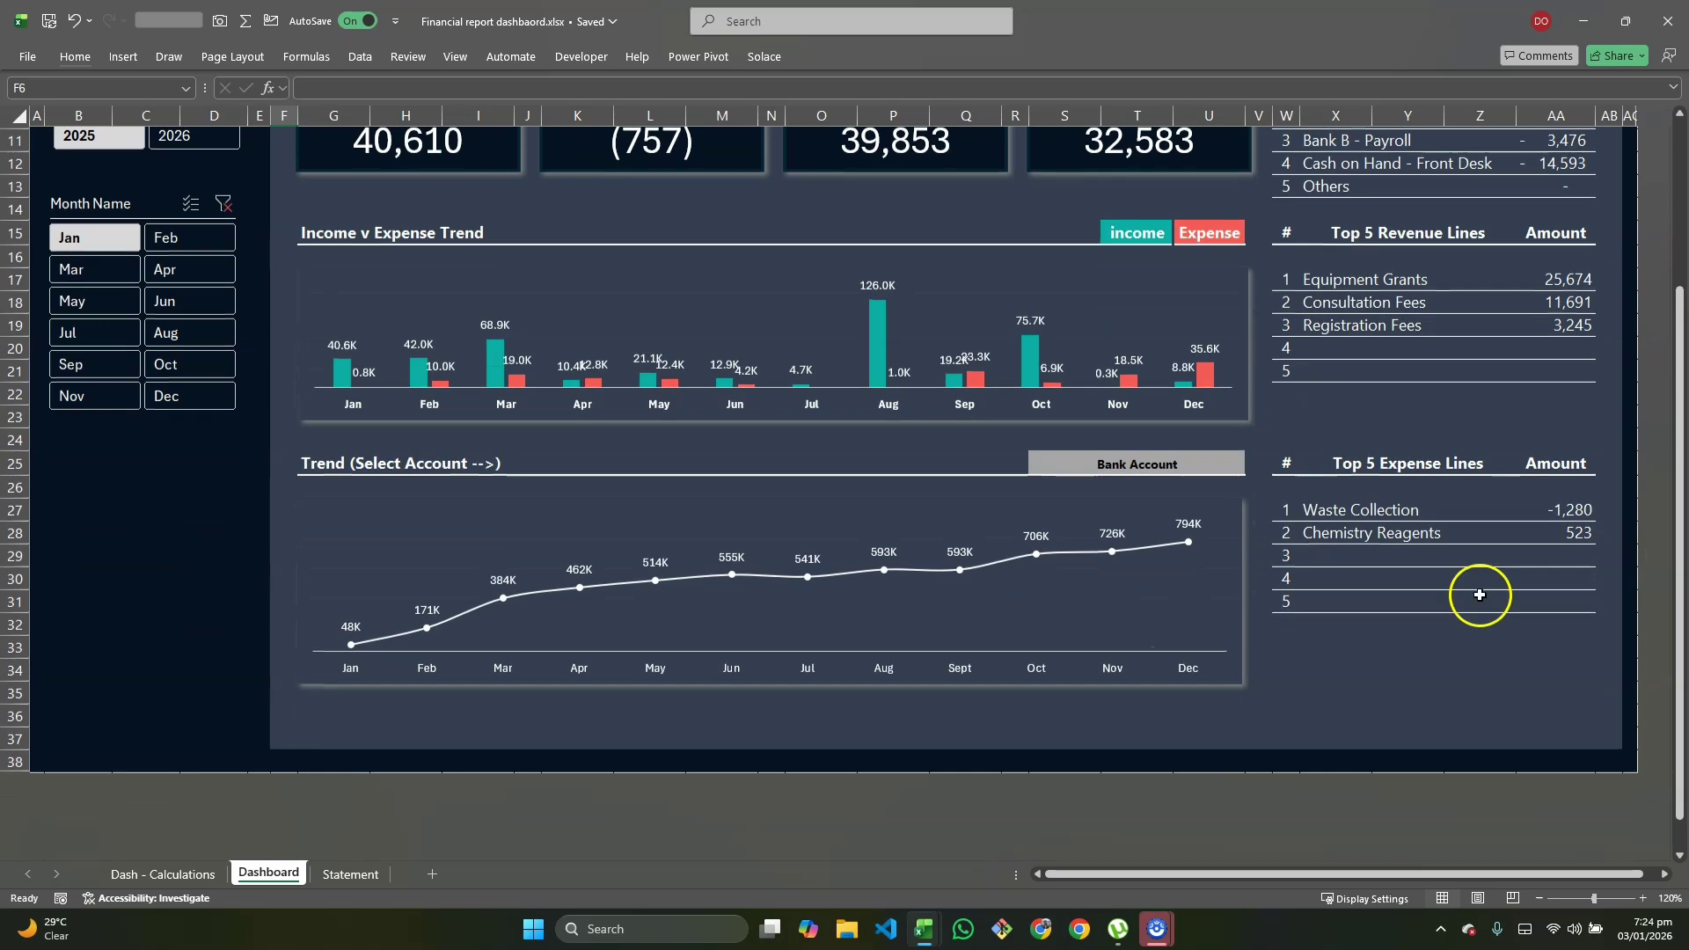
{"action": "scroll", "coordinate": [770, 568], "scroll_direction": "up", "scroll_amount": 4}
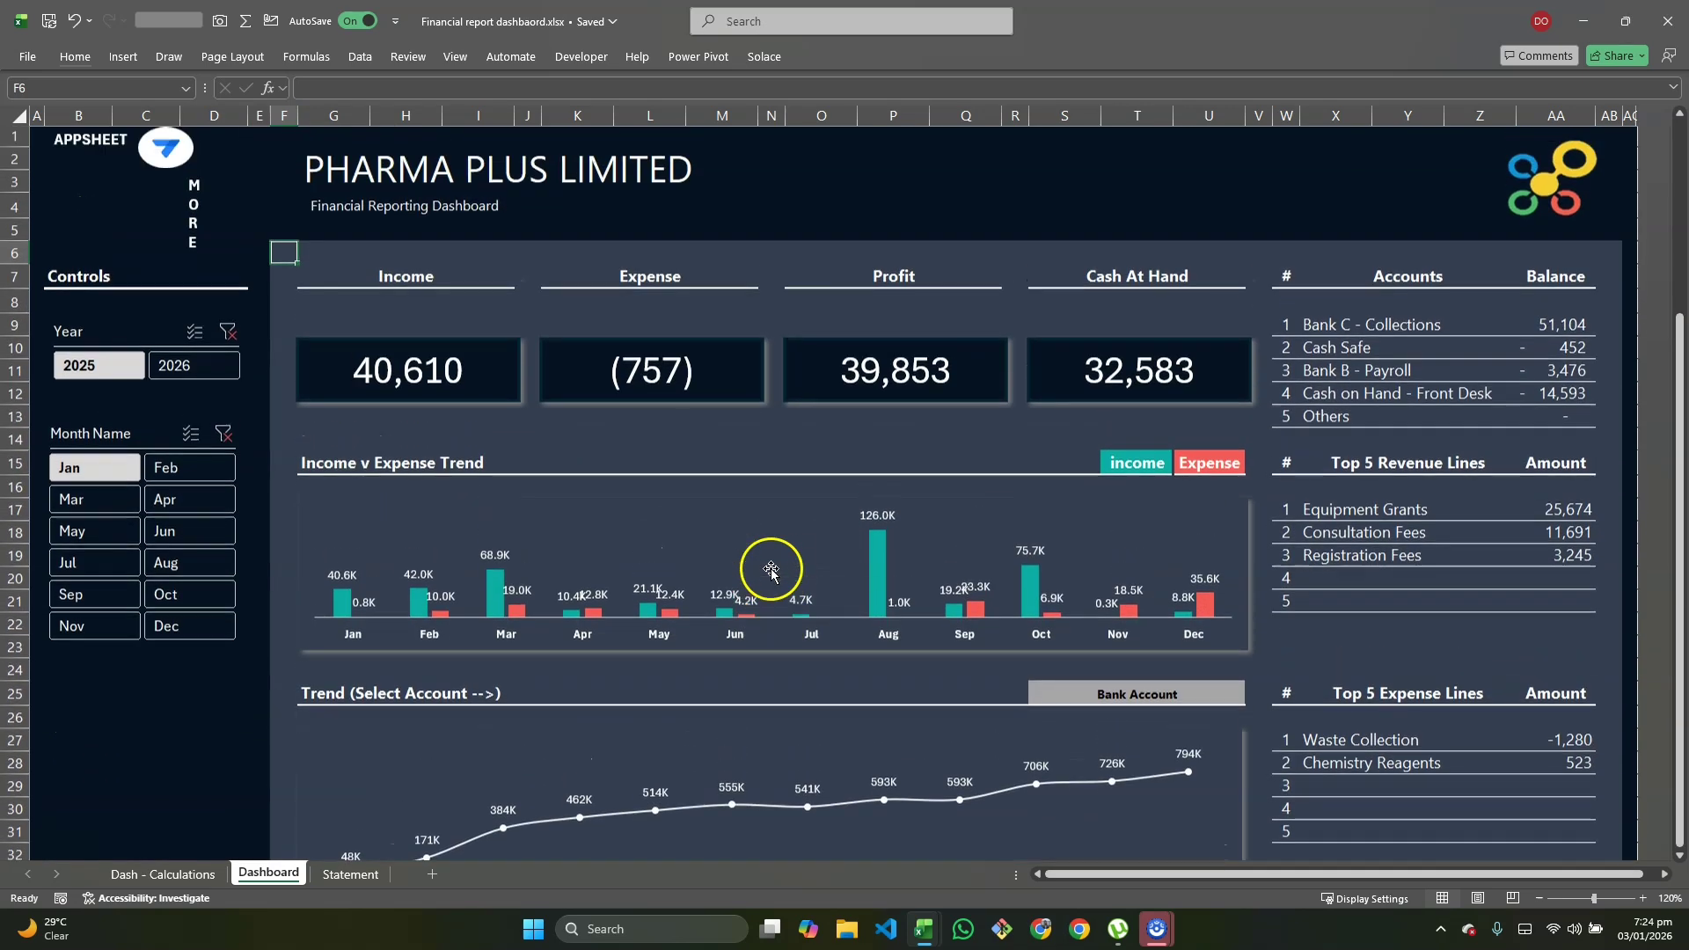
{"action": "key", "text": "alt+Tab"}
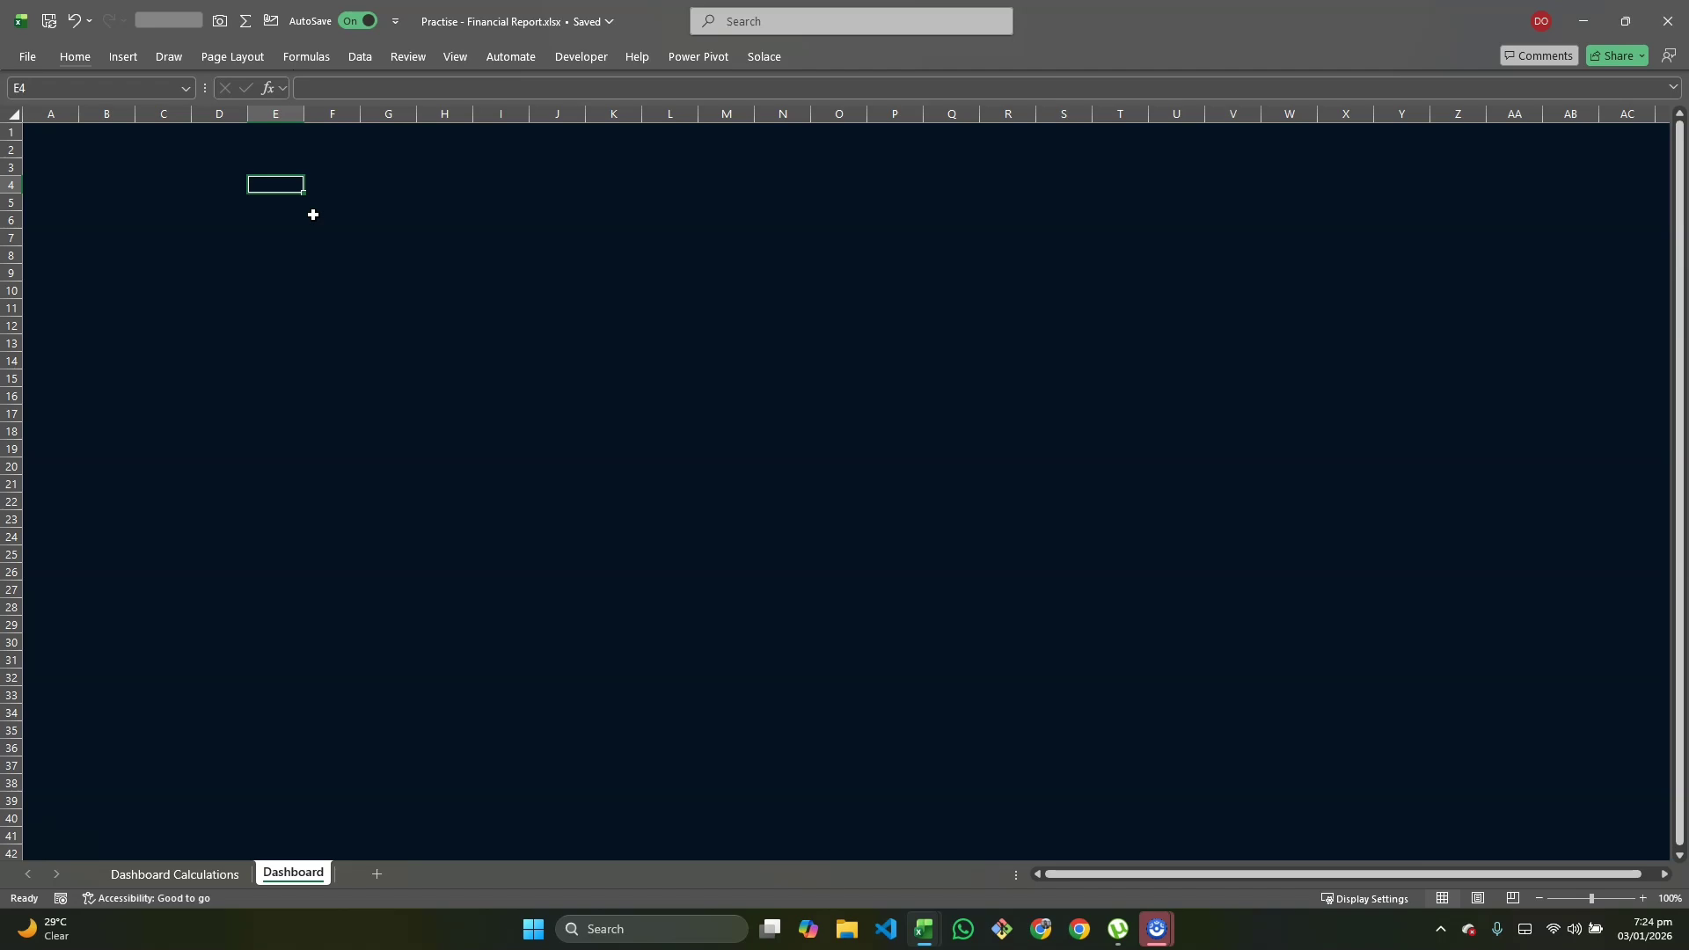
Step: Copy the hex code of the lighter content panel's fill from cell G6 of the finished dashboard, leaving that cell's fill as is
{"action": "key", "text": "alt+Tab"}
{"action": "left_click", "coordinate": [314, 254]}
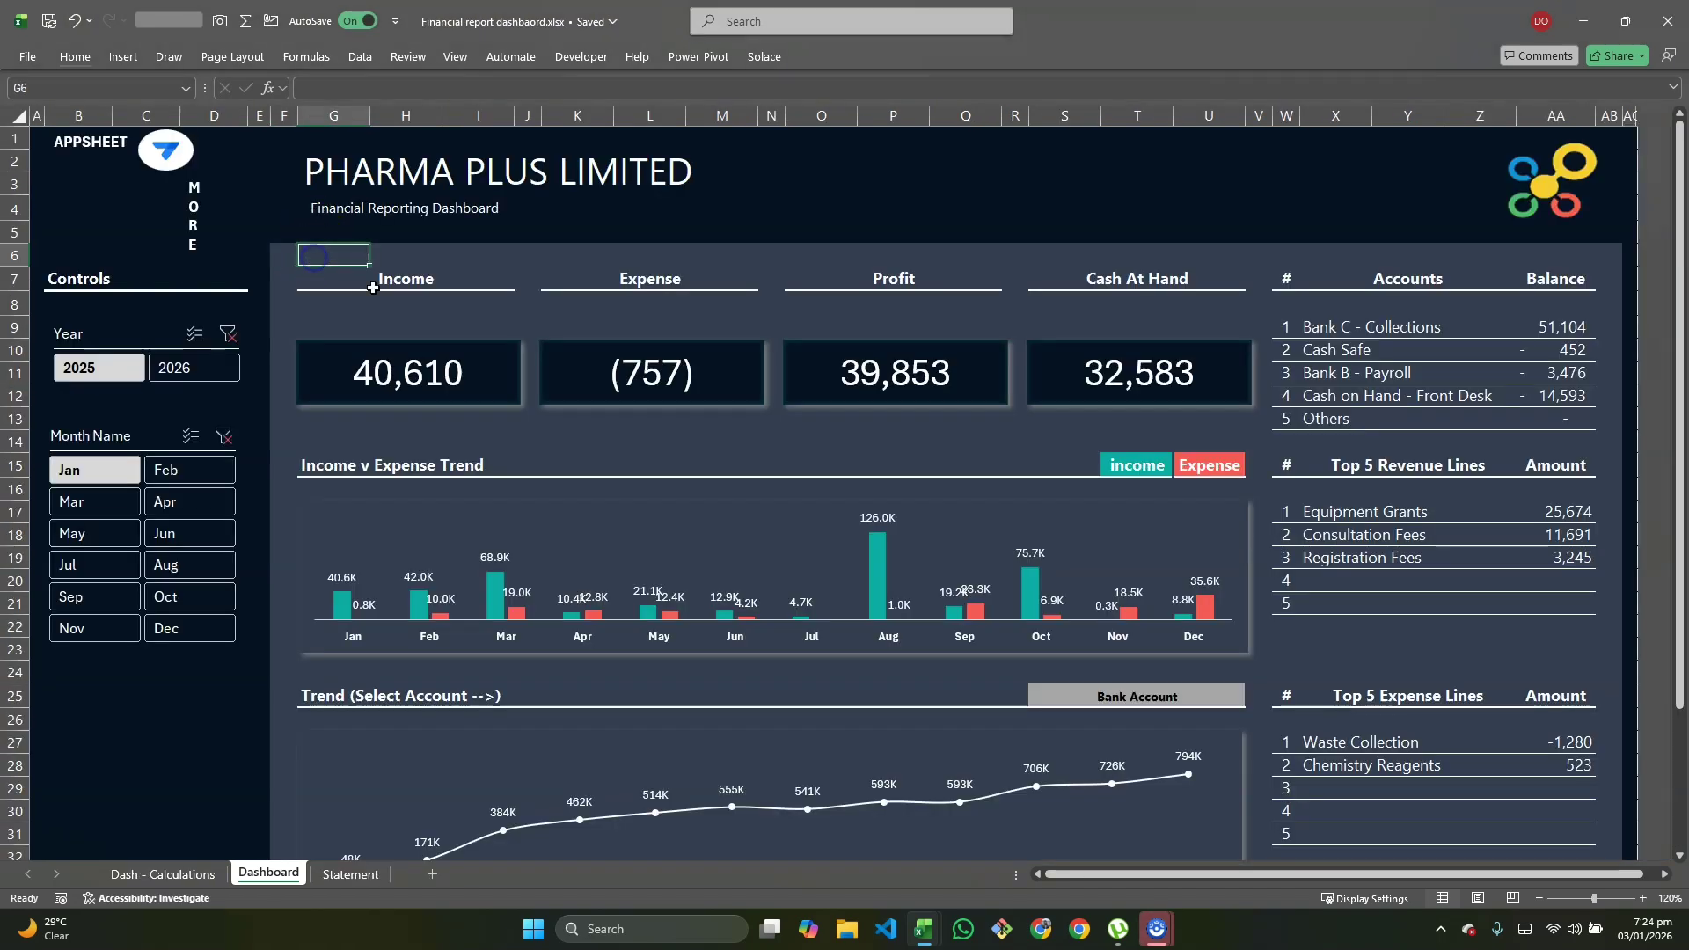
{"action": "key", "text": "alt"}
{"action": "key", "text": "h"}
{"action": "key", "text": "h"}
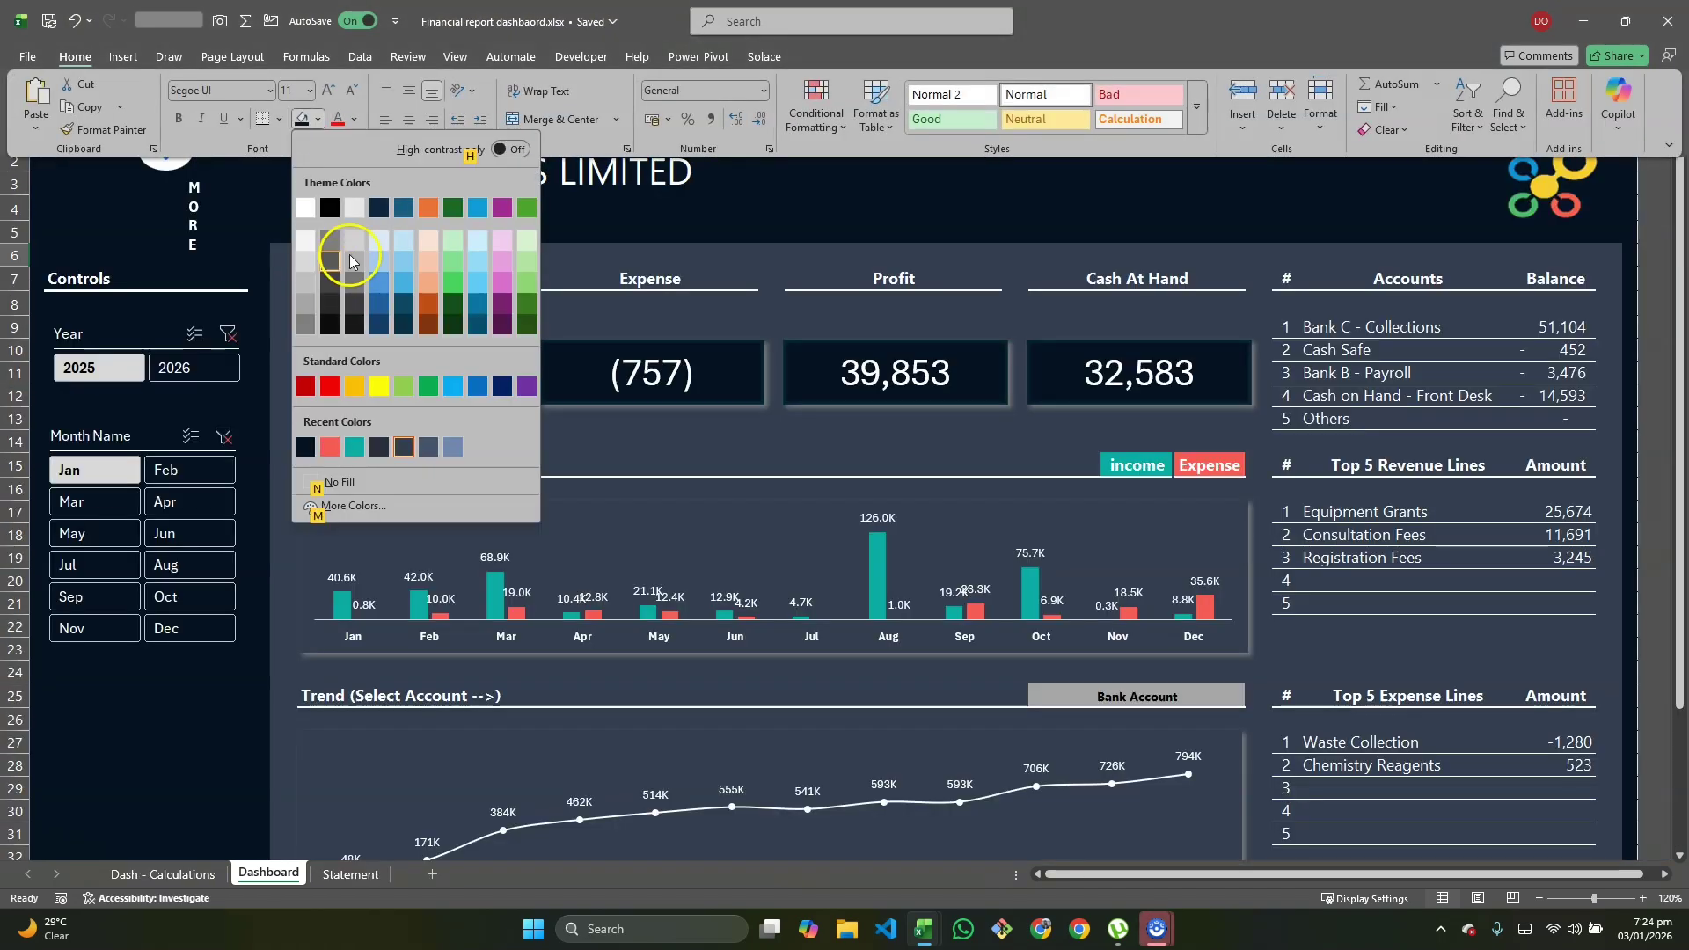
{"action": "left_click", "coordinate": [366, 505]}
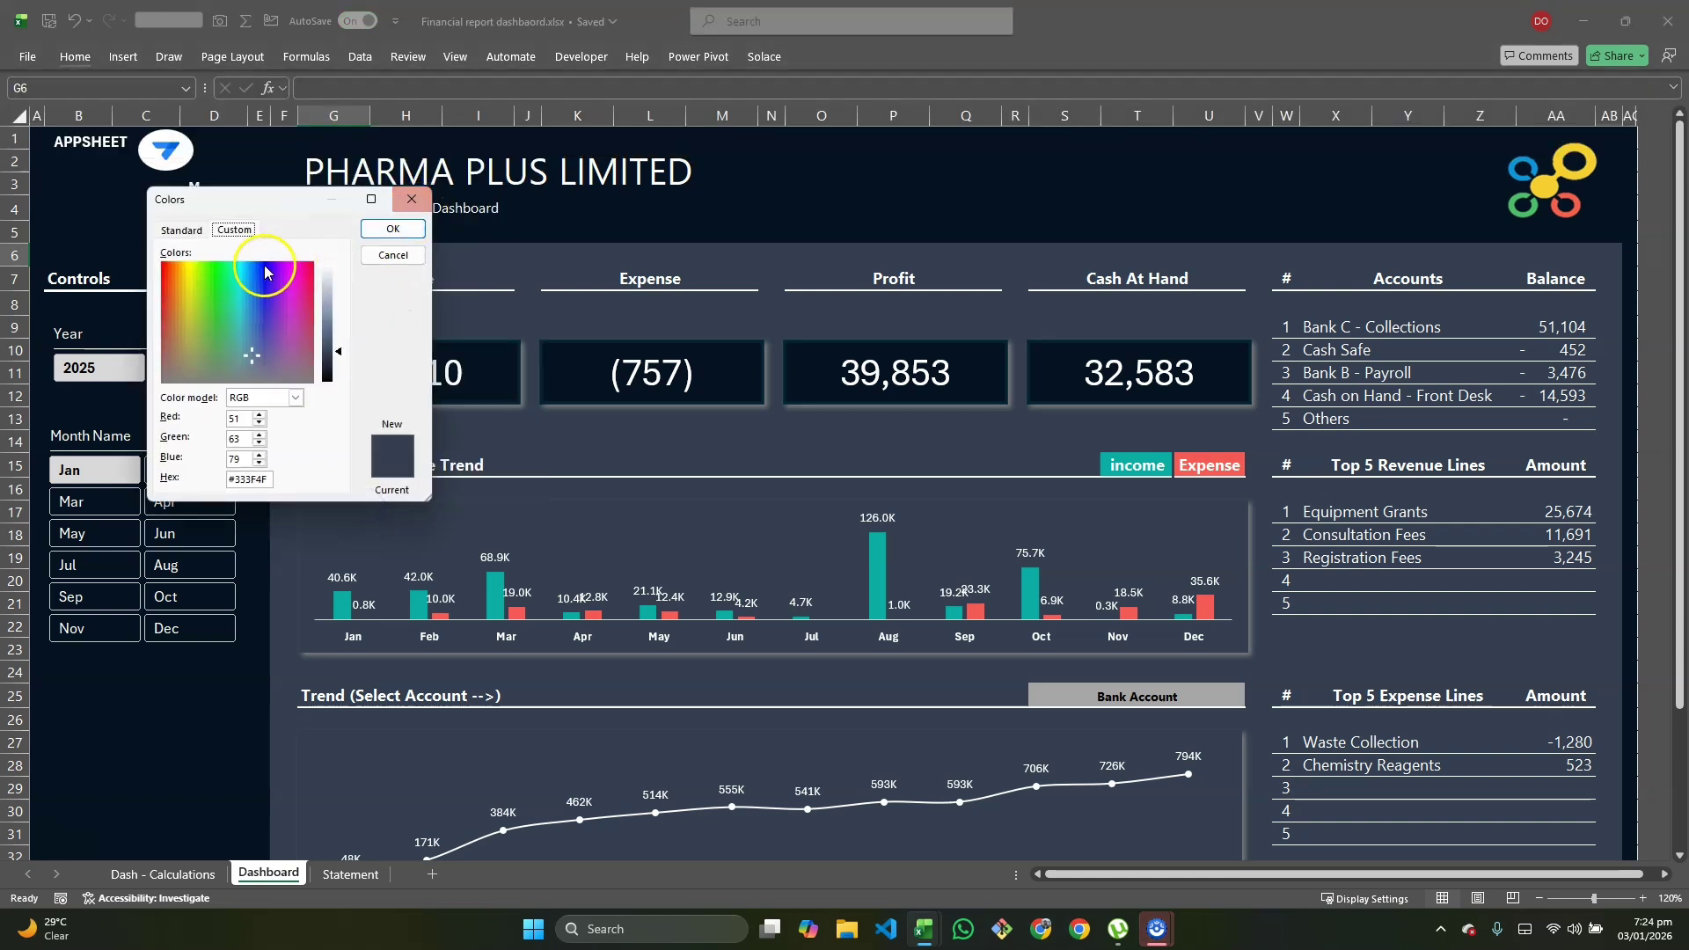
{"action": "left_click", "coordinate": [266, 481]}
{"action": "double_click", "coordinate": [267, 481]}
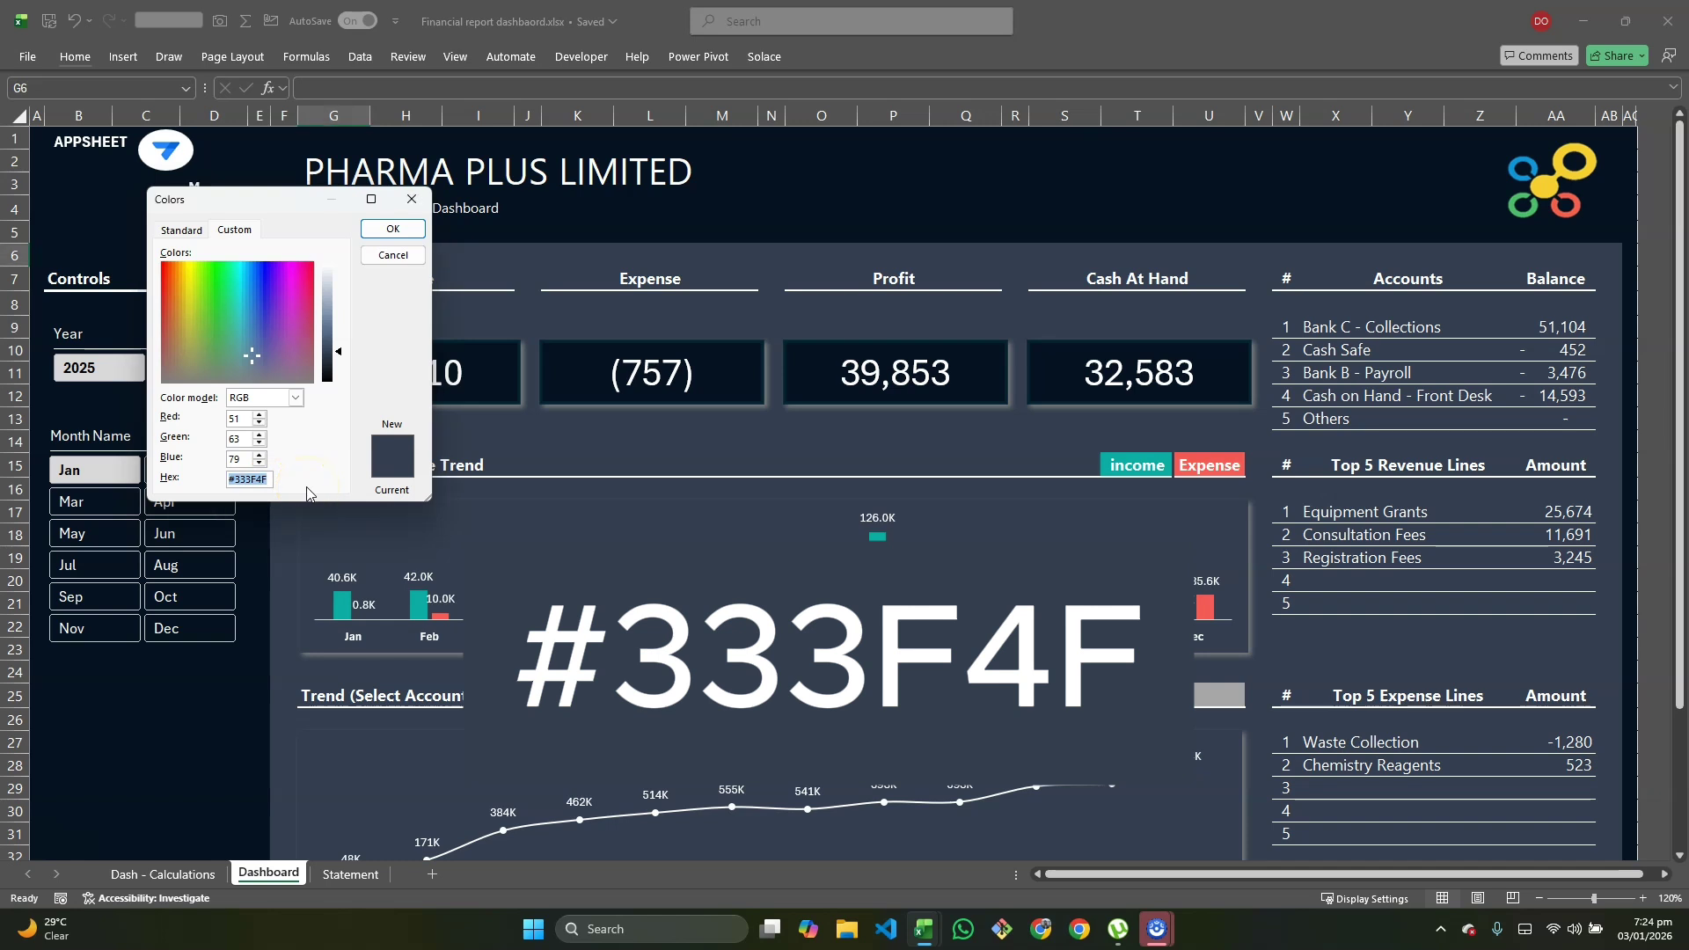
{"action": "key", "text": "alt+Tab"}
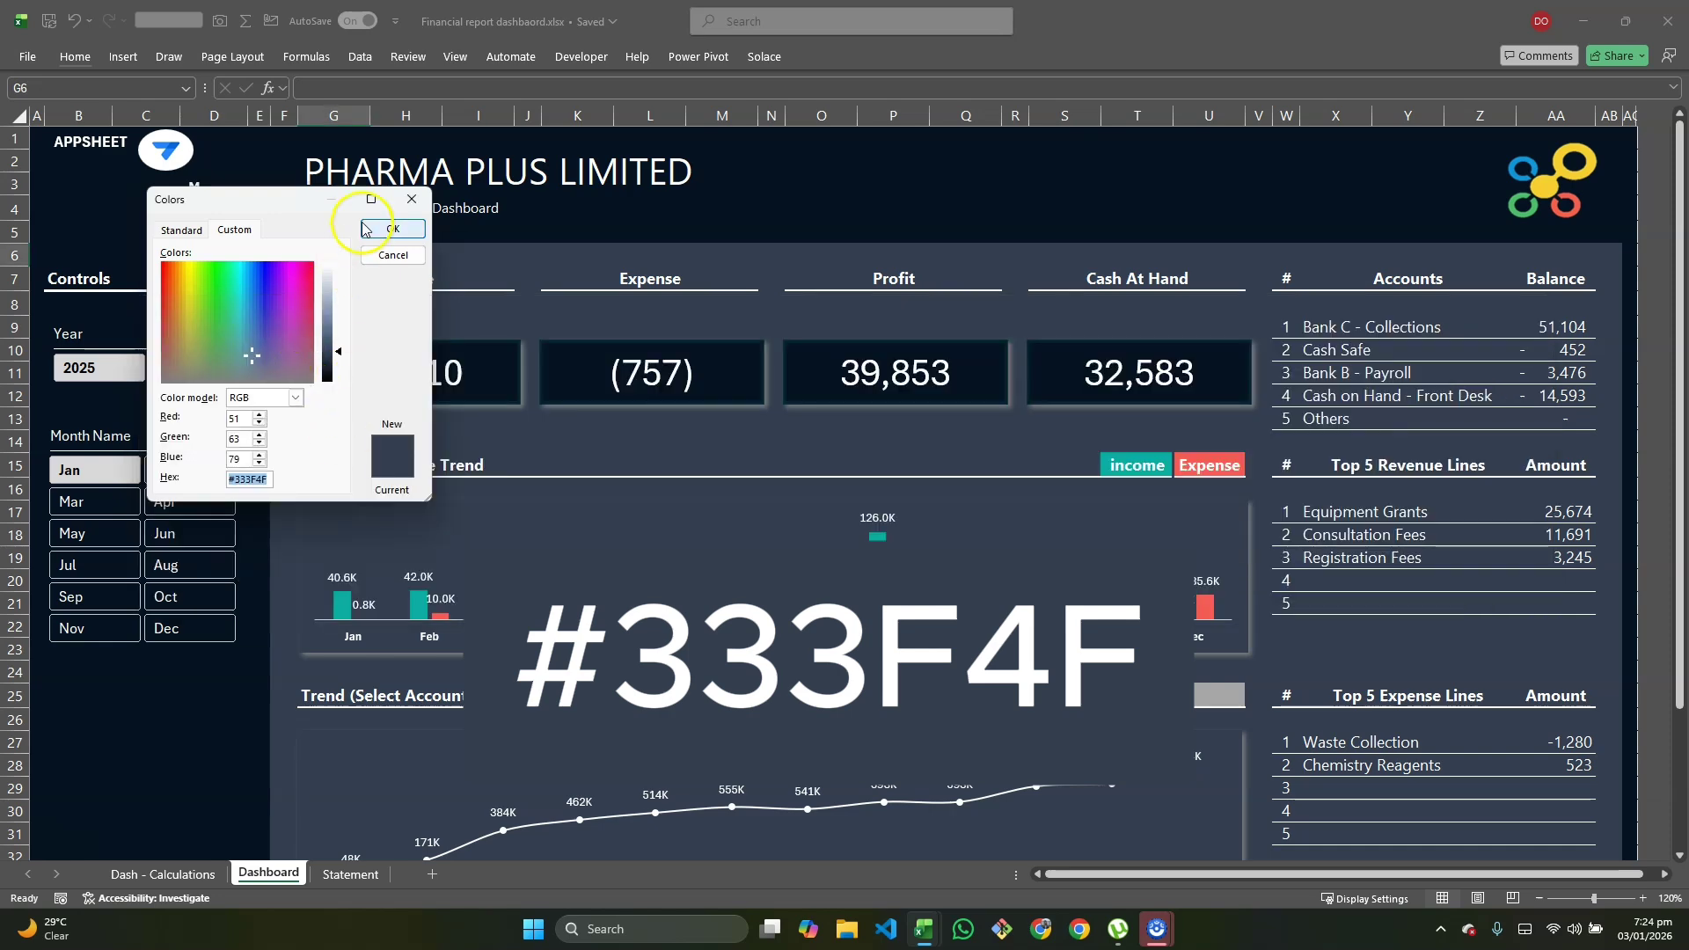
{"action": "left_click", "coordinate": [411, 199]}
Step: In the practice workbook, fill the range E4:AB37 of the Dashboard sheet with the custom colour #333F4F
{"action": "key", "text": "alt+Tab"}
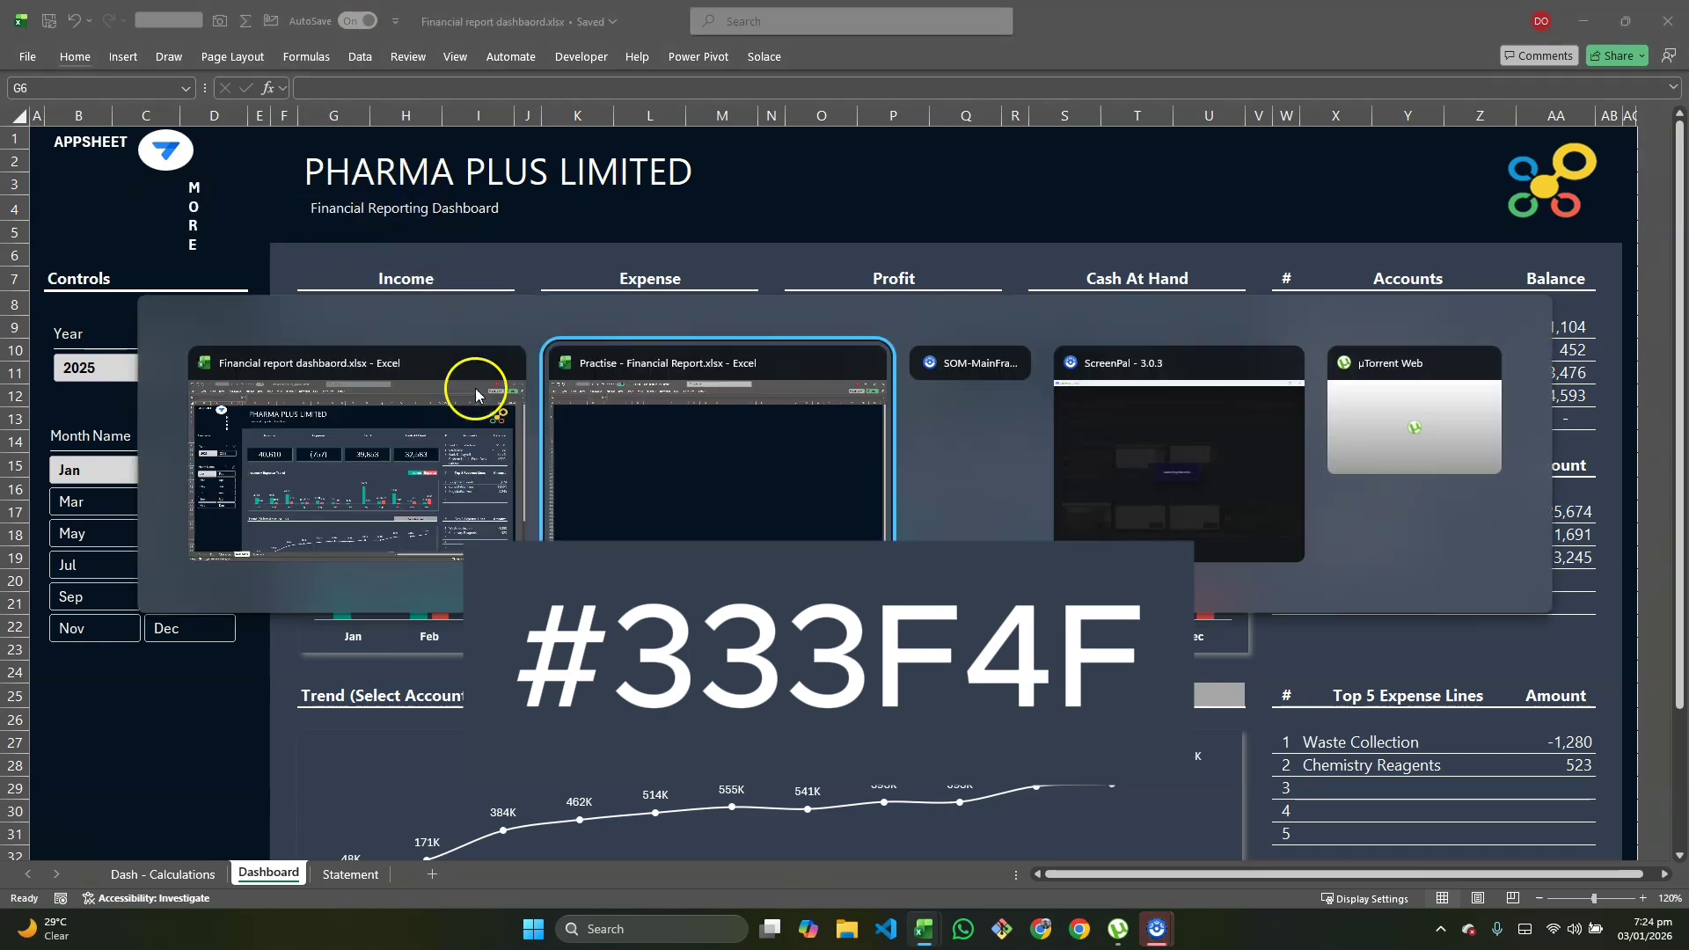
{"action": "key", "text": "shift+Down"}
{"action": "key", "text": "shift+Down"}
{"action": "key", "text": "shift+Down"}
{"action": "key", "text": "shift+Down"}
{"action": "key", "text": "shift+Down"}
{"action": "key", "text": "shift+Down"}
{"action": "key", "text": "shift+Down"}
{"action": "key", "text": "shift+Down"}
{"action": "key", "text": "shift+Down"}
{"action": "key", "text": "shift+Down"}
{"action": "key", "text": "shift+Down"}
{"action": "key", "text": "shift+Down"}
{"action": "key", "text": "shift+Down"}
{"action": "key", "text": "shift+Down"}
{"action": "key", "text": "shift+Down"}
{"action": "key", "text": "shift+Down"}
{"action": "key", "text": "shift+Down"}
{"action": "key", "text": "shift+Down"}
{"action": "key", "text": "shift+Down"}
{"action": "key", "text": "shift+Down"}
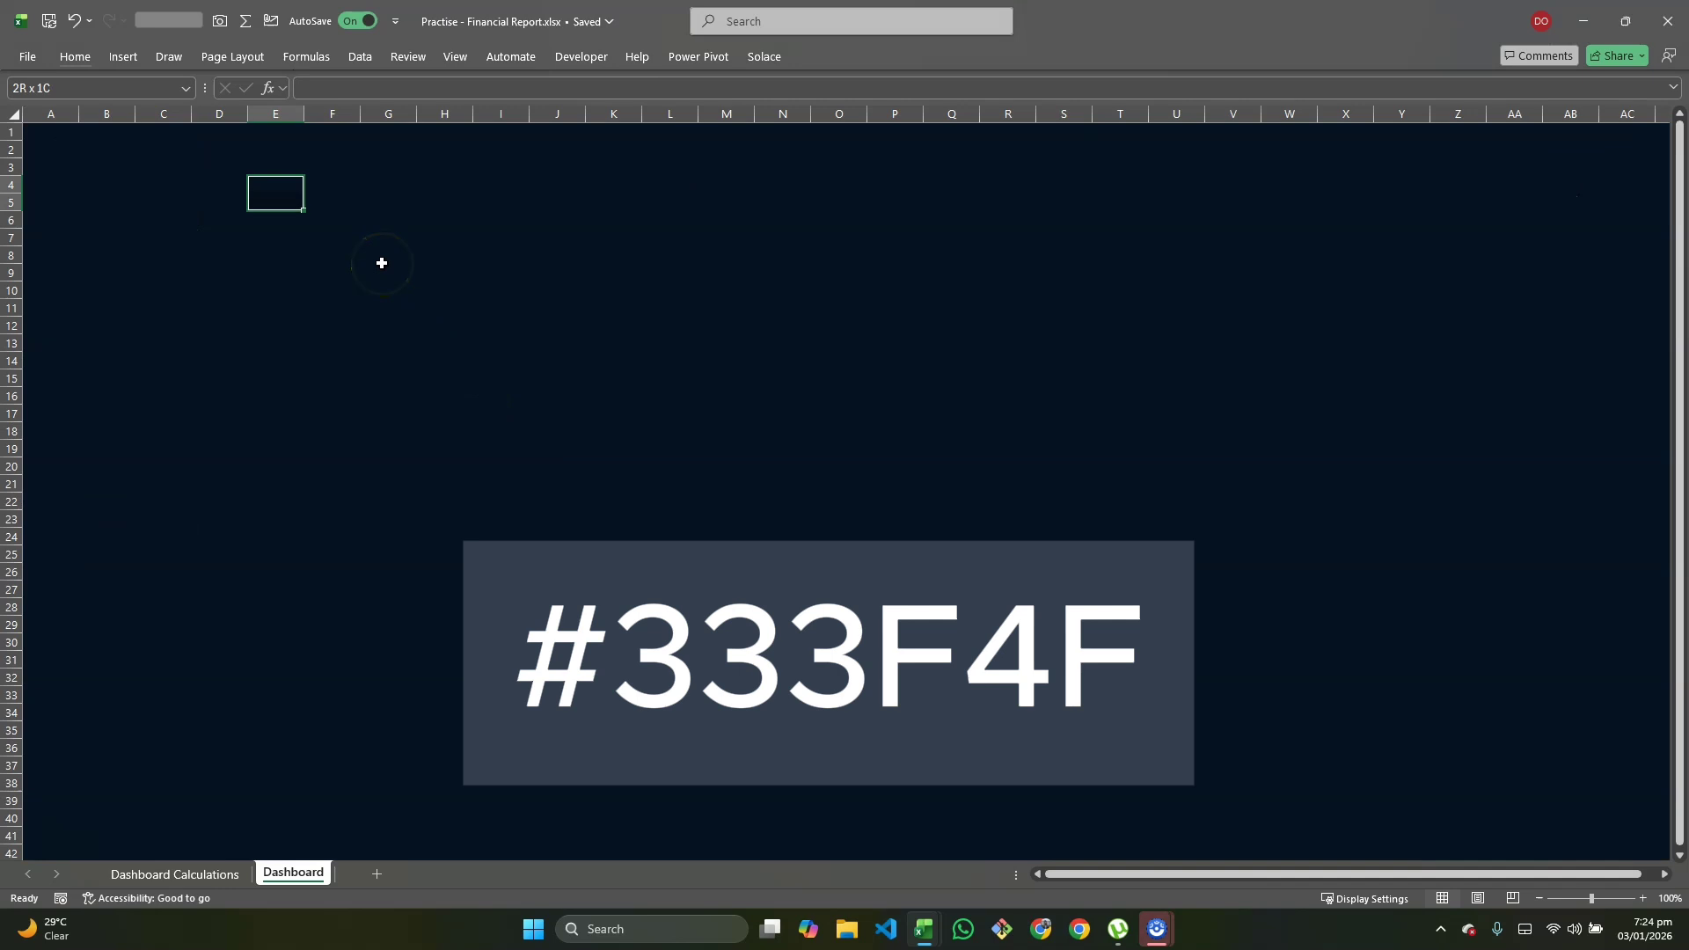
{"action": "key", "text": "shift+Down"}
{"action": "key", "text": "shift+Down"}
{"action": "key", "text": "shift+Down"}
{"action": "key", "text": "shift+Up"}
{"action": "key", "text": "shift+Up"}
{"action": "key", "text": "shift+Down"}
{"action": "key", "text": "shift+Right"}
{"action": "key", "text": "shift+Right"}
{"action": "key", "text": "shift+Right"}
{"action": "key", "text": "shift+Right"}
{"action": "key", "text": "shift+Right"}
{"action": "key", "text": "shift+Right"}
{"action": "key", "text": "shift+Right"}
{"action": "key", "text": "shift+Right"}
{"action": "key", "text": "shift+Right"}
{"action": "key", "text": "shift+Right"}
{"action": "key", "text": "shift+Right"}
{"action": "key", "text": "shift+Right"}
{"action": "key", "text": "shift+Right"}
{"action": "key", "text": "shift+Right"}
{"action": "key", "text": "shift+Right"}
{"action": "key", "text": "shift+Right"}
{"action": "key", "text": "shift+Right"}
{"action": "key", "text": "shift+Right"}
{"action": "key", "text": "shift+Right"}
{"action": "key", "text": "shift+Right"}
{"action": "key", "text": "shift+Right"}
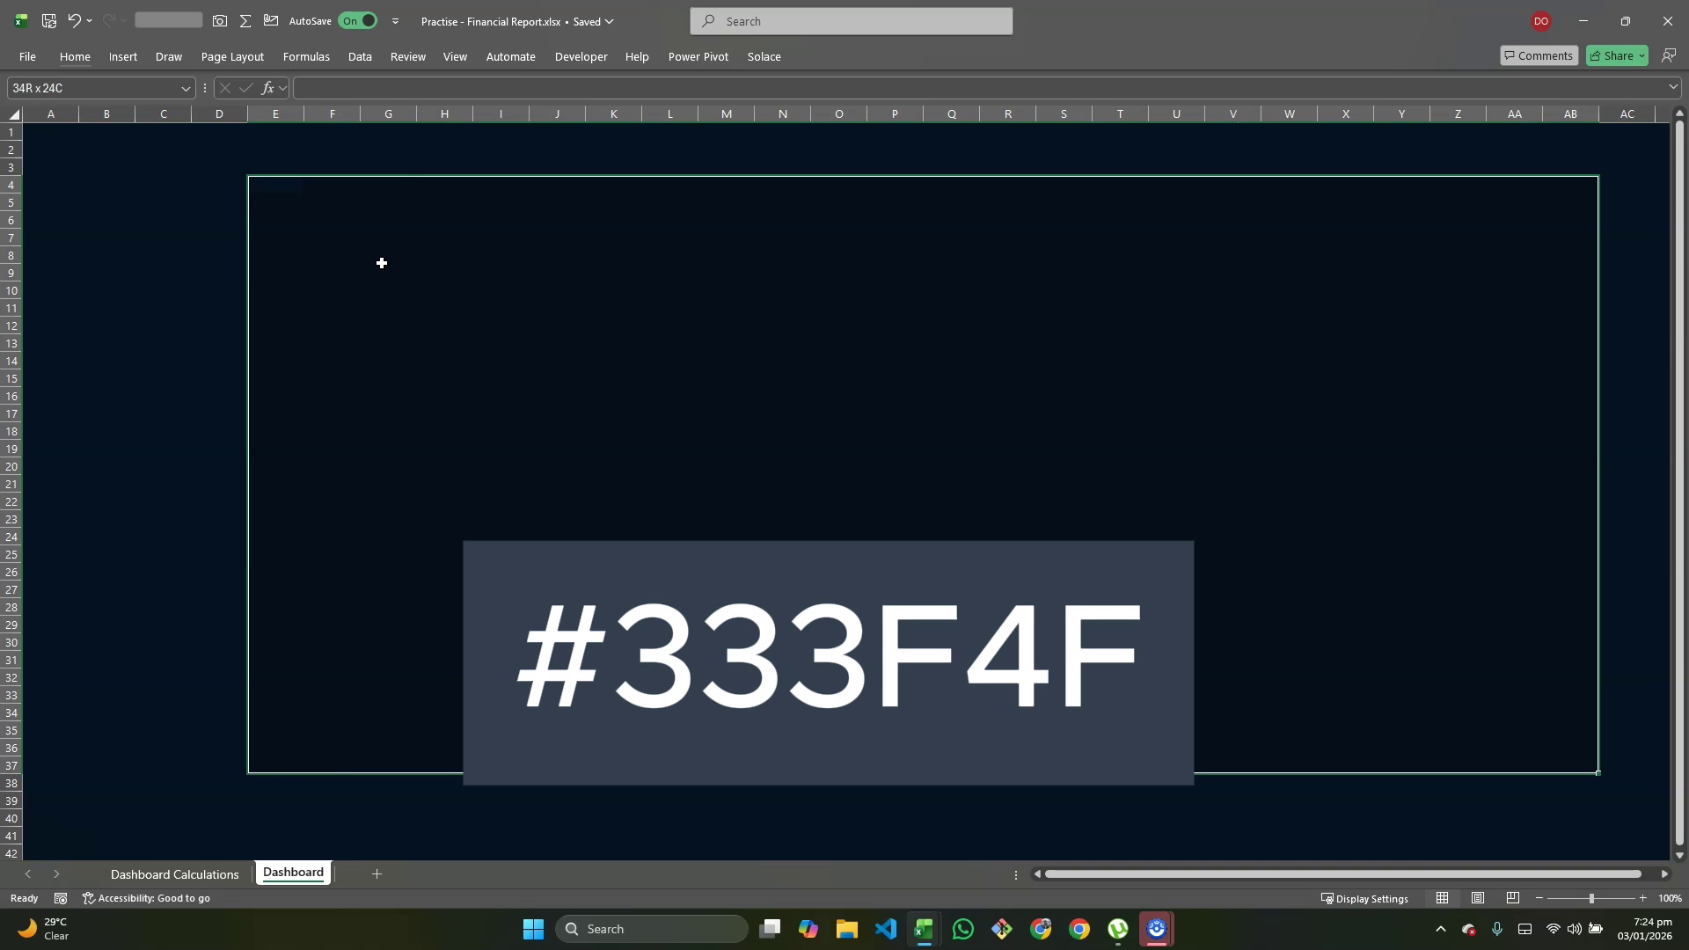
{"action": "key", "text": "alt+h"}
{"action": "key", "text": "h"}
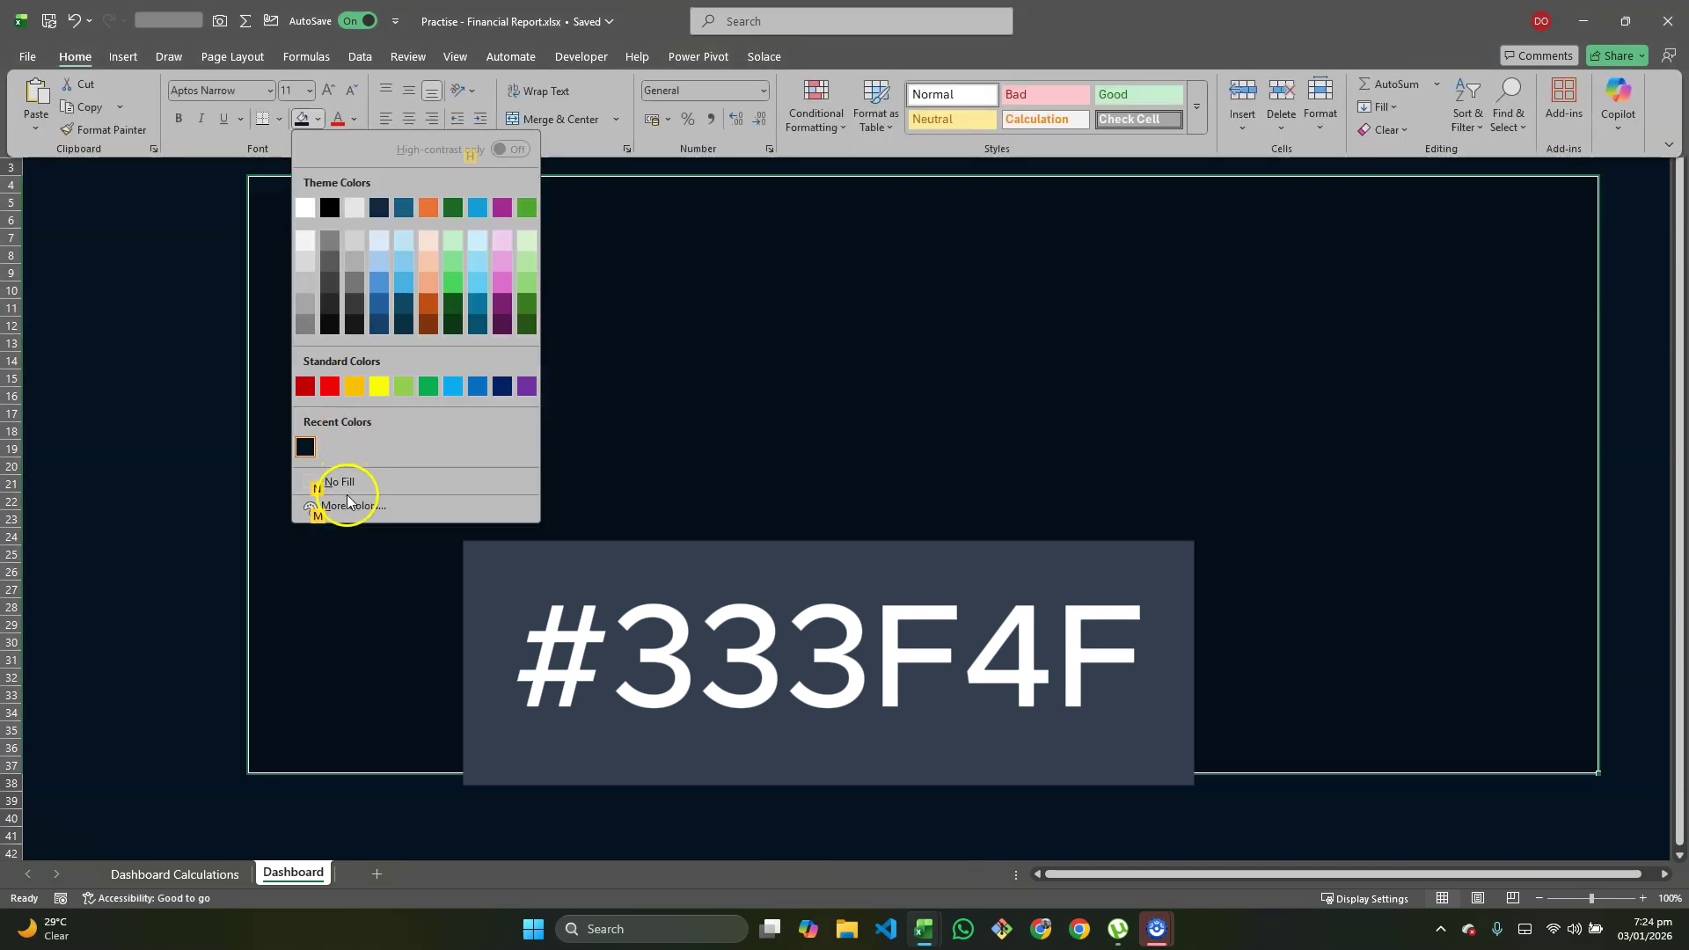
{"action": "left_click", "coordinate": [347, 499]}
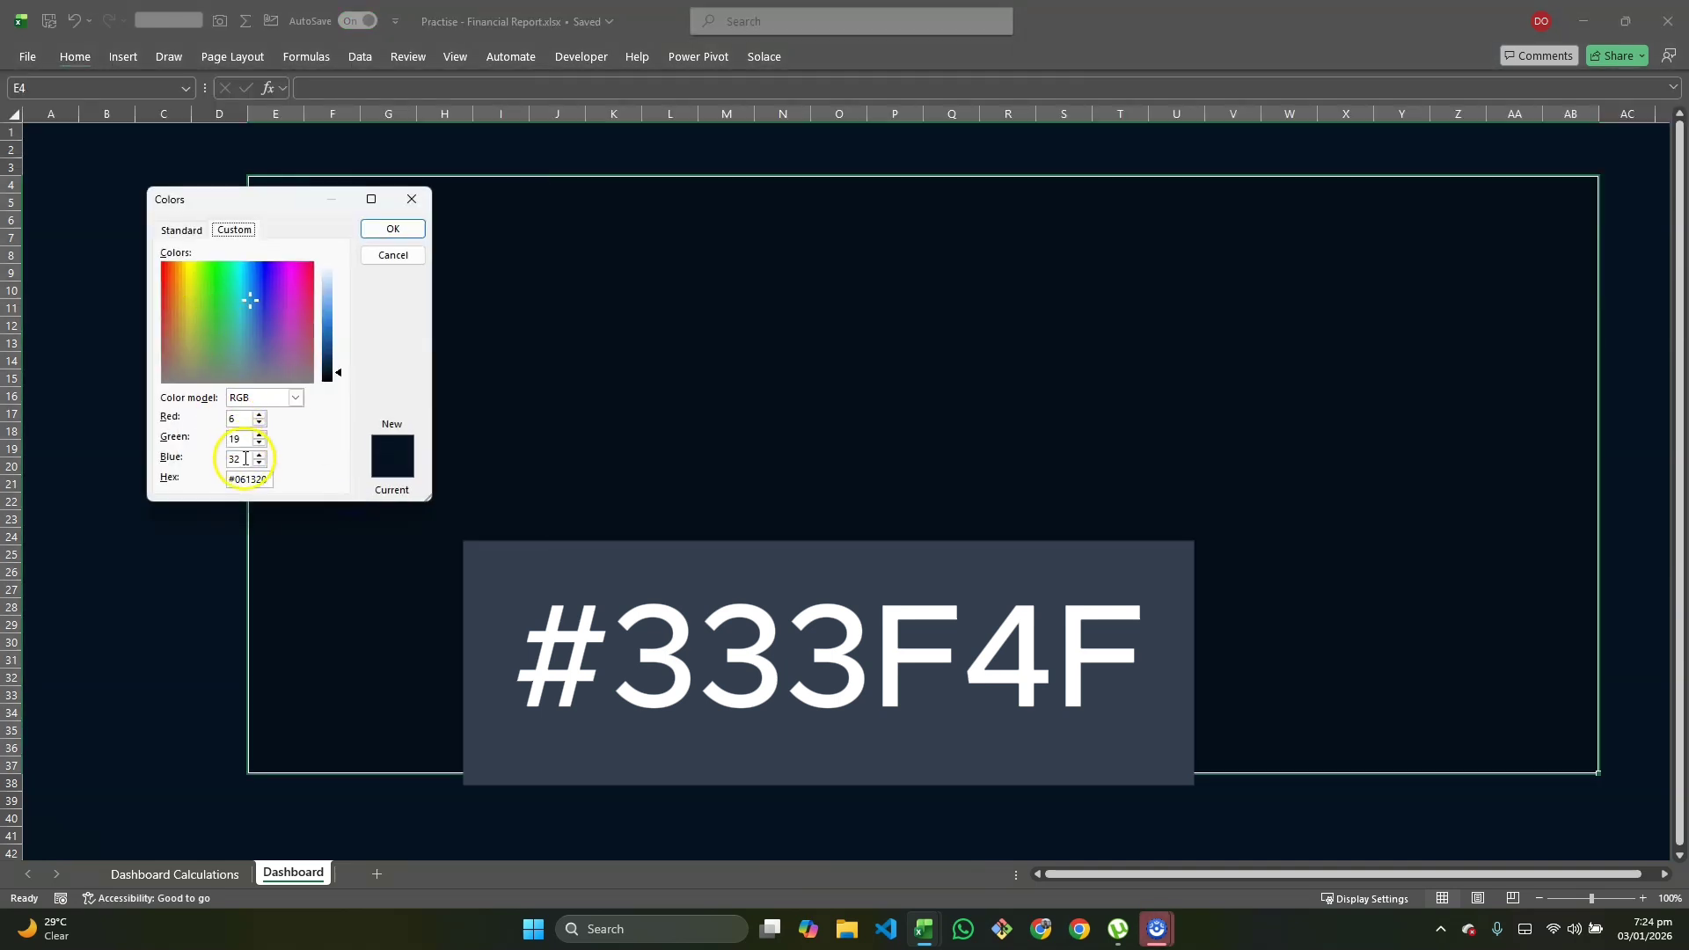
{"action": "left_click", "coordinate": [266, 481]}
{"action": "double_click", "coordinate": [267, 481]}
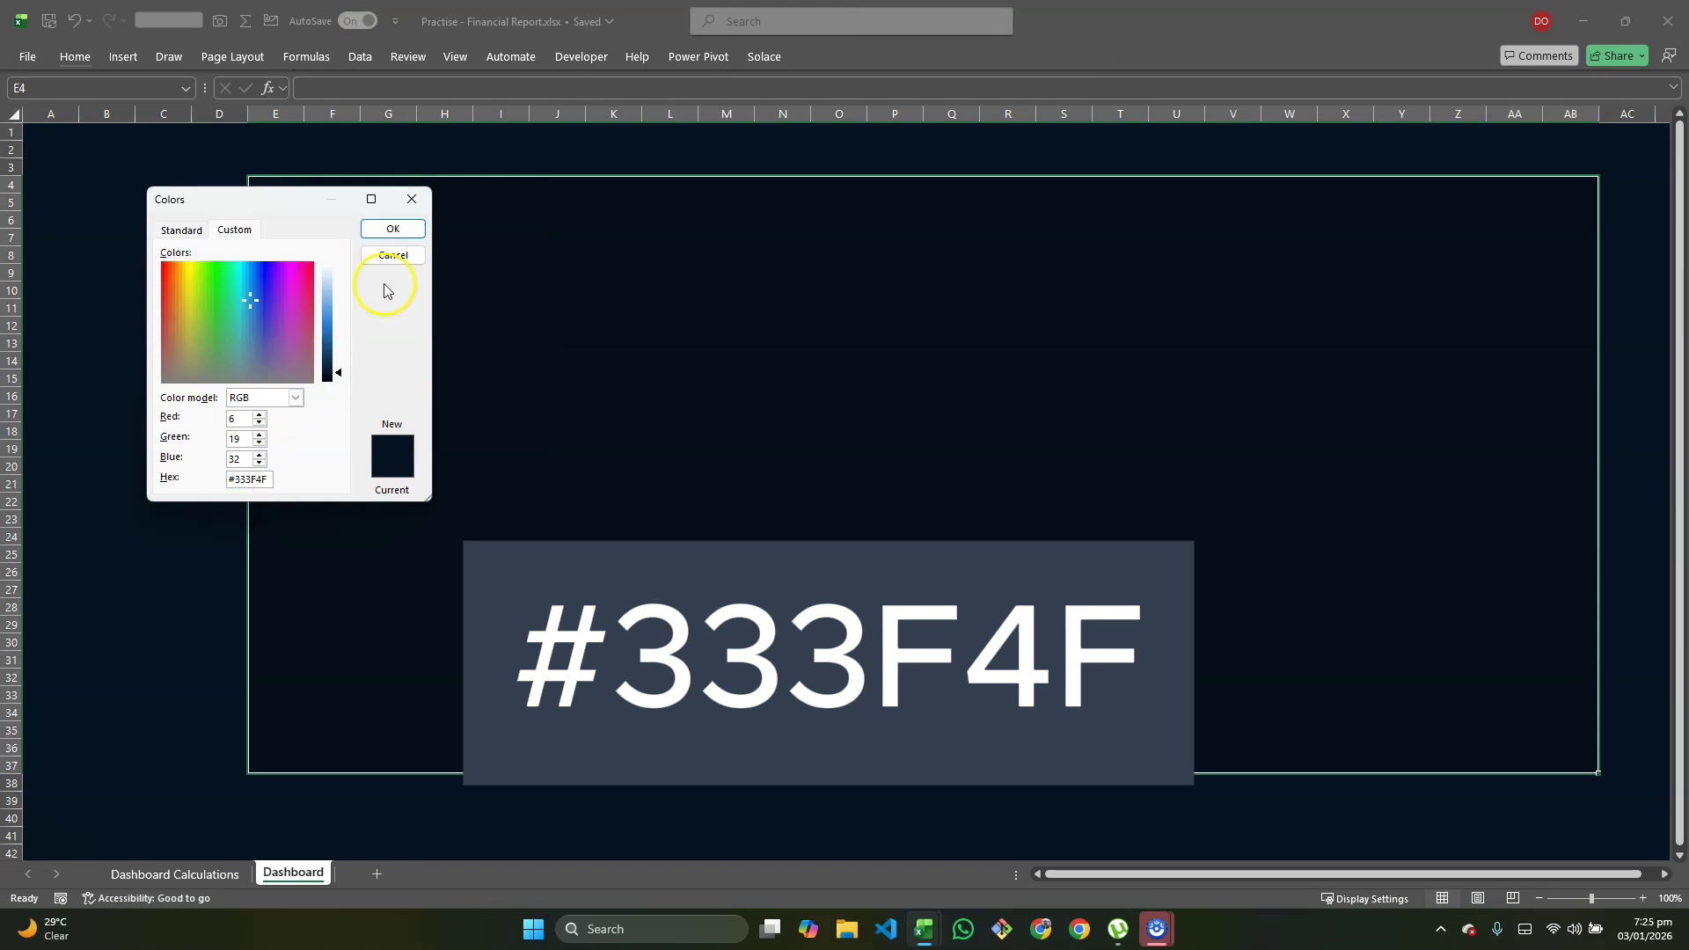
{"action": "left_click", "coordinate": [392, 228]}
{"action": "left_click", "coordinate": [396, 301]}
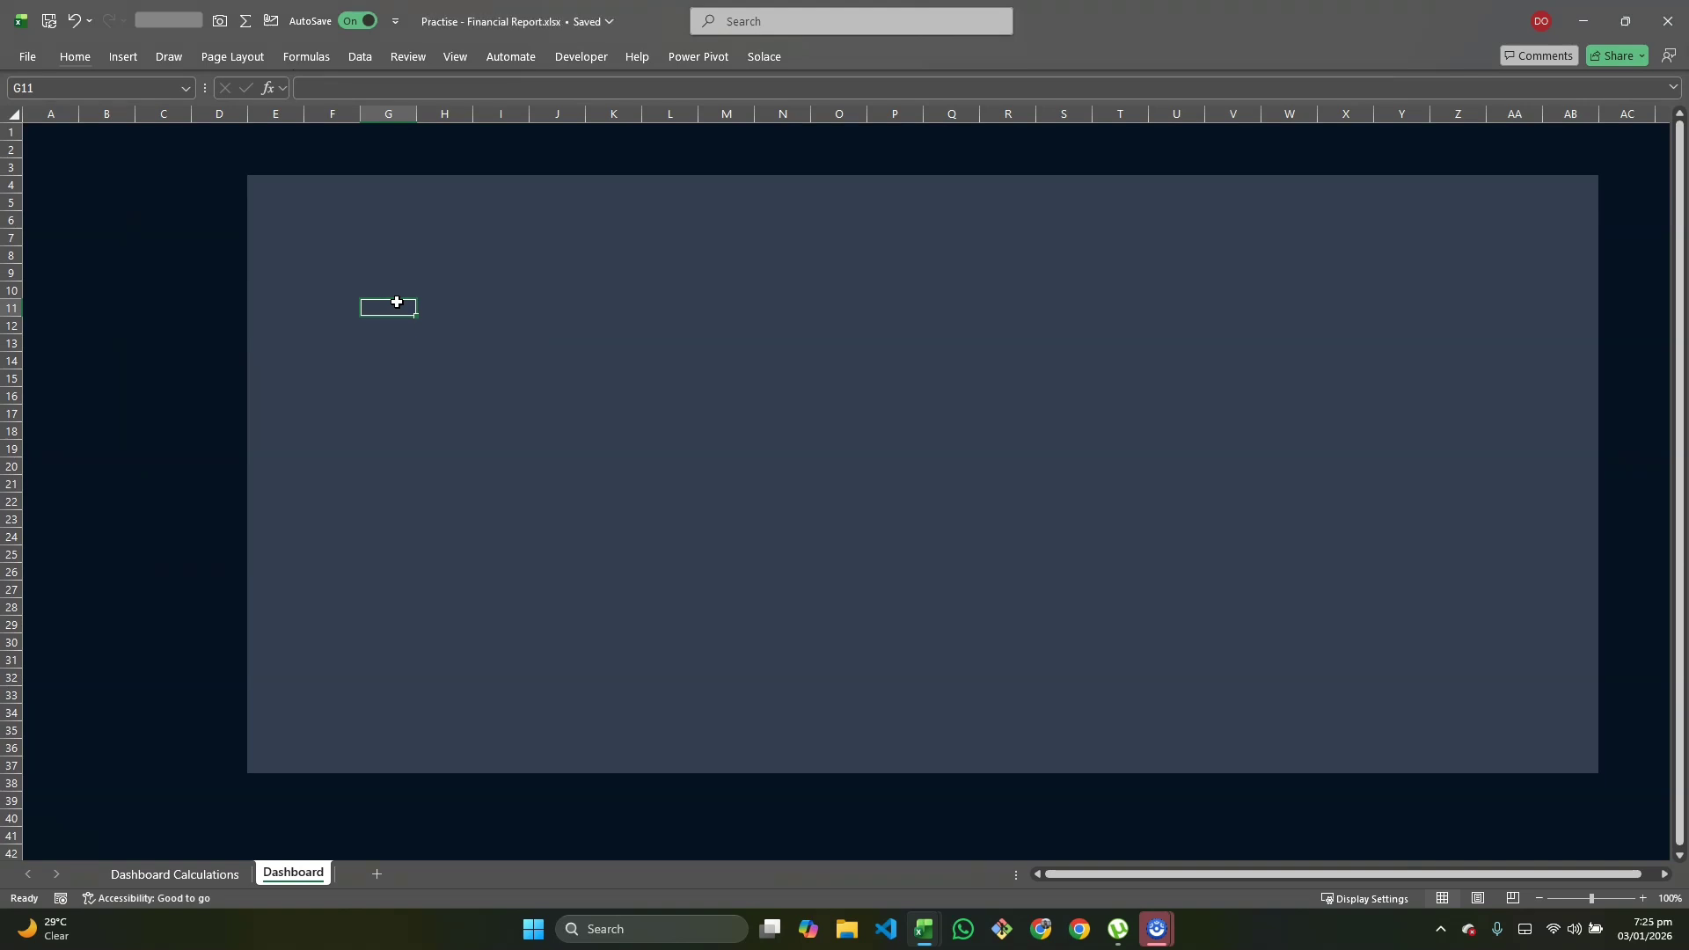
Step: Insert two rows at rows 2 and 3 of the practice Dashboard sheet, above the lighter content panel
{"action": "left_click", "coordinate": [16, 149]}
{"action": "left_click_drag", "start_coordinate": [16, 149], "coordinate": [17, 174]}
{"action": "key", "text": "alt+h"}
{"action": "key", "text": "i"}
{"action": "key", "text": "r"}
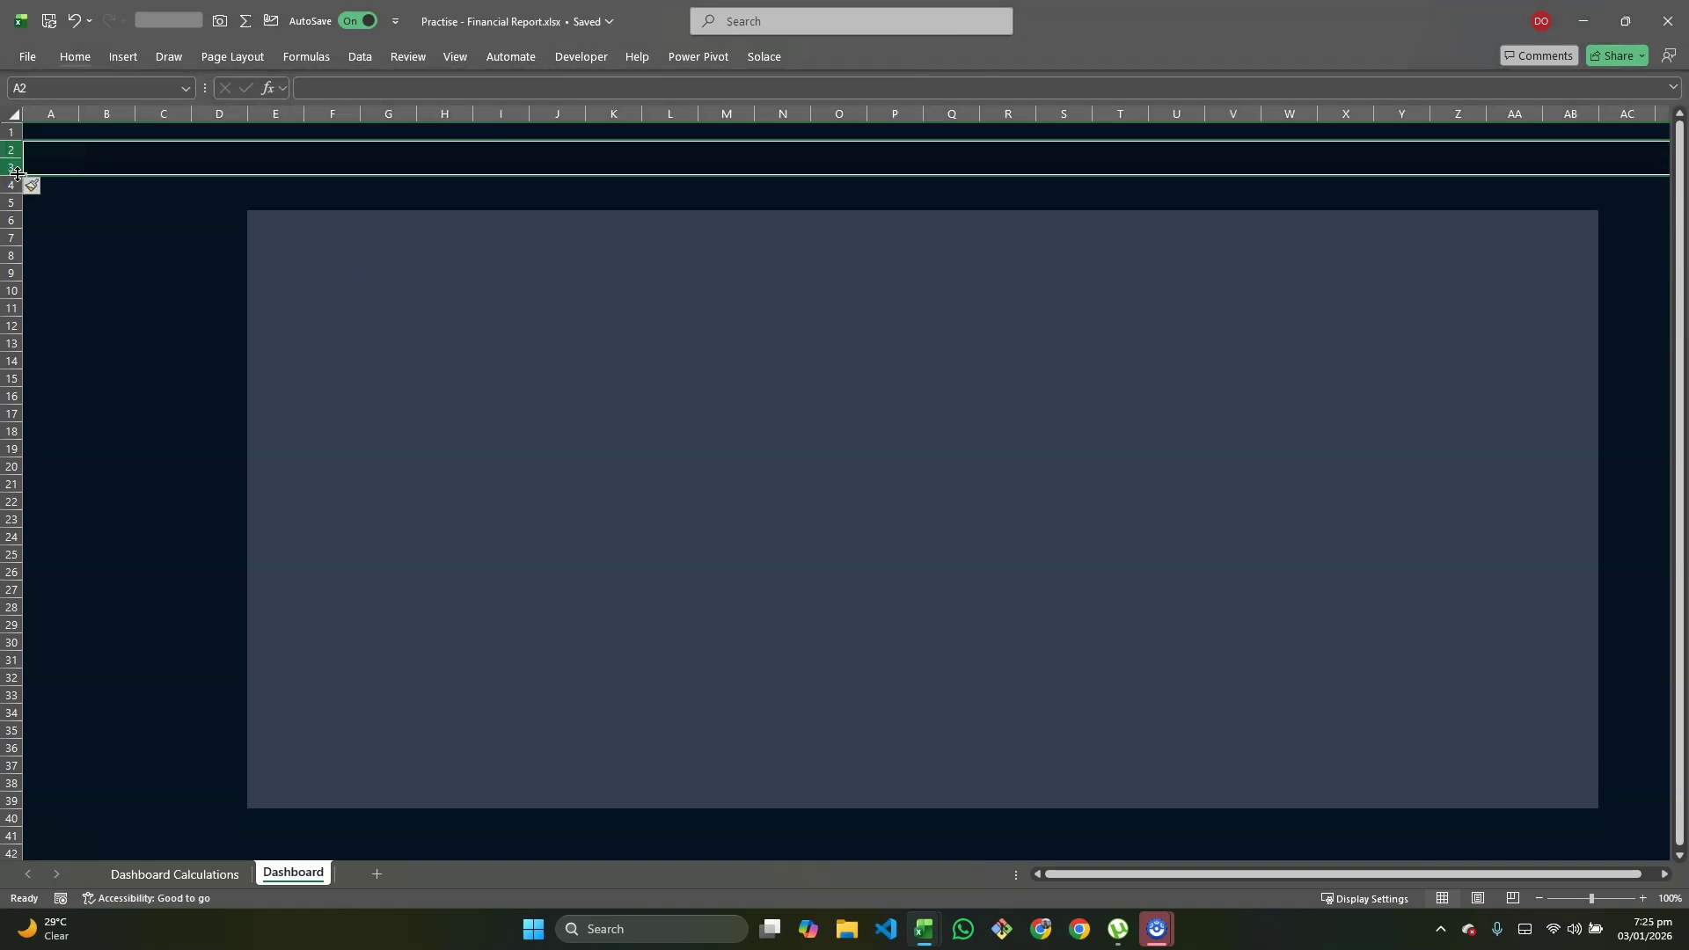
{"action": "left_click", "coordinate": [215, 320]}
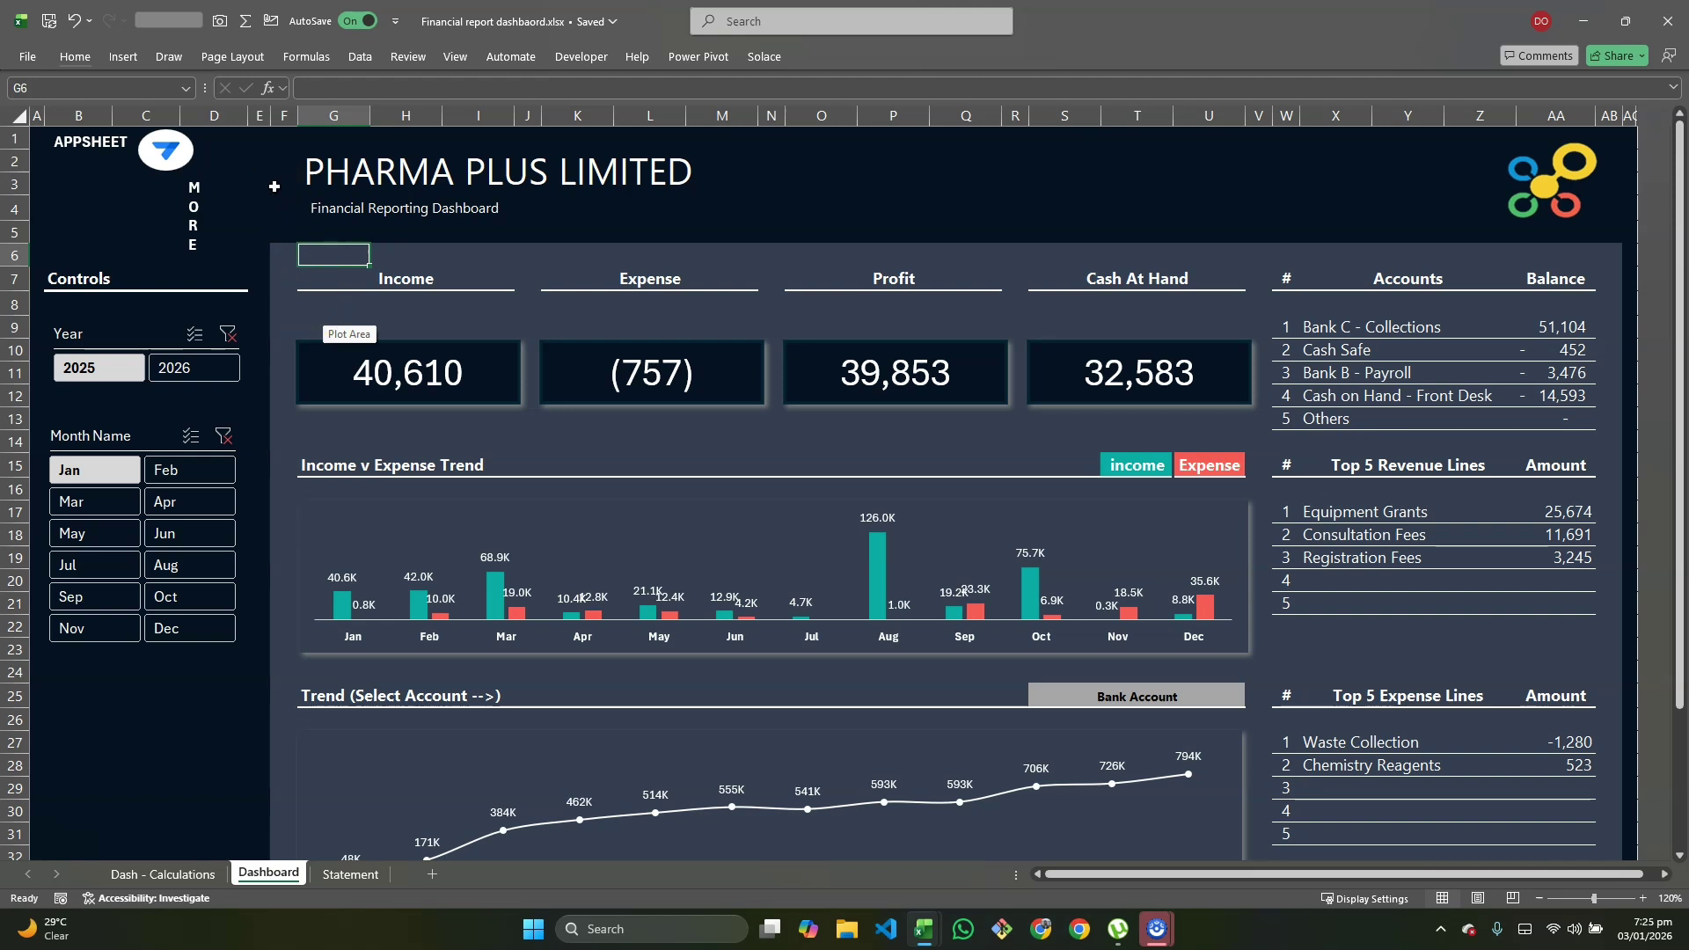
Step: Examine which columns serve as narrow spacers on the finished dashboard, checking A, E, F, J, N, R, V and W
{"action": "left_click", "coordinate": [281, 107]}
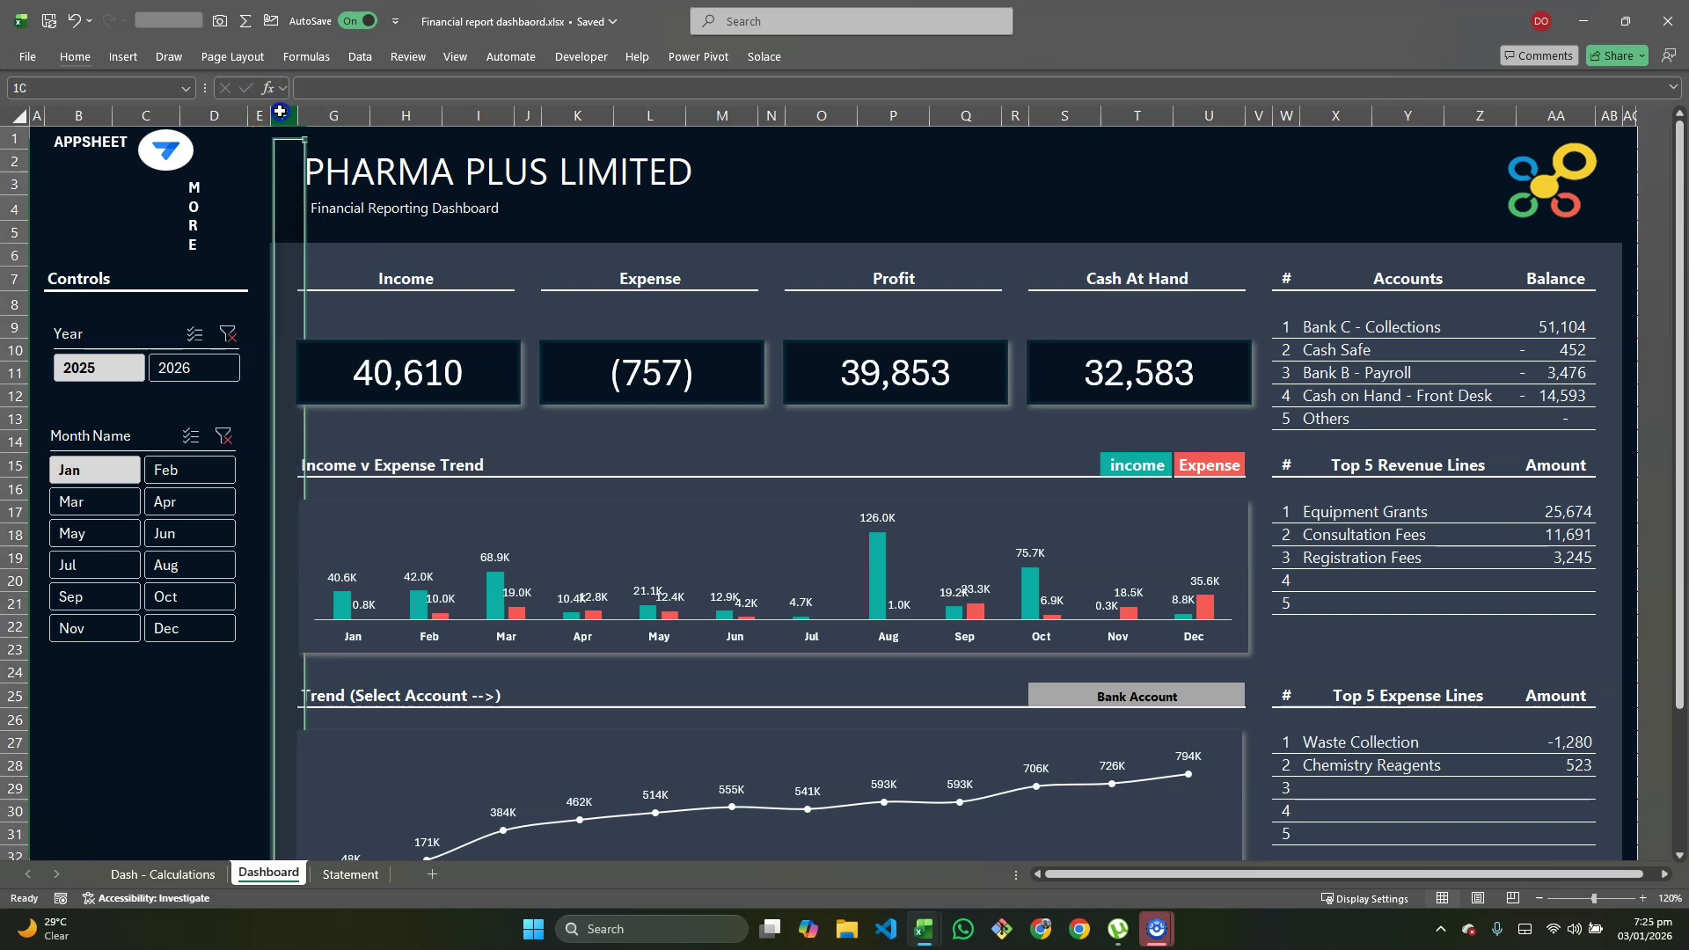
{"action": "left_click", "coordinate": [526, 118]}
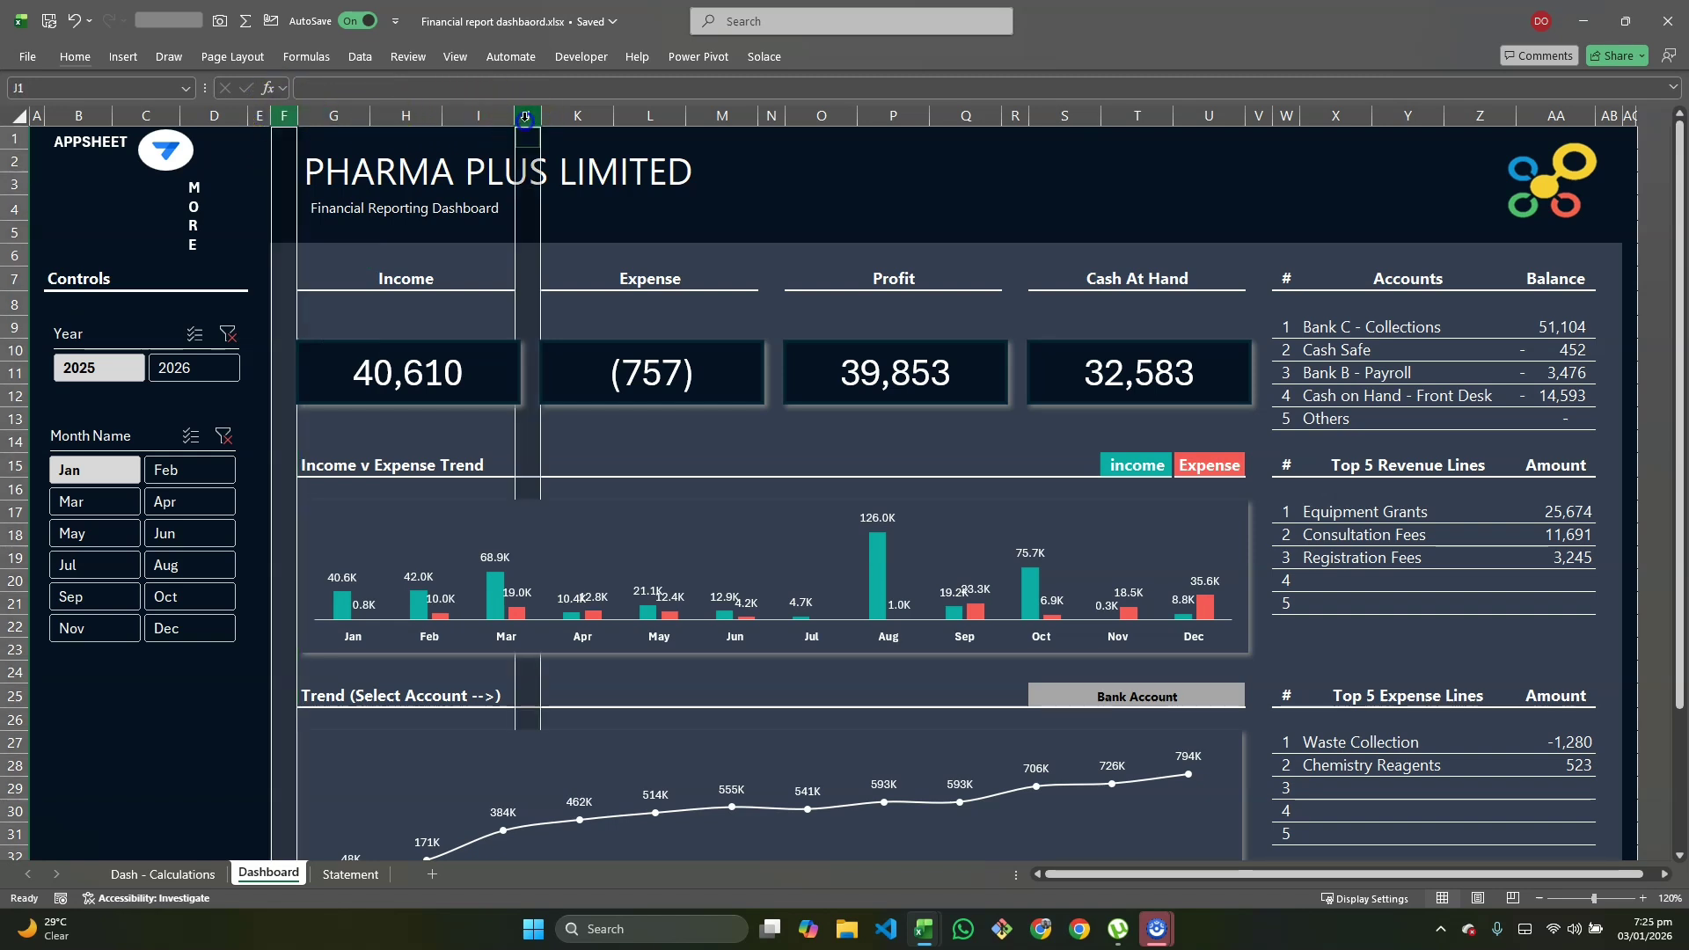
{"action": "left_click", "coordinate": [771, 115], "text": "ctrl"}
{"action": "left_click_drag", "start_coordinate": [1005, 119], "coordinate": [1015, 116]}
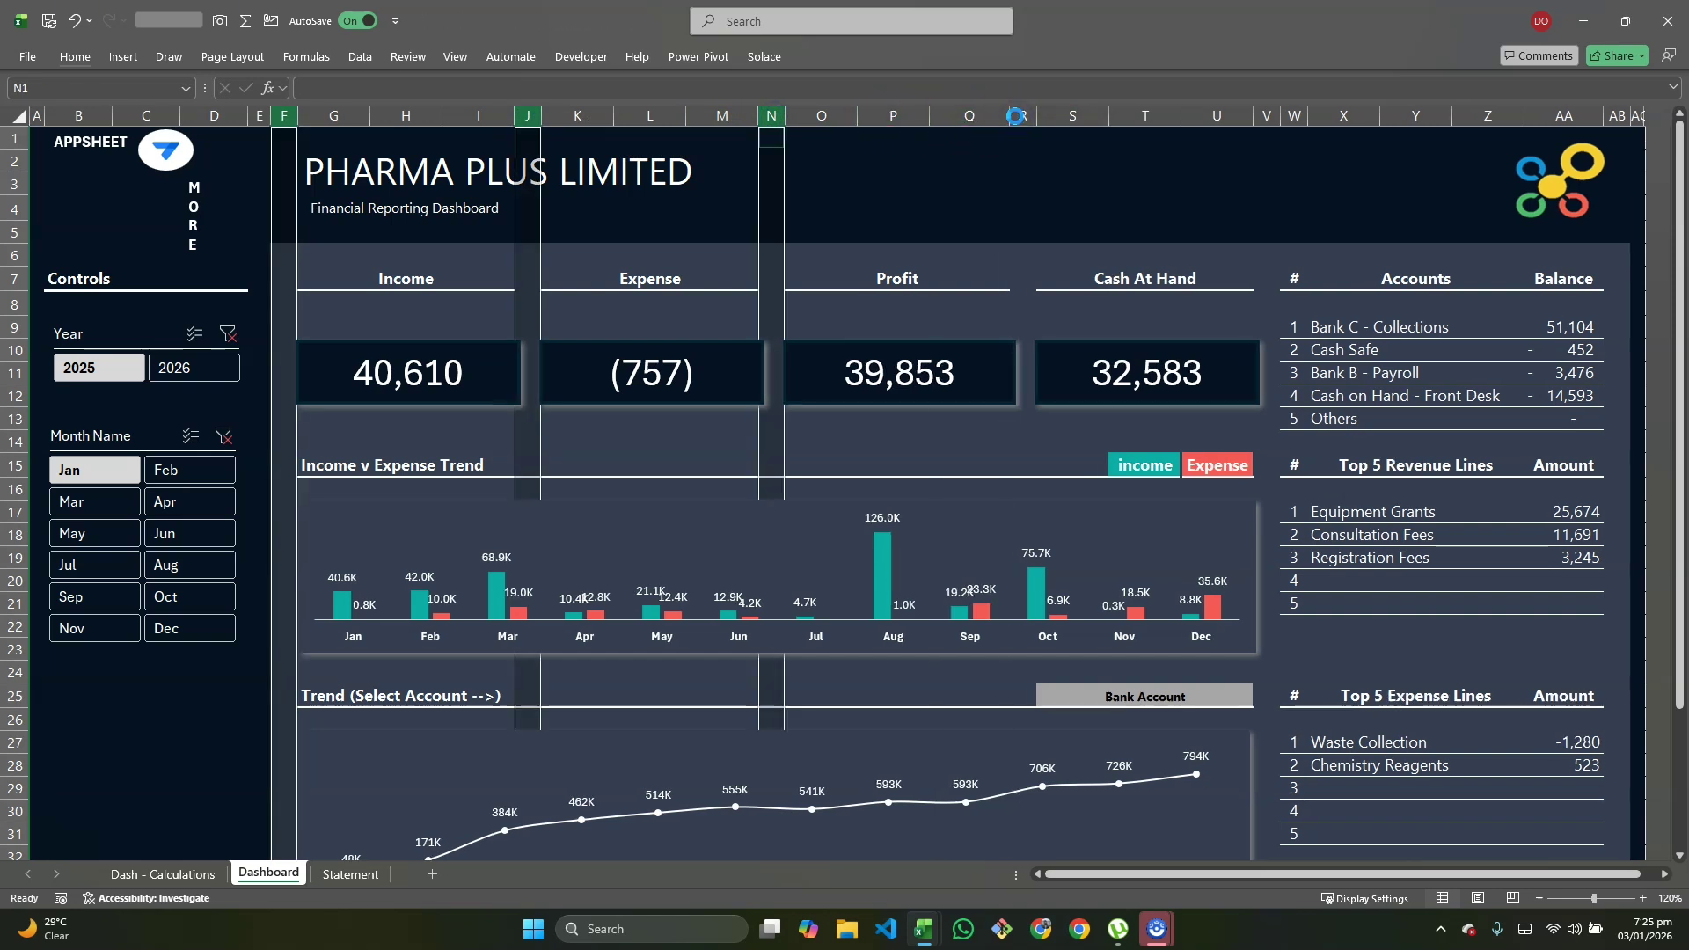
{"action": "key", "text": "ctrl+z"}
{"action": "left_click", "coordinate": [1015, 115], "text": "ctrl"}
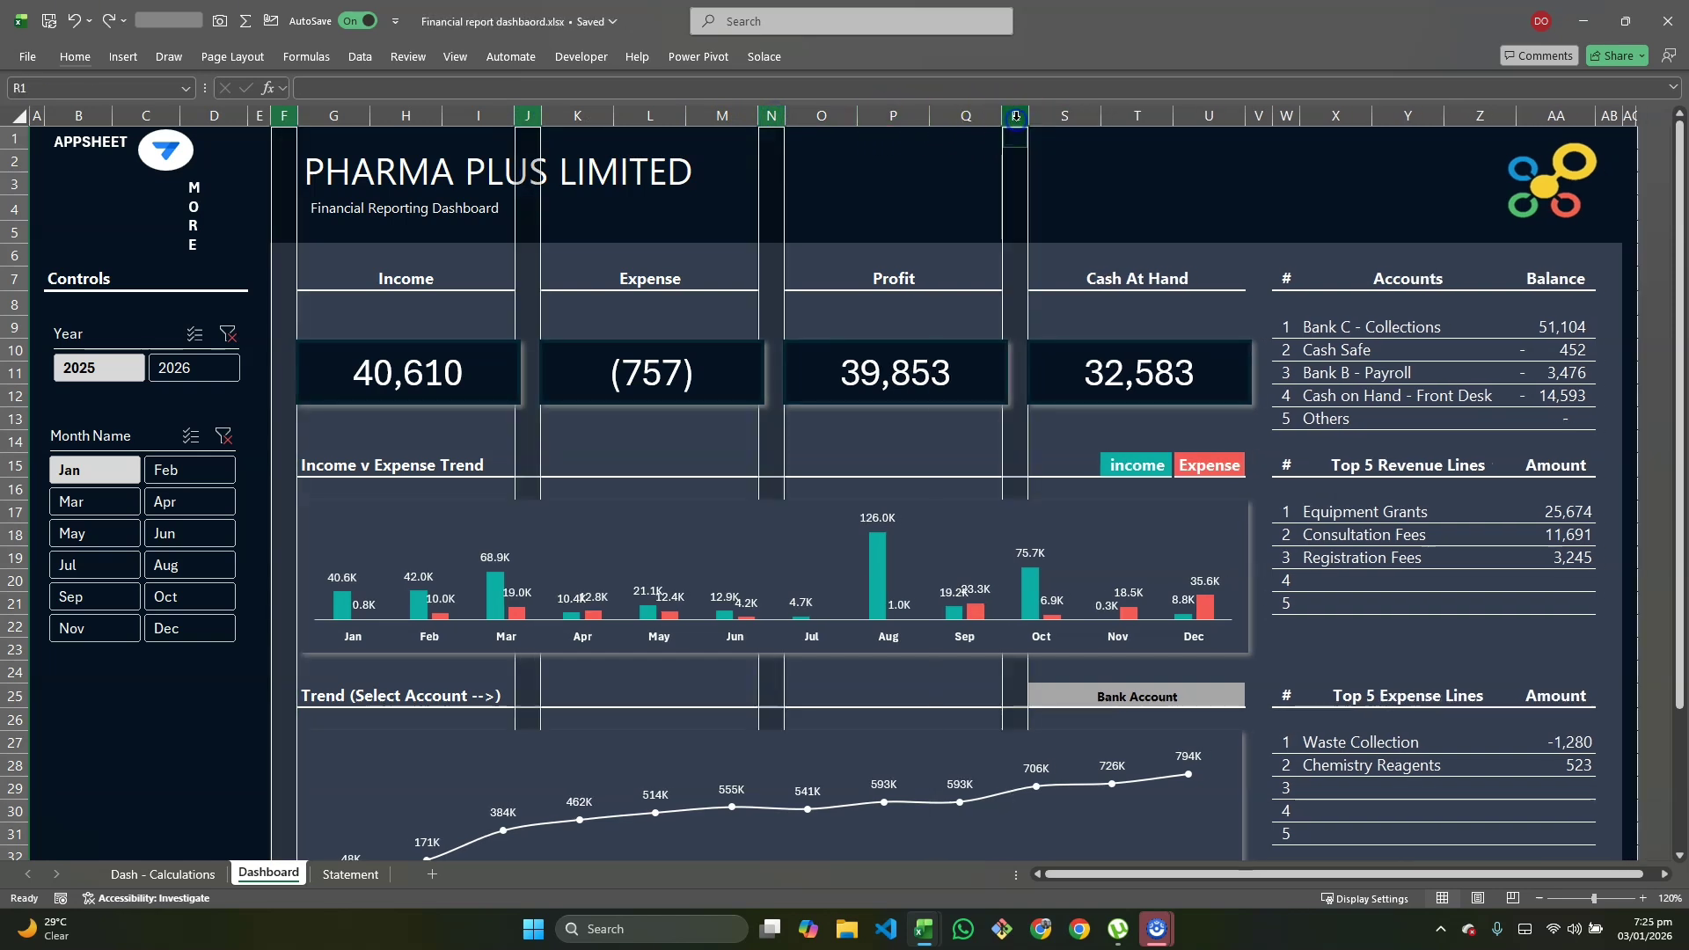
{"action": "left_click", "coordinate": [1258, 116], "text": "ctrl"}
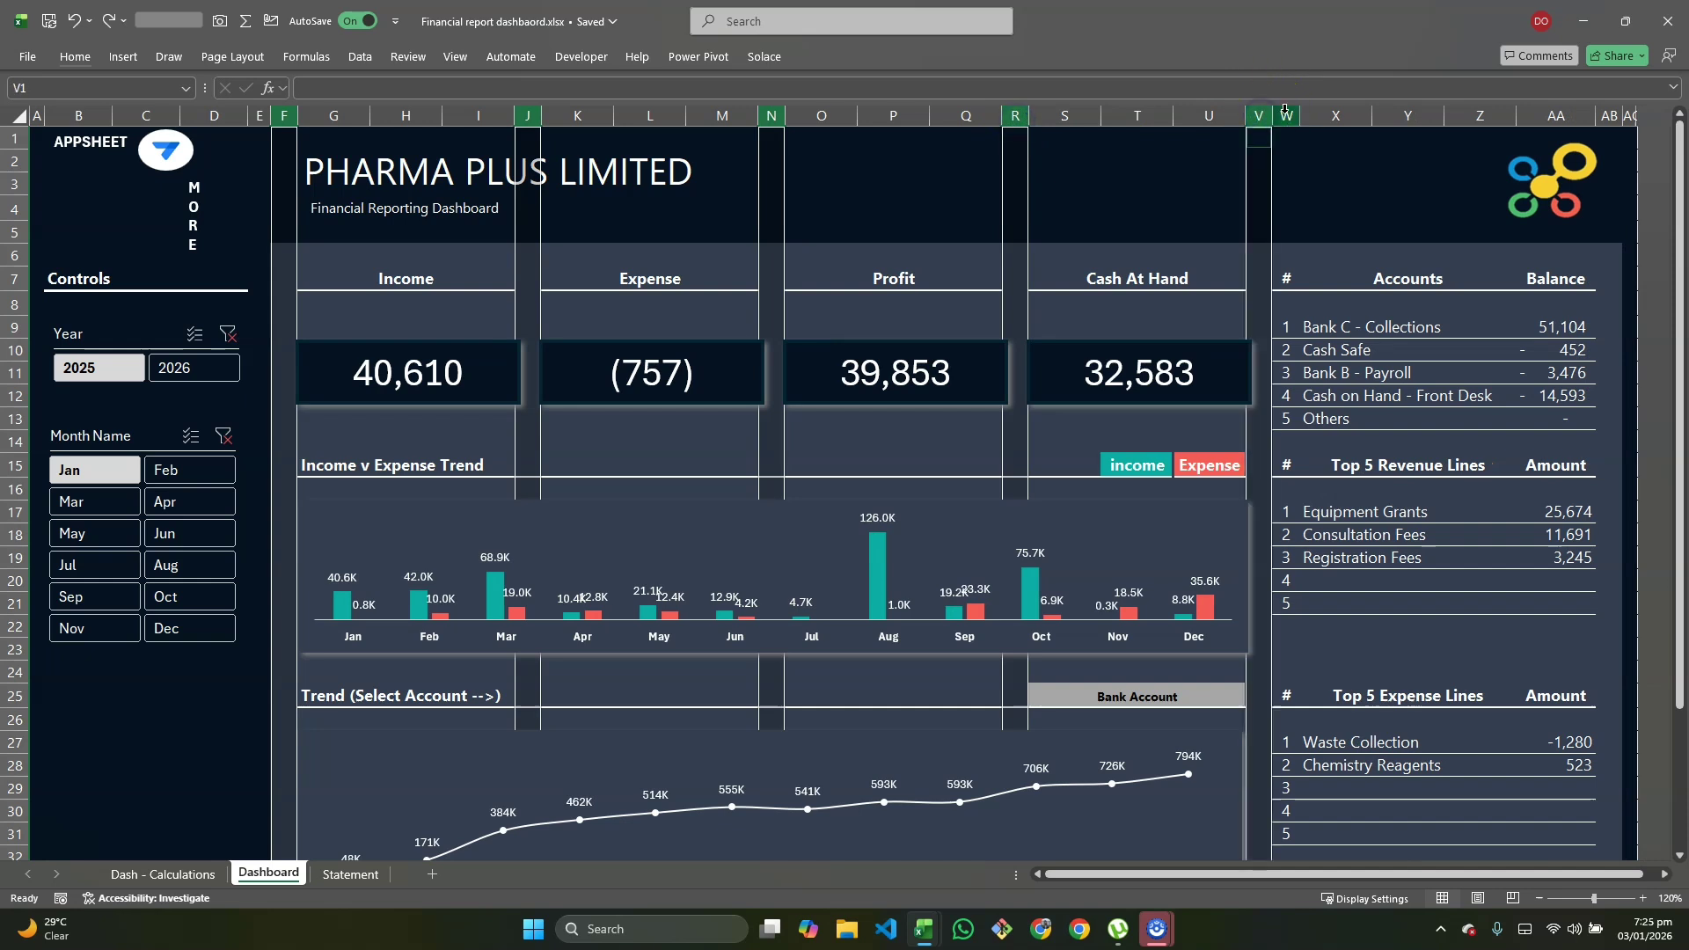
{"action": "left_click", "coordinate": [1284, 113], "text": "ctrl"}
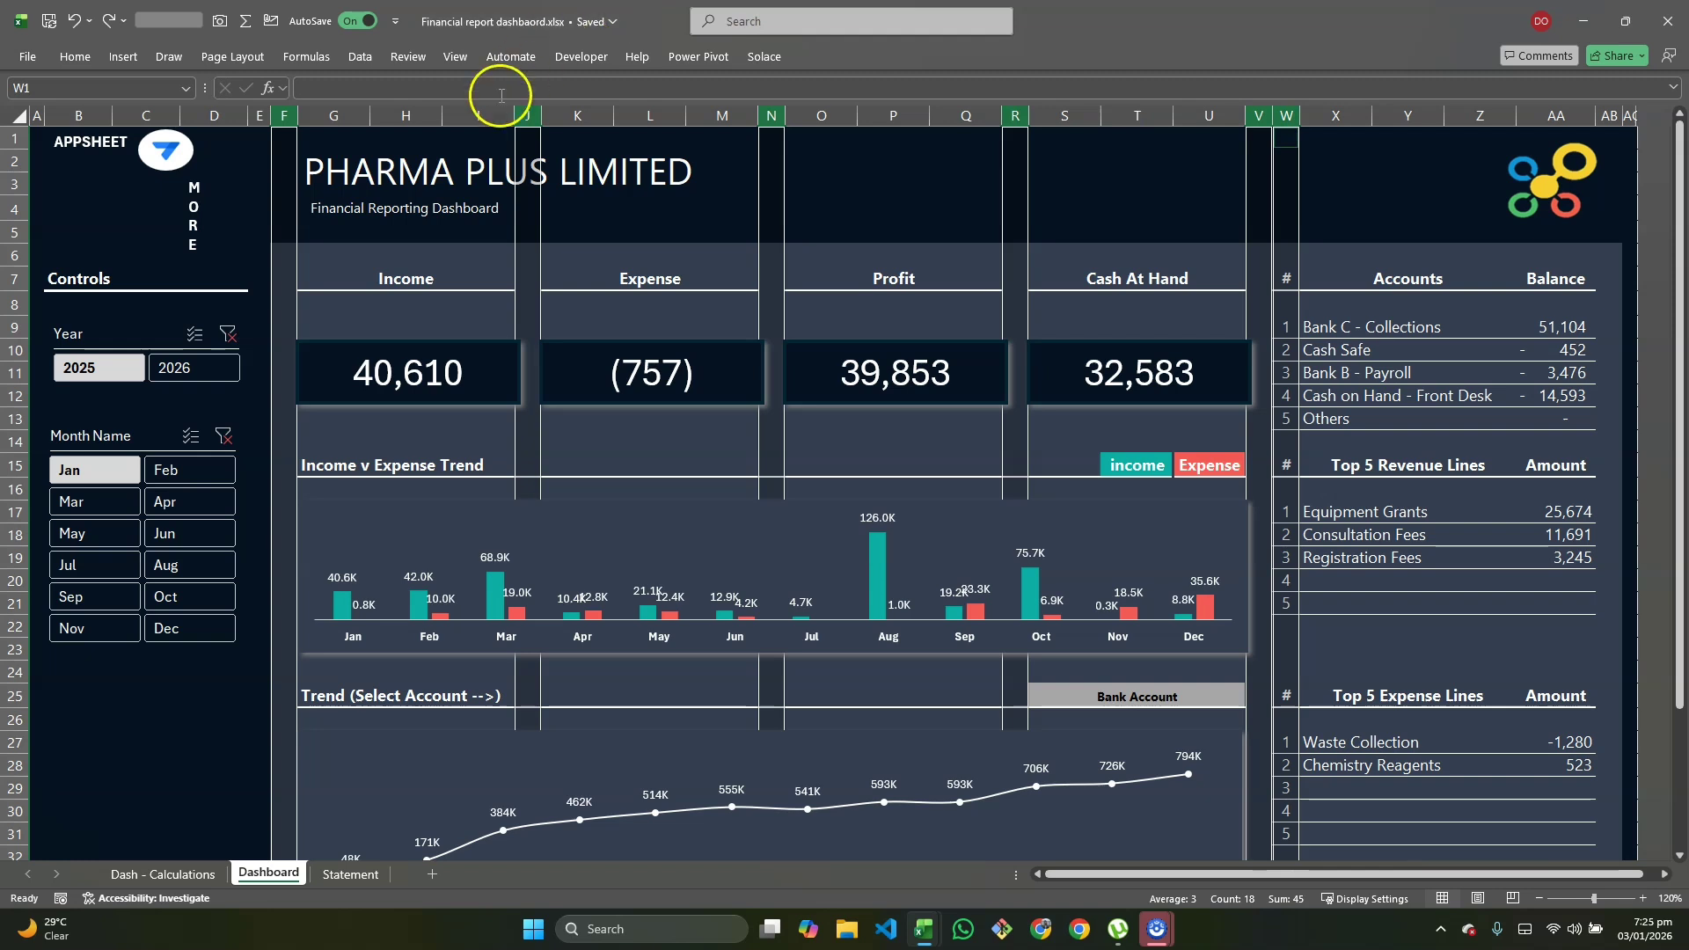
{"action": "left_click", "coordinate": [36, 114]}
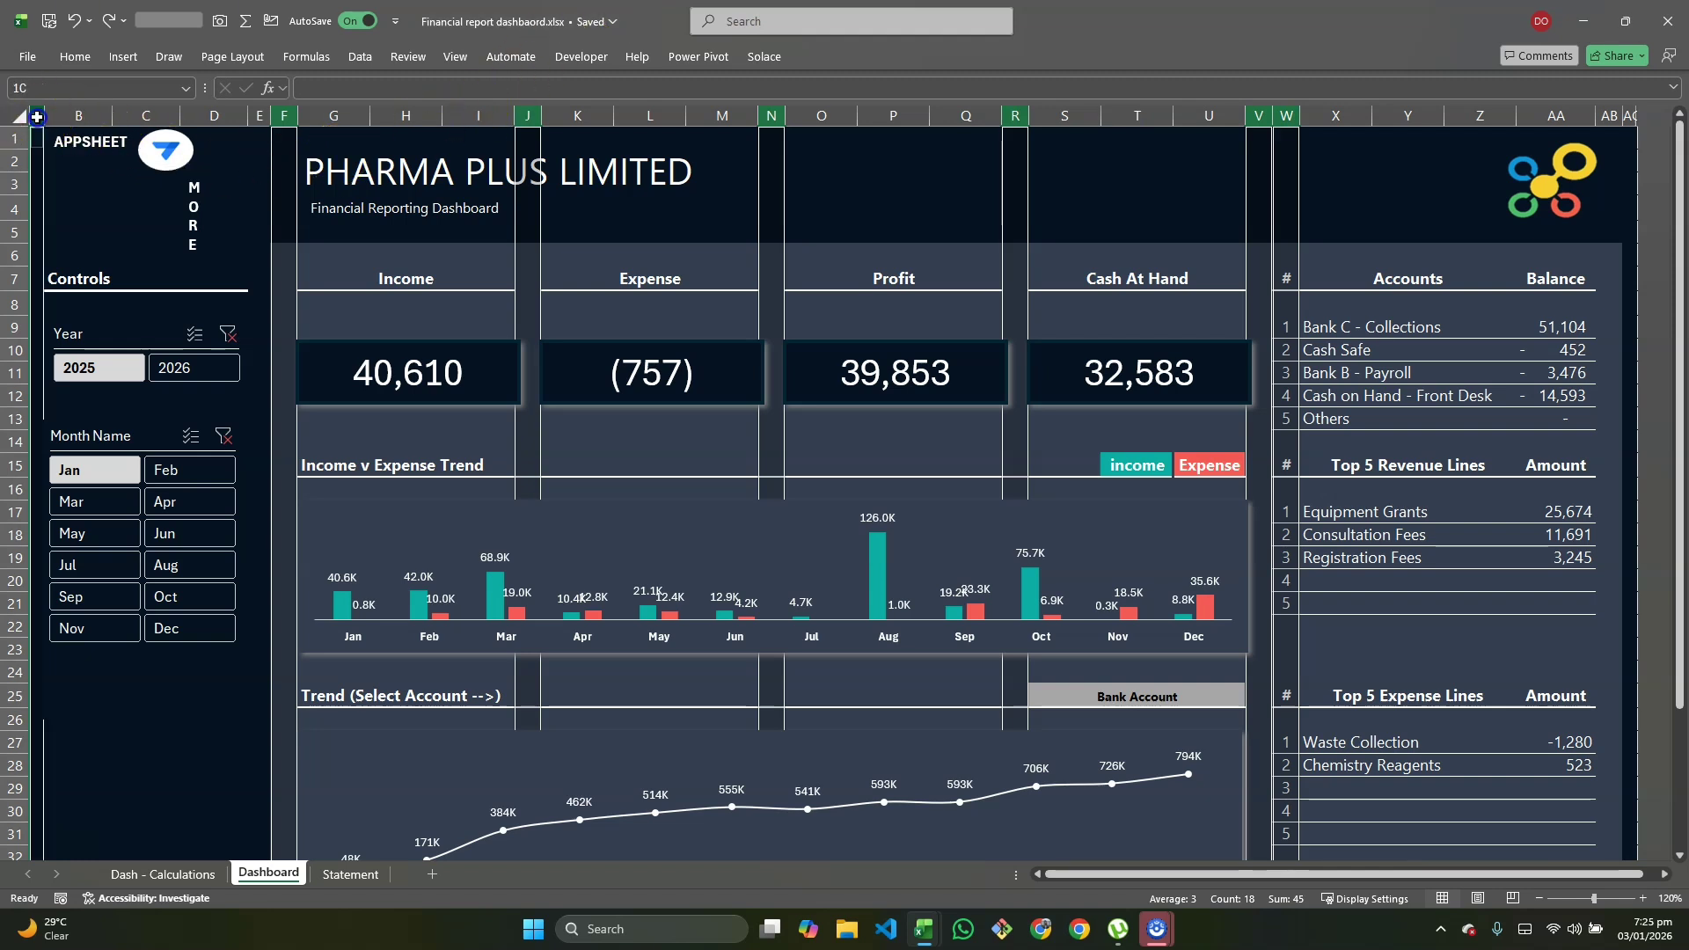
{"action": "left_click", "coordinate": [258, 115]}
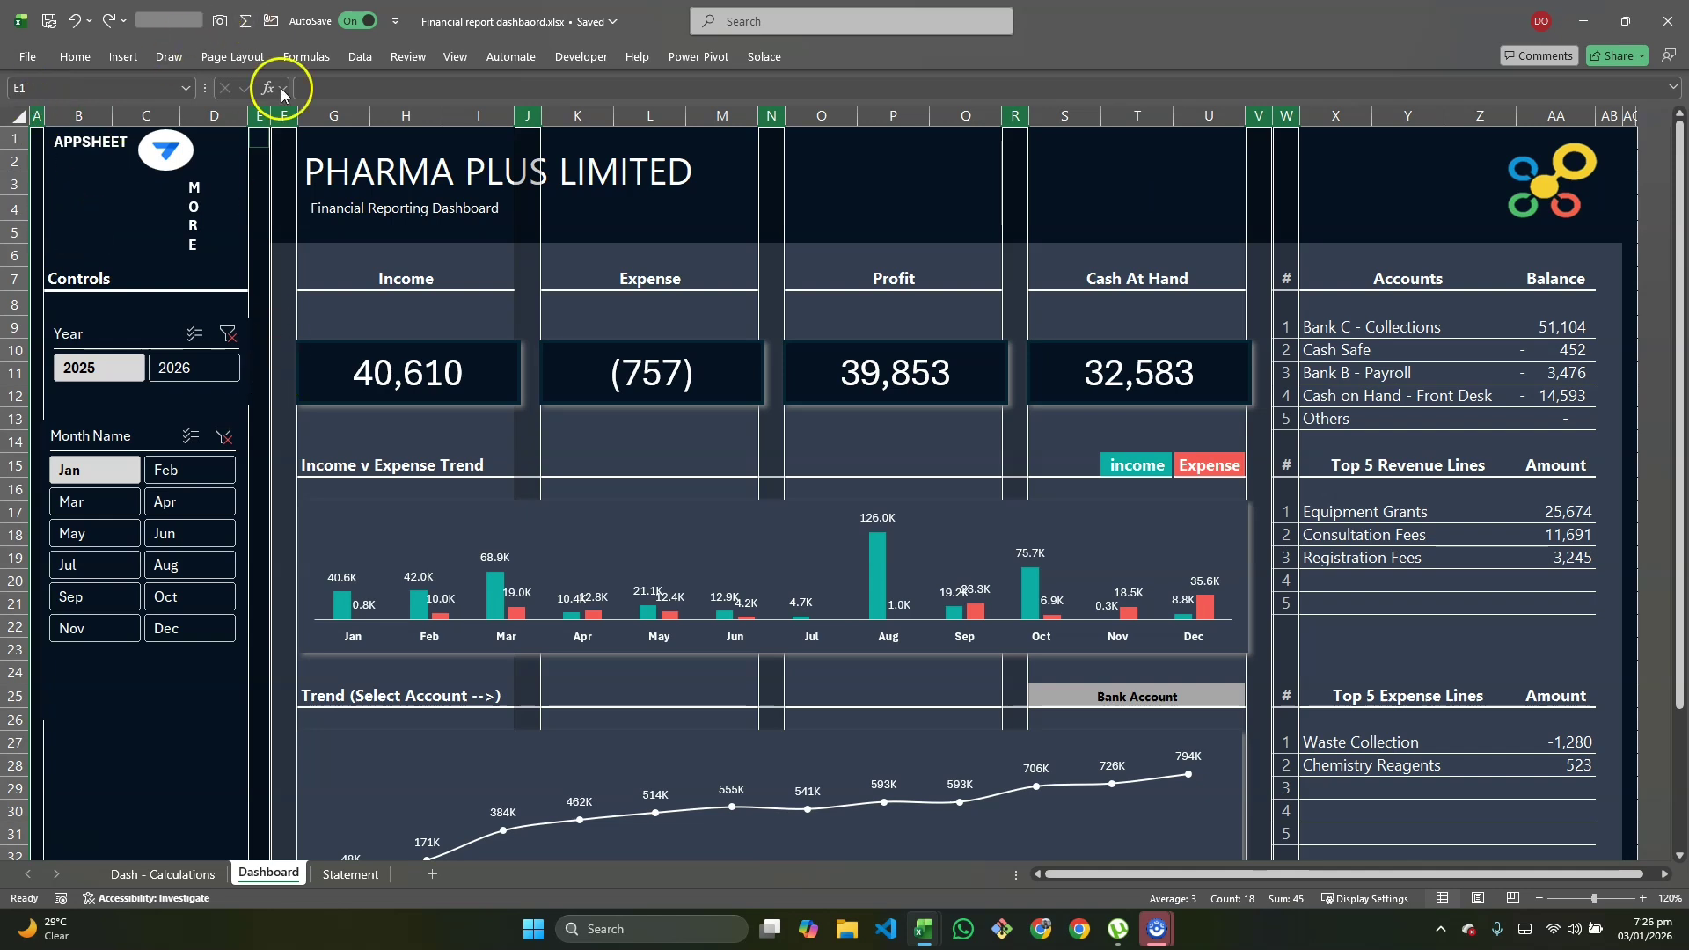
Step: In the practice workbook's Dashboard sheet, select columns A, E, F, J, N, R, V, W and AB together, checking them against the finished dashboard
{"action": "key", "text": "alt+Tab"}
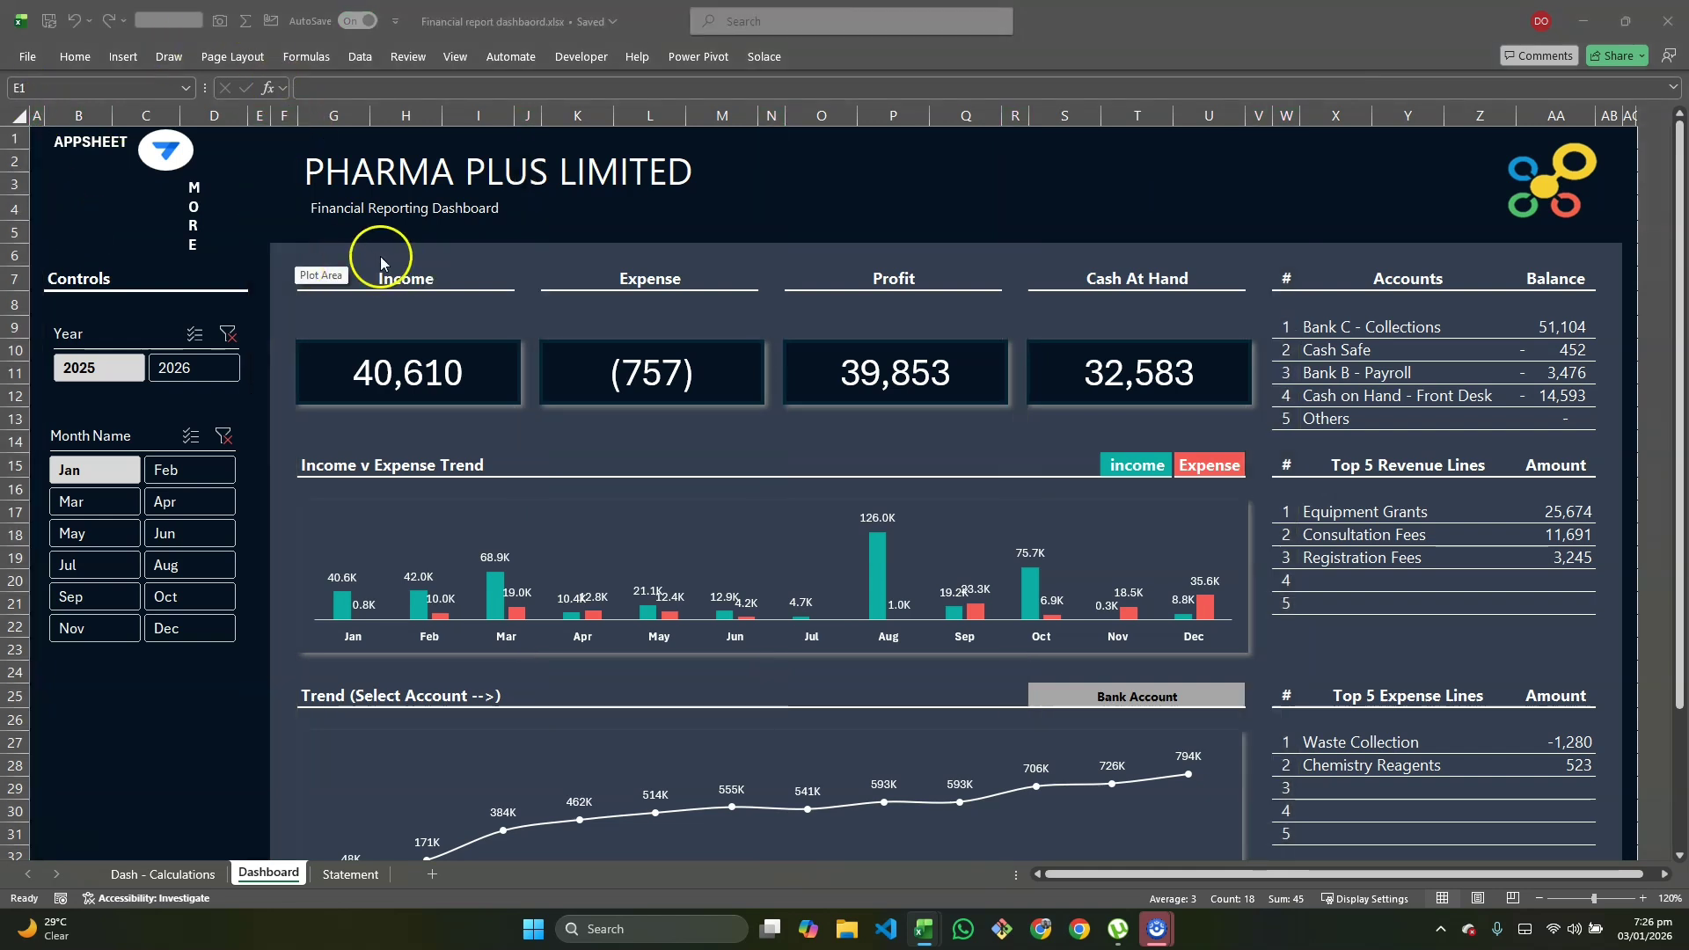
{"action": "left_click", "coordinate": [39, 114]}
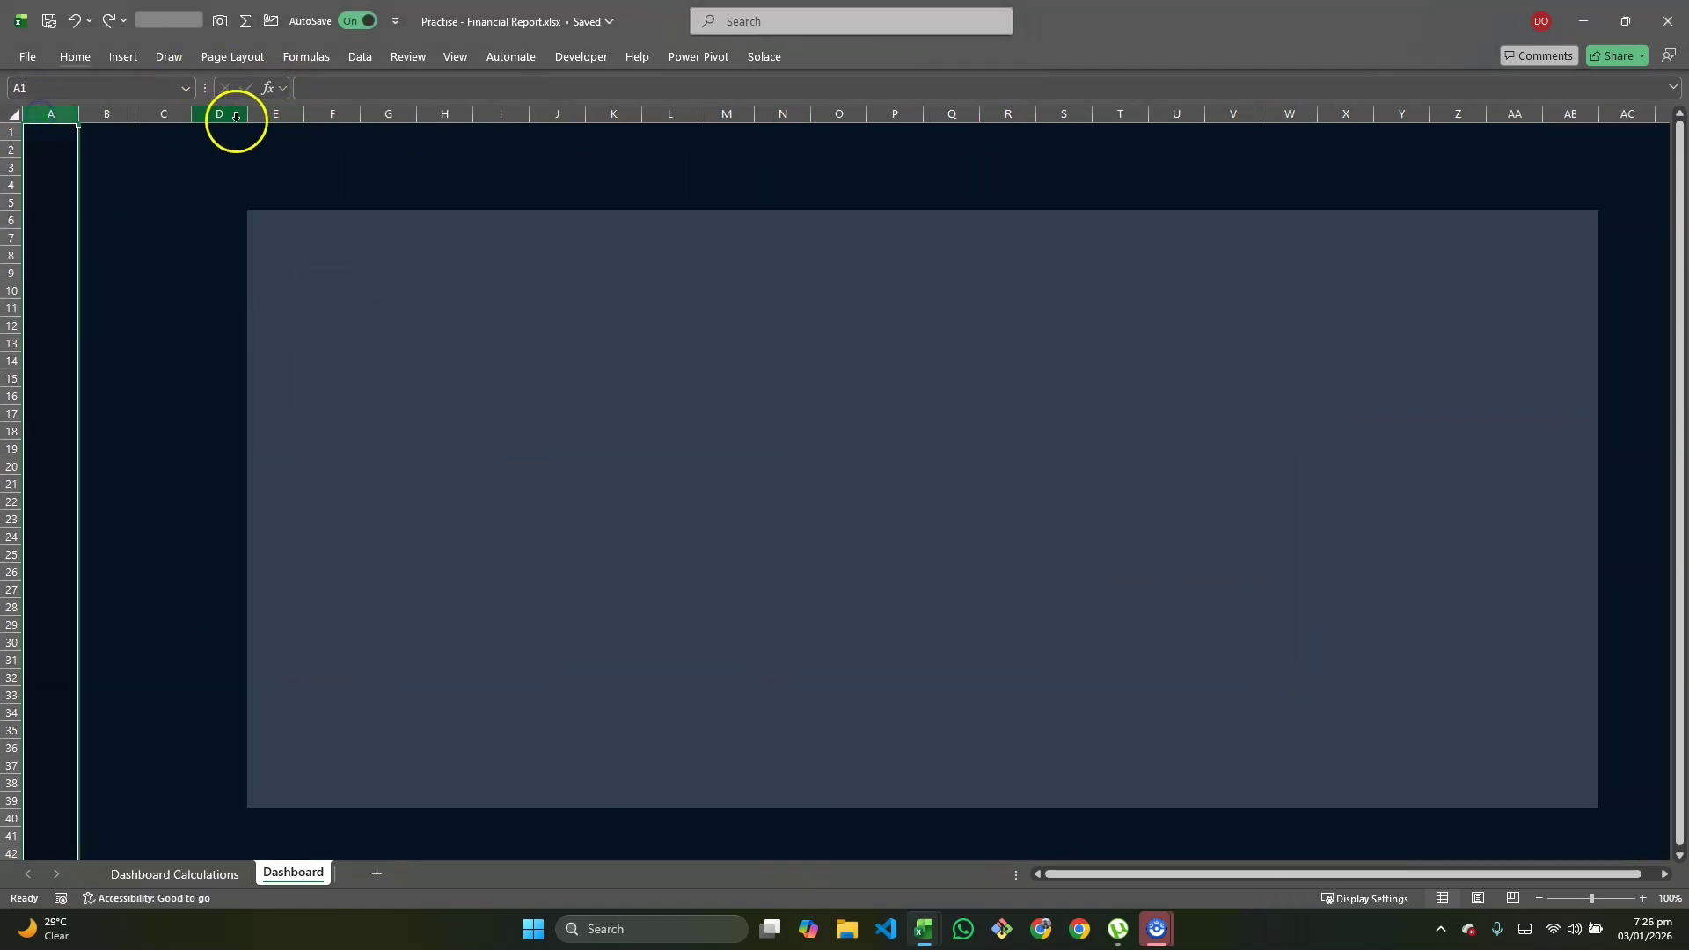
{"action": "left_click", "coordinate": [273, 114], "text": "ctrl"}
{"action": "left_click", "coordinate": [320, 114], "text": "ctrl"}
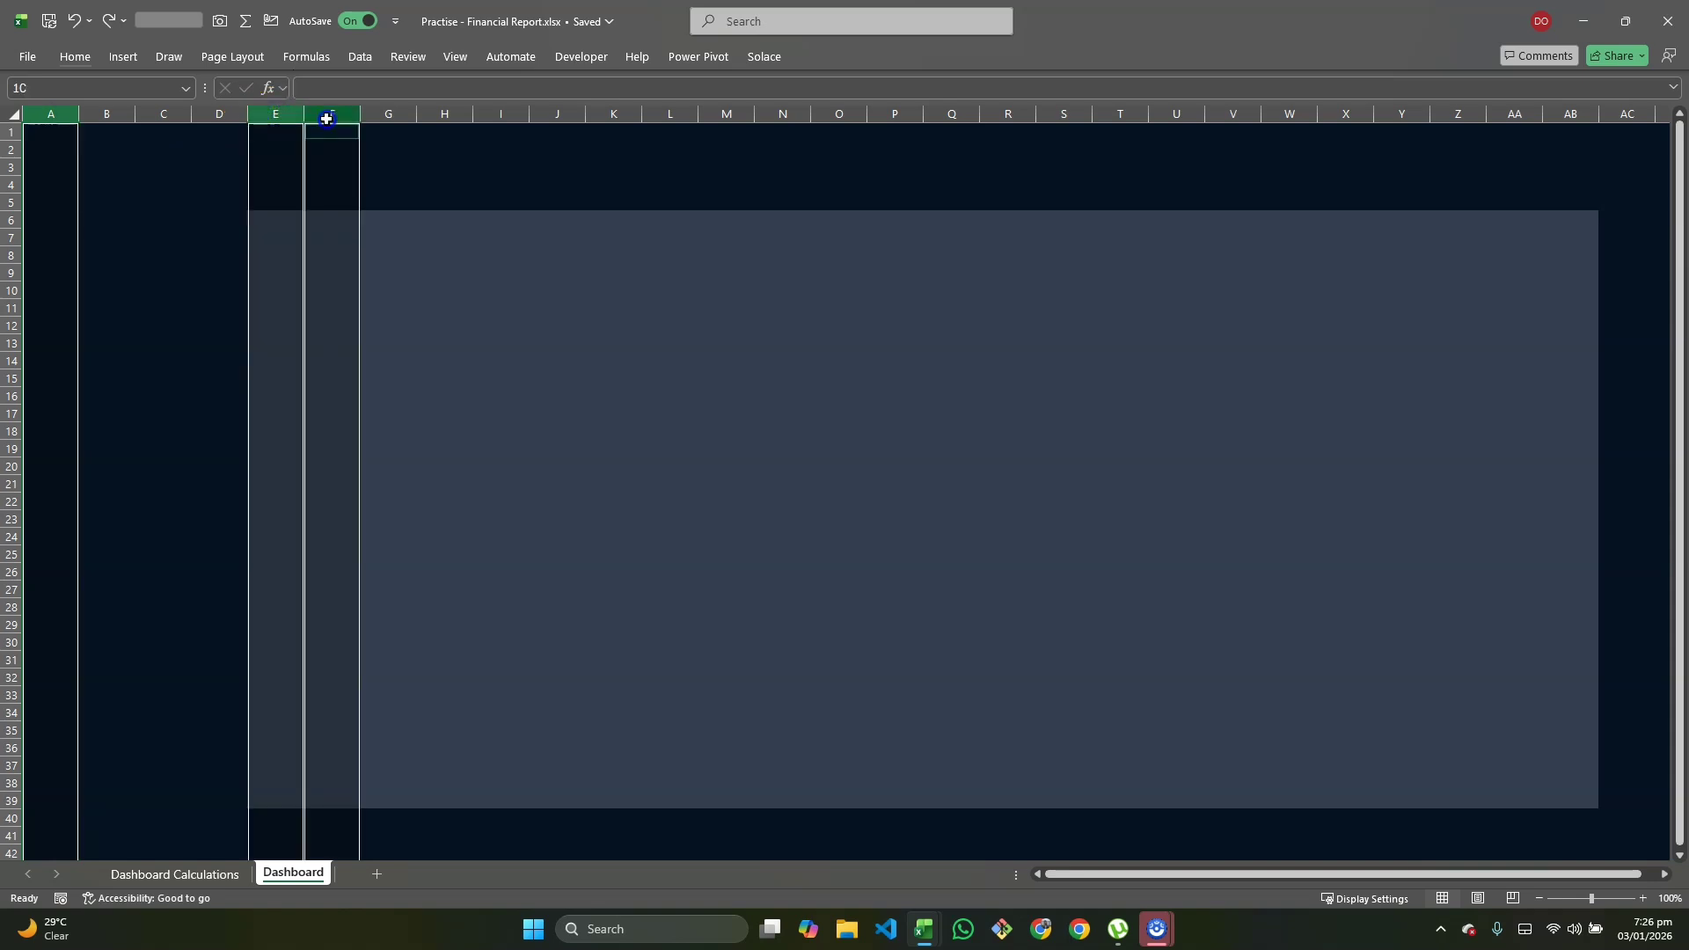
{"action": "left_click", "coordinate": [555, 114], "text": "ctrl"}
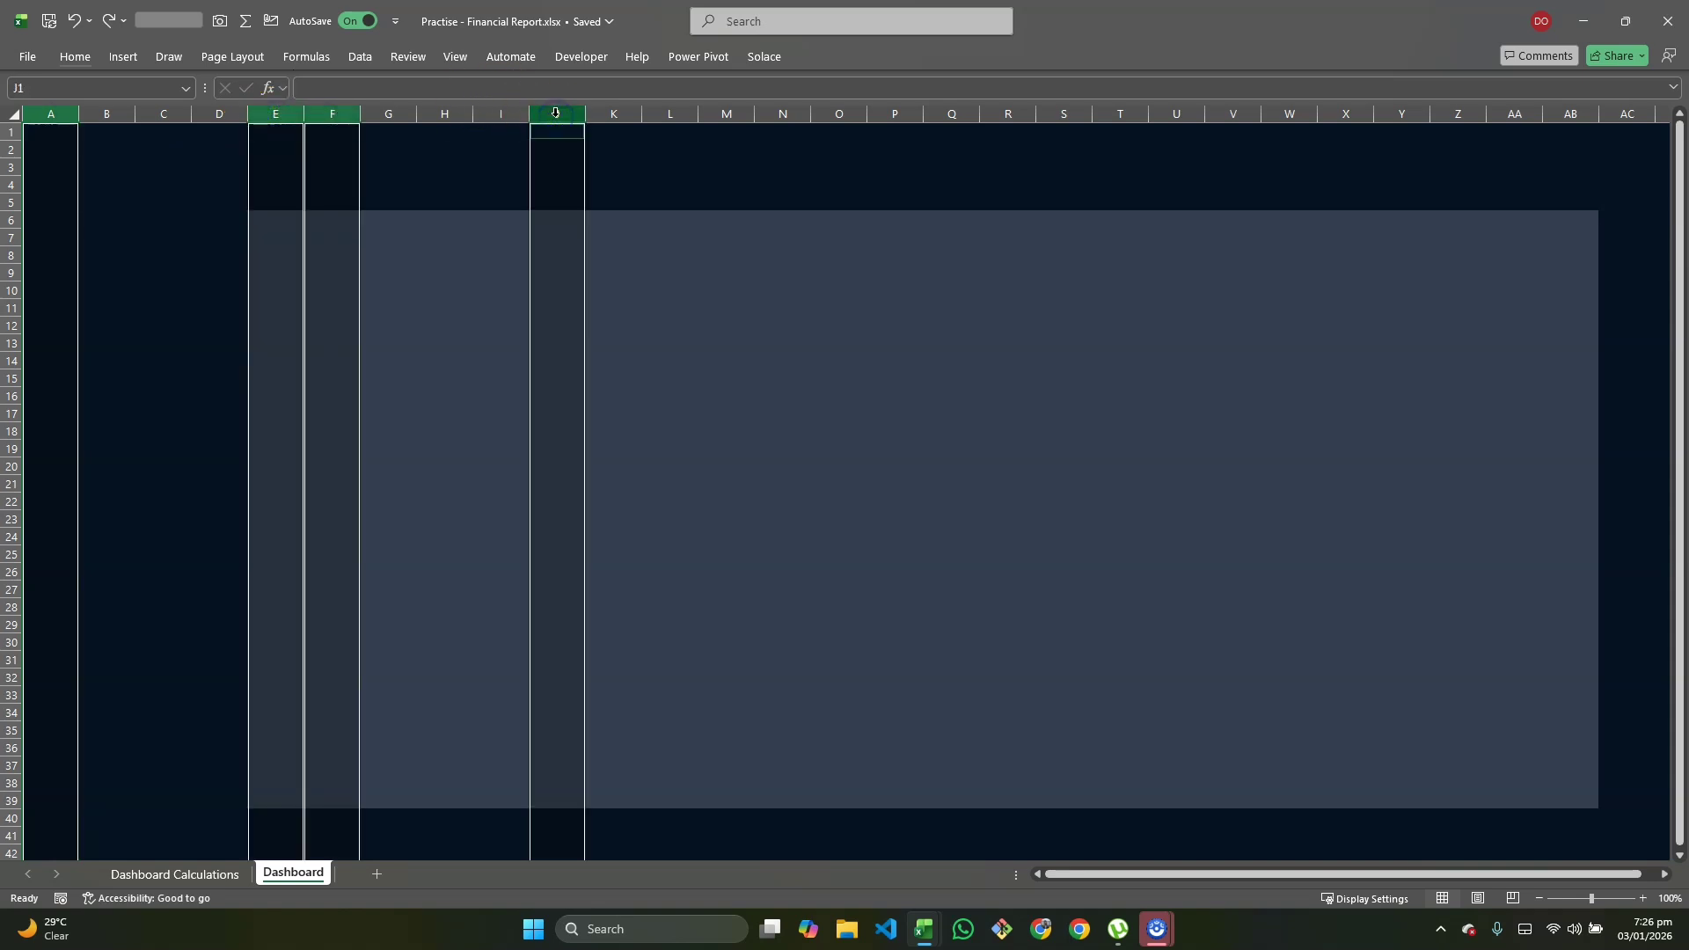
{"action": "left_click", "coordinate": [783, 113], "text": "ctrl"}
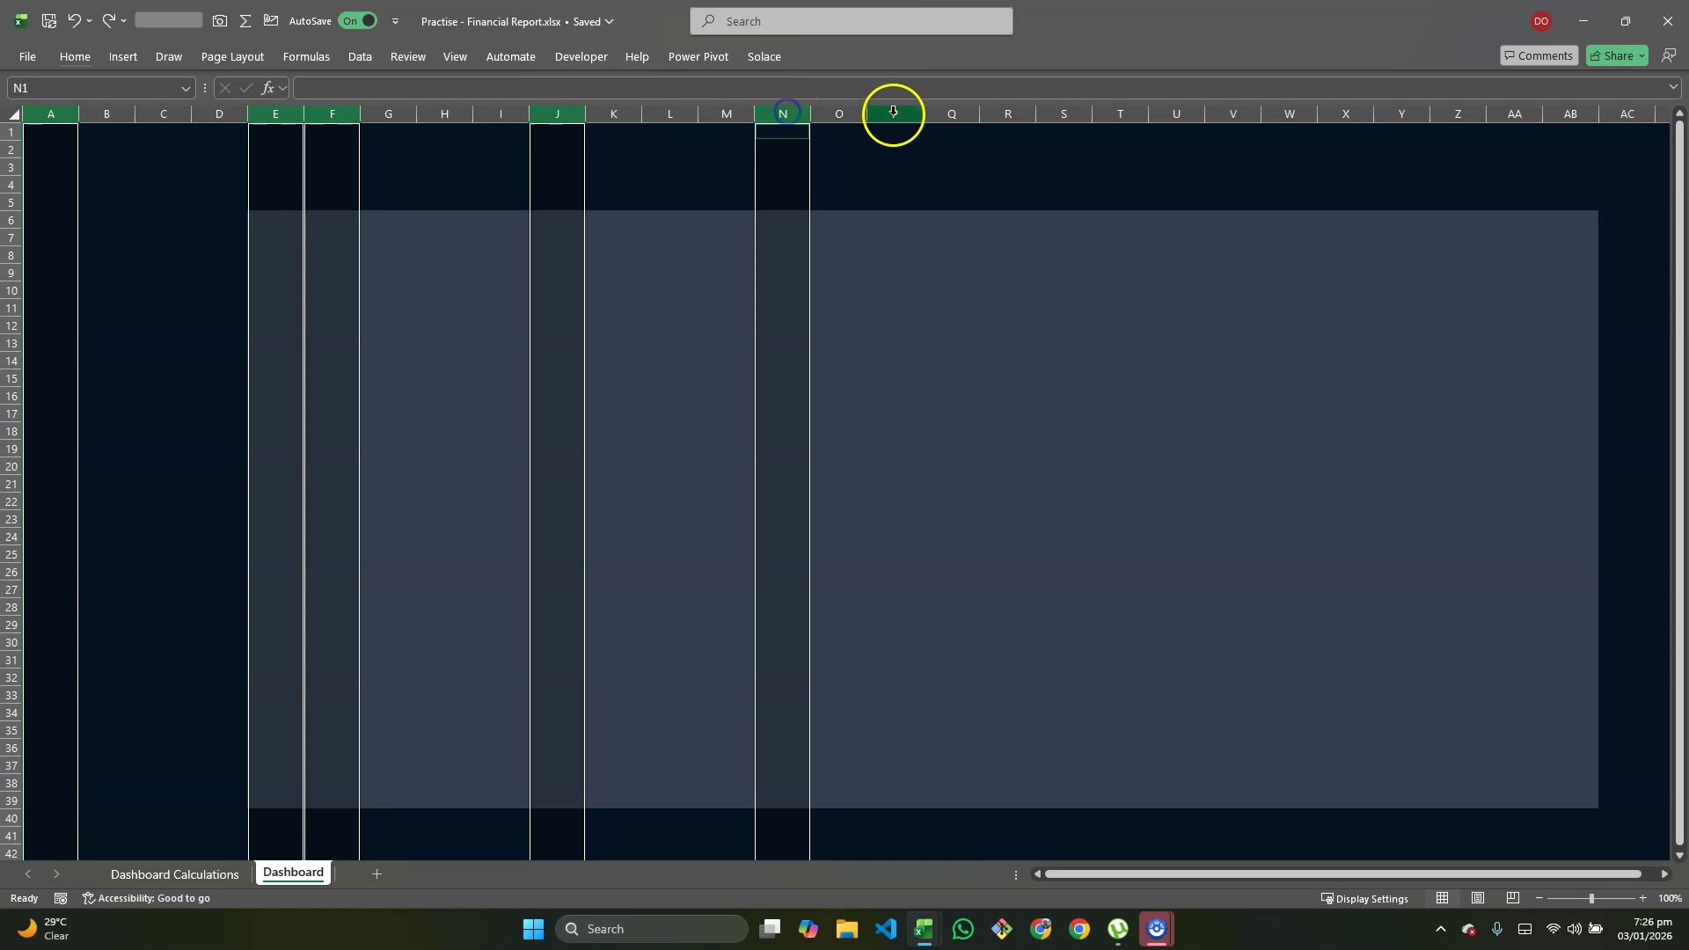
{"action": "left_click", "coordinate": [1007, 115], "text": "ctrl"}
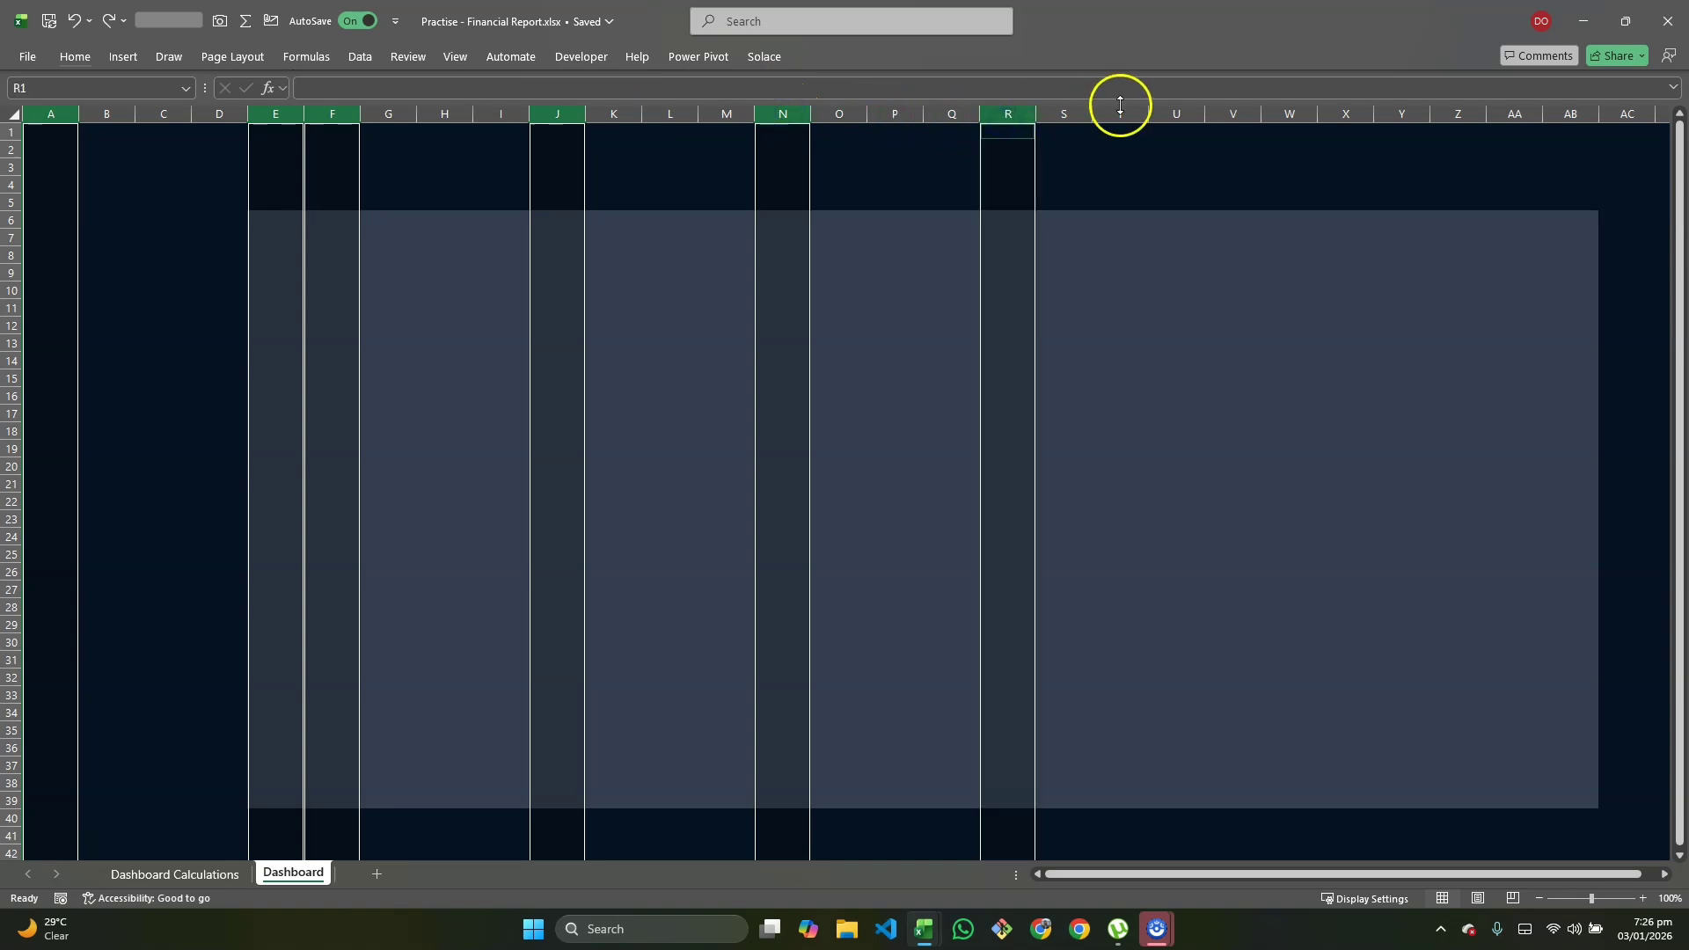
{"action": "left_click", "coordinate": [1224, 113], "text": "ctrl"}
{"action": "key", "text": "alt+Tab"}
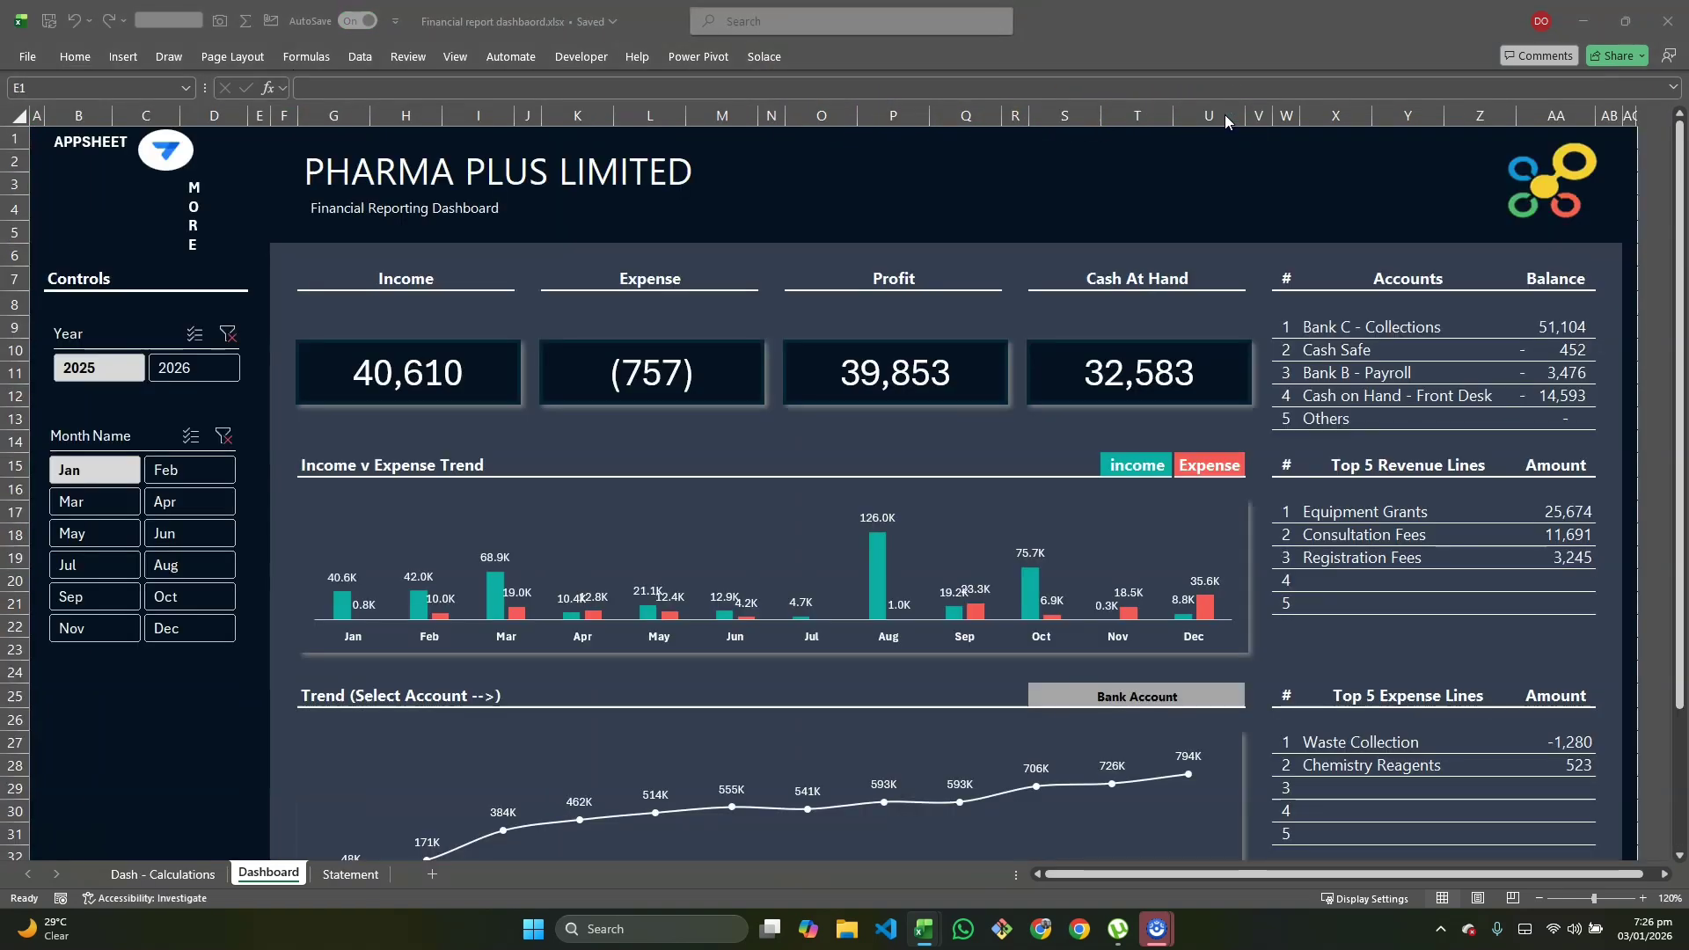
{"action": "key", "text": "alt+Tab"}
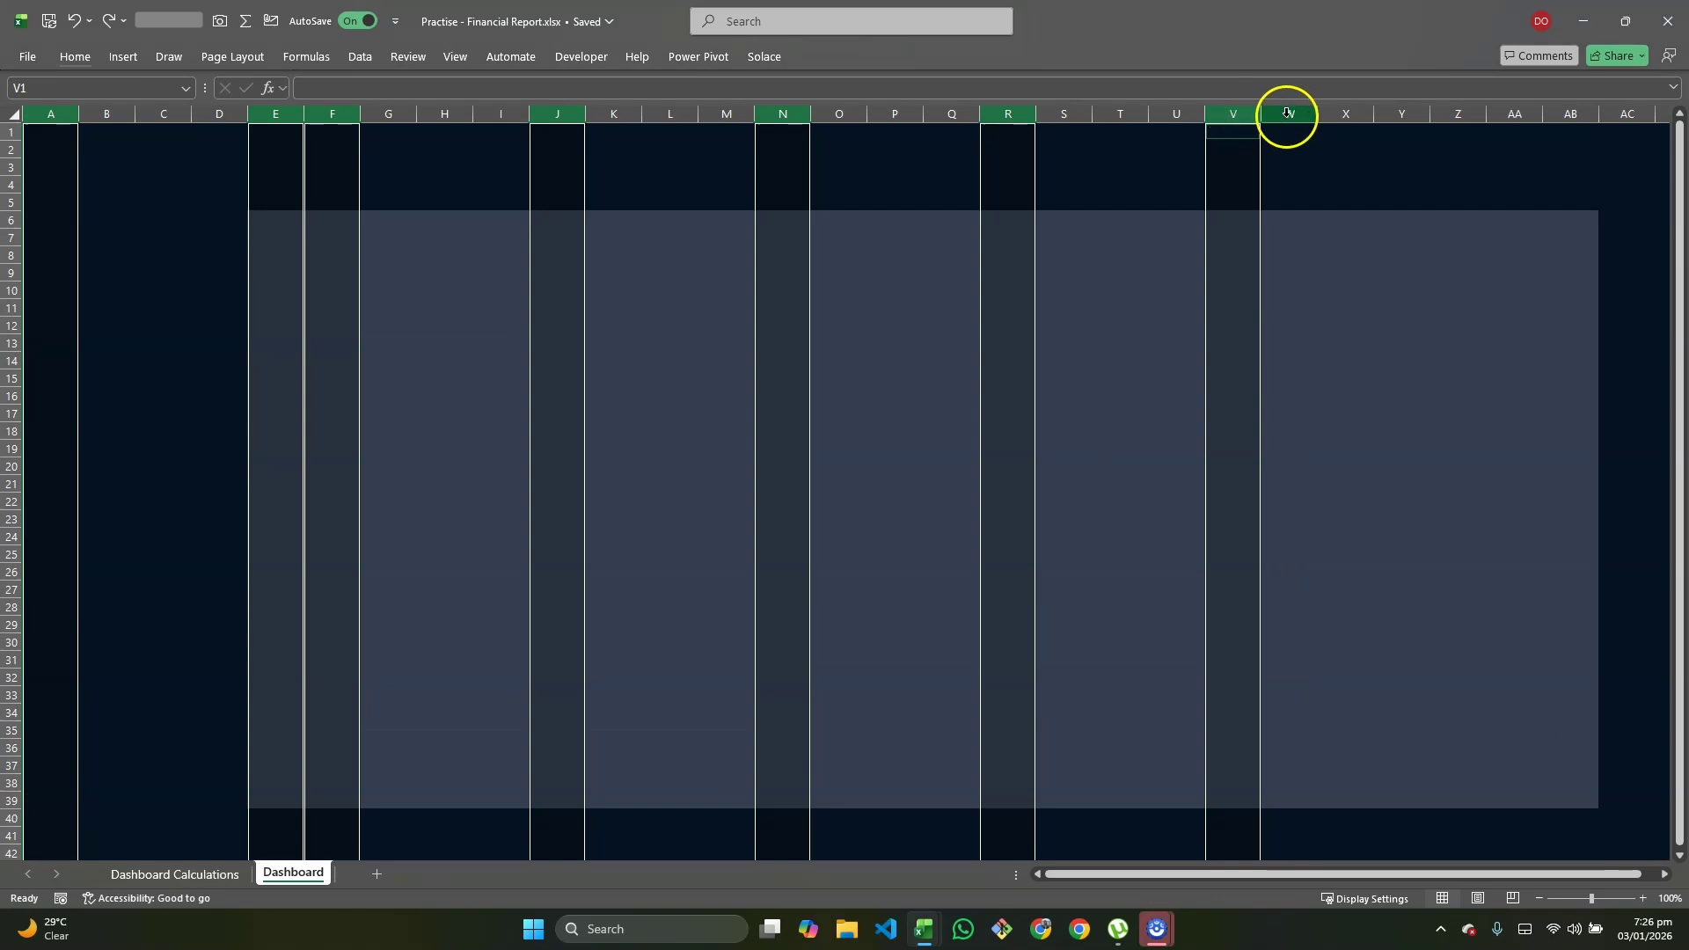
{"action": "left_click", "coordinate": [1287, 114], "text": "ctrl"}
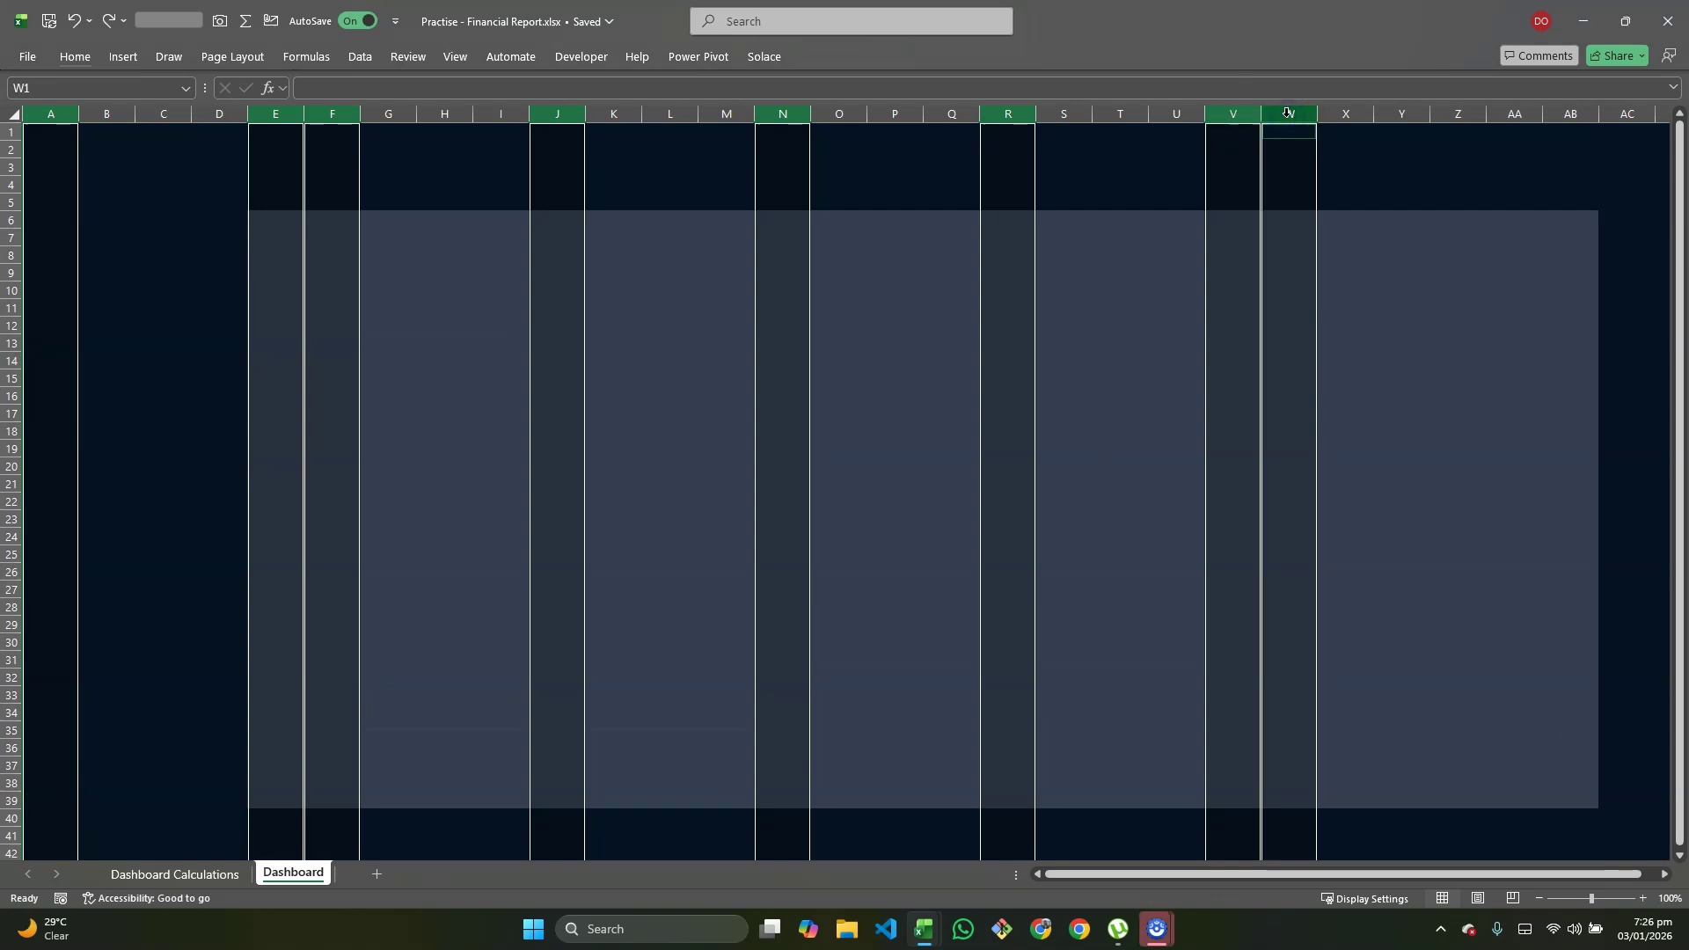
{"action": "key", "text": "alt+Tab"}
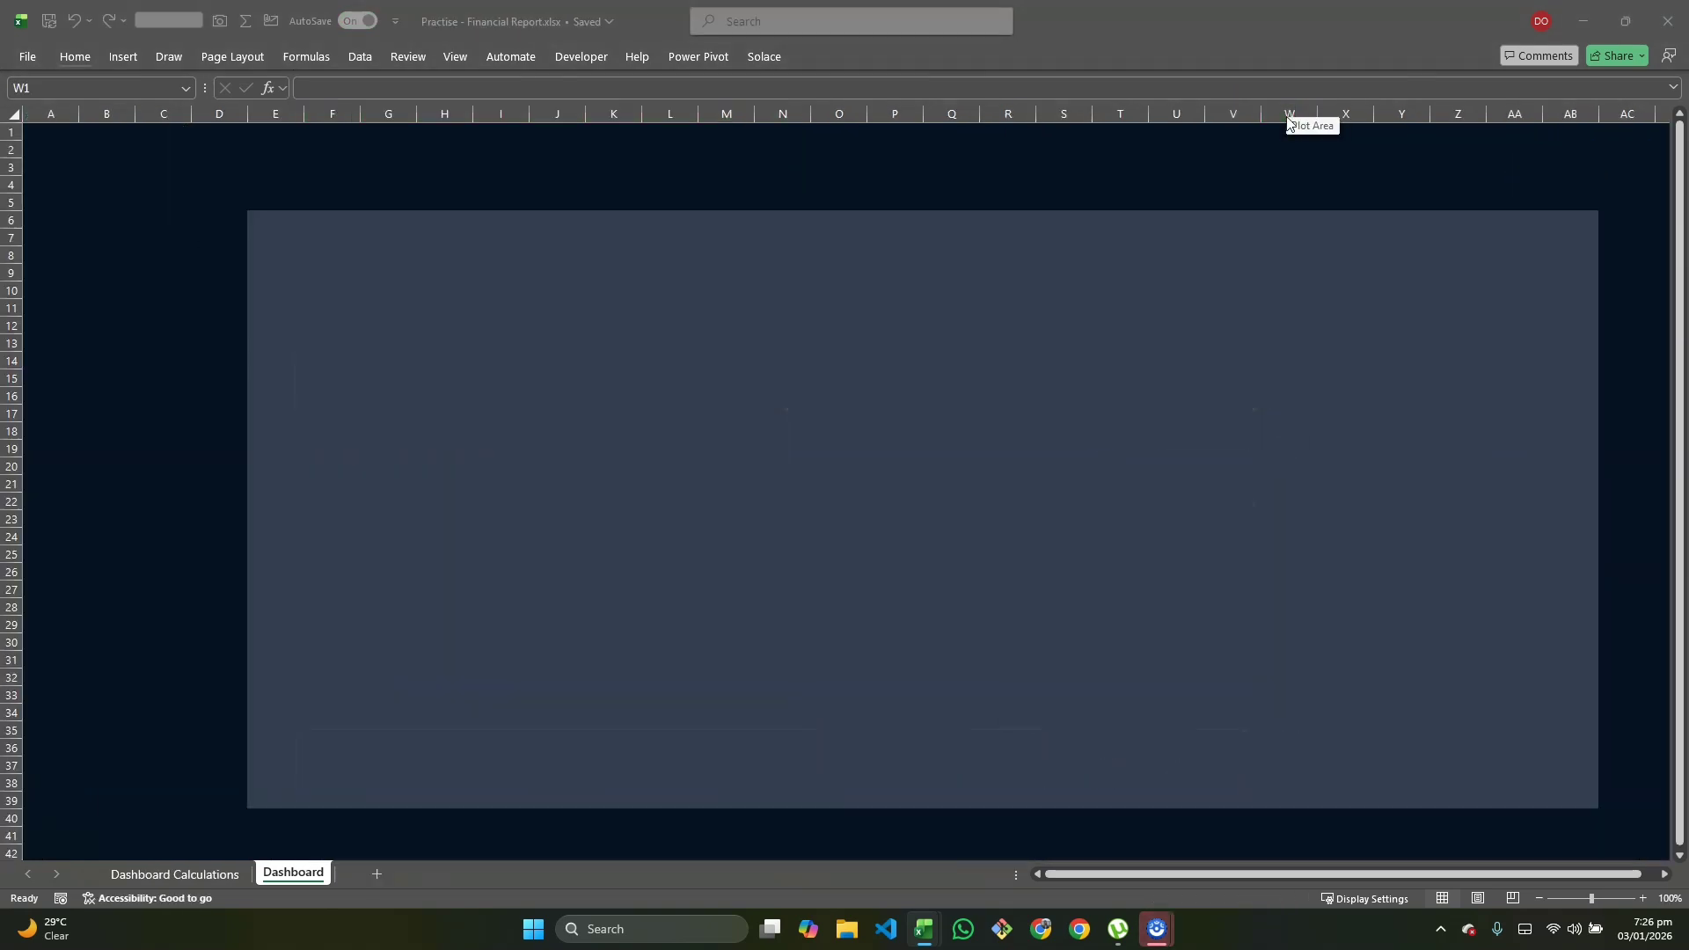
{"action": "left_click", "coordinate": [1571, 115], "text": "ctrl"}
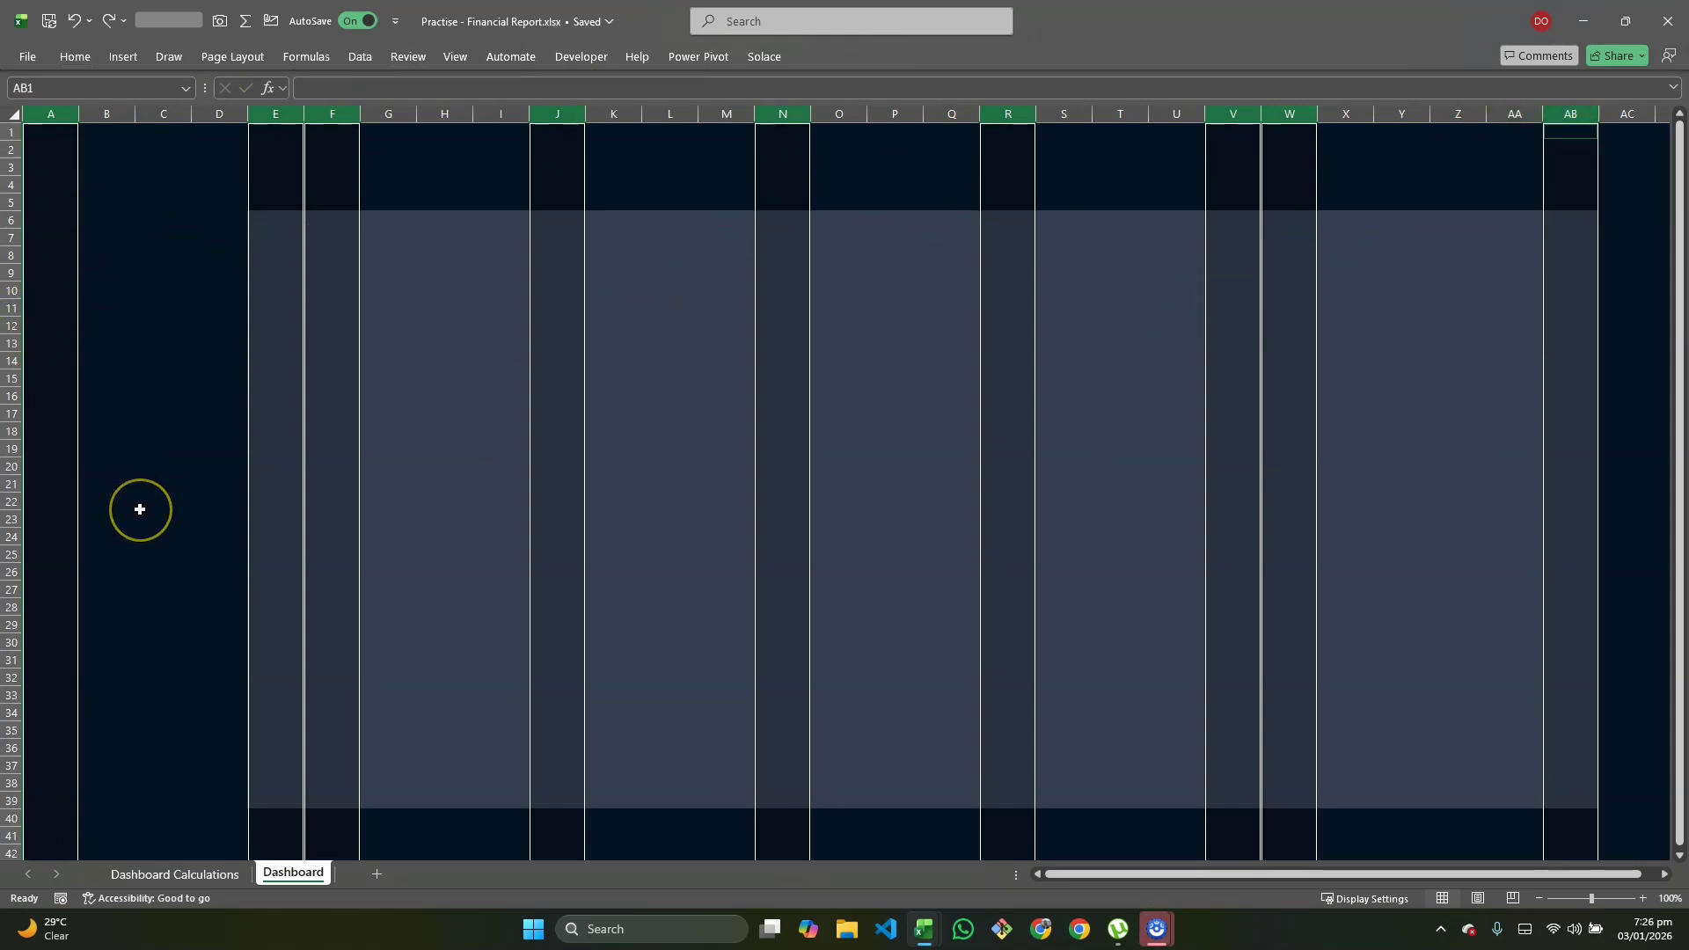
{"action": "key", "text": "alt"}
{"action": "key", "text": "h"}
{"action": "key", "text": "o"}
{"action": "key", "text": "w"}
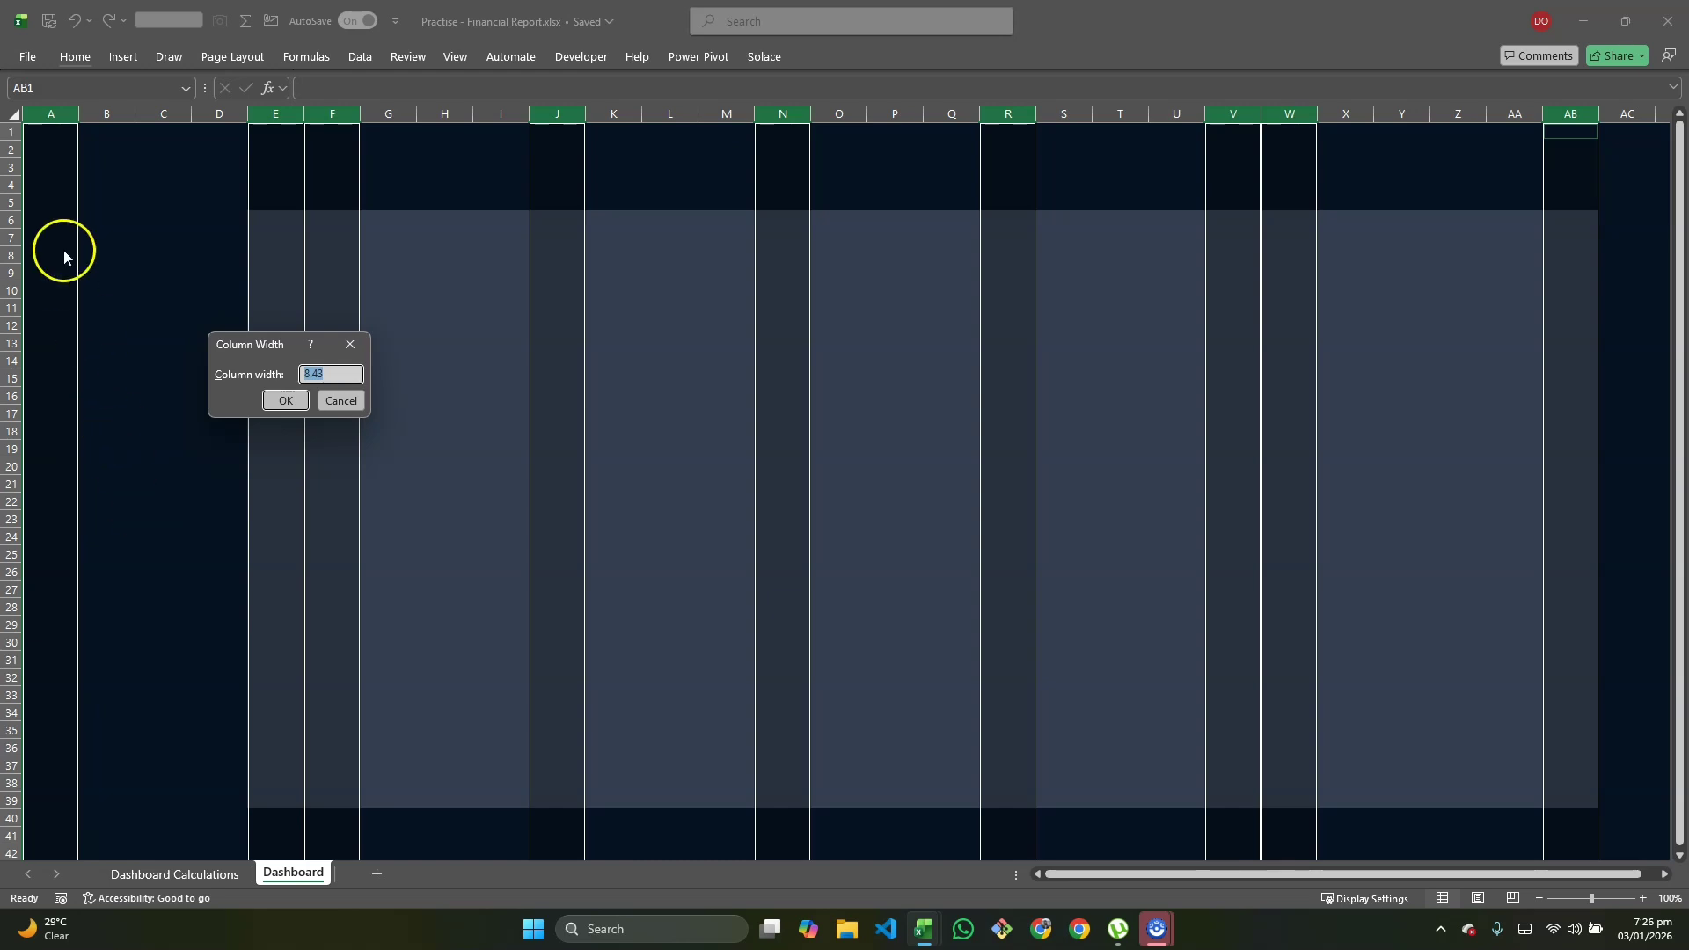
{"action": "left_click", "coordinate": [339, 397]}
Step: Narrow the selected columns into slim spacers by setting a smaller column width for all of them
{"action": "left_click", "coordinate": [76, 55]}
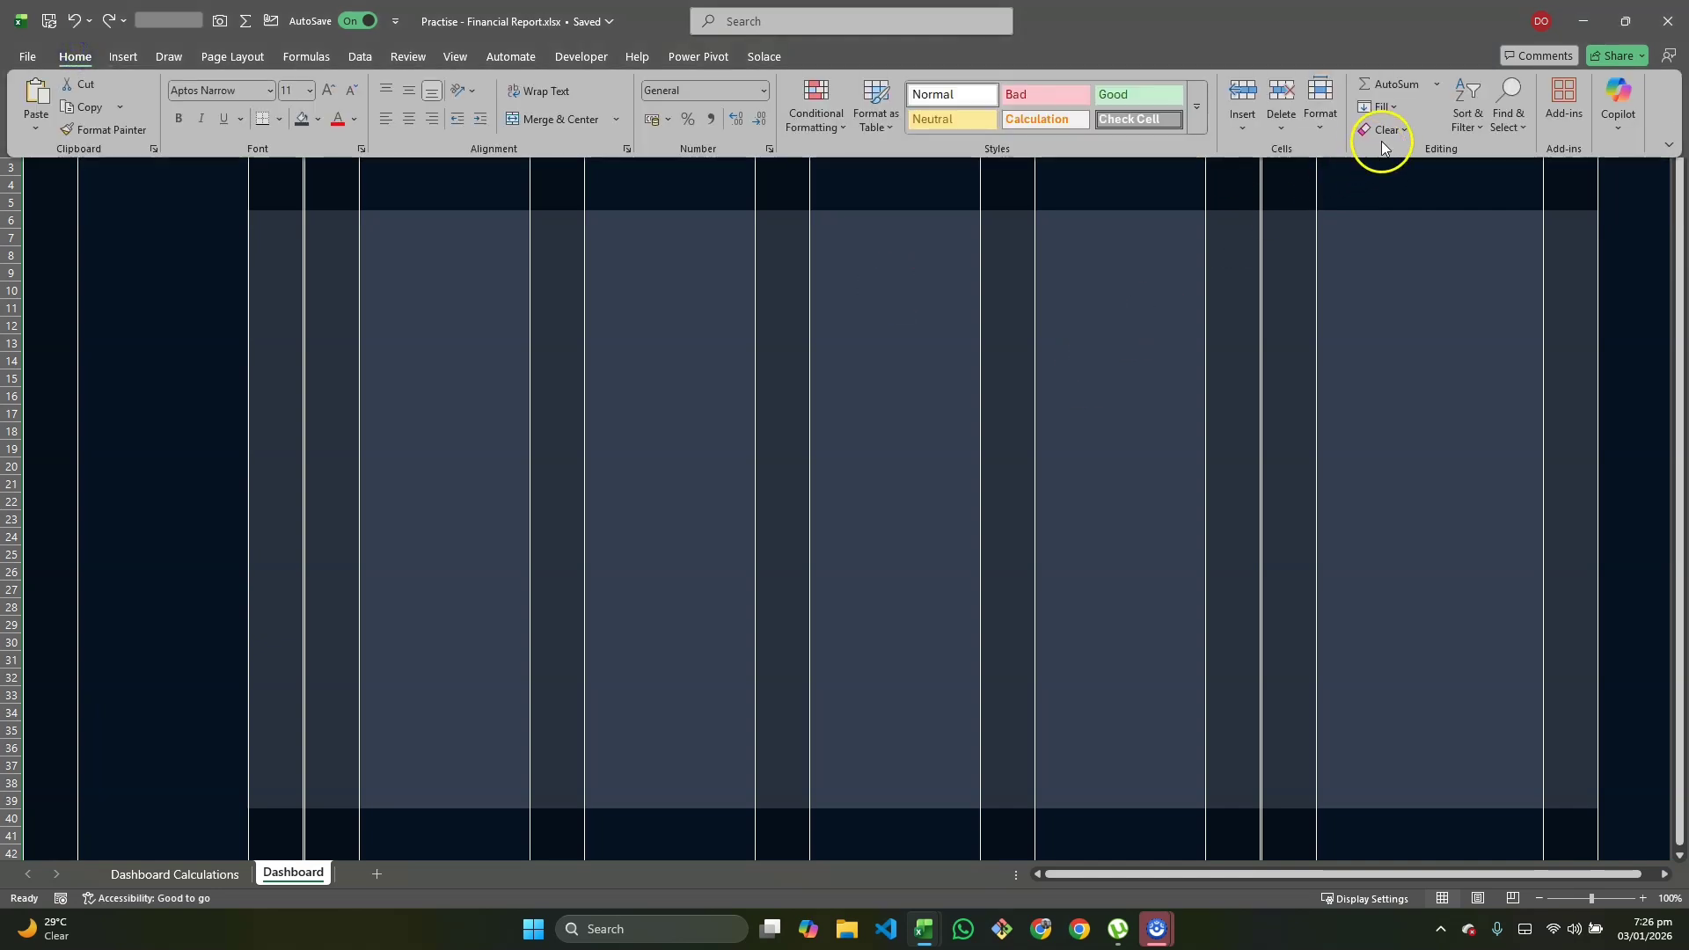
{"action": "left_click", "coordinate": [1306, 130]}
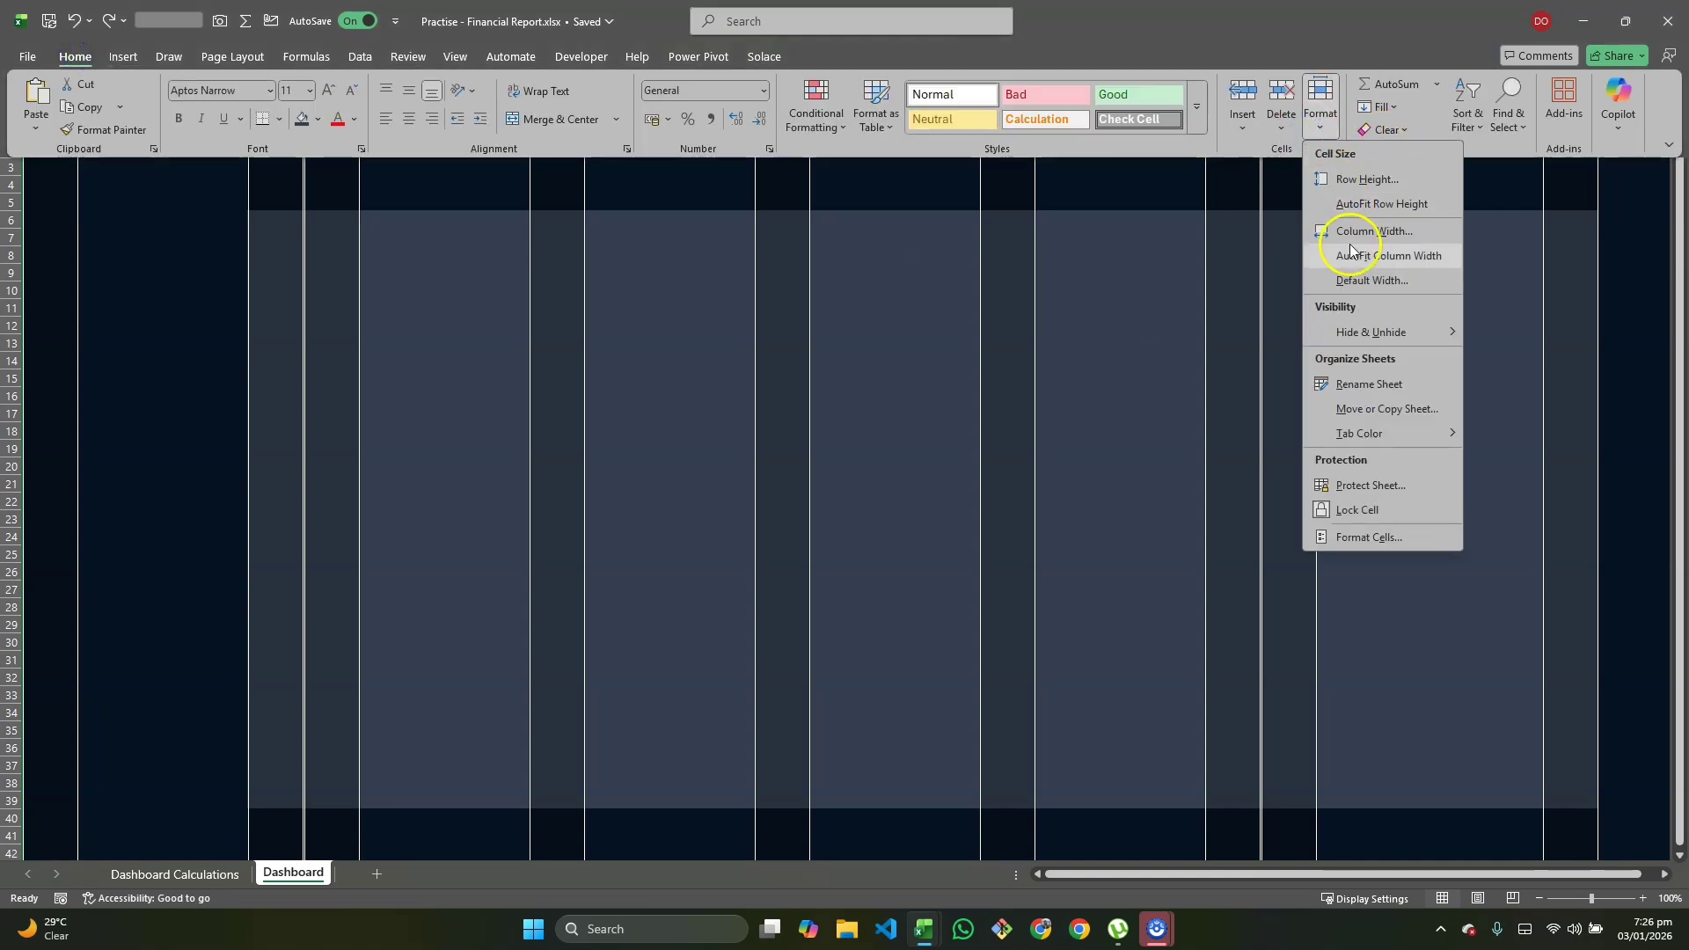
{"action": "left_click", "coordinate": [1373, 232]}
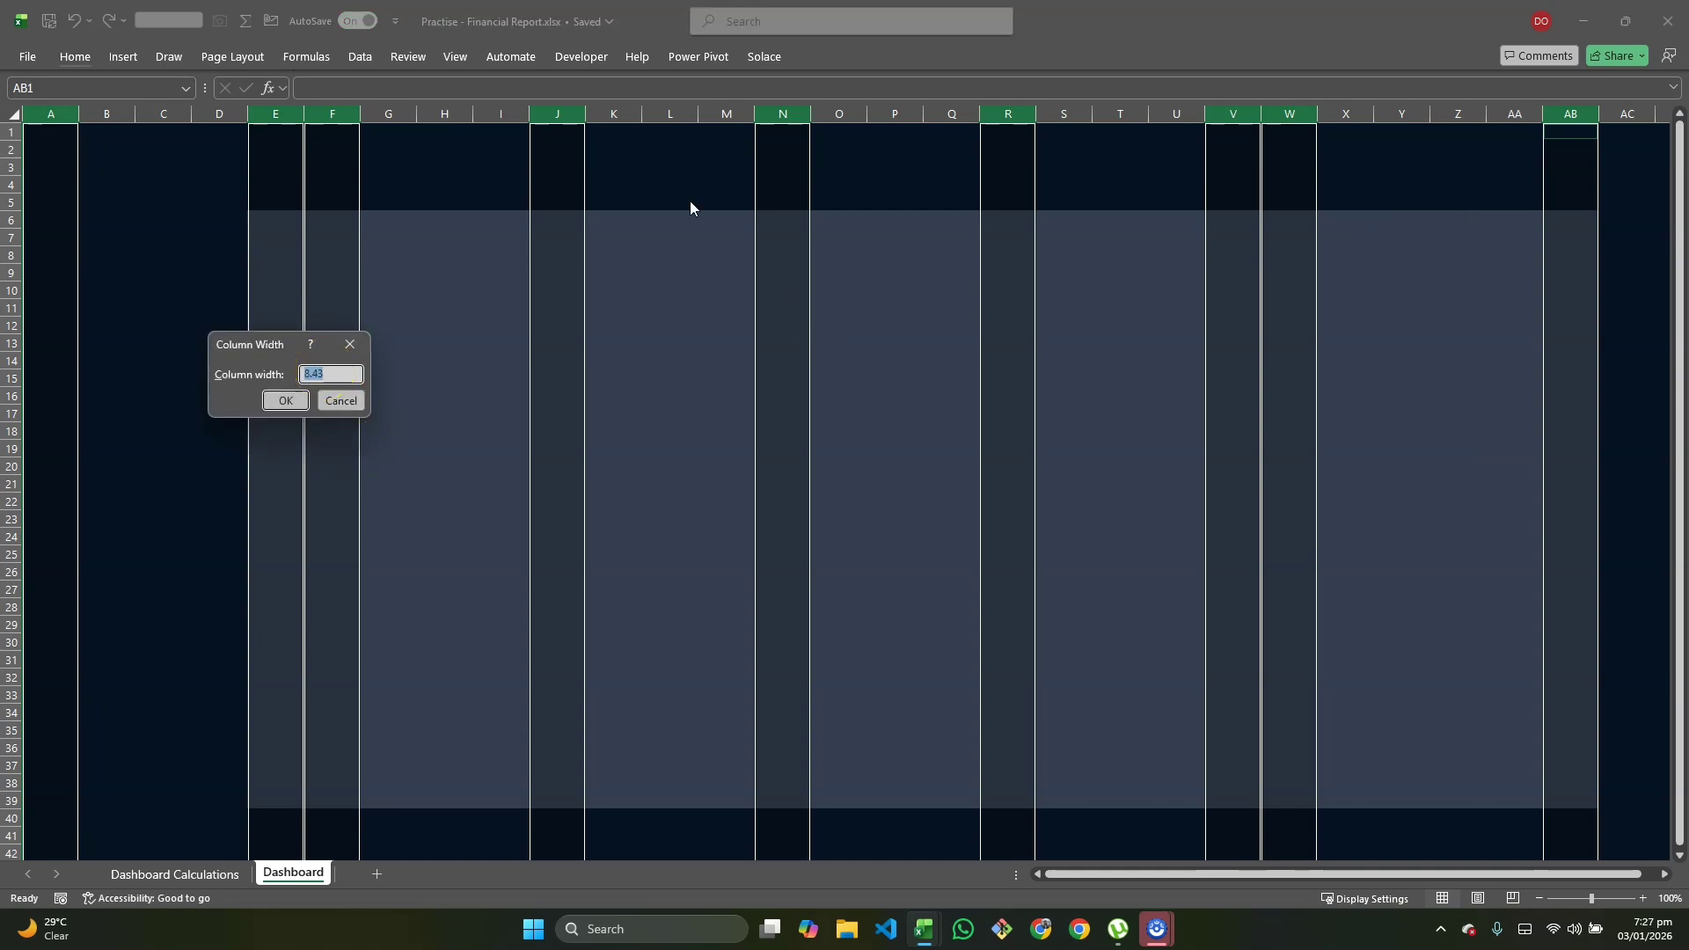
{"action": "key", "text": "Return"}
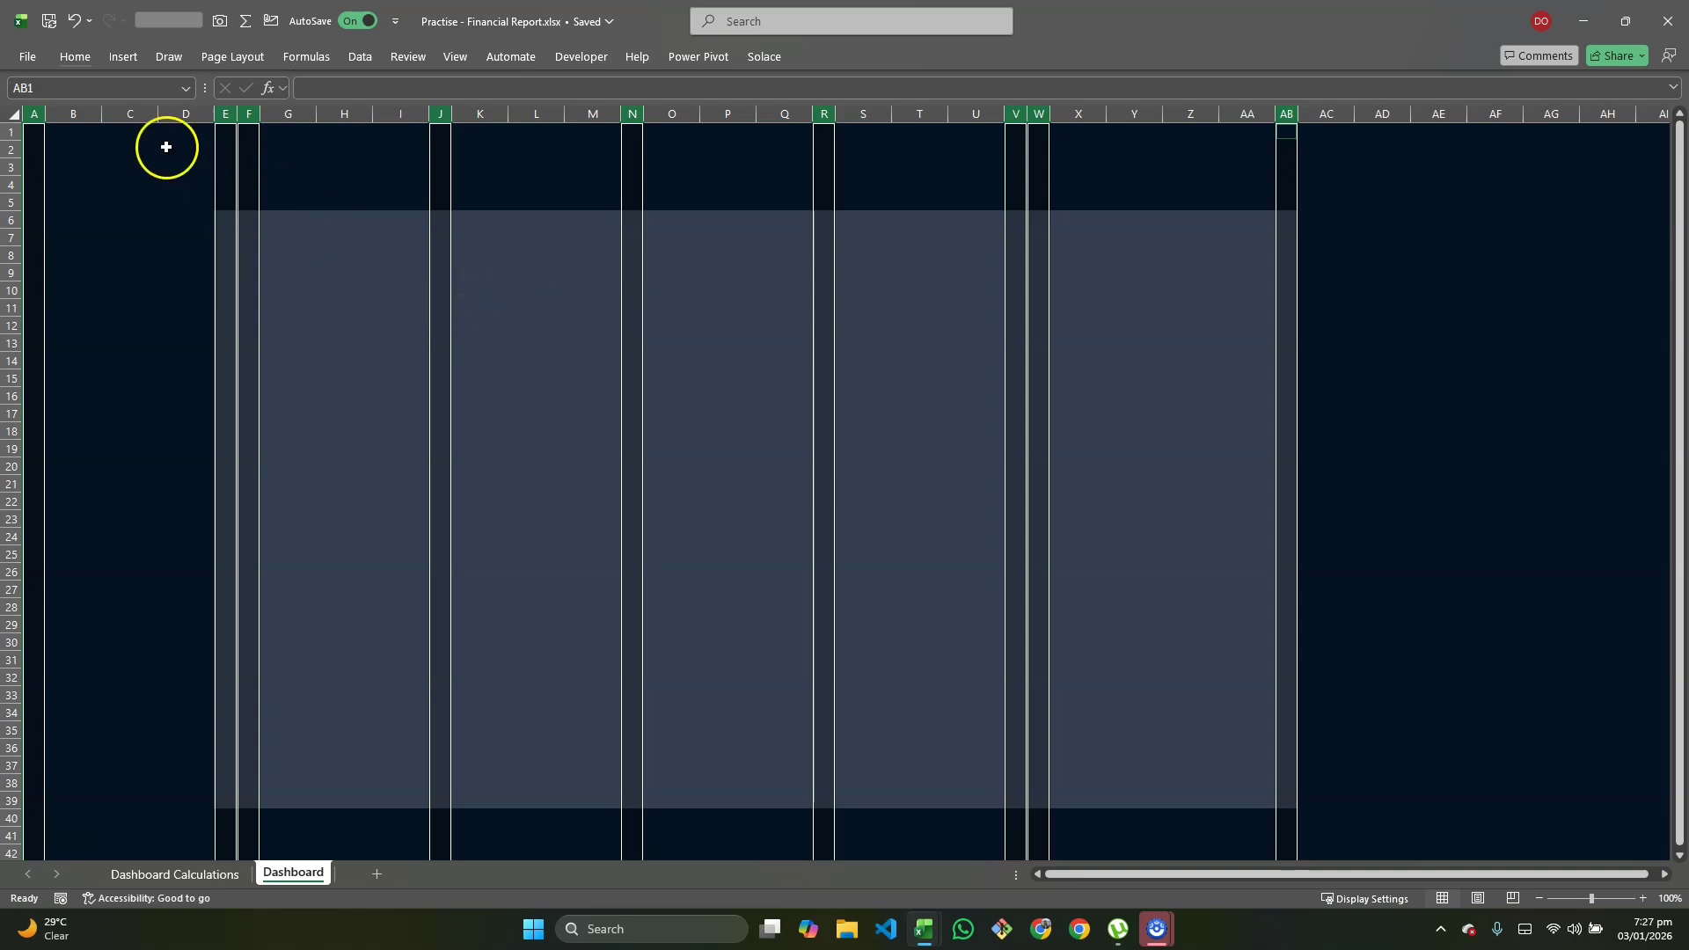
Step: Draw a rectangle shape over about G8:I10 in the upper-left part of the lighter content panel
{"action": "left_click", "coordinate": [121, 60]}
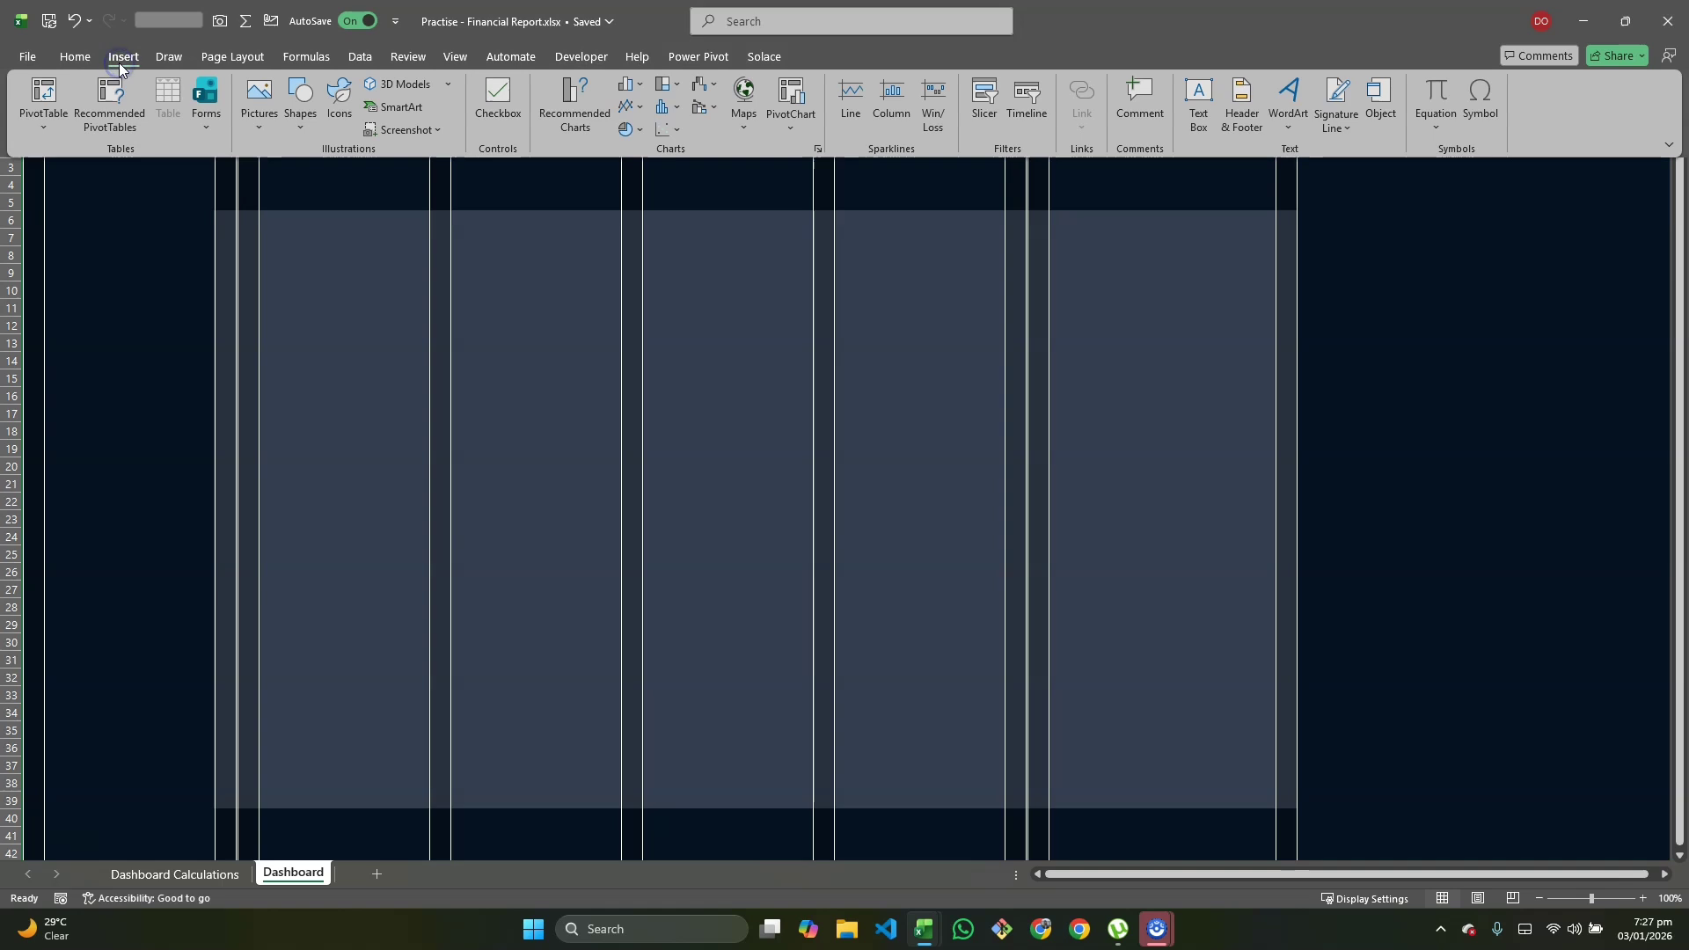
{"action": "left_click", "coordinate": [295, 126]}
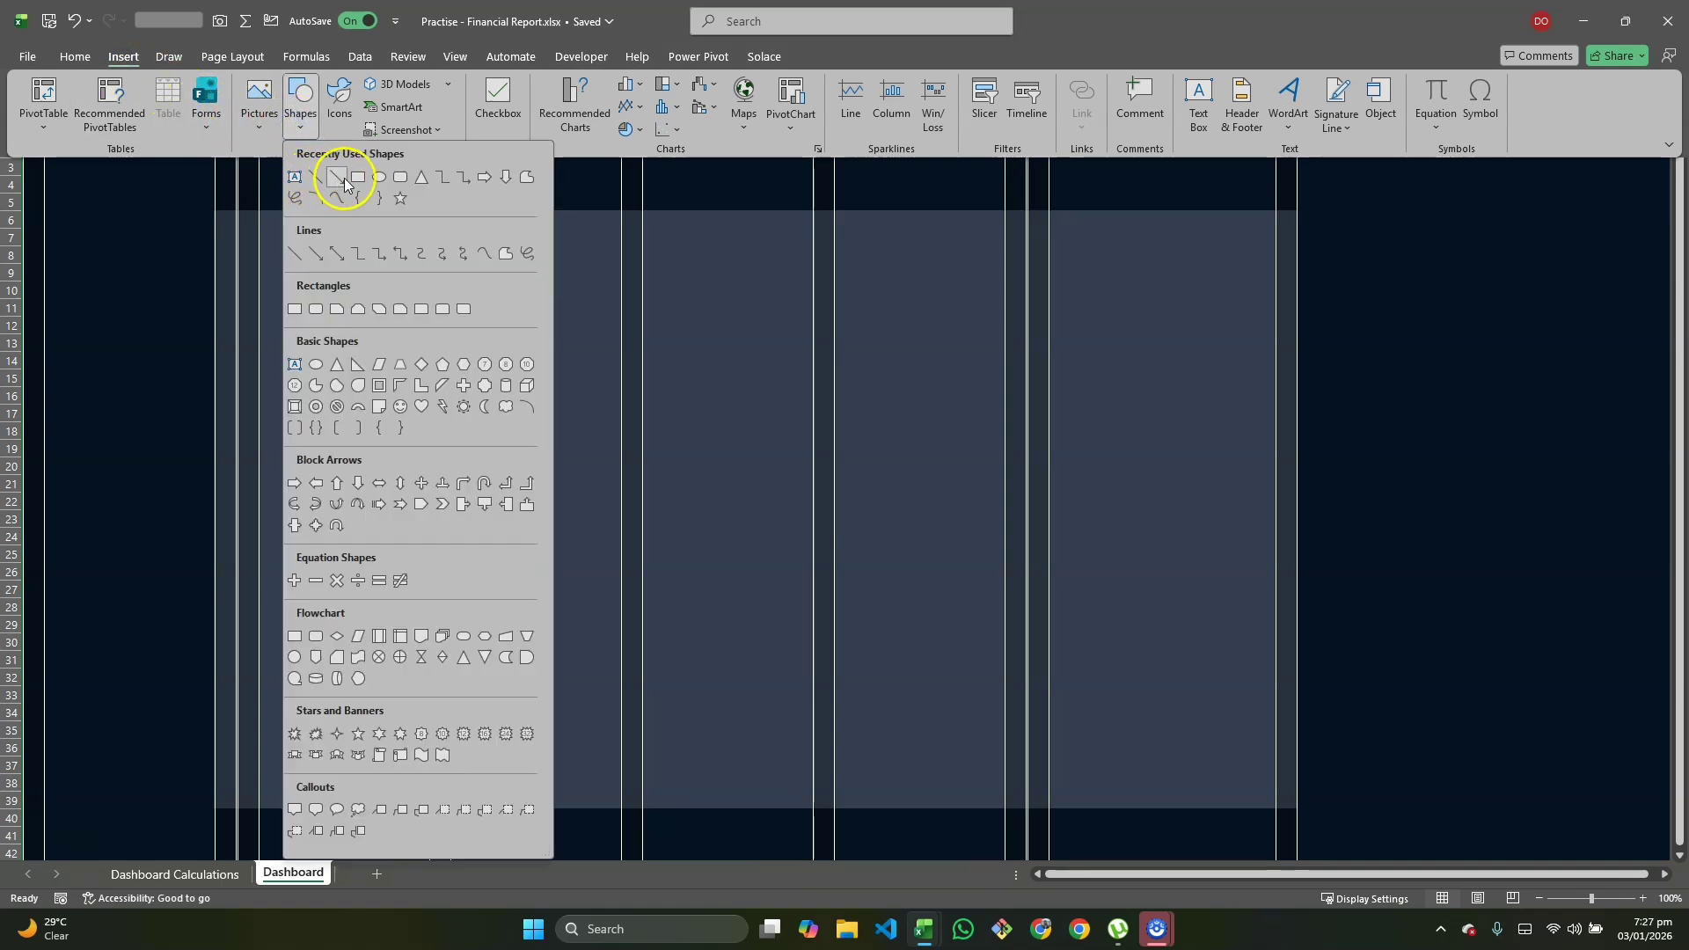
{"action": "left_click", "coordinate": [355, 178]}
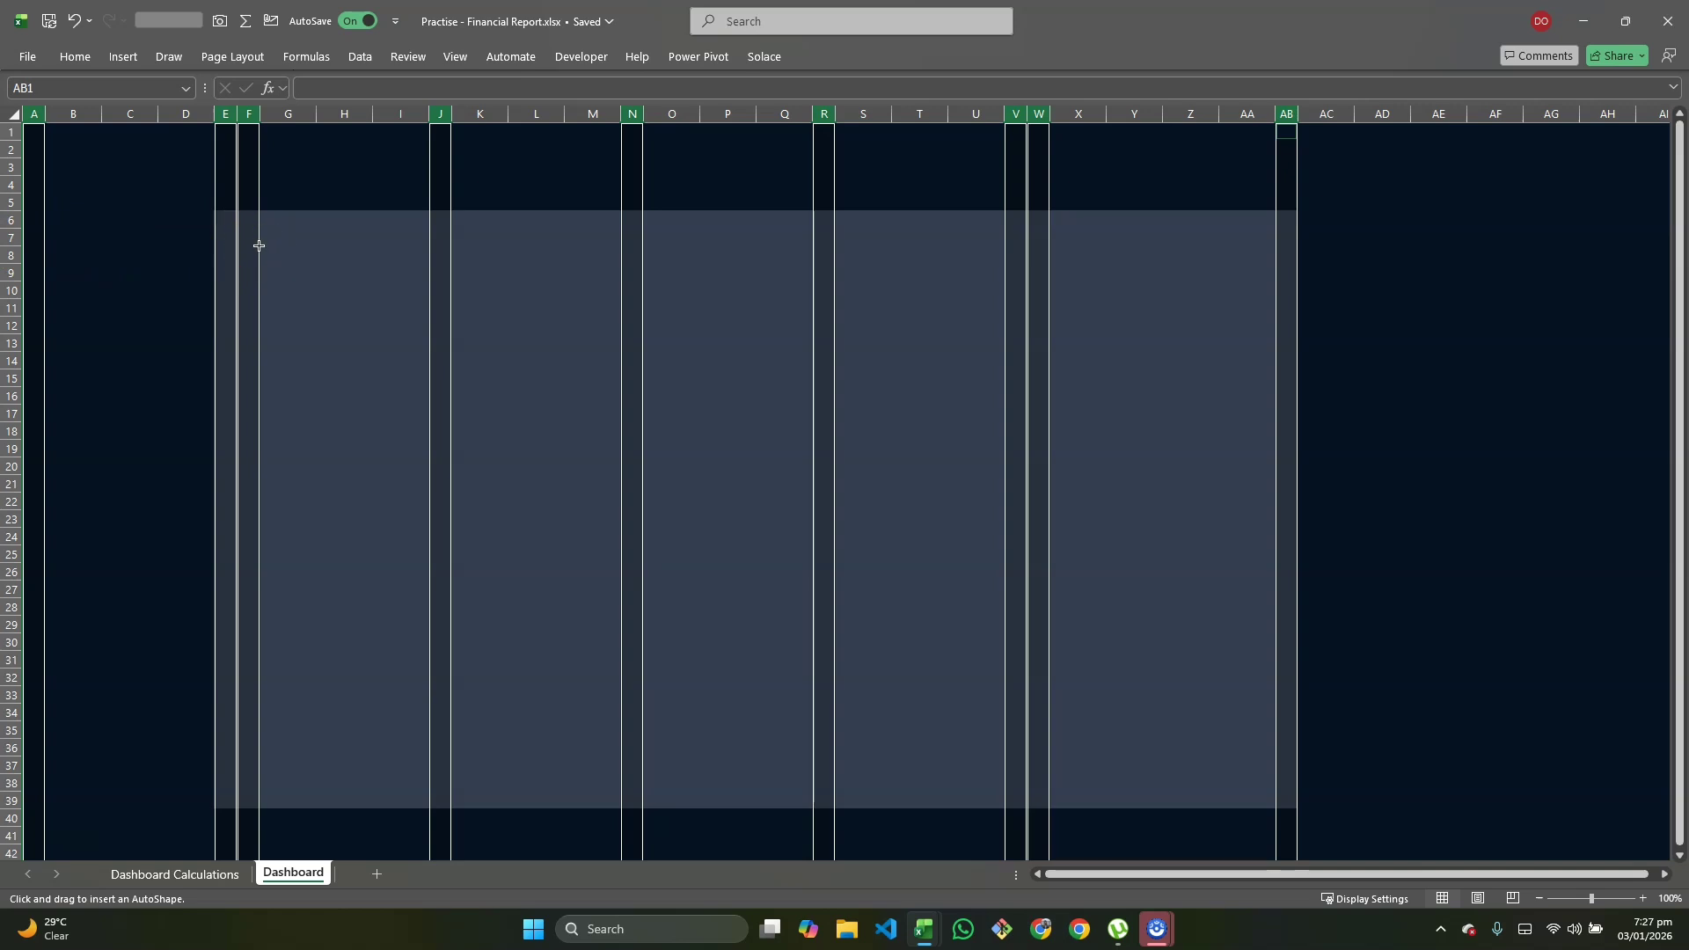
{"action": "left_click_drag", "start_coordinate": [259, 245], "coordinate": [407, 295]}
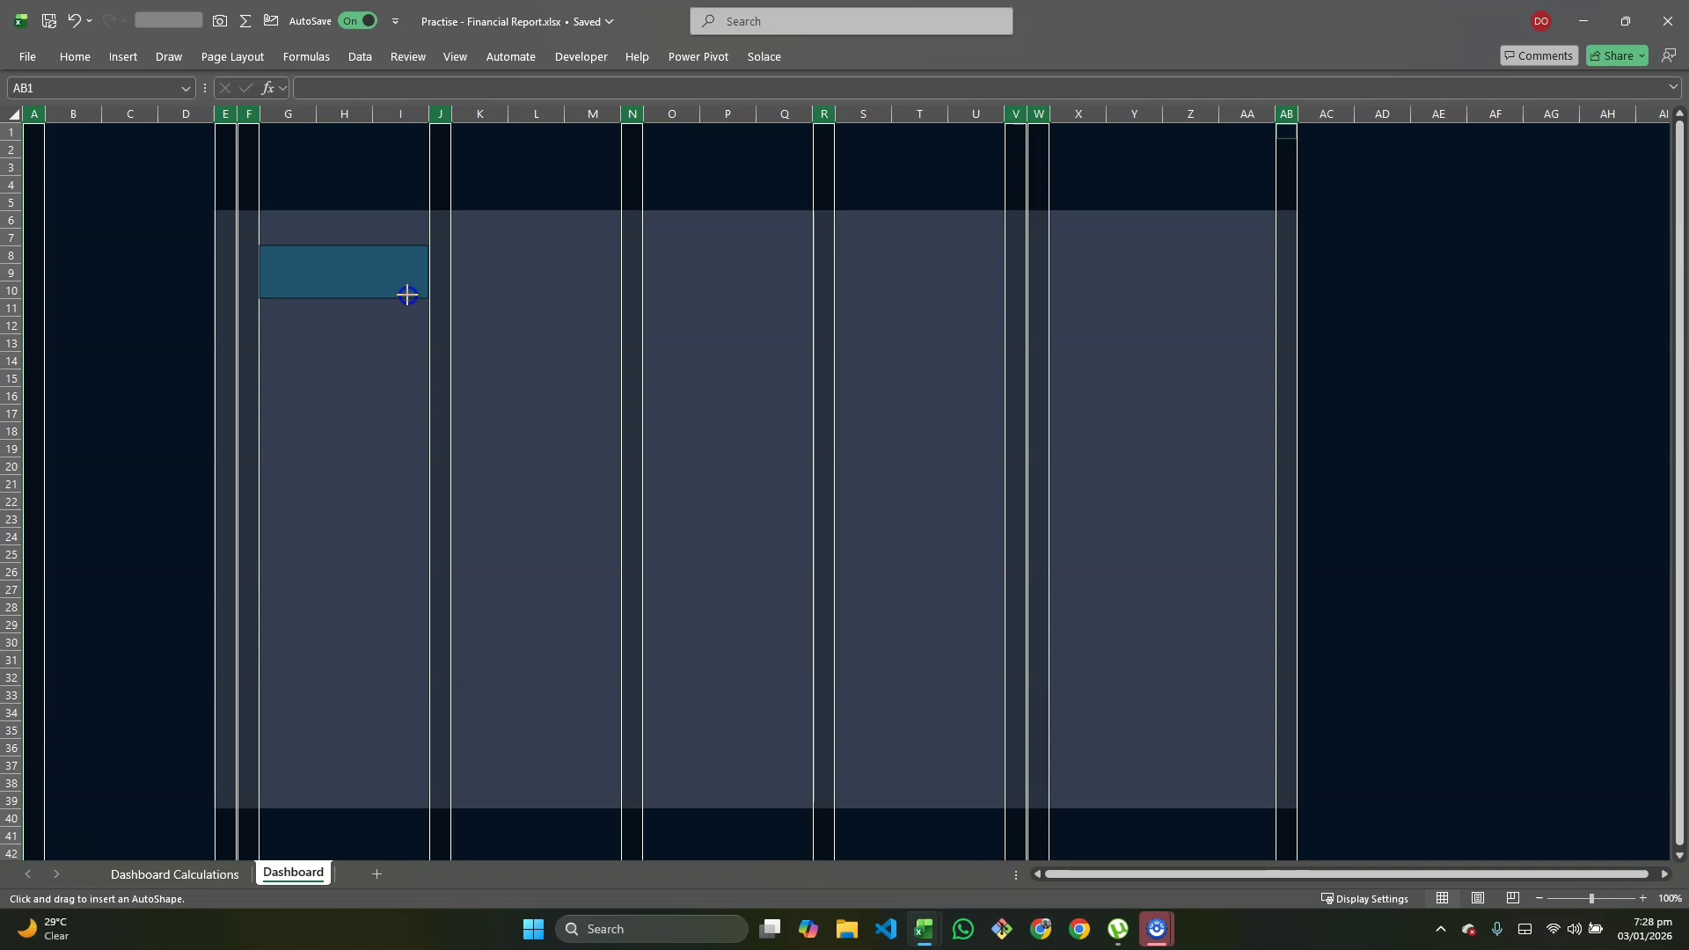
{"action": "left_click_drag", "start_coordinate": [407, 295], "coordinate": [407, 297]}
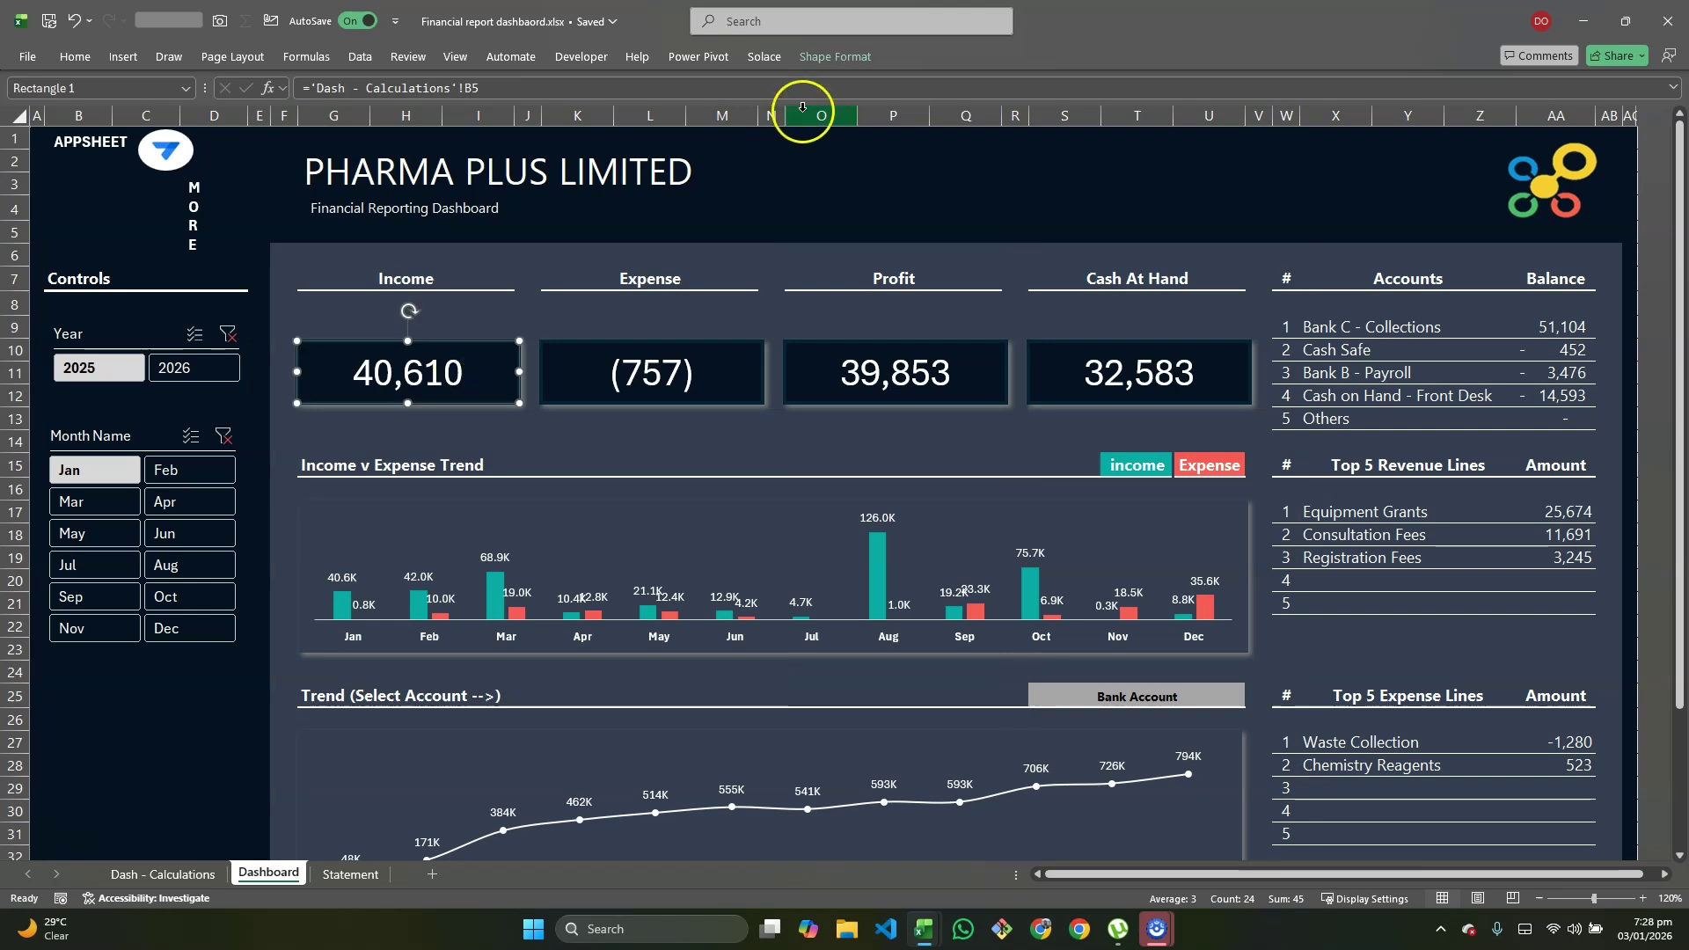
Step: Inspect the custom fill colour of the finished dashboard's Income card to read its hex code
{"action": "left_click", "coordinate": [829, 63]}
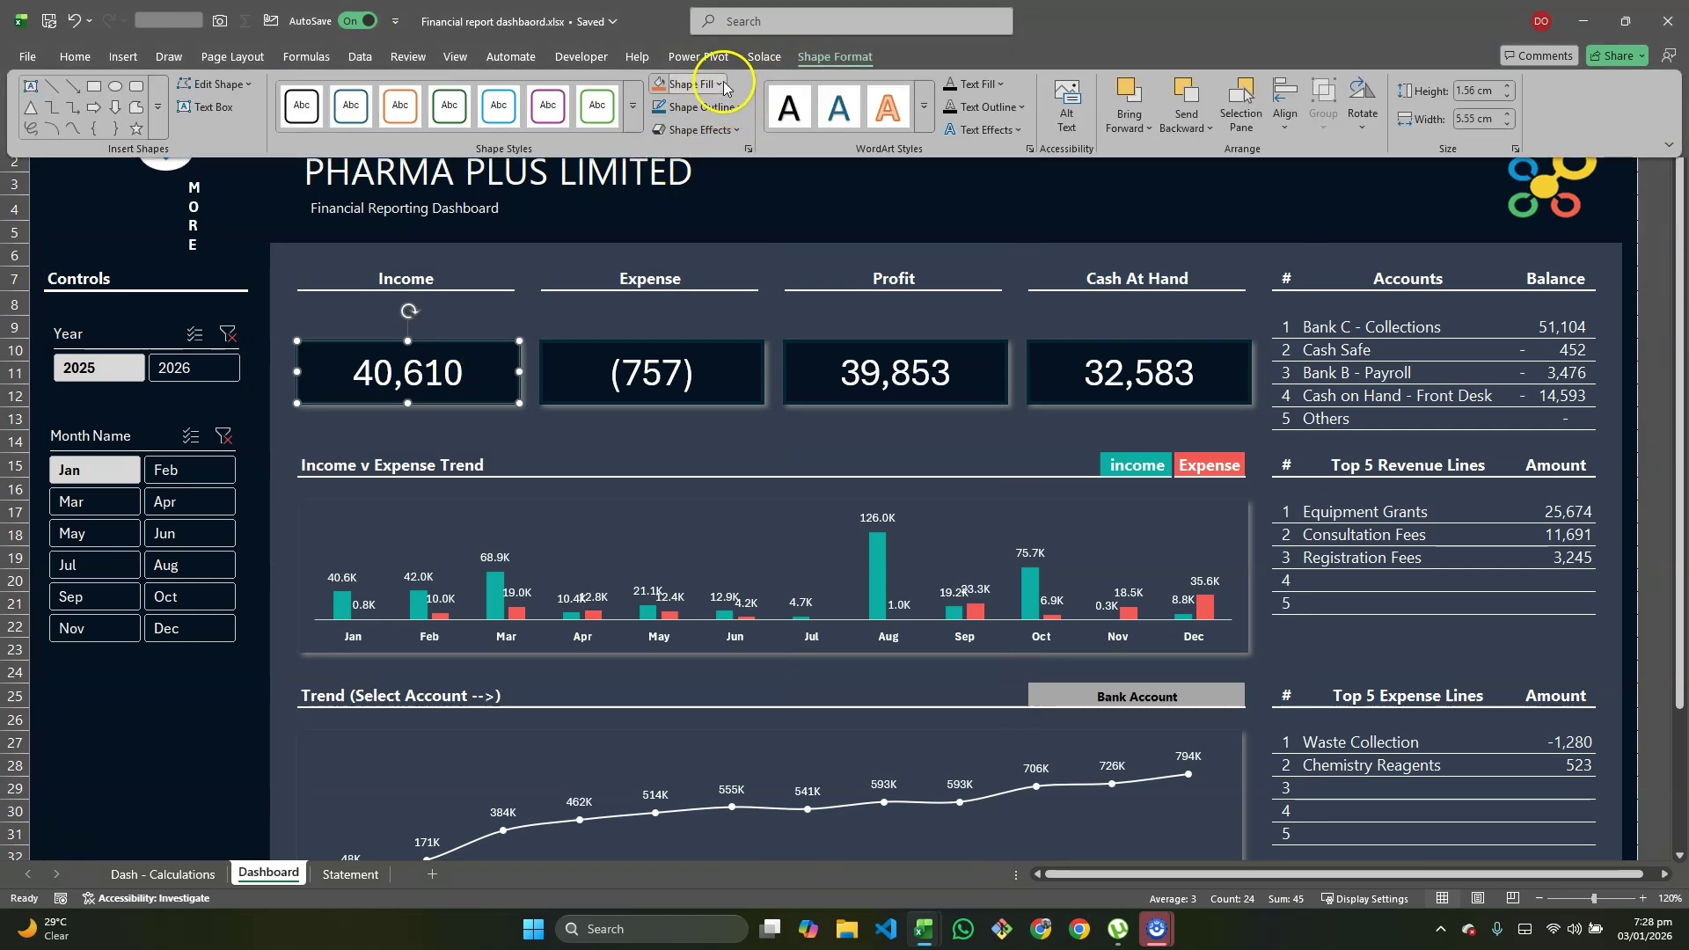
{"action": "left_click", "coordinate": [718, 83]}
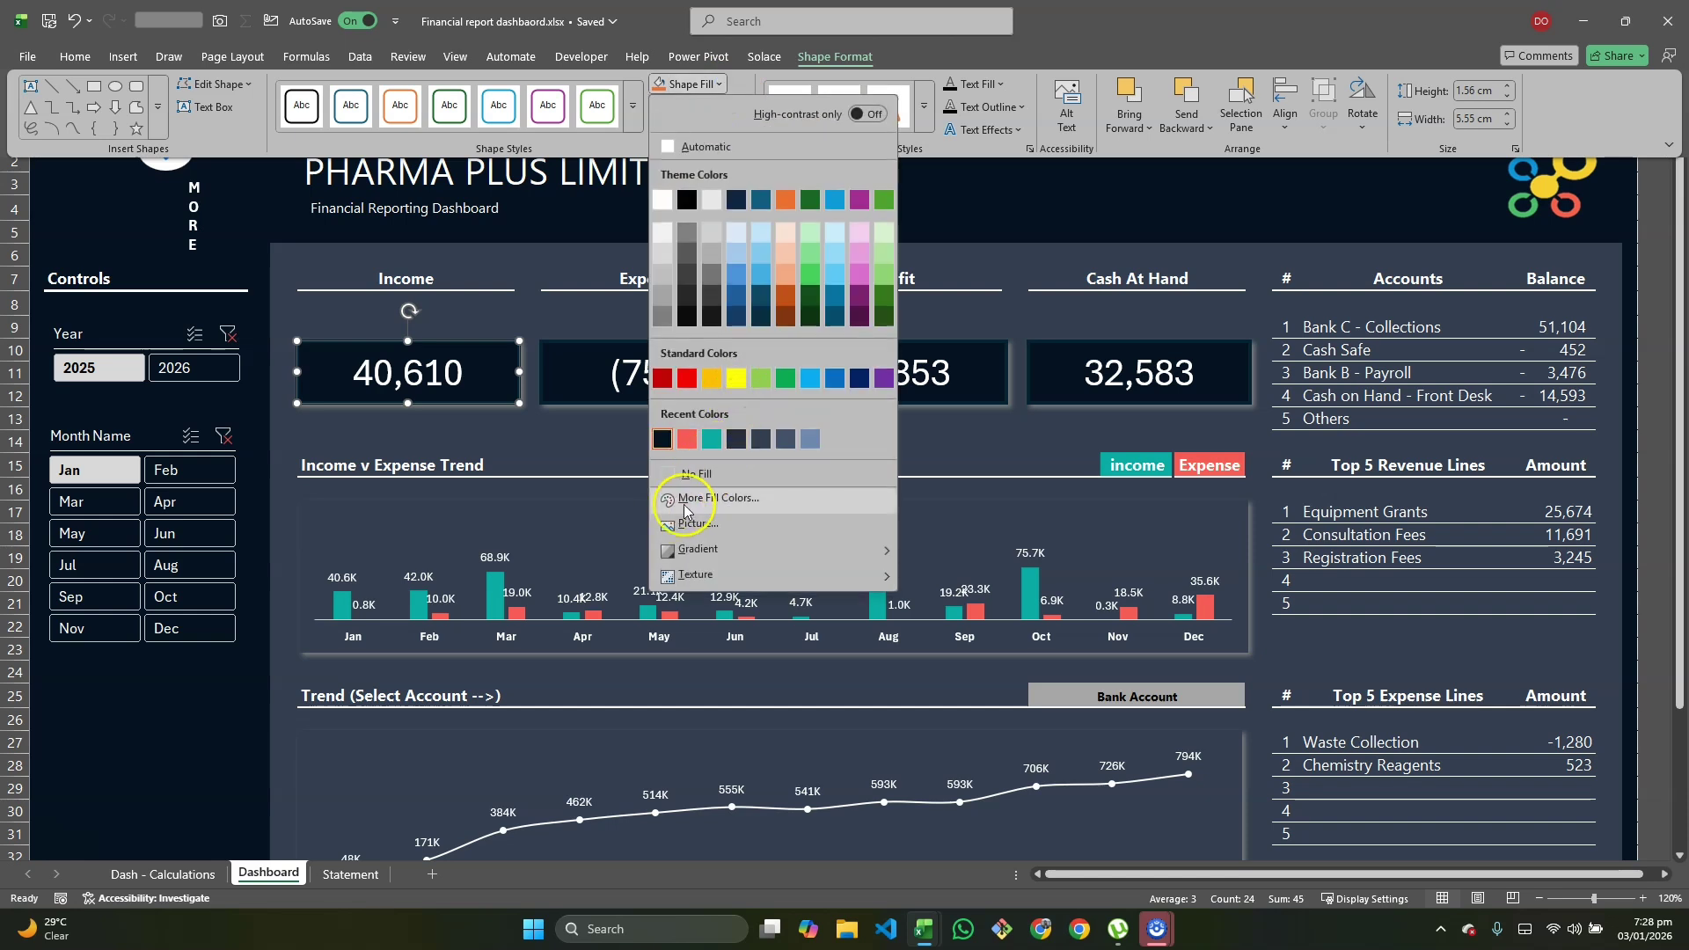
{"action": "left_click", "coordinate": [715, 499]}
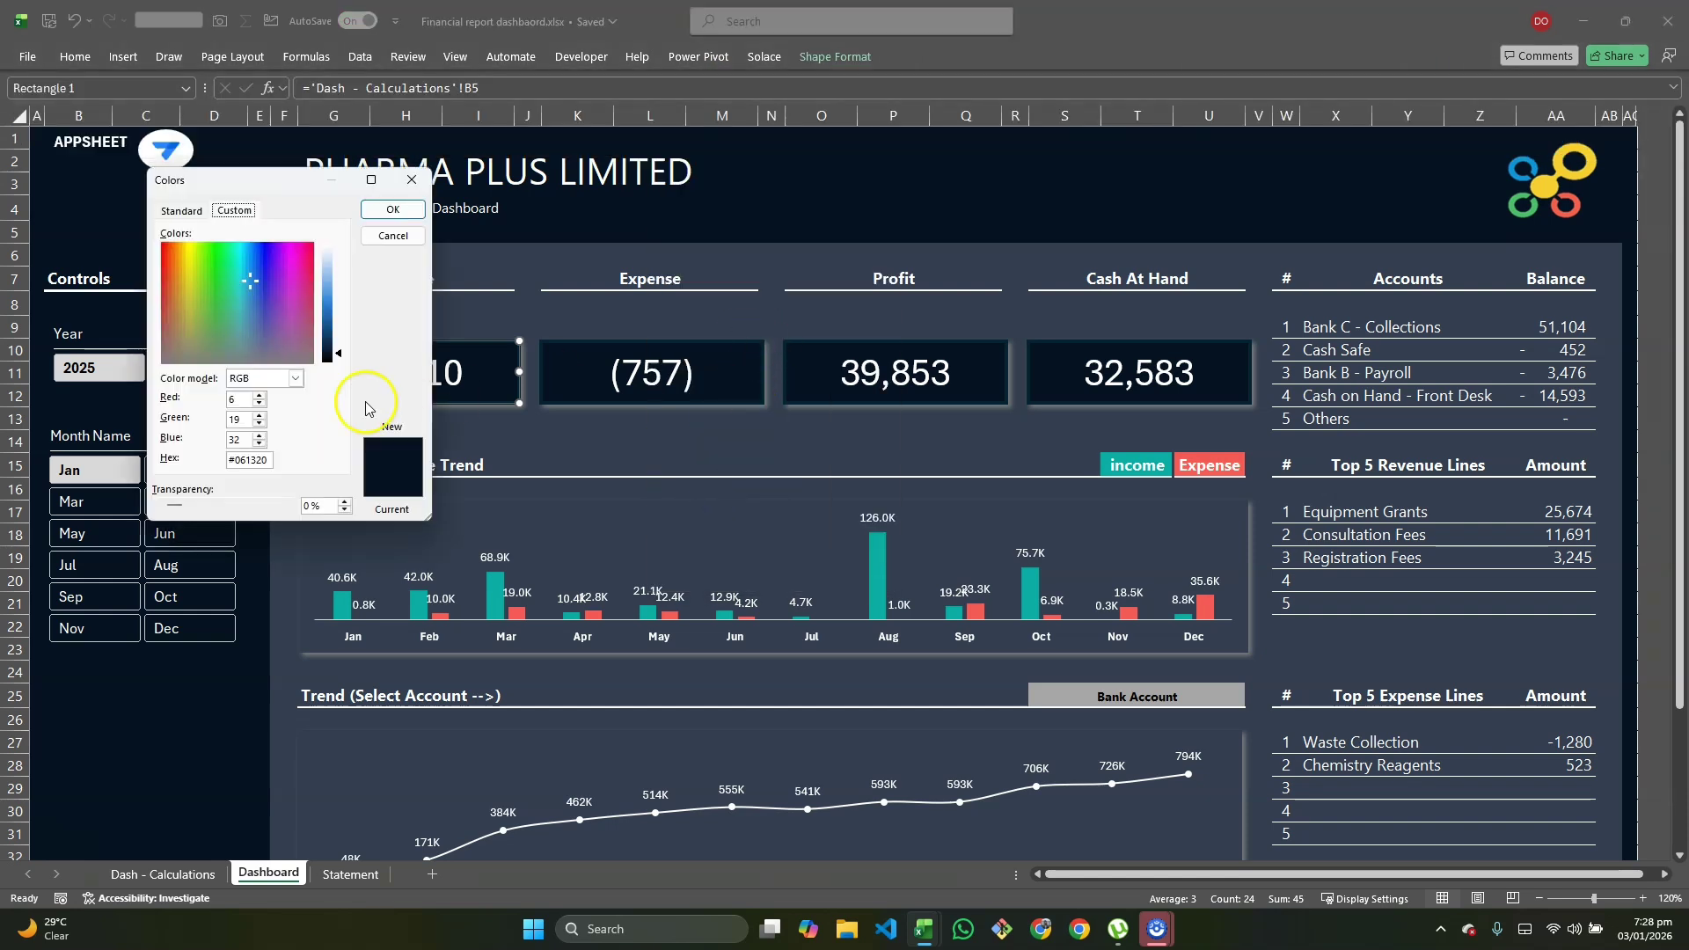
{"action": "double_click", "coordinate": [269, 460]}
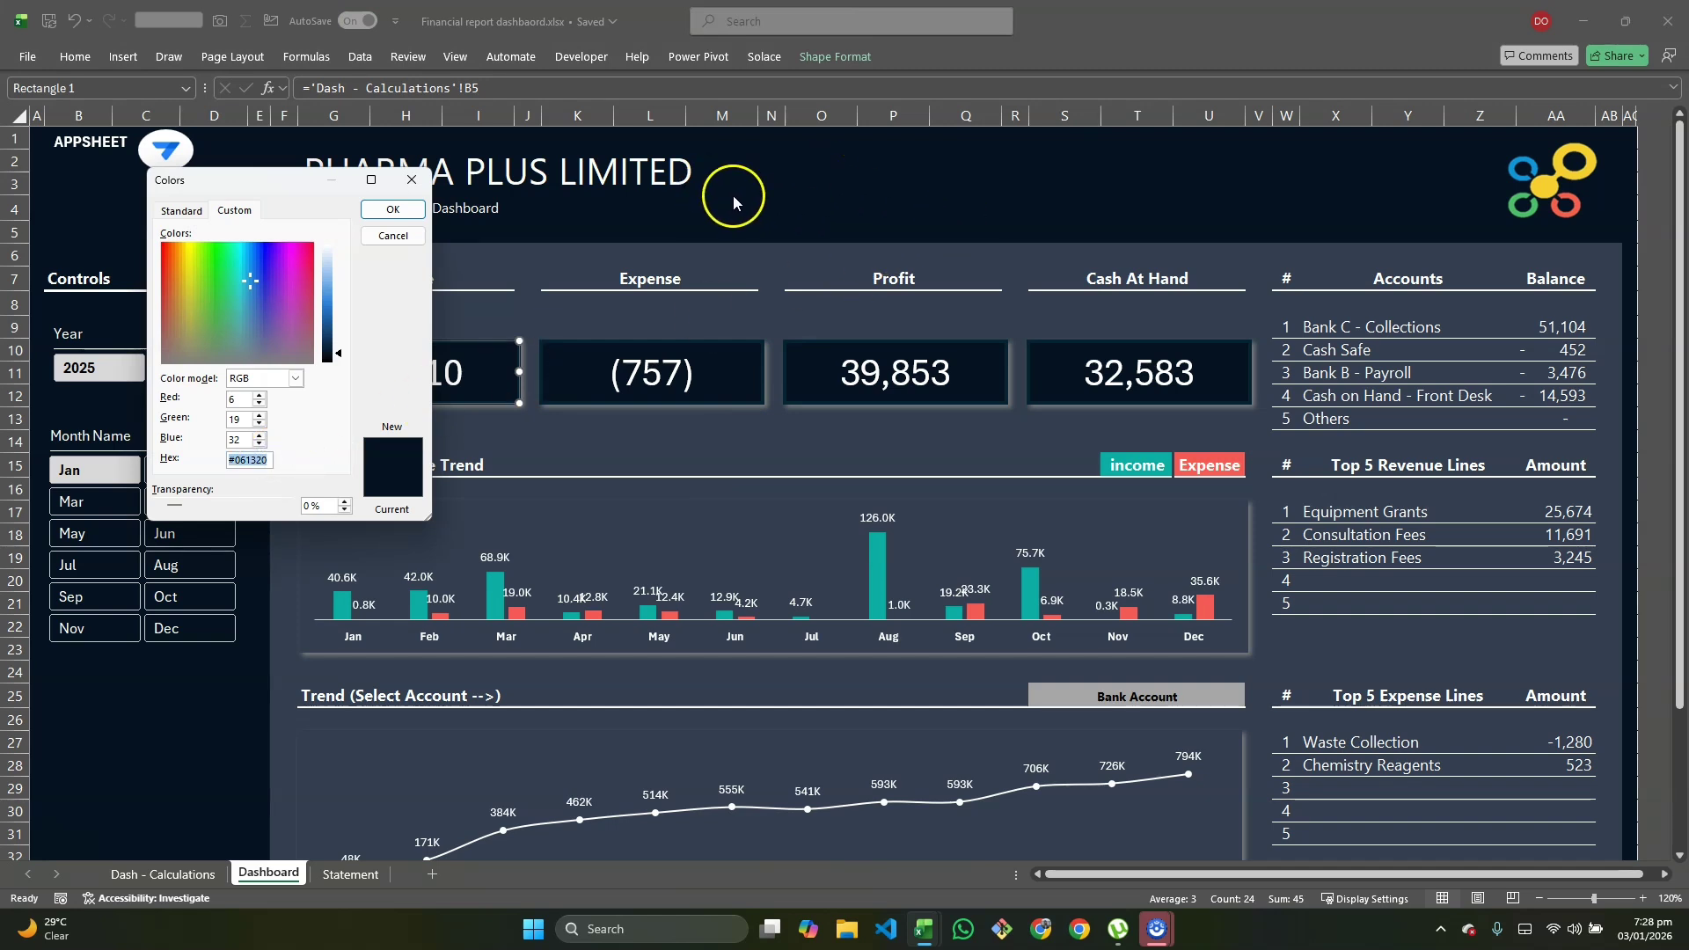
{"action": "key", "text": "Escape"}
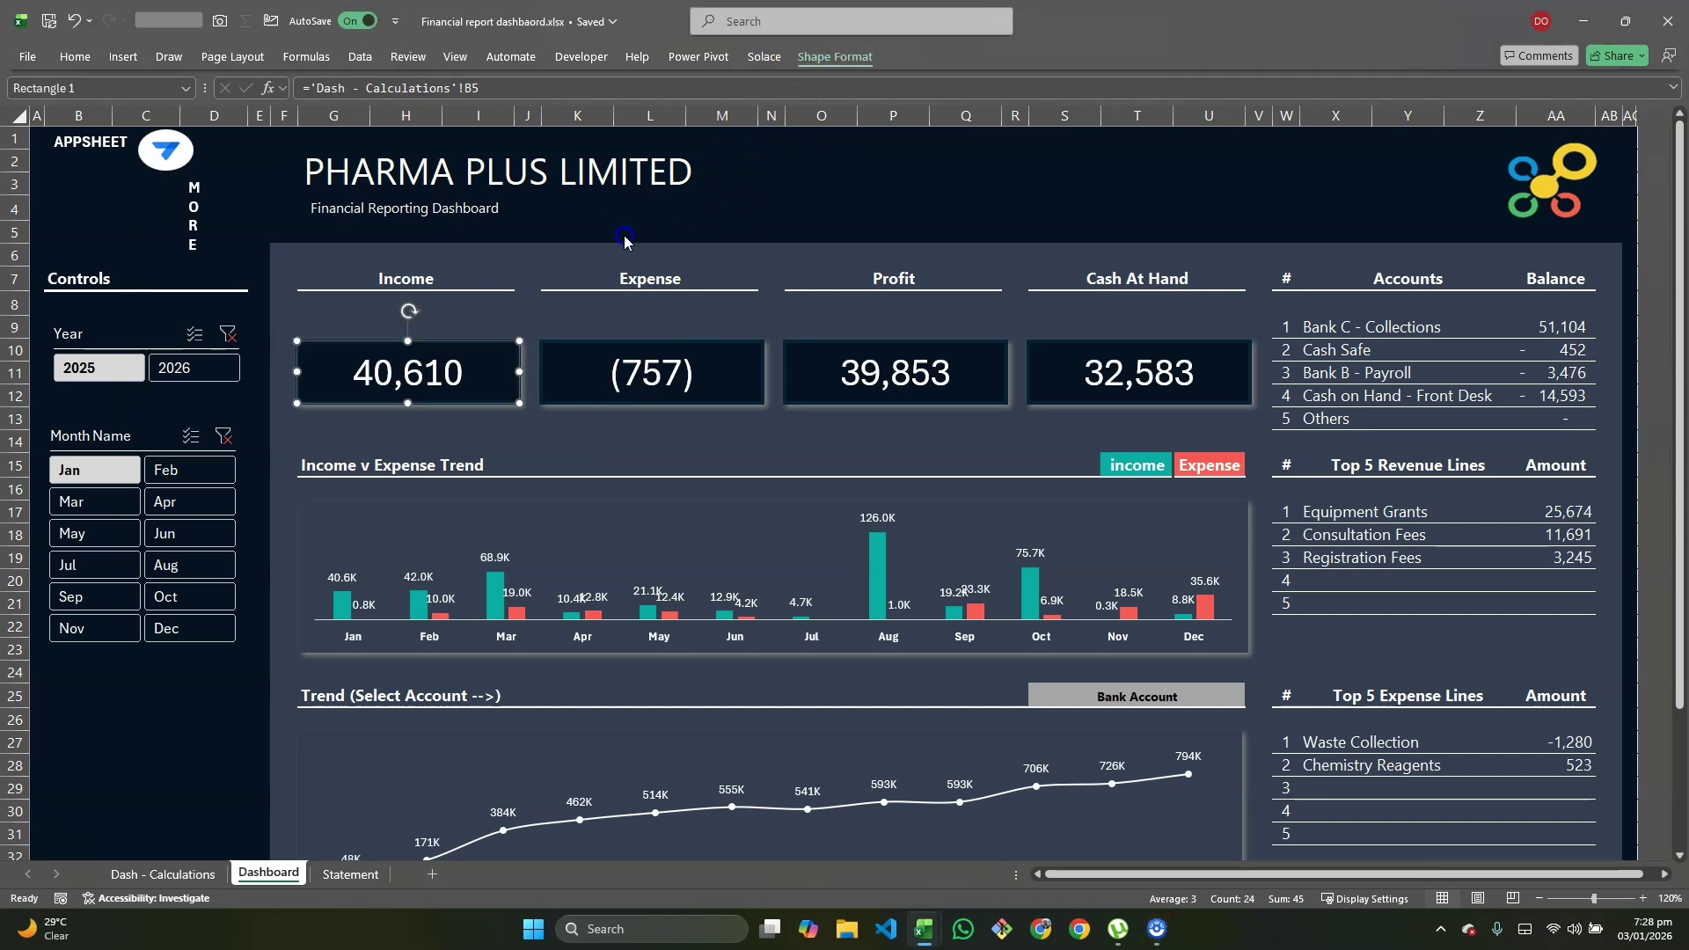
Step: Check the hex code of the Income card's outline colour on the finished dashboard
{"action": "left_click", "coordinate": [833, 56]}
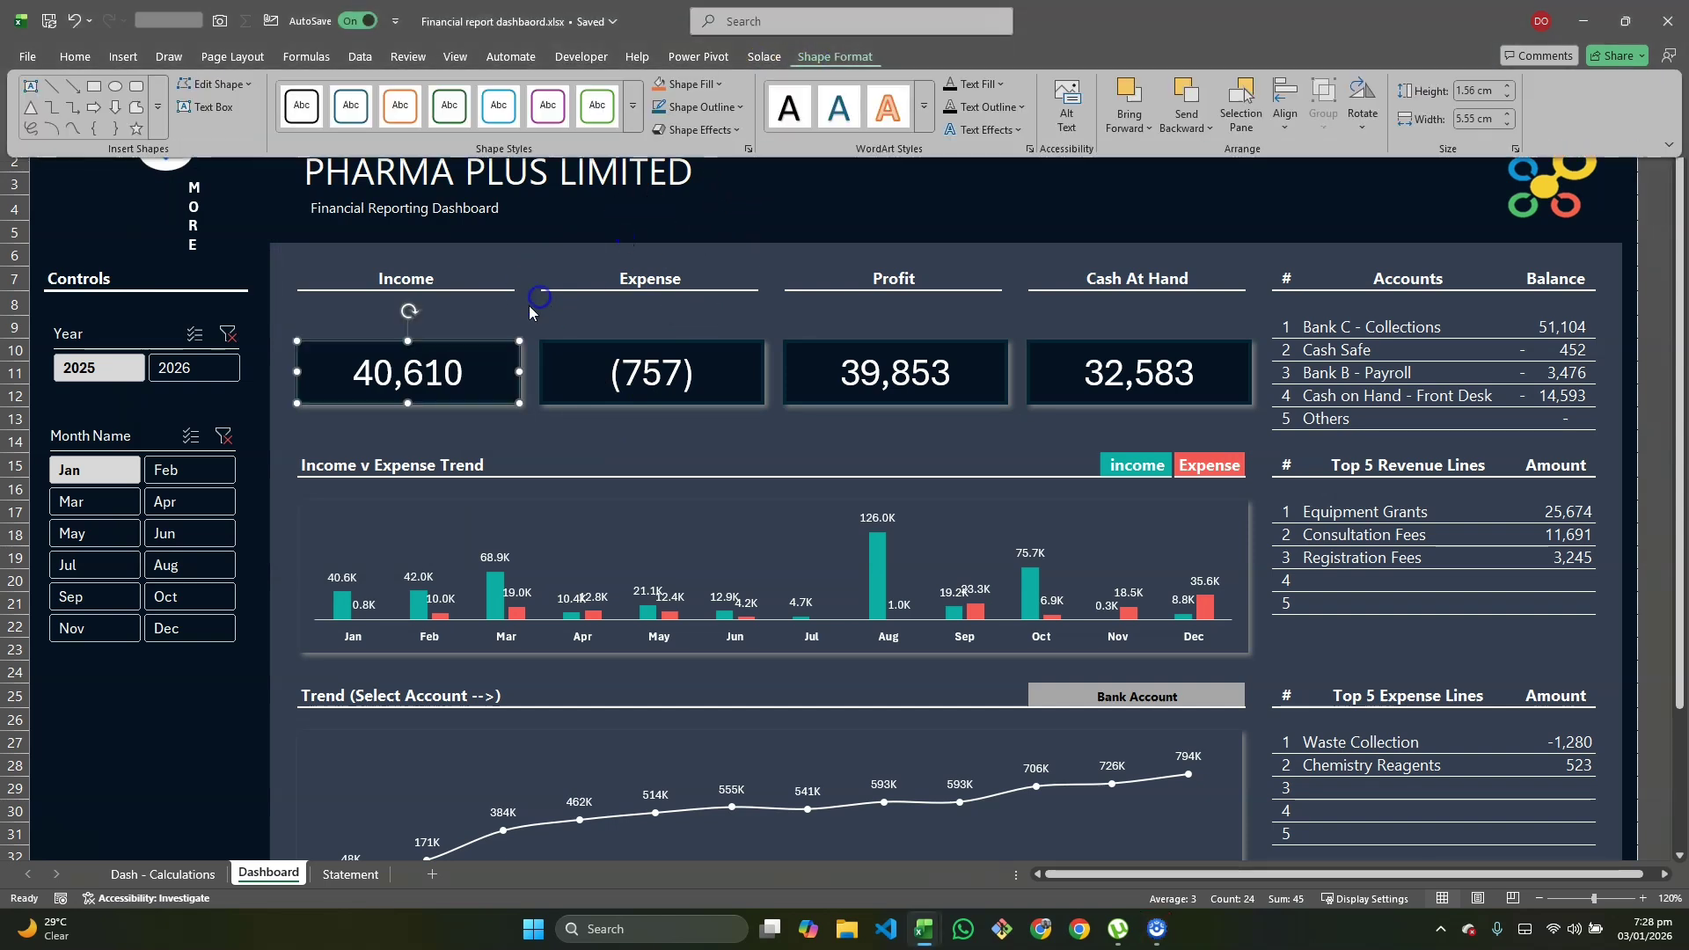
{"action": "left_click", "coordinate": [741, 109]}
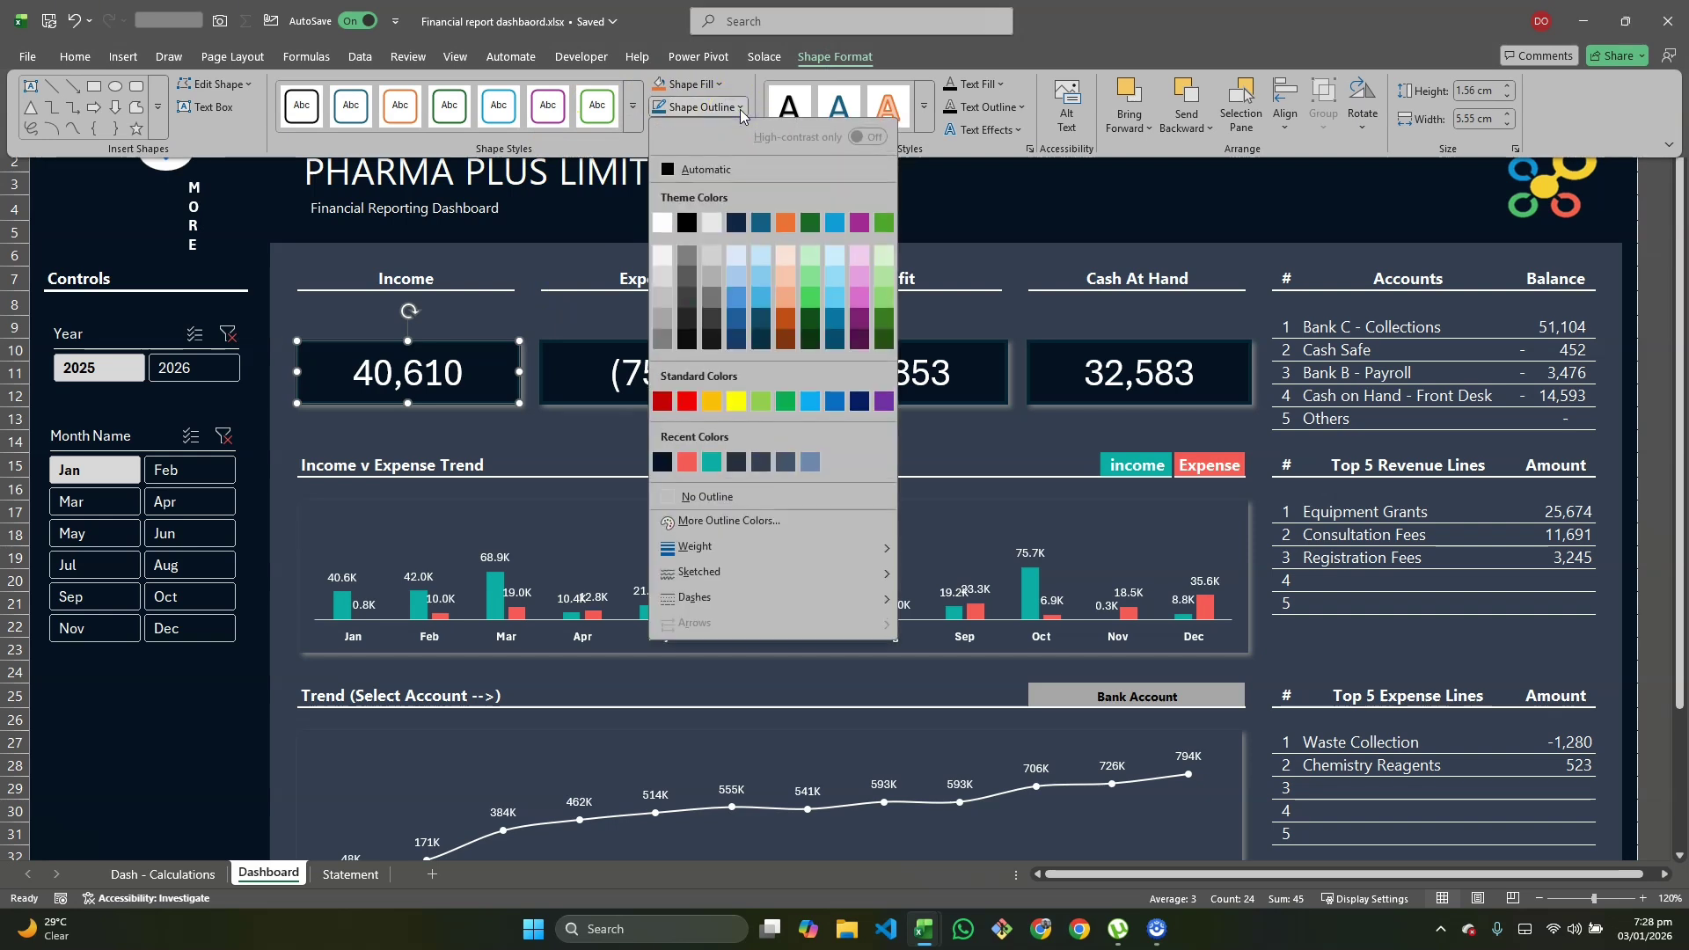
{"action": "left_click", "coordinate": [705, 521]}
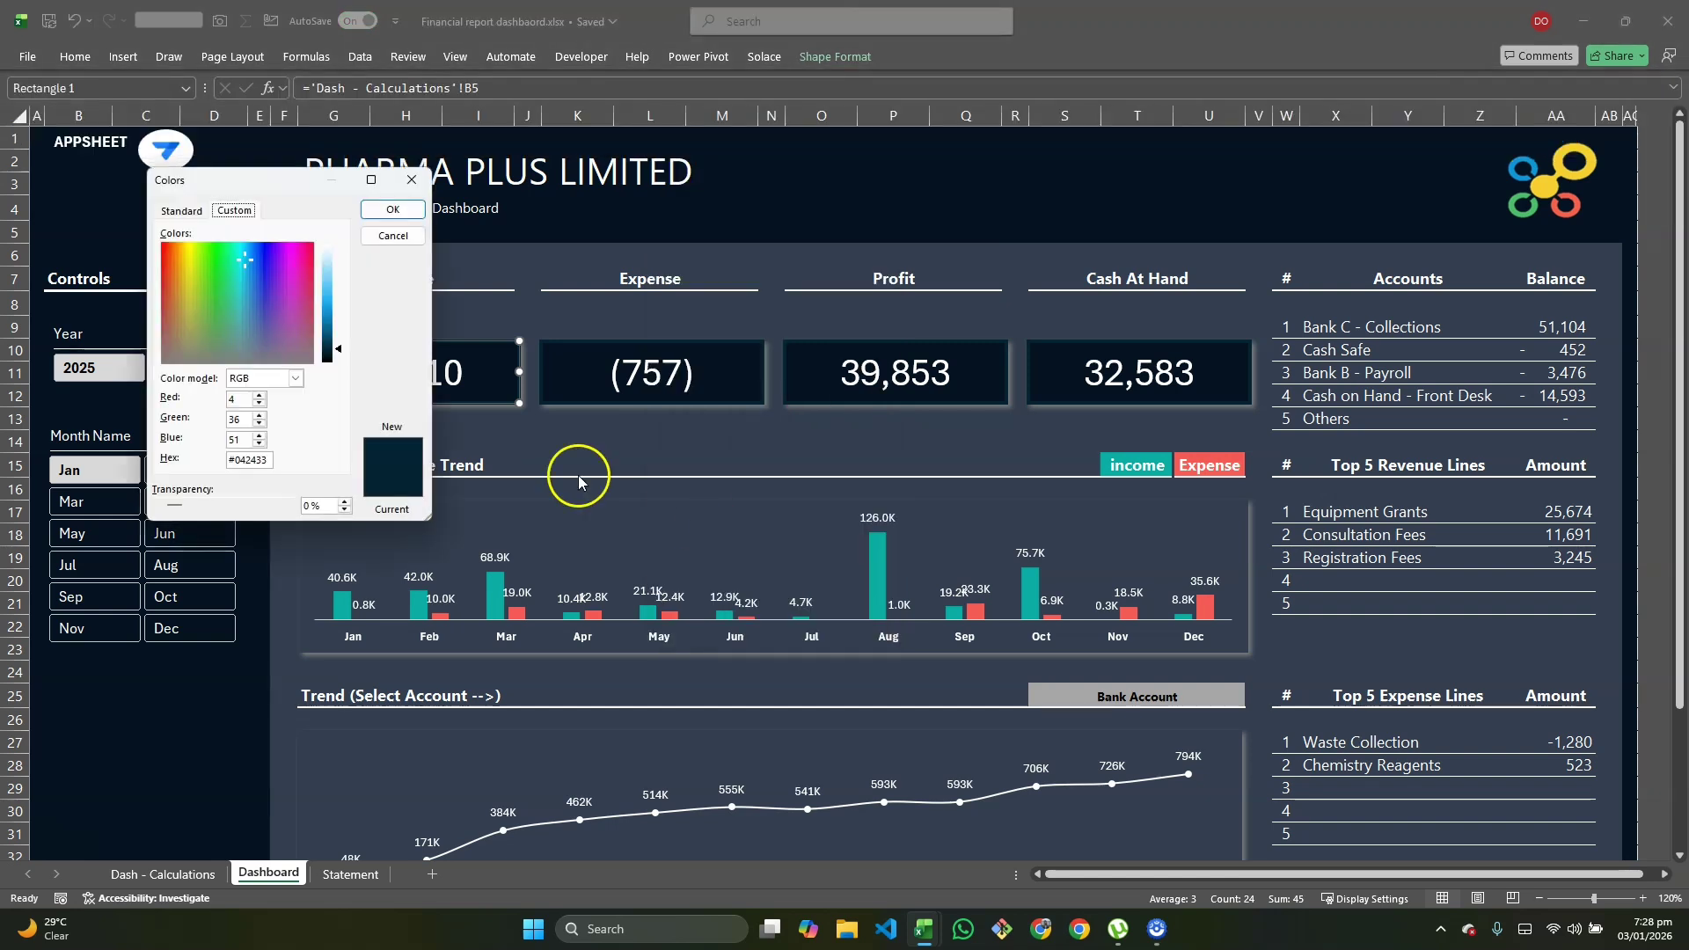
{"action": "left_click", "coordinate": [268, 459]}
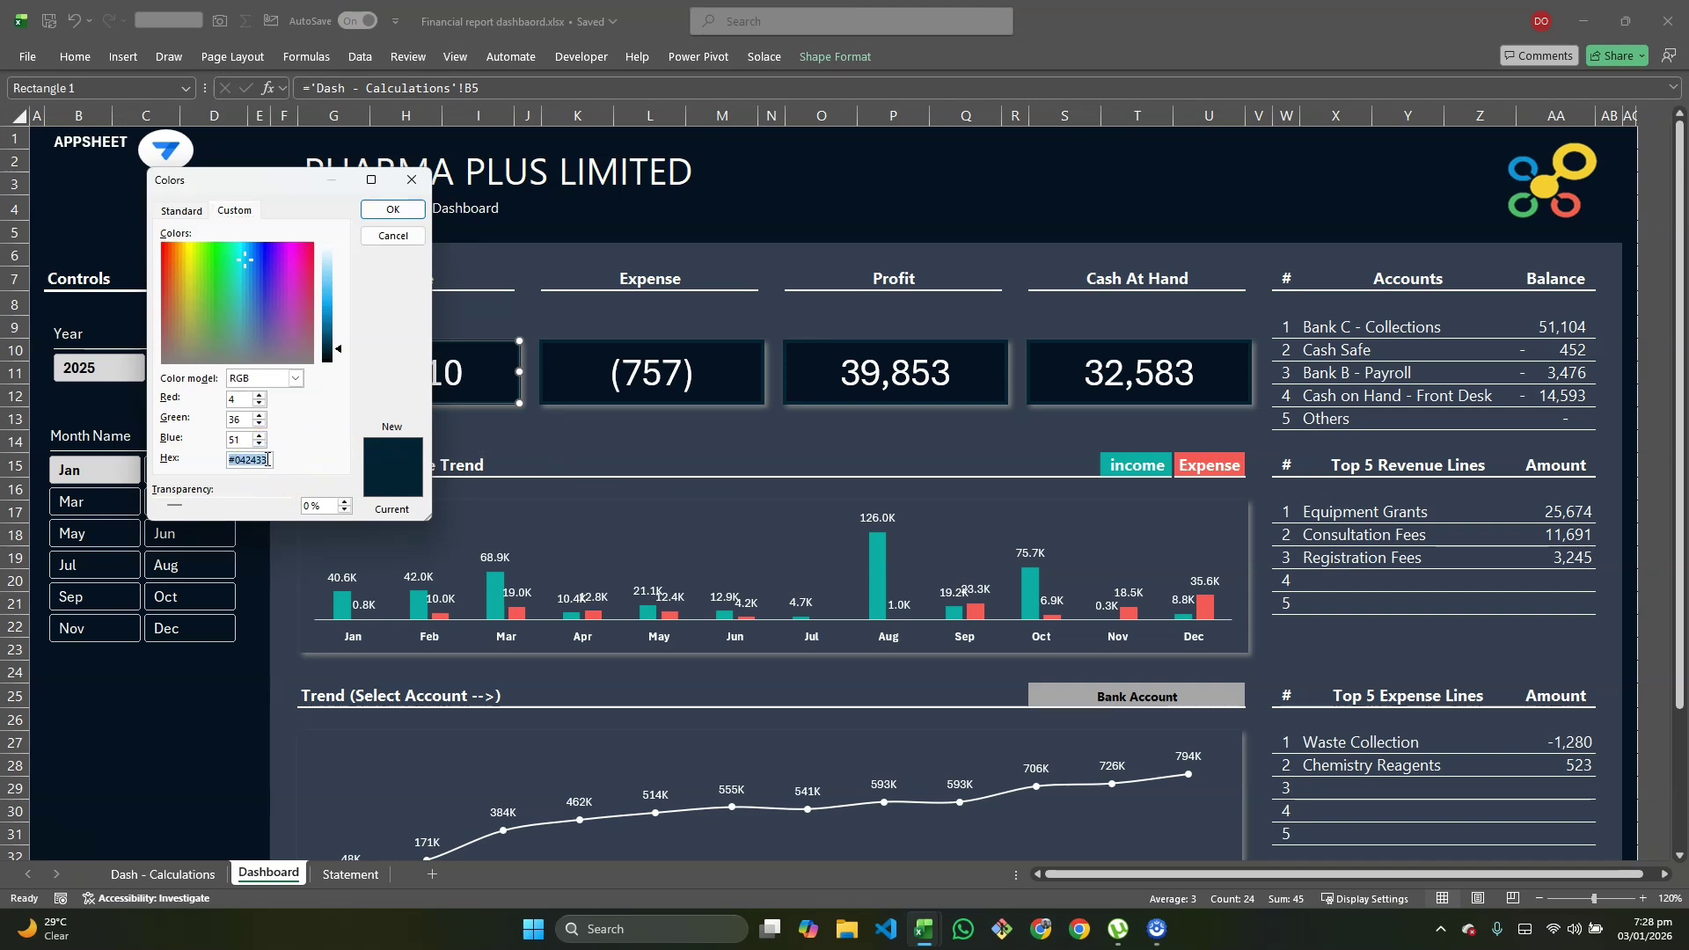
{"action": "left_click", "coordinate": [390, 210]}
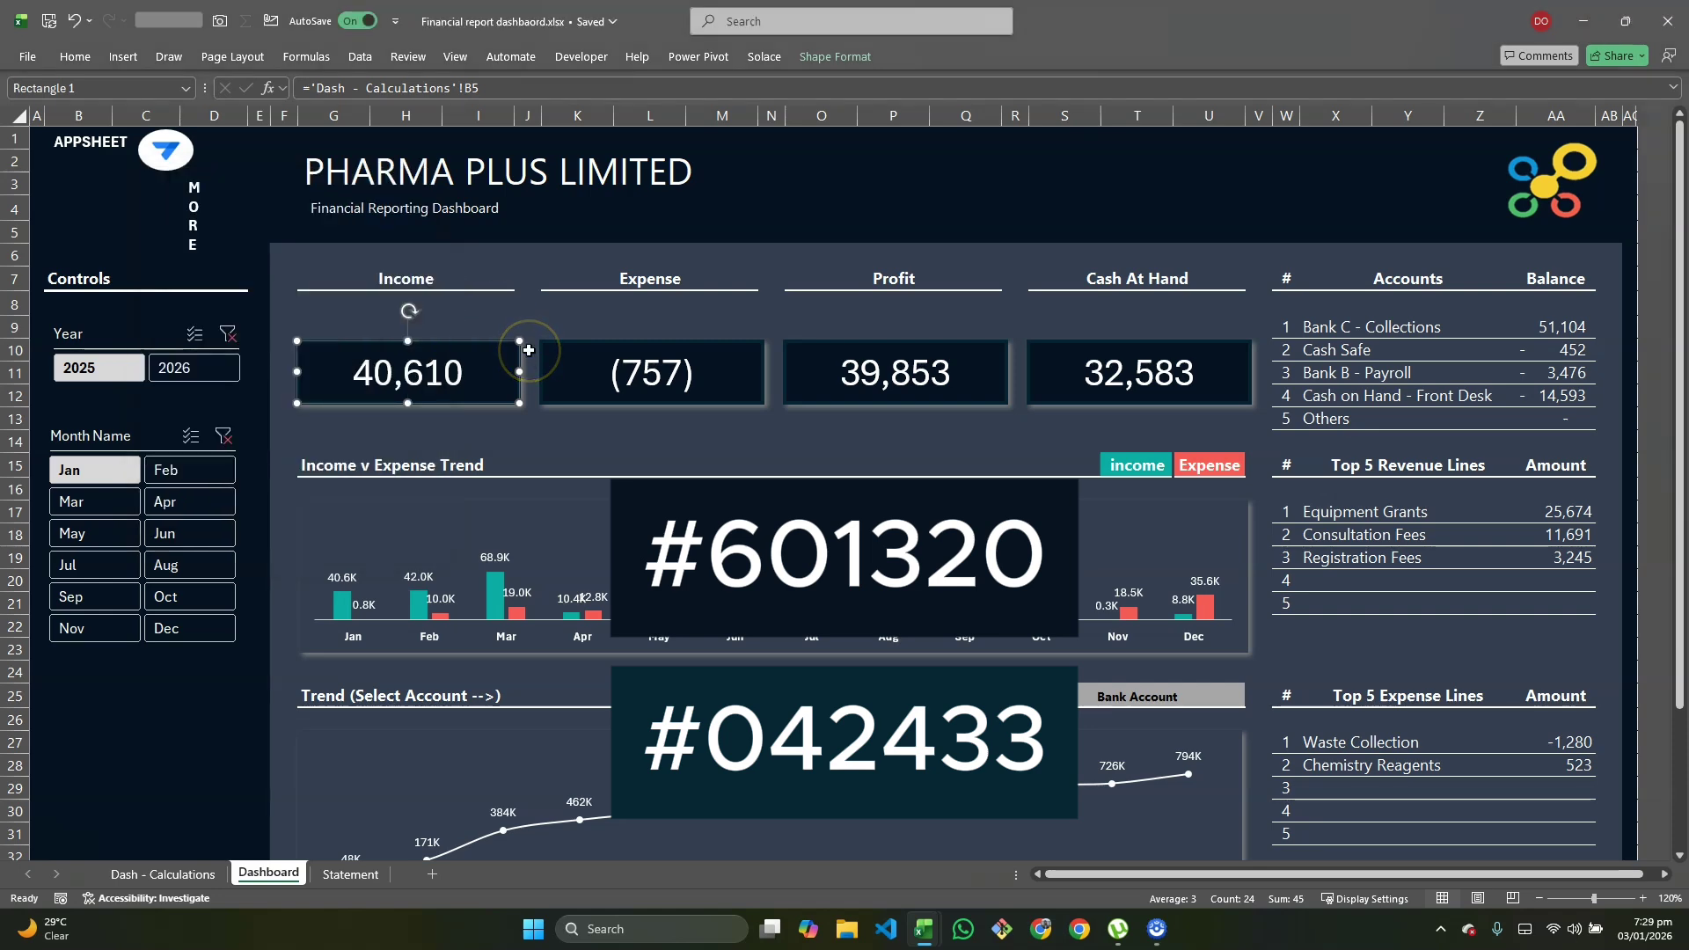
Step: In the practice workbook, fill the card rectangle with the recently used dark navy colour
{"action": "key", "text": "alt+Tab"}
{"action": "key", "text": "Tab"}
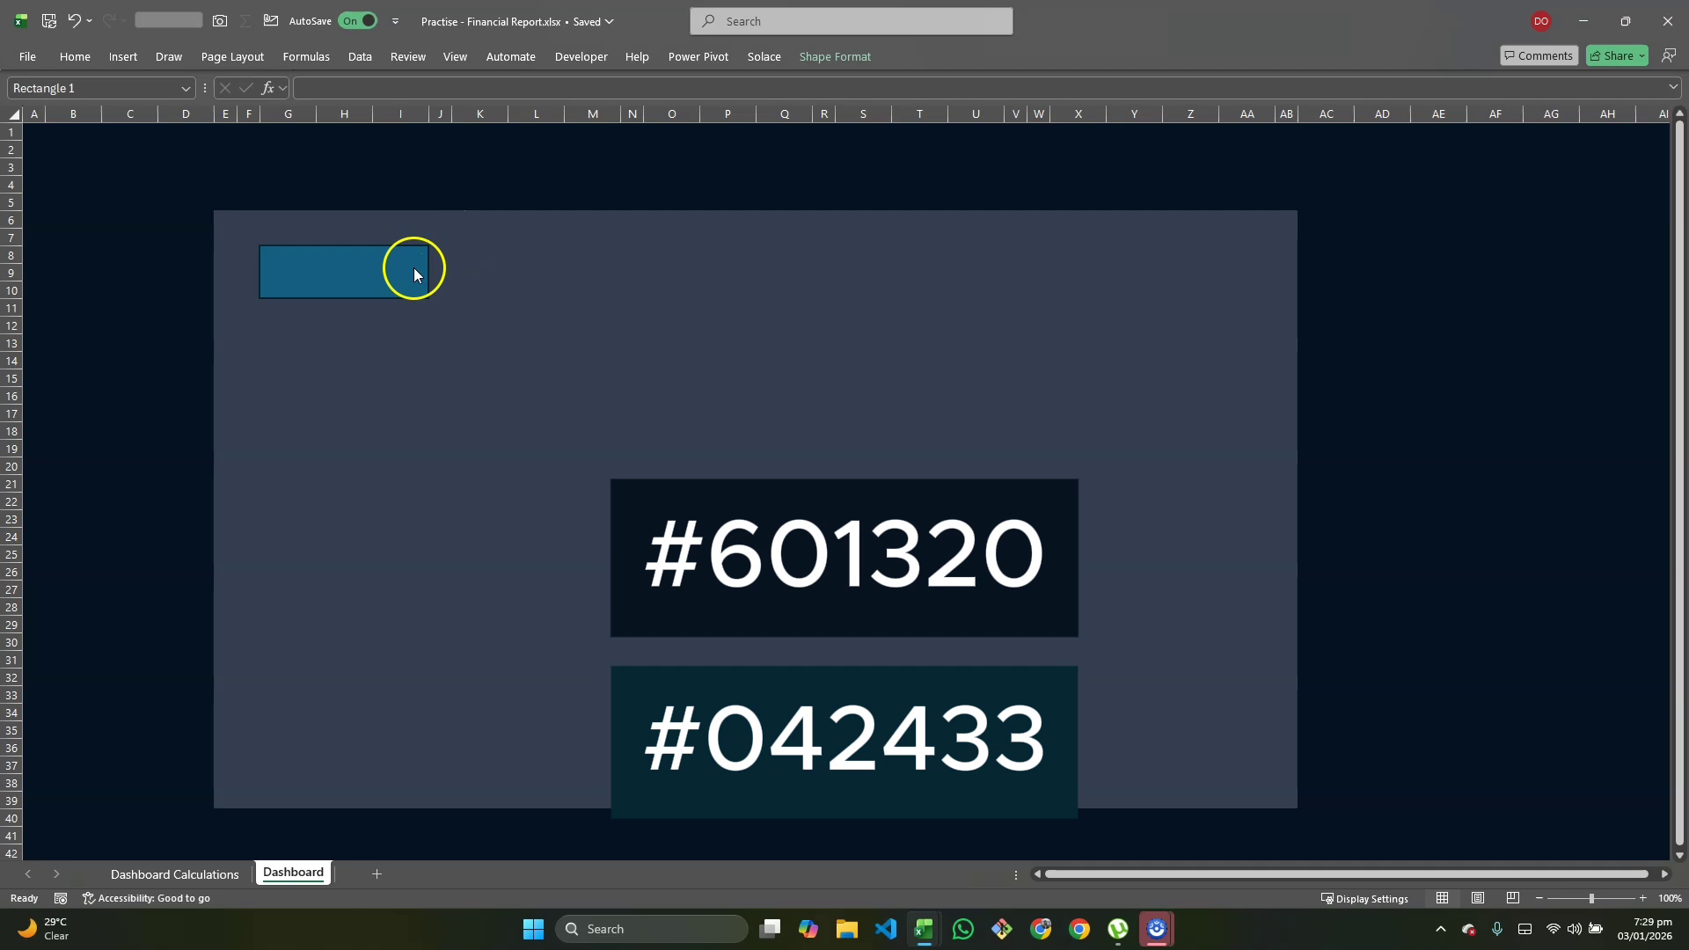
{"action": "left_click", "coordinate": [414, 268]}
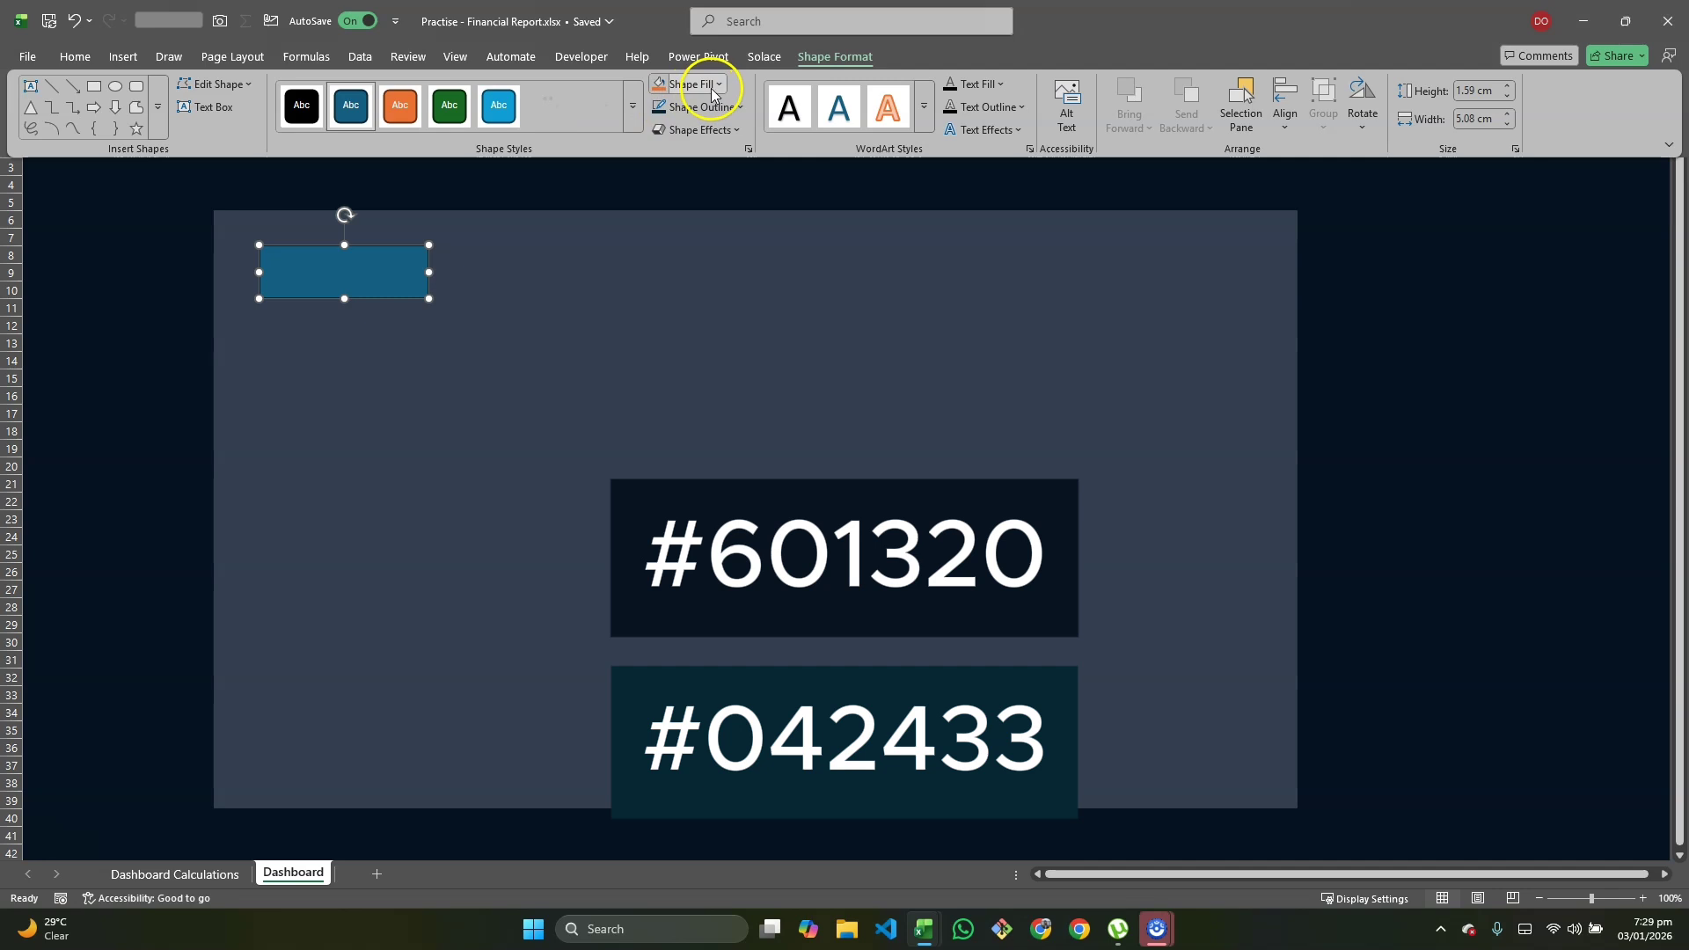
{"action": "left_click", "coordinate": [710, 88]}
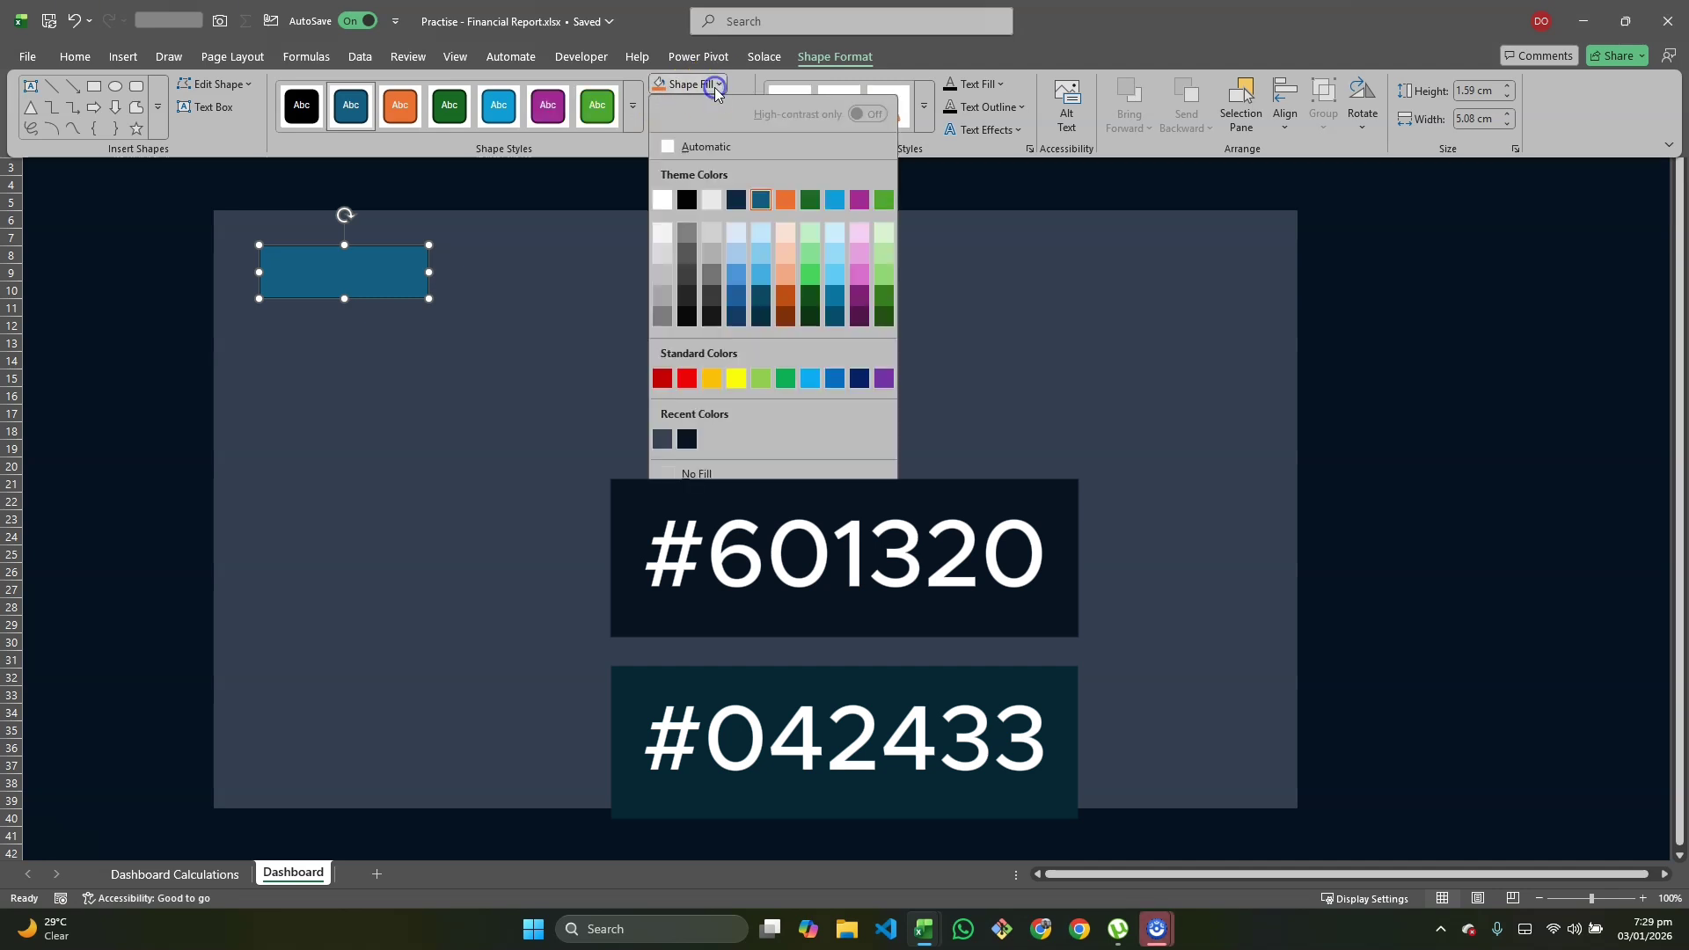
{"action": "left_click", "coordinate": [687, 441]}
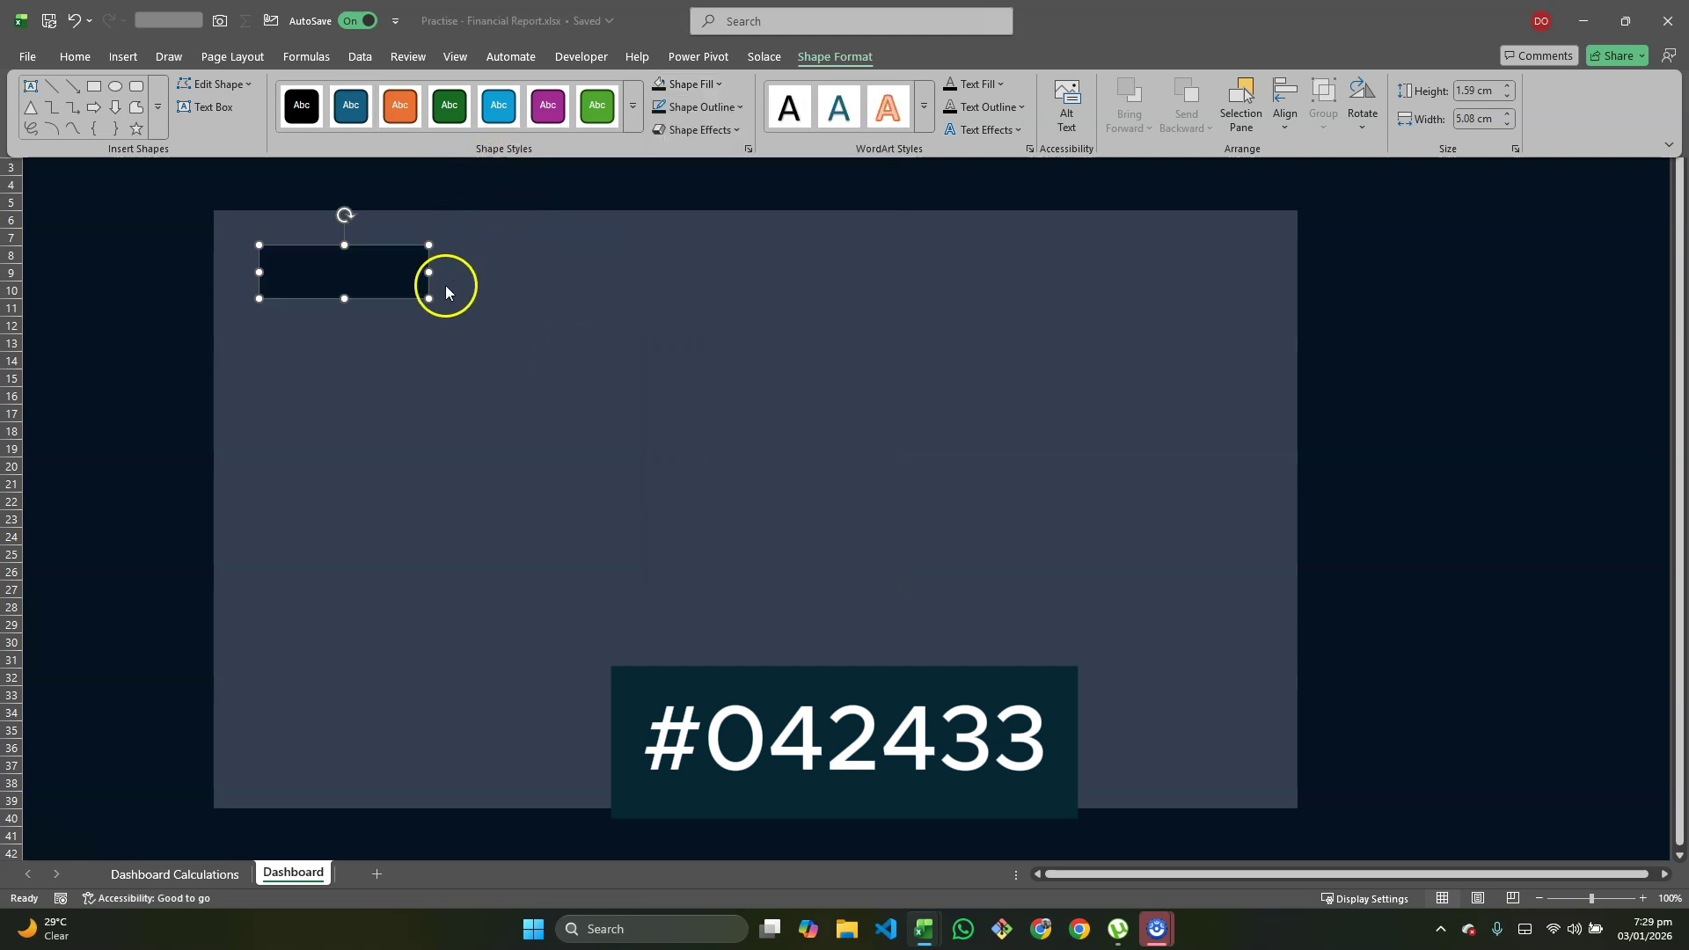
Step: Give the card rectangle a 3 pt outline in the custom colour #042433
{"action": "left_click", "coordinate": [731, 109]}
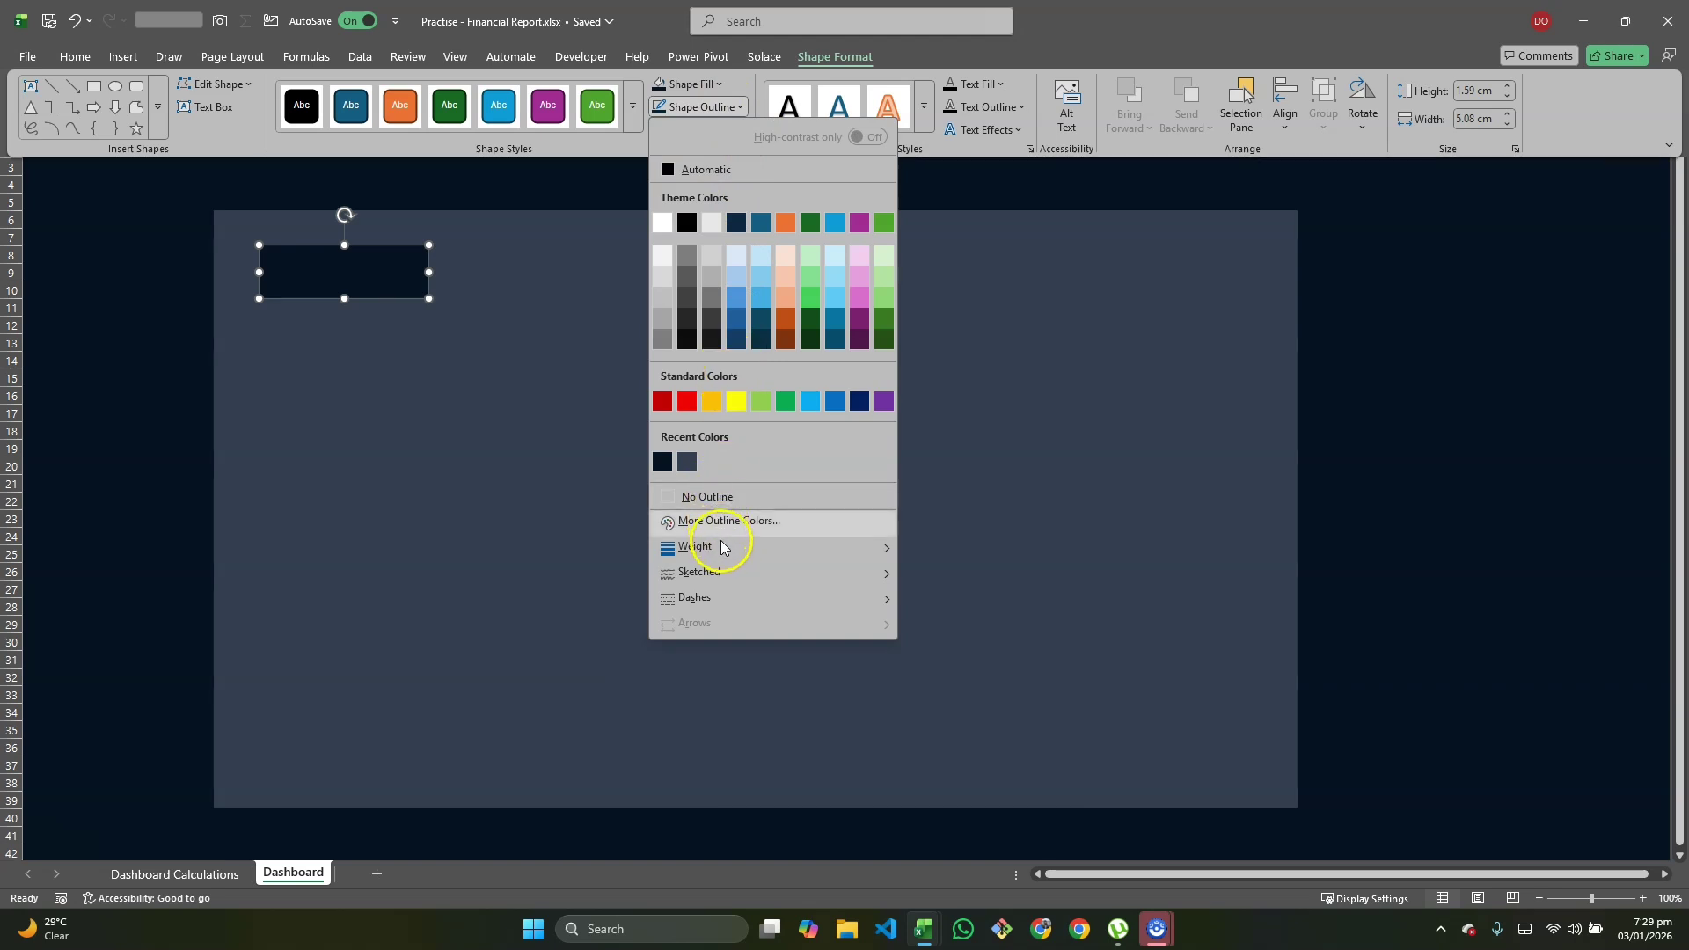
{"action": "mouse_move", "coordinate": [867, 547]}
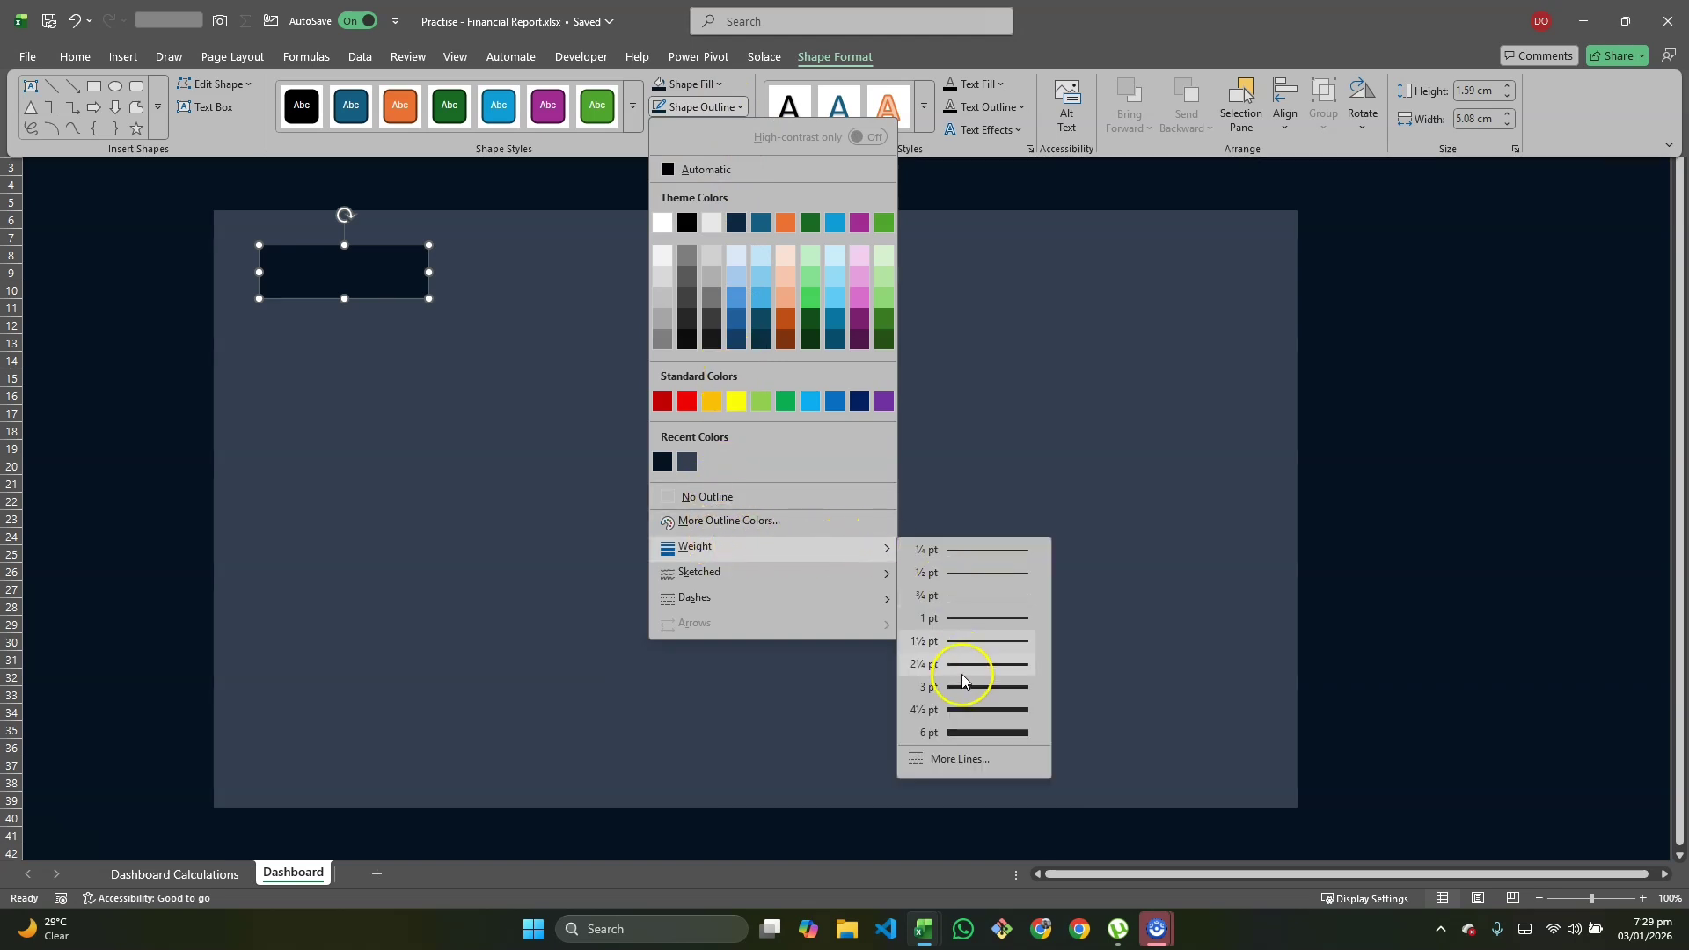
{"action": "left_click", "coordinate": [962, 686]}
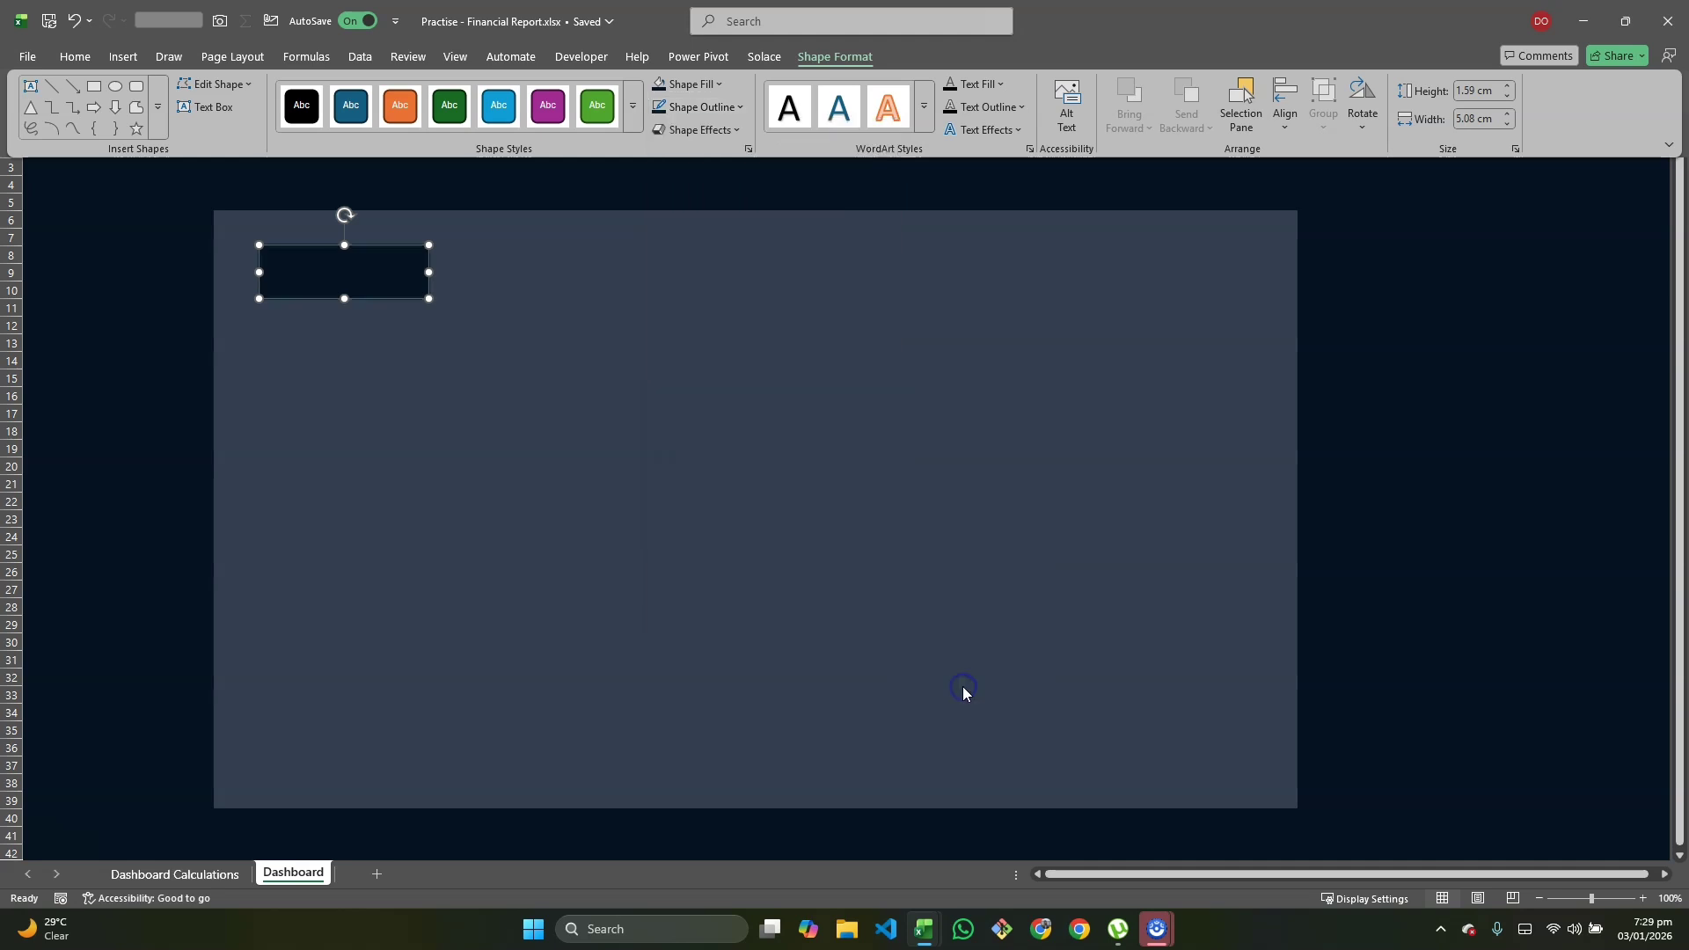
{"action": "left_click", "coordinate": [739, 107]}
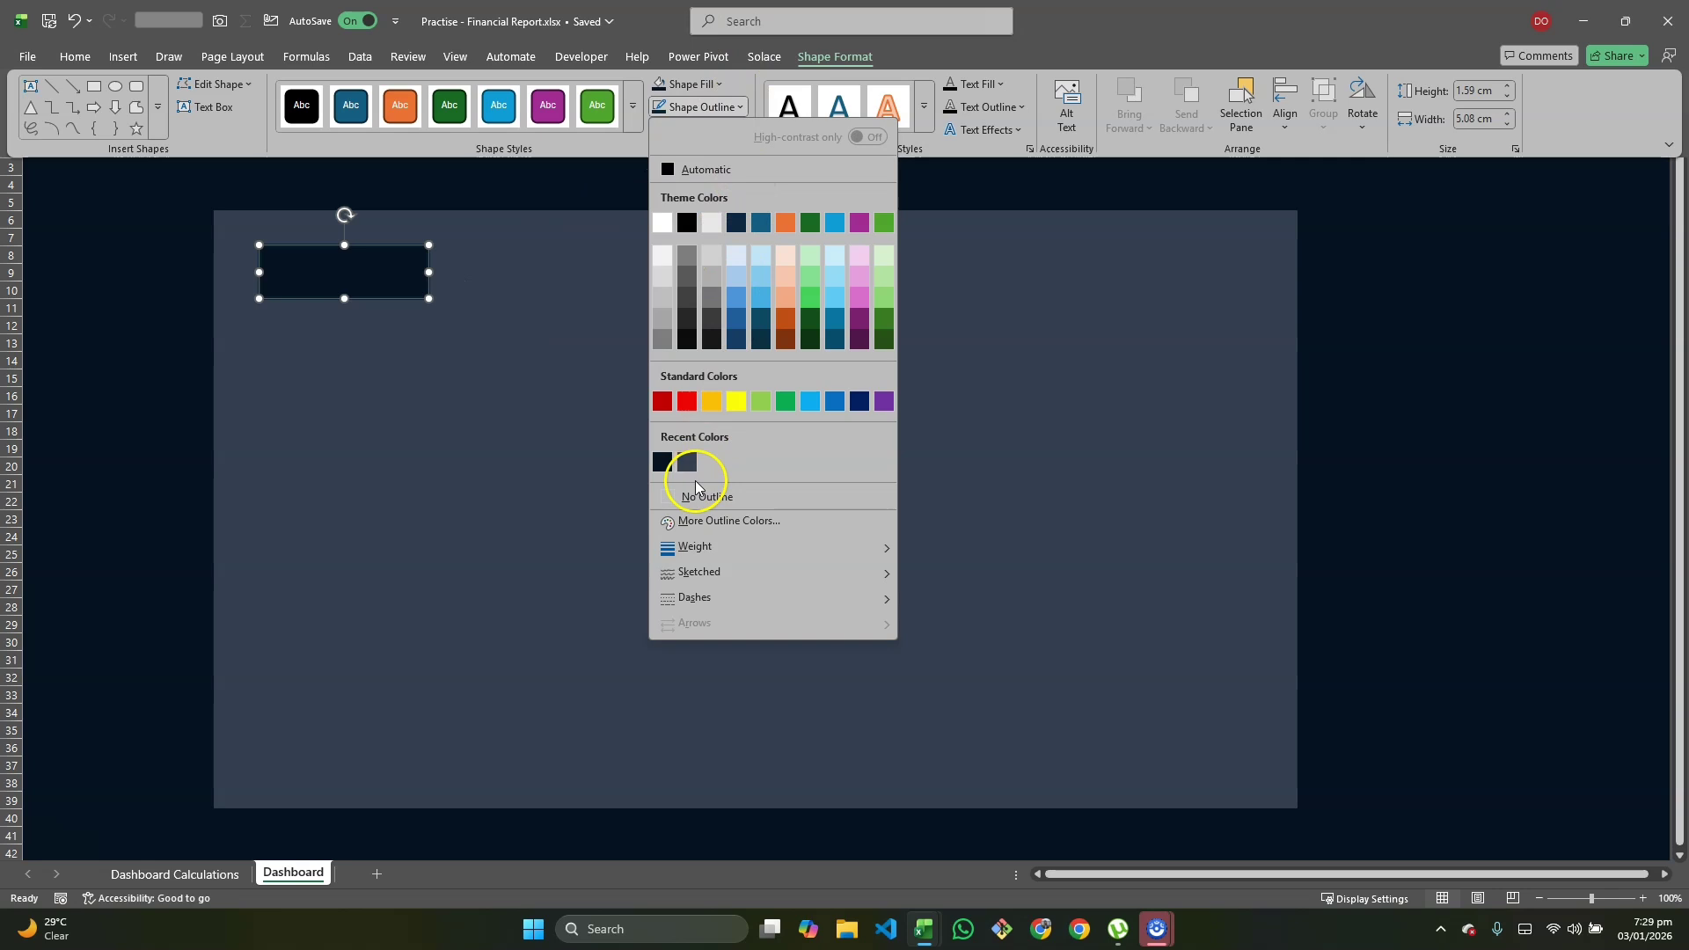
{"action": "left_click", "coordinate": [703, 520]}
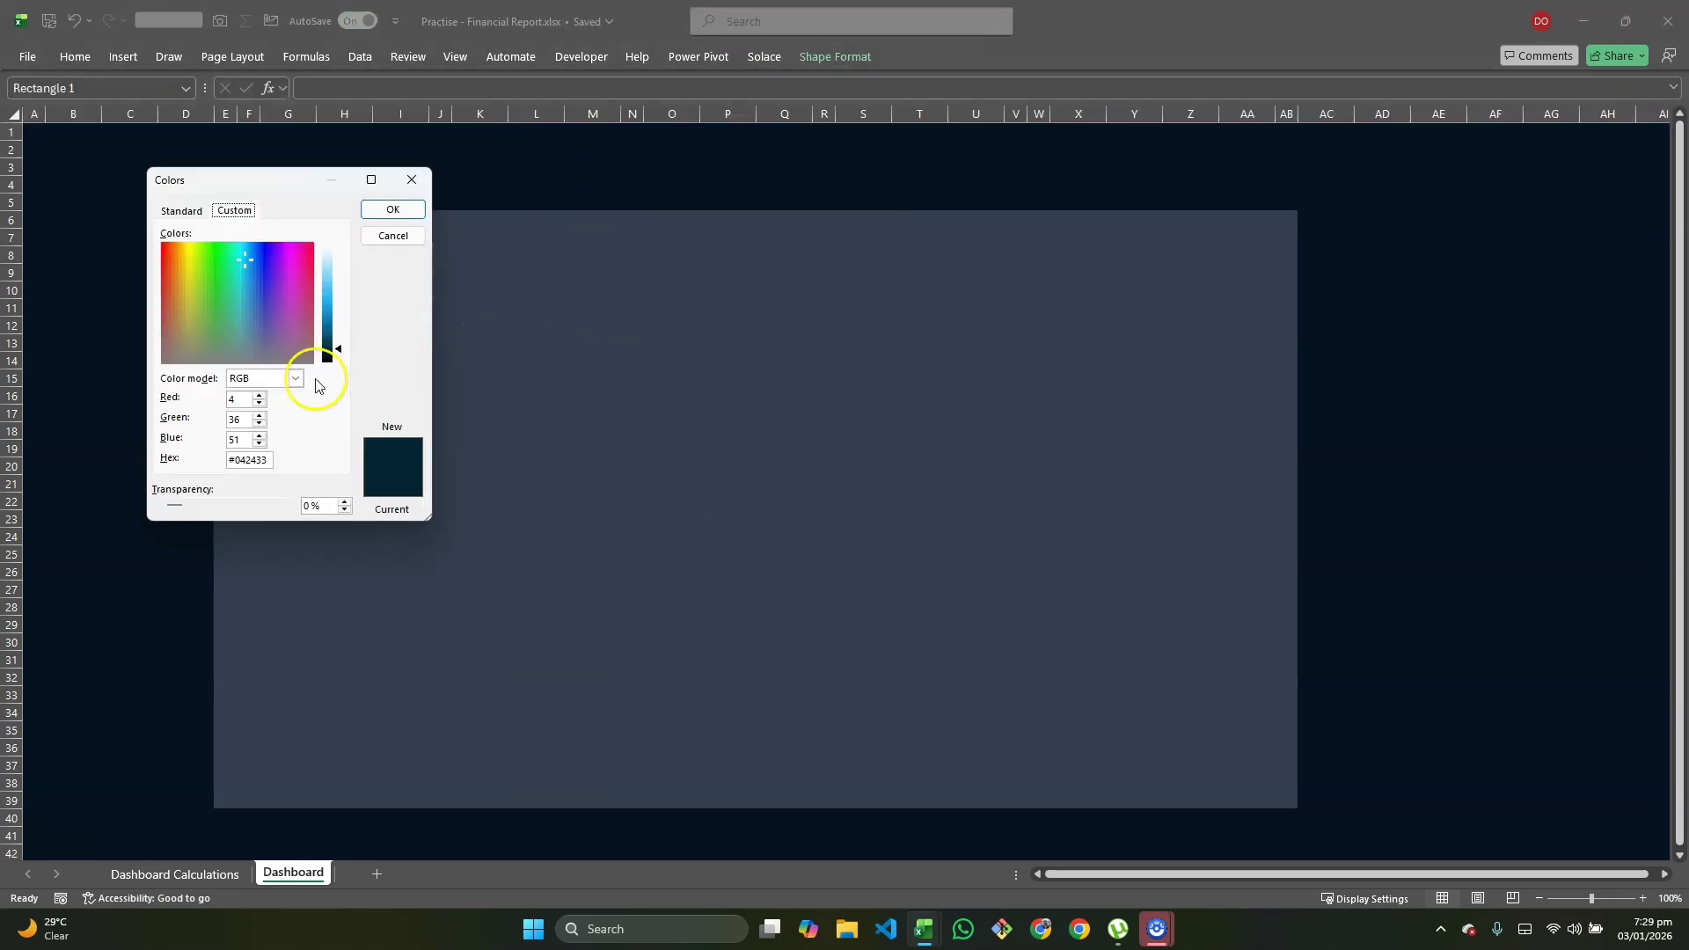
{"action": "left_click", "coordinate": [269, 456]}
{"action": "left_click", "coordinate": [393, 218]}
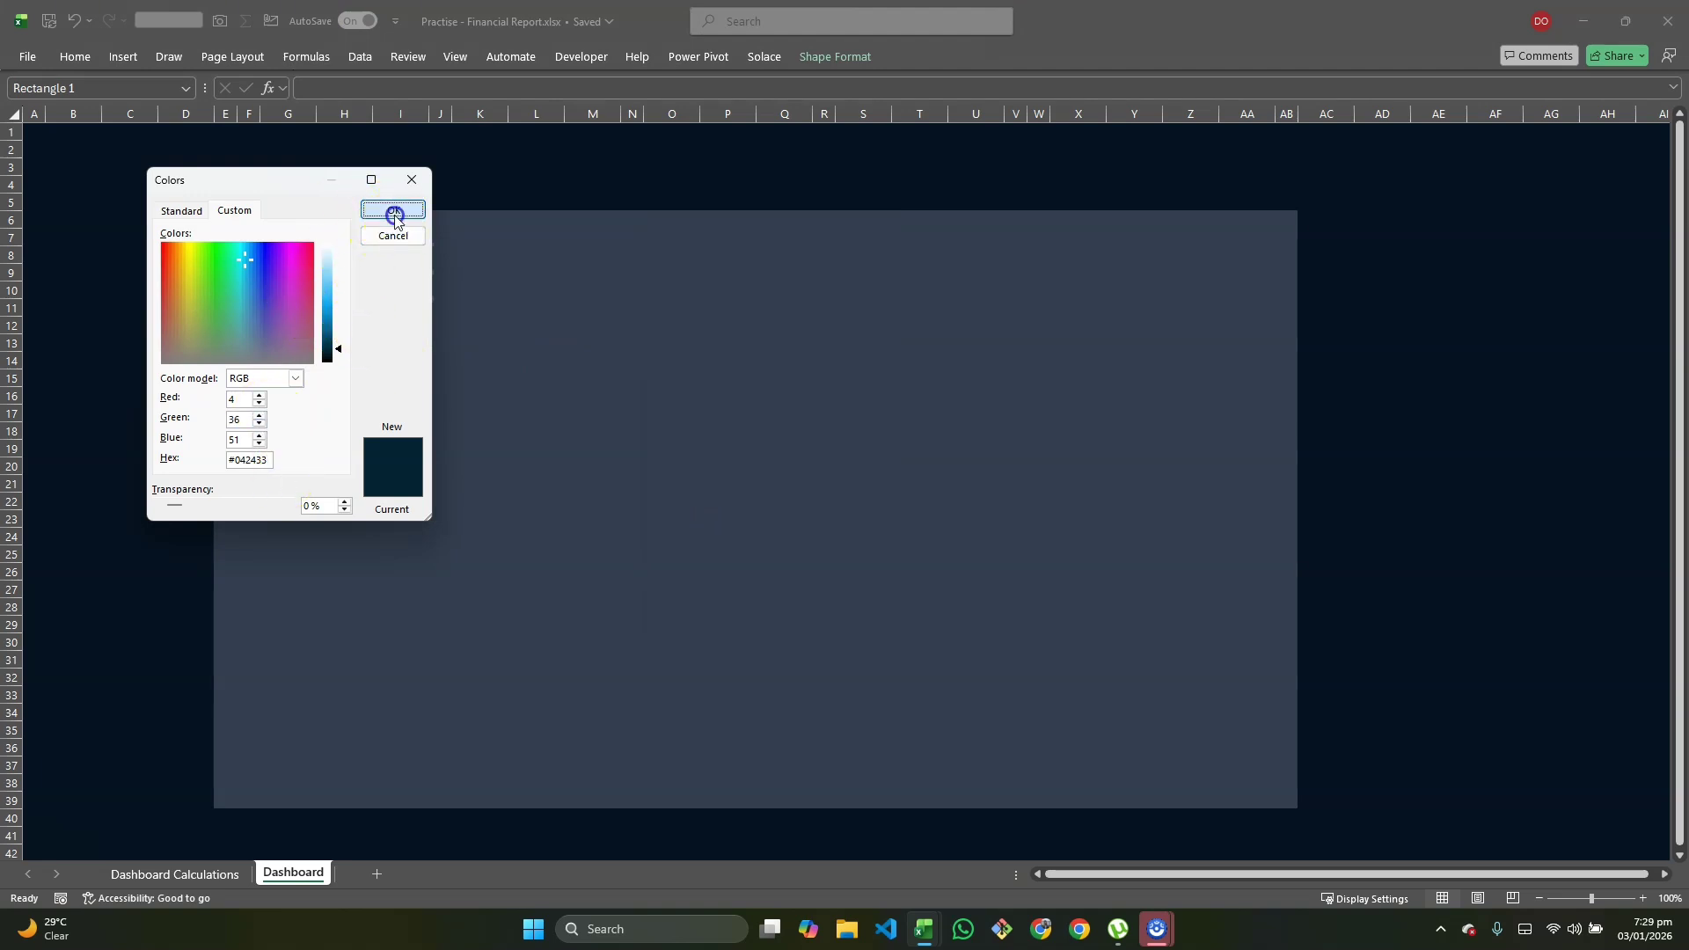
{"action": "left_click", "coordinate": [475, 327]}
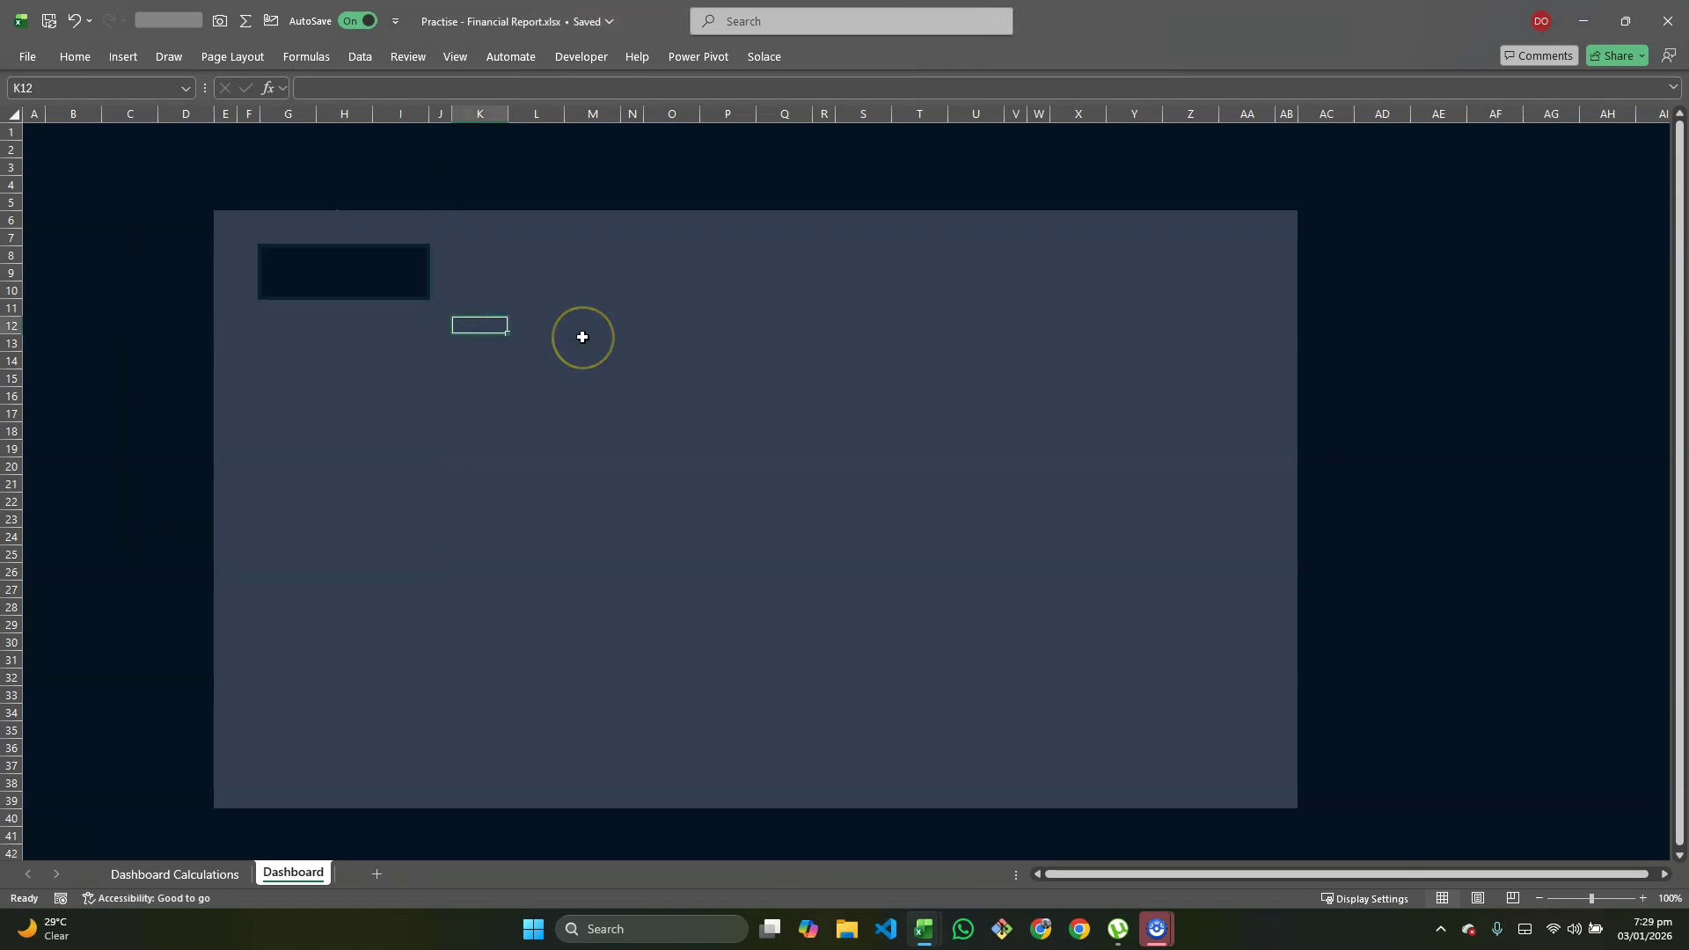
Step: Apply an outer shadow preset to the card rectangle with 60% transparency, 4 pt blur, 45° angle and 3 pt distance
{"action": "left_click", "coordinate": [431, 289]}
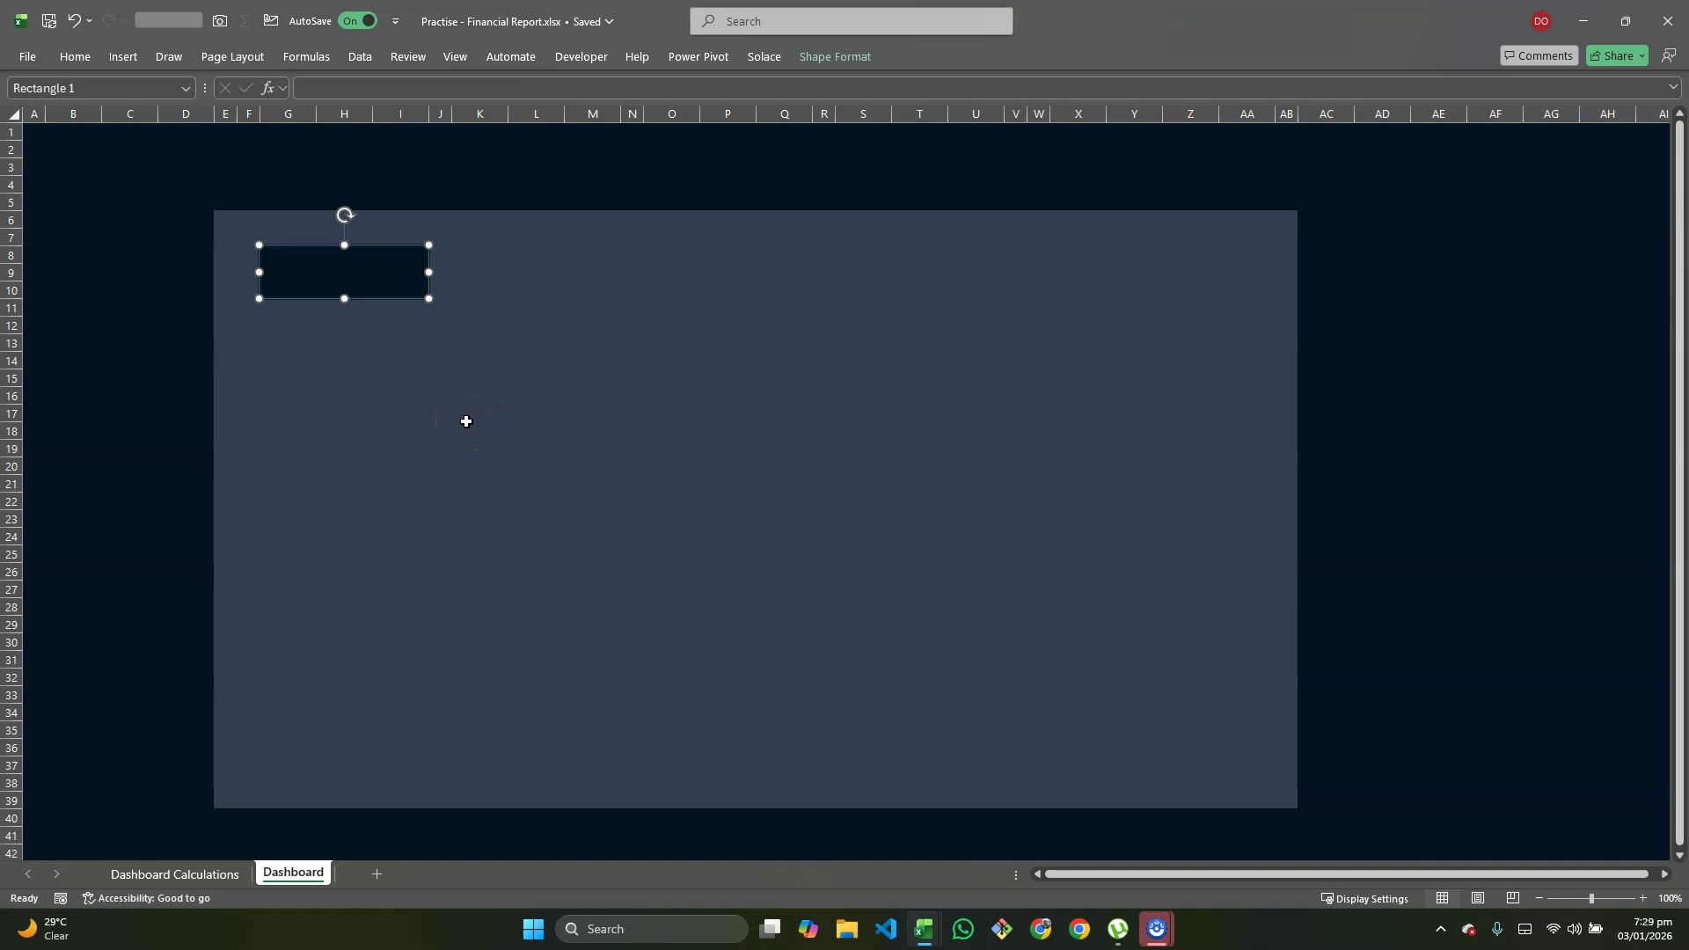
{"action": "key", "text": "alt+Tab"}
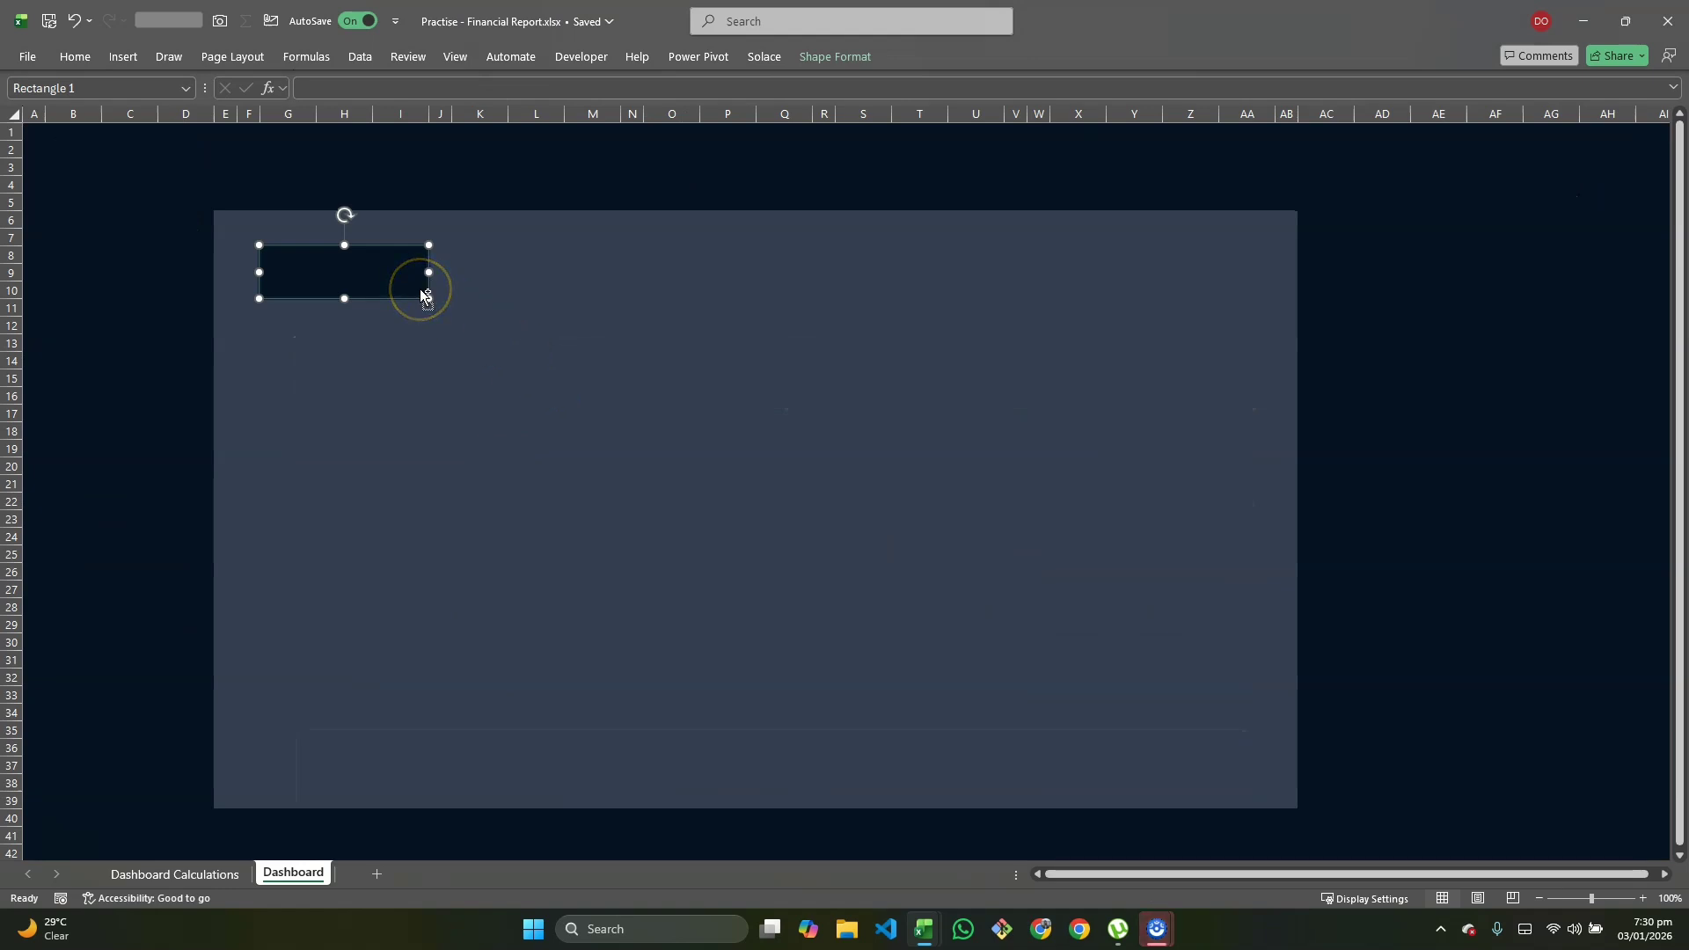
{"action": "key", "text": "ctrl+1"}
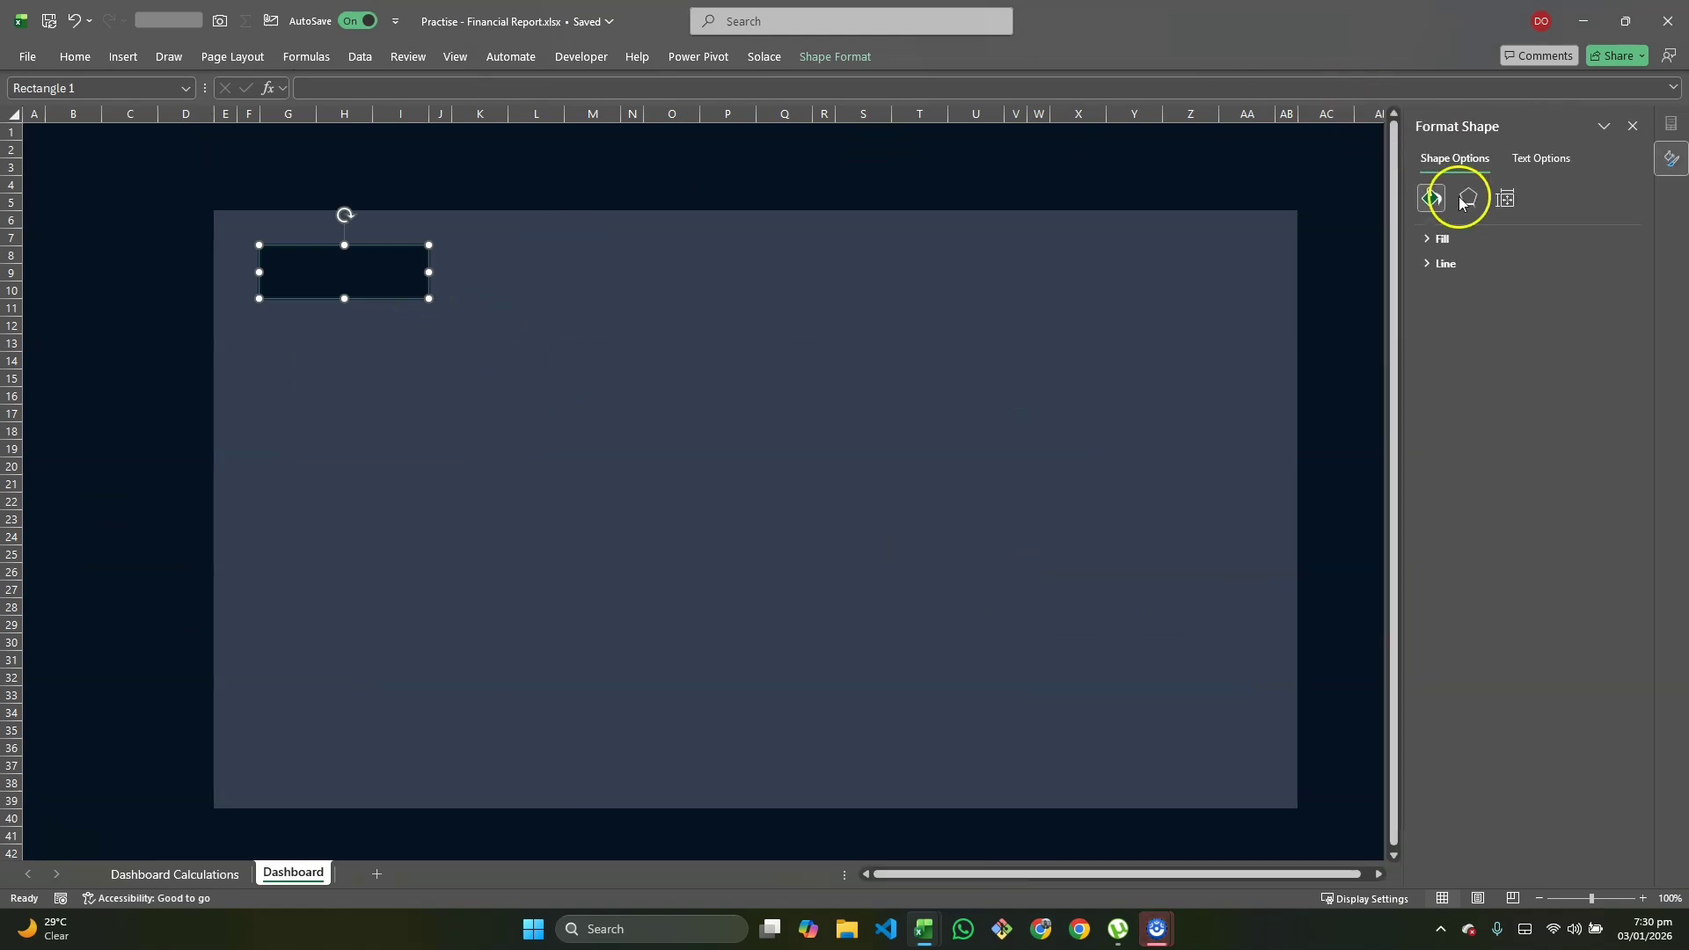
{"action": "left_click", "coordinate": [1470, 200]}
{"action": "left_click", "coordinate": [1427, 240]}
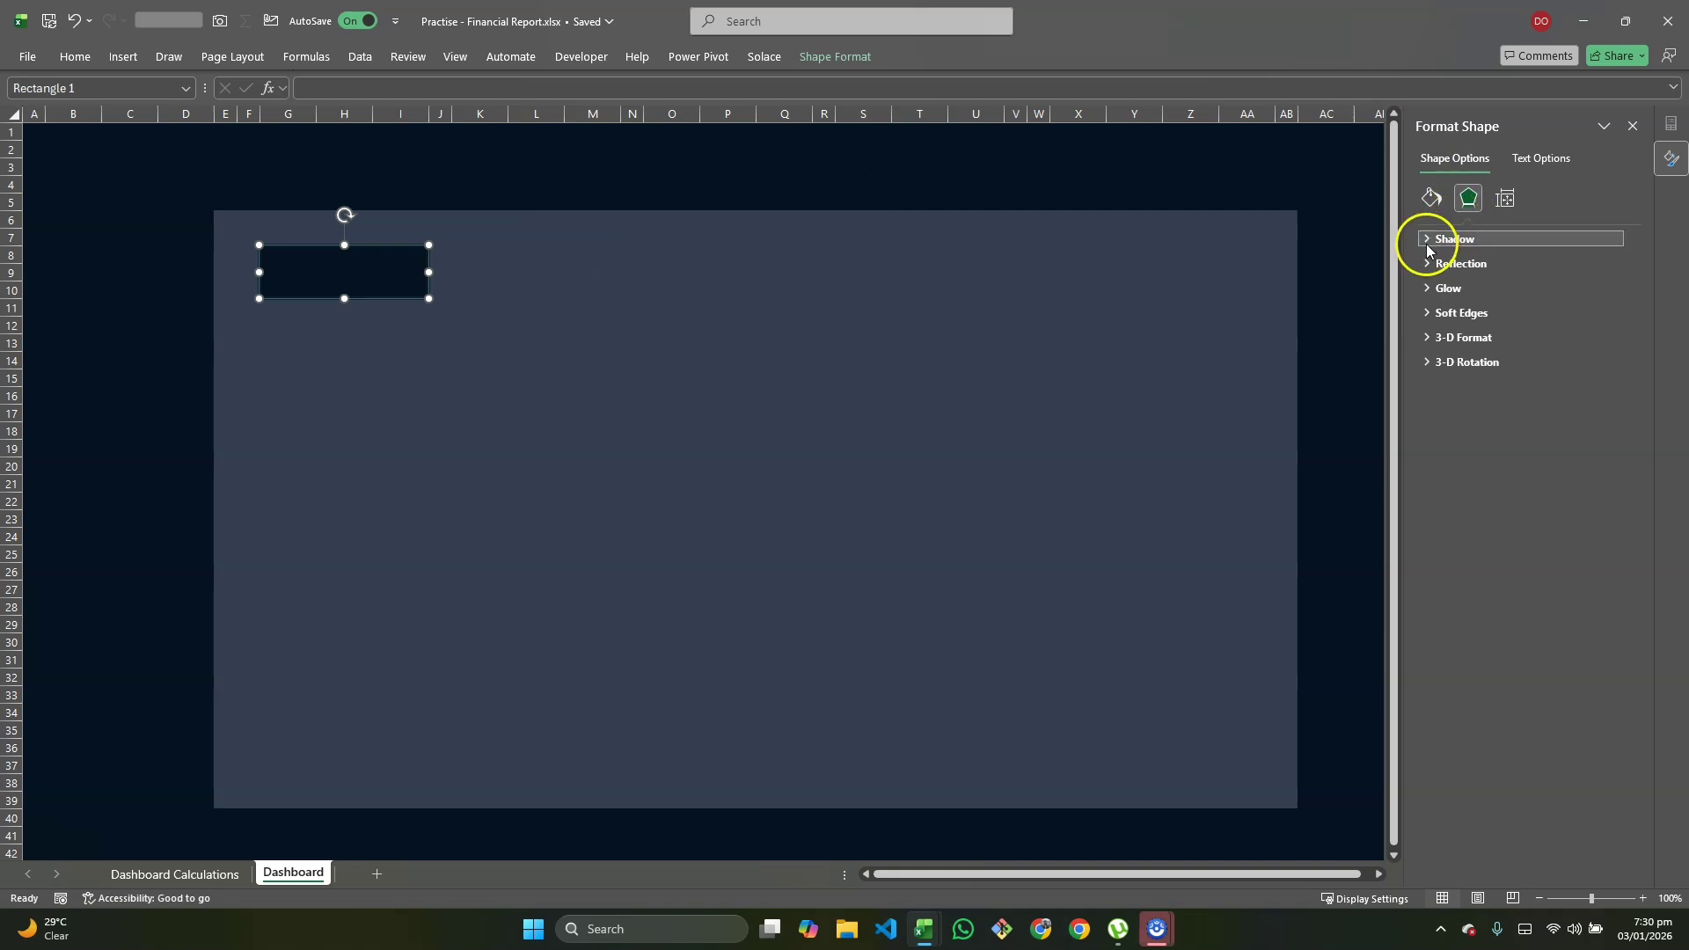
{"action": "left_click", "coordinate": [1616, 266]}
{"action": "left_click", "coordinate": [1569, 414]}
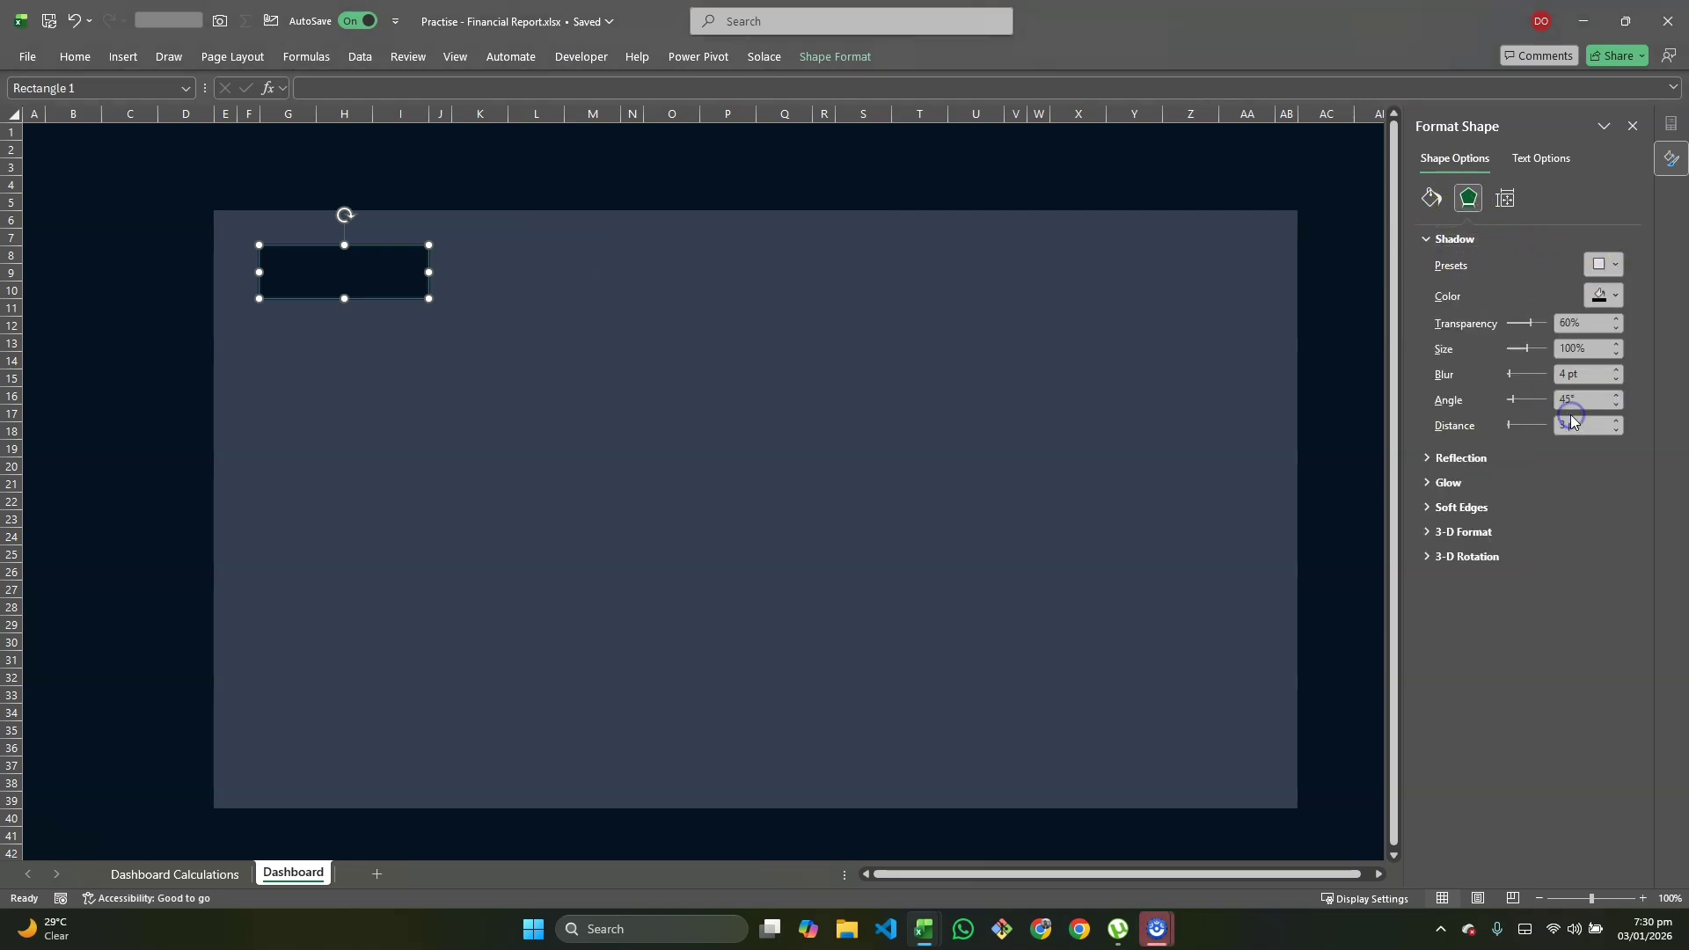
Step: Recolour the card's shadow to grey, with 0% transparency and a 3 pt blur
{"action": "left_click", "coordinate": [1616, 298]}
{"action": "left_click", "coordinate": [1526, 387]}
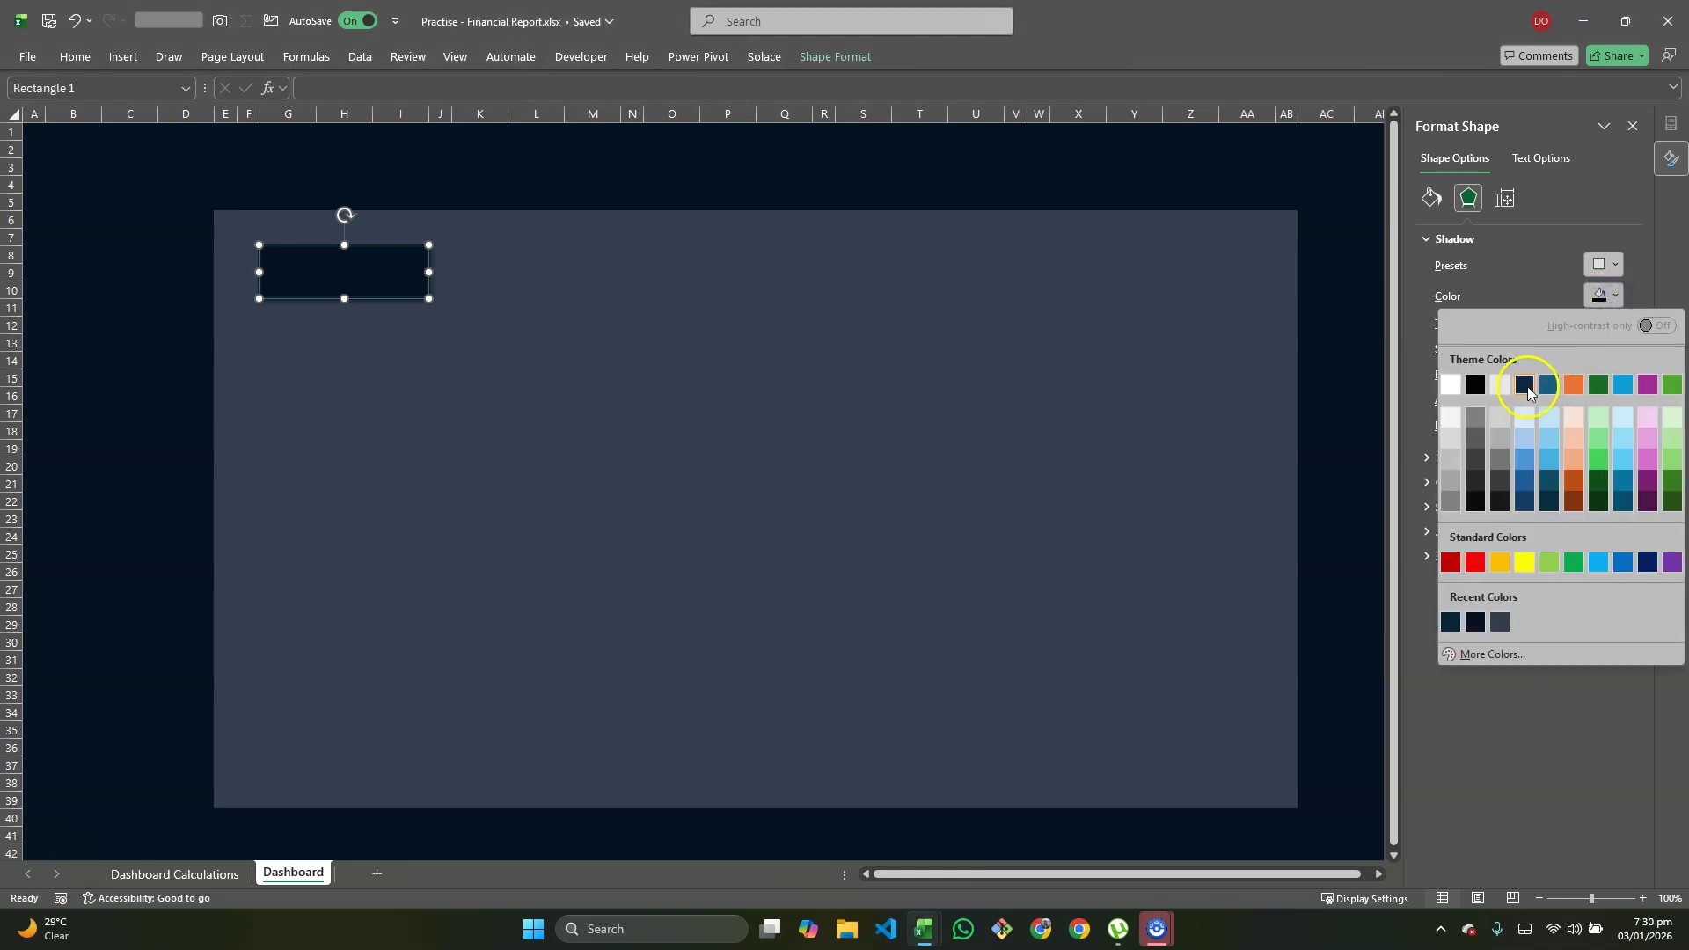
{"action": "left_click", "coordinate": [1451, 502]}
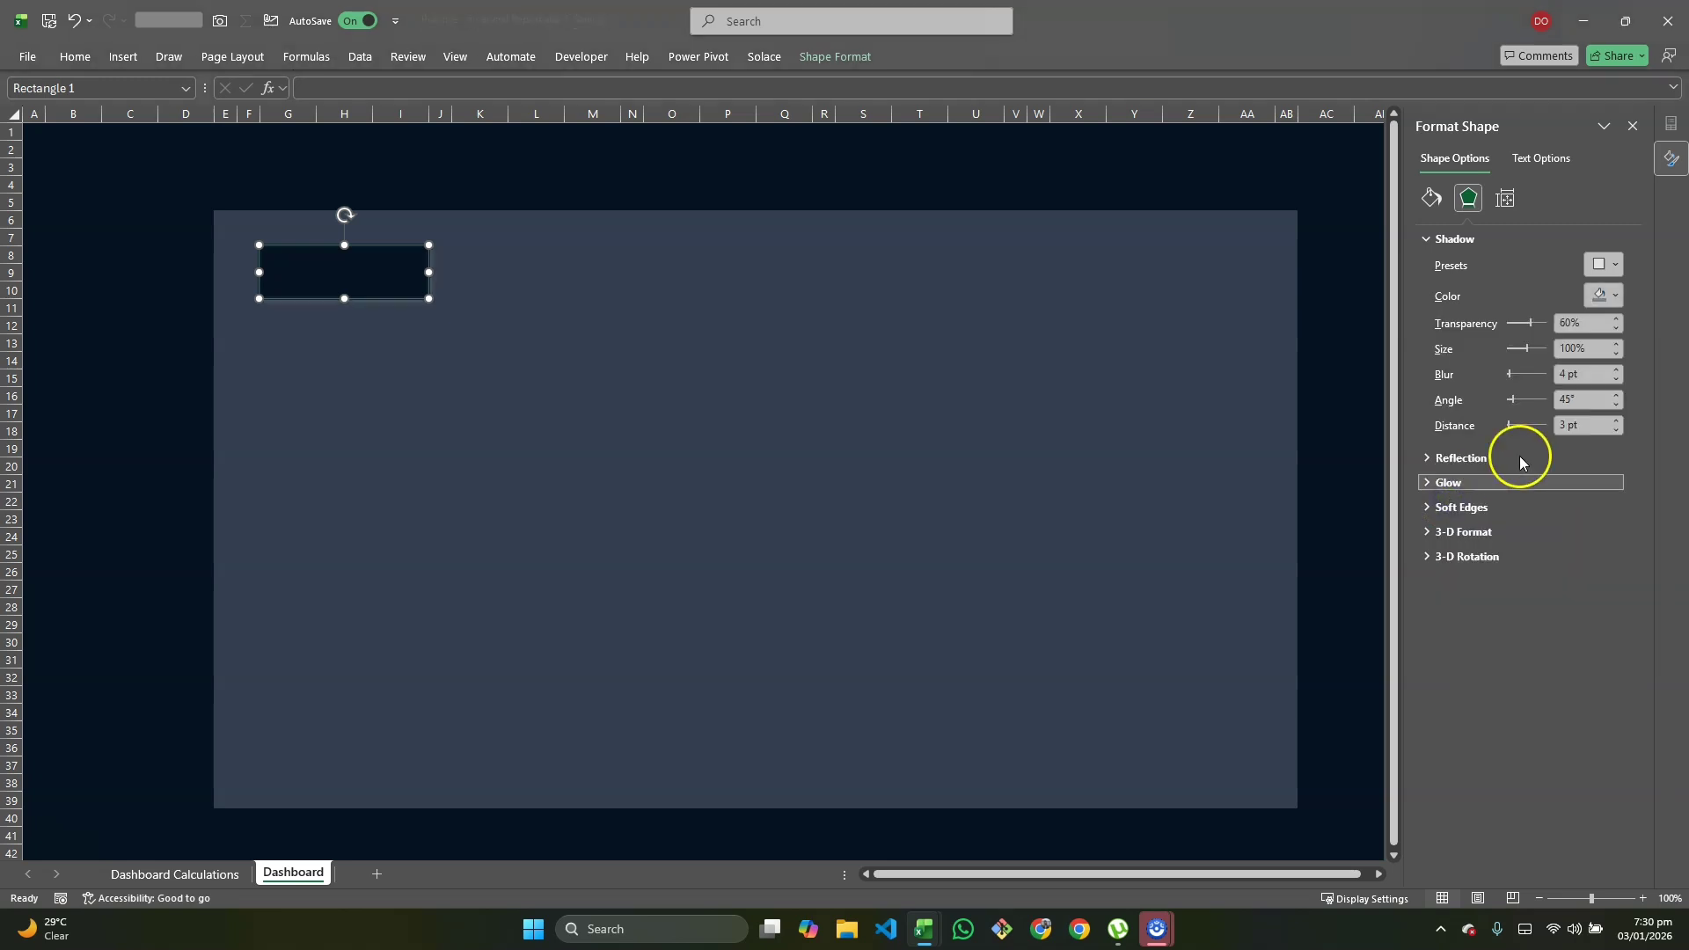
{"action": "left_click", "coordinate": [1614, 331]}
{"action": "type", "text": "0"}
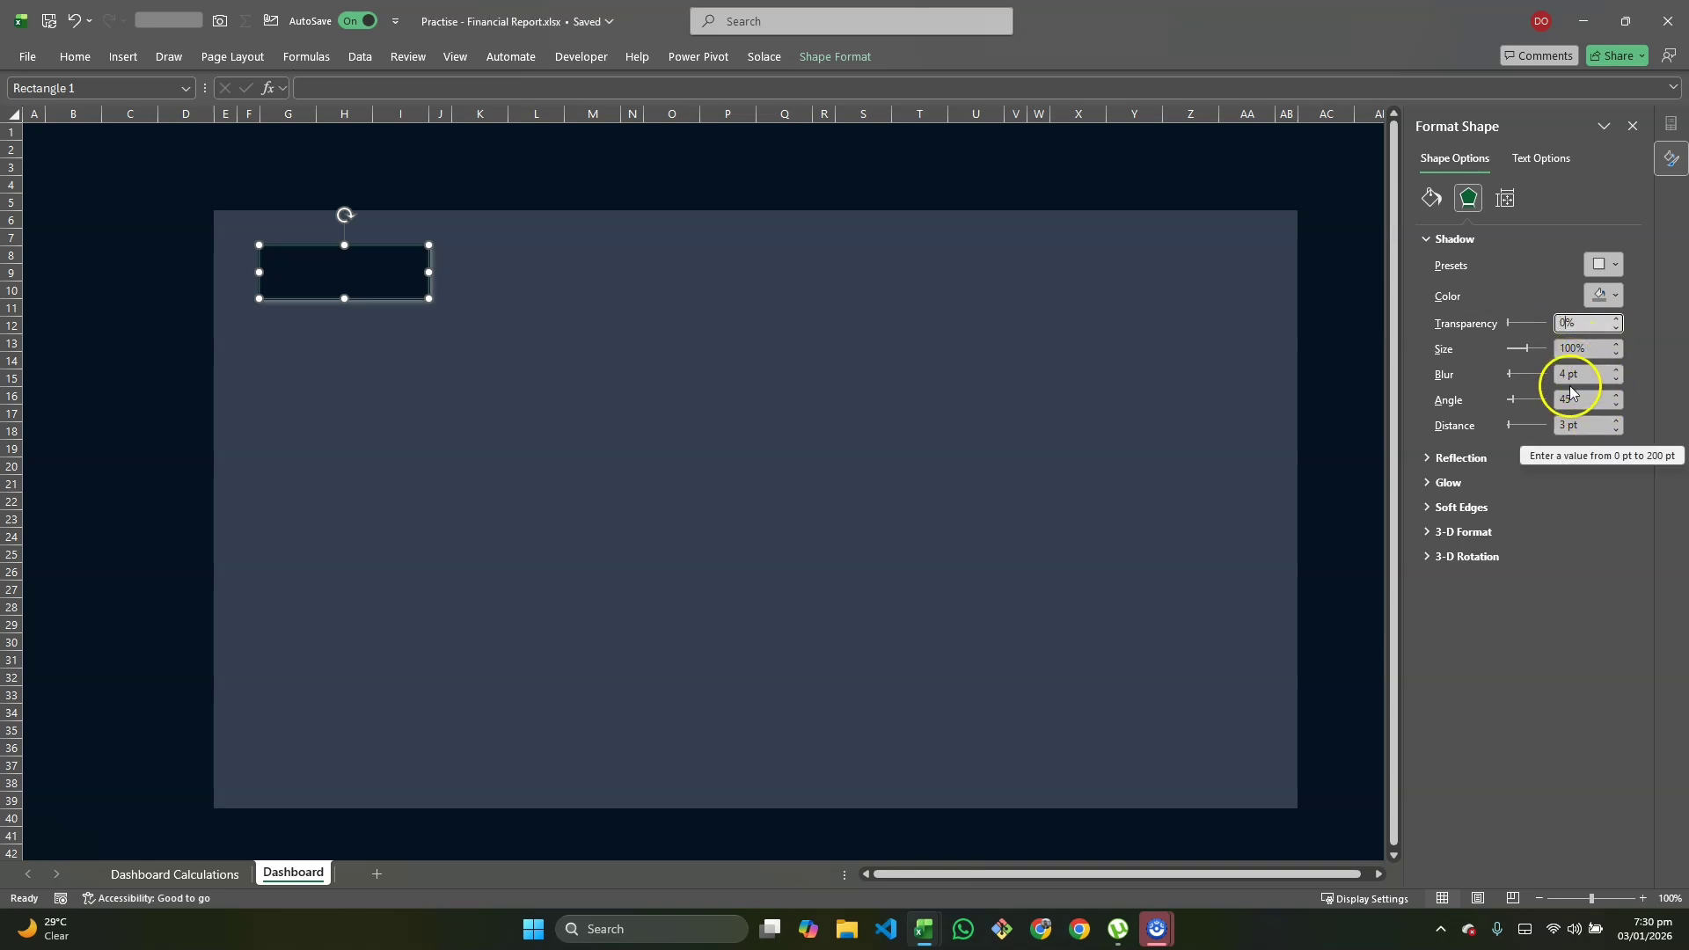
{"action": "left_click", "coordinate": [1615, 380]}
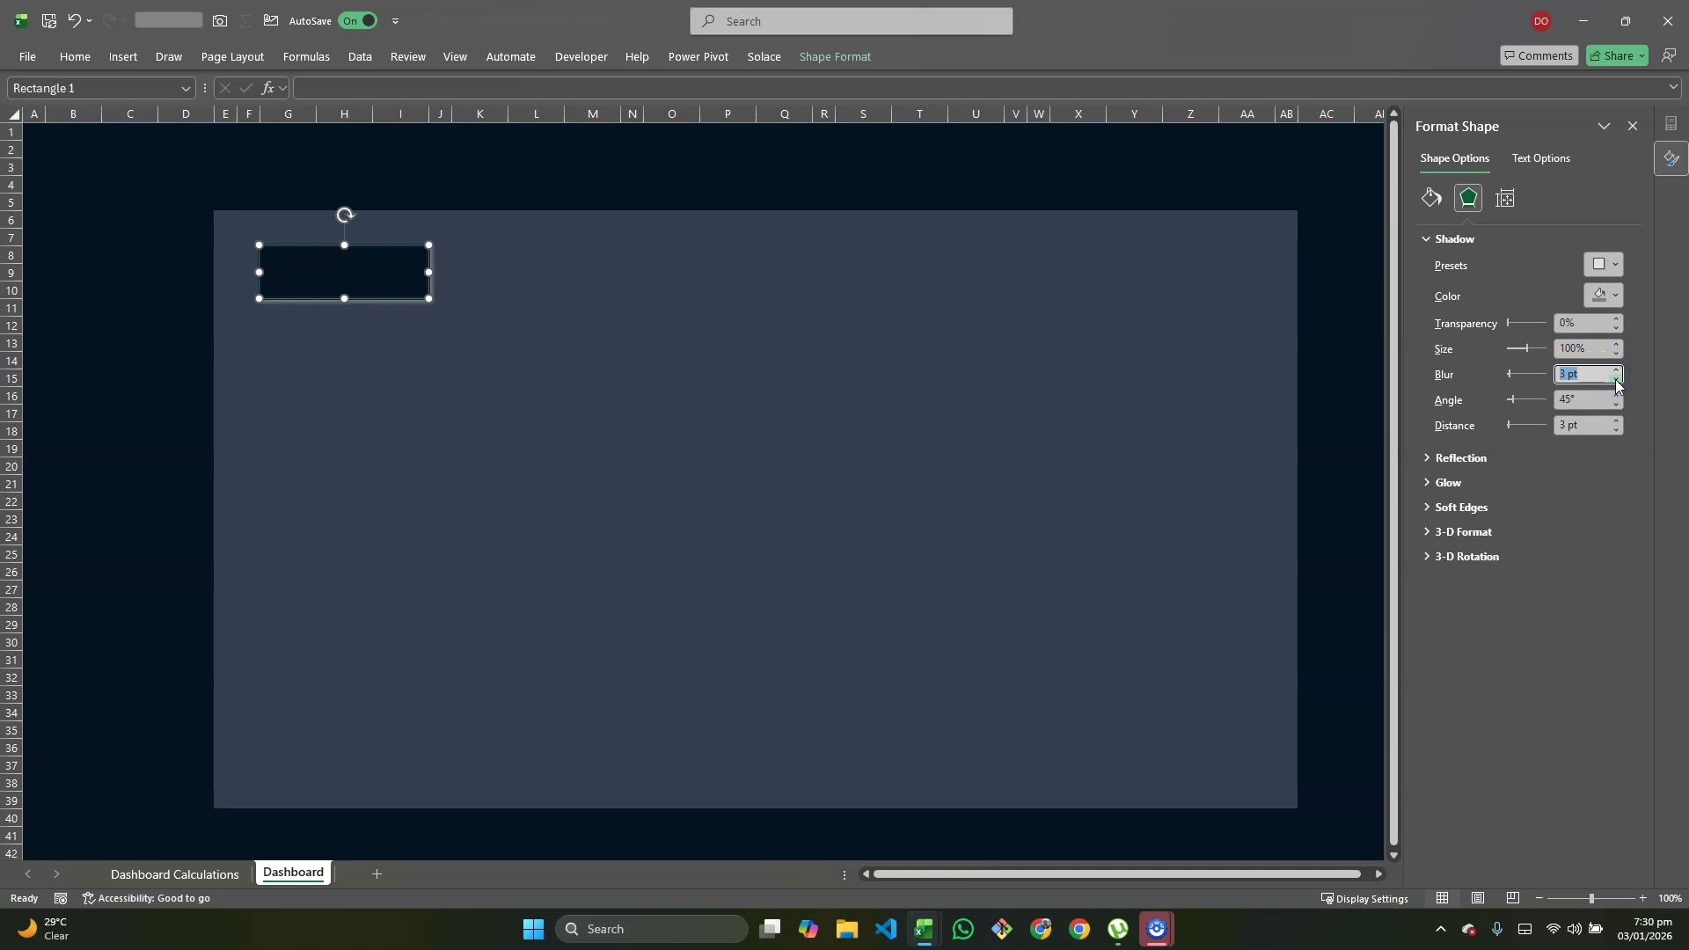
{"action": "left_click", "coordinate": [743, 393]}
{"action": "left_click", "coordinate": [651, 356]}
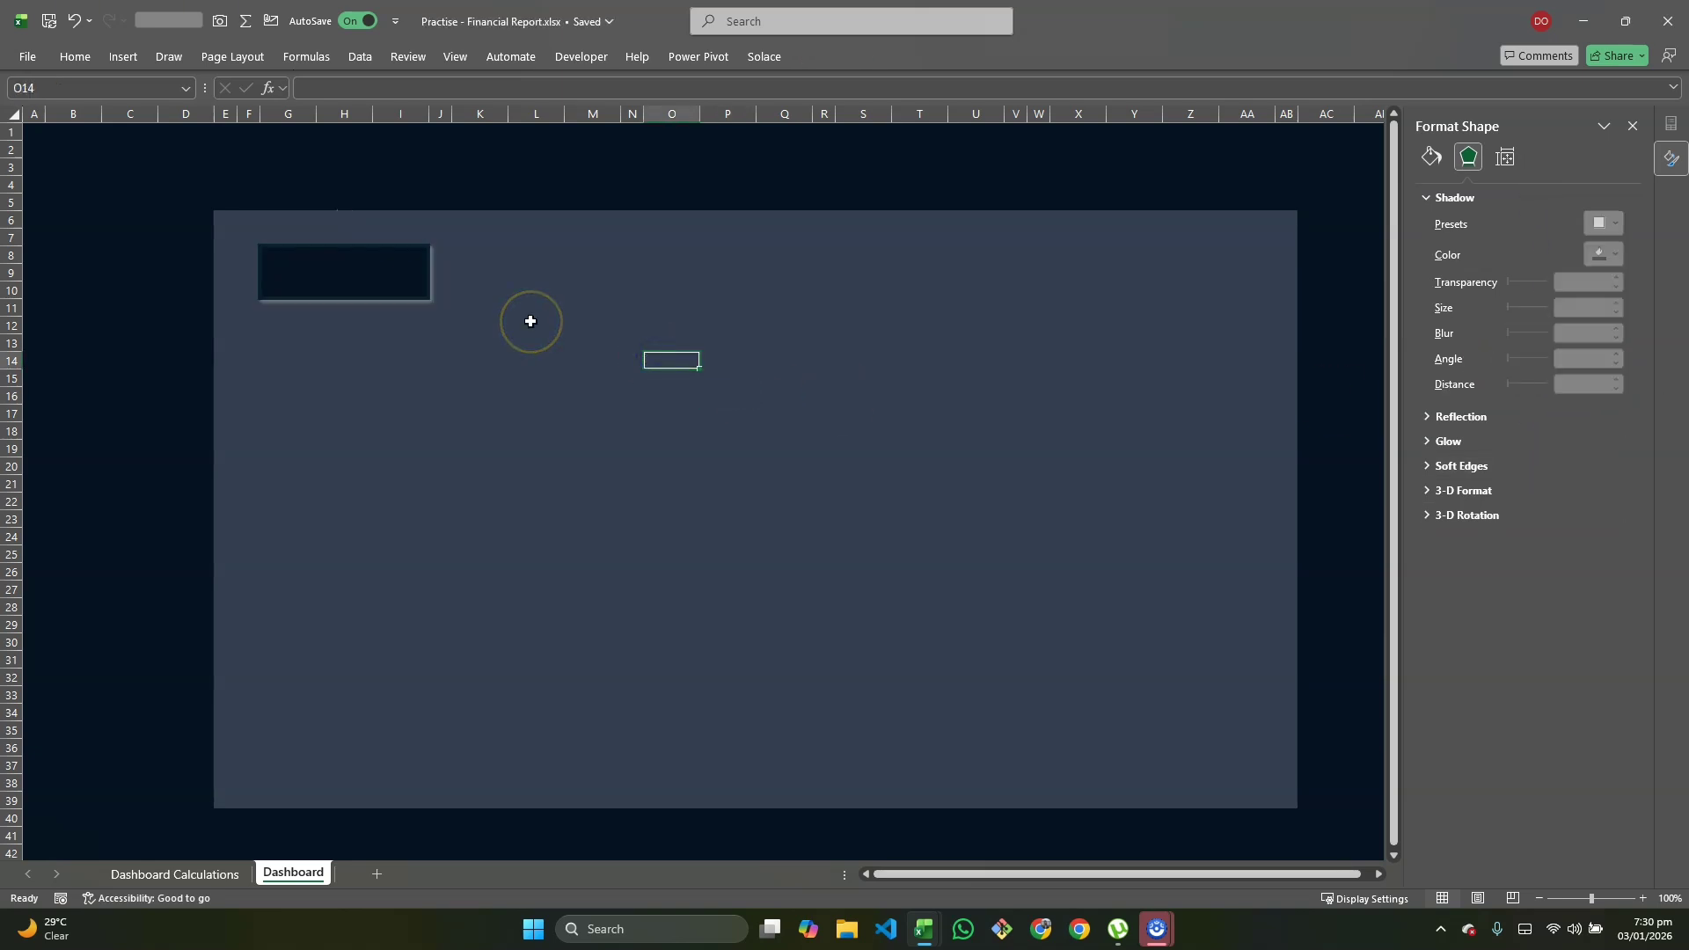
Step: Compare the practice card's look with the Income card on the finished dashboard, and reselect the practice card
{"action": "left_click", "coordinate": [426, 288]}
{"action": "left_click", "coordinate": [427, 315]}
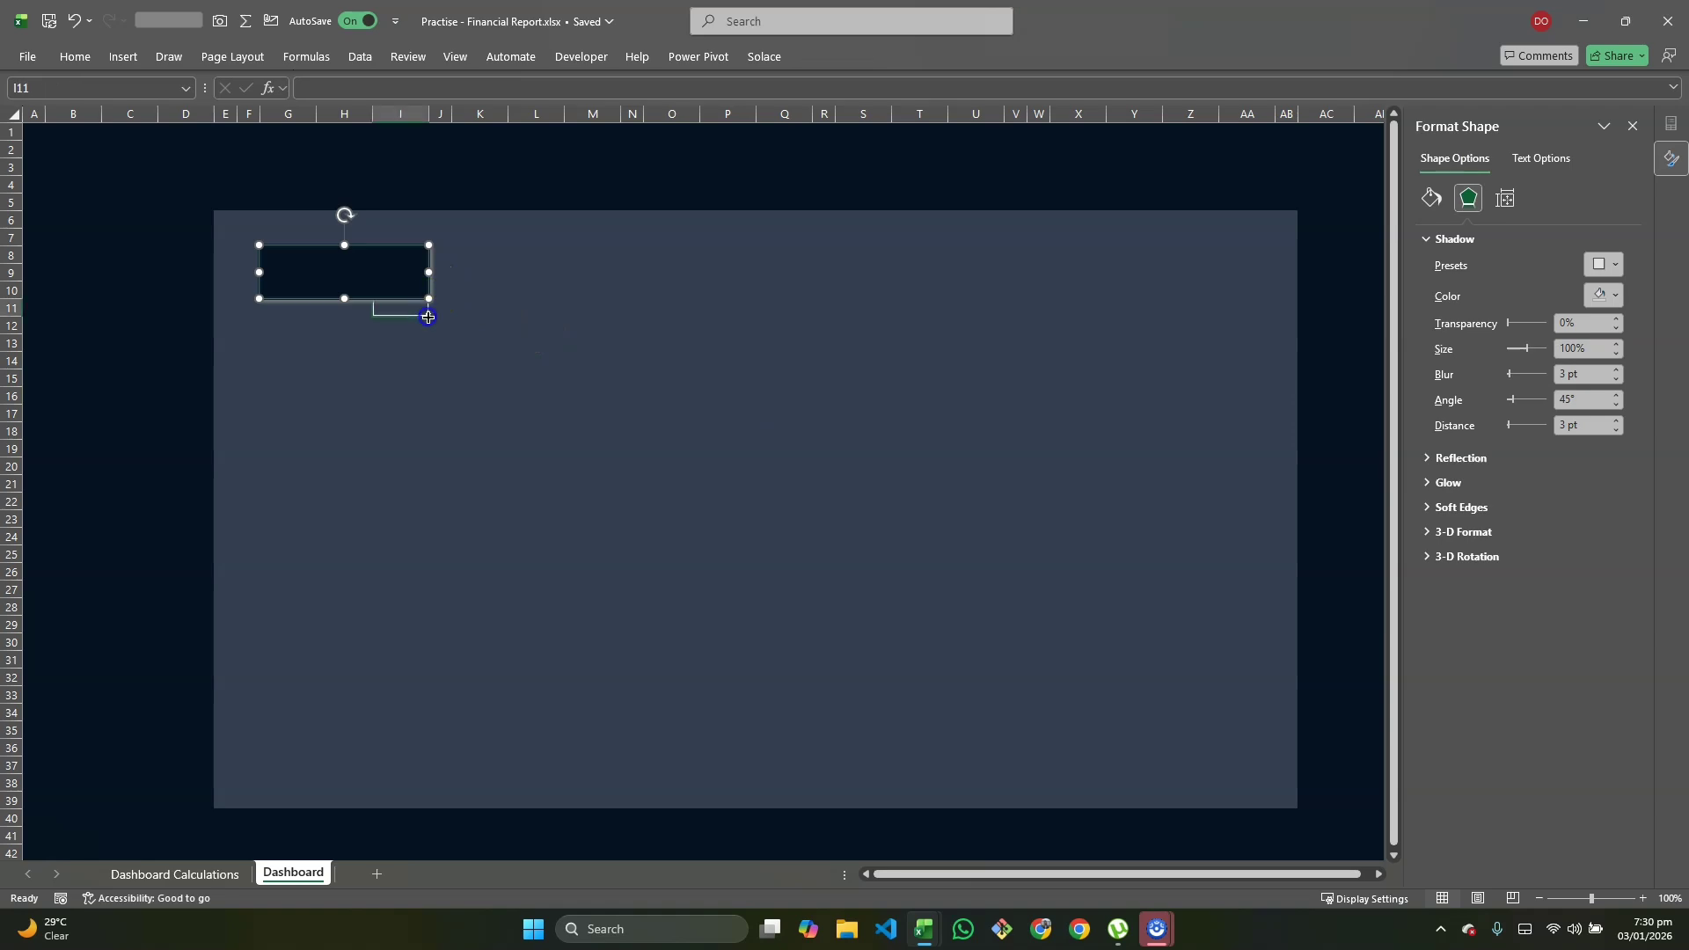
{"action": "left_click", "coordinate": [425, 293]}
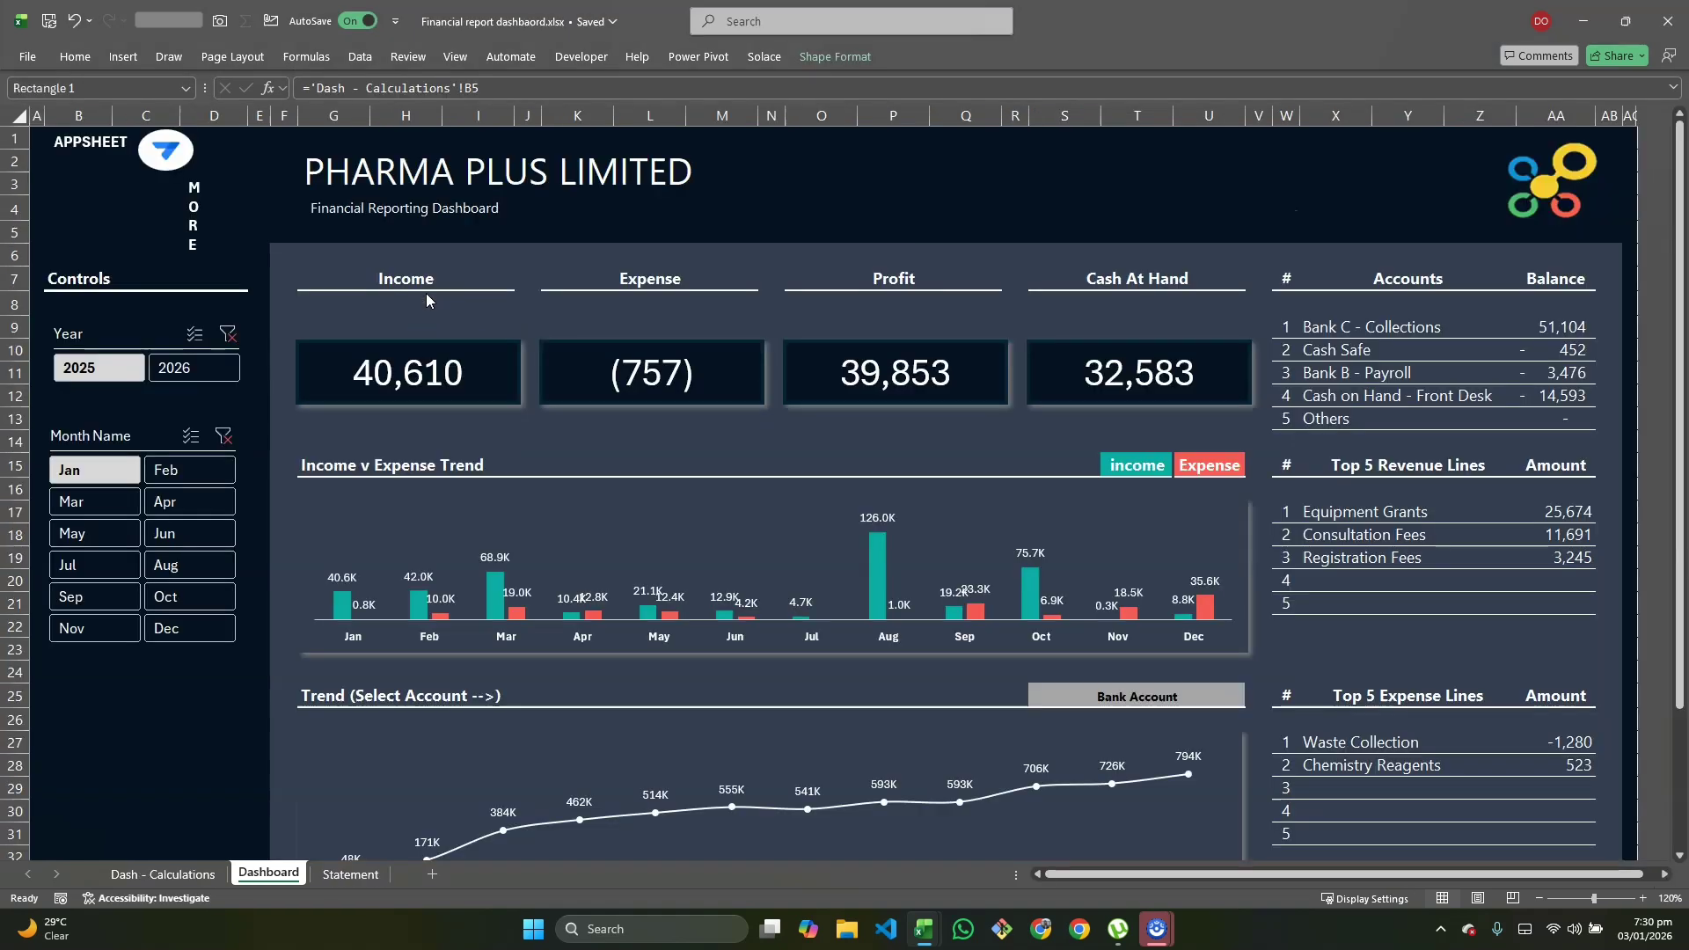
{"action": "left_click", "coordinate": [409, 373]}
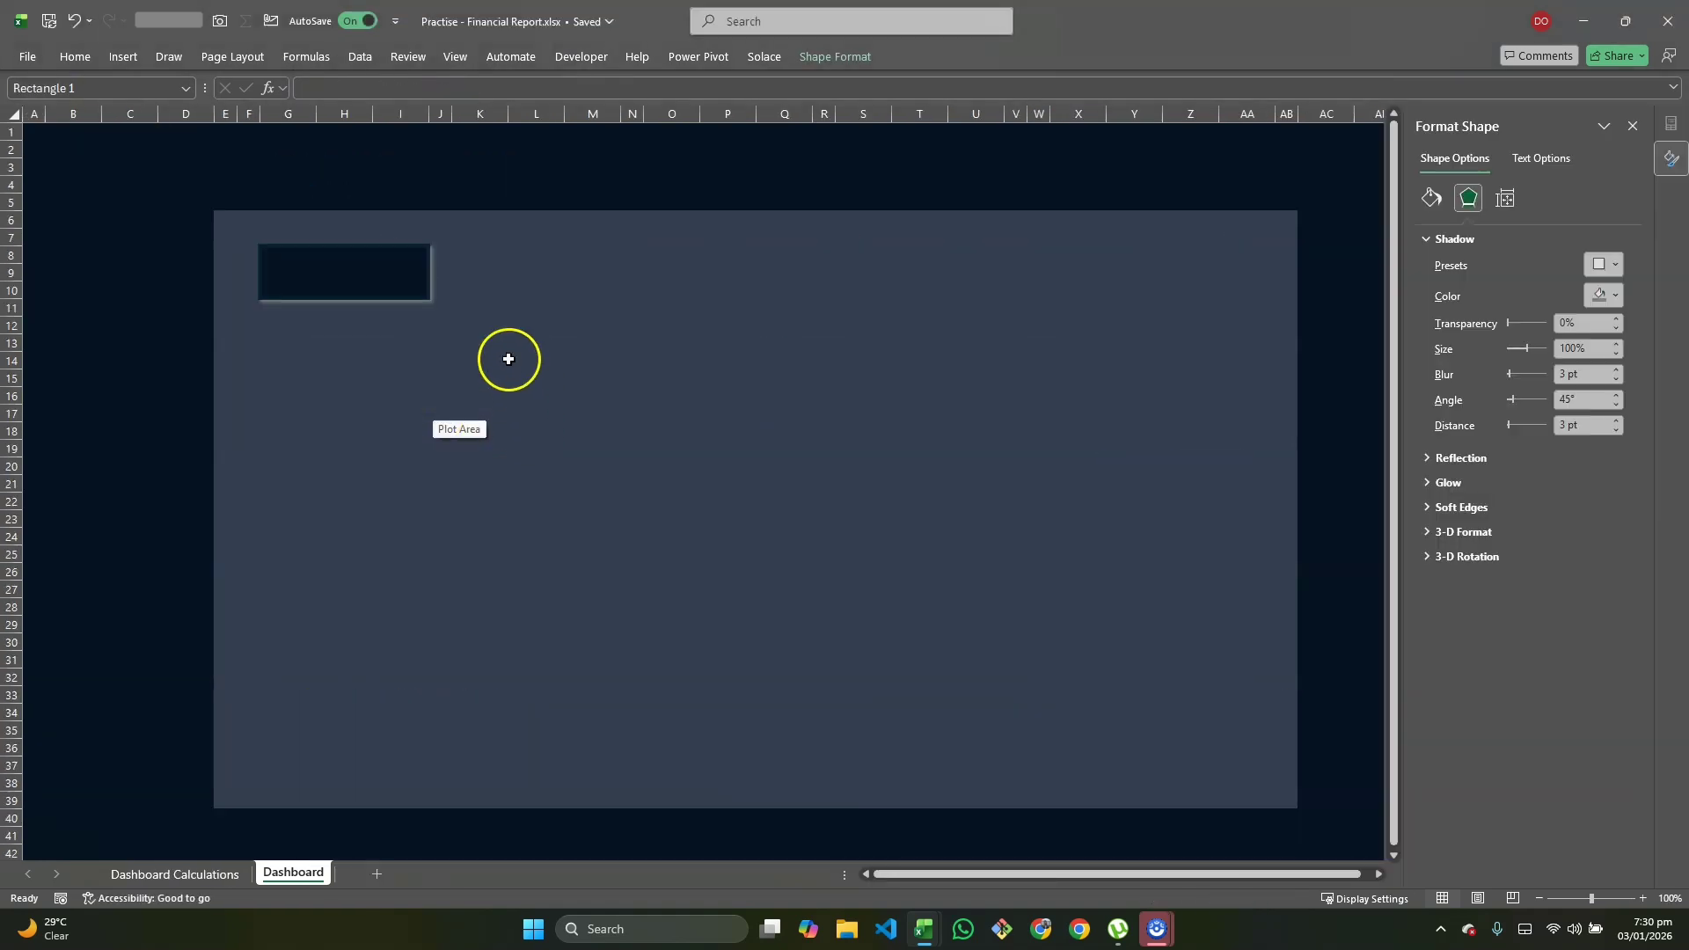
{"action": "left_click", "coordinate": [414, 296]}
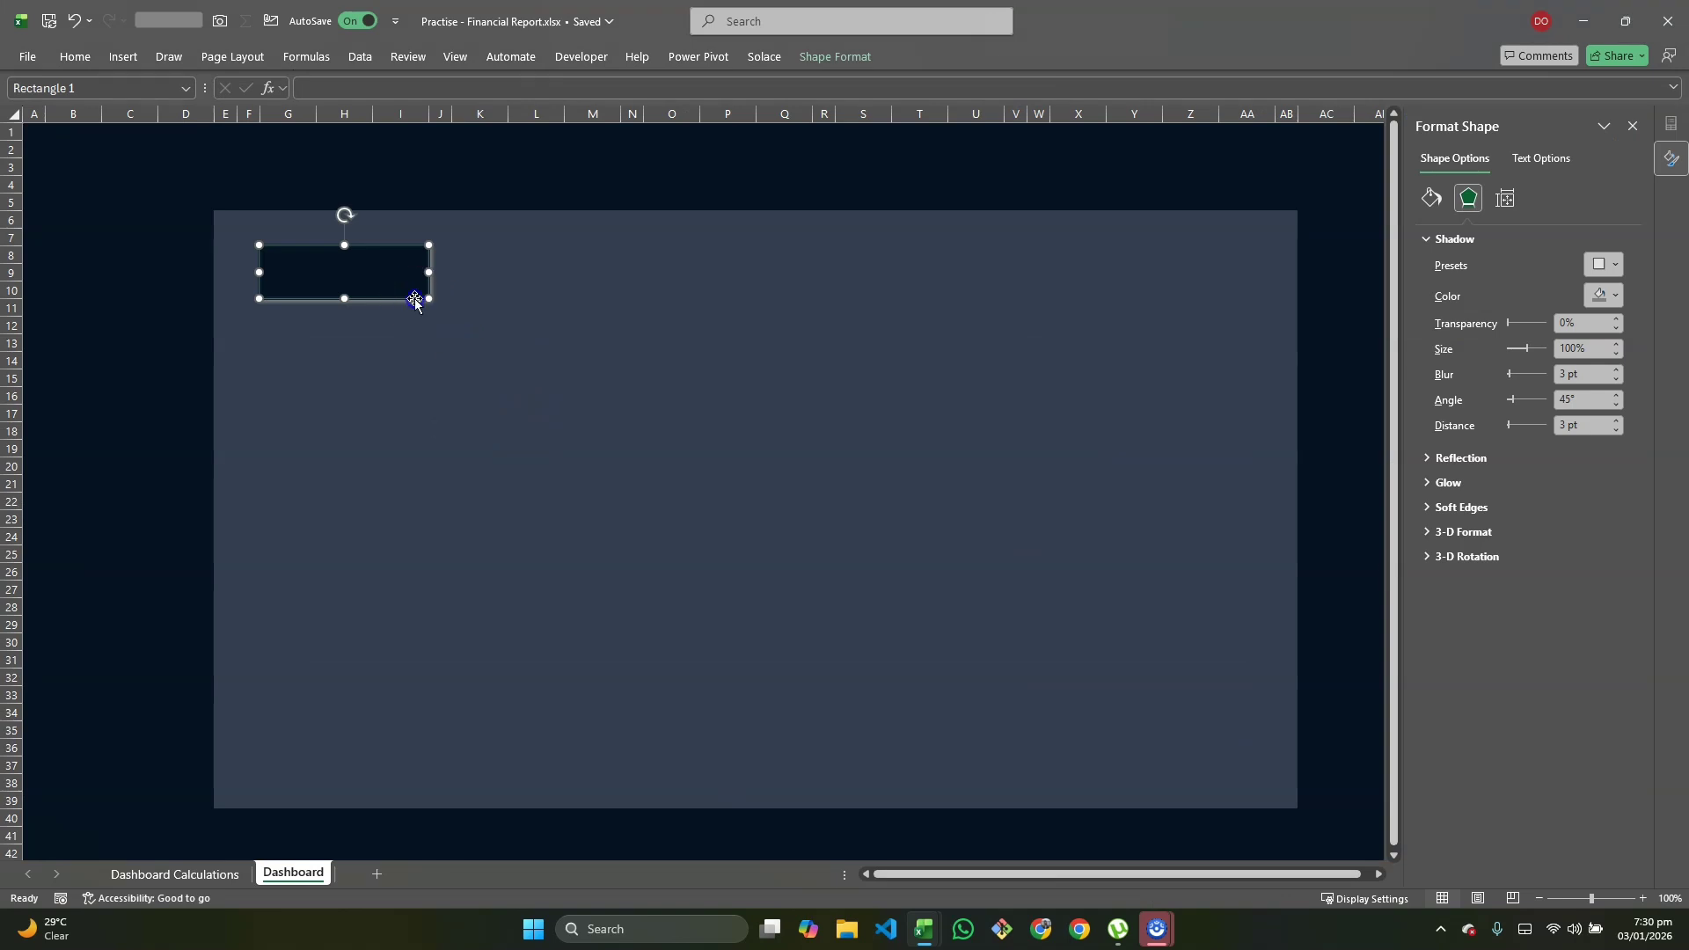
Step: Nudge the card rectangle down slightly to leave row 7 clear above it
{"action": "left_click", "coordinate": [280, 229]}
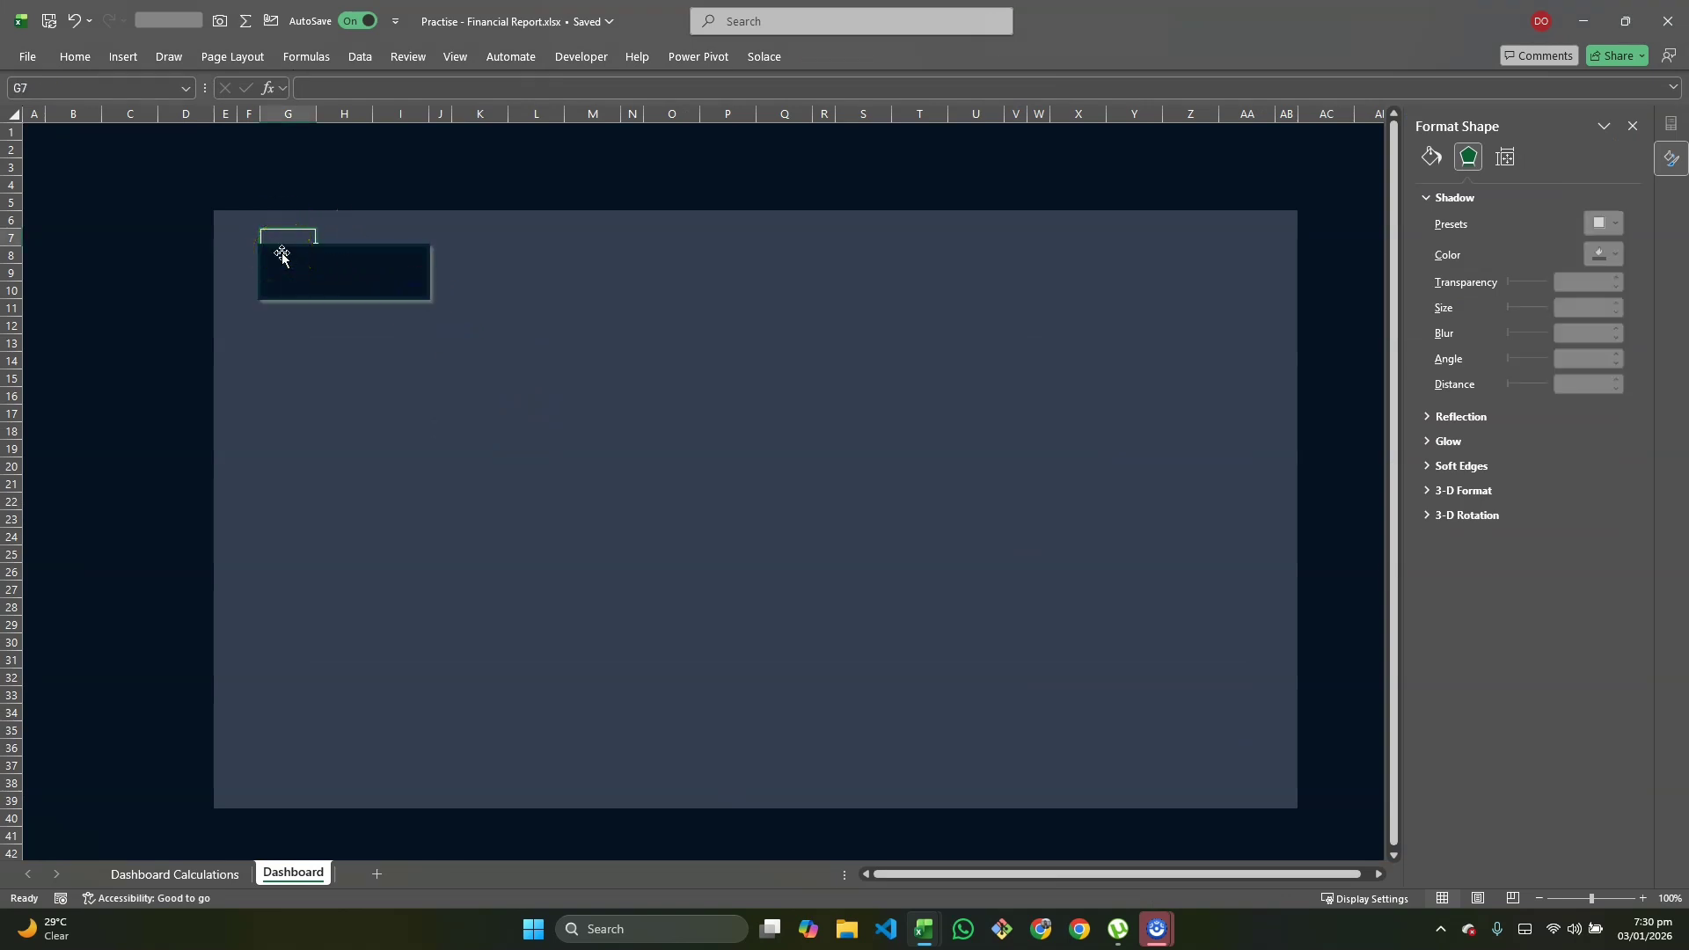
{"action": "left_click", "coordinate": [281, 253]}
{"action": "key", "text": "Down"}
{"action": "key", "text": "Down"}
{"action": "key", "text": "Down"}
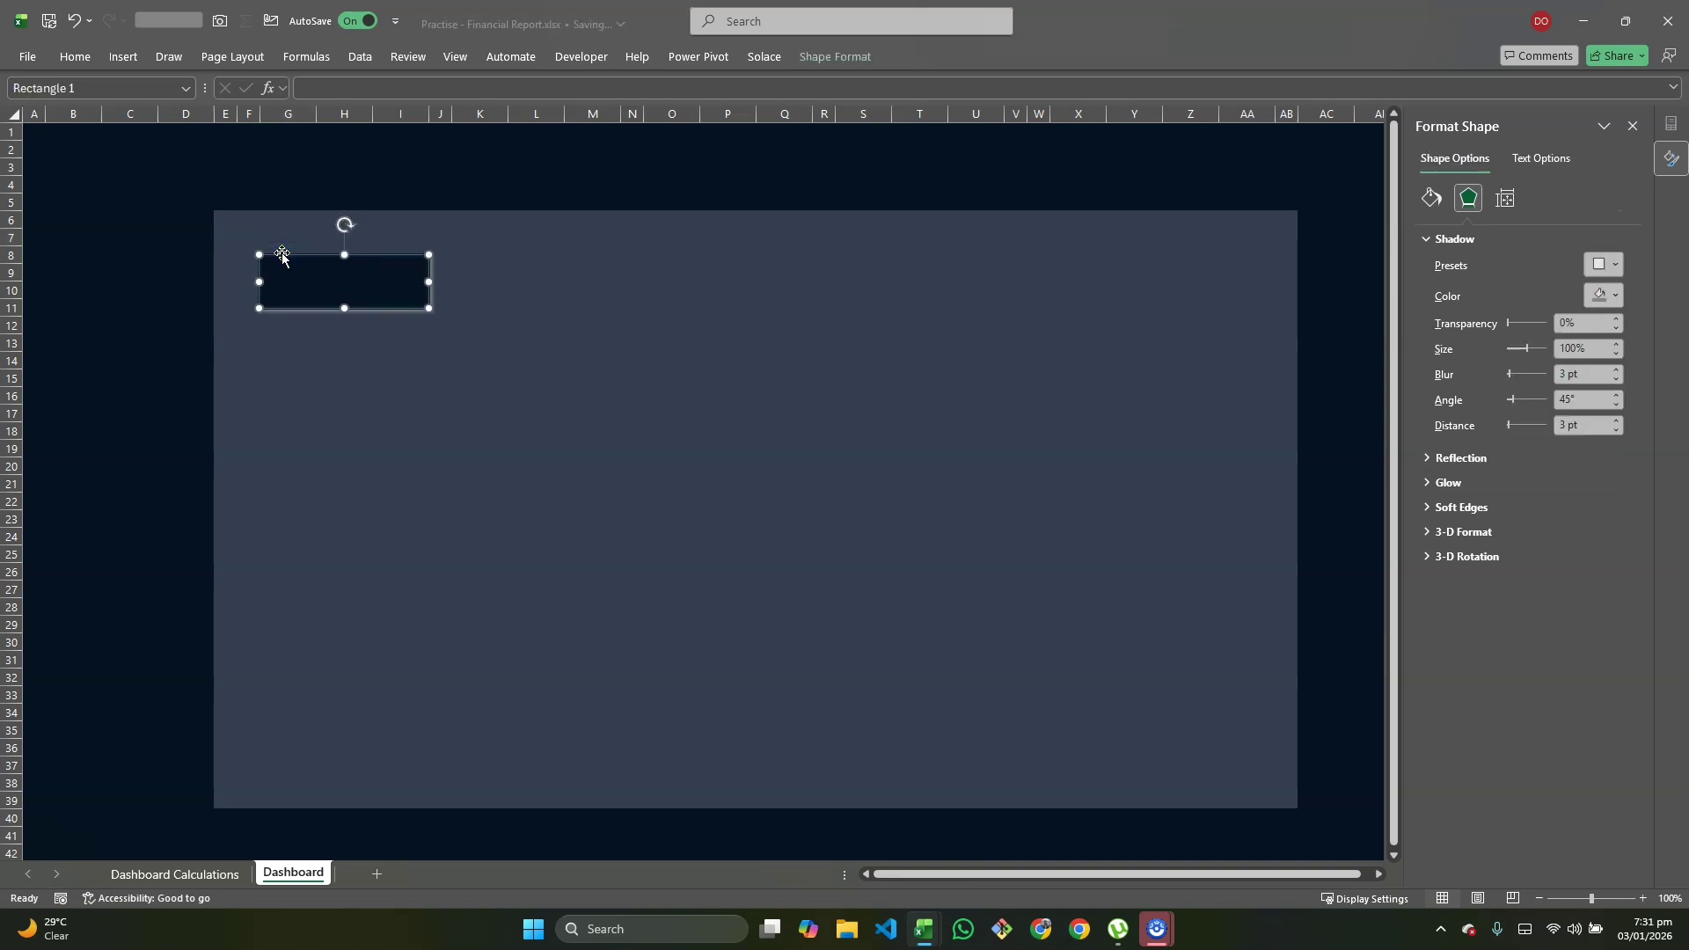
Step: Give cells G7:I7 above the card a medium-weight solid white bottom border
{"action": "left_click", "coordinate": [280, 240]}
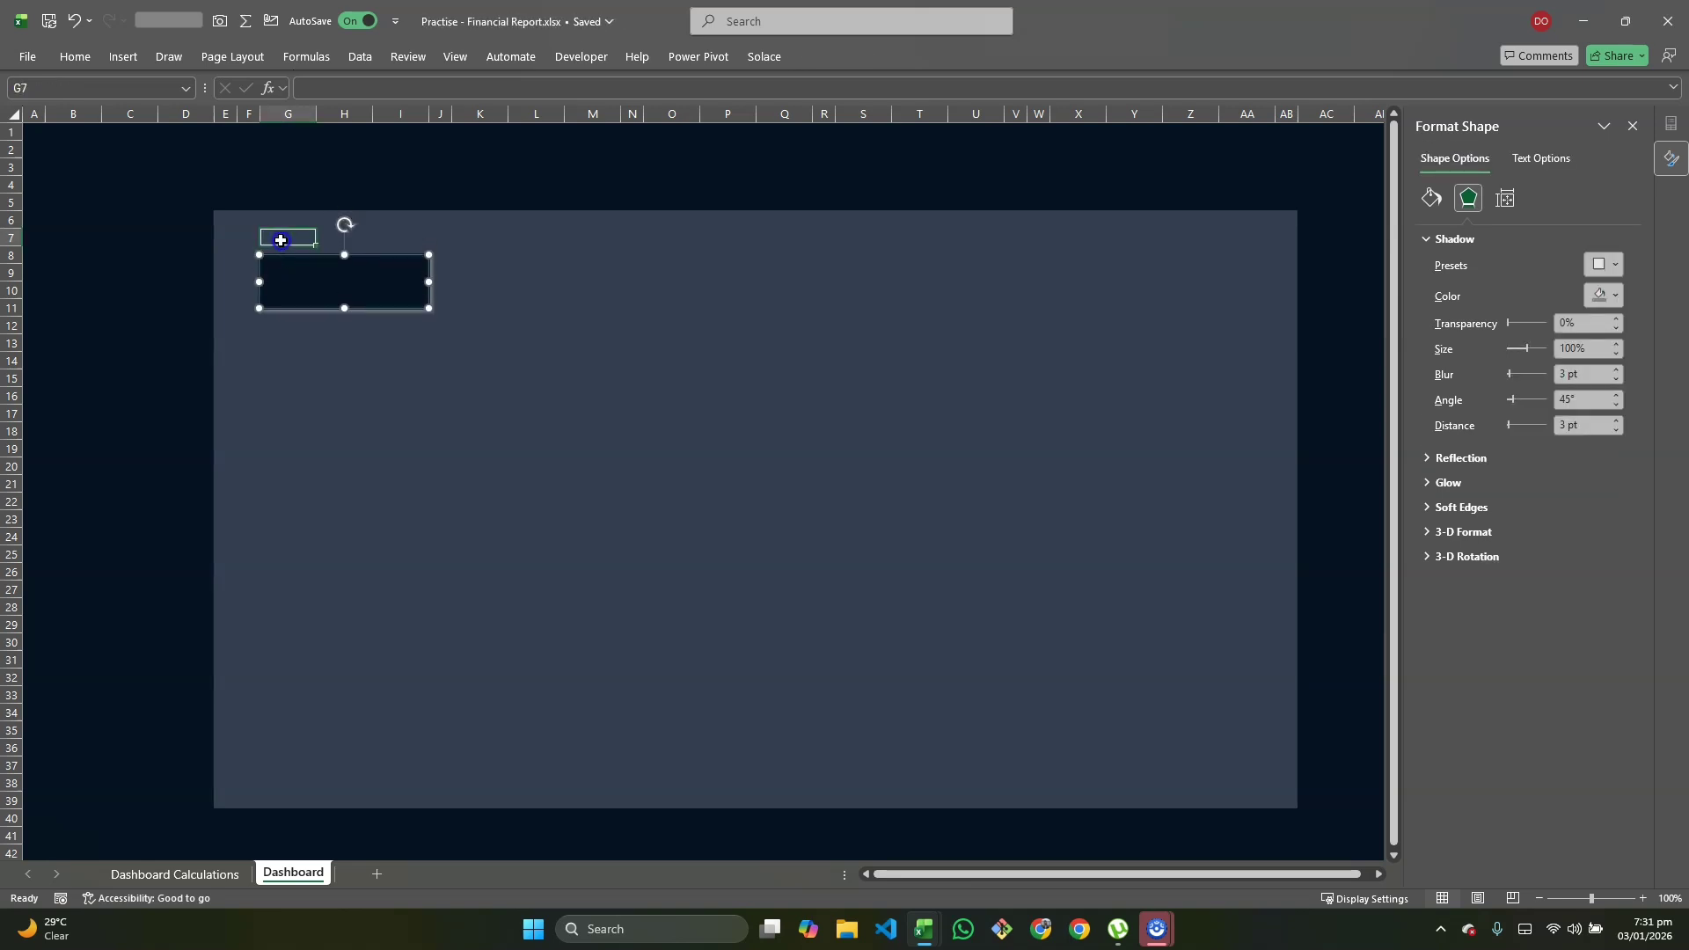
{"action": "key", "text": "shift+Right"}
{"action": "key", "text": "shift+Right"}
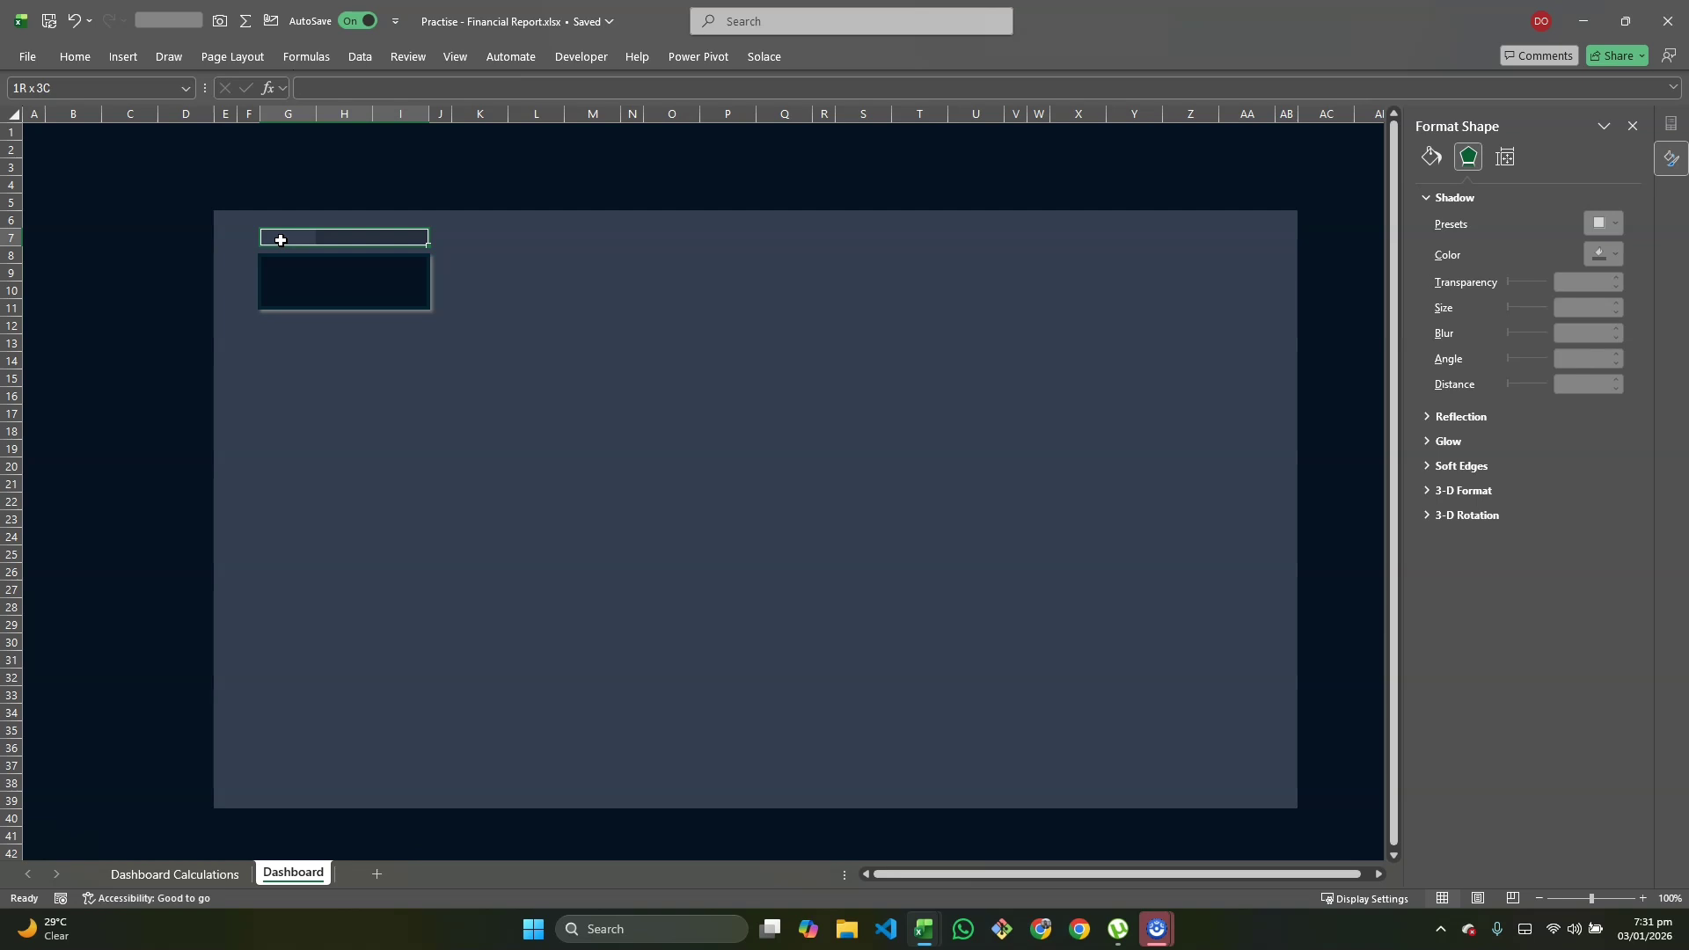
{"action": "key", "text": "ctrl+1"}
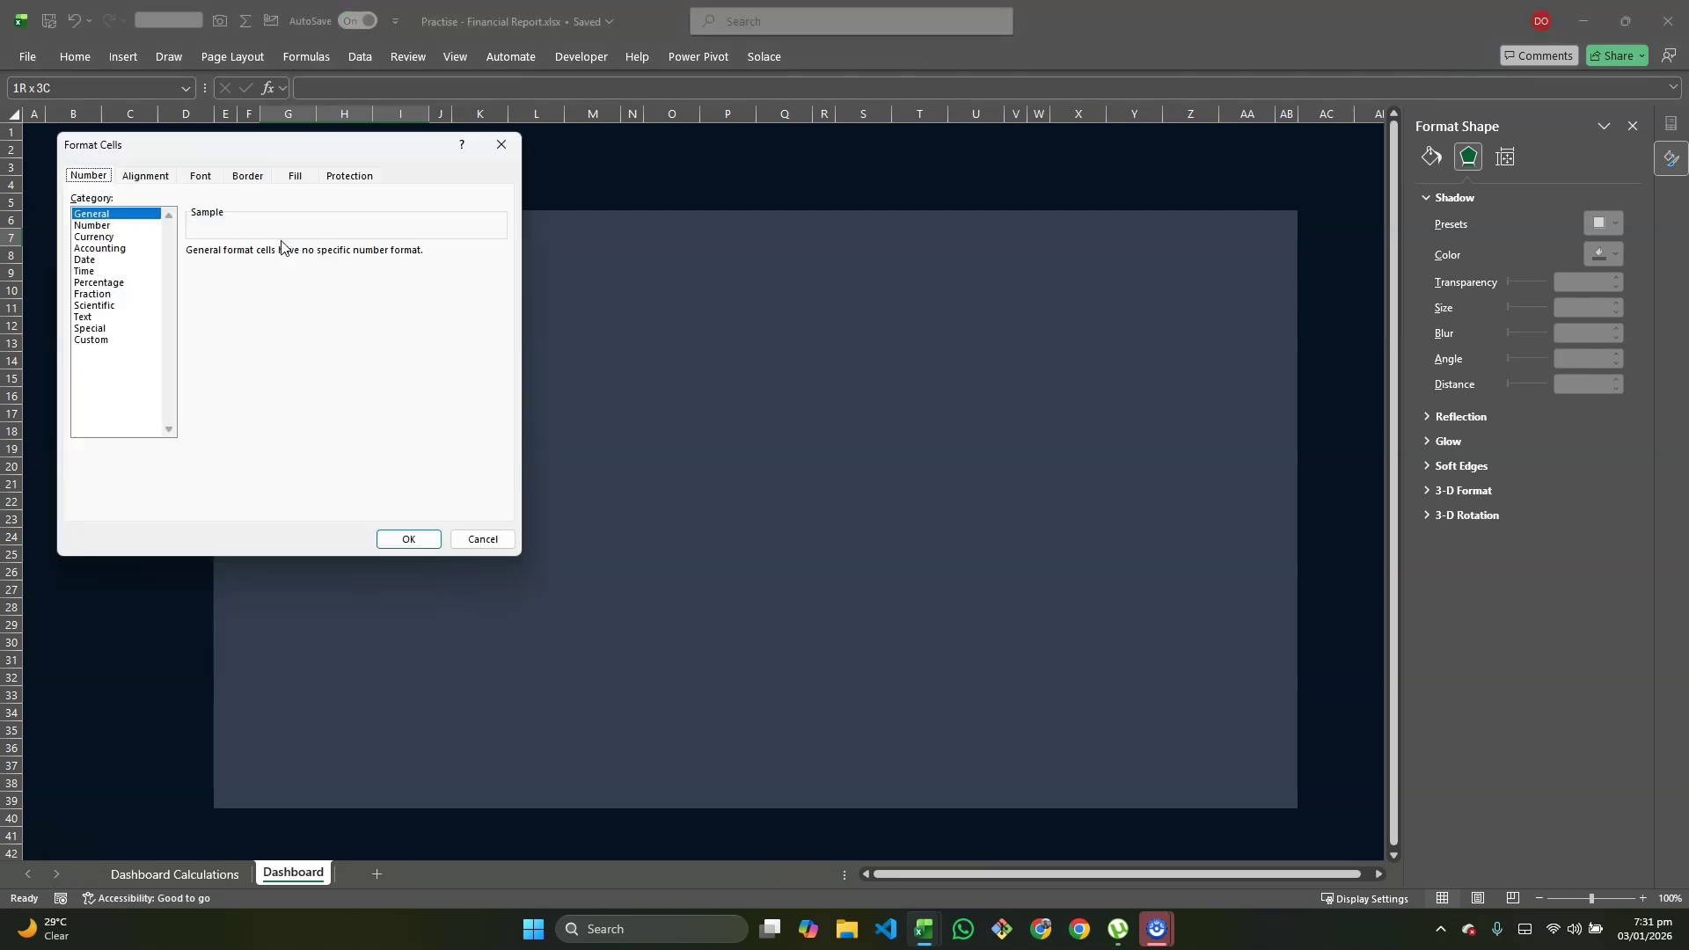
{"action": "left_click", "coordinate": [294, 177]}
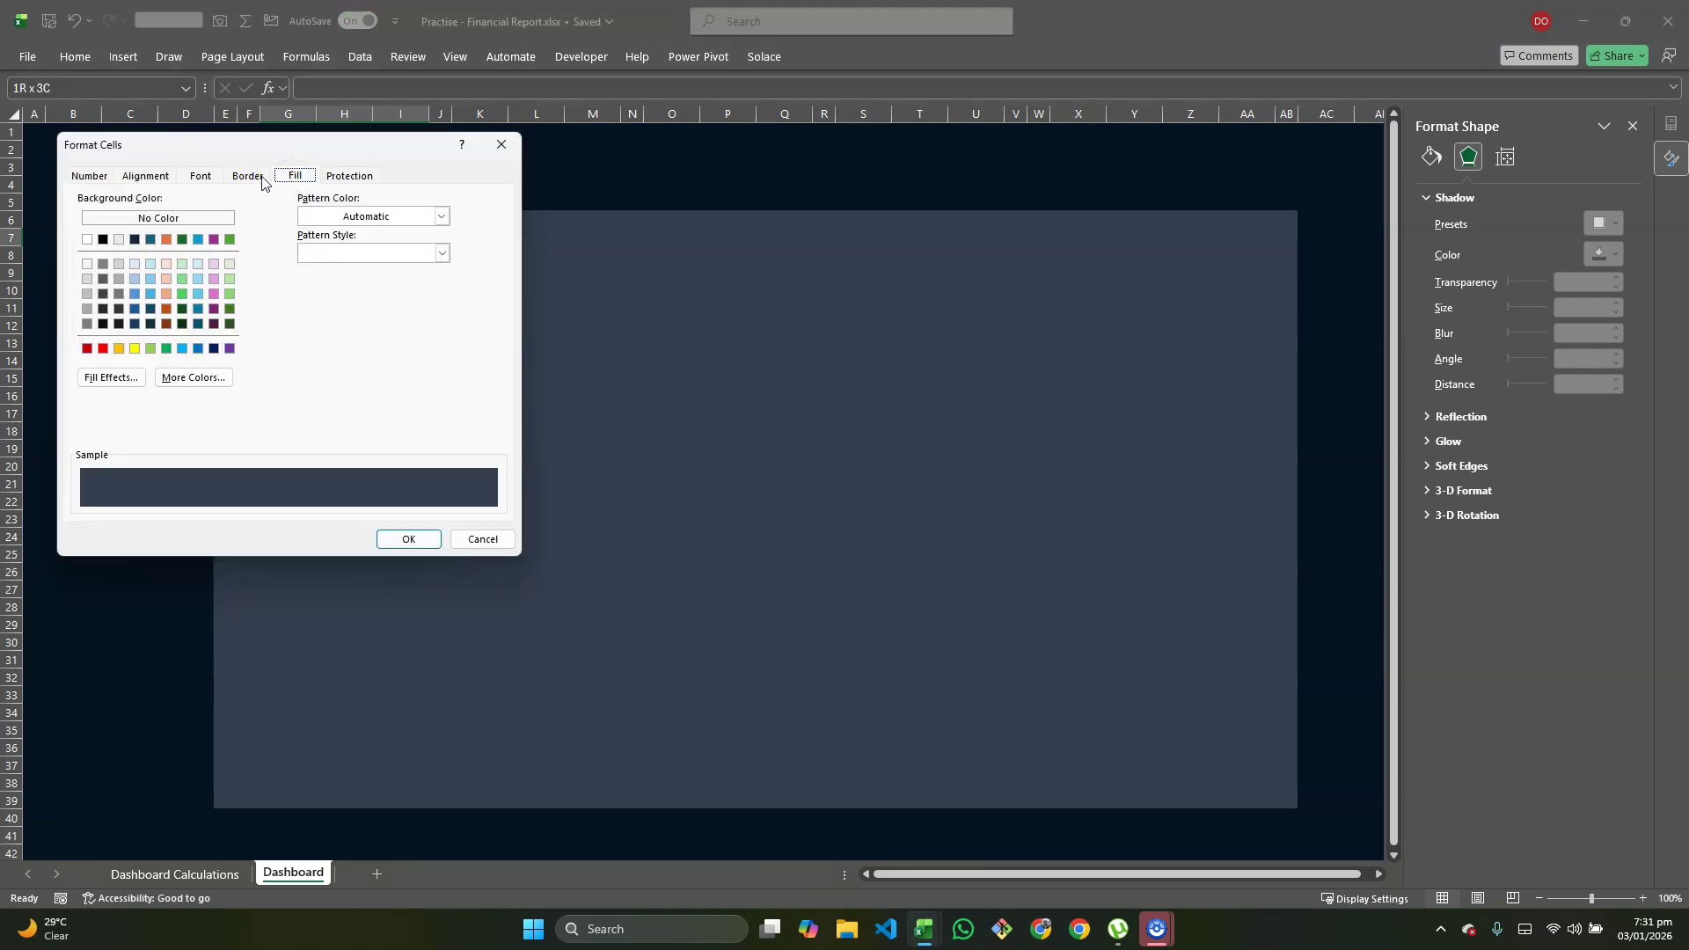
{"action": "left_click", "coordinate": [248, 175]}
{"action": "left_click", "coordinate": [154, 302]}
{"action": "left_click", "coordinate": [154, 292]}
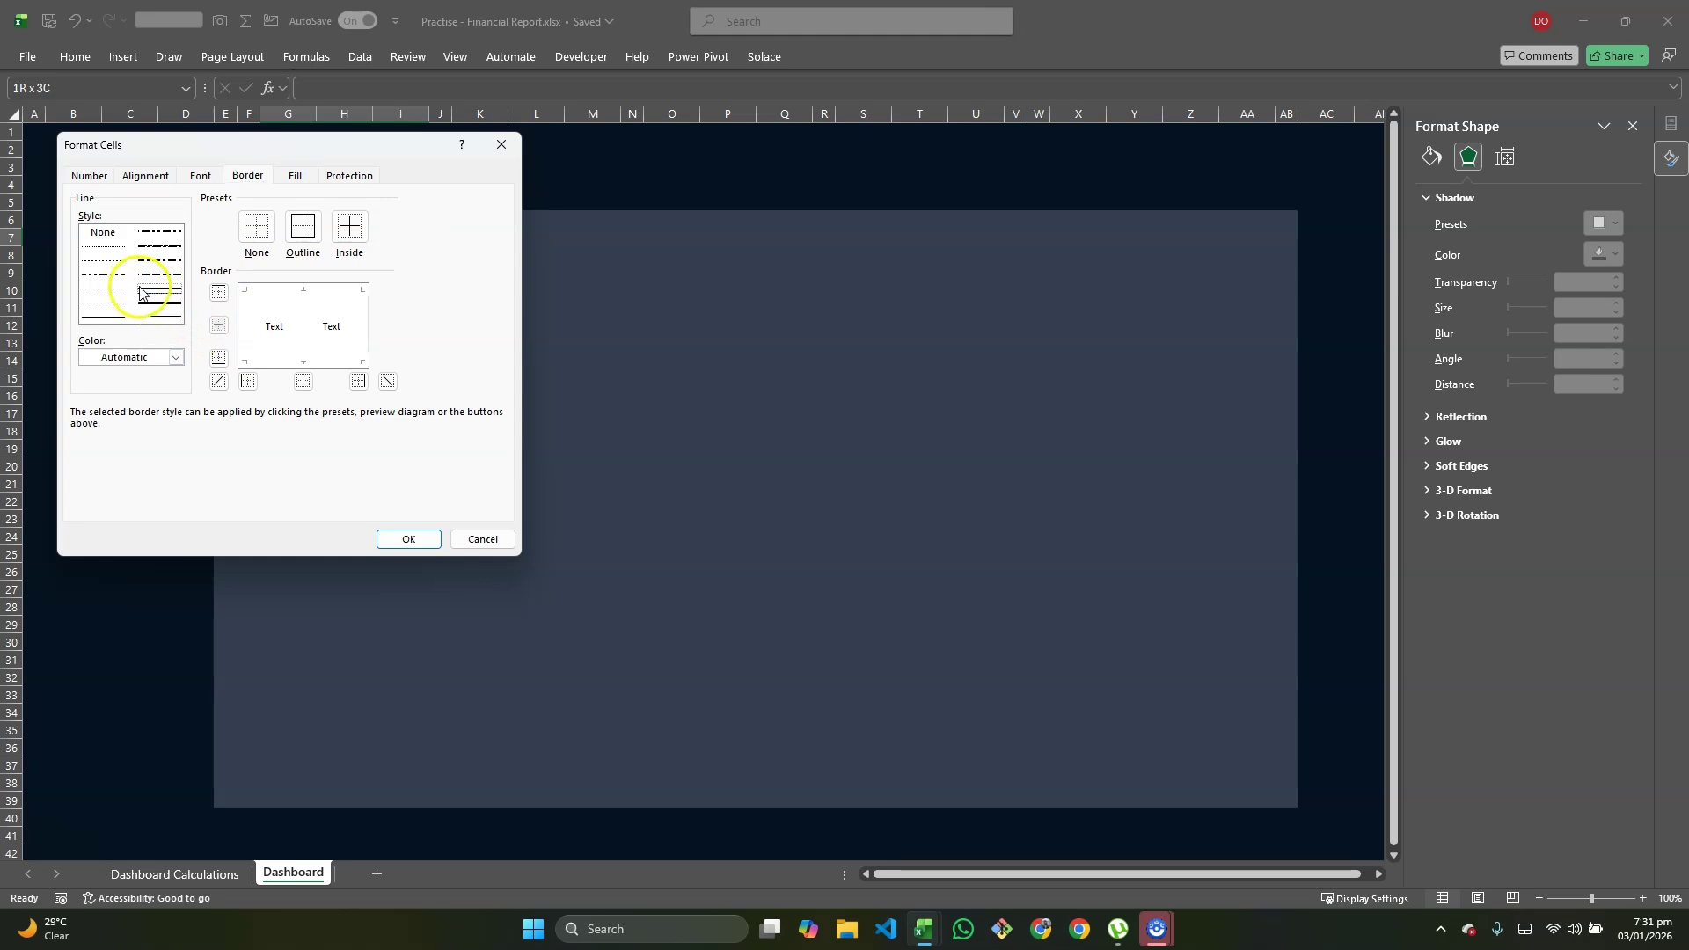
{"action": "left_click", "coordinate": [150, 287]}
{"action": "left_click", "coordinate": [256, 227]}
{"action": "left_click", "coordinate": [176, 357]}
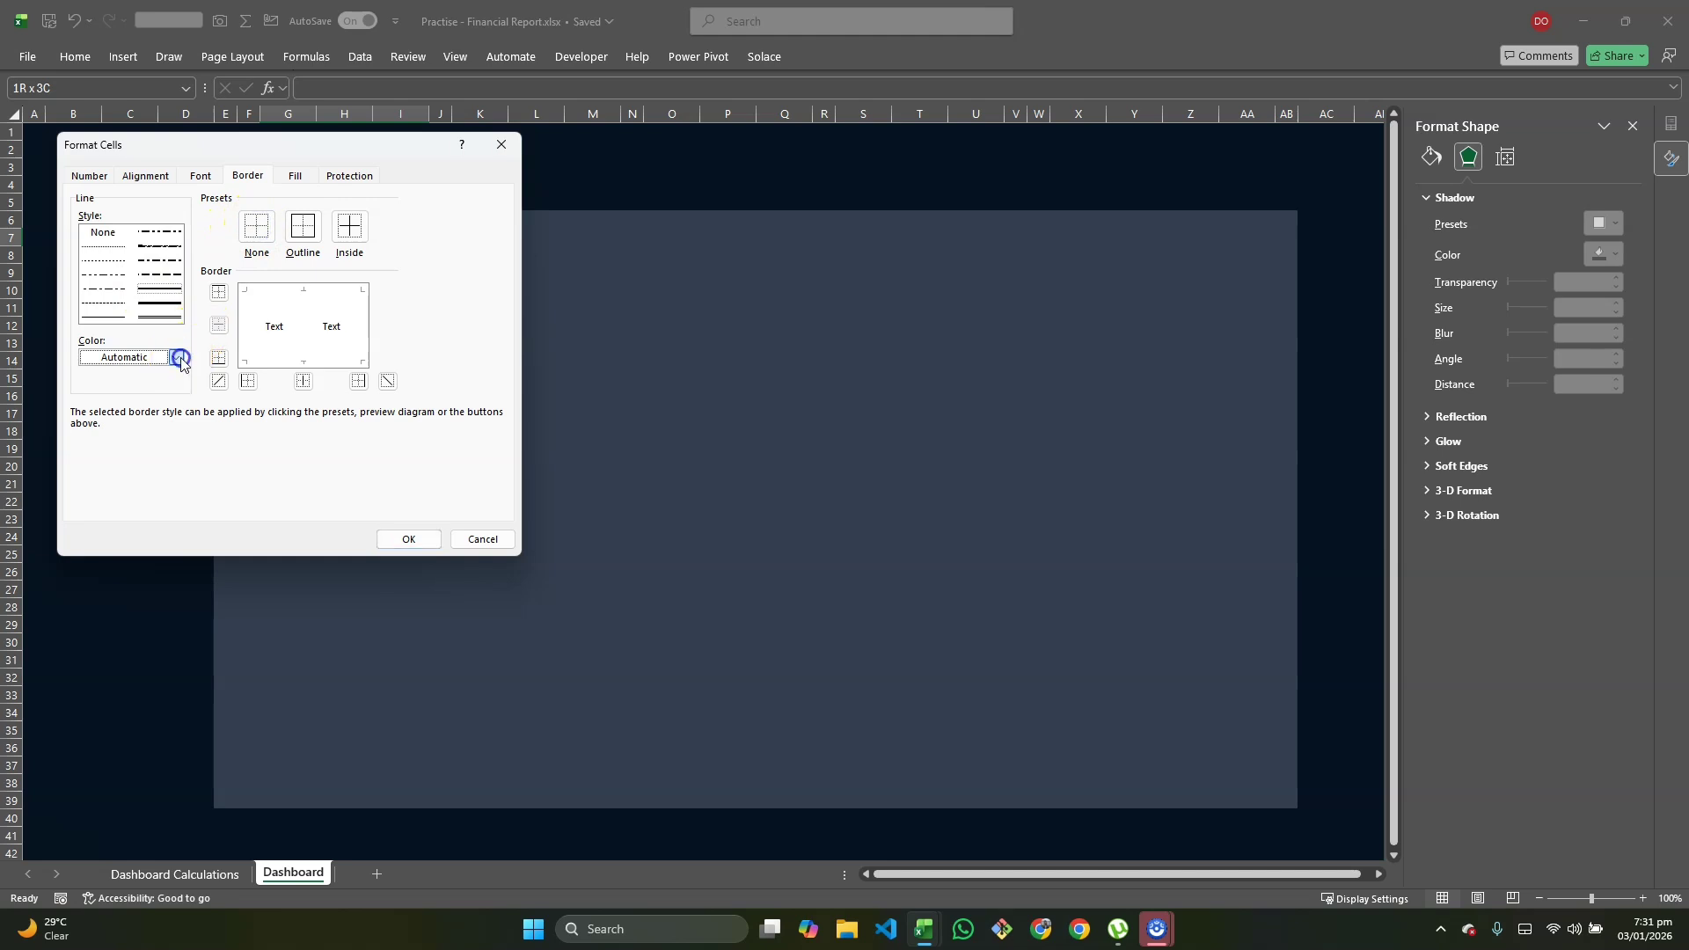
{"action": "left_click", "coordinate": [96, 433]}
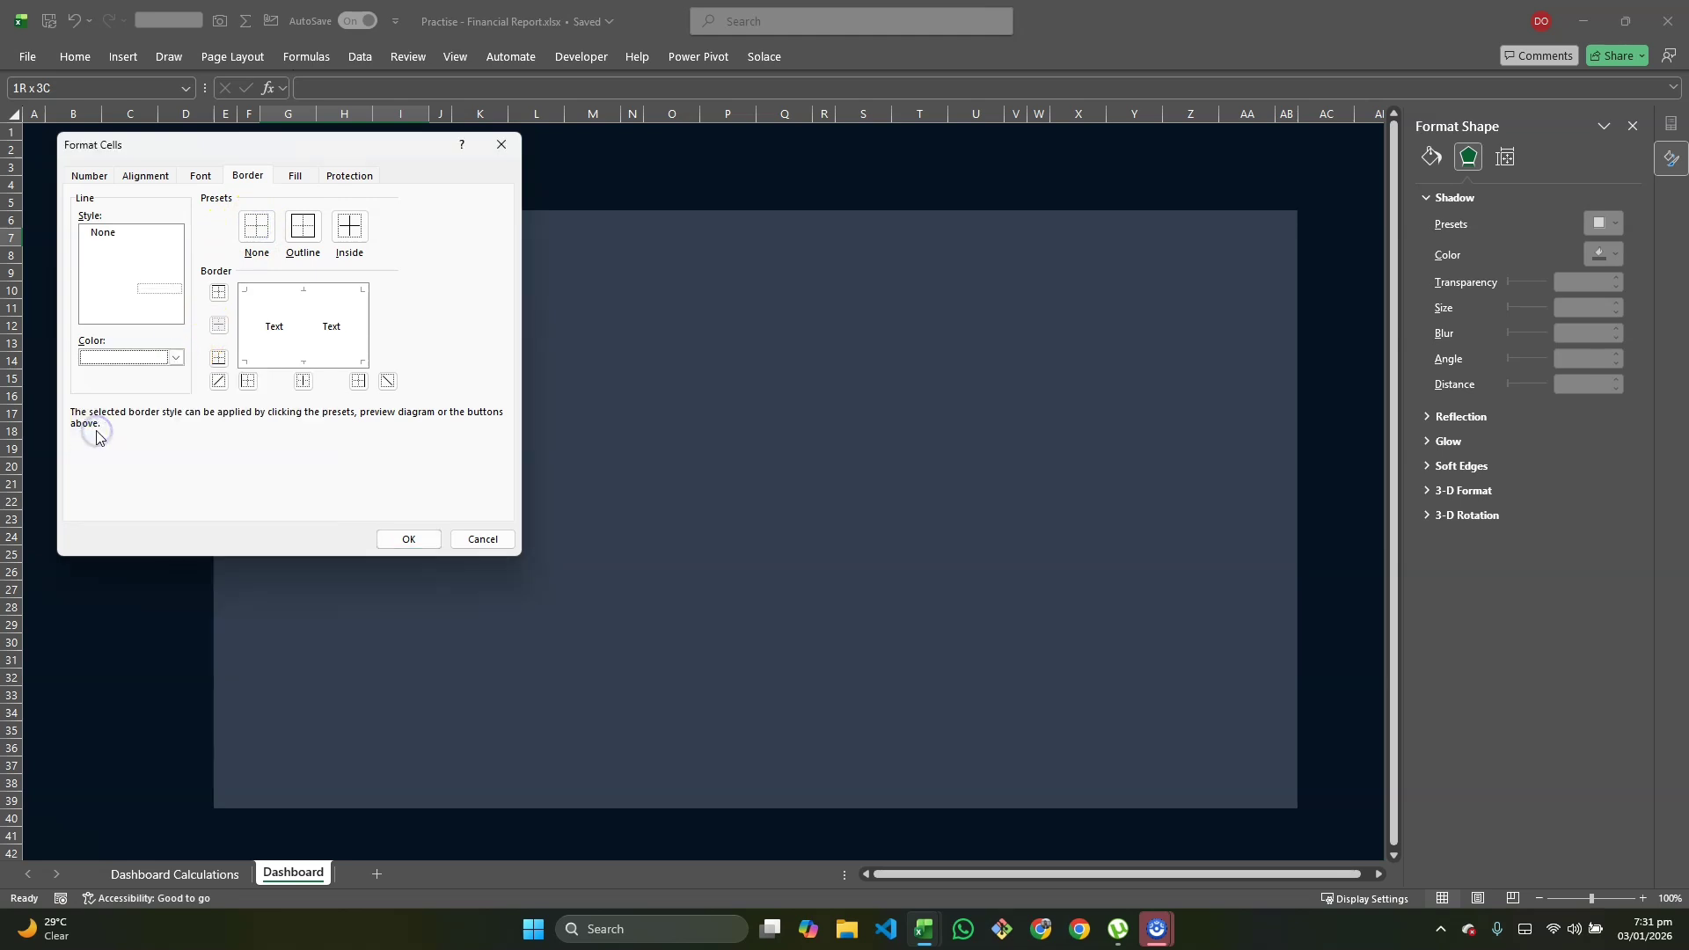
{"action": "left_click", "coordinate": [217, 359]}
{"action": "left_click", "coordinate": [219, 360]}
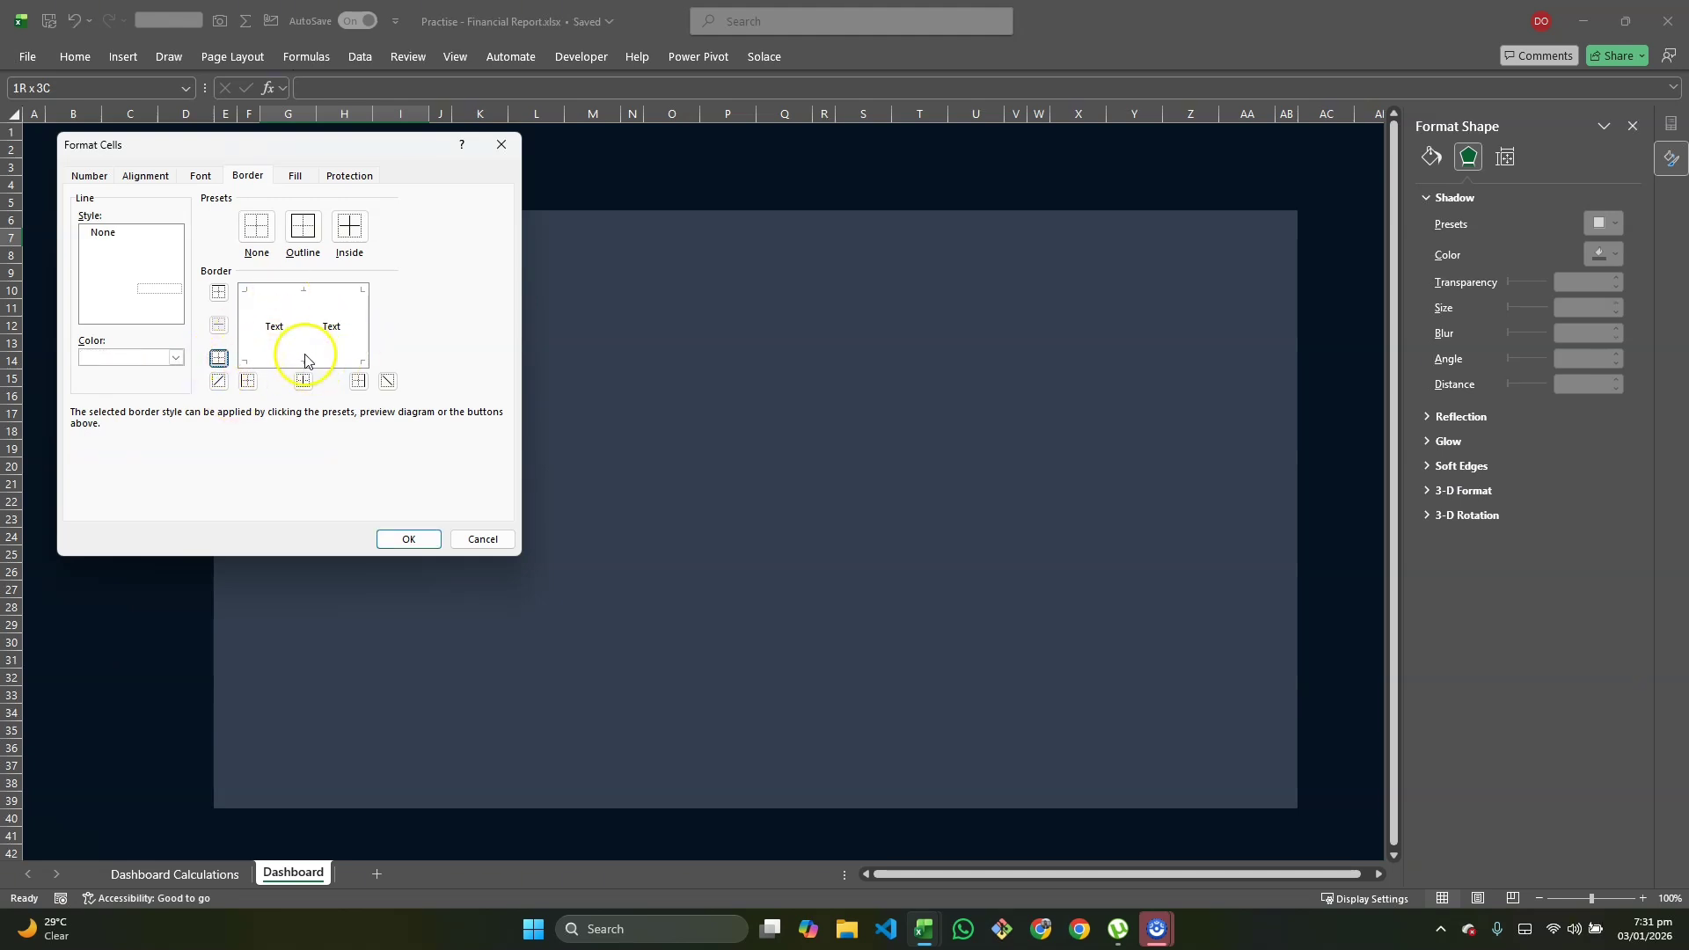
Step: Set the font of G7:I7 to white at size 12
{"action": "left_click", "coordinate": [199, 178]}
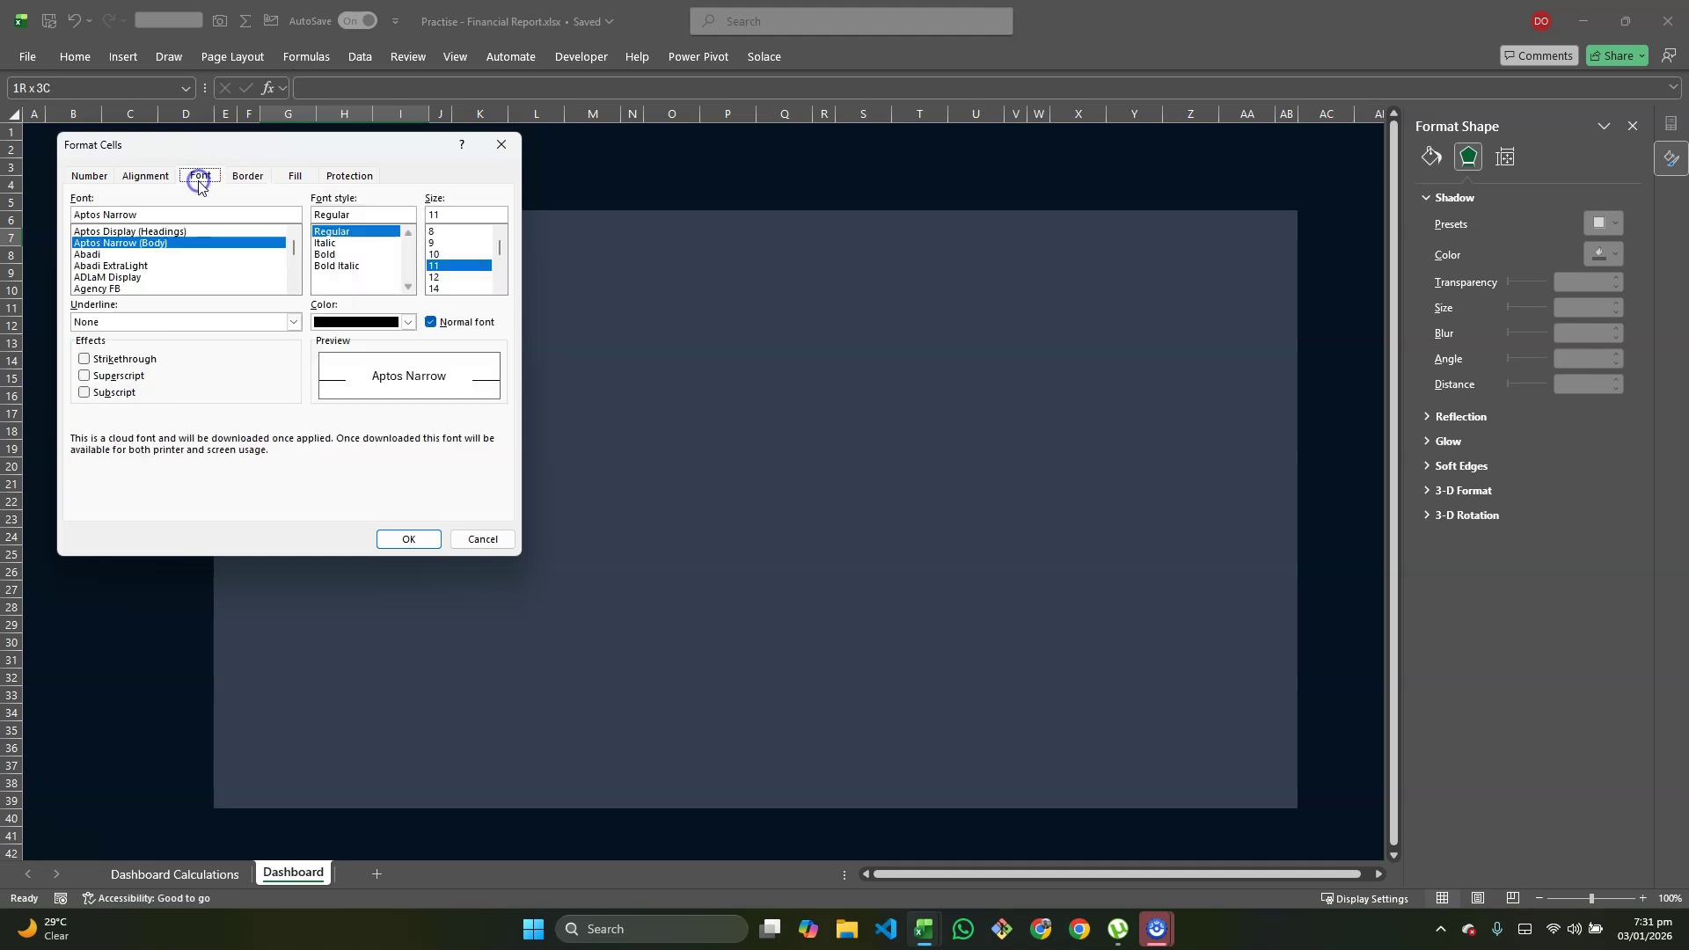
{"action": "left_click", "coordinate": [405, 322]}
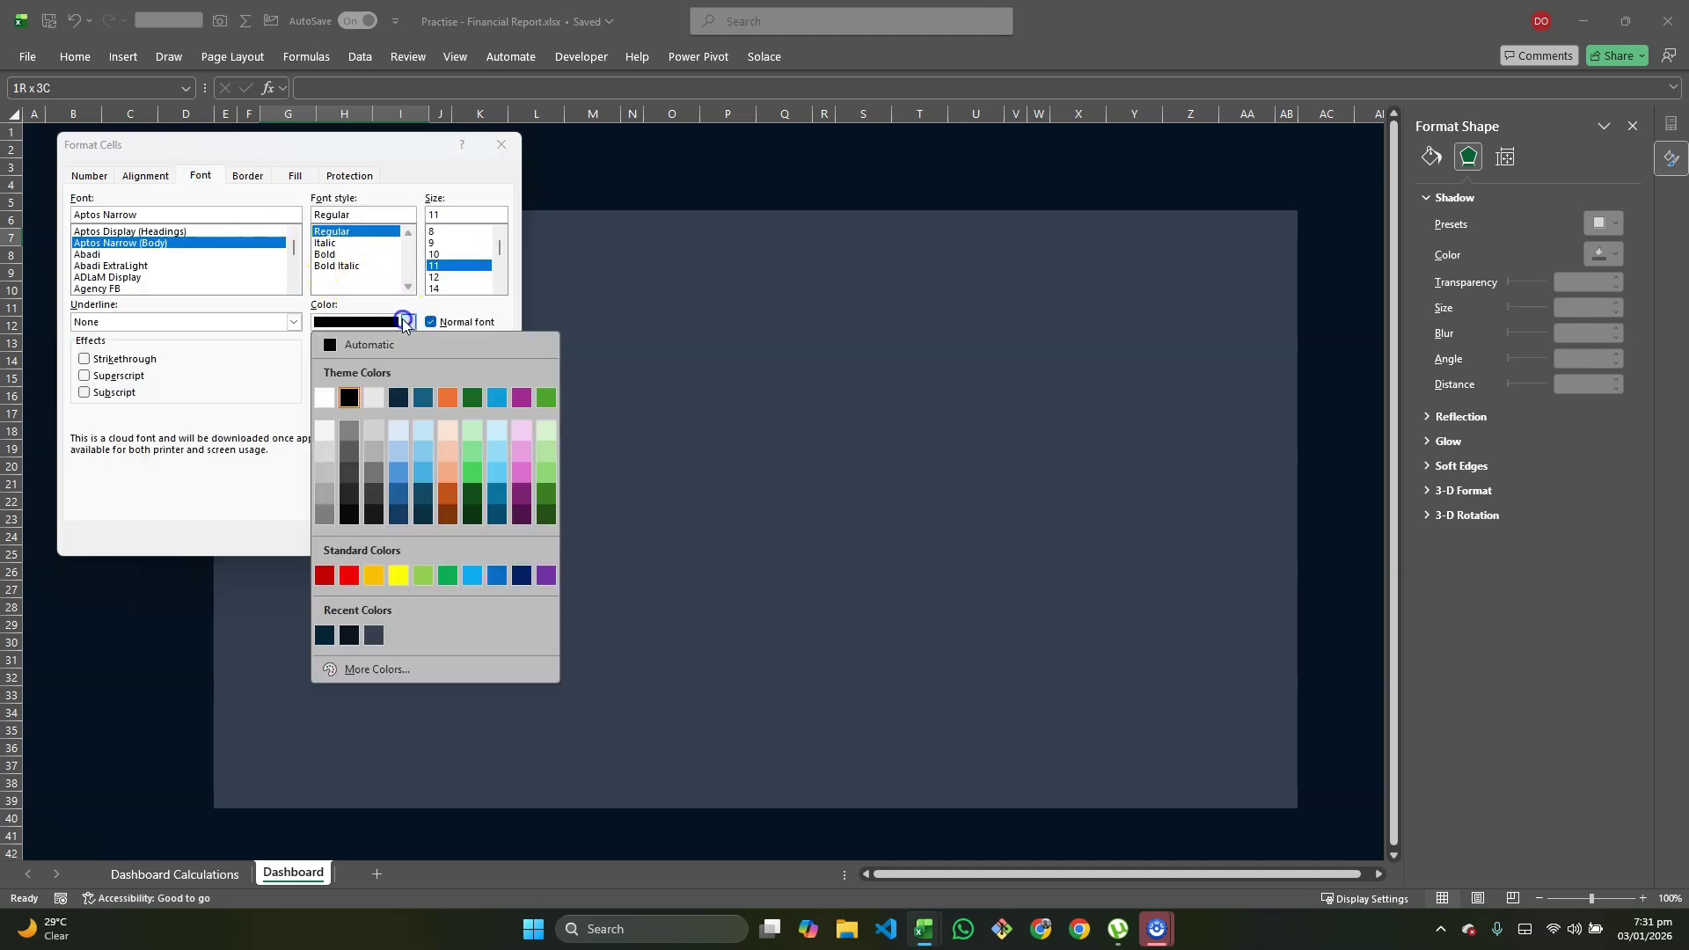
{"action": "left_click", "coordinate": [326, 398]}
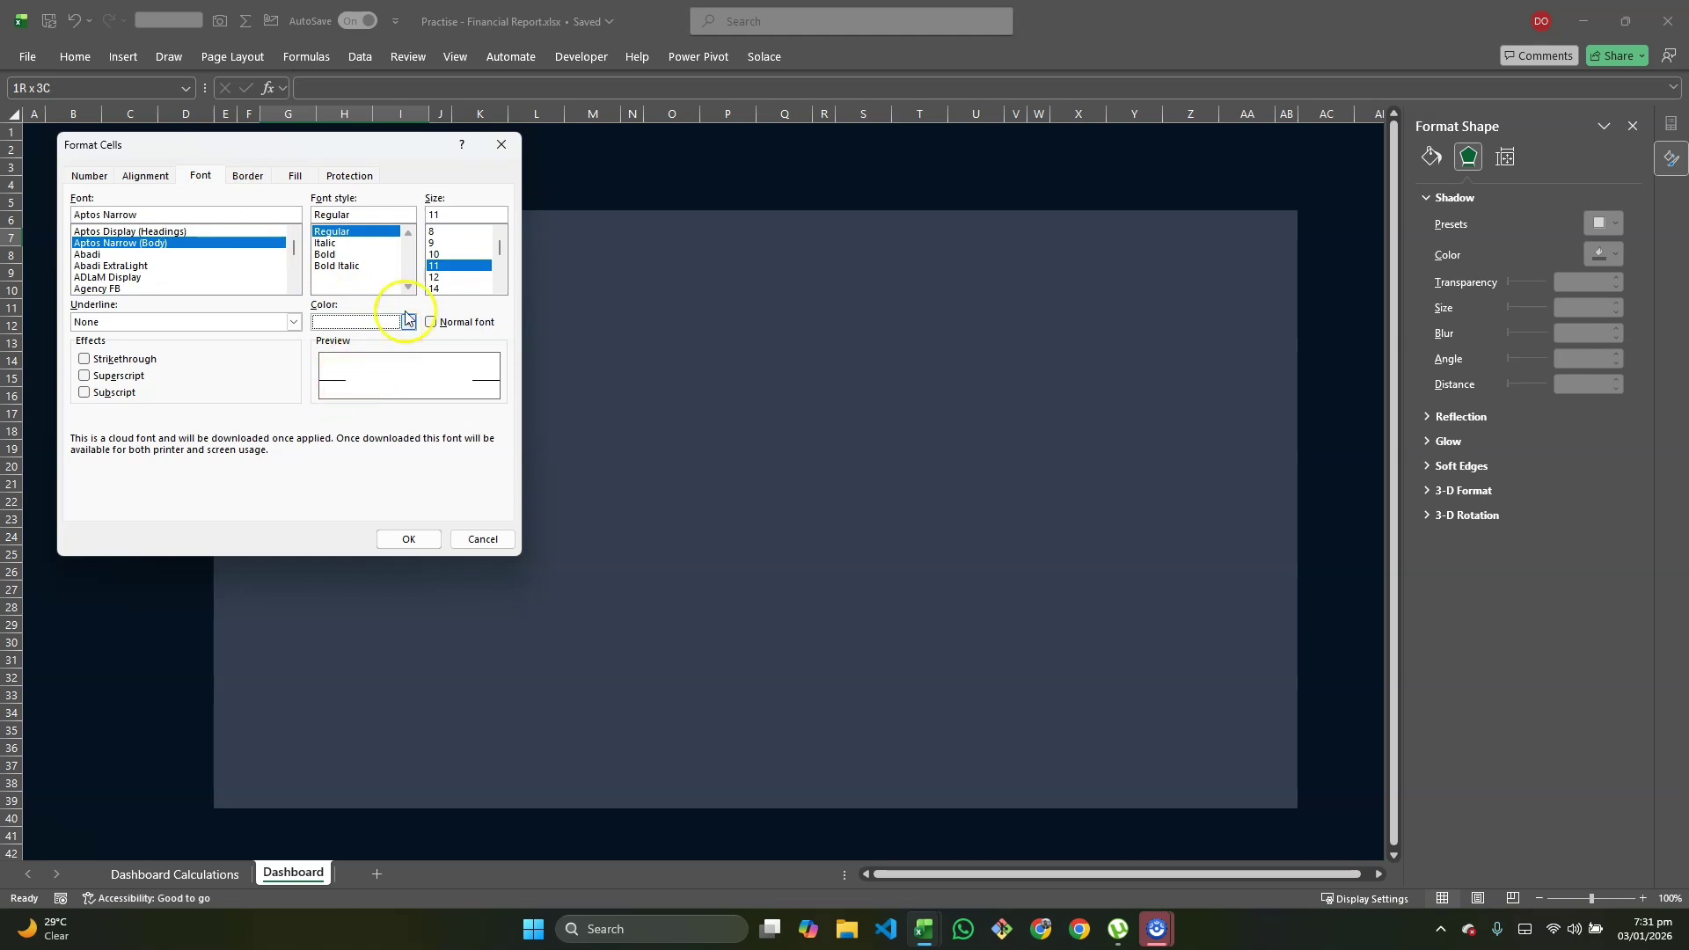
{"action": "left_click", "coordinate": [437, 278]}
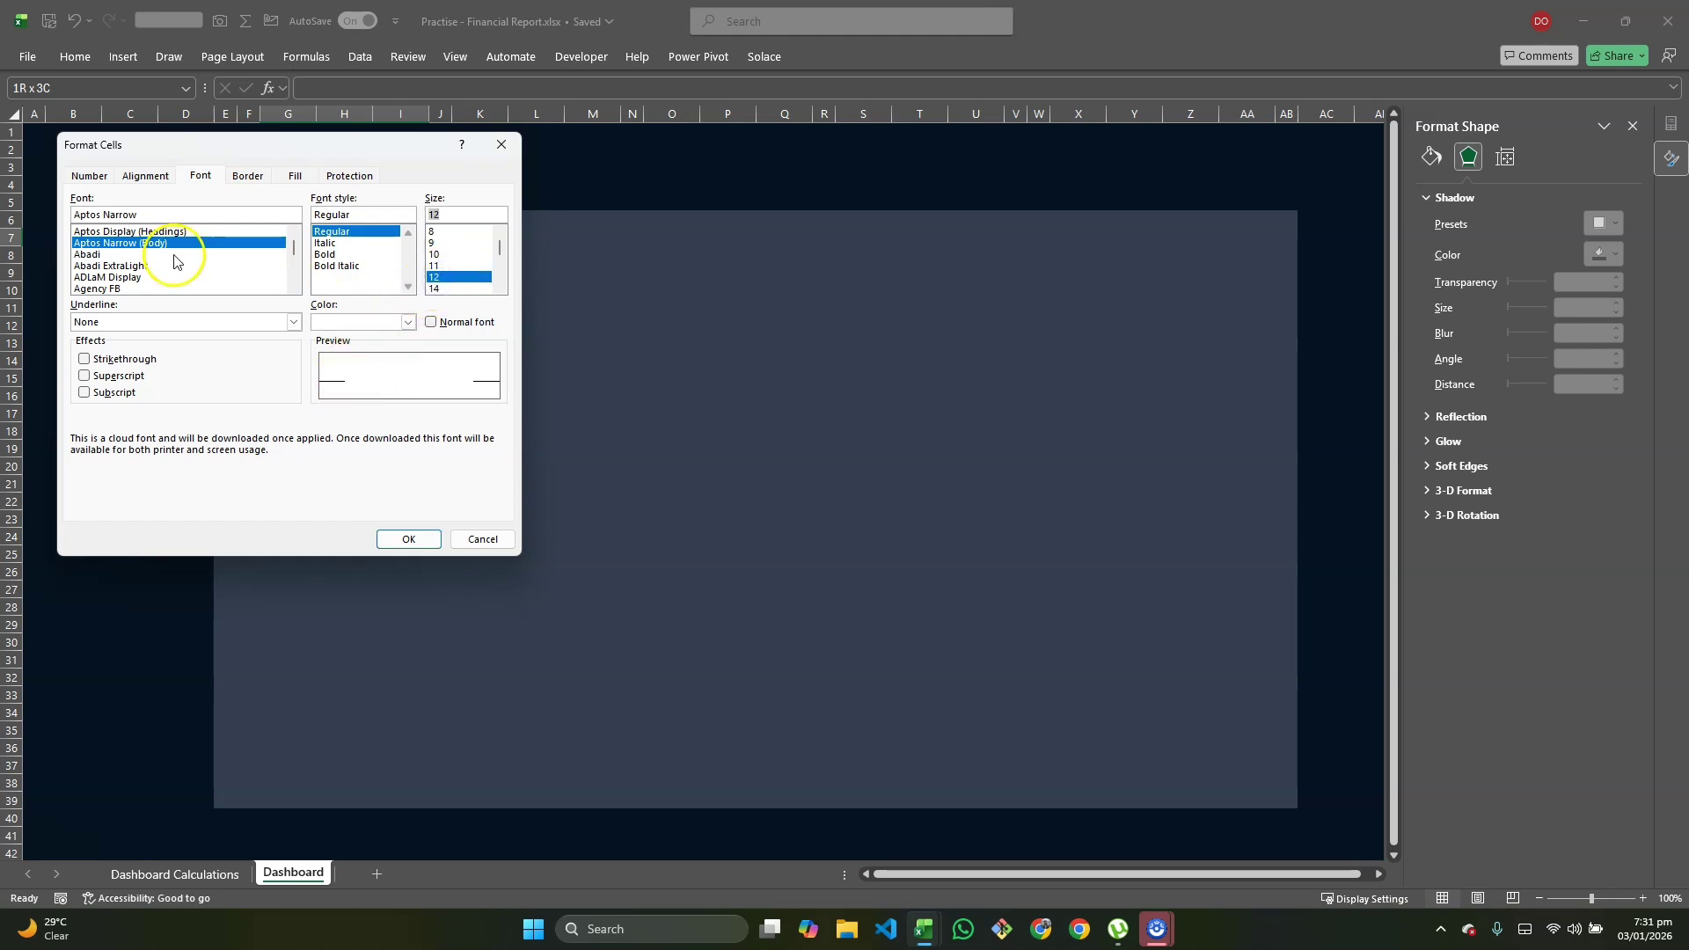
Step: Set the horizontal alignment of G7:I7 to Center Across Selection and apply the cell formatting
{"action": "left_click", "coordinate": [137, 179]}
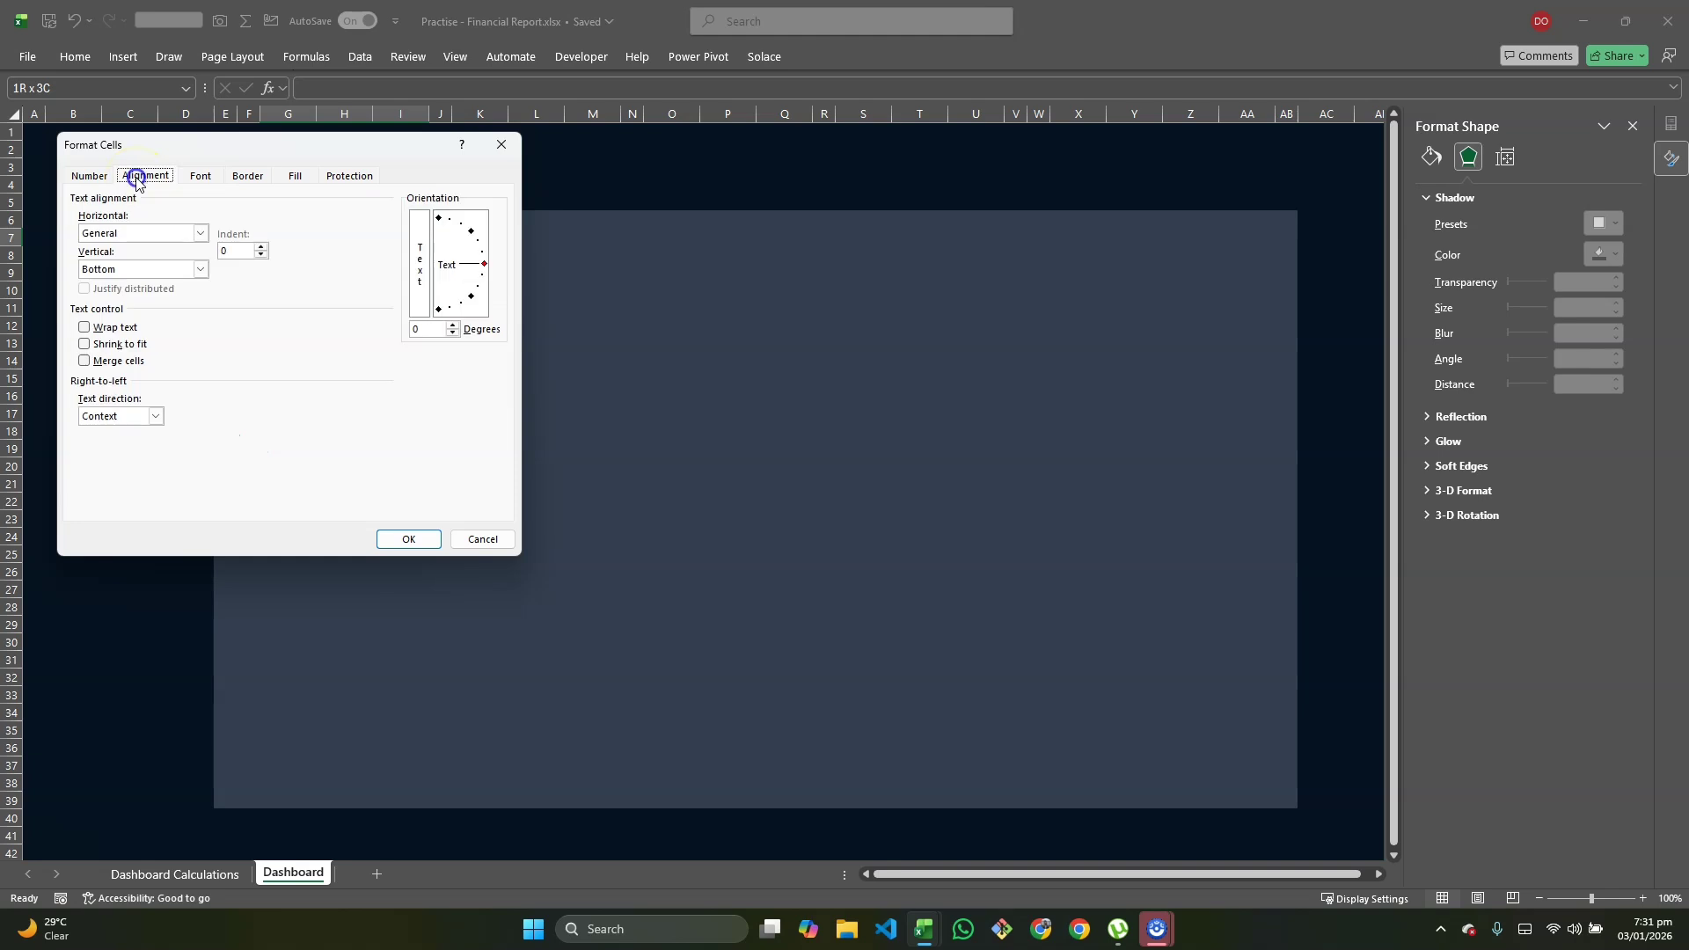
{"action": "left_click", "coordinate": [200, 233]}
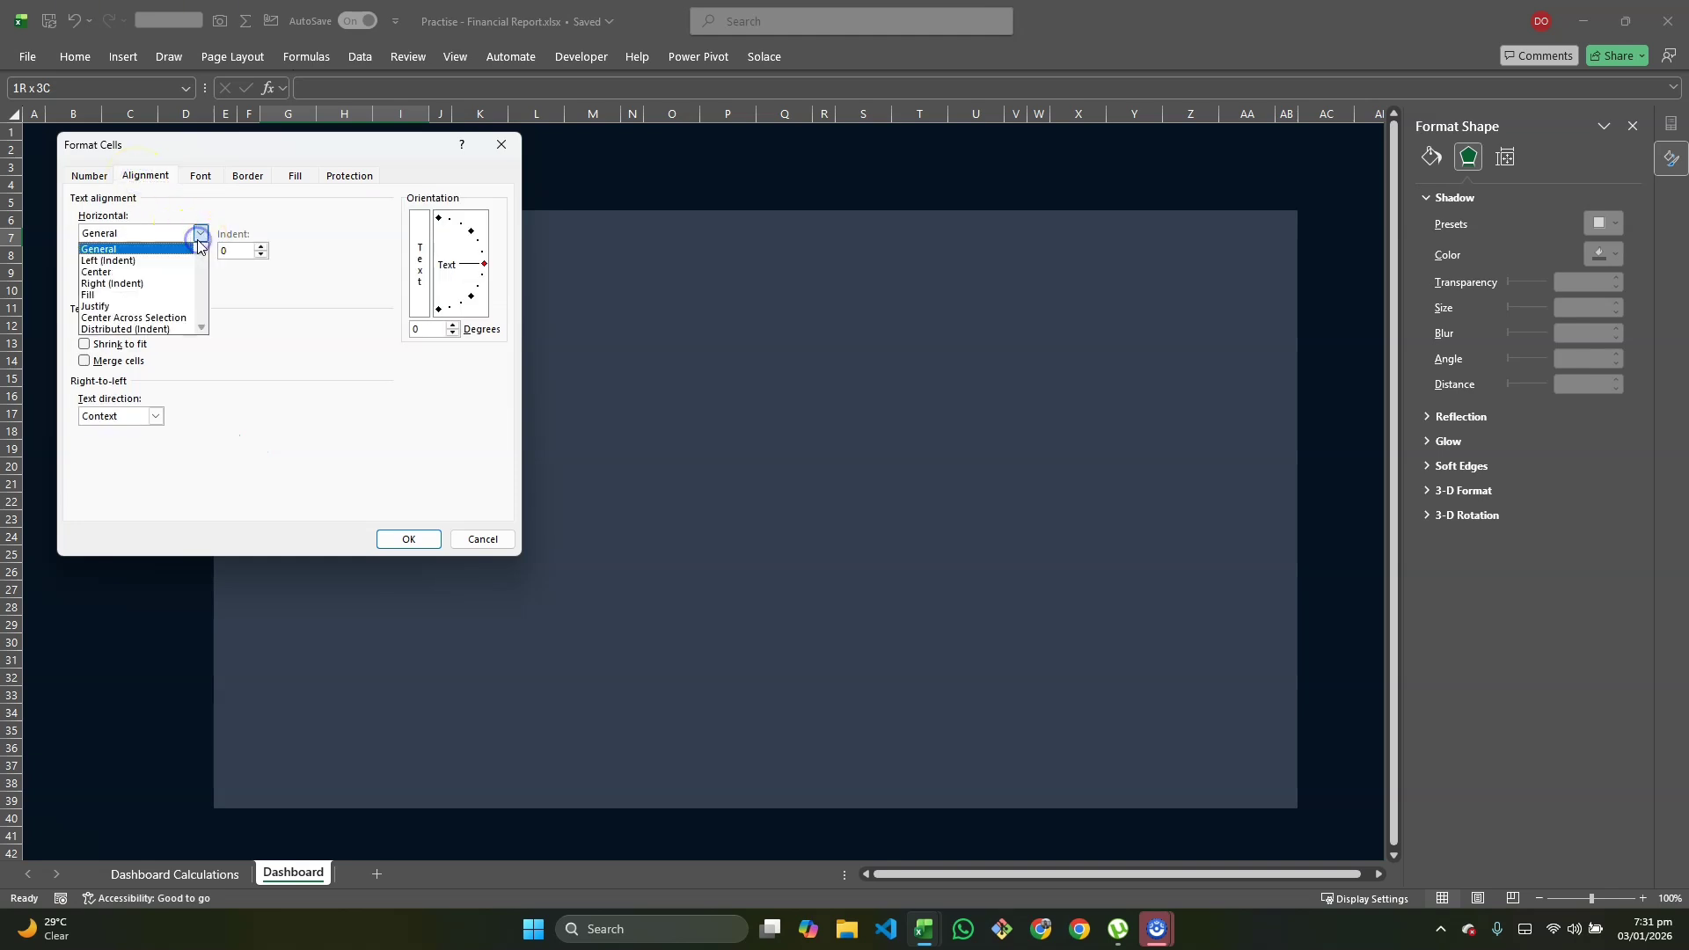
{"action": "left_click", "coordinate": [164, 318]}
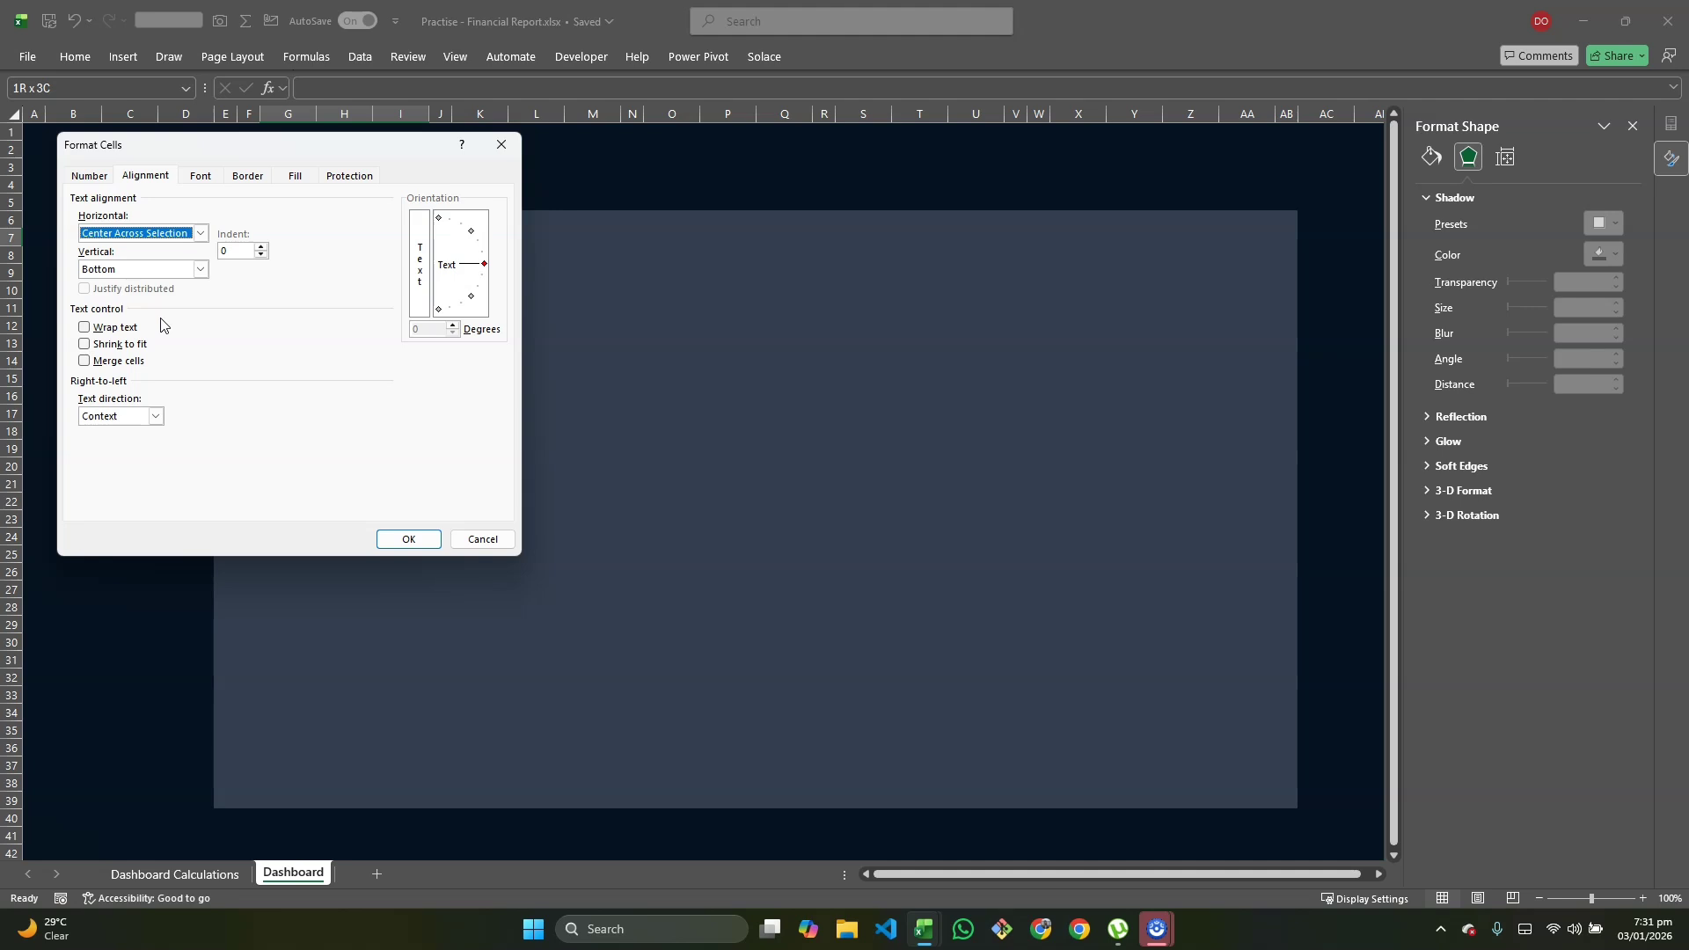
{"action": "left_click", "coordinate": [400, 537]}
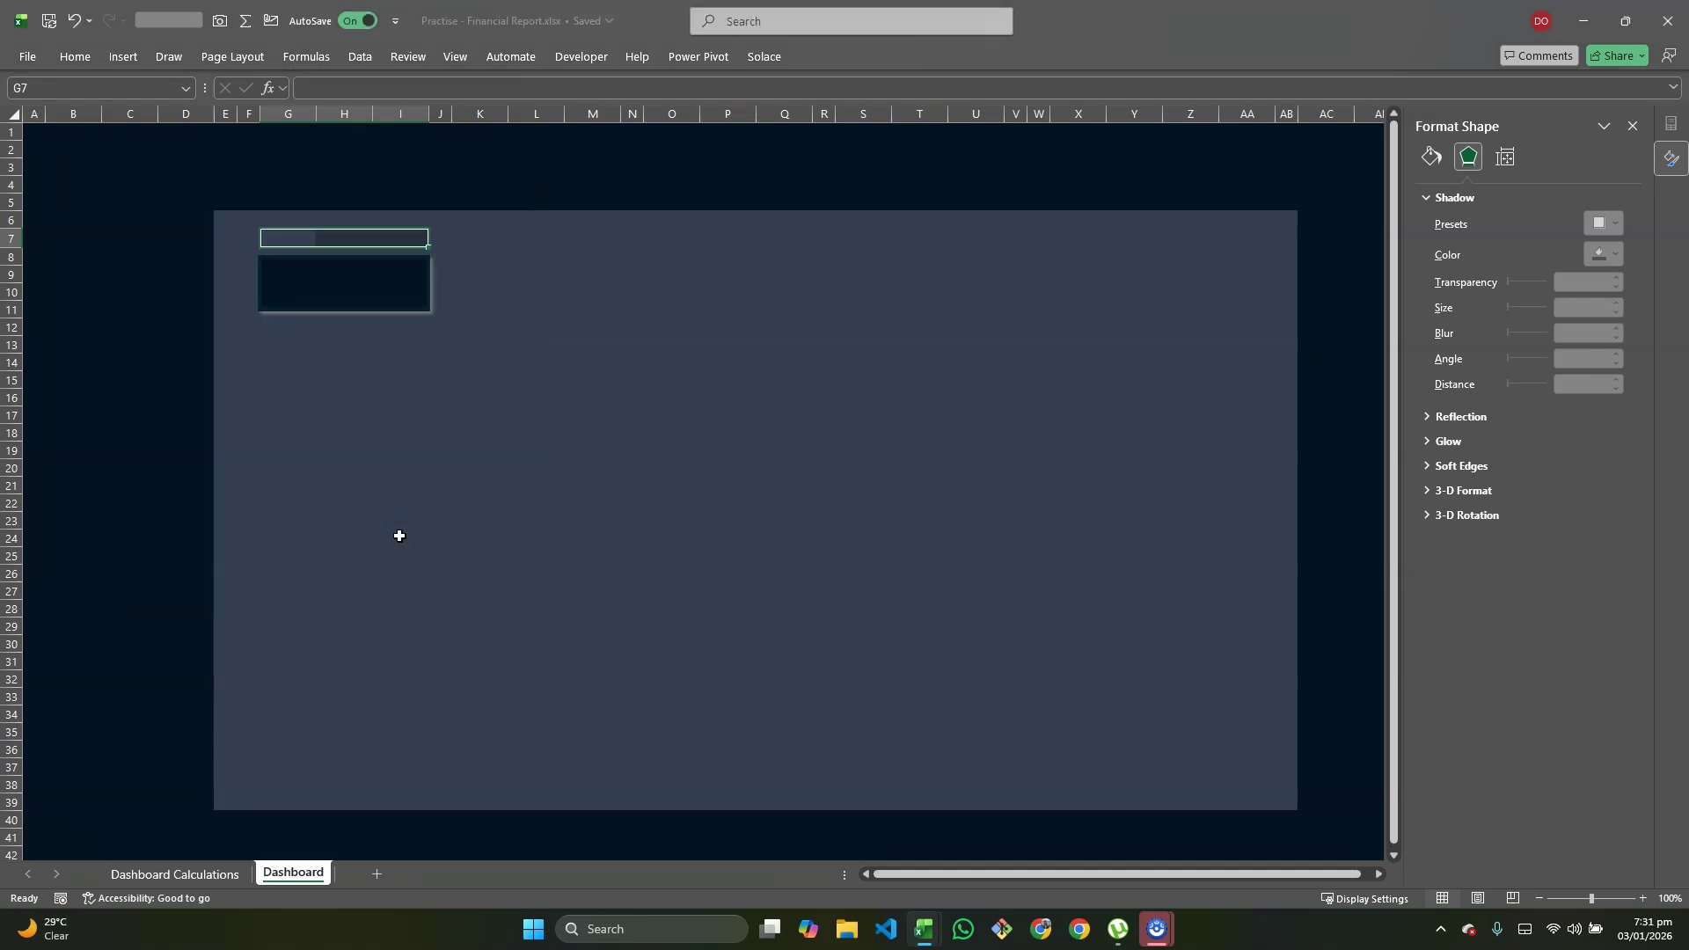
Step: Enter the heading "Income" in G7 above the card
{"action": "type", "text": "IN"}
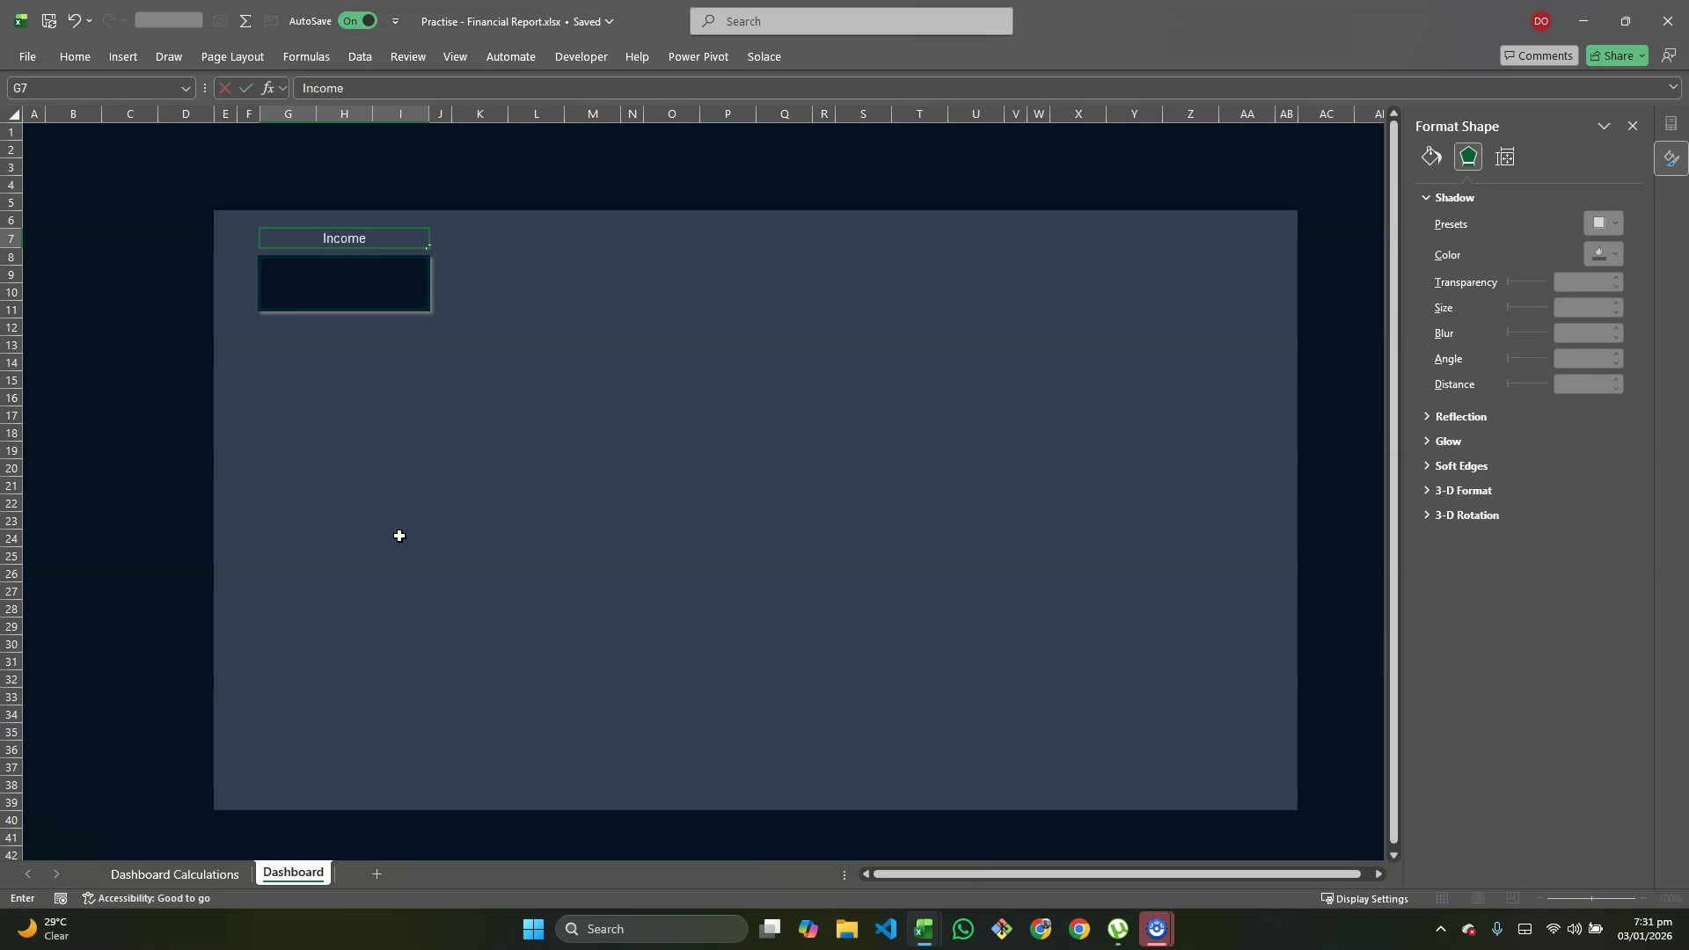
{"action": "key", "text": "Return"}
{"action": "key", "text": "Down"}
{"action": "key", "text": "Down"}
{"action": "key", "text": "Down"}
{"action": "key", "text": "Down"}
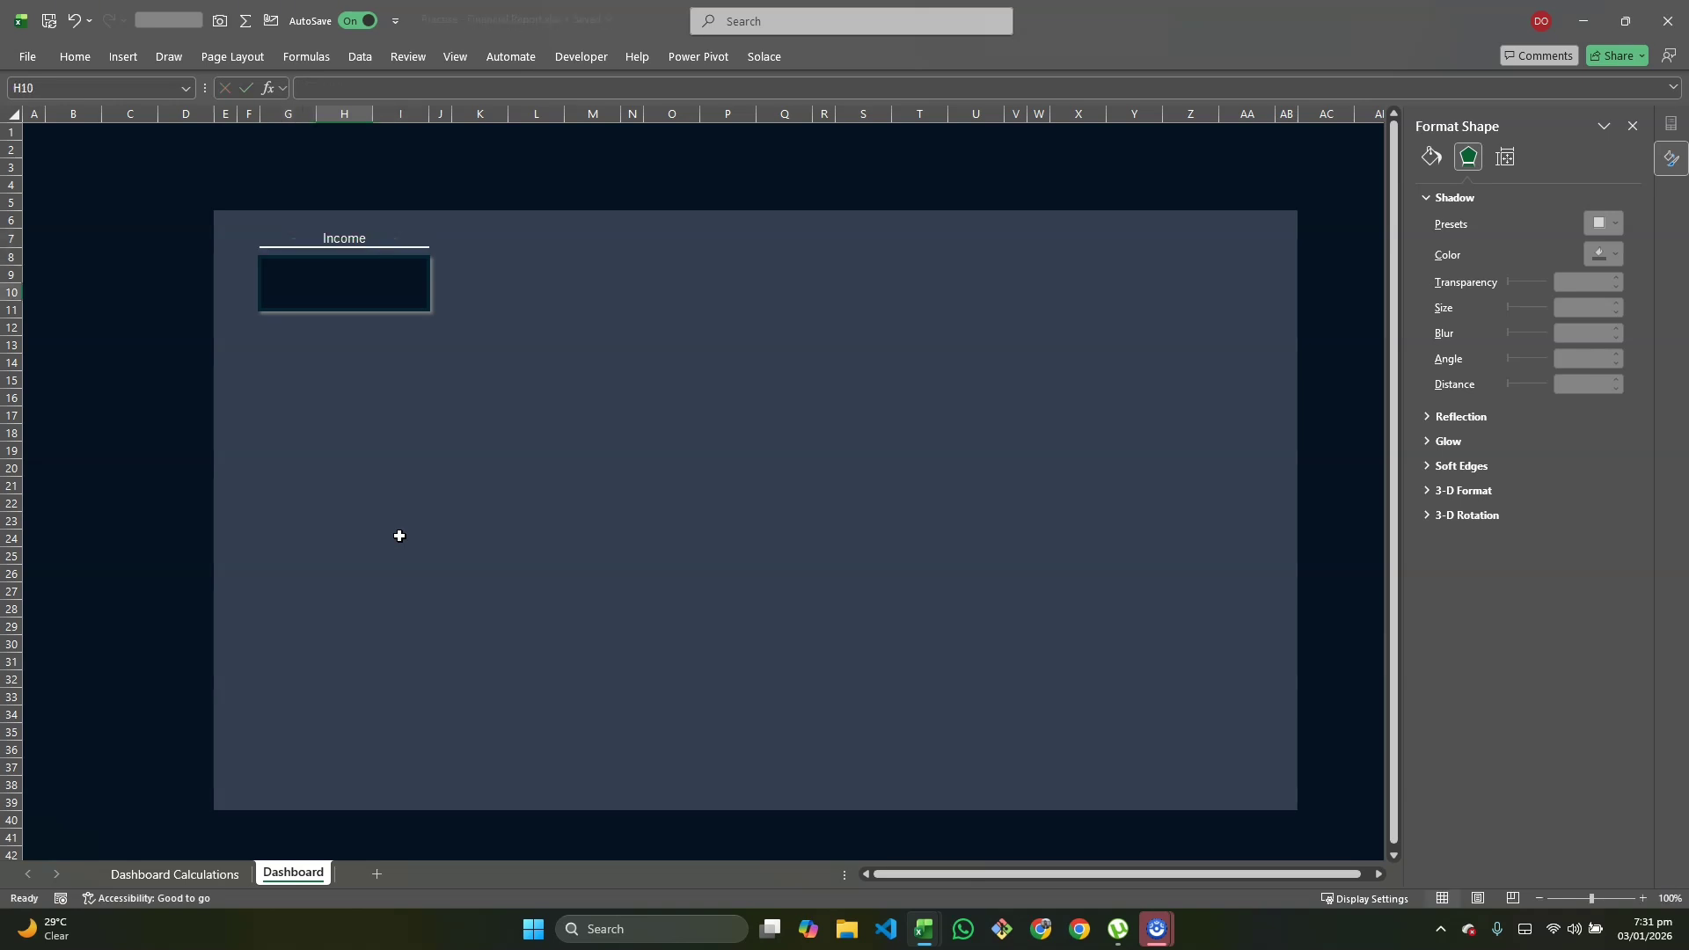
Step: Make the Income heading in G7:I7 bold
{"action": "key", "text": "Up"}
{"action": "key", "text": "Up"}
{"action": "key", "text": "Up"}
{"action": "key", "text": "Up"}
{"action": "key", "text": "Up"}
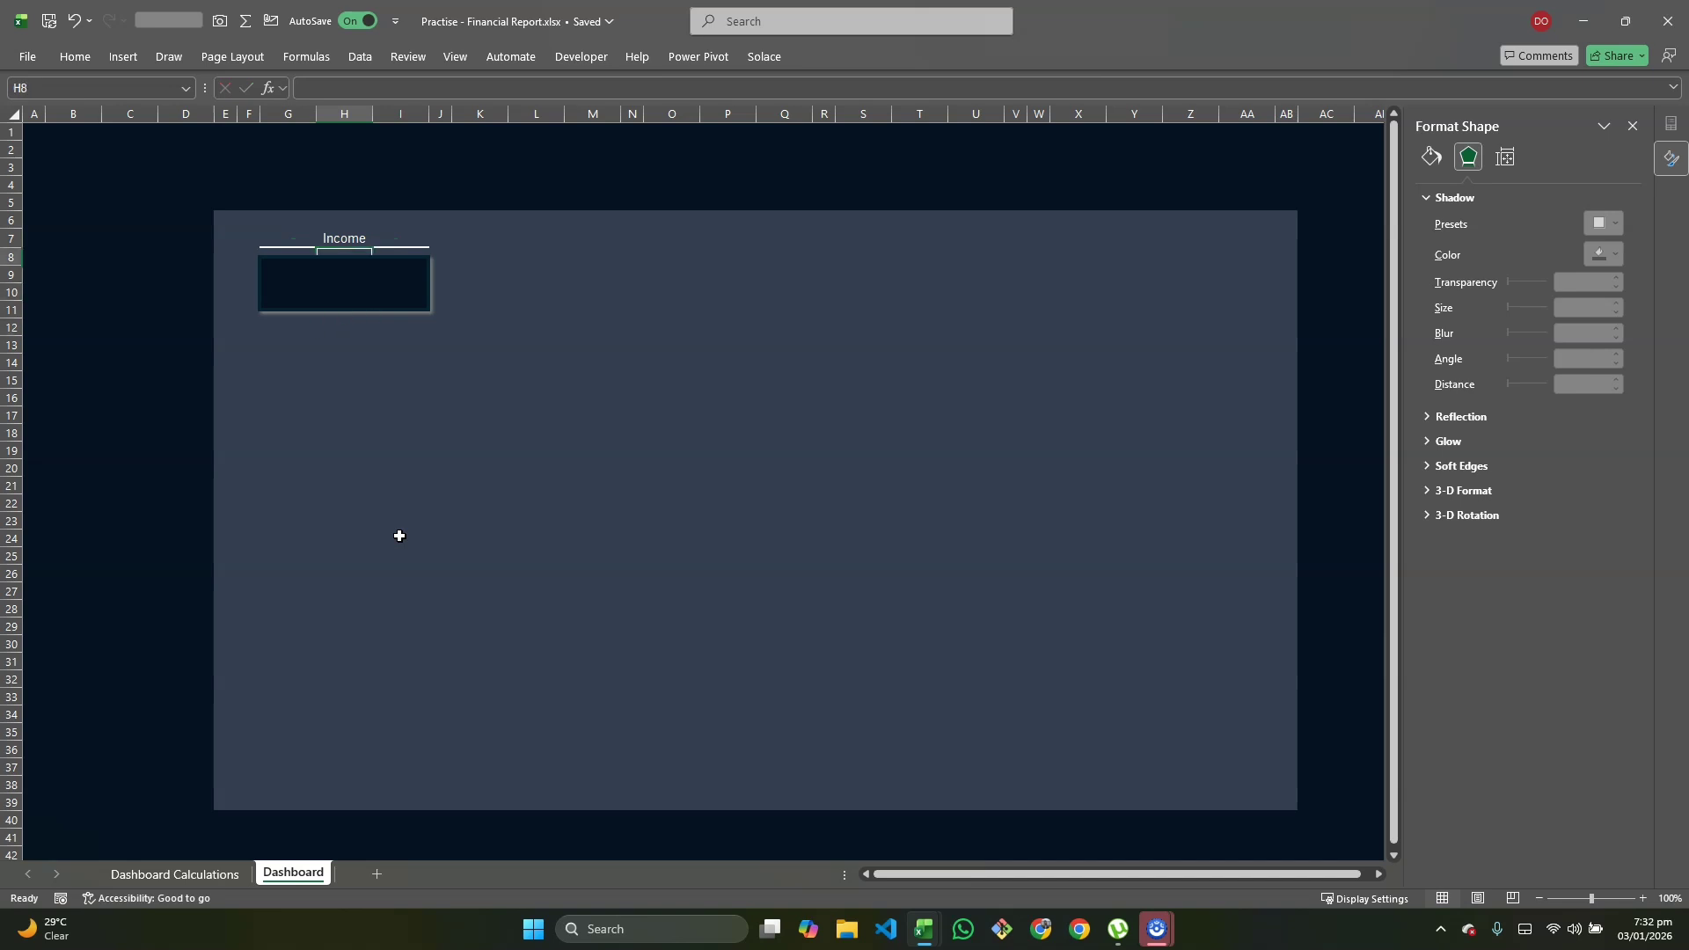
{"action": "key", "text": "Left"}
{"action": "key", "text": "shift+Right"}
{"action": "key", "text": "shift+Right"}
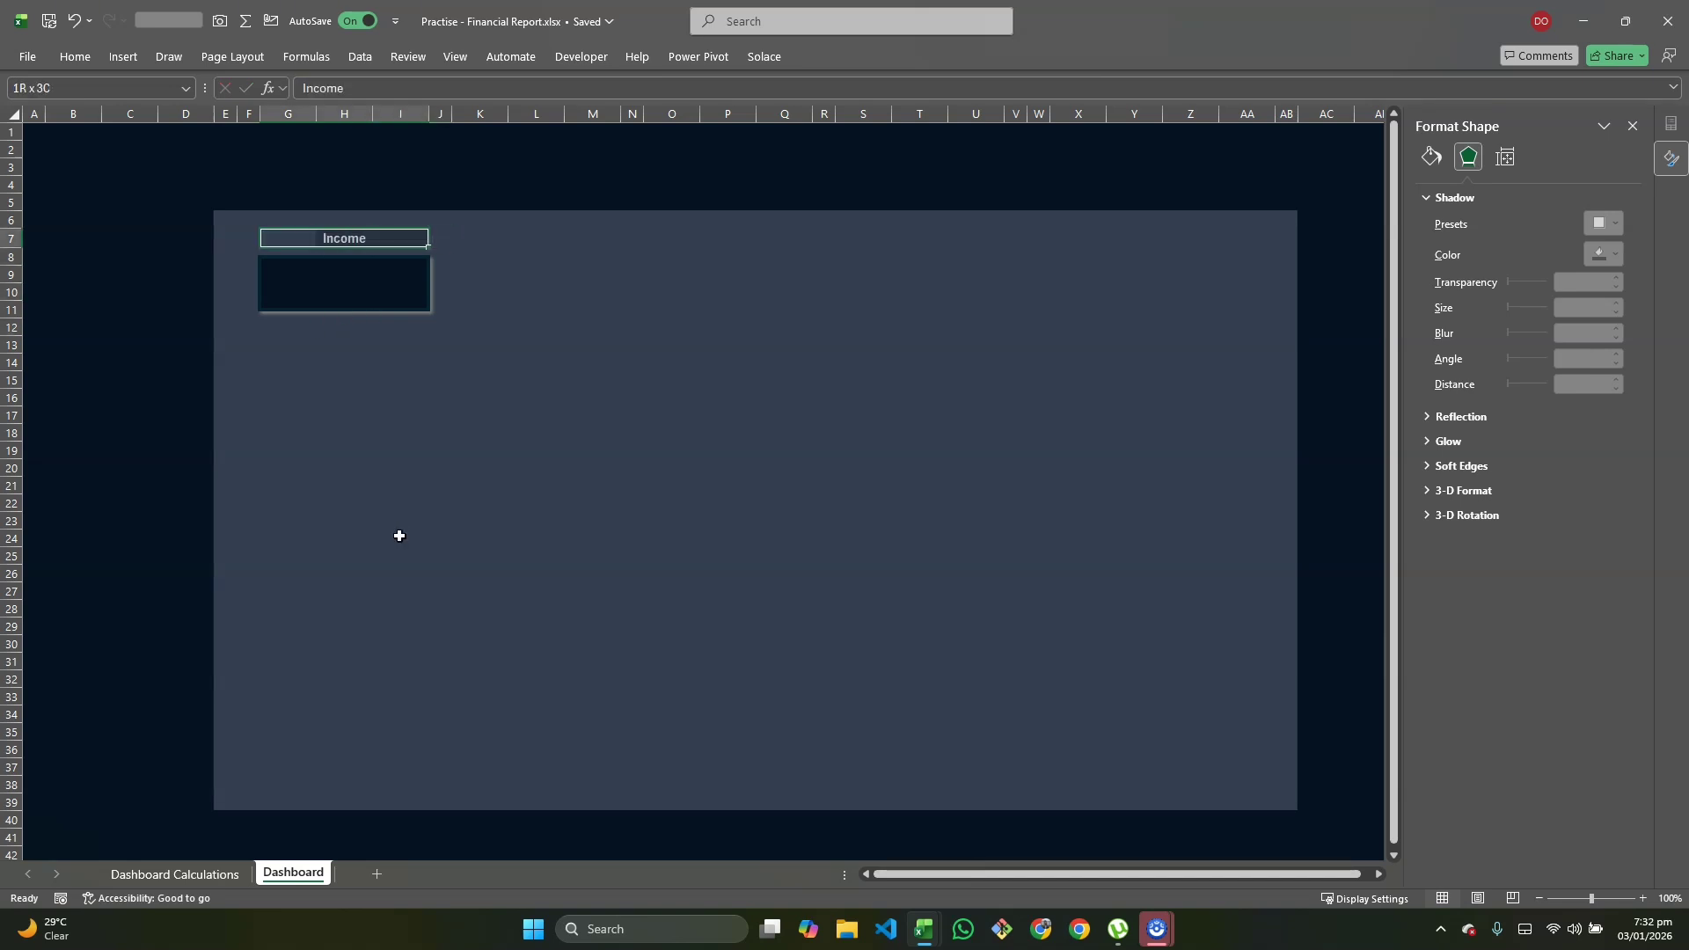
{"action": "left_click", "coordinate": [464, 464]}
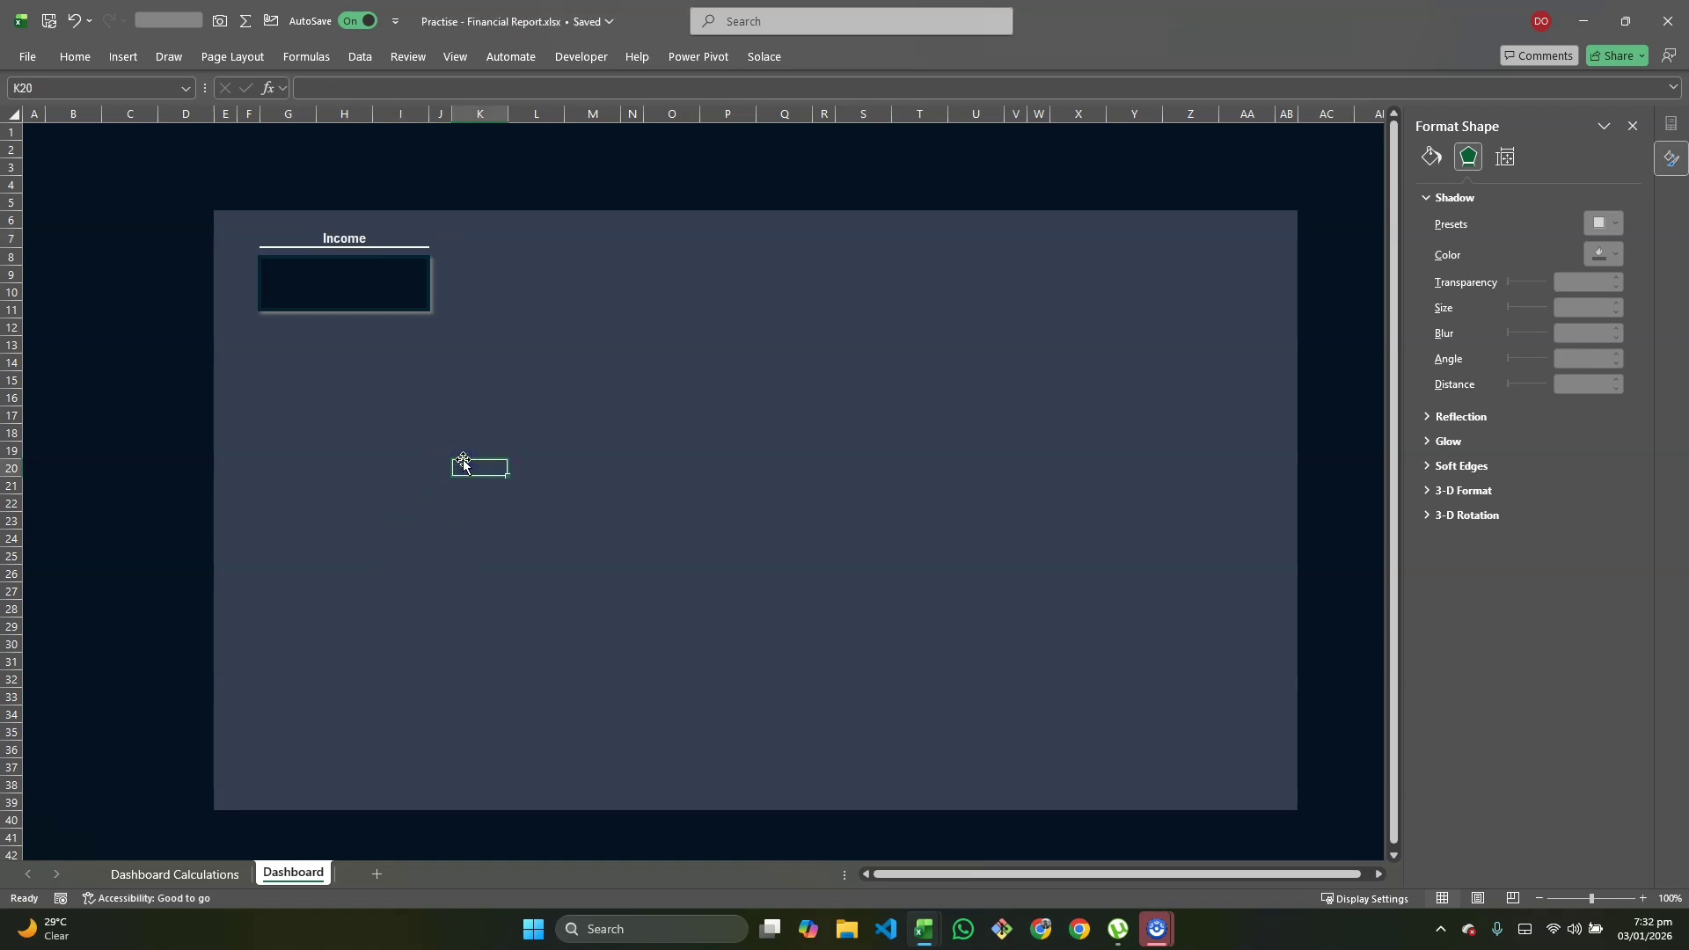
Step: Check the KPI headings on the finished dashboard, and copy the practice sheet's Income heading from G7:I7 to K7:M7
{"action": "key", "text": "alt+Tab"}
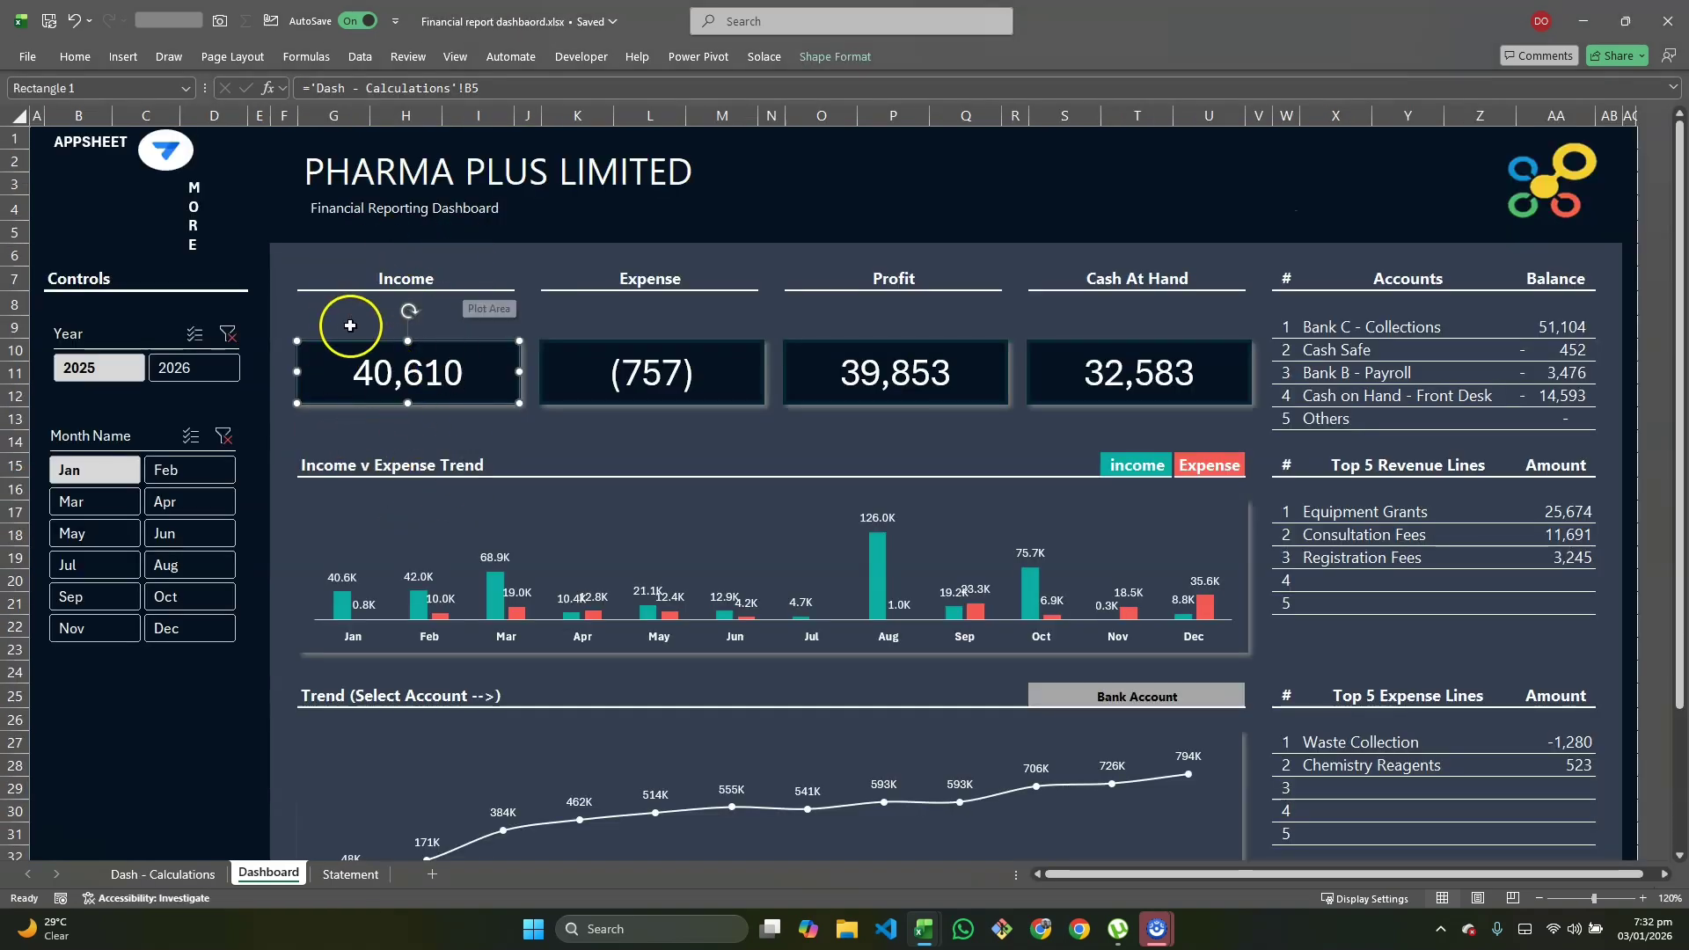
{"action": "key", "text": "alt+Tab"}
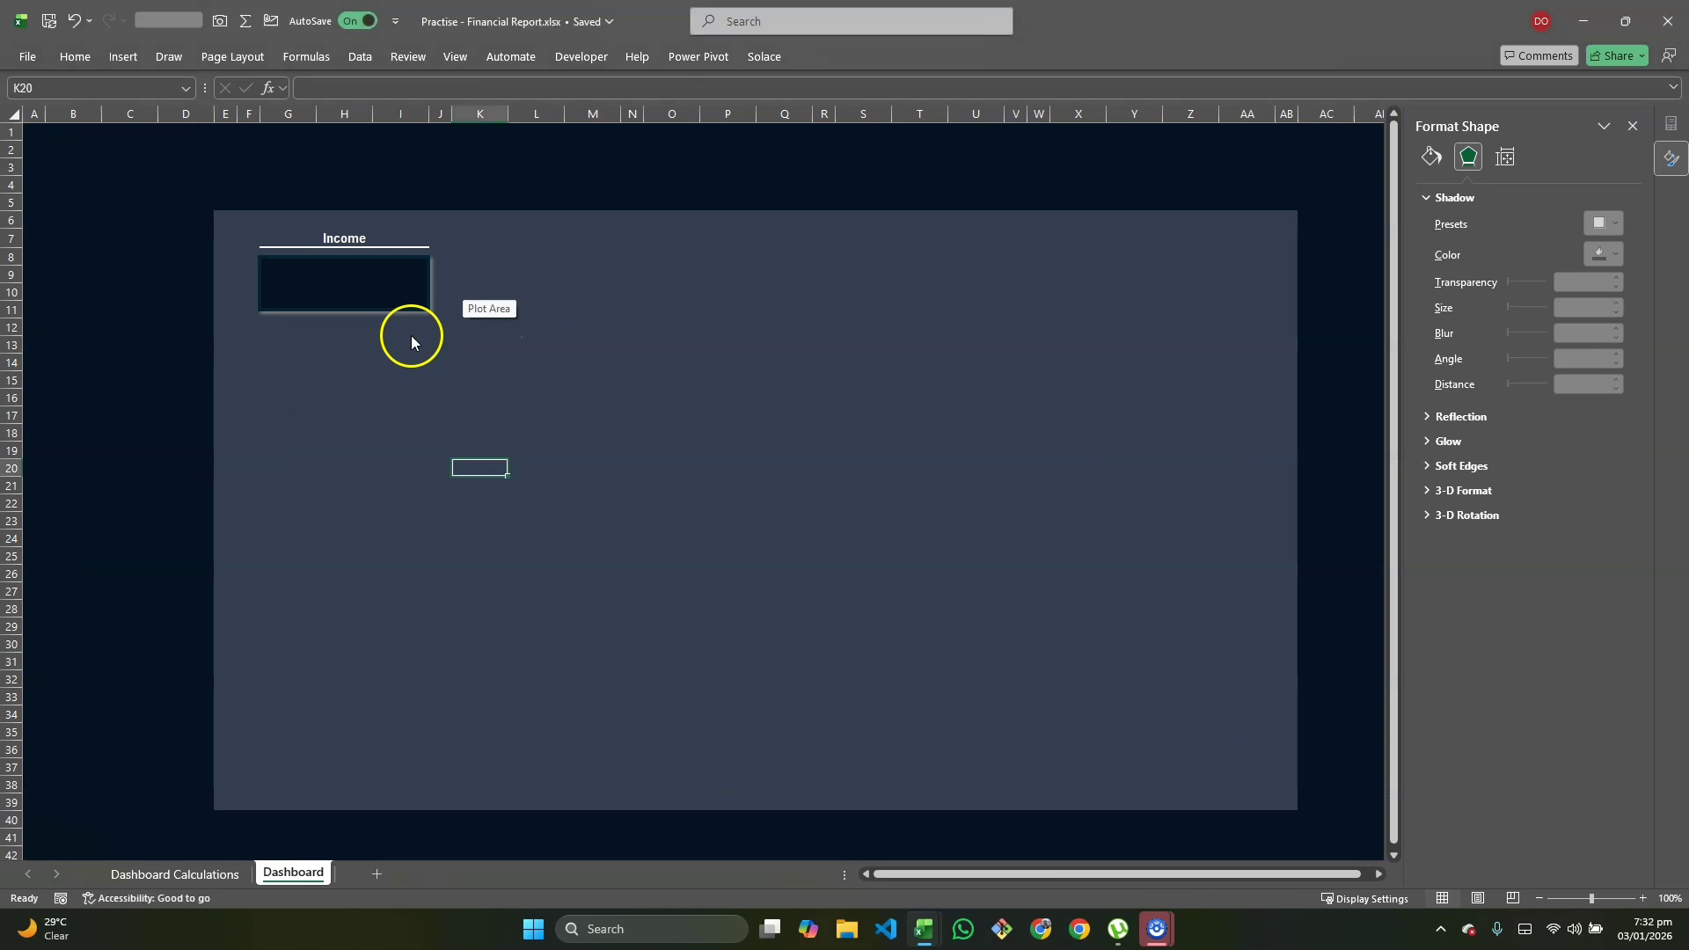
{"action": "left_click", "coordinate": [331, 238]}
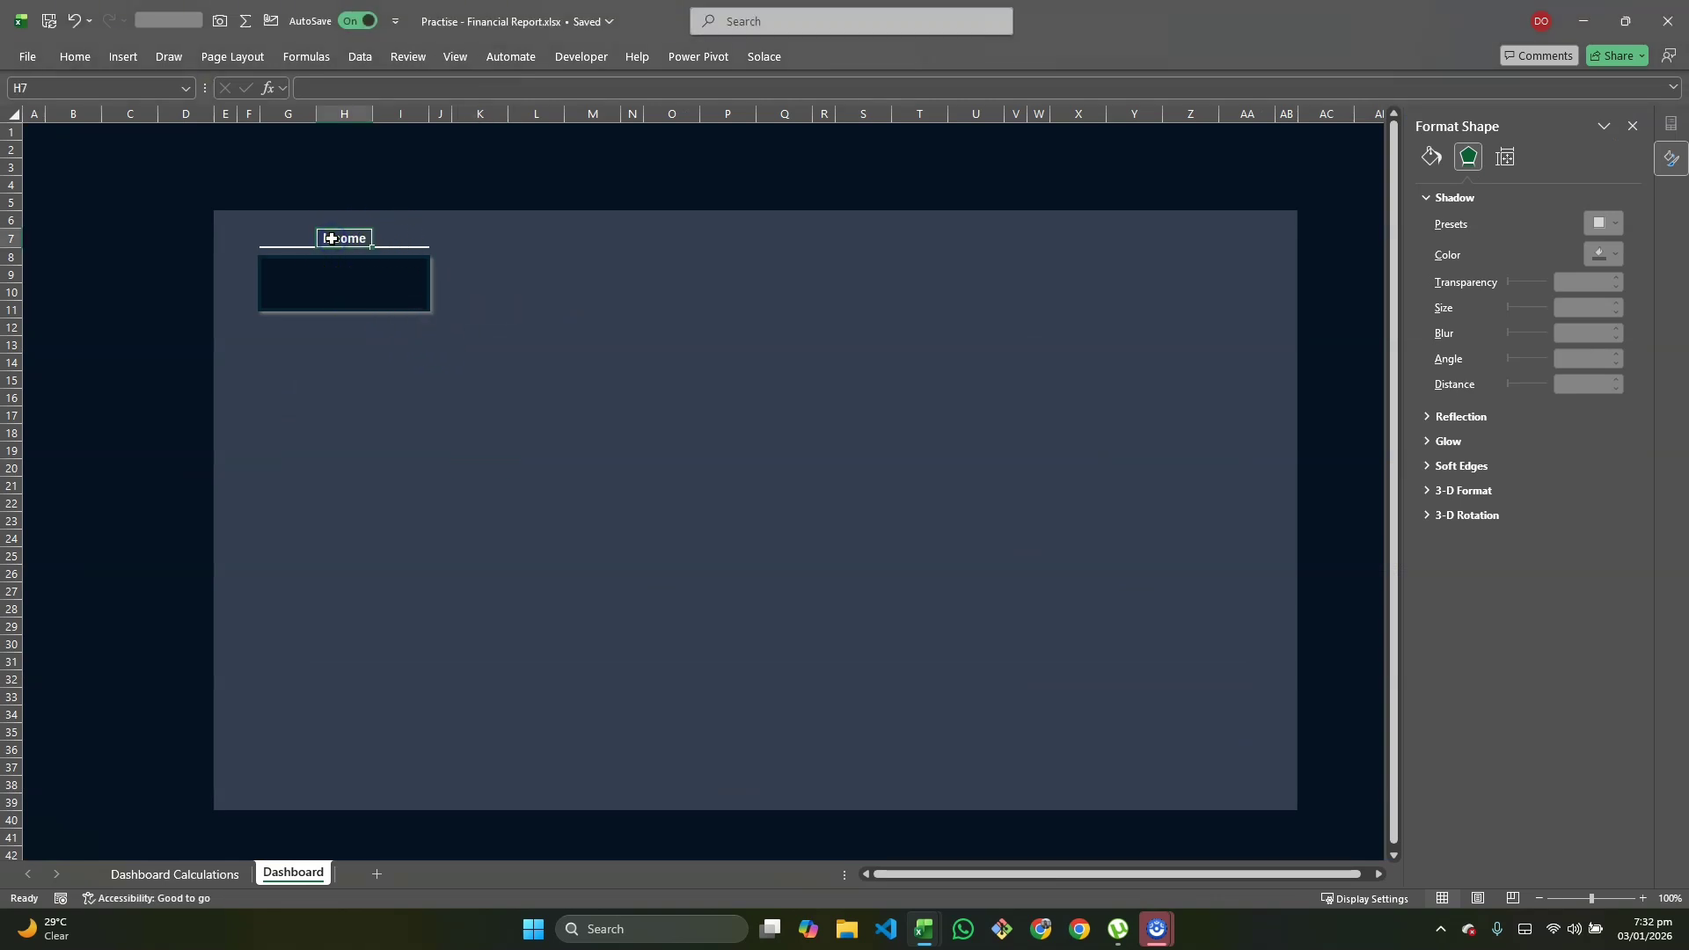
{"action": "key", "text": "Left"}
{"action": "key", "text": "shift+Right"}
{"action": "key", "text": "shift+Right"}
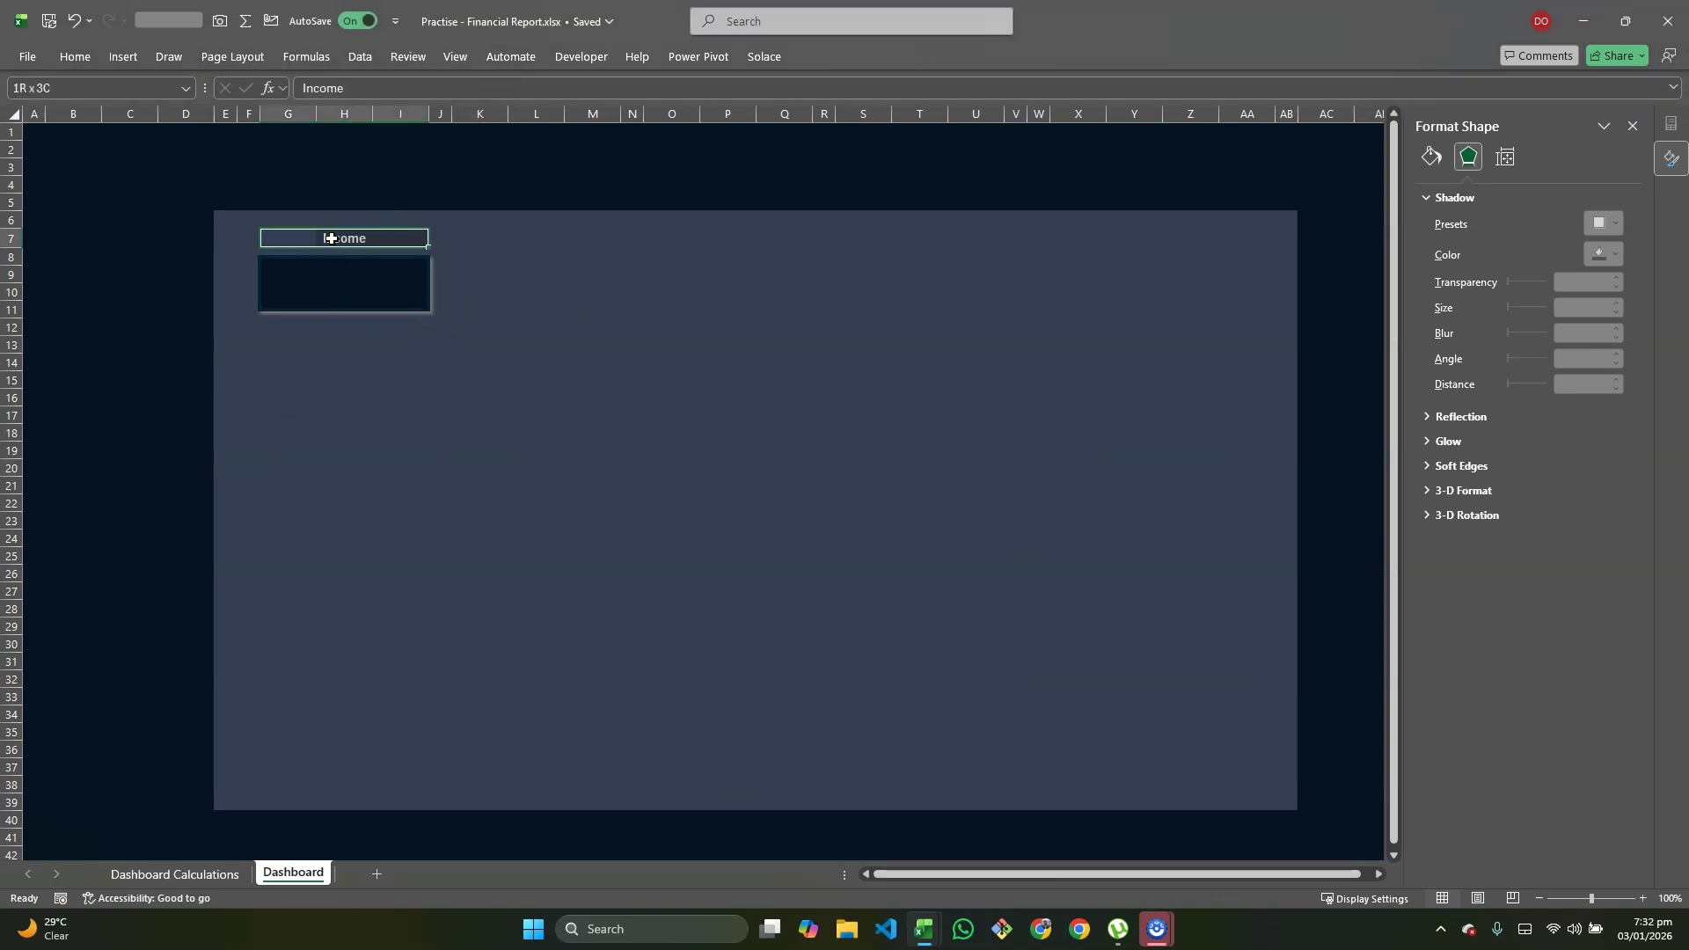
{"action": "key", "text": "ctrl+c"}
{"action": "key", "text": "Right"}
{"action": "key", "text": "Right"}
{"action": "key", "text": "Right"}
{"action": "key", "text": "Right"}
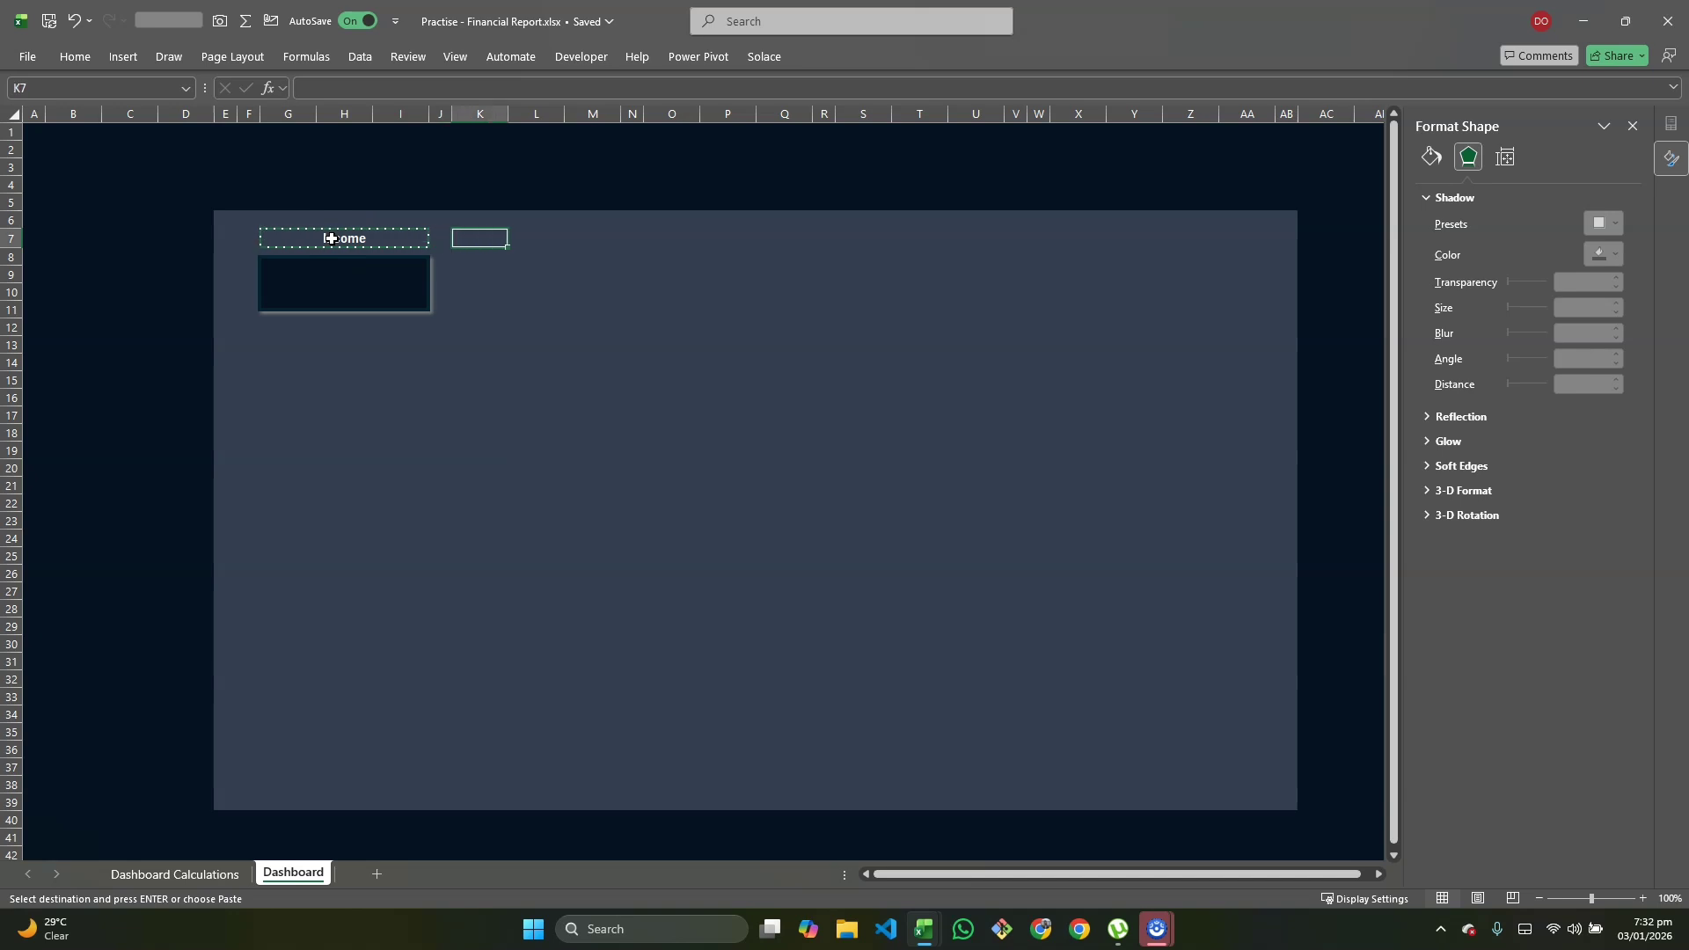
{"action": "key", "text": "ctrl+v"}
Step: Paste the copied Income heading into O7:Q7 and S7:U7 for the third and fourth cards
{"action": "key", "text": "Right"}
{"action": "key", "text": "Right"}
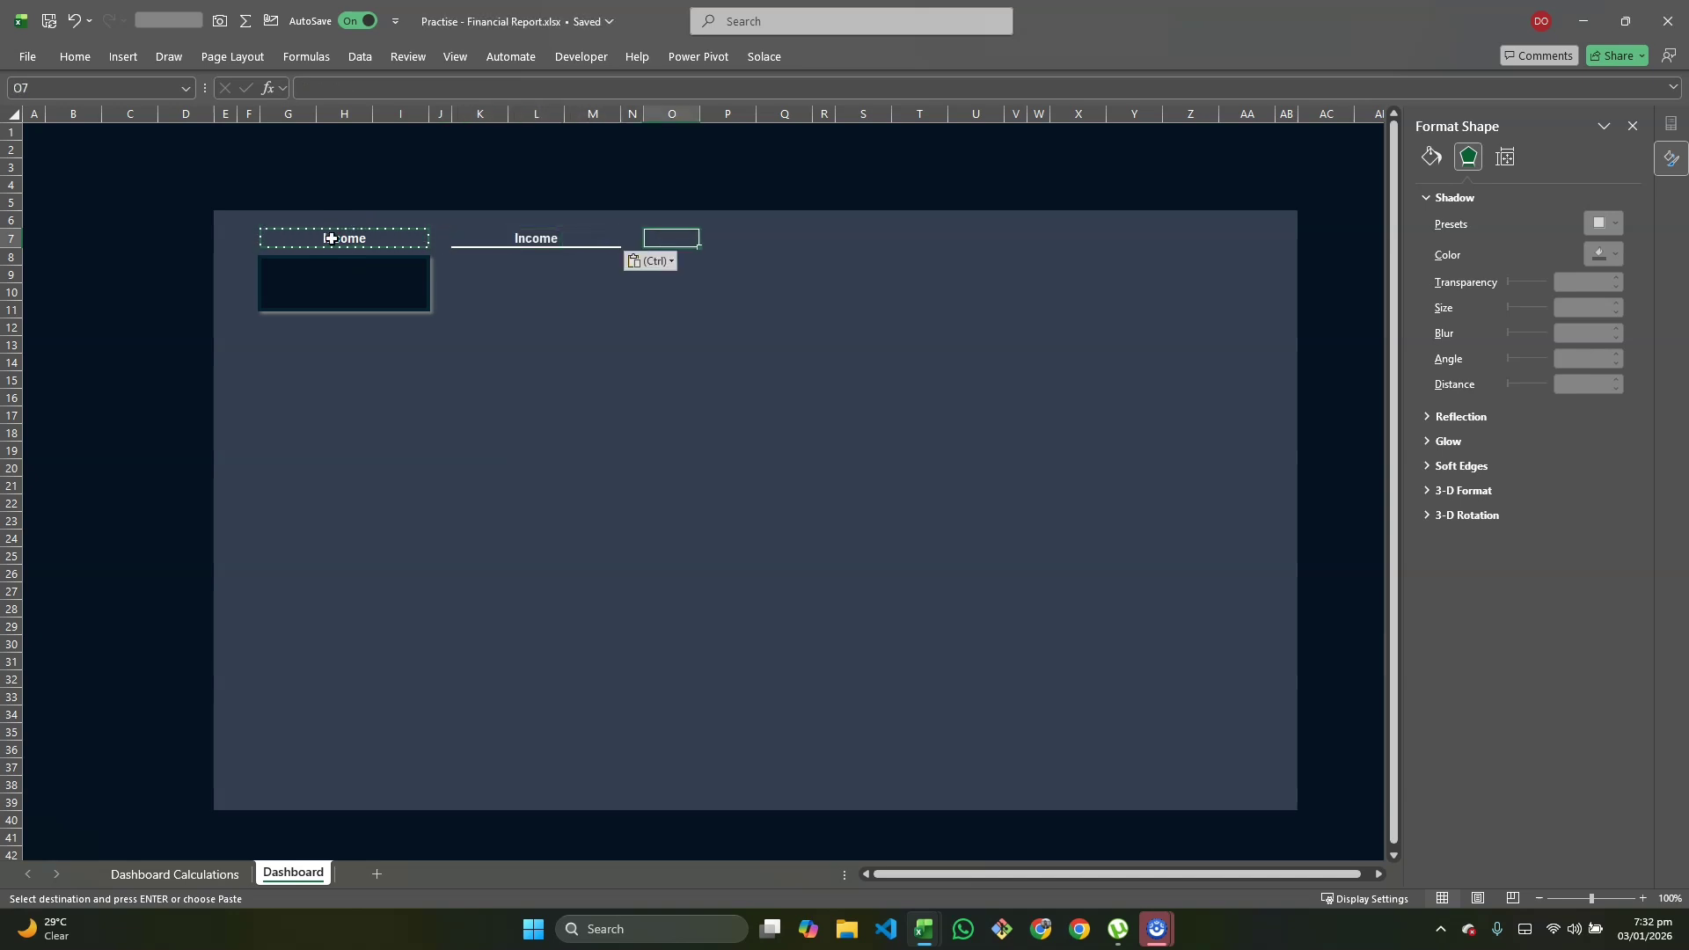
{"action": "key", "text": "ctrl+v"}
{"action": "key", "text": "Right"}
{"action": "key", "text": "Right"}
{"action": "key", "text": "Right"}
{"action": "key", "text": "Right"}
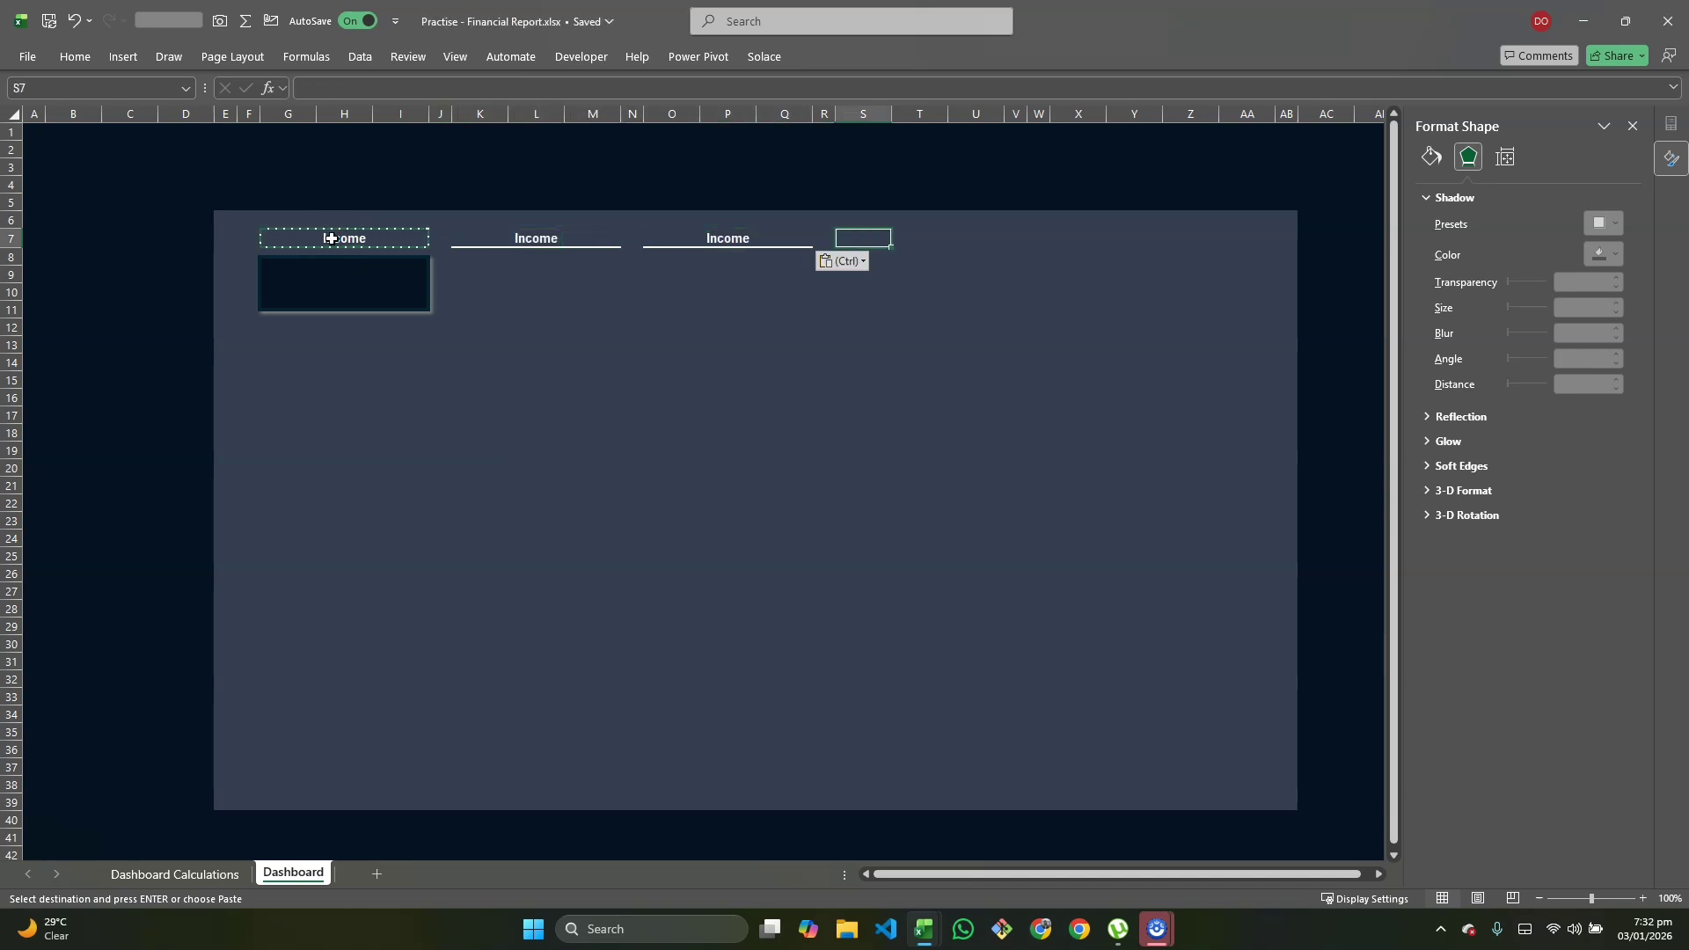
{"action": "key", "text": "ctrl+v"}
Step: Change the second heading, in K7, to "Expense"
{"action": "key", "text": "Left"}
{"action": "key", "text": "Left"}
{"action": "key", "text": "Left"}
{"action": "key", "text": "Left"}
{"action": "key", "text": "Left"}
{"action": "key", "text": "Left"}
{"action": "key", "text": "Left"}
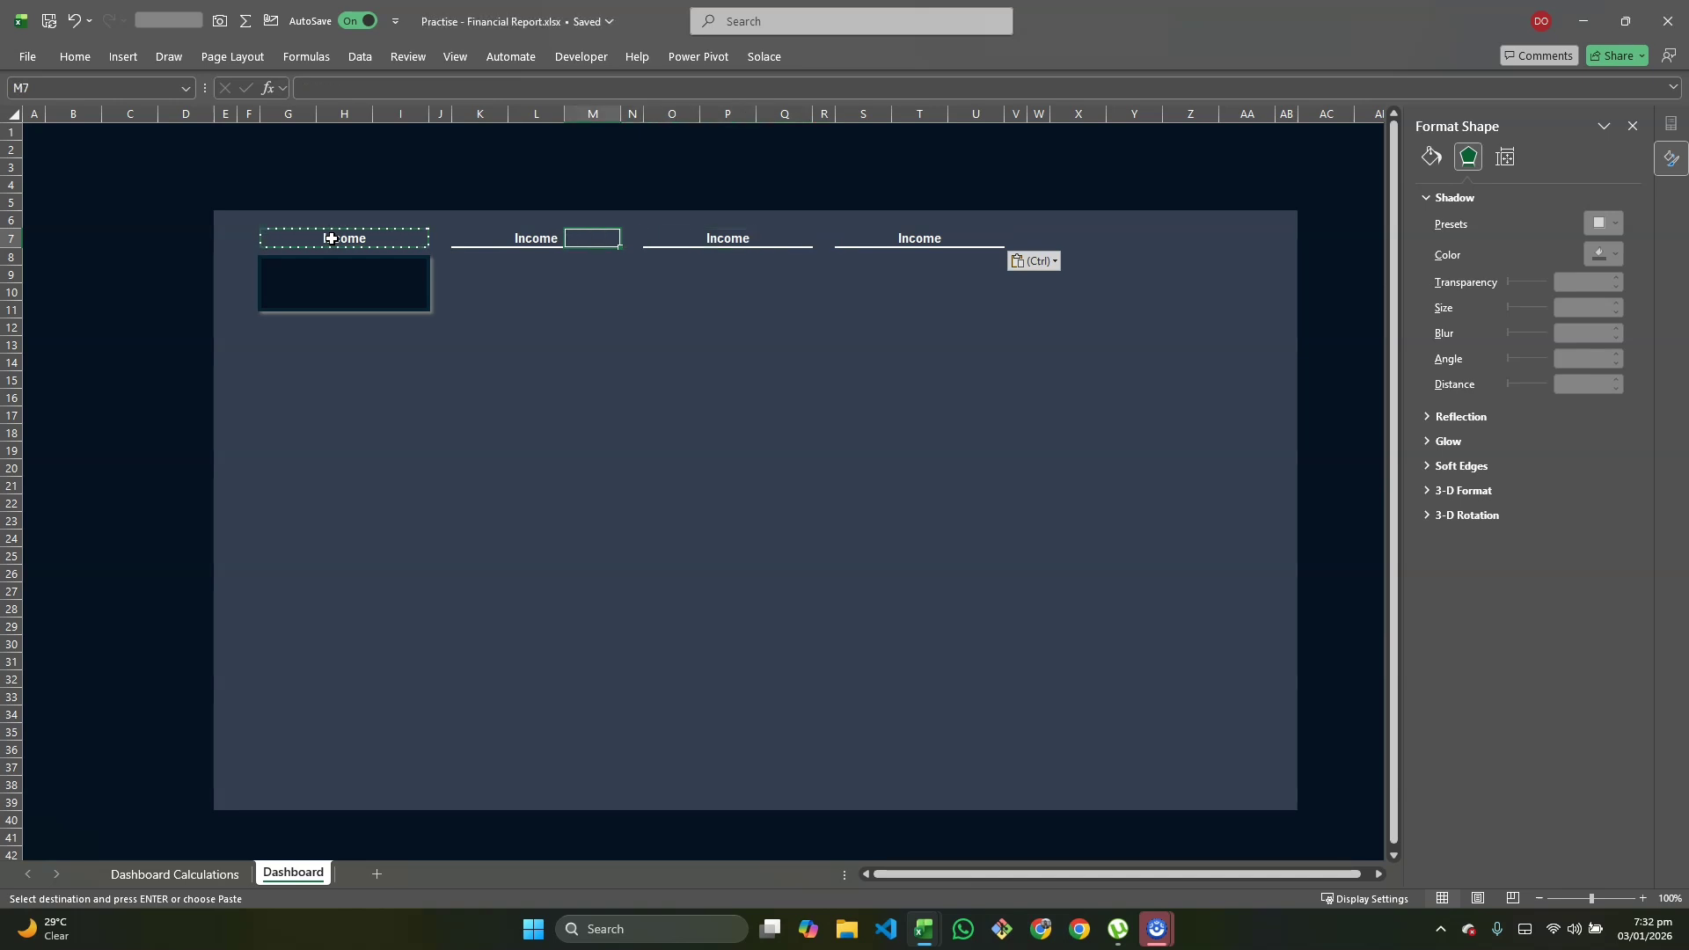
{"action": "key", "text": "Left"}
{"action": "type", "text": "Ex"}
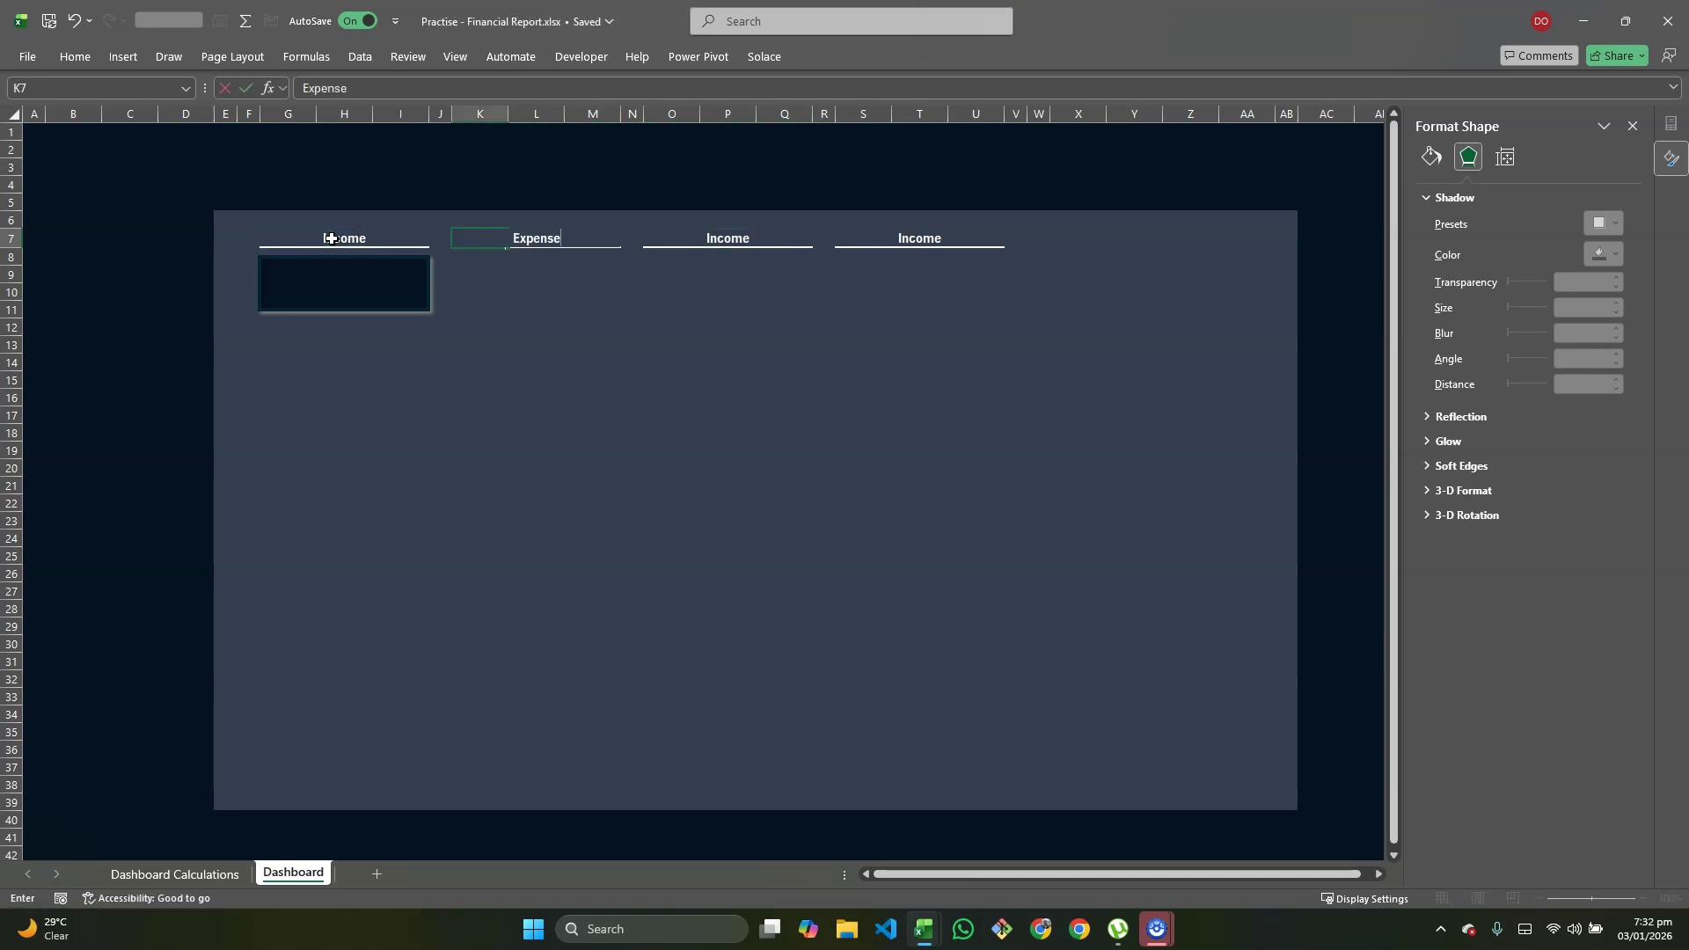
Step: Change the third heading, in O7, to "Profit/(Loss)"
{"action": "key", "text": "Right"}
{"action": "key", "text": "Right"}
{"action": "key", "text": "Right"}
{"action": "key", "text": "Right"}
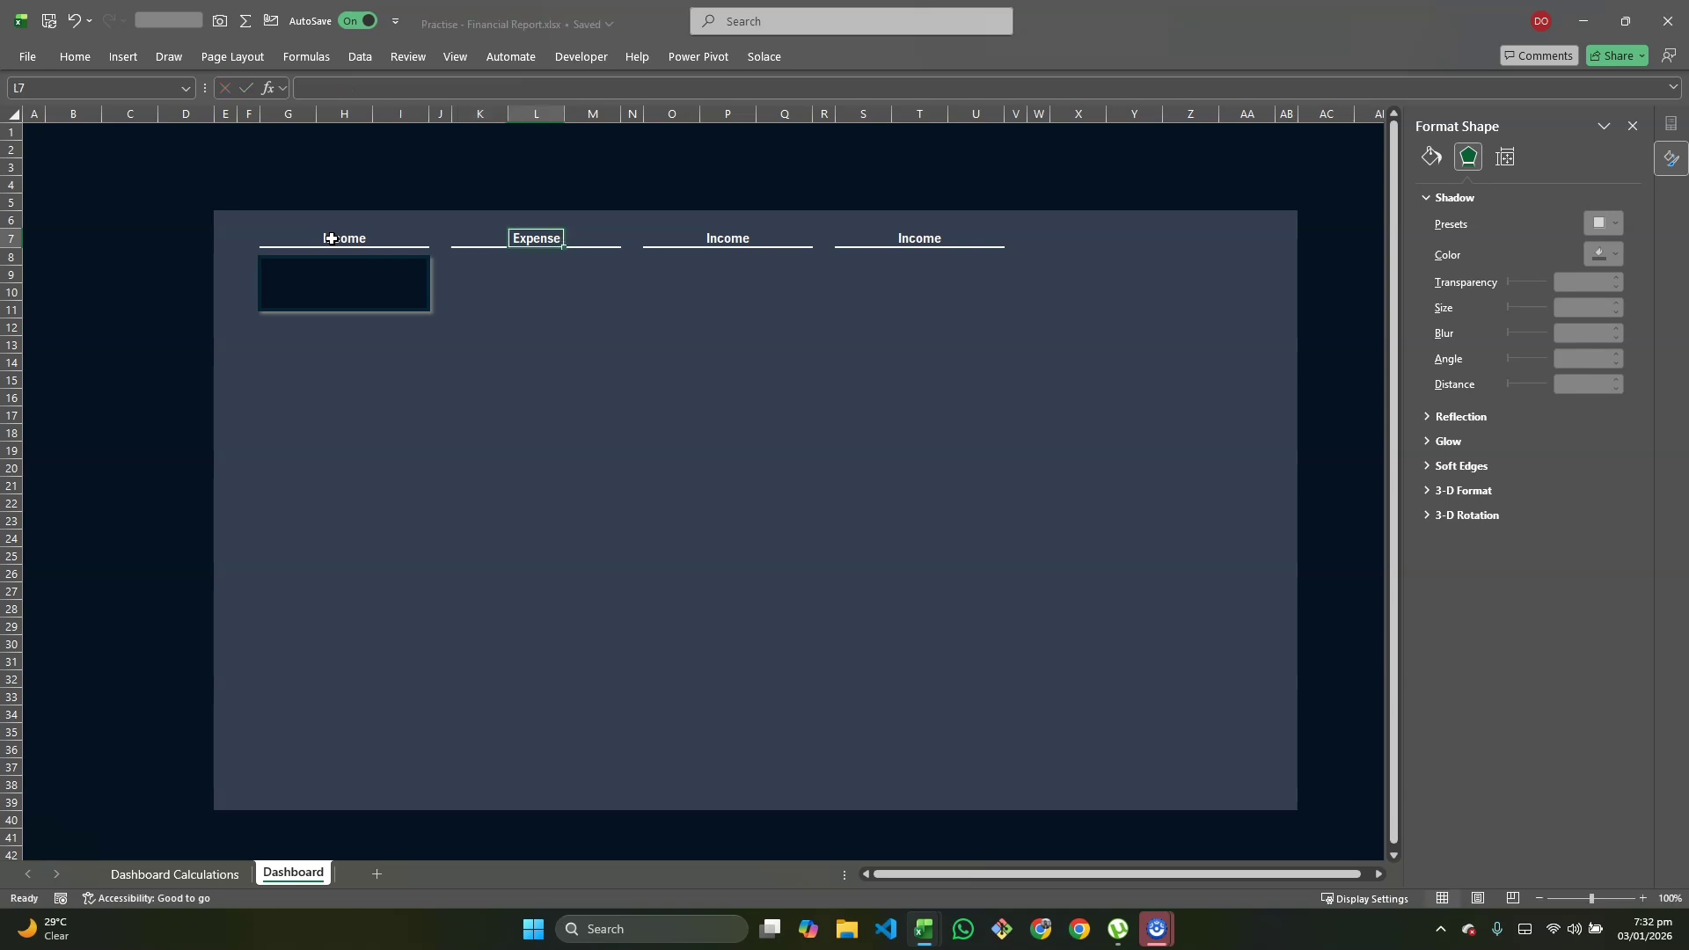
{"action": "type", "text": "Pr"}
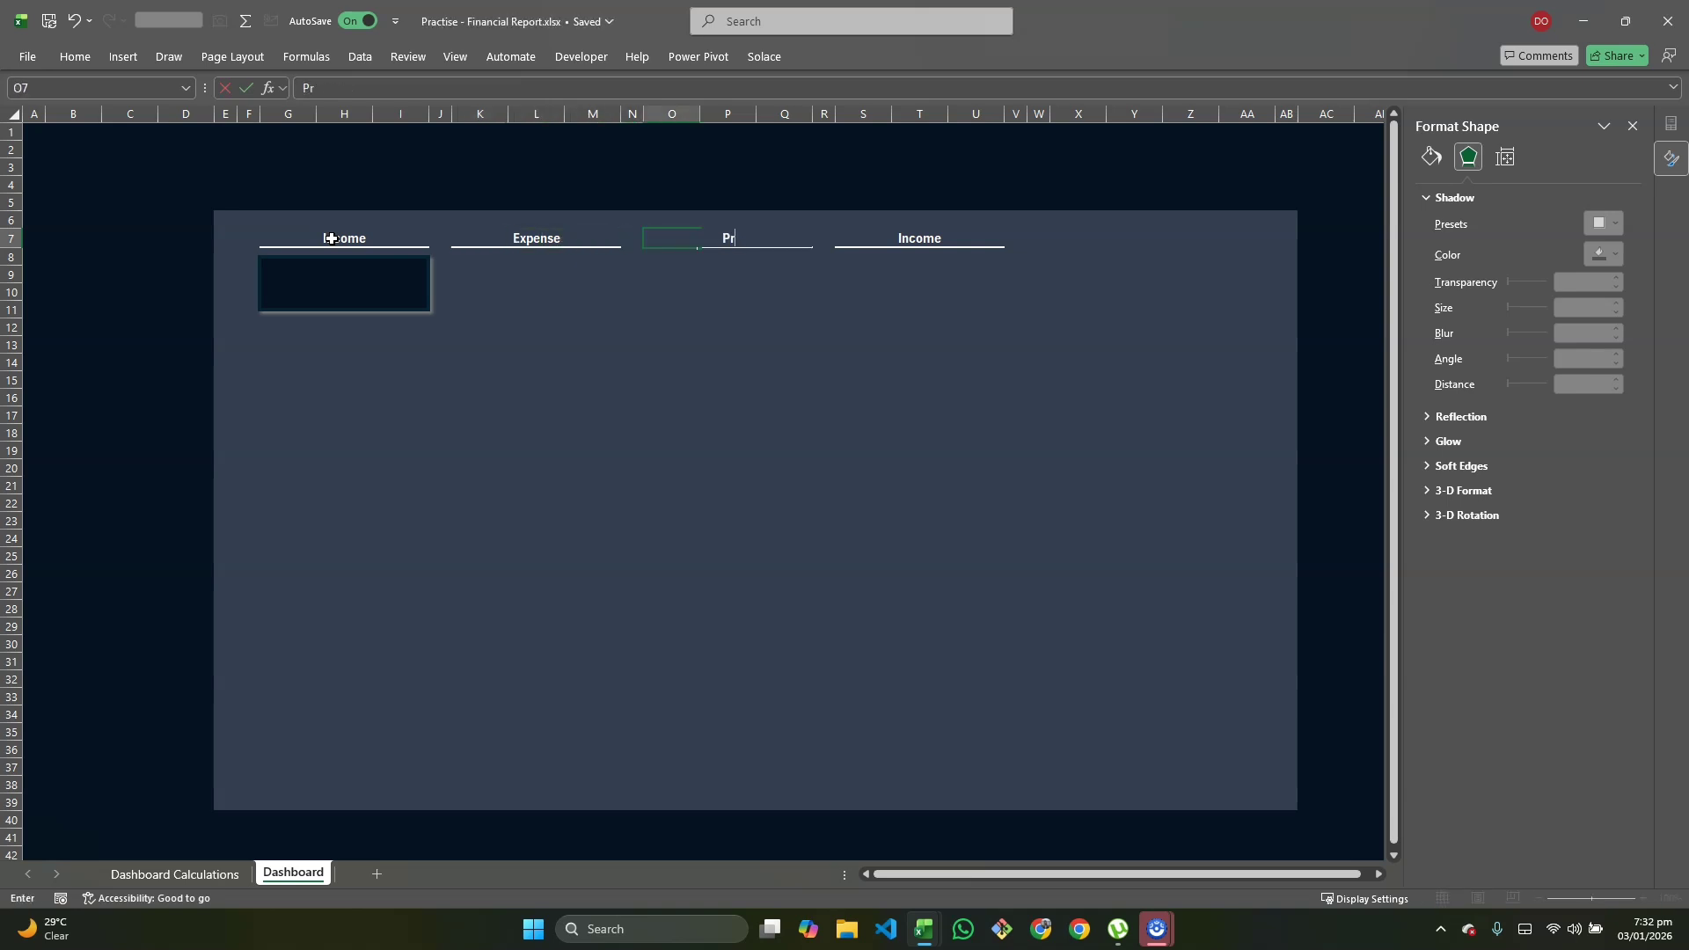
{"action": "type", "text": "ofilt"}
{"action": "key", "text": "Right"}
{"action": "key", "text": "Right"}
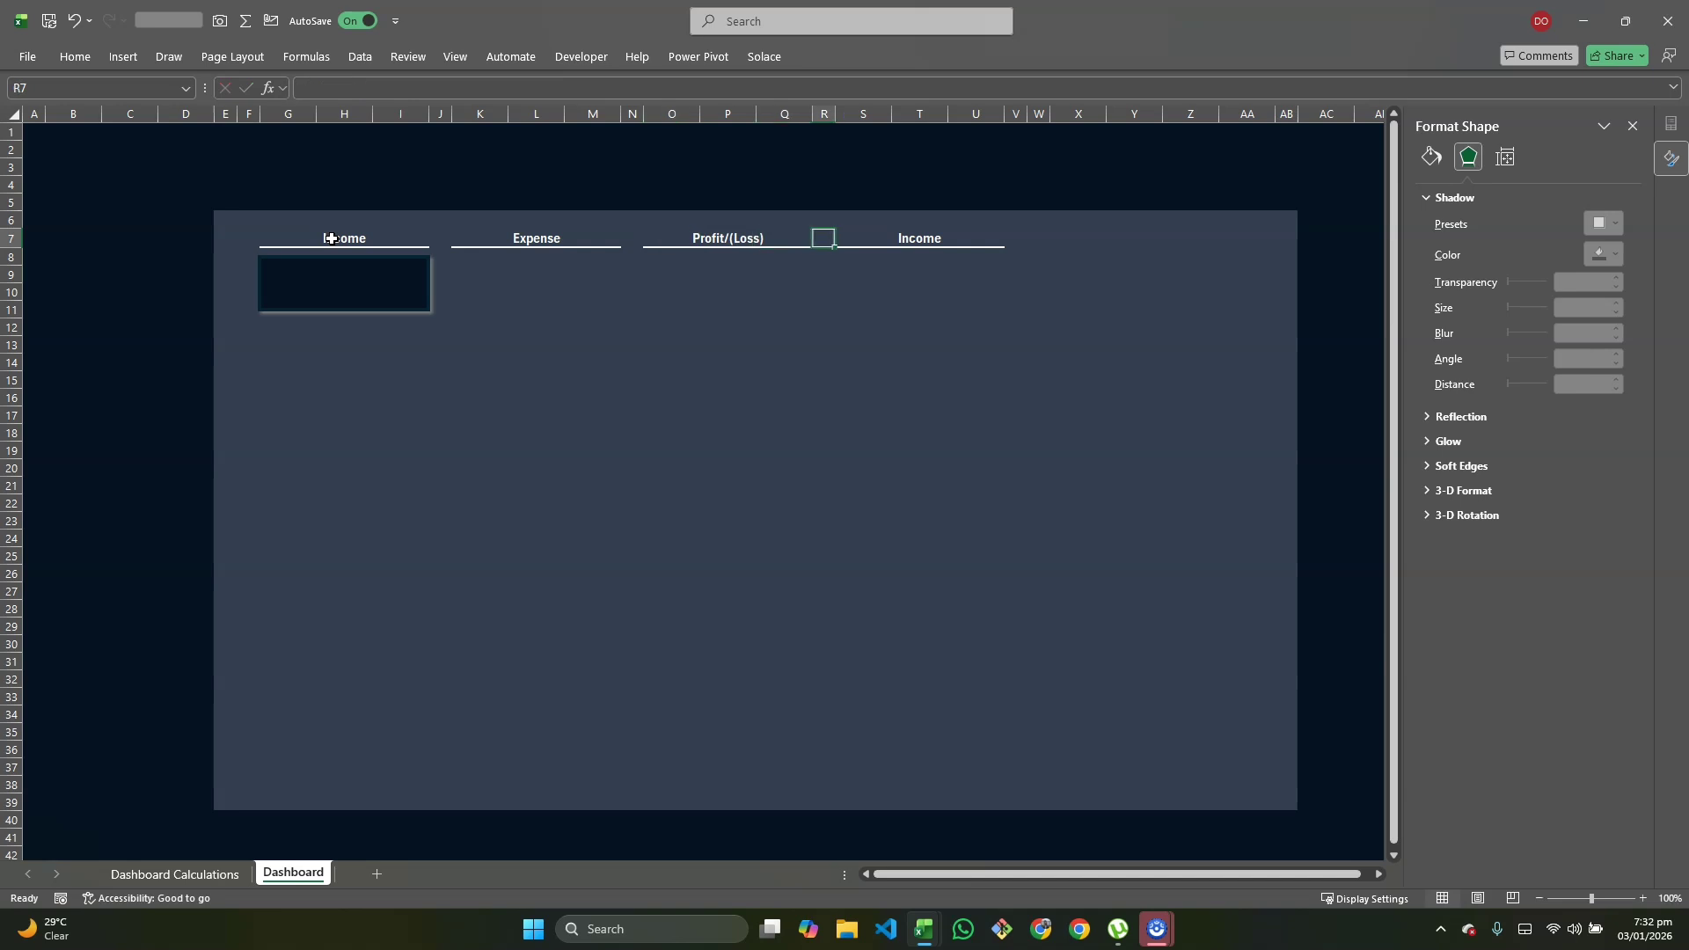
Step: Change the fourth heading, in S7, to "Cash at Hand"
{"action": "type", "text": "Cash"}
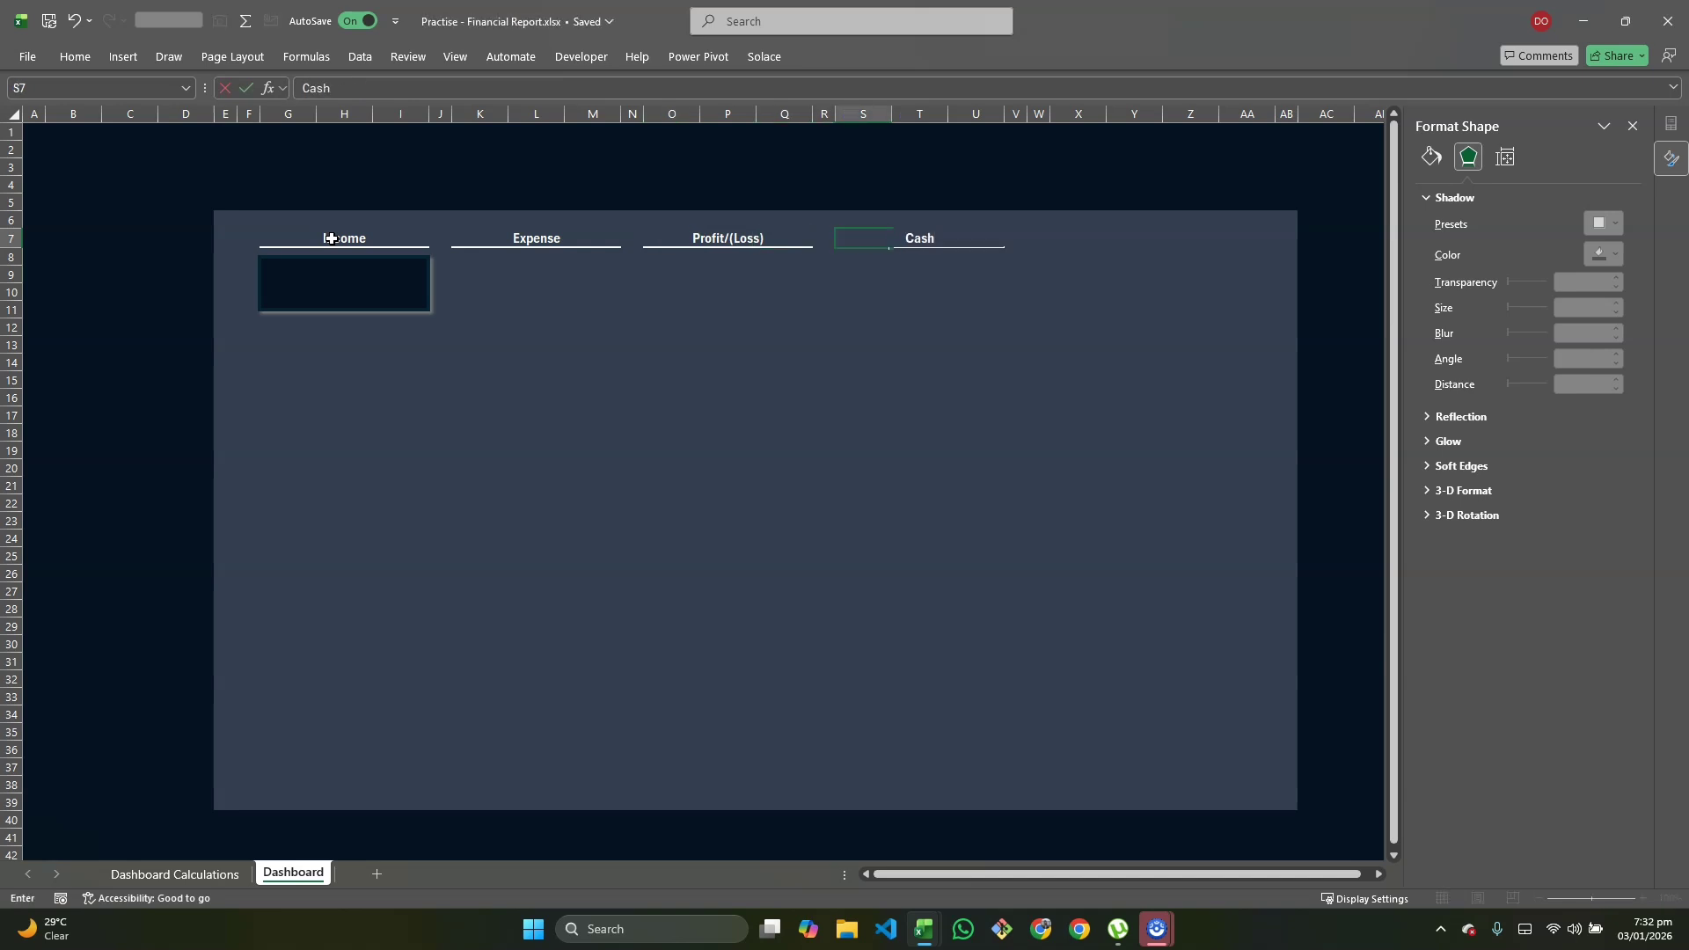
{"action": "type", "text": " at Hand"}
{"action": "key", "text": "Return"}
Step: Link the Income card's text to cell B5 of the Dashboard Calculations sheet
{"action": "left_click", "coordinate": [320, 312]}
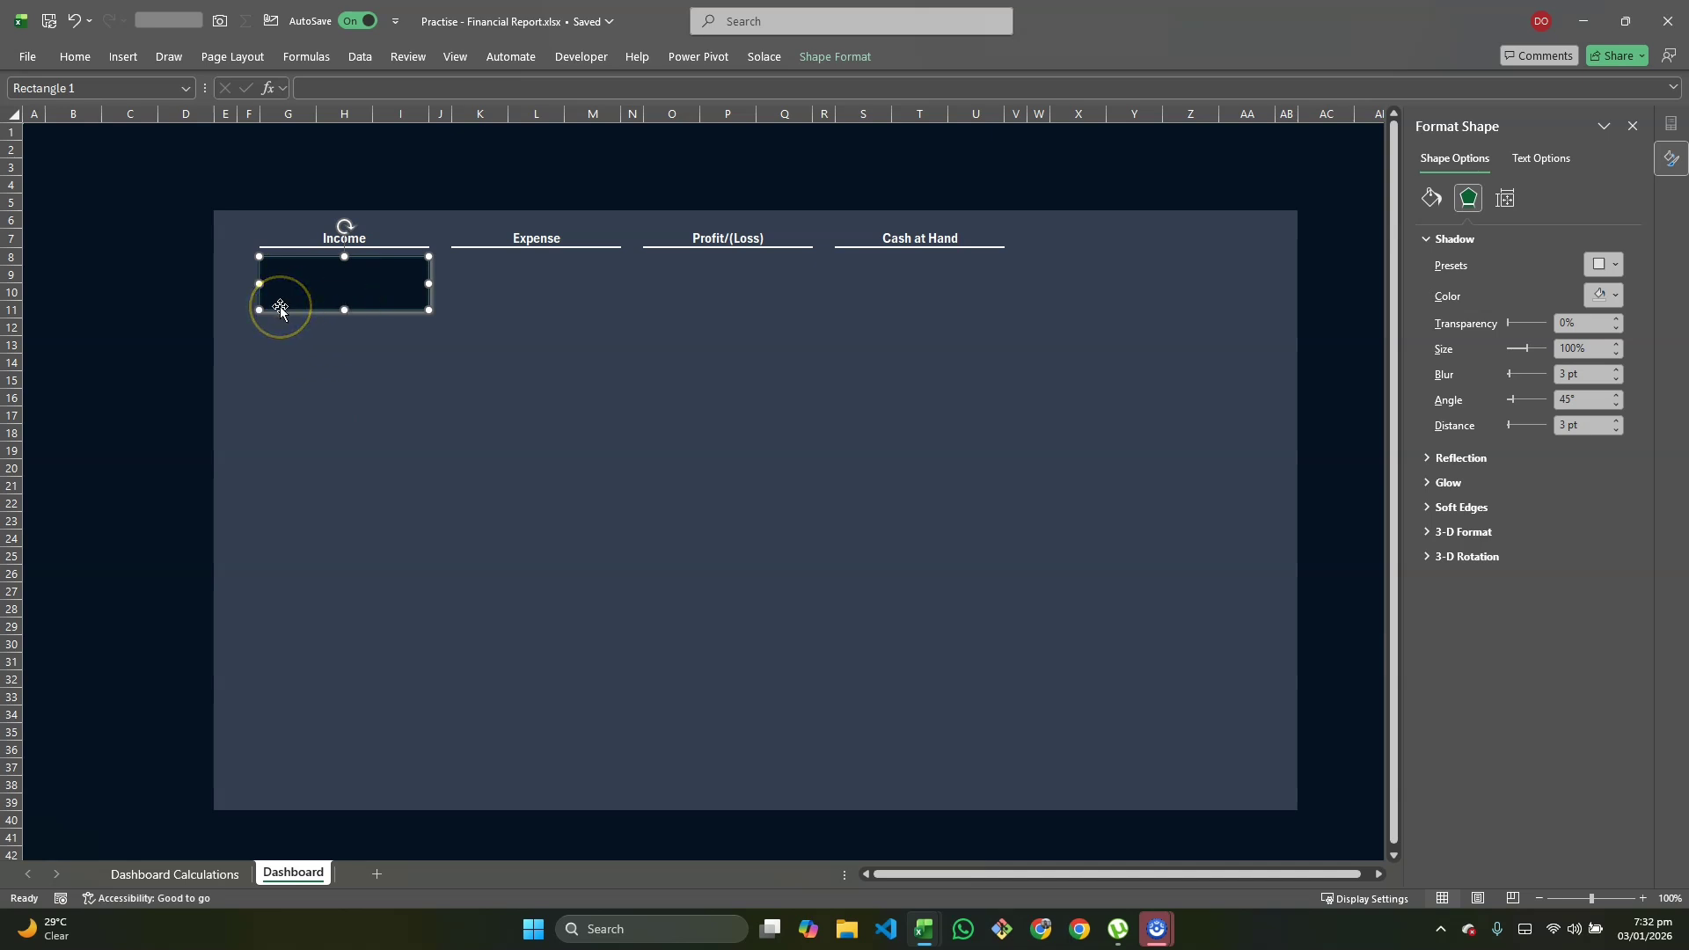
{"action": "left_click", "coordinate": [391, 257]}
{"action": "left_click", "coordinate": [322, 88]}
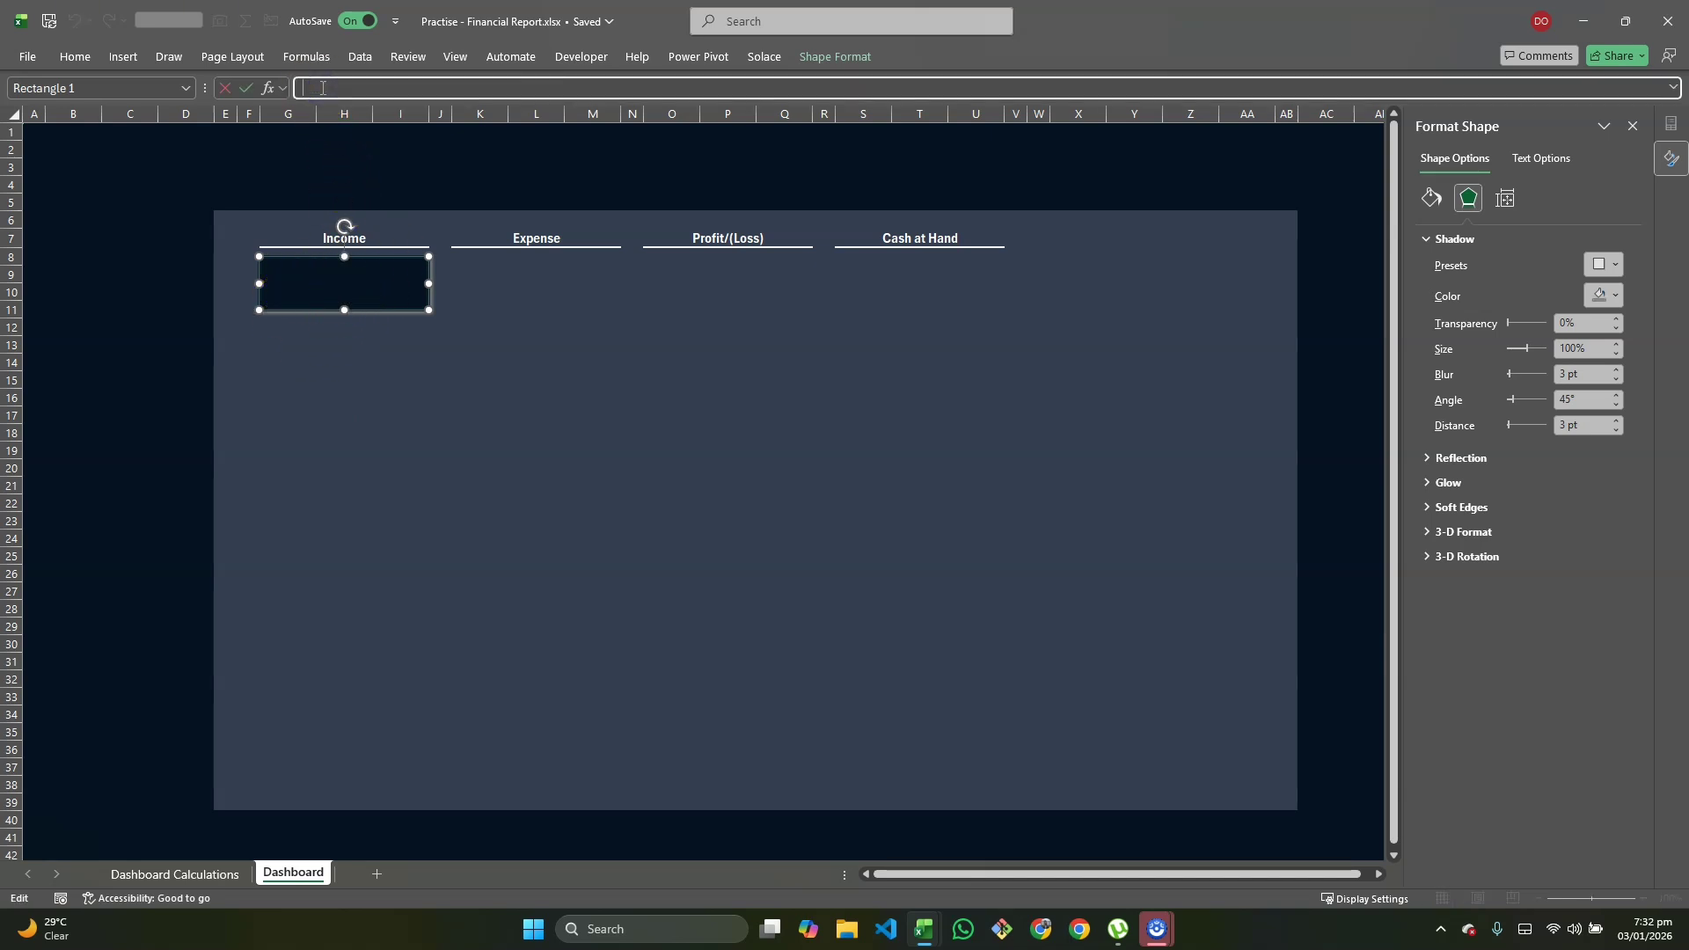
{"action": "type", "text": "="}
{"action": "key", "text": "Escape"}
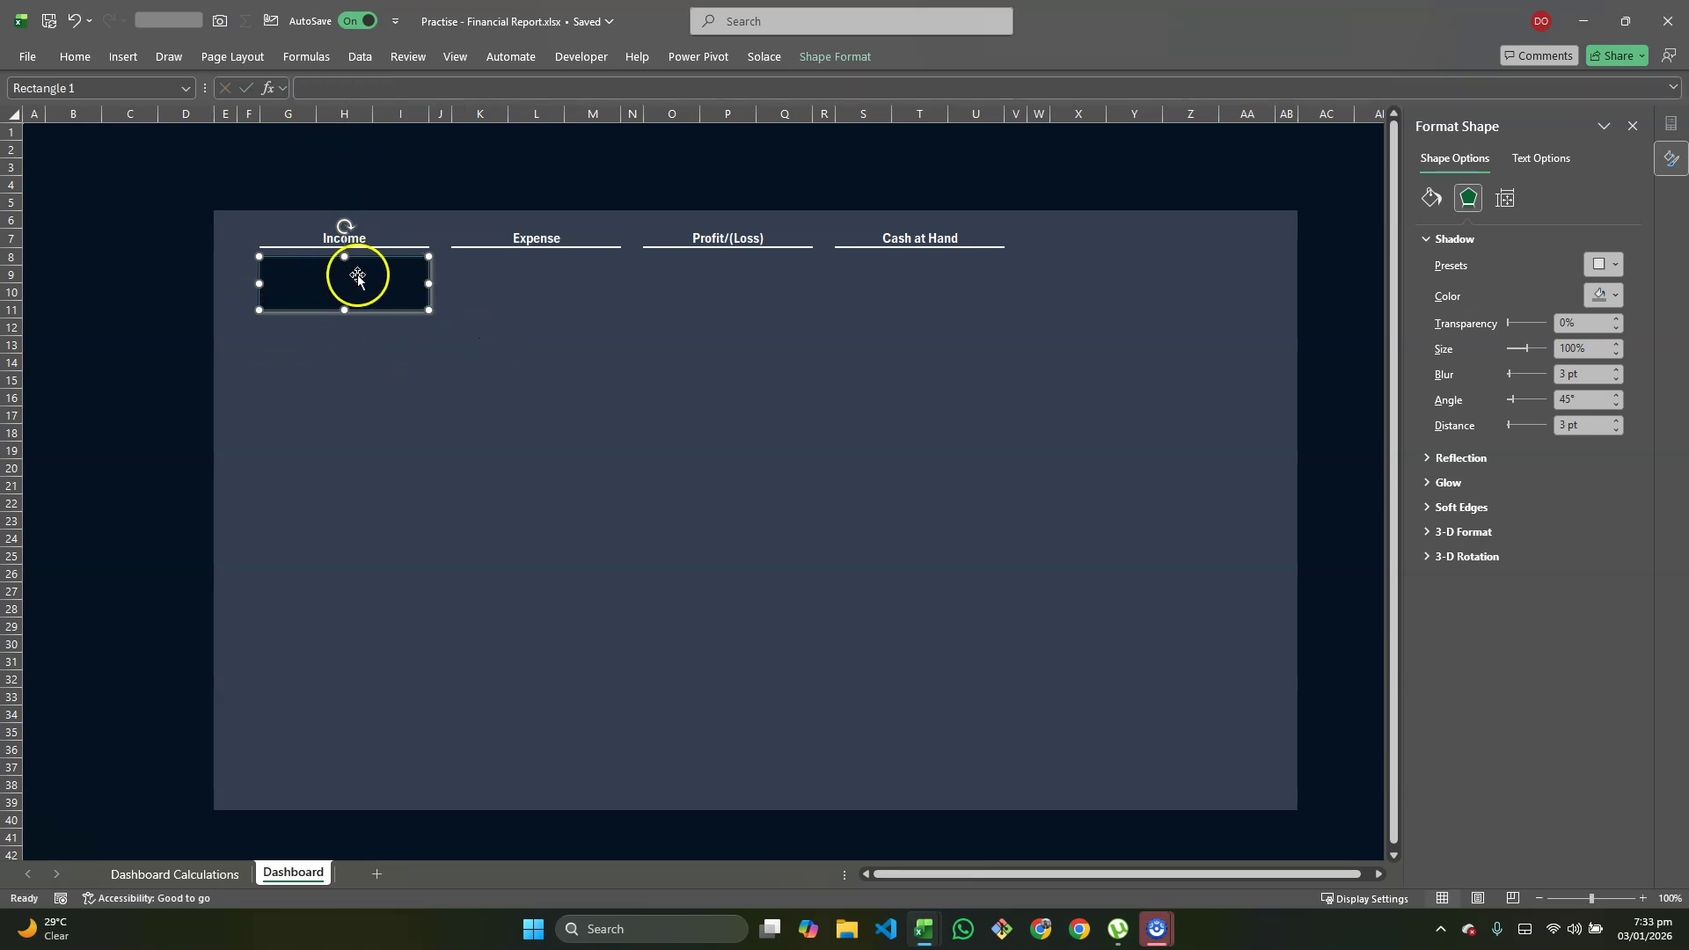
{"action": "left_click", "coordinate": [319, 91]}
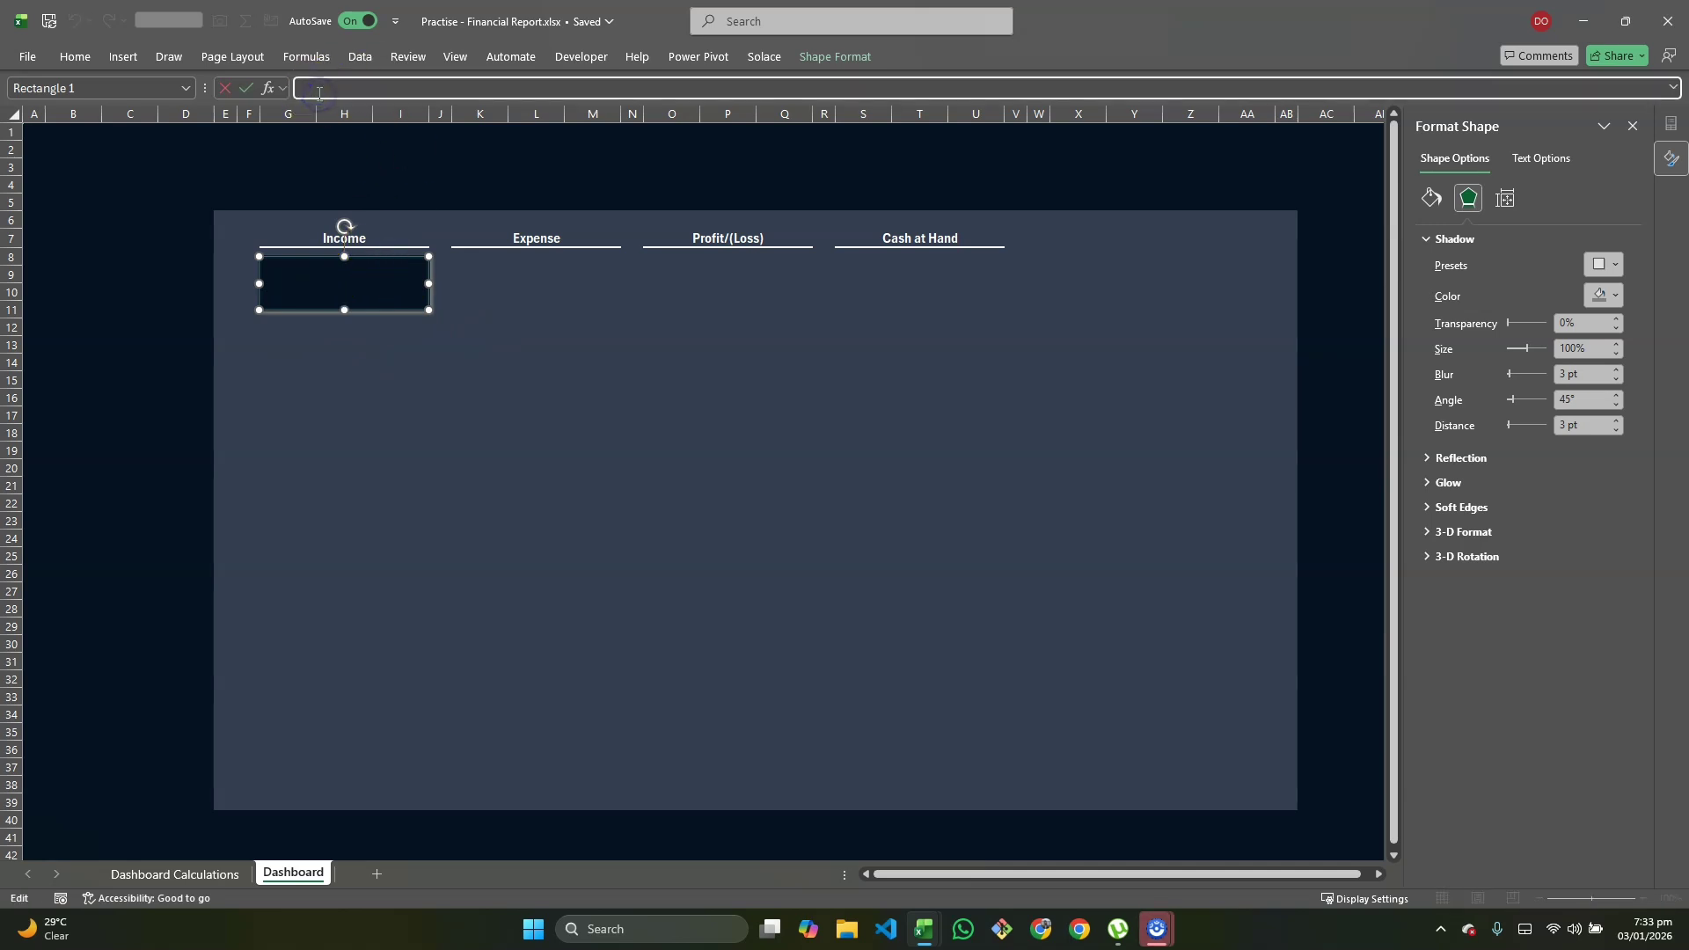
{"action": "type", "text": "="}
{"action": "left_click", "coordinate": [163, 875]}
{"action": "left_click", "coordinate": [132, 204]}
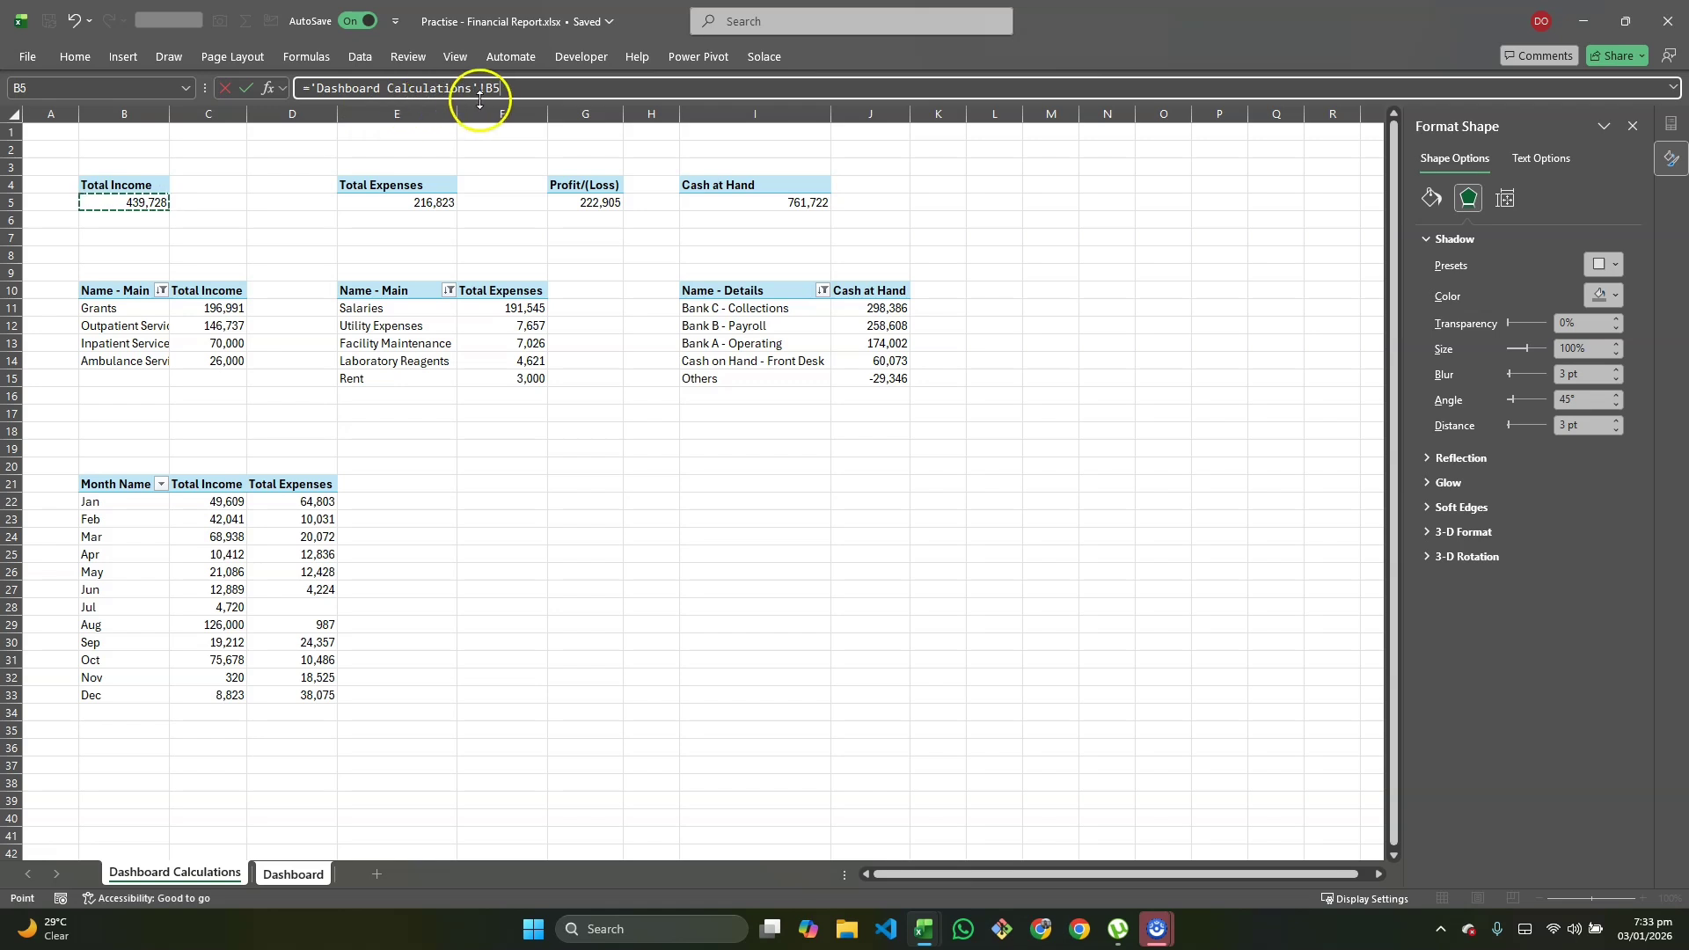
{"action": "key", "text": "Return"}
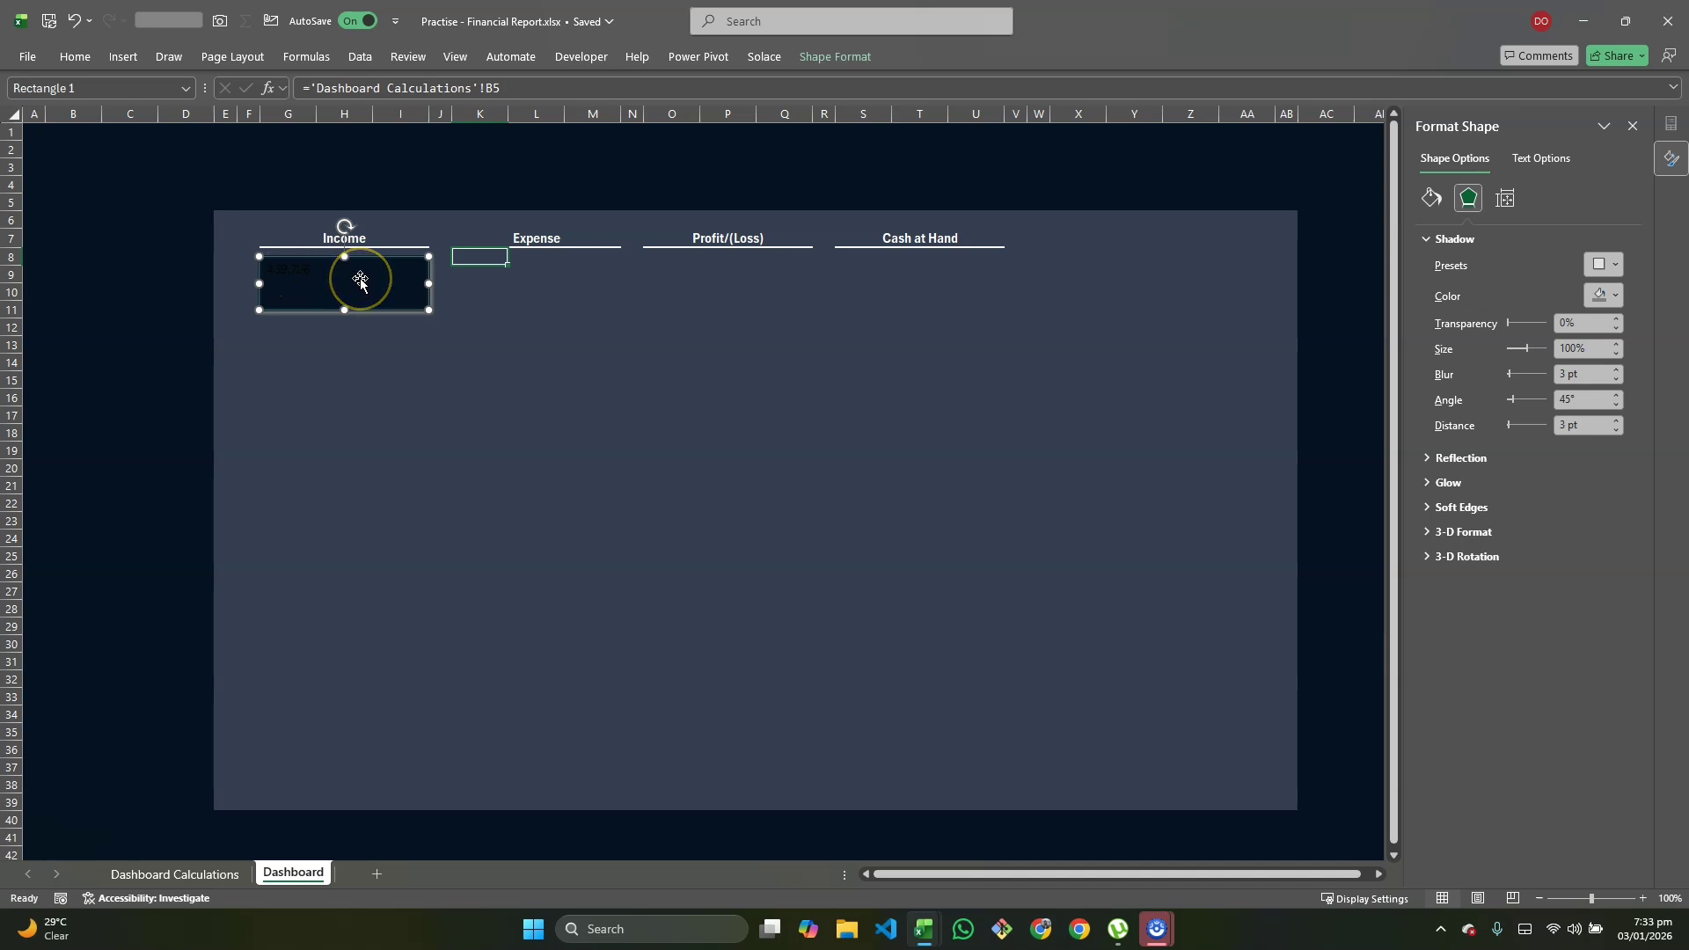
Step: Set the font color of the Income card's value to white
{"action": "left_click", "coordinate": [73, 58]}
{"action": "left_click", "coordinate": [354, 119]}
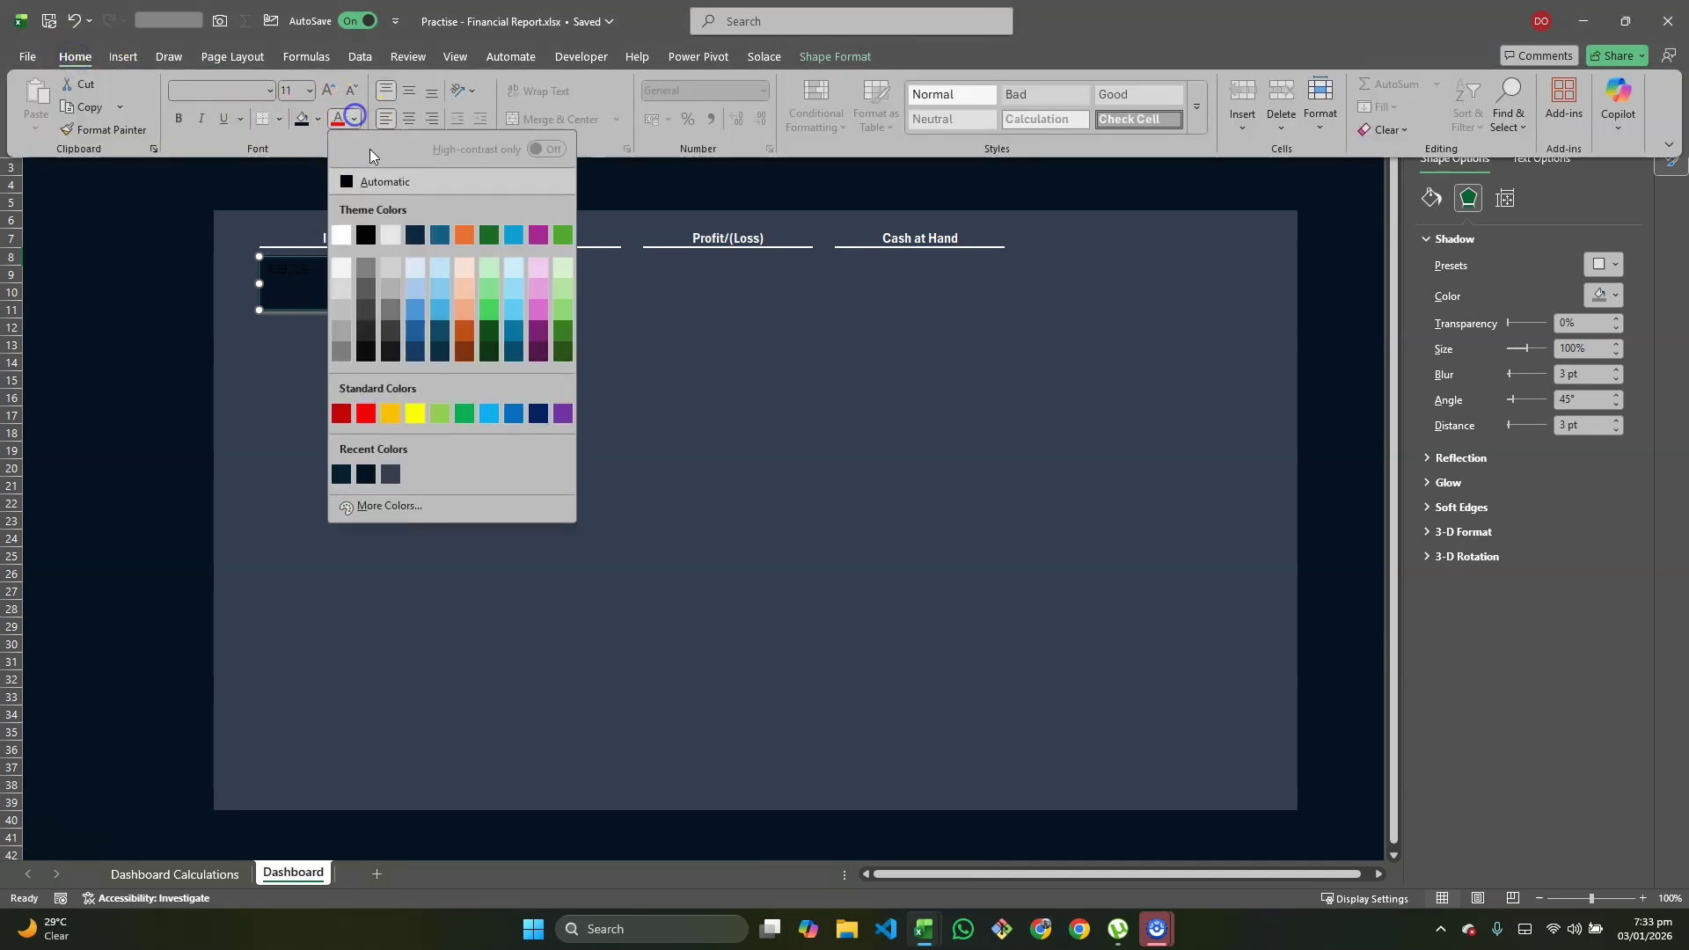
{"action": "left_click", "coordinate": [340, 236]}
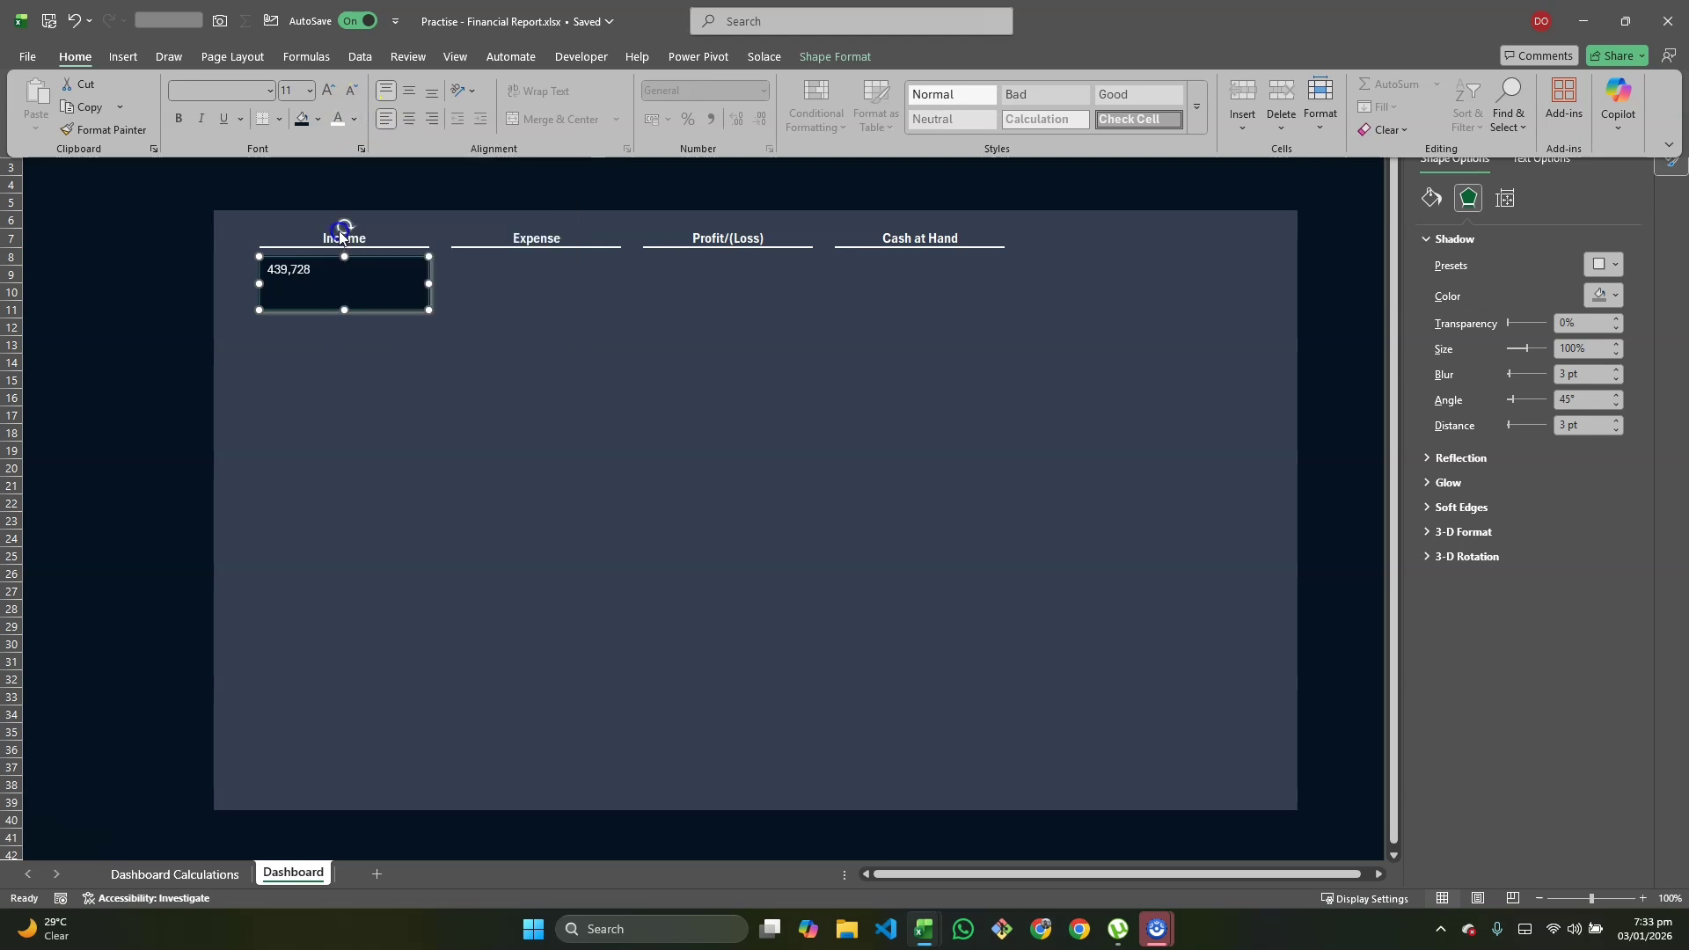
{"action": "left_click", "coordinate": [345, 123]}
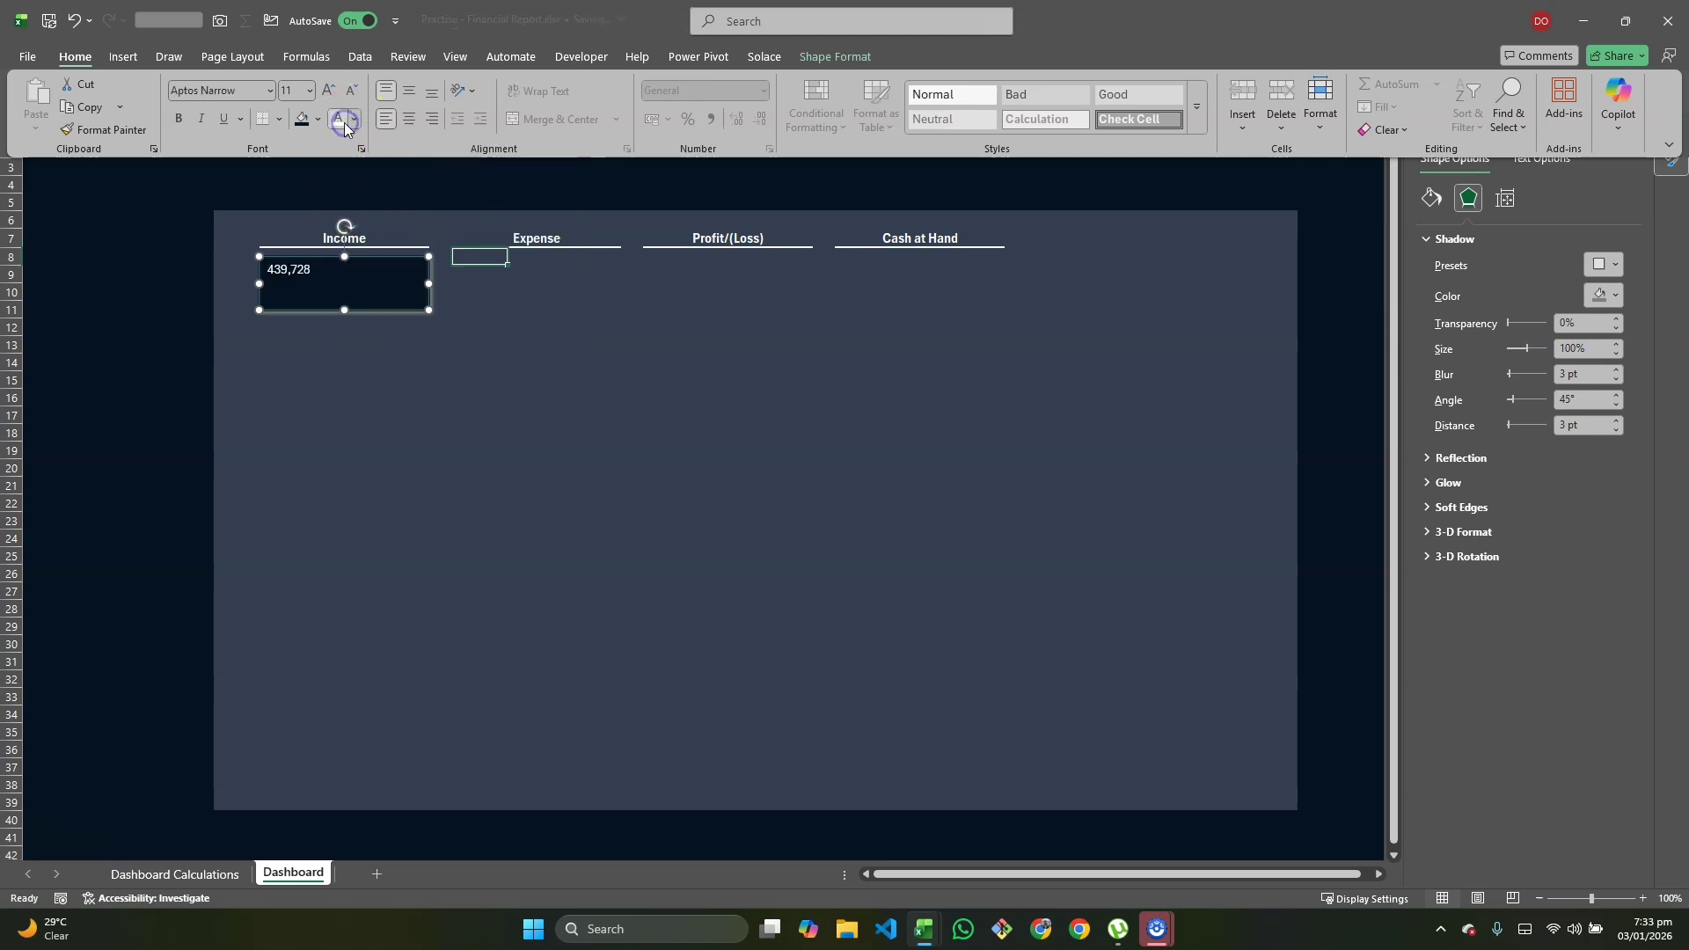
Step: Enlarge the Income card's value to font size 24 and center it vertically and horizontally in the card
{"action": "left_click", "coordinate": [331, 87]}
{"action": "left_click", "coordinate": [331, 87]}
{"action": "left_click", "coordinate": [330, 87]}
{"action": "left_click", "coordinate": [331, 87]}
{"action": "left_click", "coordinate": [331, 87]}
{"action": "left_click", "coordinate": [330, 87]}
{"action": "left_click", "coordinate": [331, 87]}
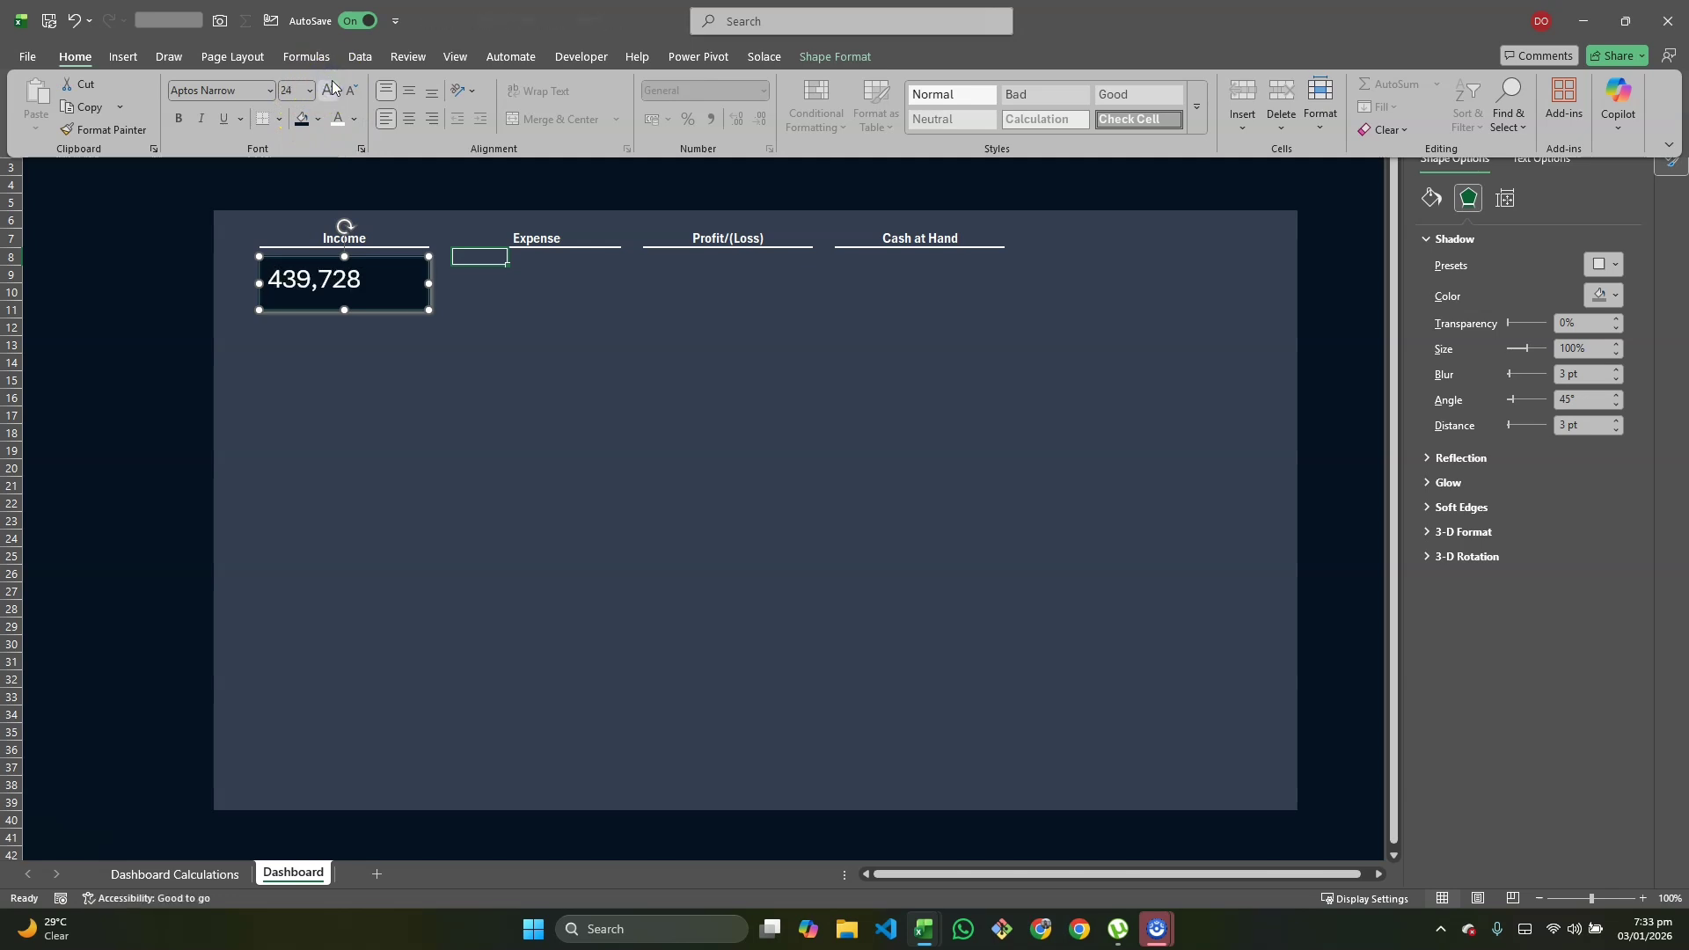
{"action": "left_click", "coordinate": [331, 86]}
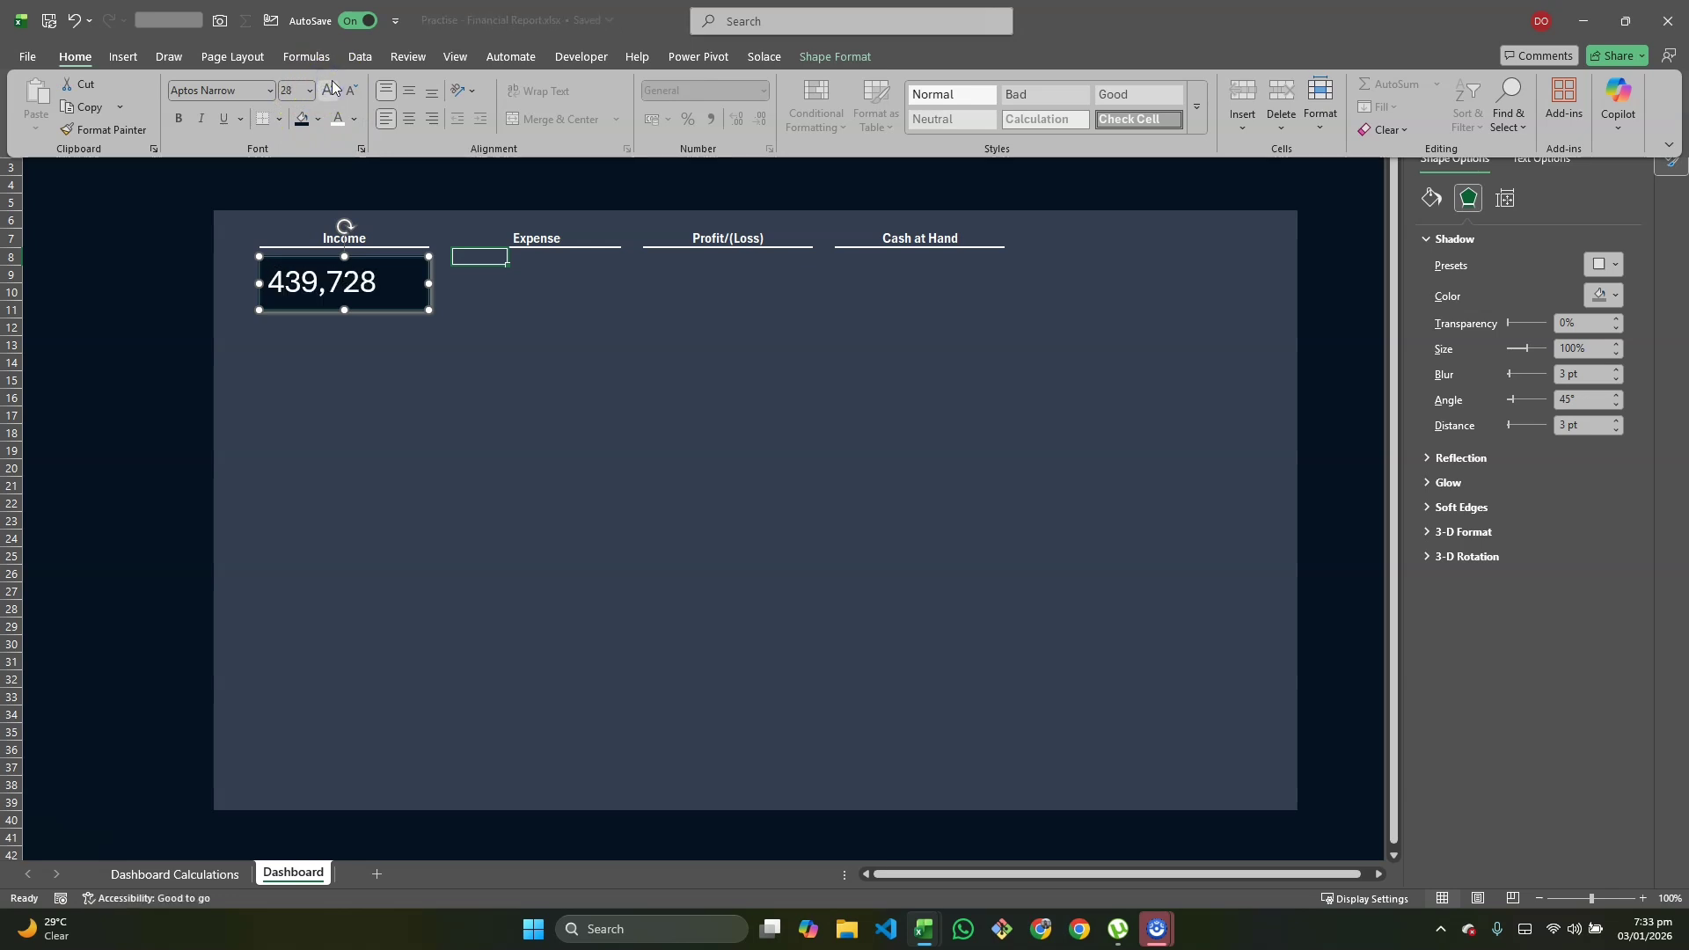
{"action": "left_click", "coordinate": [351, 89]}
{"action": "left_click", "coordinate": [351, 89]}
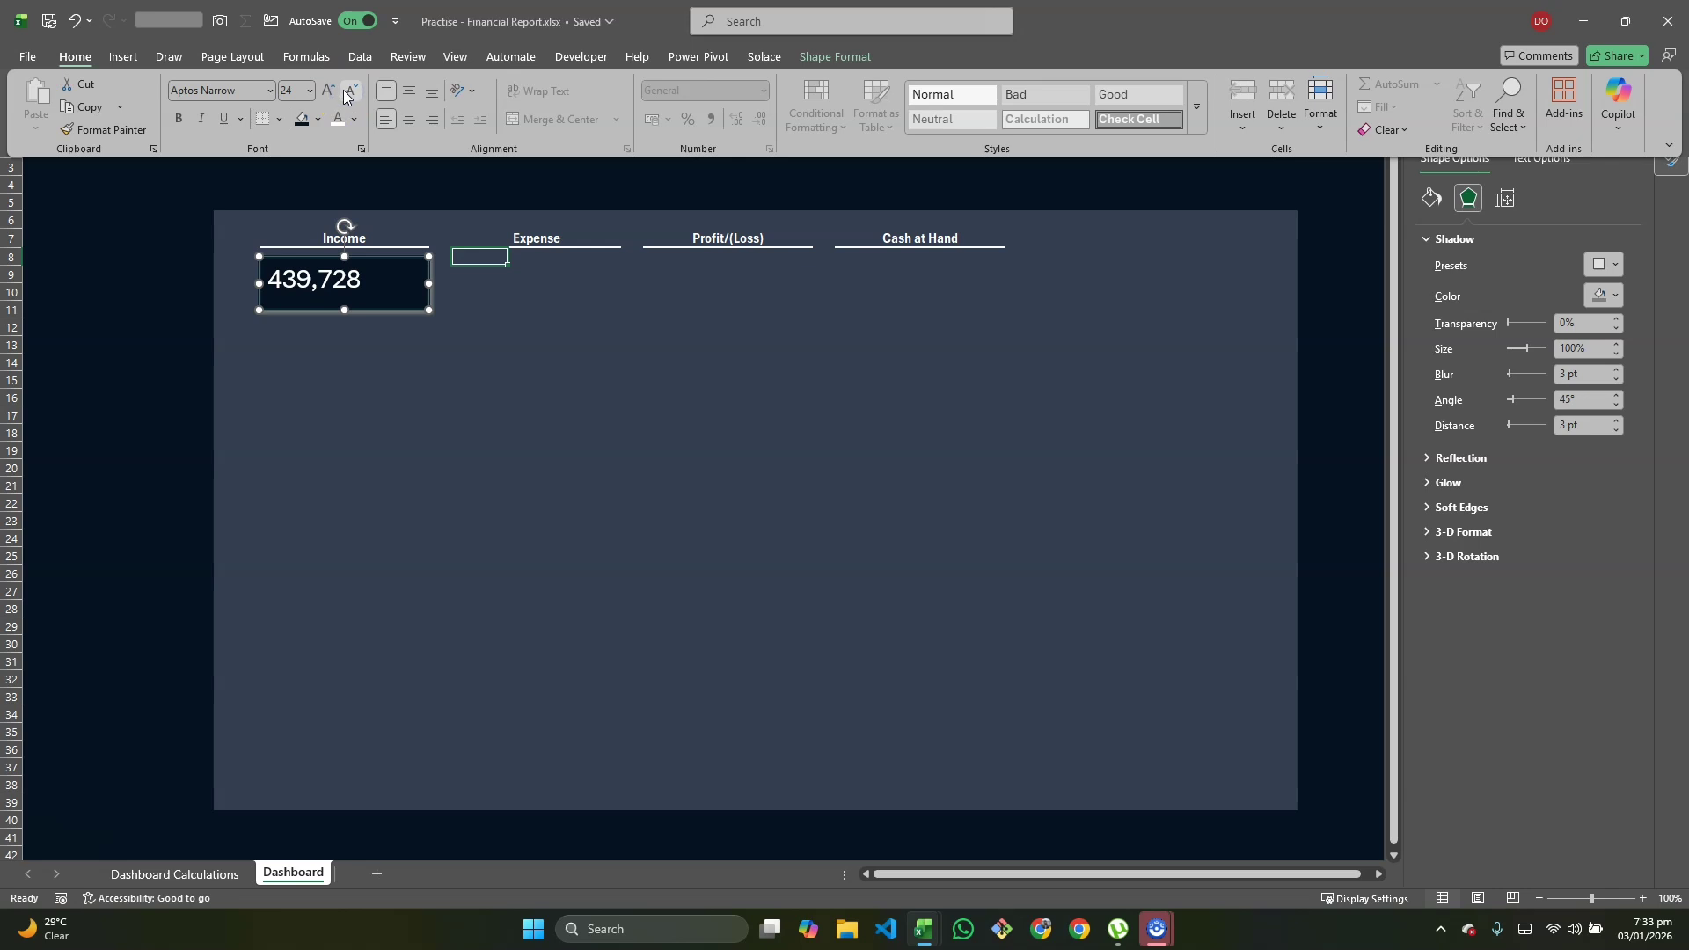
{"action": "left_click", "coordinate": [409, 93]}
{"action": "left_click", "coordinate": [409, 119]}
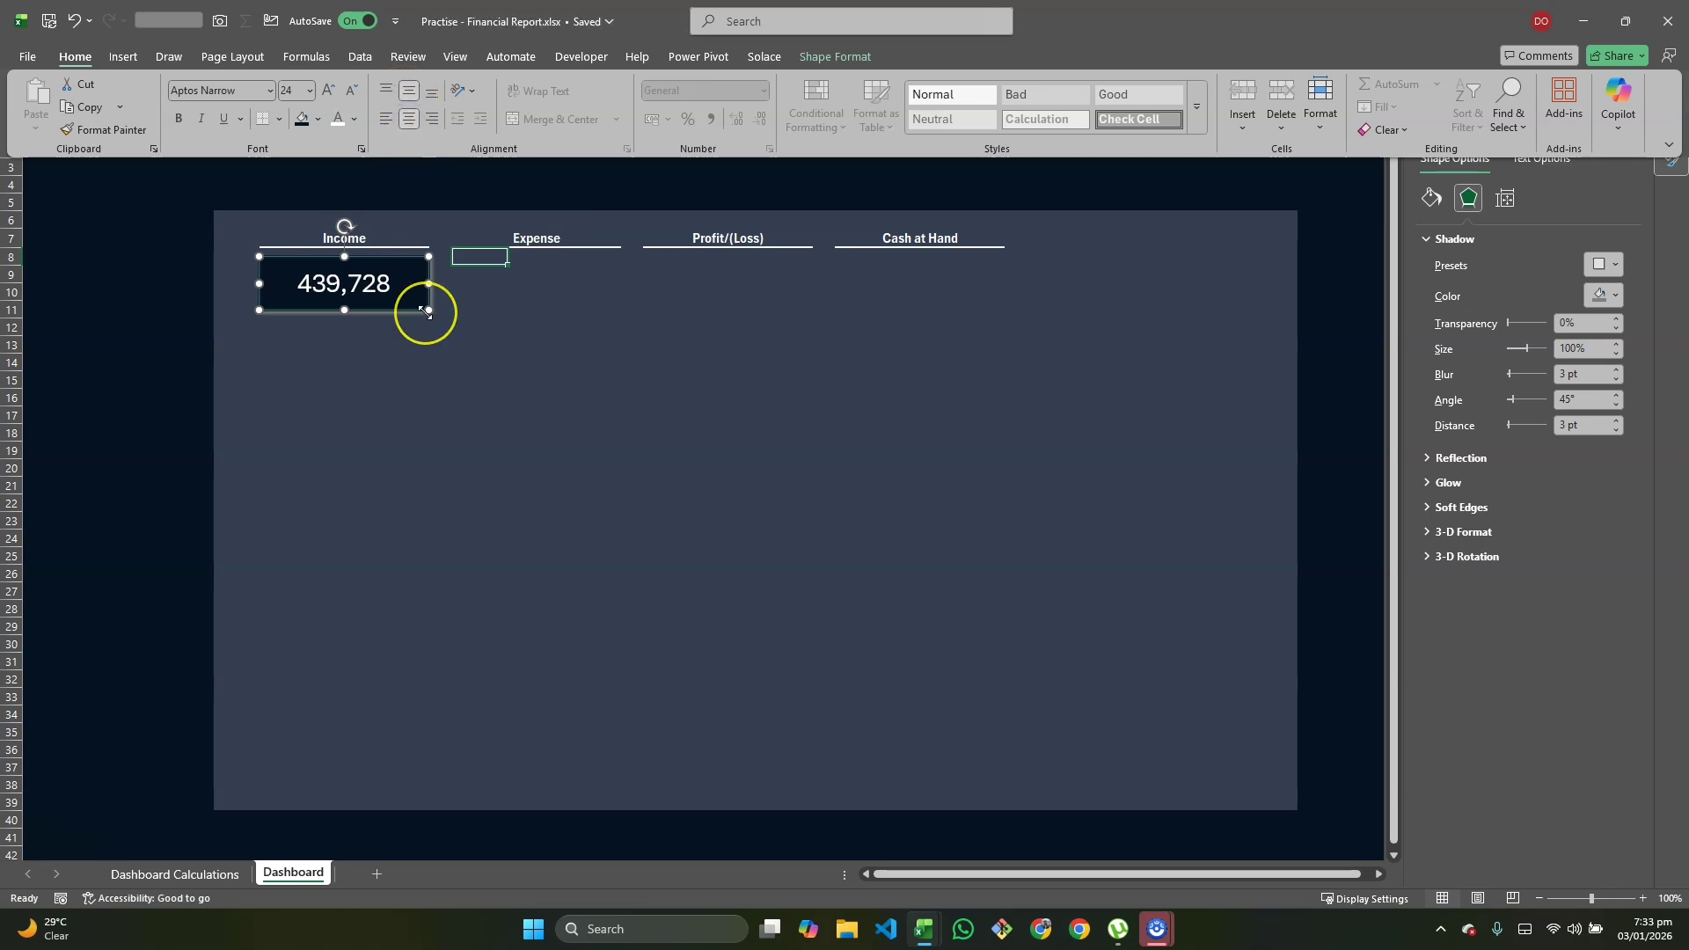
Step: Duplicate the Income card three times, placing the copies under the Expense, Profit/(Loss) and Cash at Hand headings at equal spacing
{"action": "left_click", "coordinate": [484, 310]}
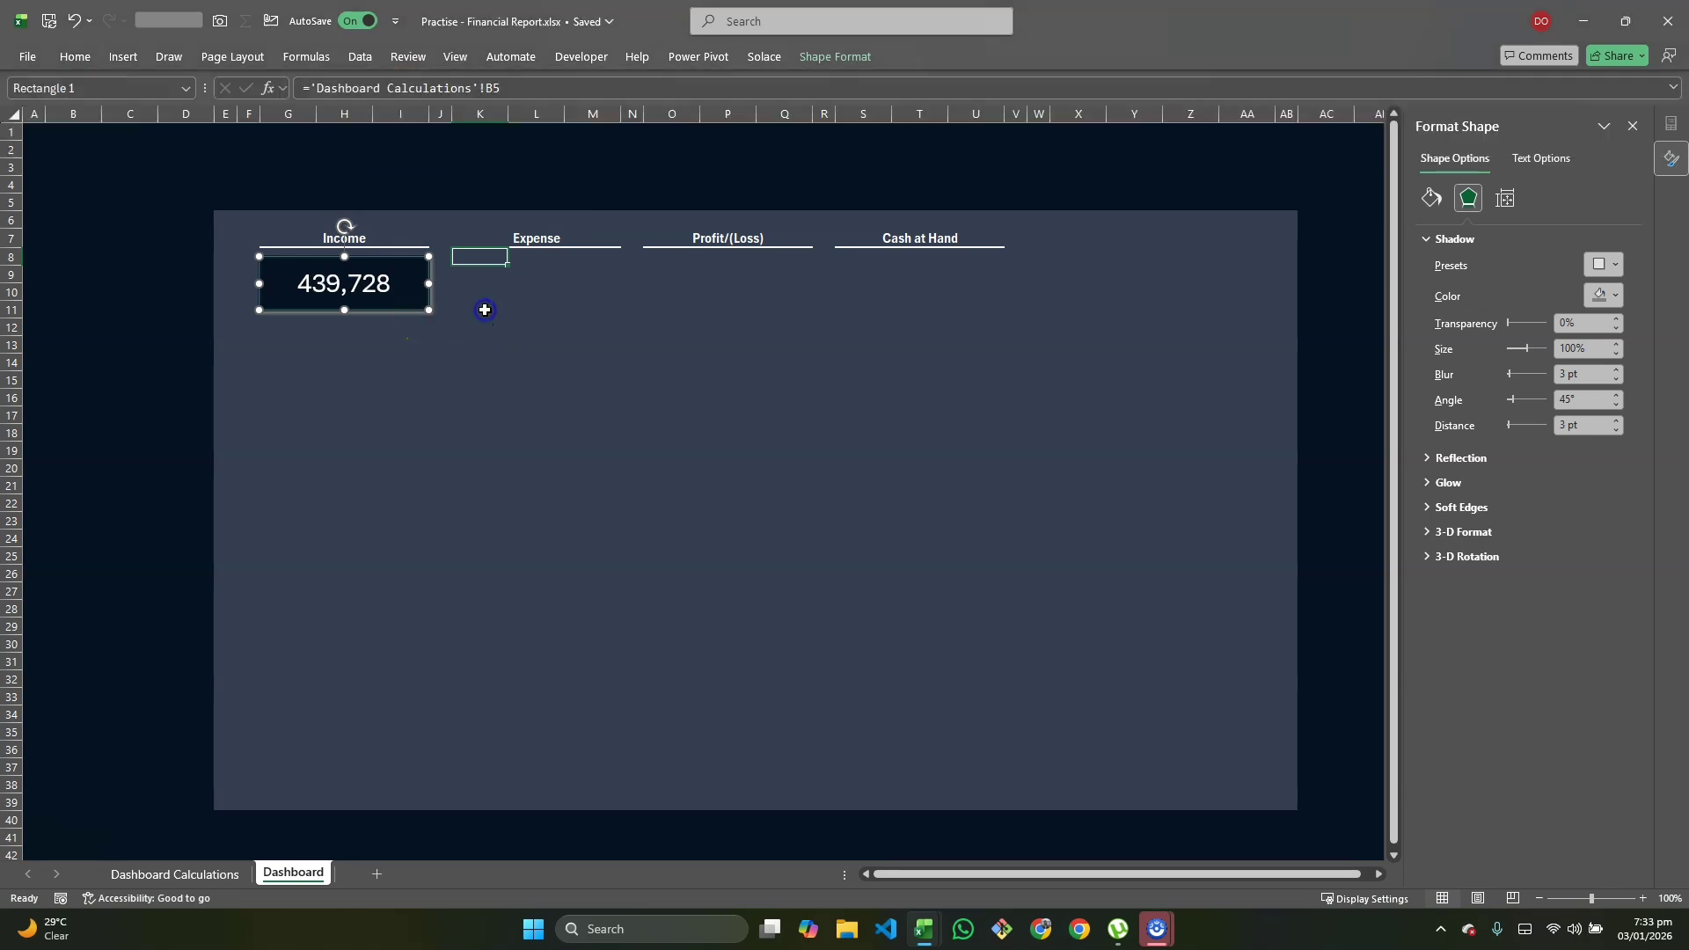
{"action": "left_click", "coordinate": [414, 306]}
{"action": "key", "text": "ctrl+d"}
{"action": "left_click_drag", "start_coordinate": [408, 296], "coordinate": [586, 286]}
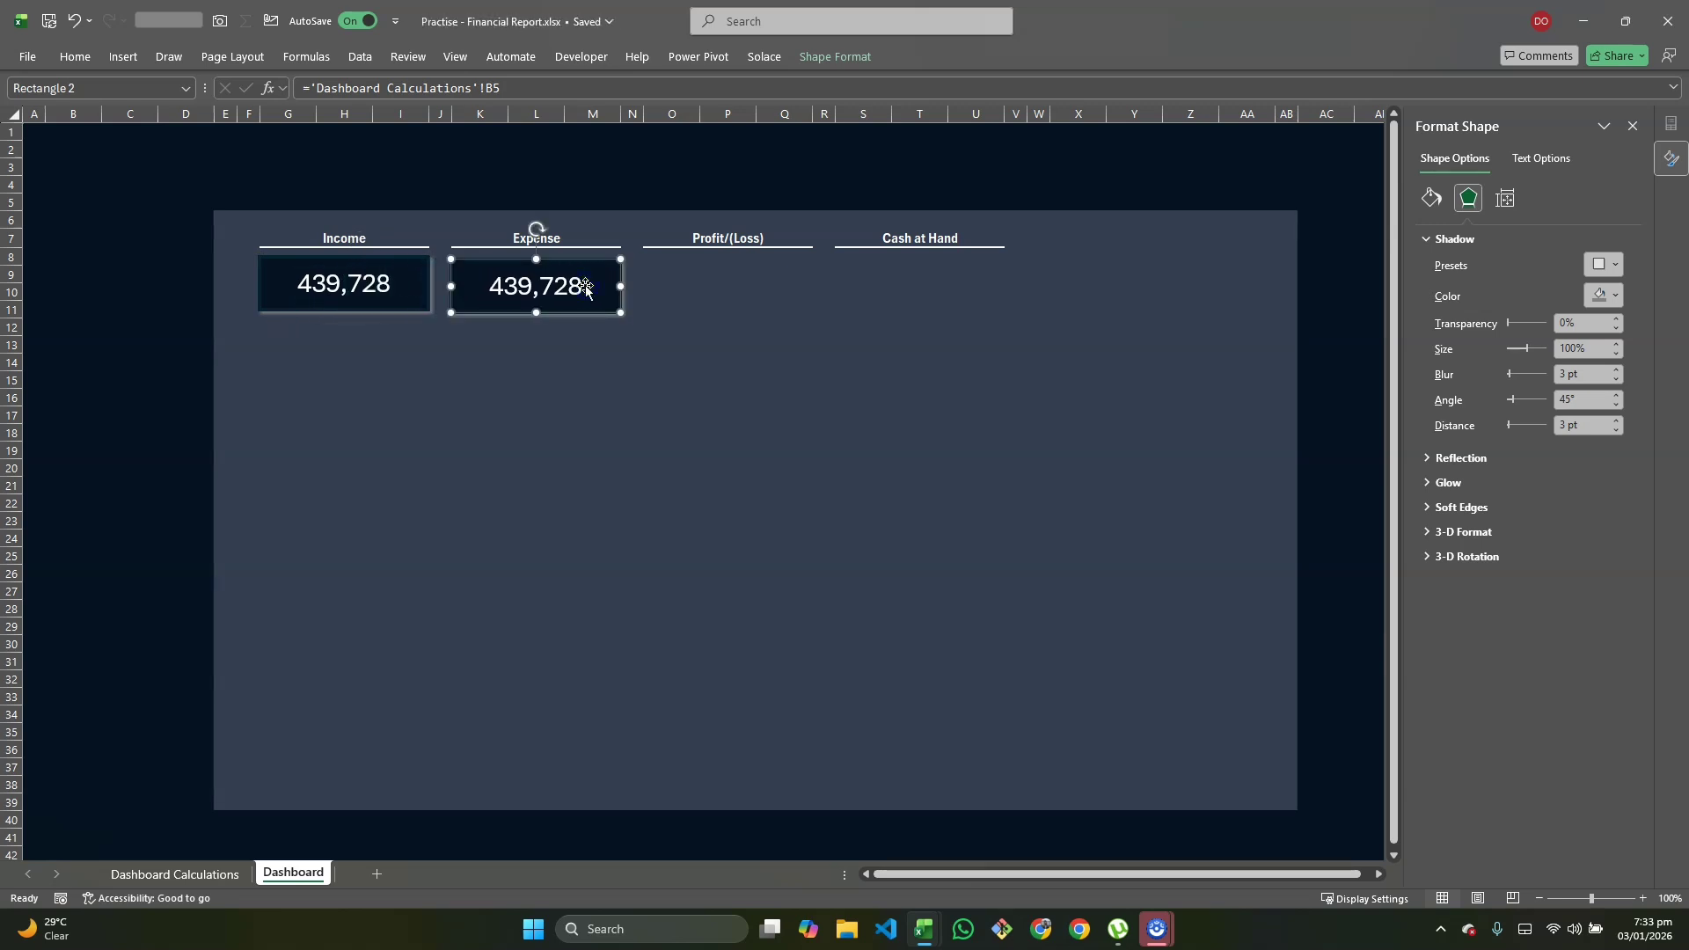
{"action": "key", "text": "ctrl+d"}
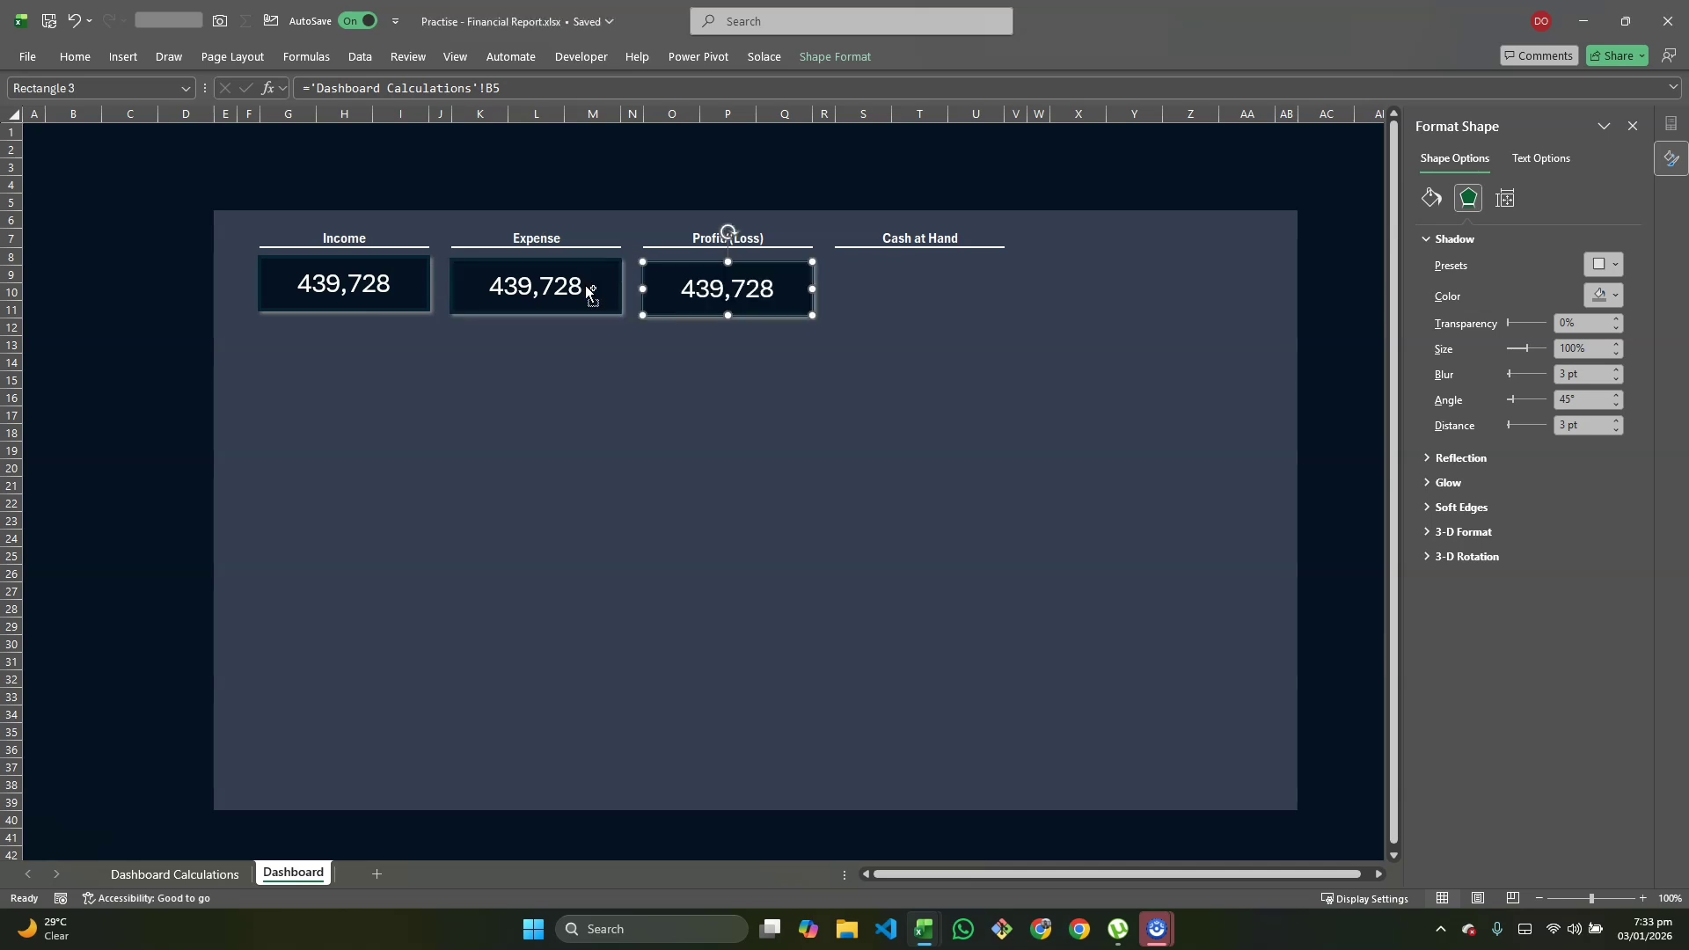
{"action": "key", "text": "ctrl+d"}
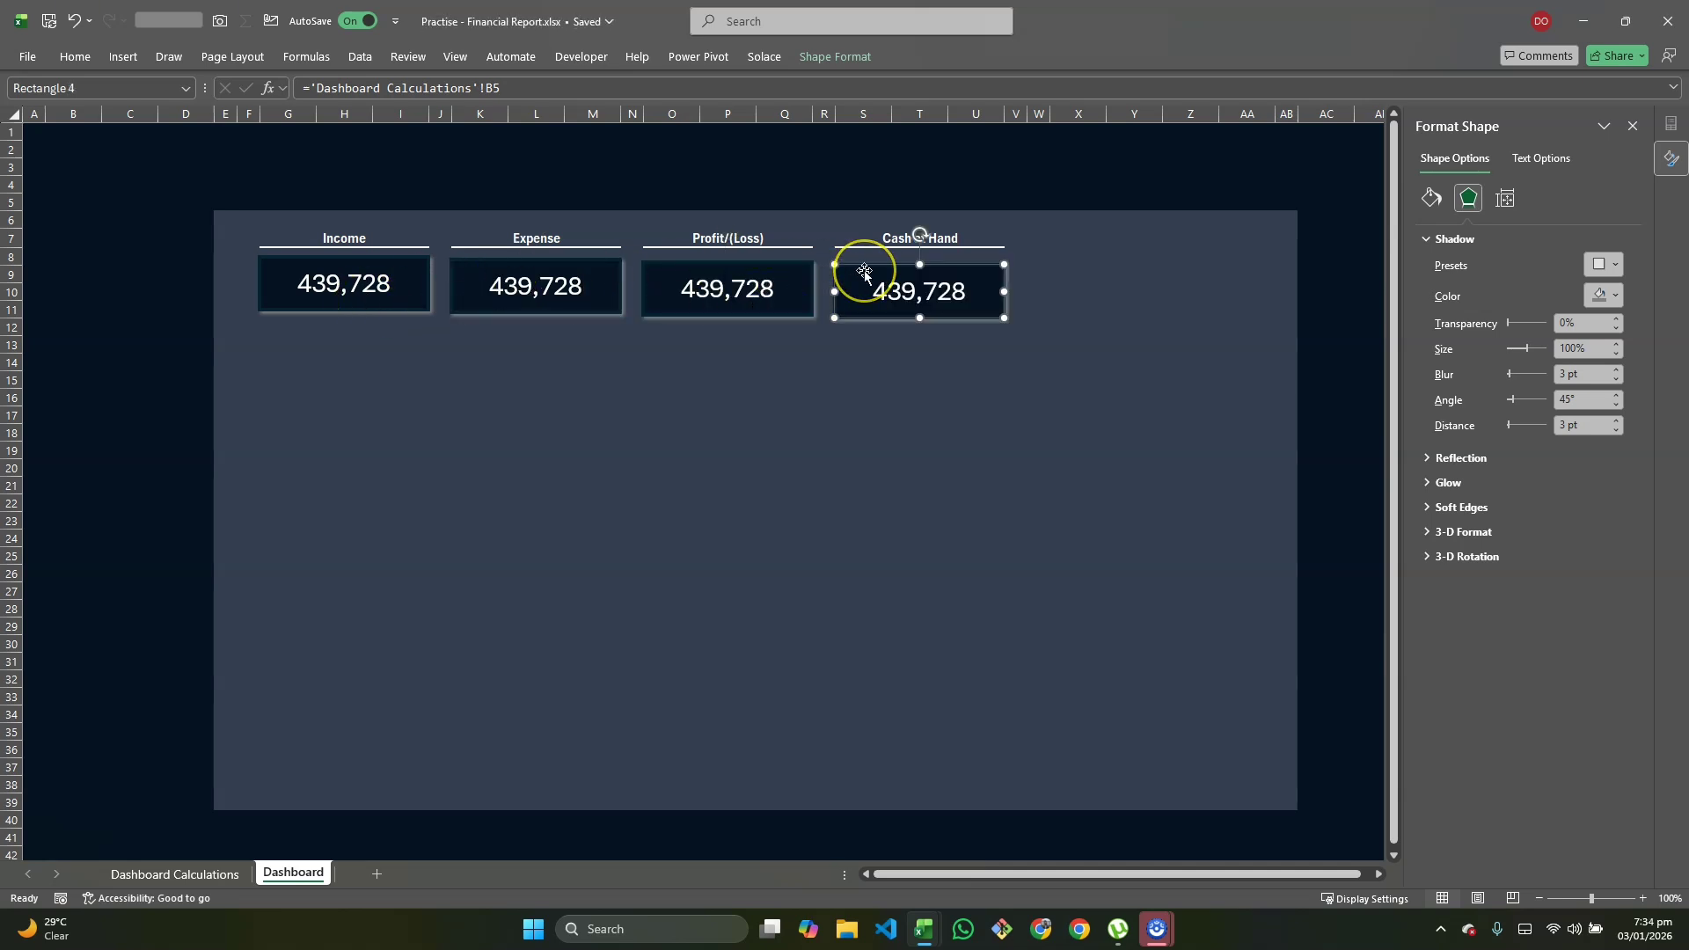
Step: Relink the Expense card to the total expenses in cell E5 of the Dashboard Calculations sheet
{"action": "left_click", "coordinate": [598, 294]}
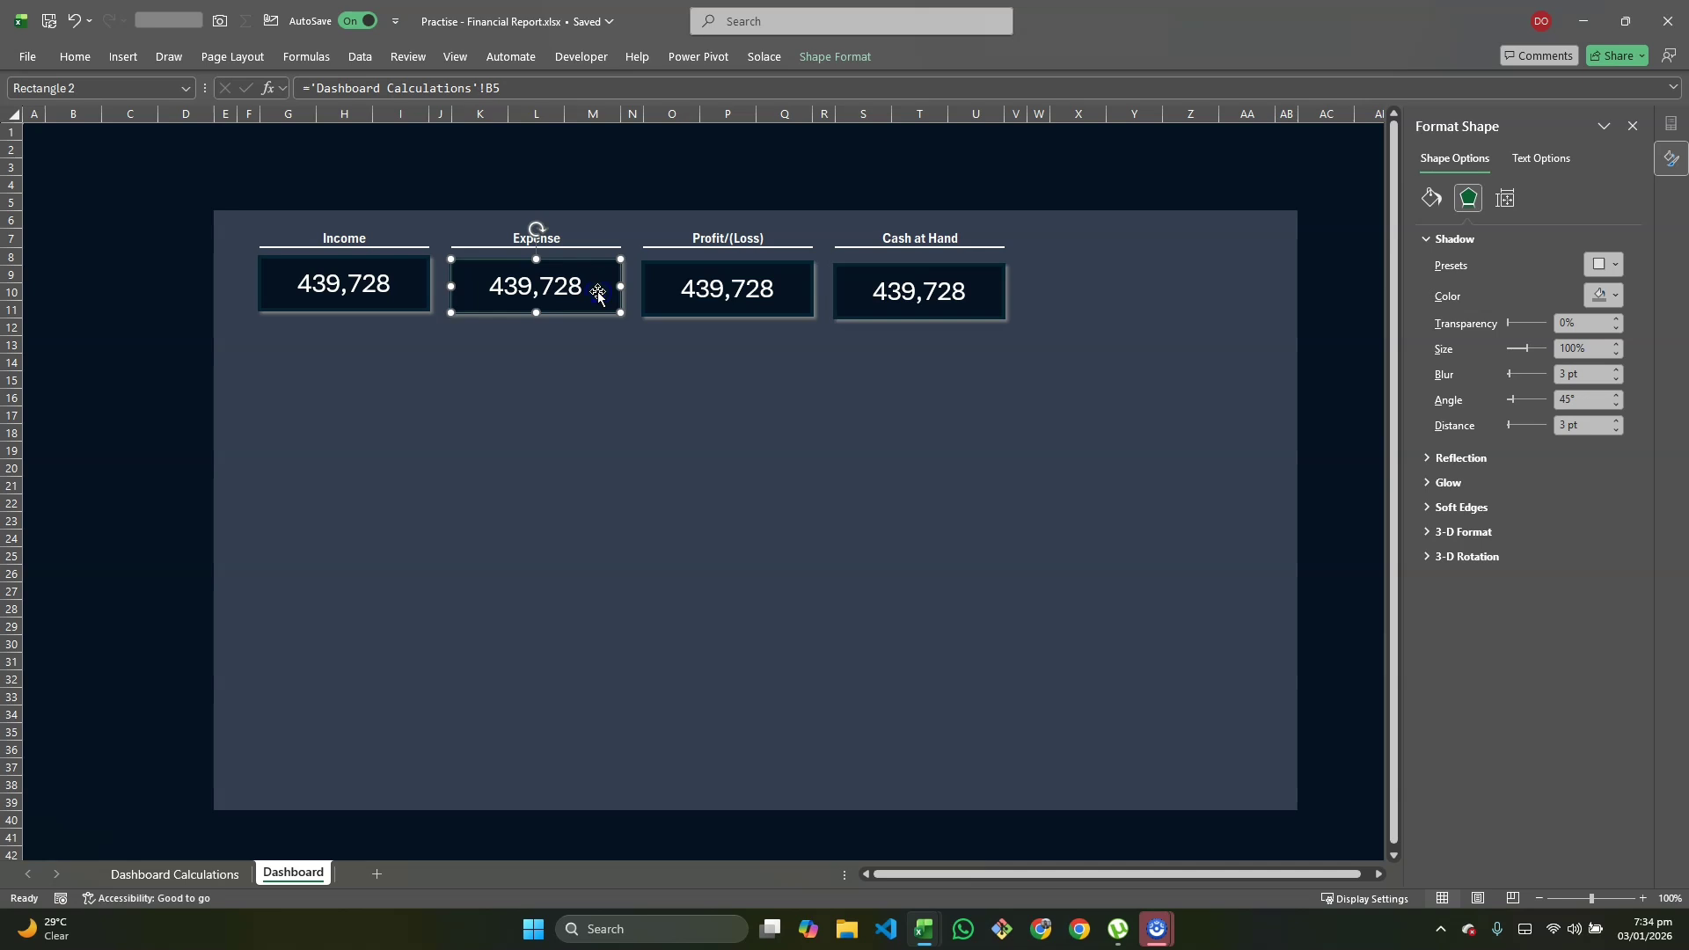
{"action": "left_click", "coordinate": [523, 87]}
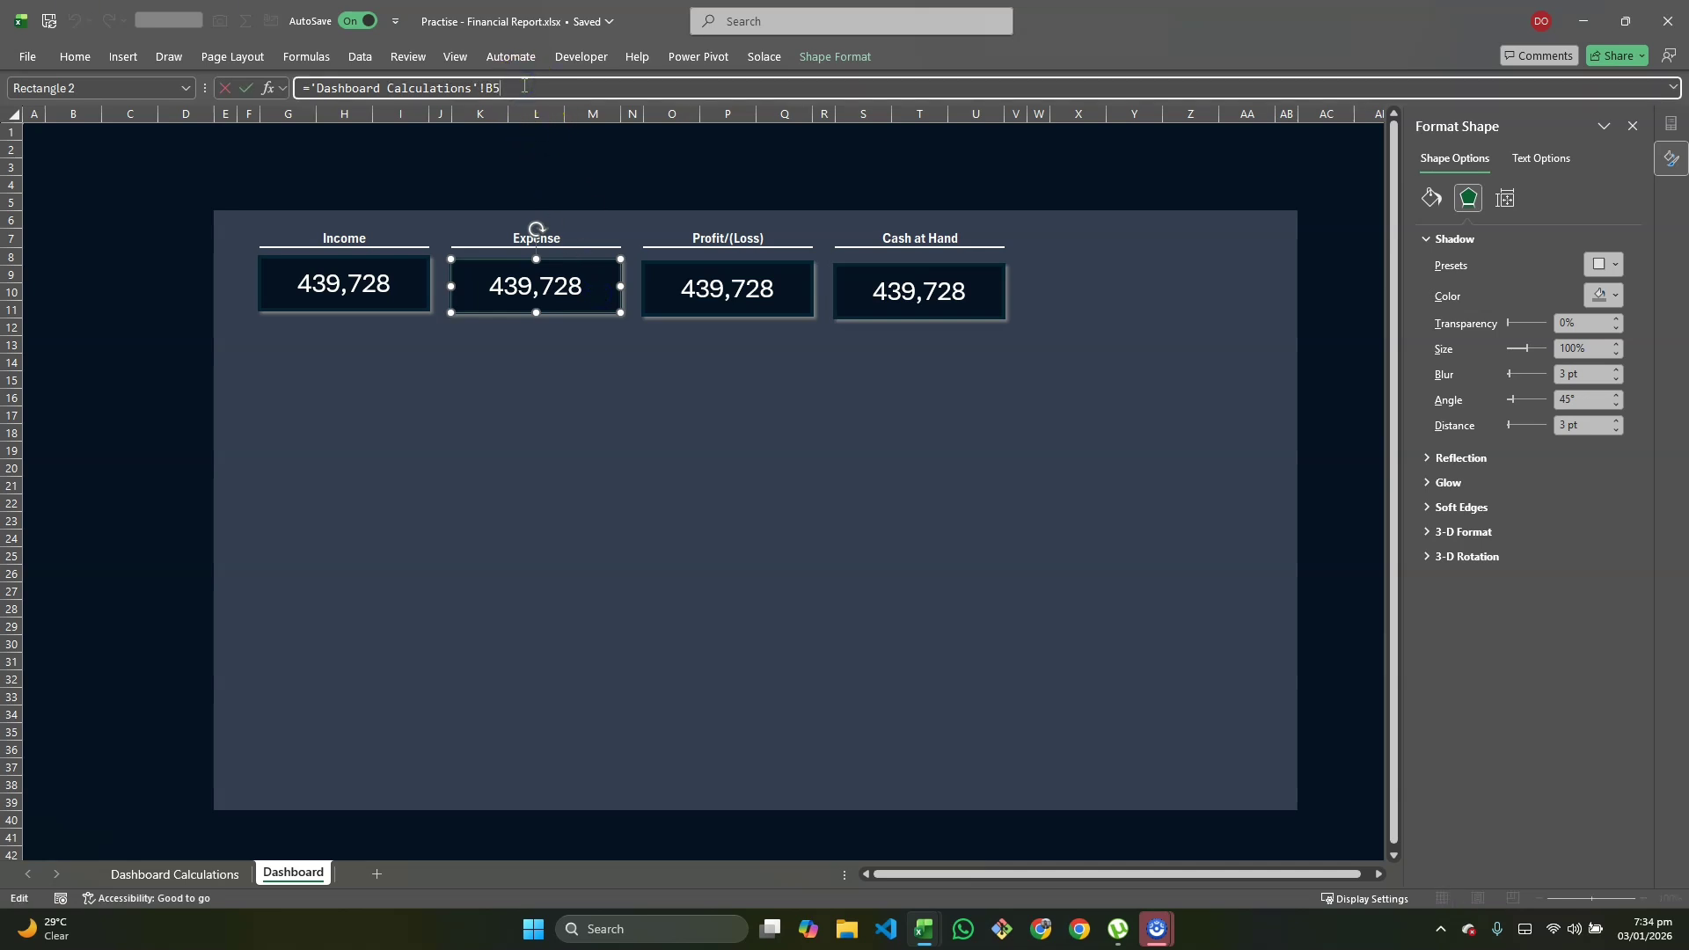
{"action": "key", "text": "BackSpace"}
{"action": "key", "text": "BackSpace"}
{"action": "key", "text": "BackSpace"}
{"action": "key", "text": "BackSpace"}
{"action": "key", "text": "BackSpace"}
{"action": "key", "text": "BackSpace"}
{"action": "key", "text": "BackSpace"}
{"action": "key", "text": "BackSpace"}
{"action": "key", "text": "BackSpace"}
{"action": "key", "text": "BackSpace"}
{"action": "key", "text": "BackSpace"}
{"action": "key", "text": "BackSpace"}
{"action": "key", "text": "BackSpace"}
{"action": "key", "text": "BackSpace"}
{"action": "key", "text": "BackSpace"}
{"action": "key", "text": "BackSpace"}
{"action": "key", "text": "BackSpace"}
{"action": "key", "text": "BackSpace"}
{"action": "key", "text": "BackSpace"}
{"action": "key", "text": "BackSpace"}
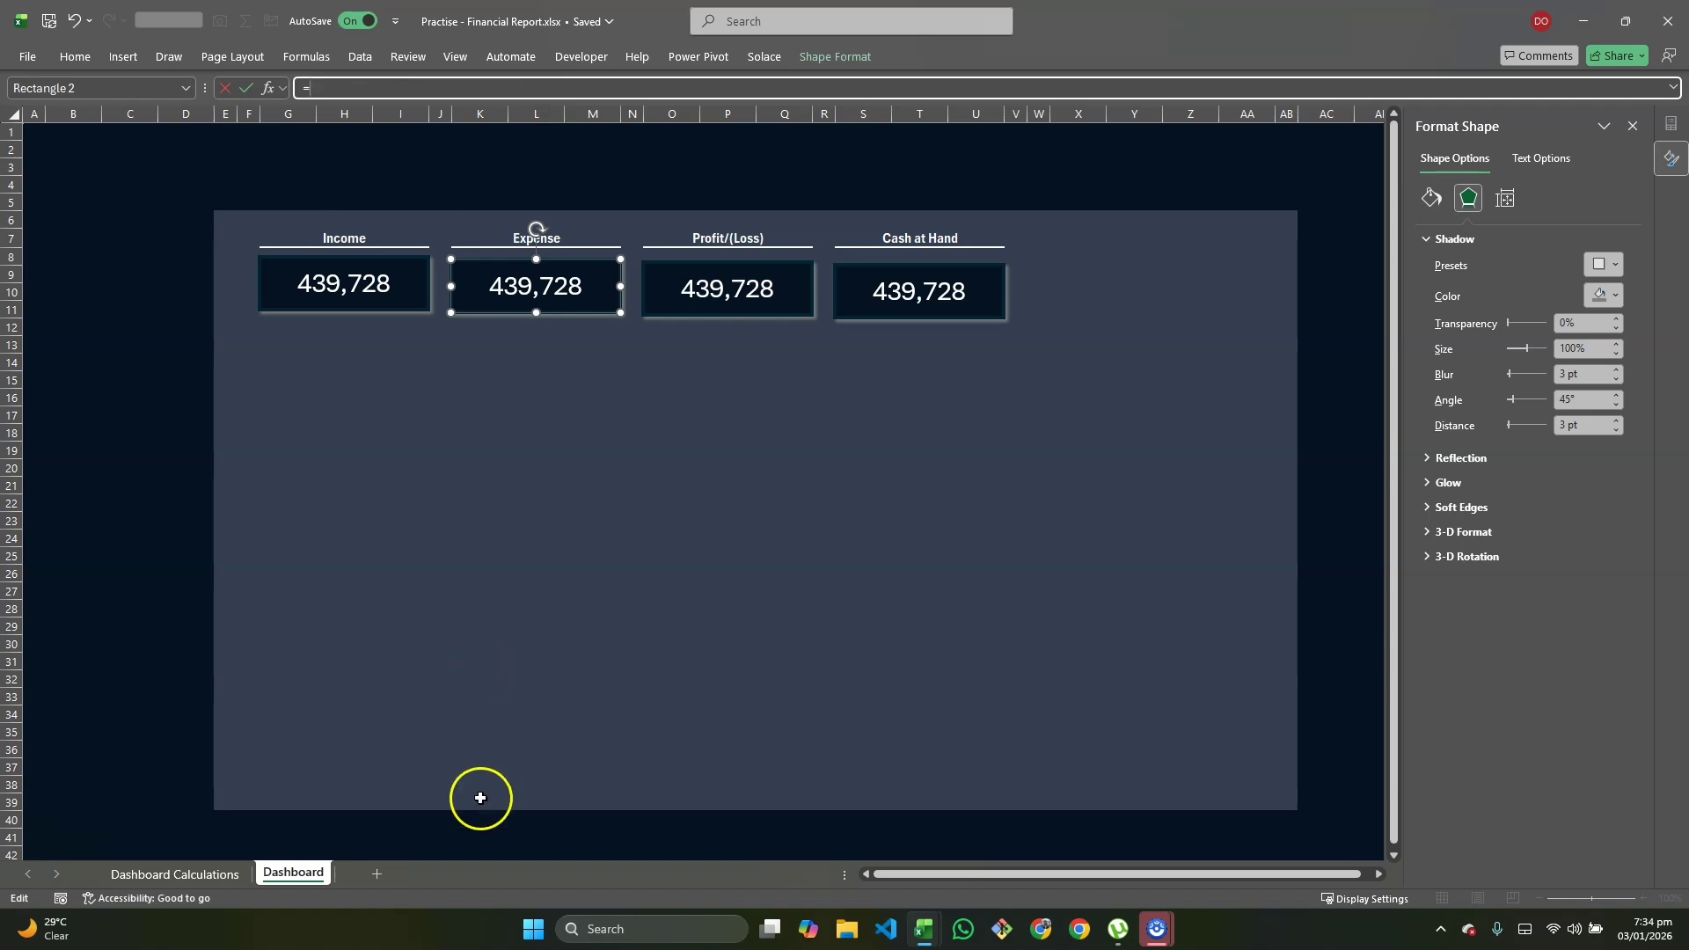
{"action": "left_click", "coordinate": [189, 873]}
{"action": "left_click", "coordinate": [400, 203]}
{"action": "key", "text": "Return"}
Step: Relink the Profit/(Loss) card to cell G5 of the Dashboard Calculations sheet
{"action": "left_click", "coordinate": [682, 280]}
{"action": "left_click", "coordinate": [512, 87]}
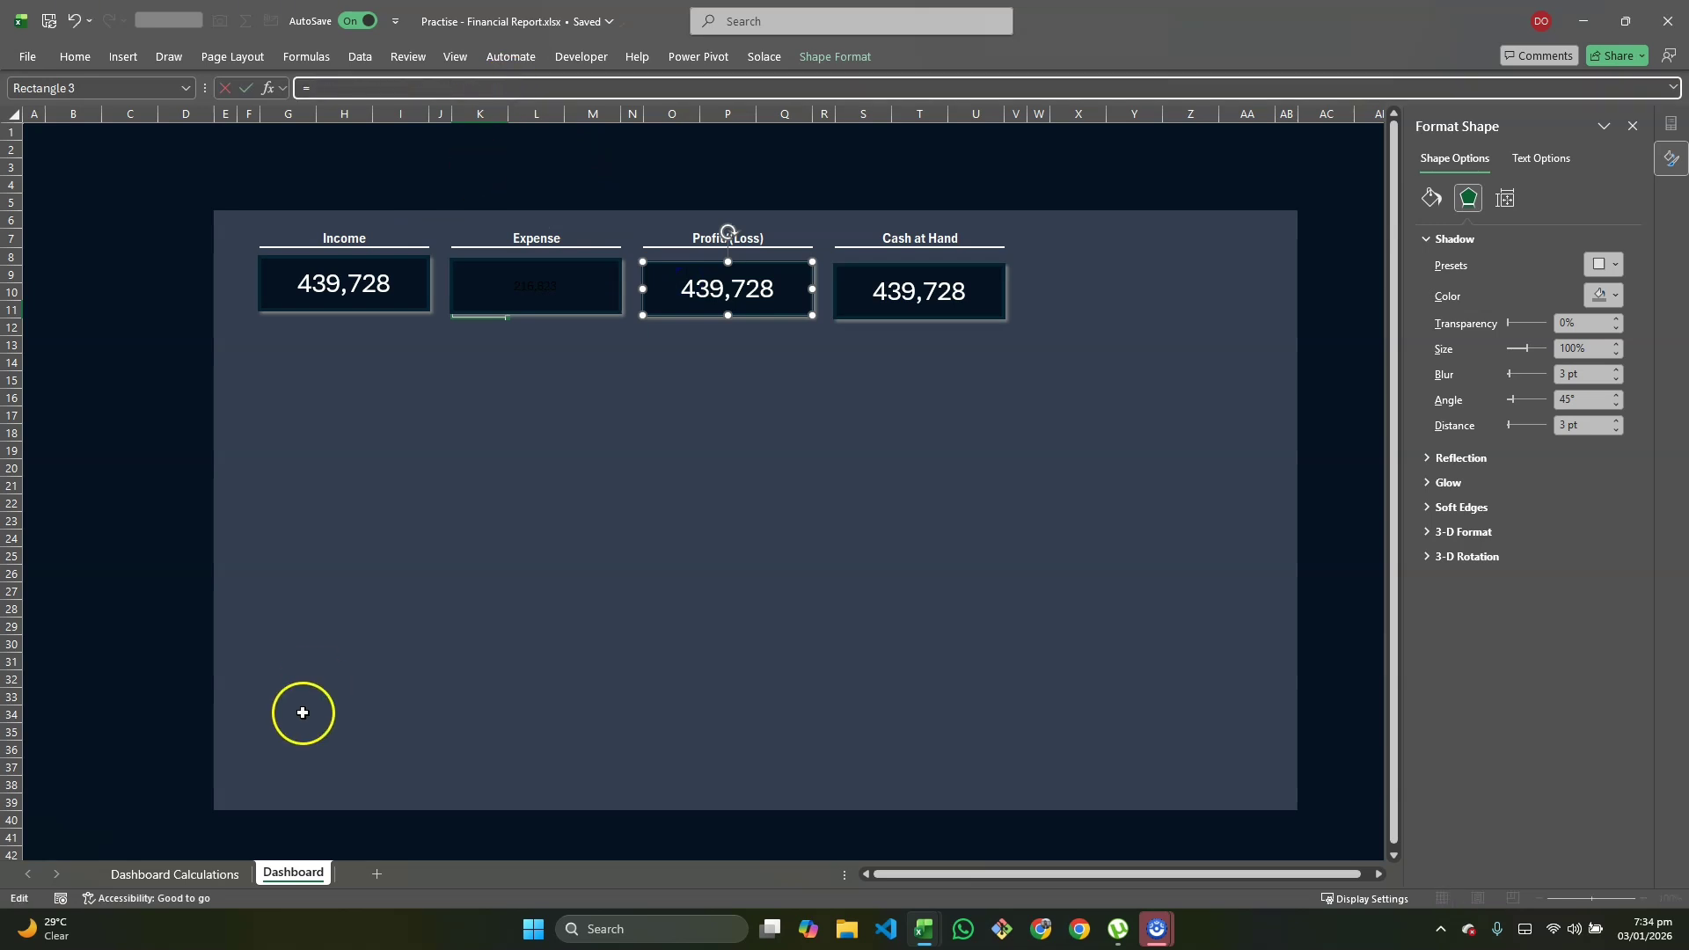
{"action": "left_click", "coordinate": [180, 873]}
{"action": "left_click", "coordinate": [573, 194]}
{"action": "key", "text": "Return"}
Step: Relink the Cash at Hand card to cell I5 of the Dashboard Calculations sheet
{"action": "left_click", "coordinate": [897, 294]}
{"action": "left_click", "coordinate": [527, 87]}
{"action": "key", "text": "BackSpace"}
{"action": "key", "text": "BackSpace"}
{"action": "key", "text": "BackSpace"}
{"action": "key", "text": "BackSpace"}
{"action": "key", "text": "BackSpace"}
{"action": "key", "text": "BackSpace"}
{"action": "key", "text": "BackSpace"}
{"action": "key", "text": "BackSpace"}
{"action": "key", "text": "BackSpace"}
{"action": "key", "text": "BackSpace"}
{"action": "key", "text": "BackSpace"}
{"action": "key", "text": "BackSpace"}
{"action": "key", "text": "BackSpace"}
{"action": "key", "text": "BackSpace"}
{"action": "key", "text": "BackSpace"}
{"action": "key", "text": "BackSpace"}
{"action": "key", "text": "BackSpace"}
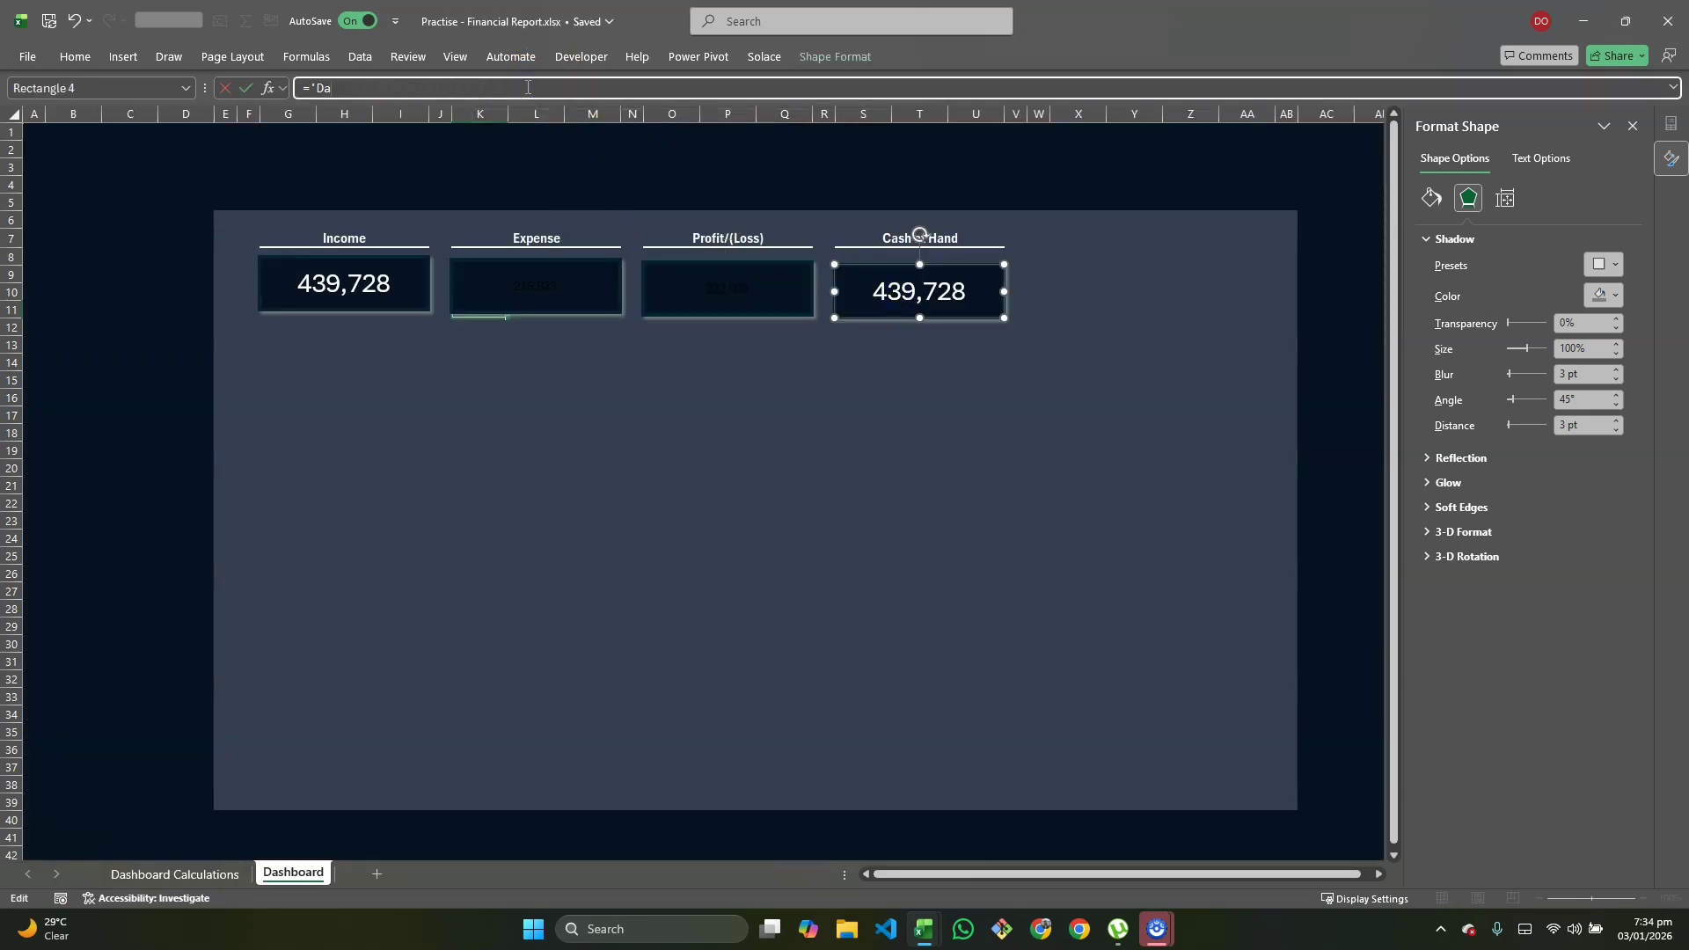
{"action": "left_click", "coordinate": [175, 873]}
{"action": "left_click", "coordinate": [760, 203]}
{"action": "key", "text": "Return"}
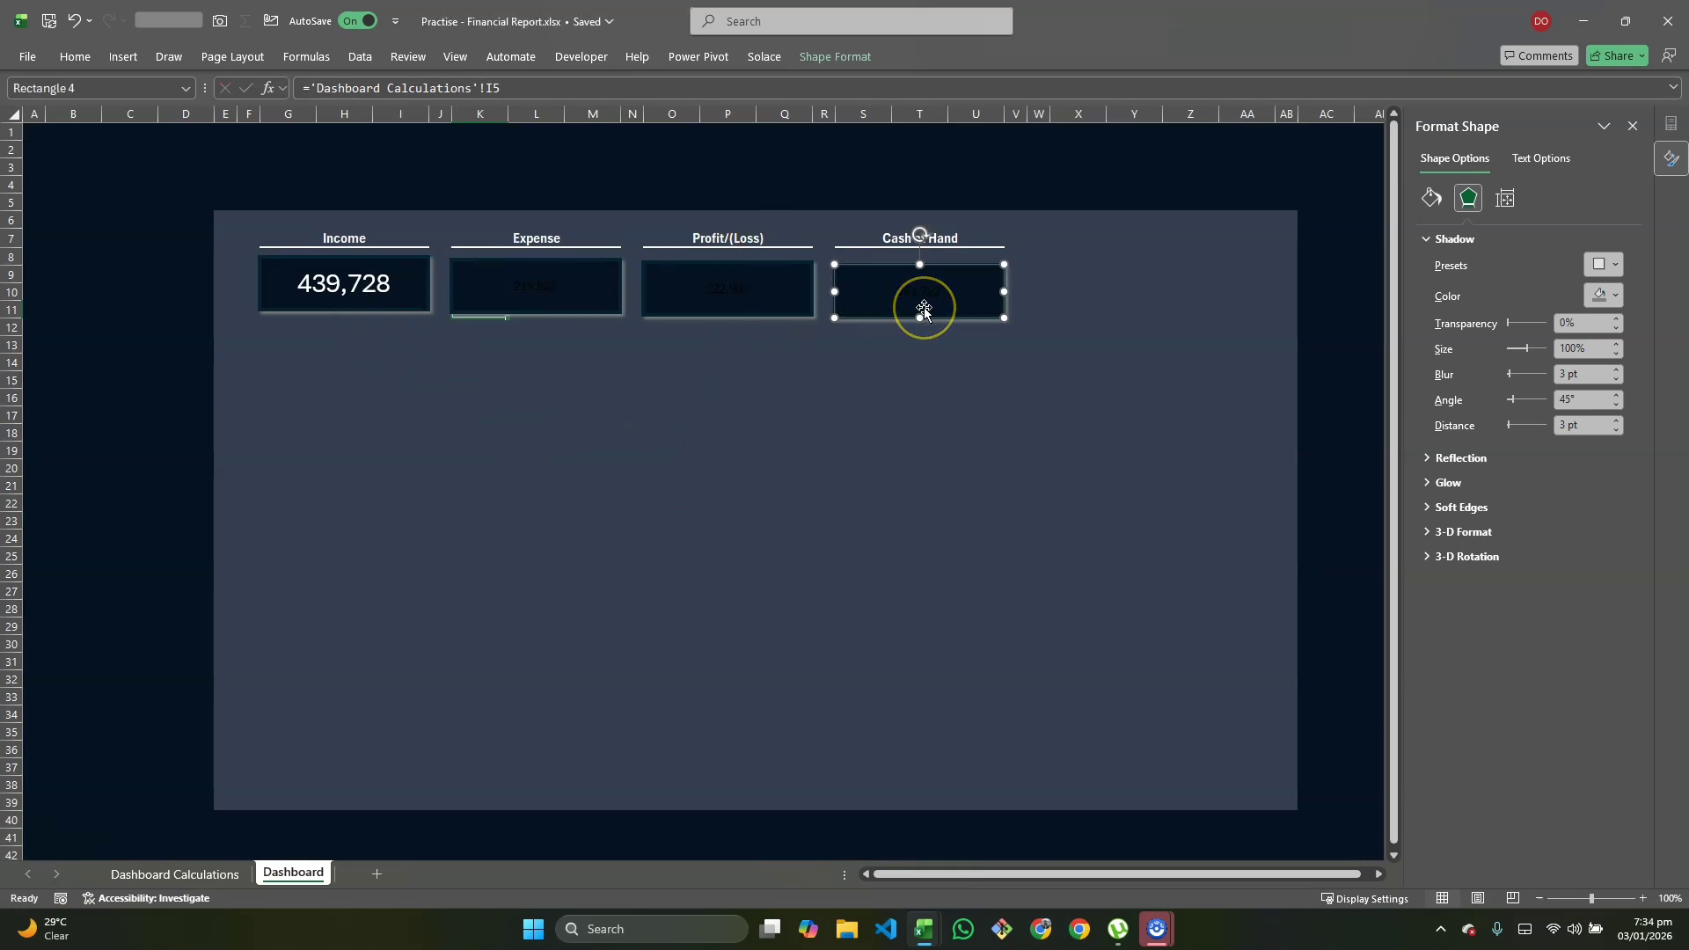
Step: Copy the Income card's formatting to the Expense, Profit/(Loss) and Cash at Hand cards with Format Painter
{"action": "left_click", "coordinate": [378, 311]}
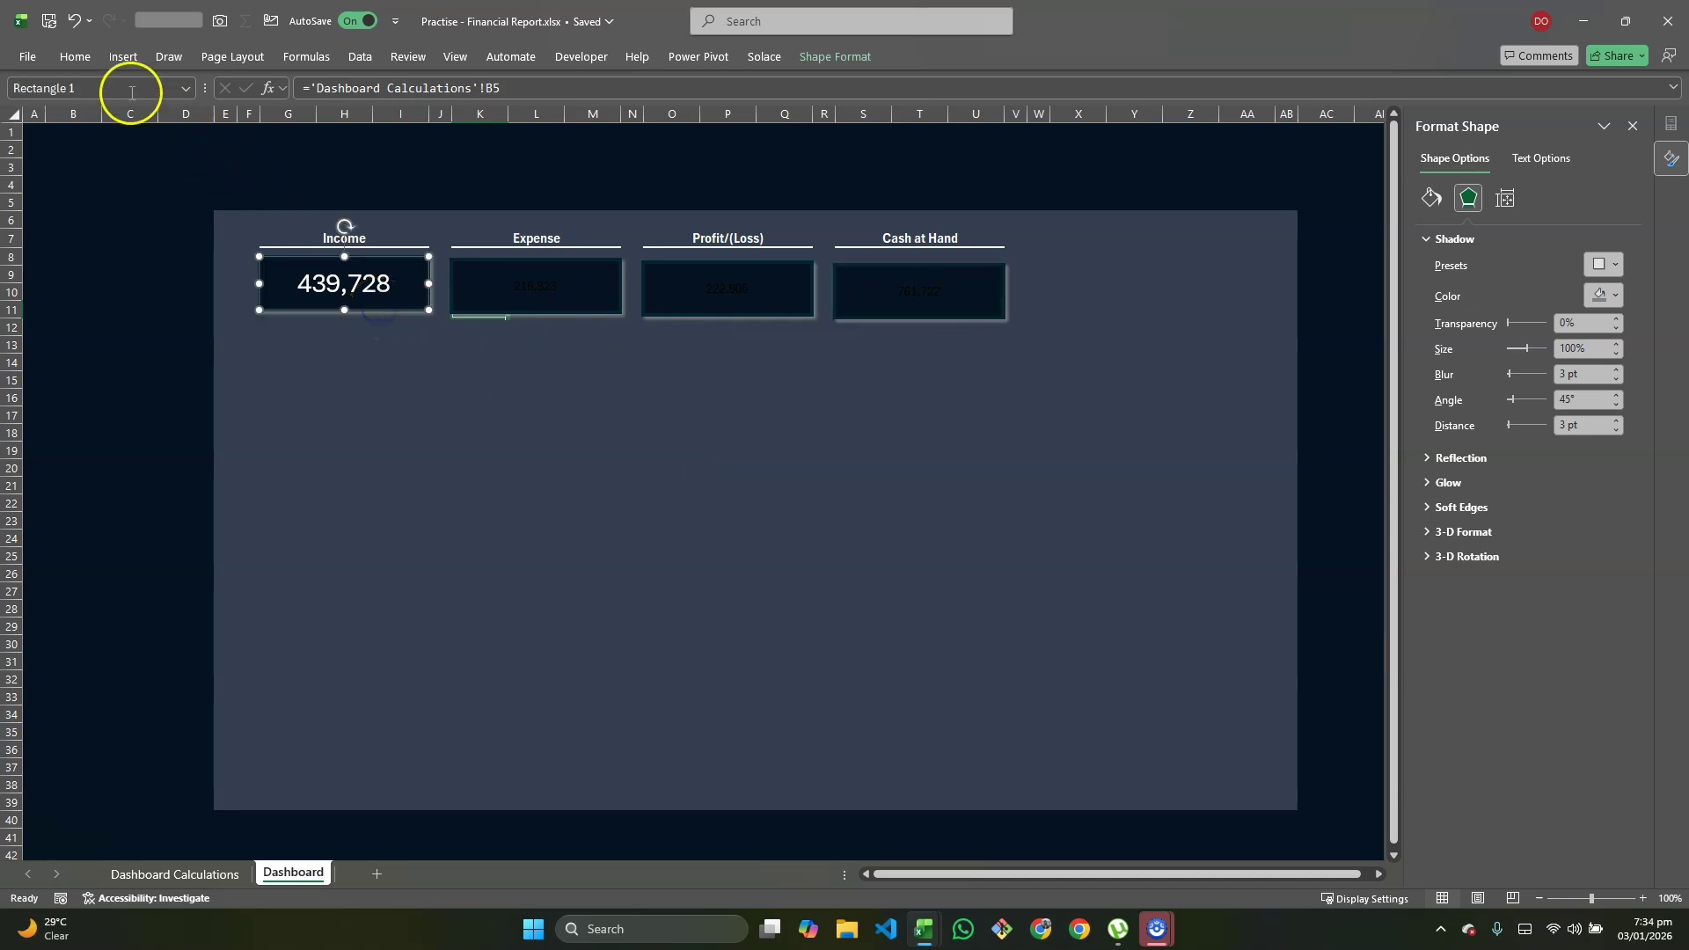
{"action": "left_click", "coordinate": [74, 65]}
{"action": "left_click", "coordinate": [98, 132]}
{"action": "left_click", "coordinate": [508, 274]}
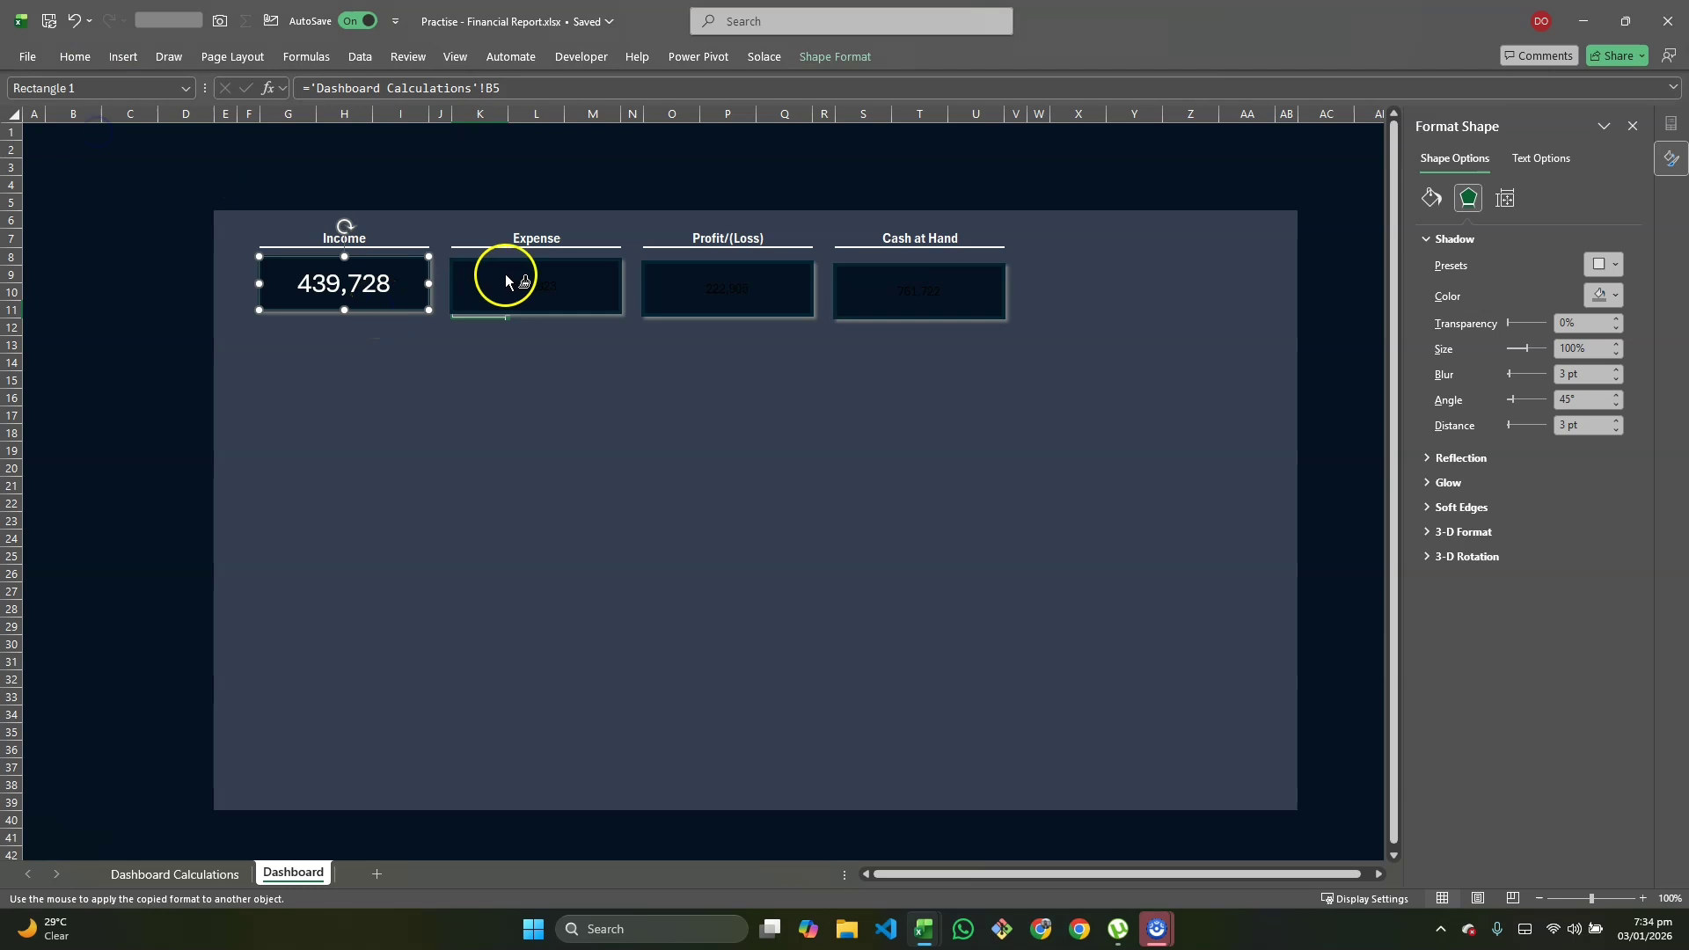
{"action": "left_click", "coordinate": [695, 283]}
{"action": "left_click", "coordinate": [921, 288]}
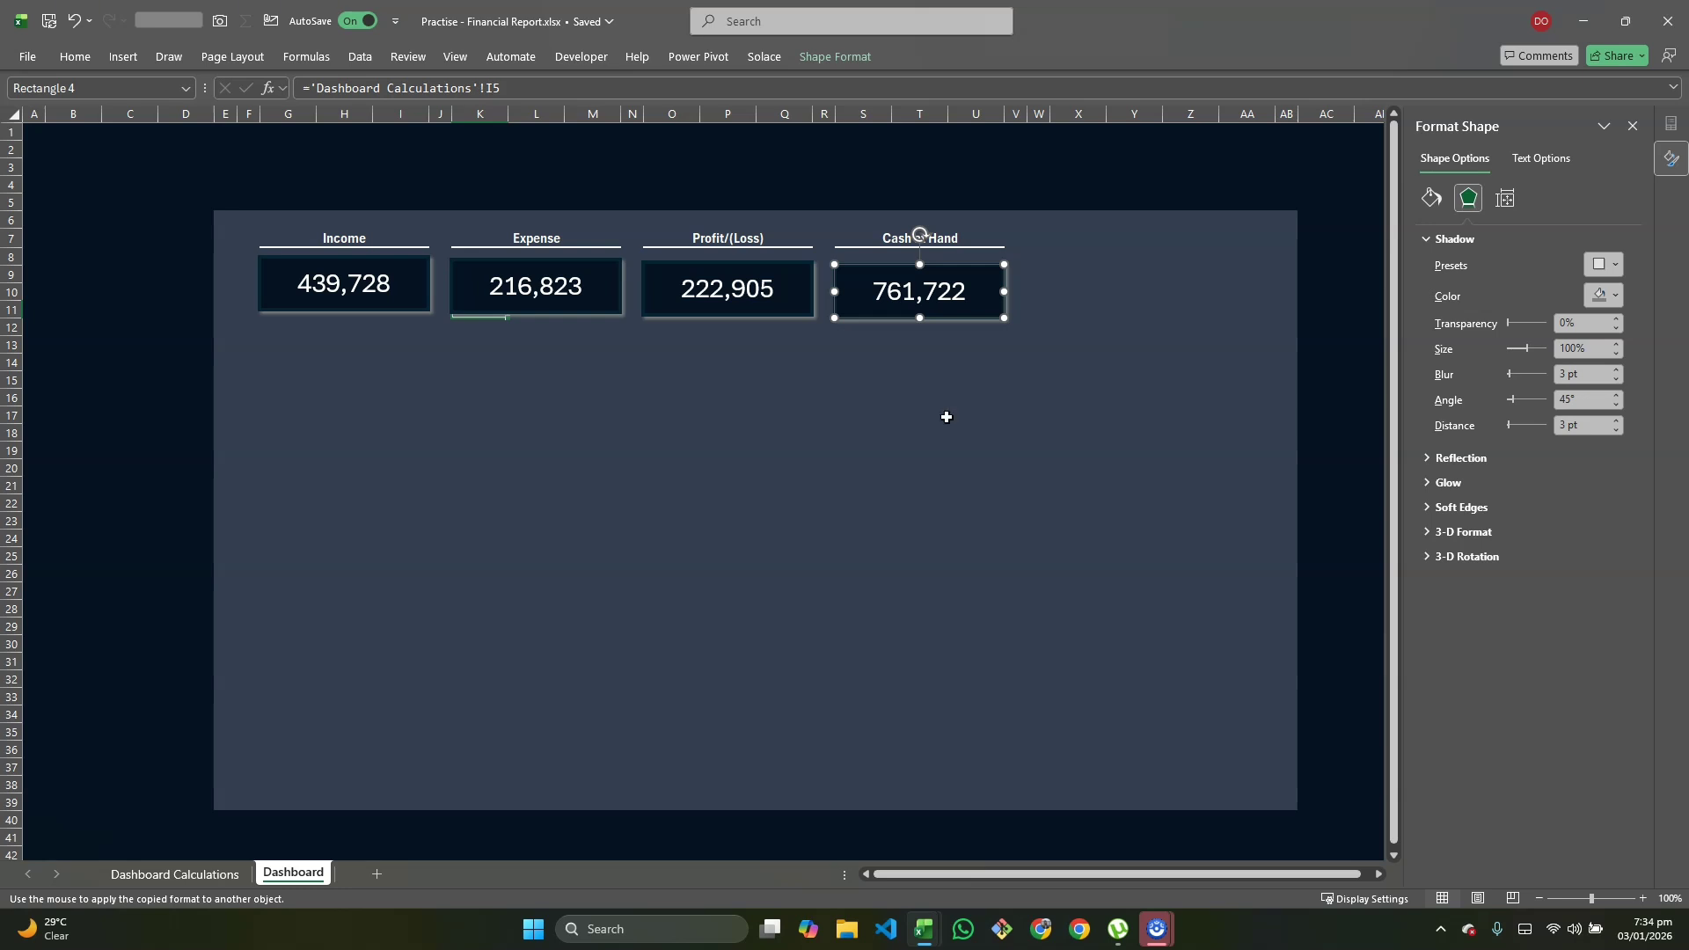
{"action": "key", "text": "Escape"}
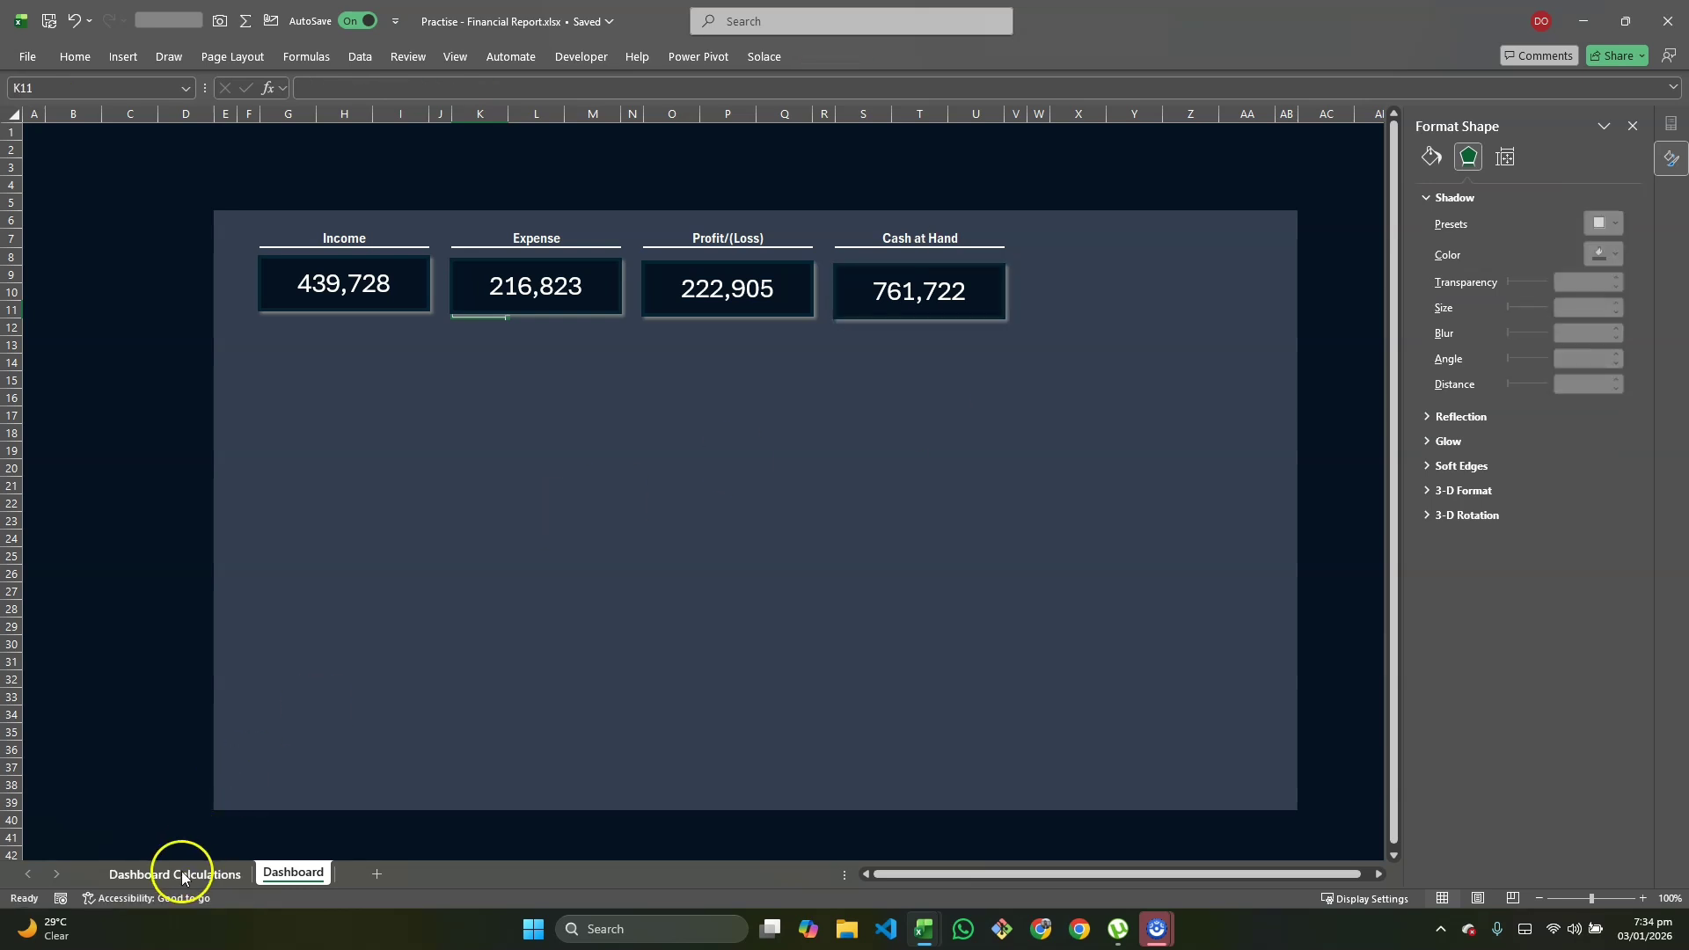
Step: Check the finished dashboard's layout, and copy the Cash at Hand heading from S7:U7 to W7:Y7 for a fifth heading
{"action": "key", "text": "alt+Tab"}
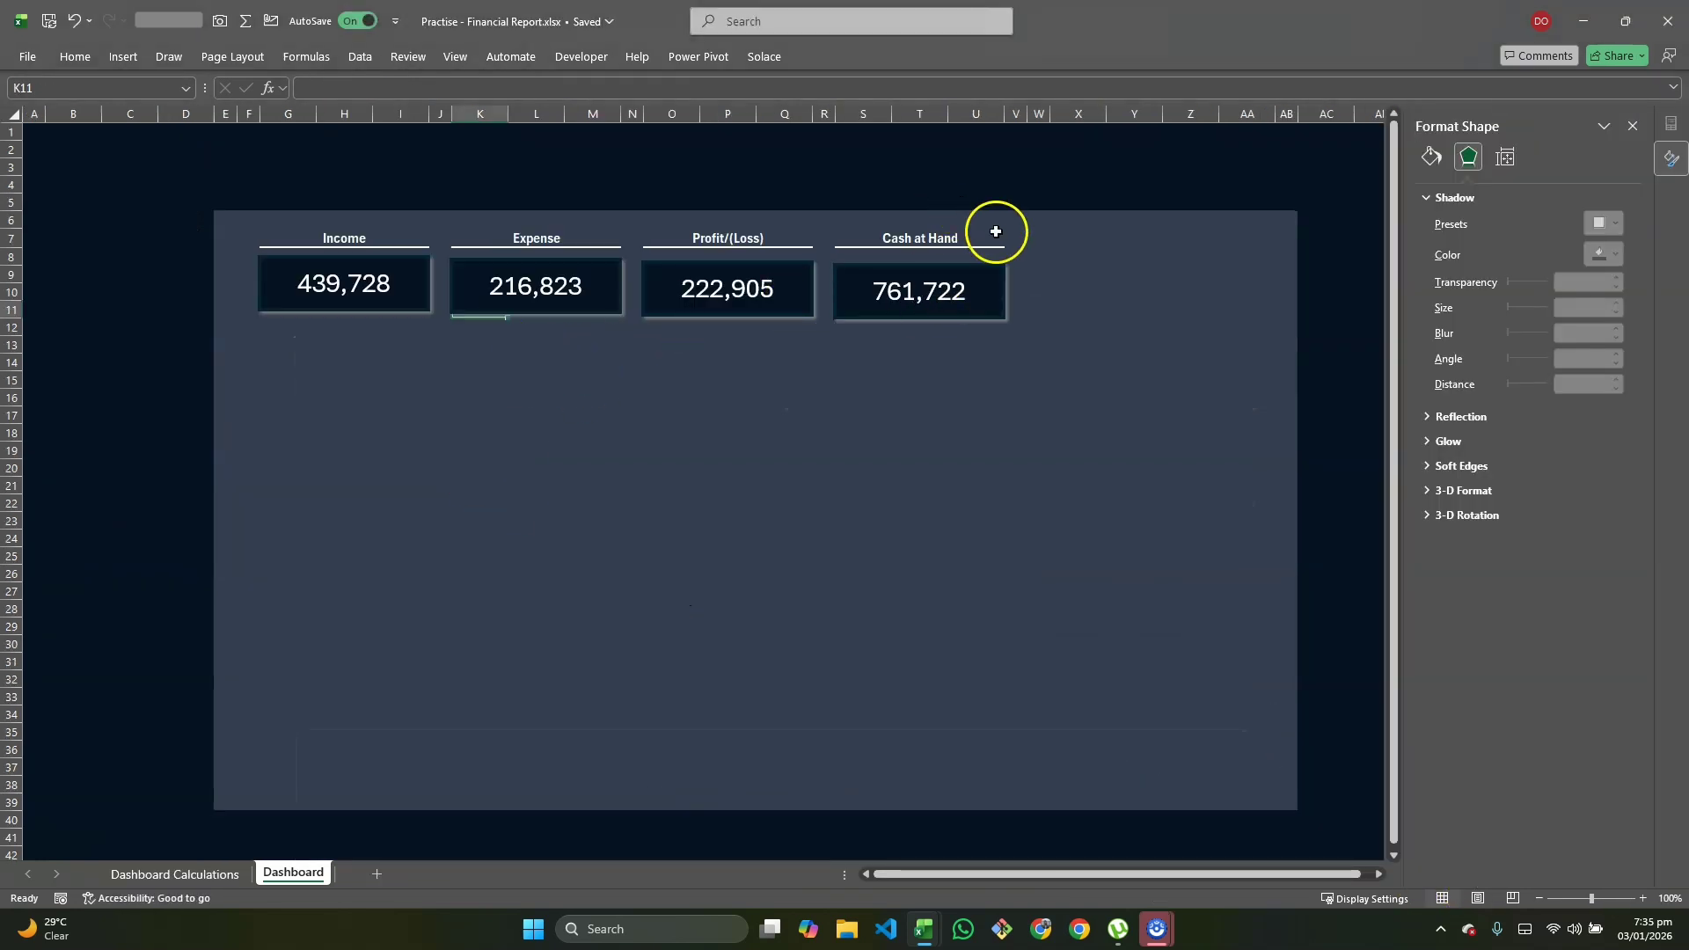
{"action": "left_click", "coordinate": [1078, 246]}
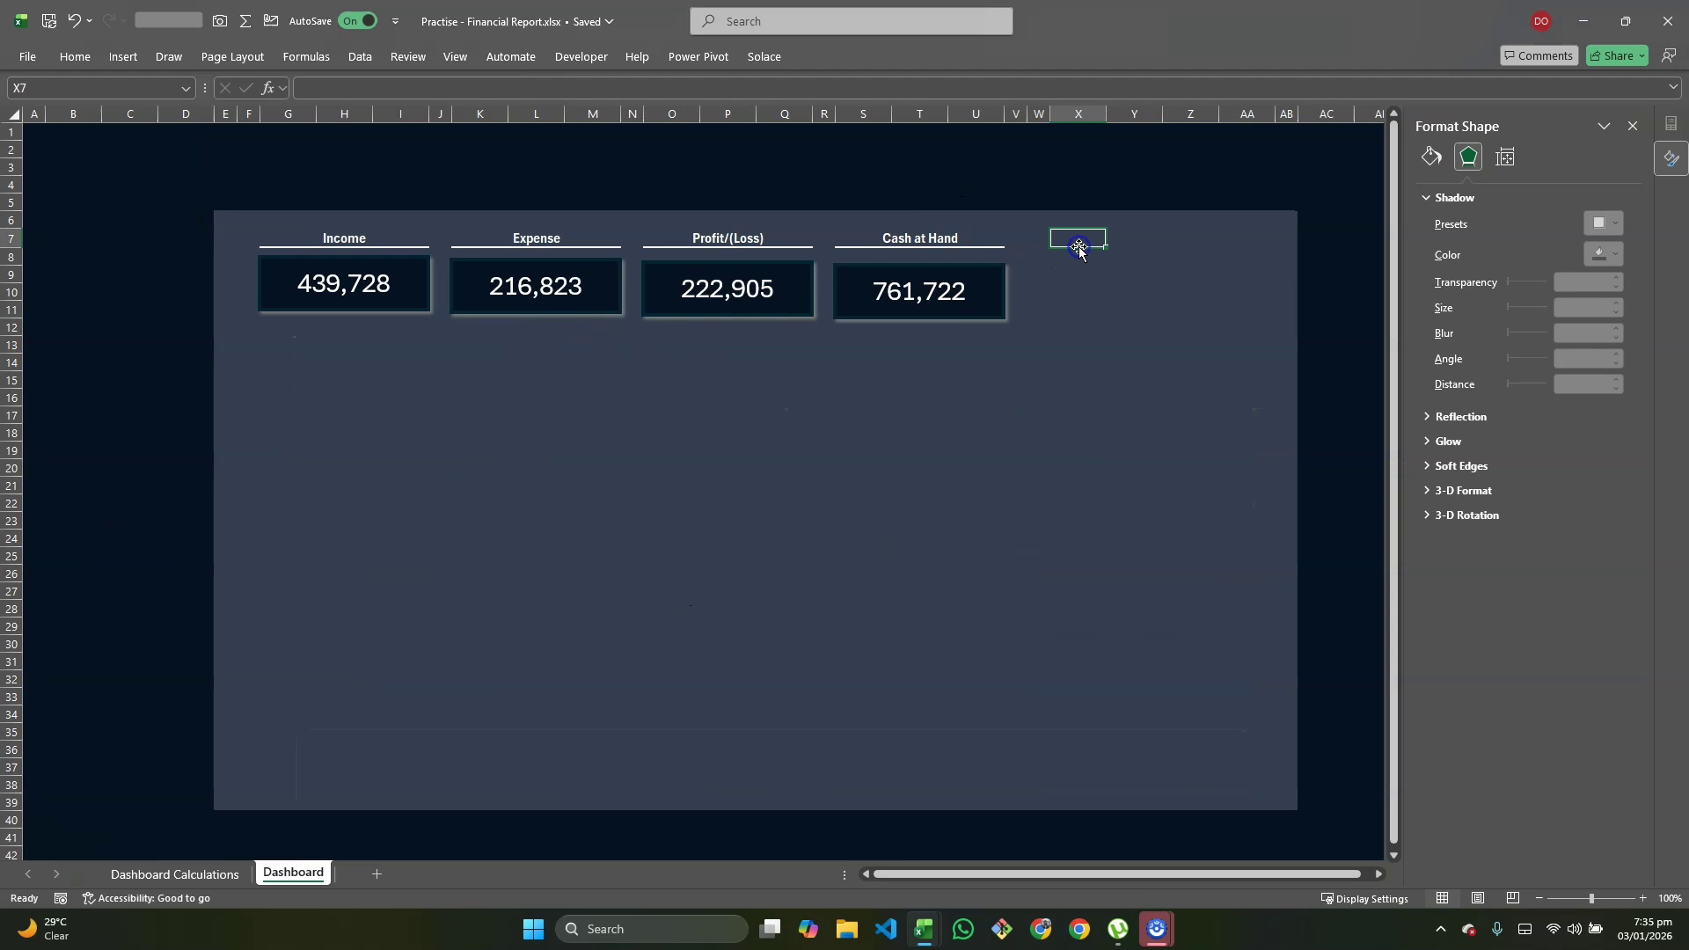
{"action": "left_click", "coordinate": [844, 239]}
{"action": "left_click_drag", "start_coordinate": [844, 238], "coordinate": [976, 239]}
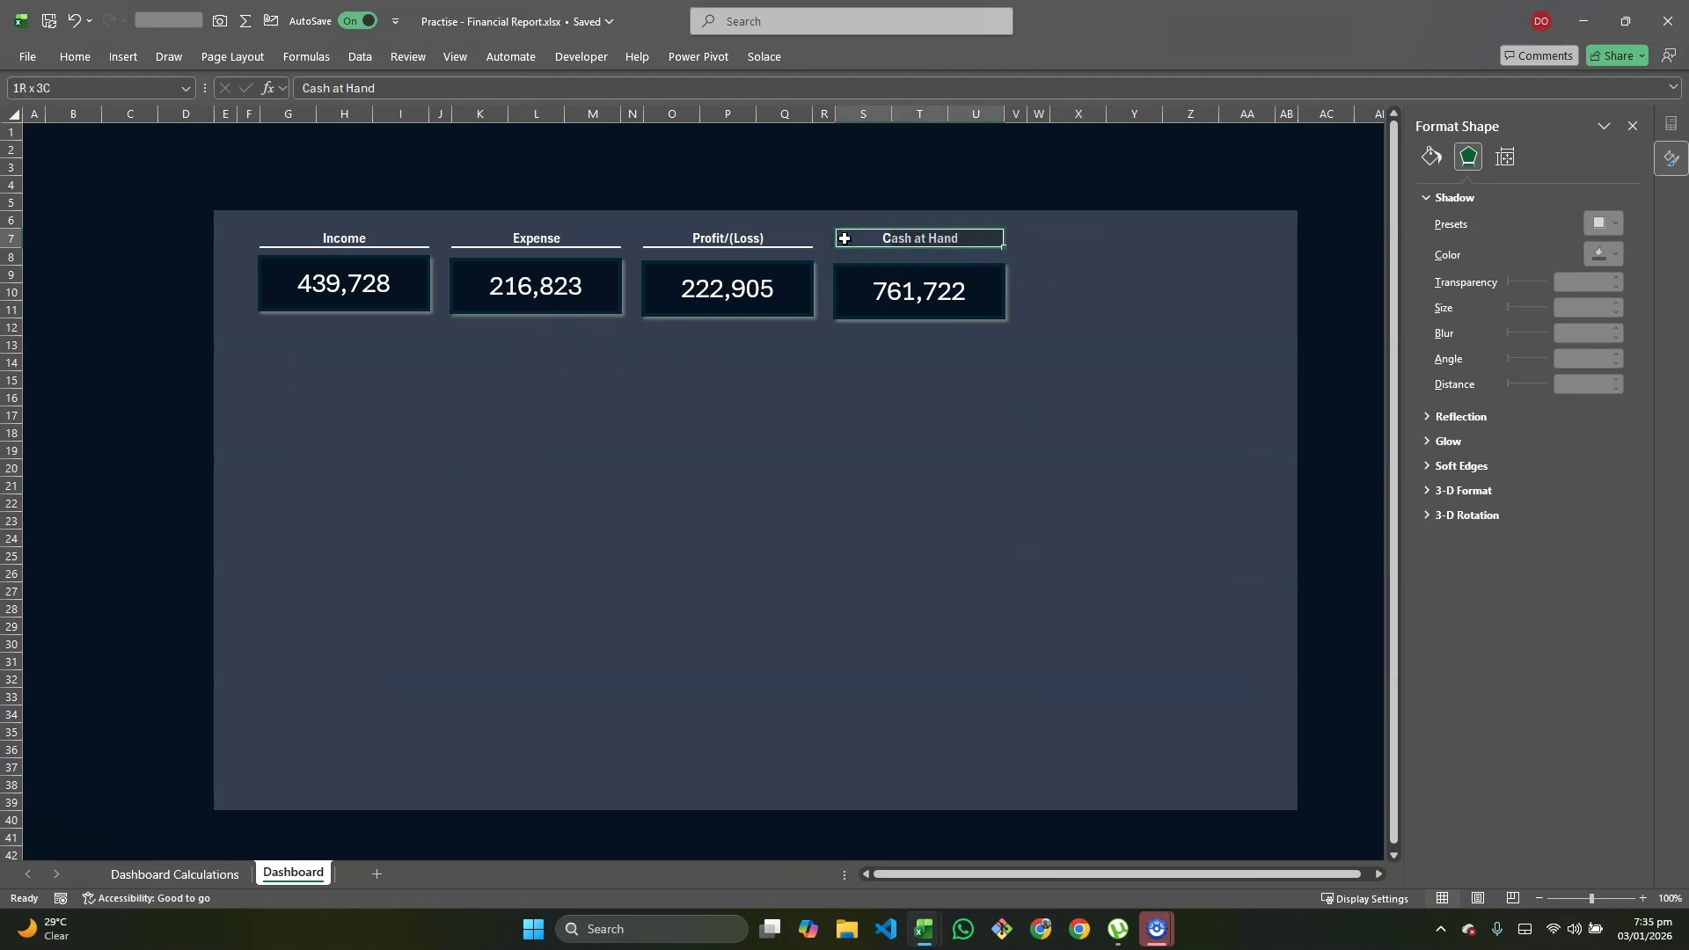
{"action": "key", "text": "ctrl+c"}
{"action": "key", "text": "Right"}
{"action": "key", "text": "Right"}
{"action": "key", "text": "Right"}
{"action": "key", "text": "Right"}
{"action": "key", "text": "shift+Right"}
{"action": "key", "text": "shift+Right"}
{"action": "key", "text": "shift+Right"}
{"action": "key", "text": "shift+Right"}
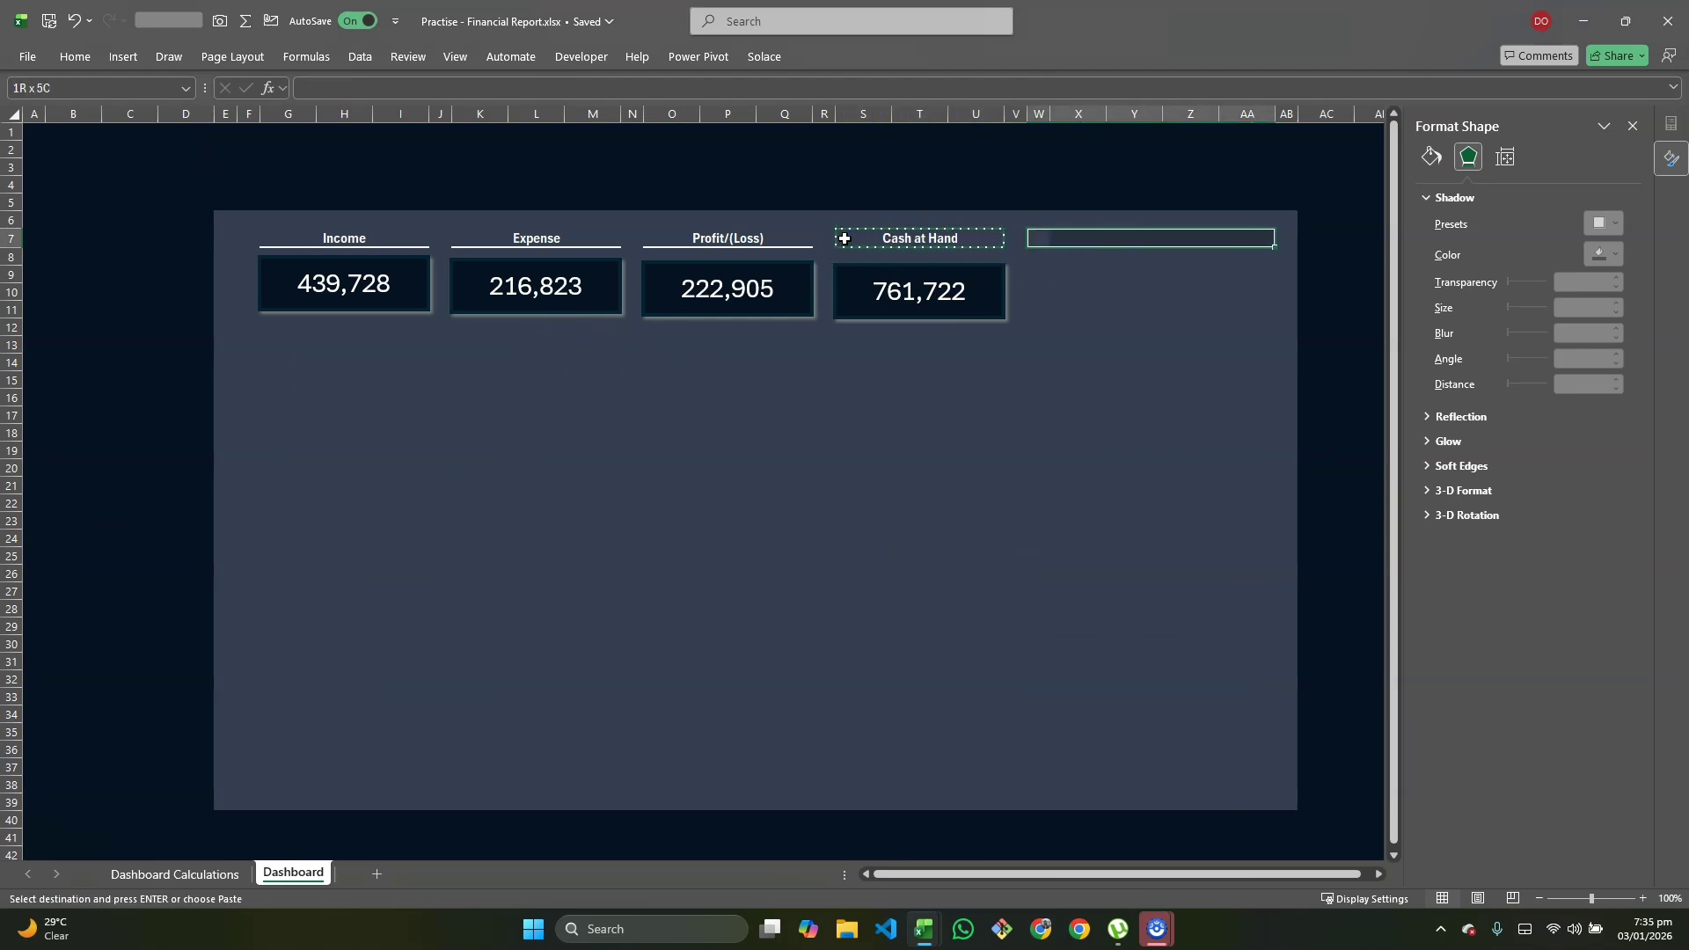
{"action": "key", "text": "shift+Right"}
{"action": "key", "text": "ctrl+v"}
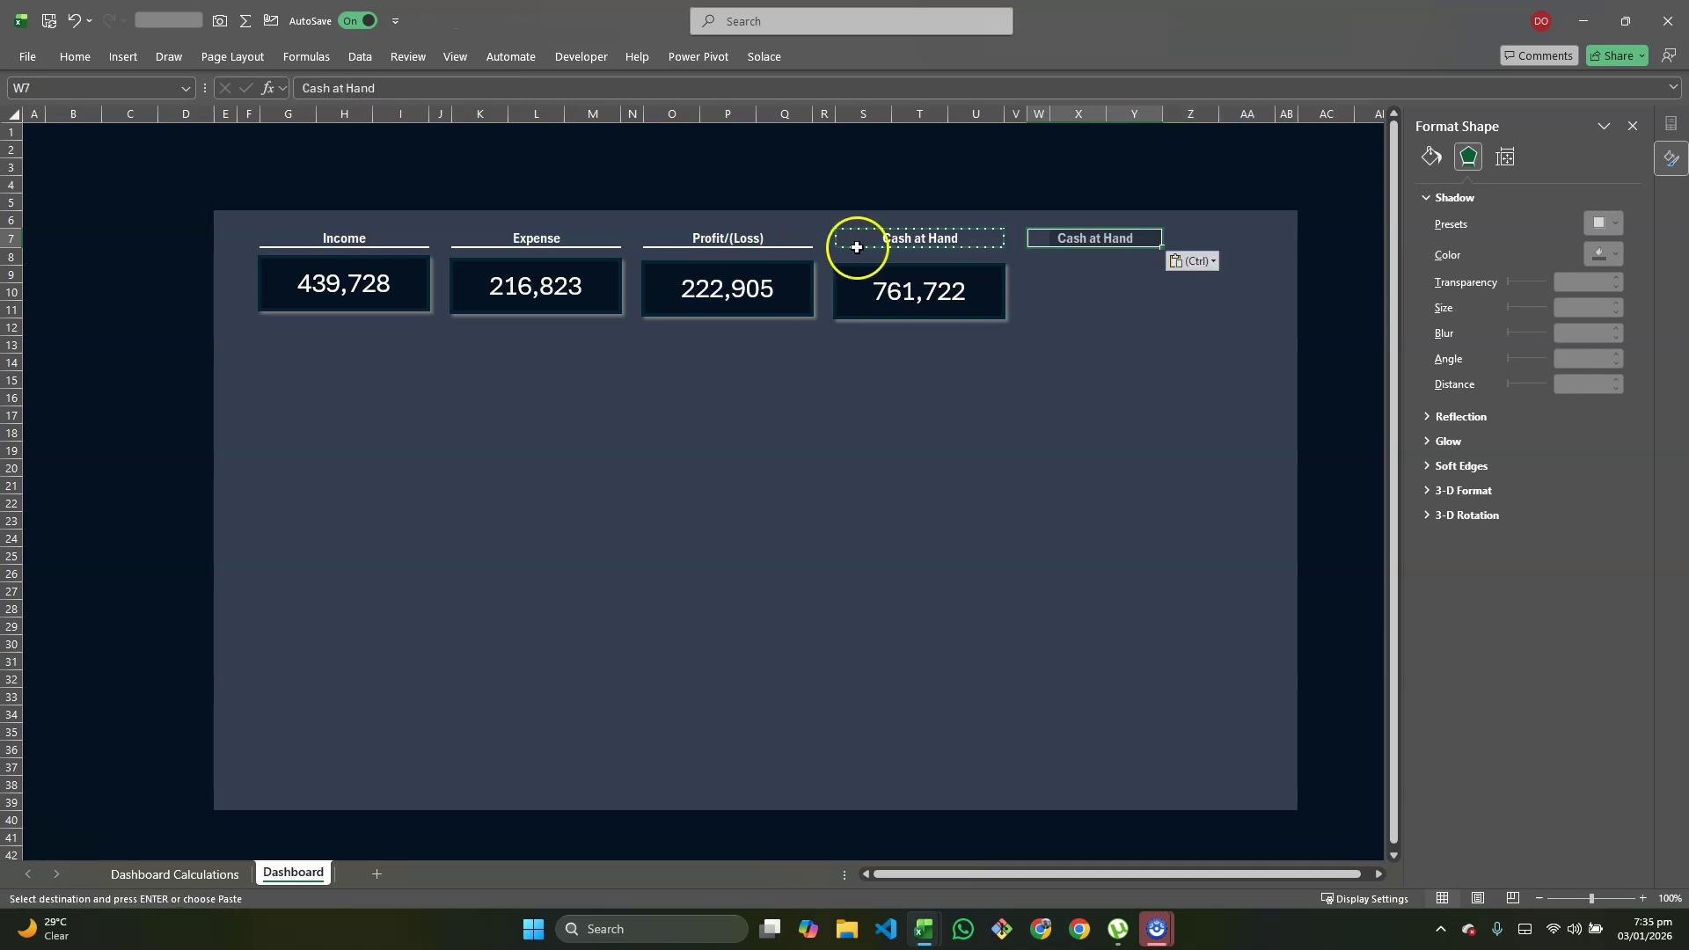
Step: Extend the fifth heading's underlined, centered formatting by filling Y7 right through AA7
{"action": "key", "text": "Right"}
{"action": "key", "text": "Right"}
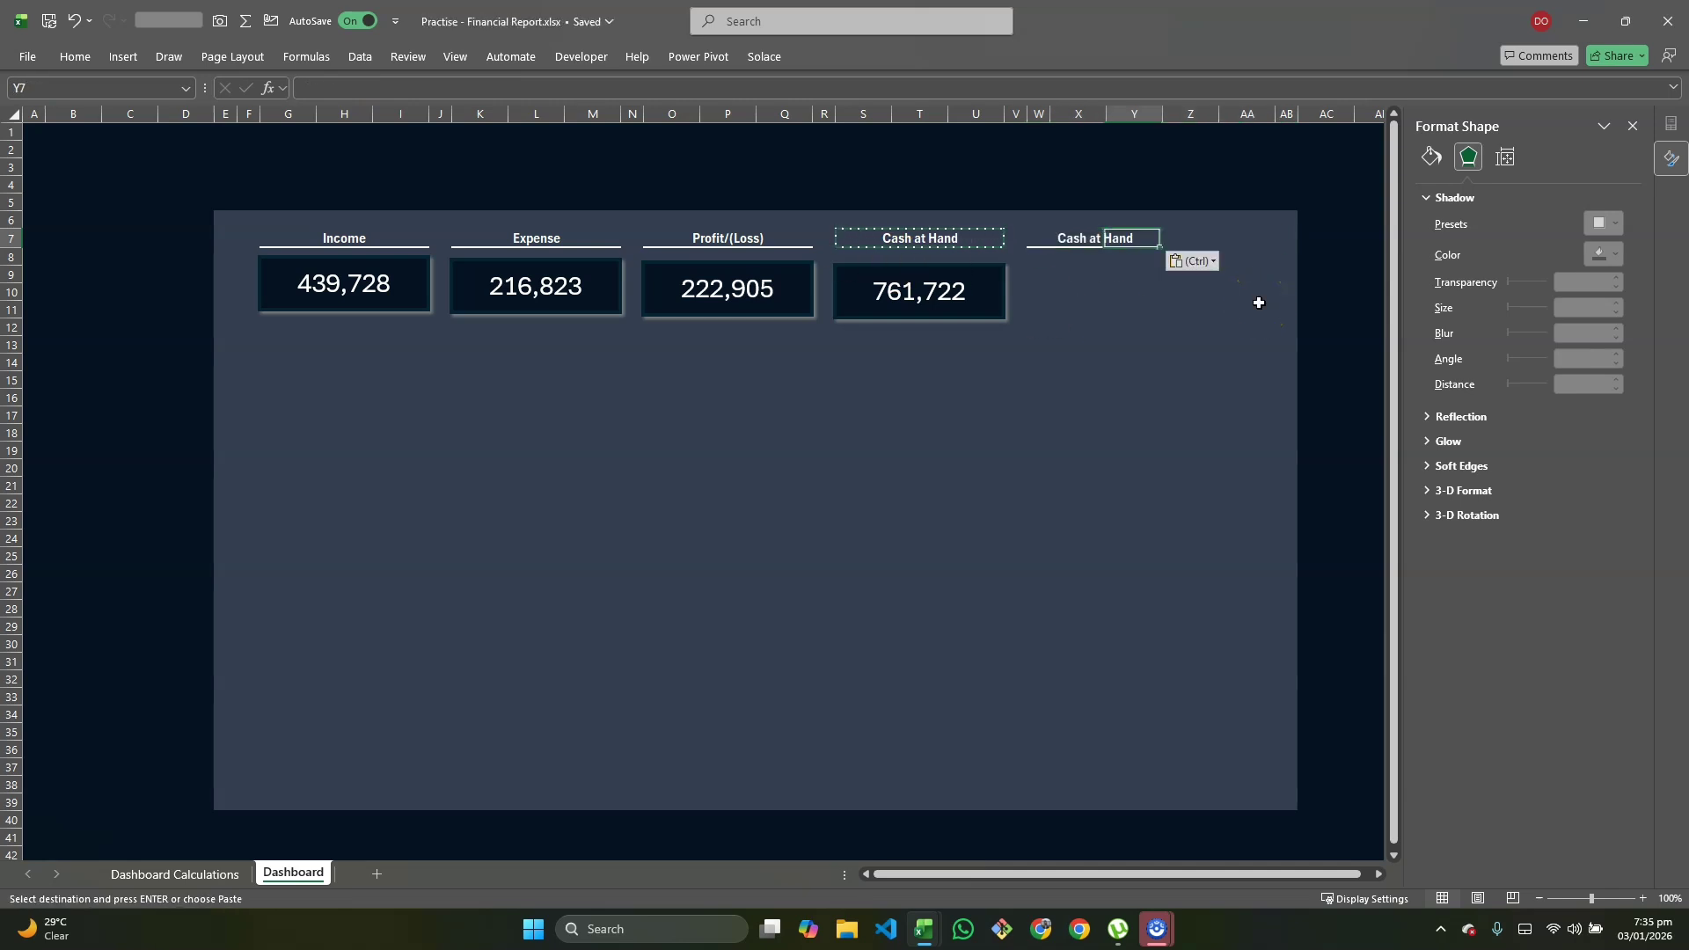
{"action": "key", "text": "shift+Right"}
{"action": "key", "text": "shift+Right"}
{"action": "key", "text": "ctrl+r"}
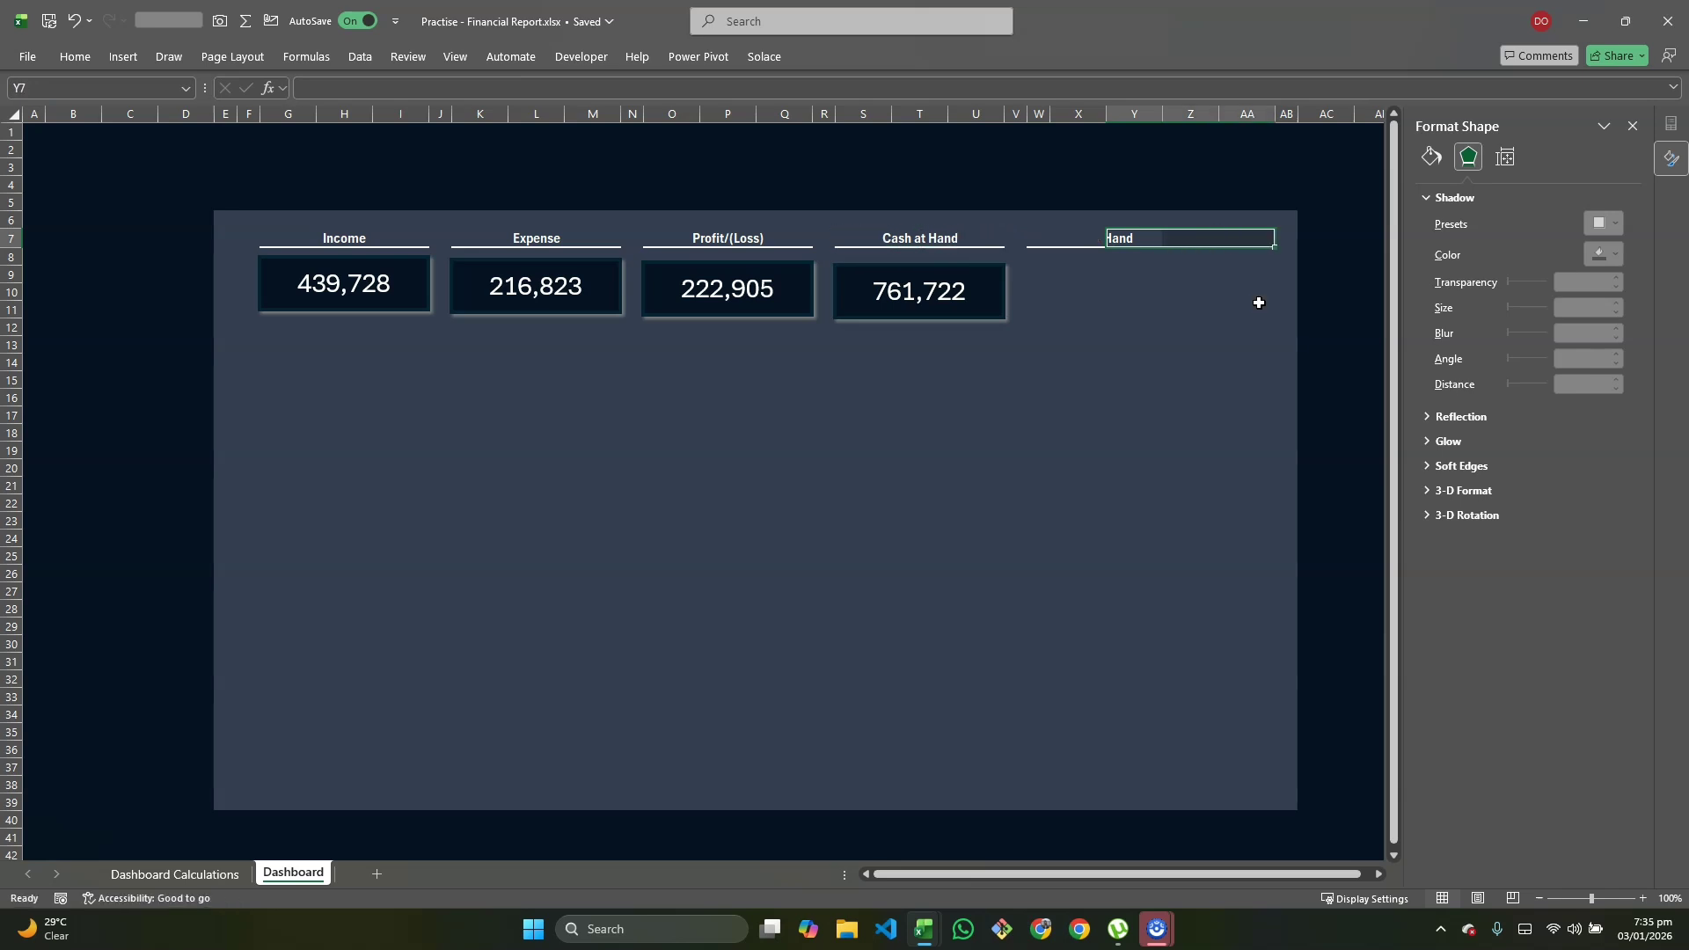
Step: Clear the copied Cash at Hand text from W7:AA7 and enter the test text "dsaiodfjsdf" in W7
{"action": "key", "text": "Right"}
{"action": "key", "text": "Right"}
{"action": "key", "text": "shift+Left"}
{"action": "key", "text": "shift+Left"}
{"action": "key", "text": "shift+Left"}
{"action": "key", "text": "shift+Left"}
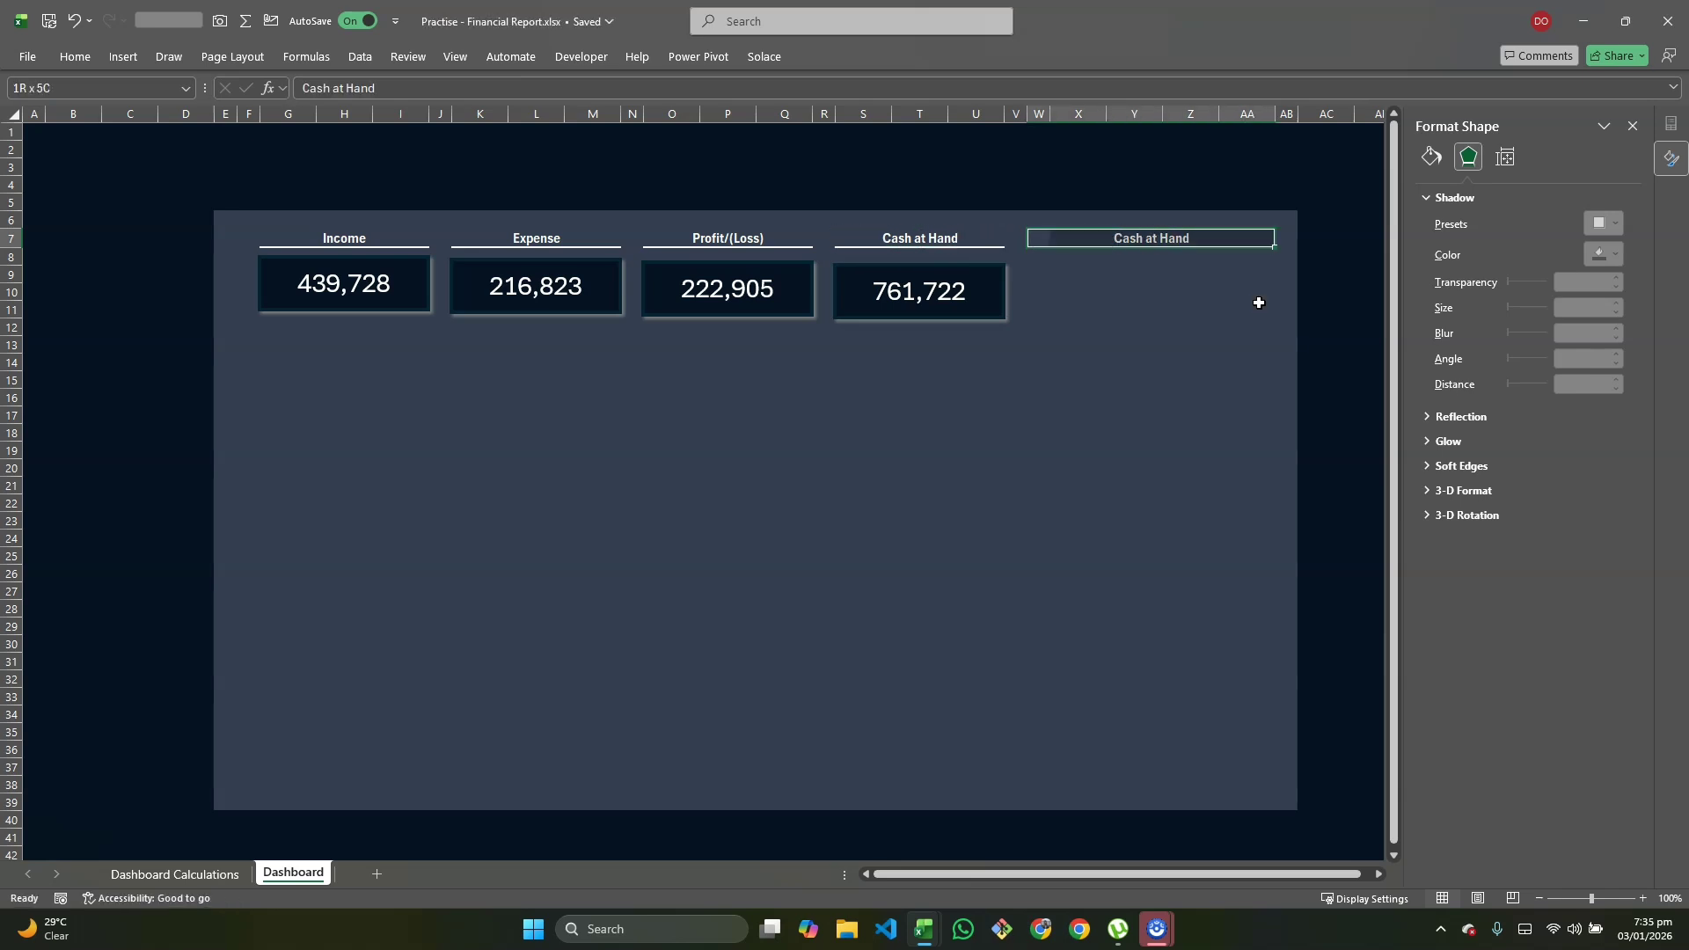
{"action": "key", "text": "Left"}
{"action": "key", "text": "Right"}
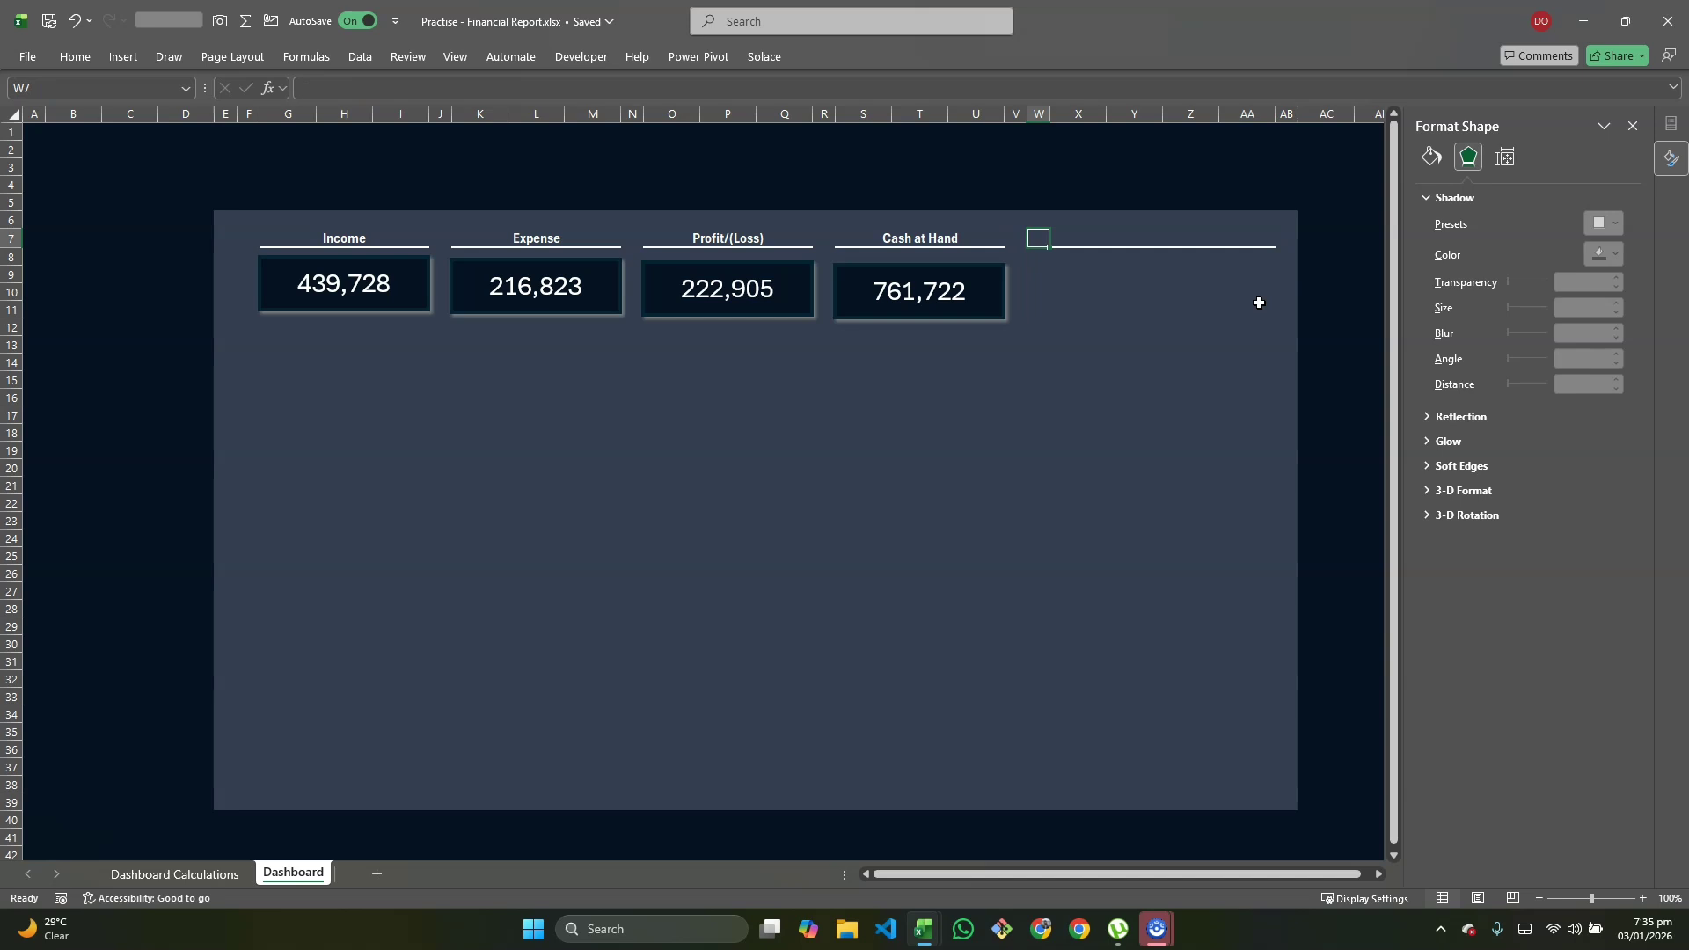
{"action": "type", "text": "dsaiodfjsdf"}
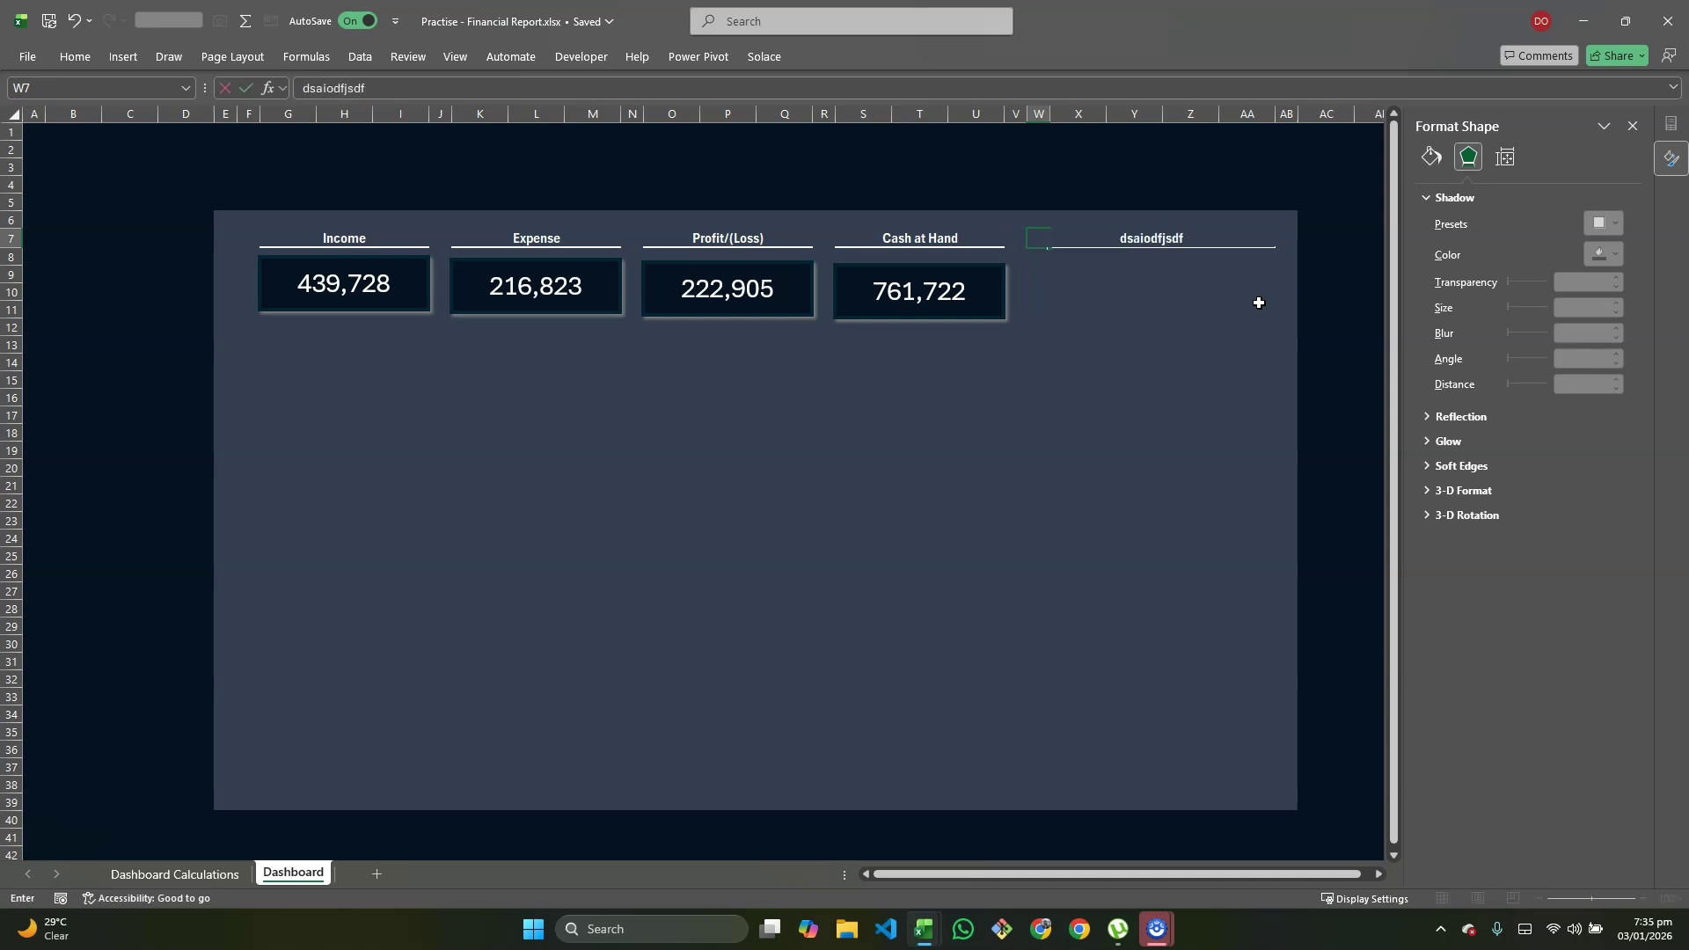
{"action": "key", "text": "Return"}
{"action": "key", "text": "Up"}
Step: Check how the finished dashboard lays out its # and Accounts headings, and set the horizontal alignment of W7:AA7 to General
{"action": "key", "text": "alt+Tab"}
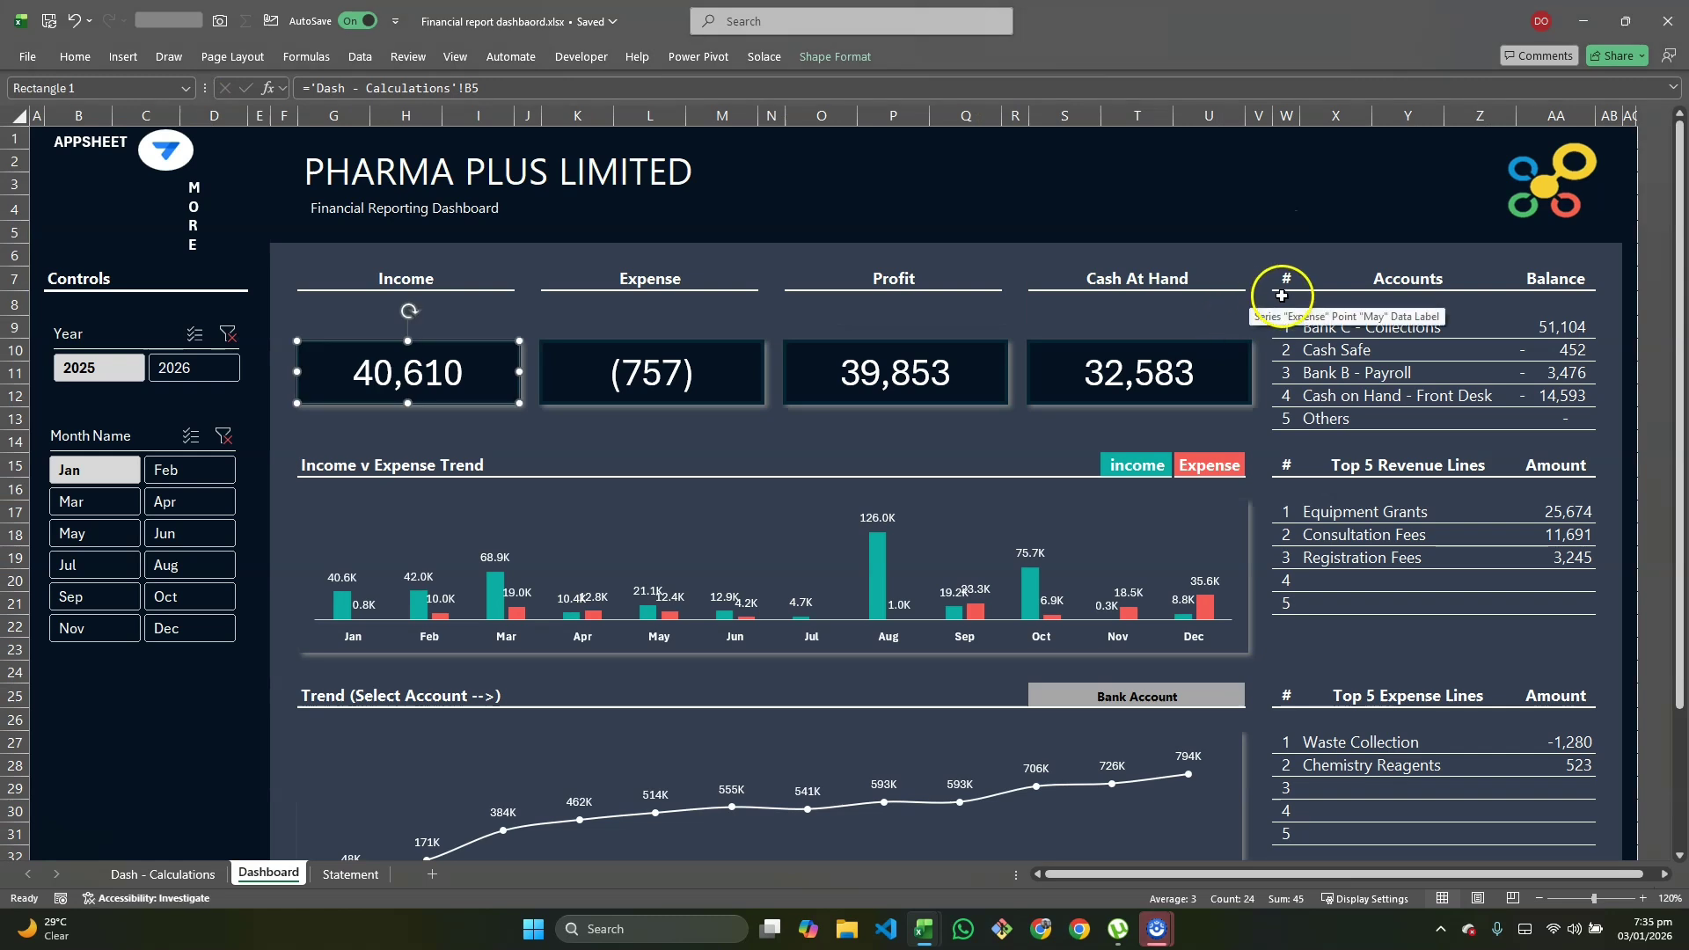
{"action": "left_click", "coordinate": [1288, 280]}
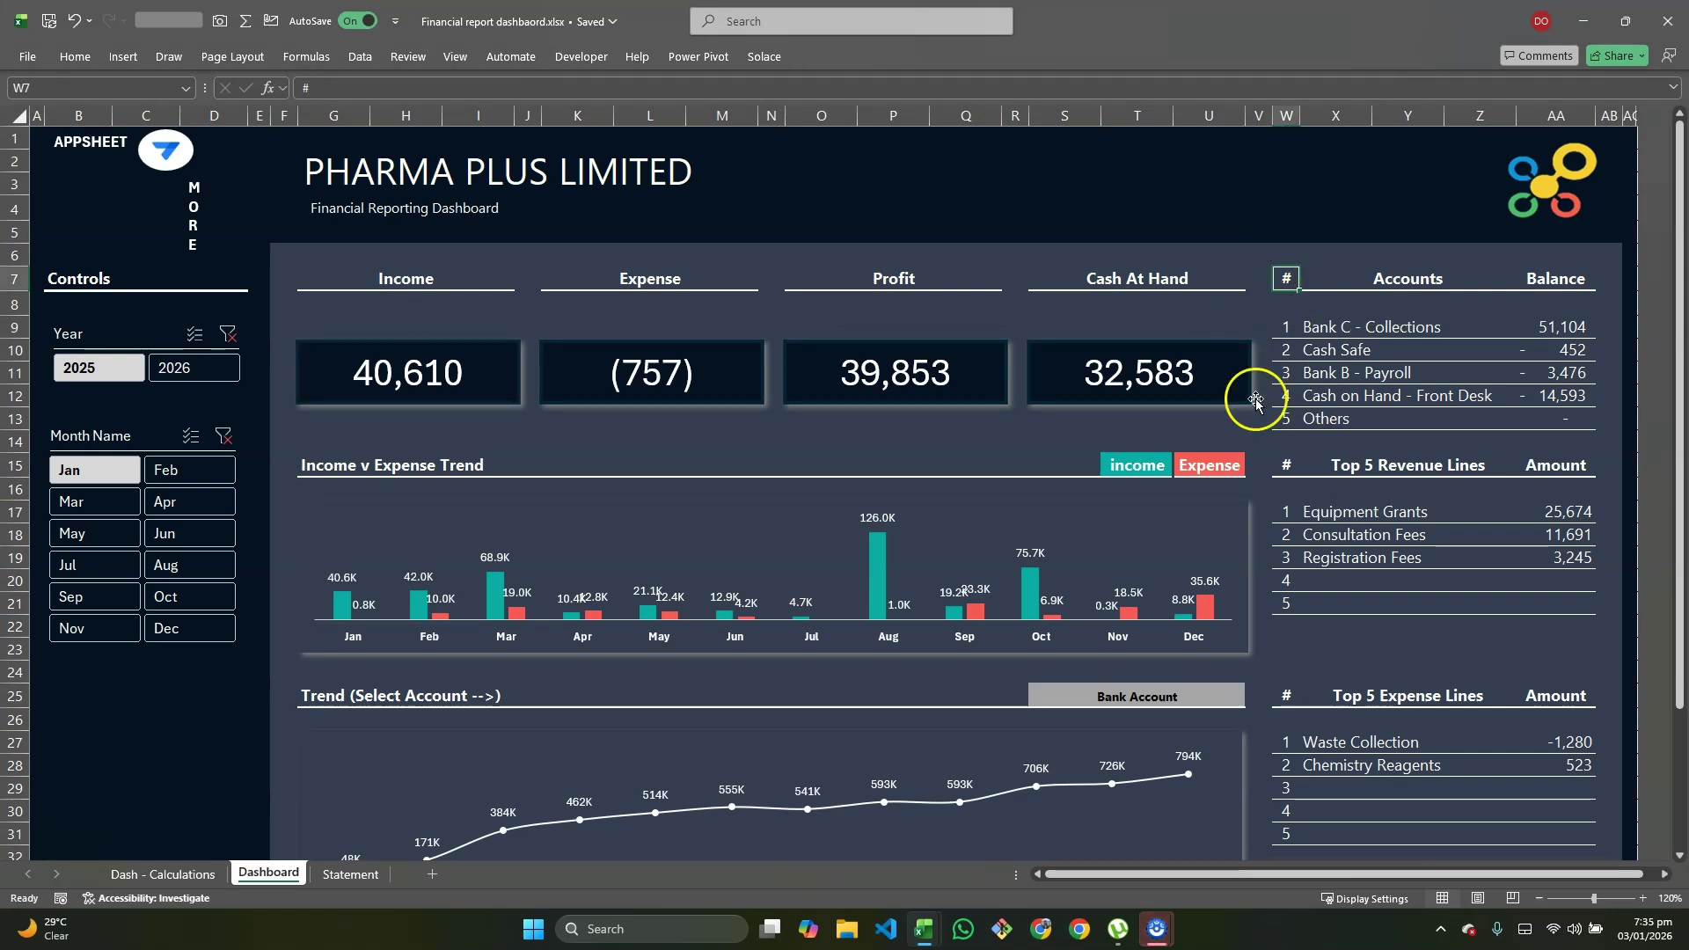
{"action": "left_click", "coordinate": [1318, 276]}
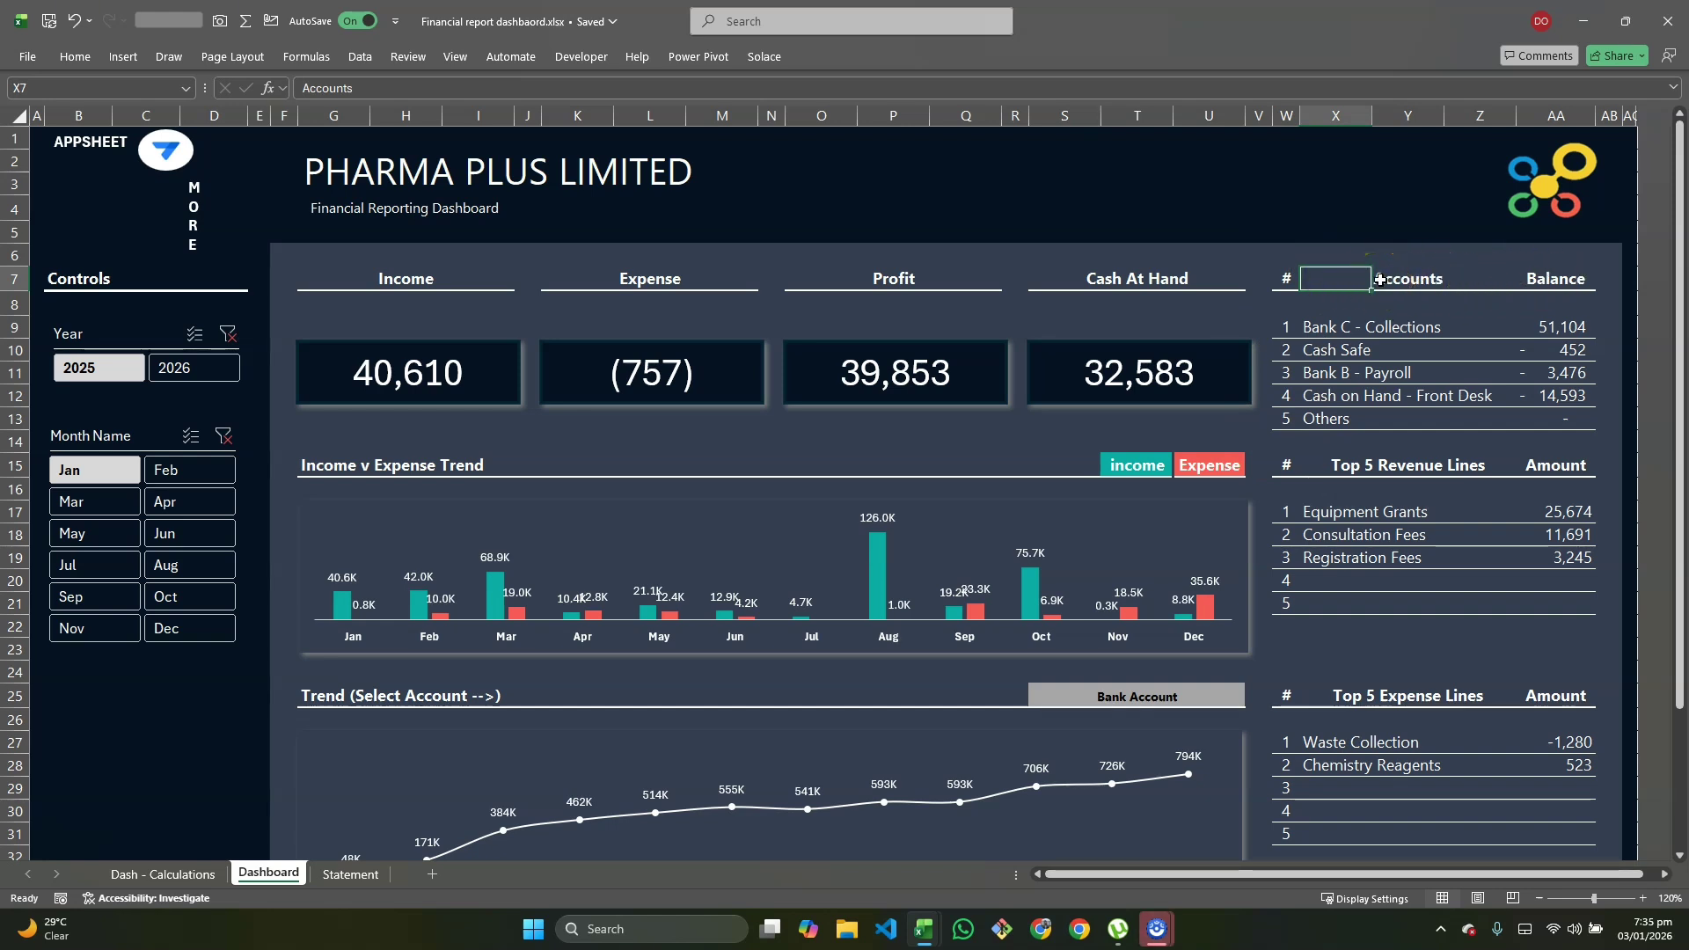
{"action": "key", "text": "shift+Right"}
{"action": "key", "text": "shift+Right"}
{"action": "key", "text": "alt+Tab"}
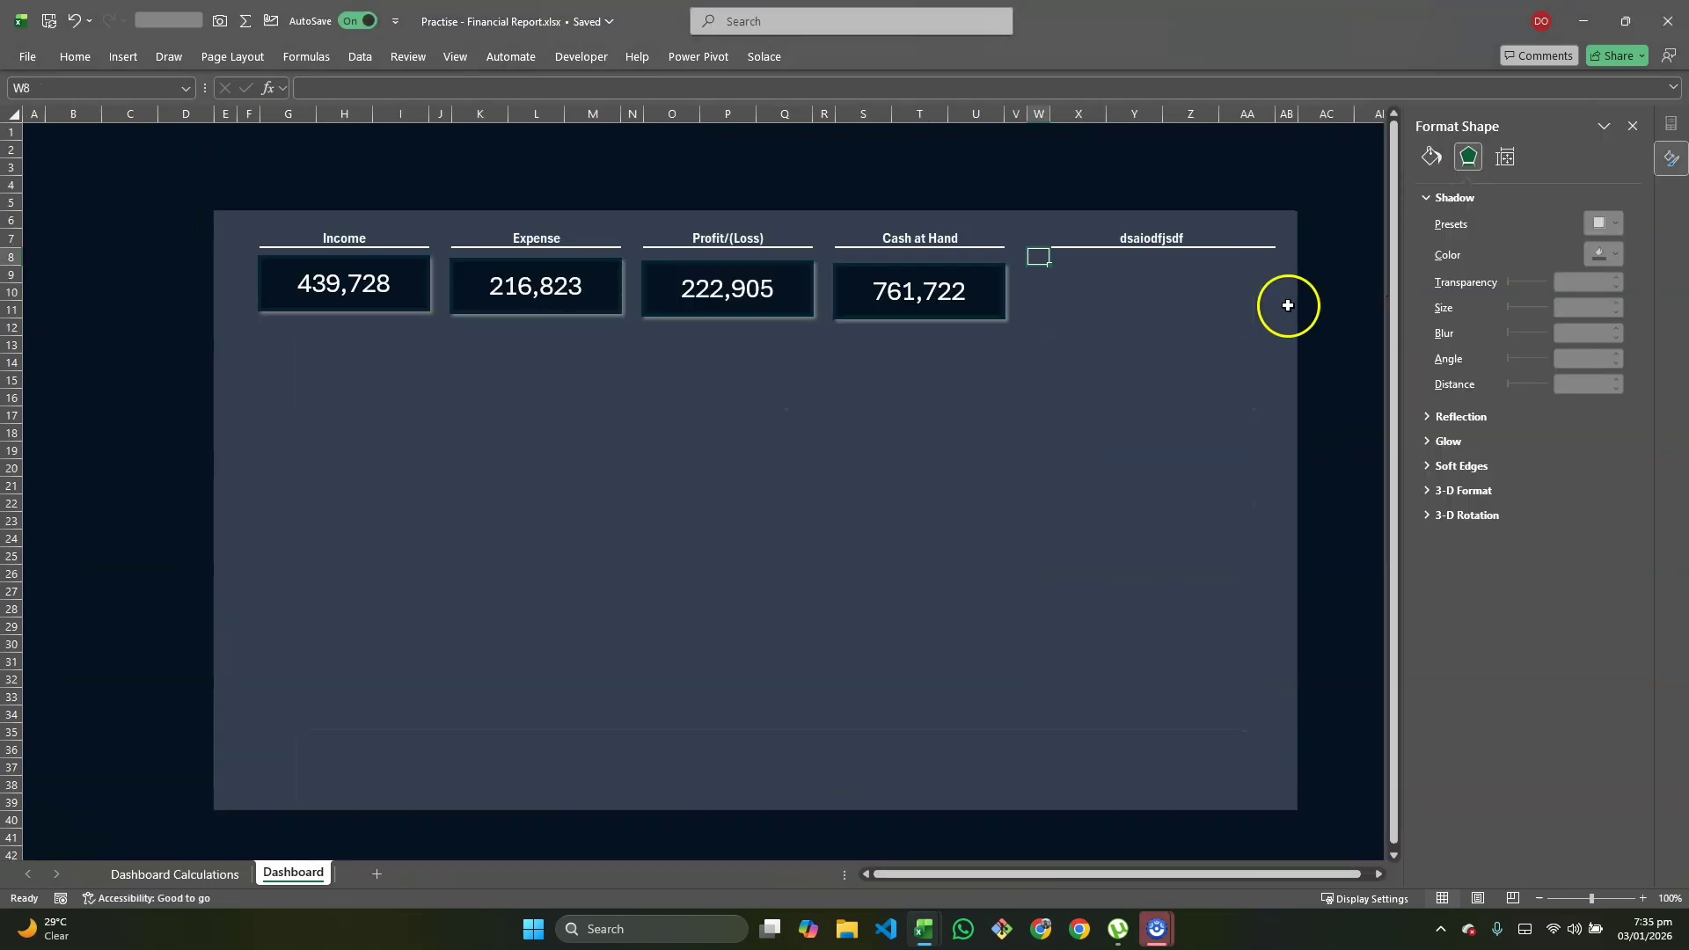
{"action": "left_click", "coordinate": [1076, 237]}
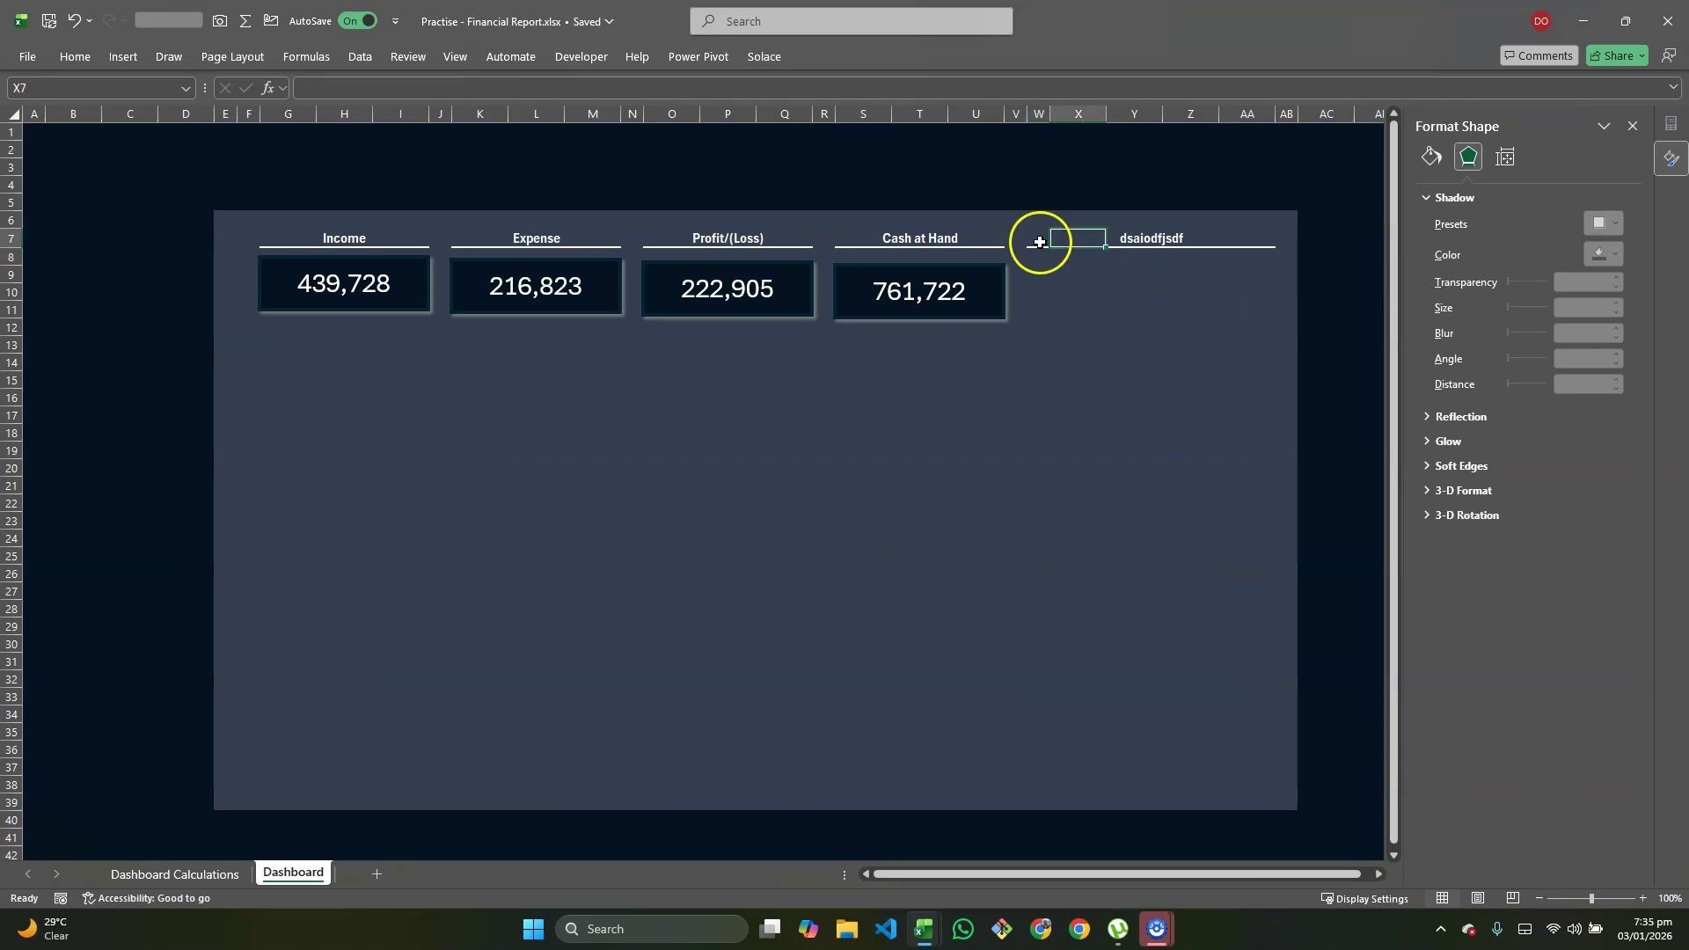
{"action": "left_click", "coordinate": [1042, 240]}
{"action": "key", "text": "shift+Right"}
{"action": "key", "text": "shift+Right"}
{"action": "key", "text": "shift+Right"}
{"action": "key", "text": "shift+Right"}
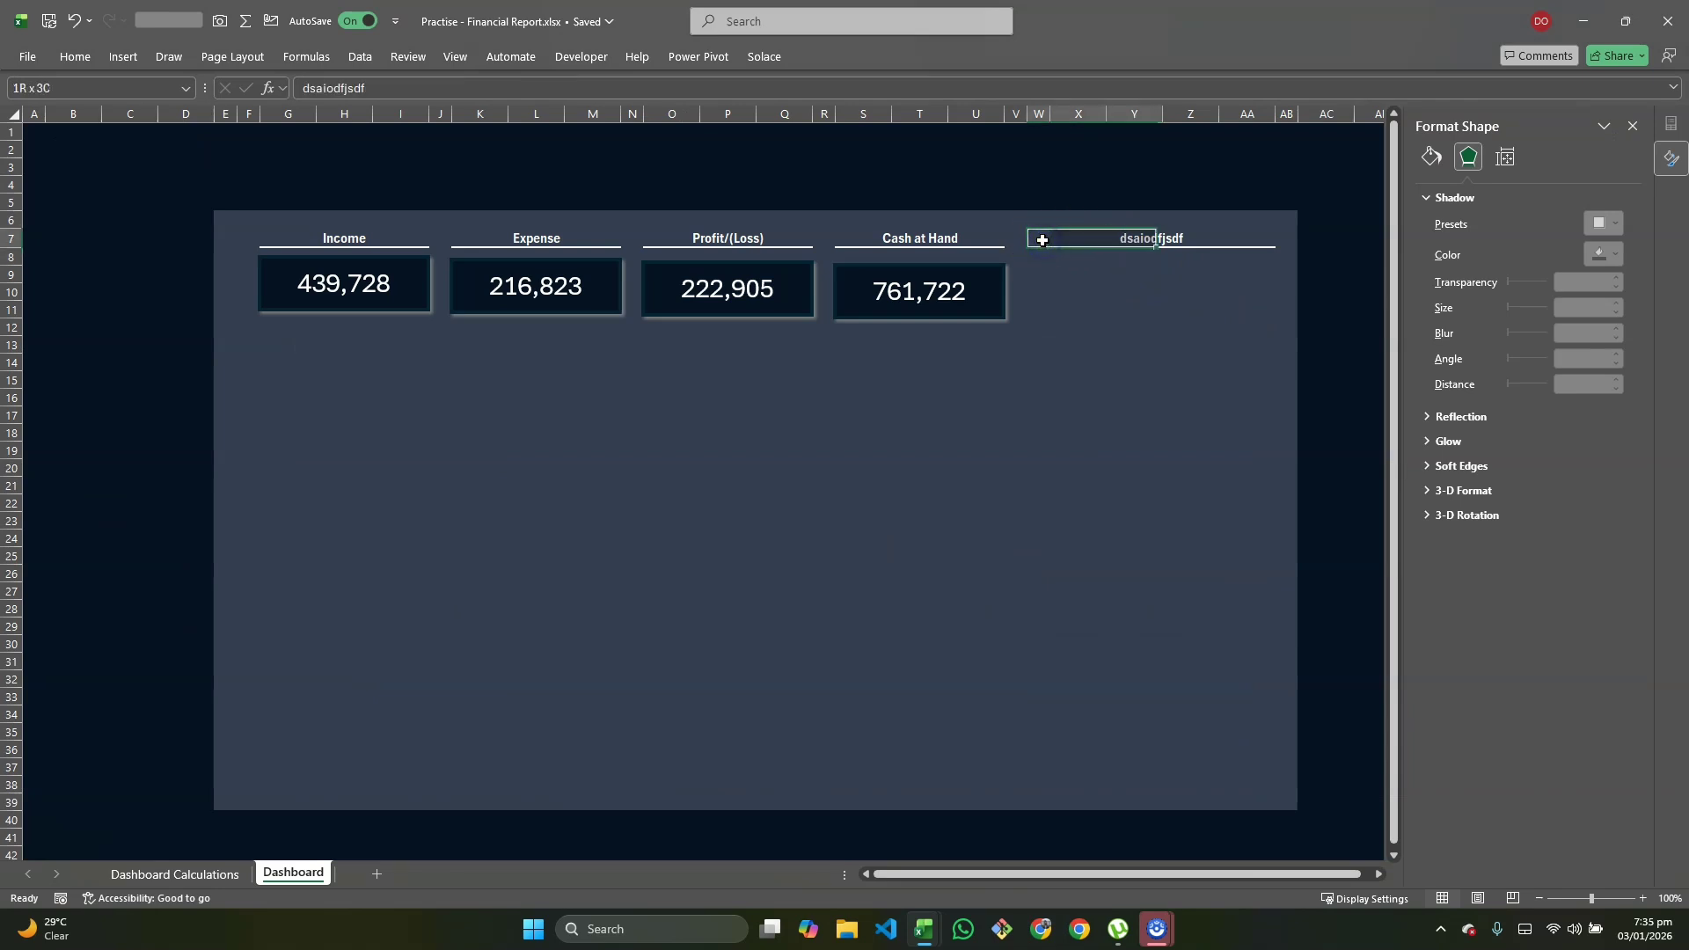
{"action": "key", "text": "ctrl+1"}
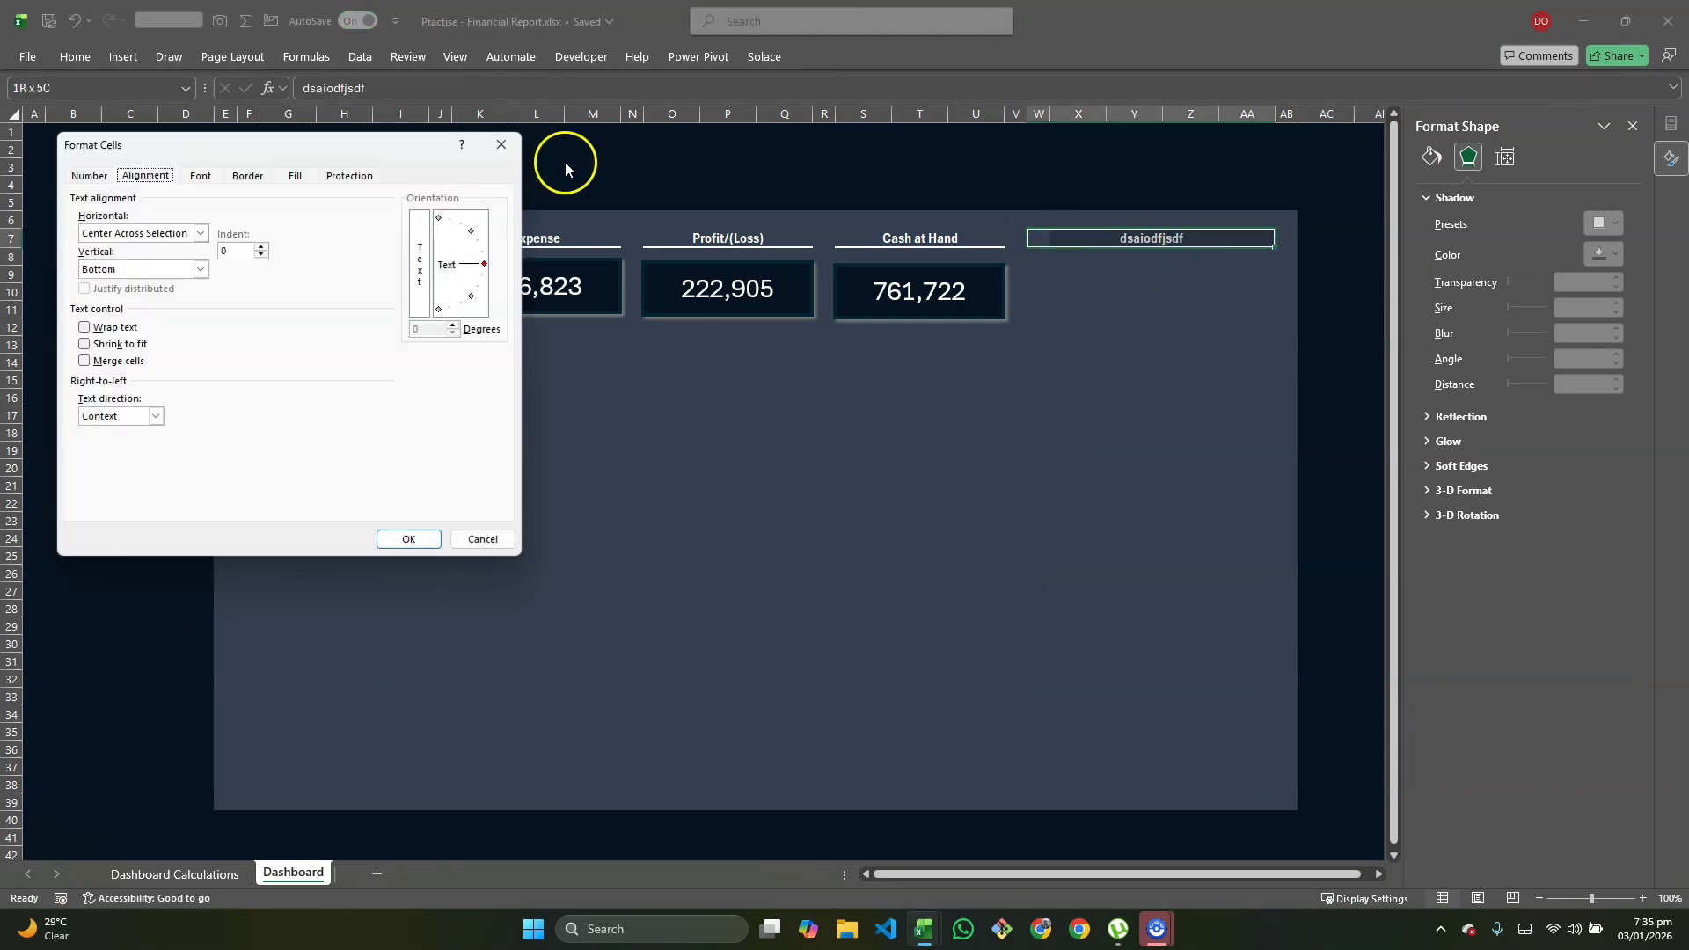
{"action": "left_click", "coordinate": [203, 233]}
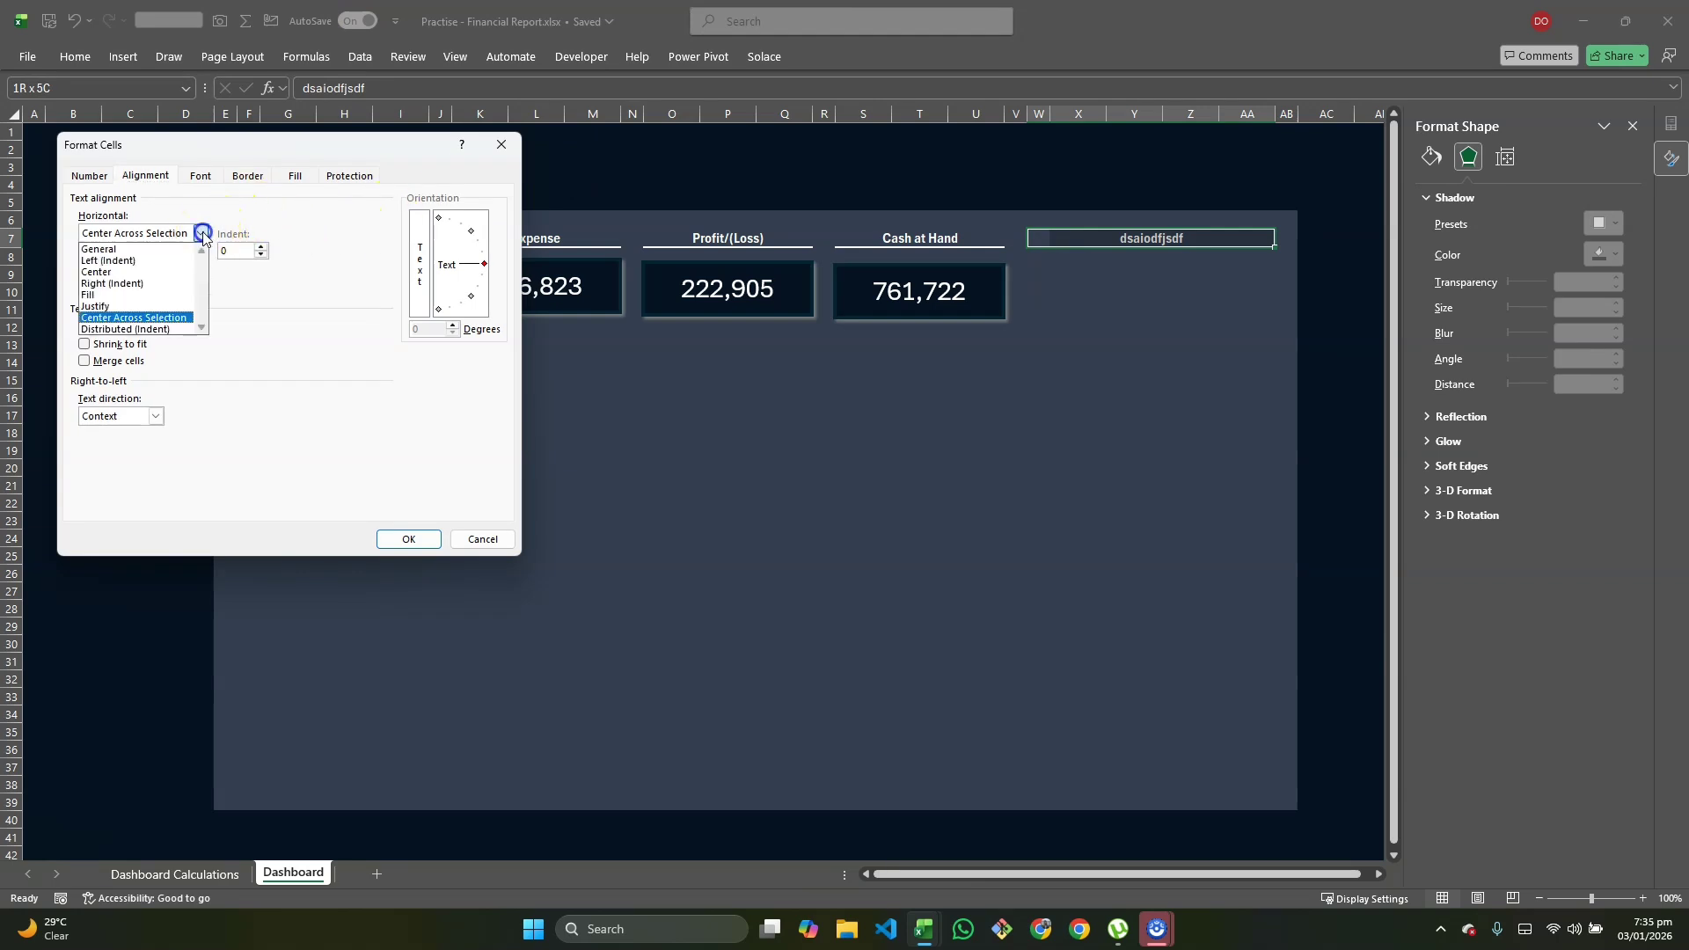
{"action": "left_click", "coordinate": [132, 249]}
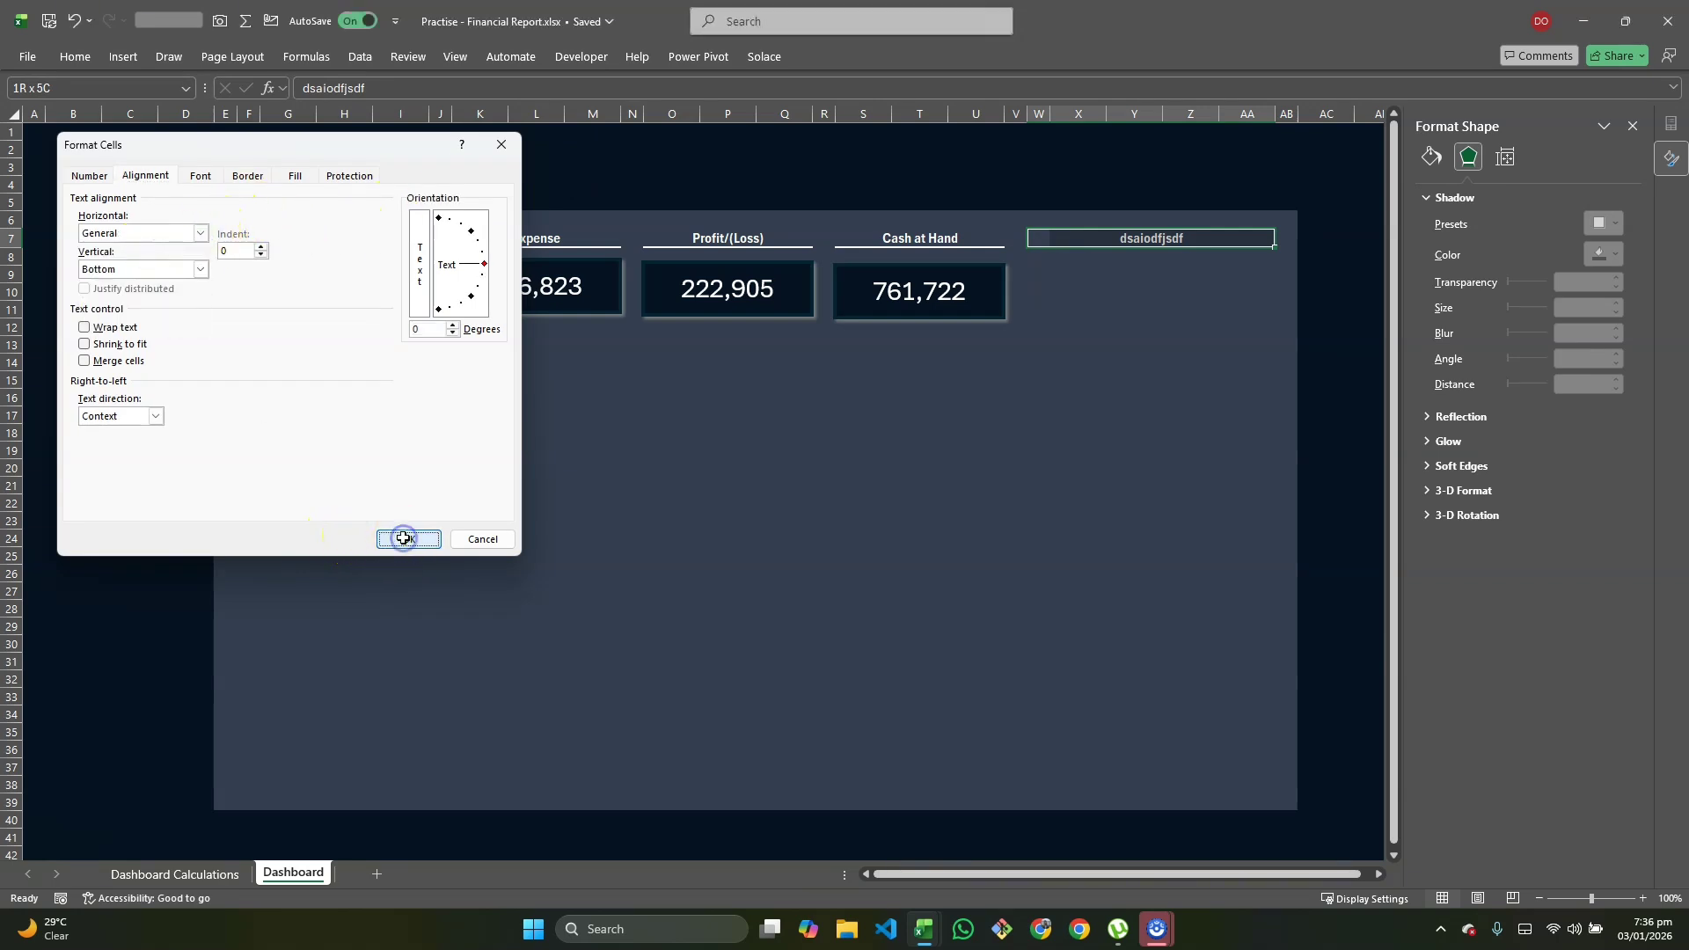
{"action": "left_click", "coordinate": [406, 540]}
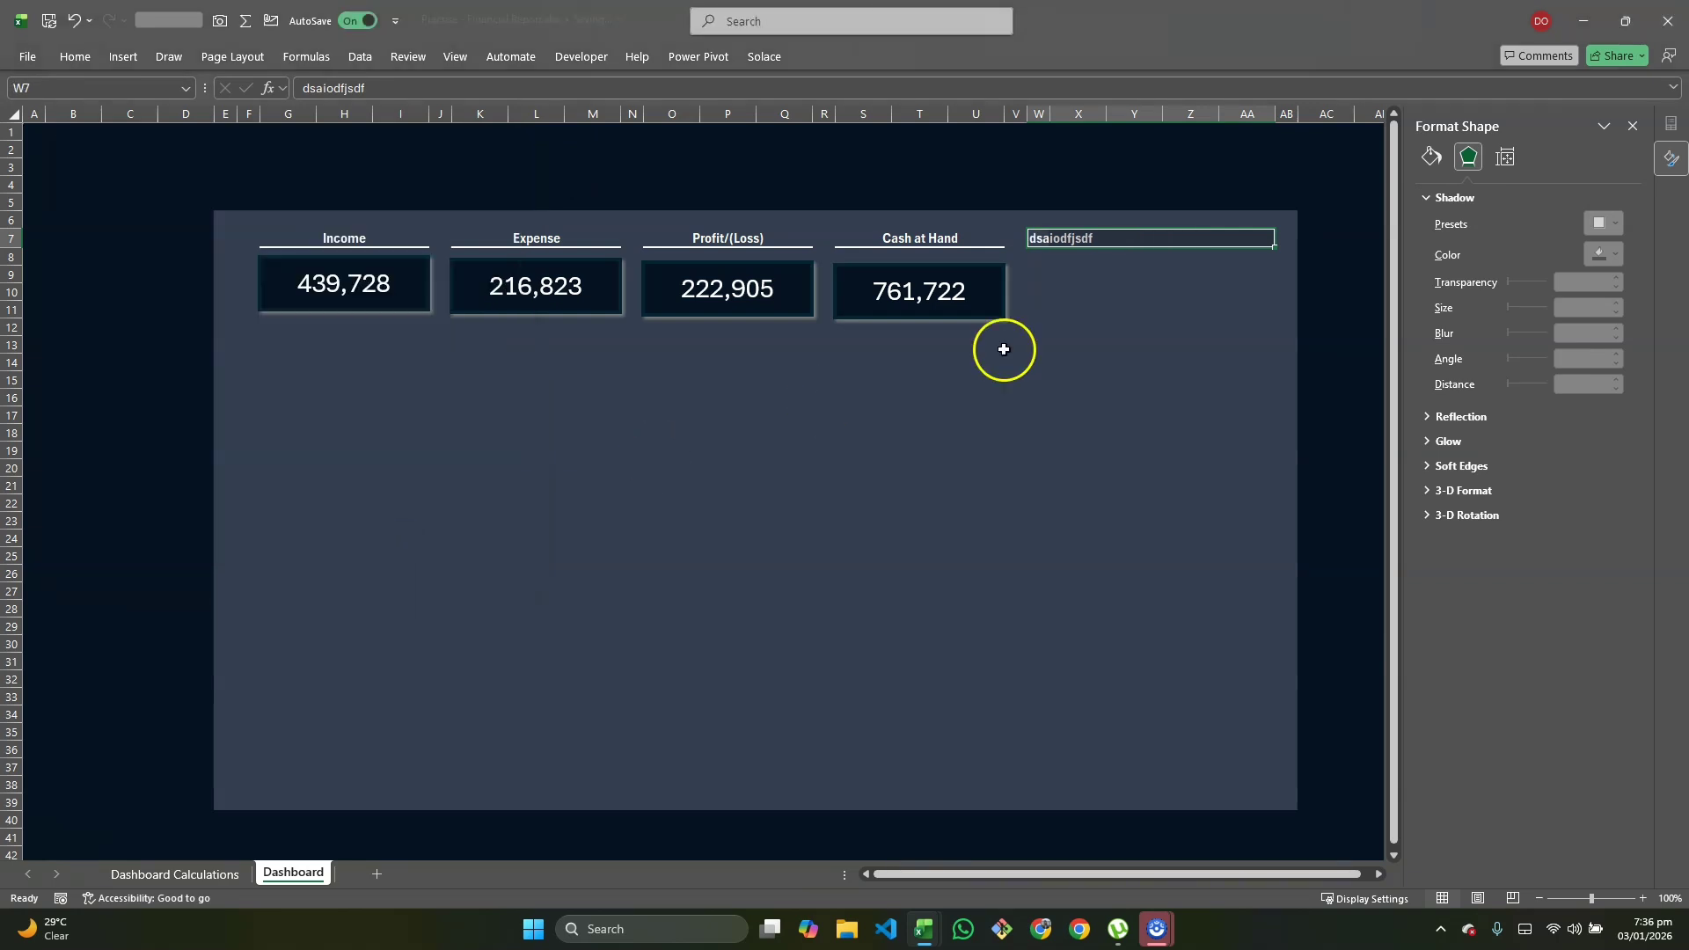
Step: Replace the test text in W7 with the heading #
{"action": "left_click", "coordinate": [1039, 243]}
{"action": "type", "text": "#"}
{"action": "key", "text": "Return"}
Step: Apply Center Across Selection alignment to the heading cells X7:Z7
{"action": "key", "text": "Up"}
{"action": "key", "text": "Right"}
{"action": "key", "text": "shift+Right"}
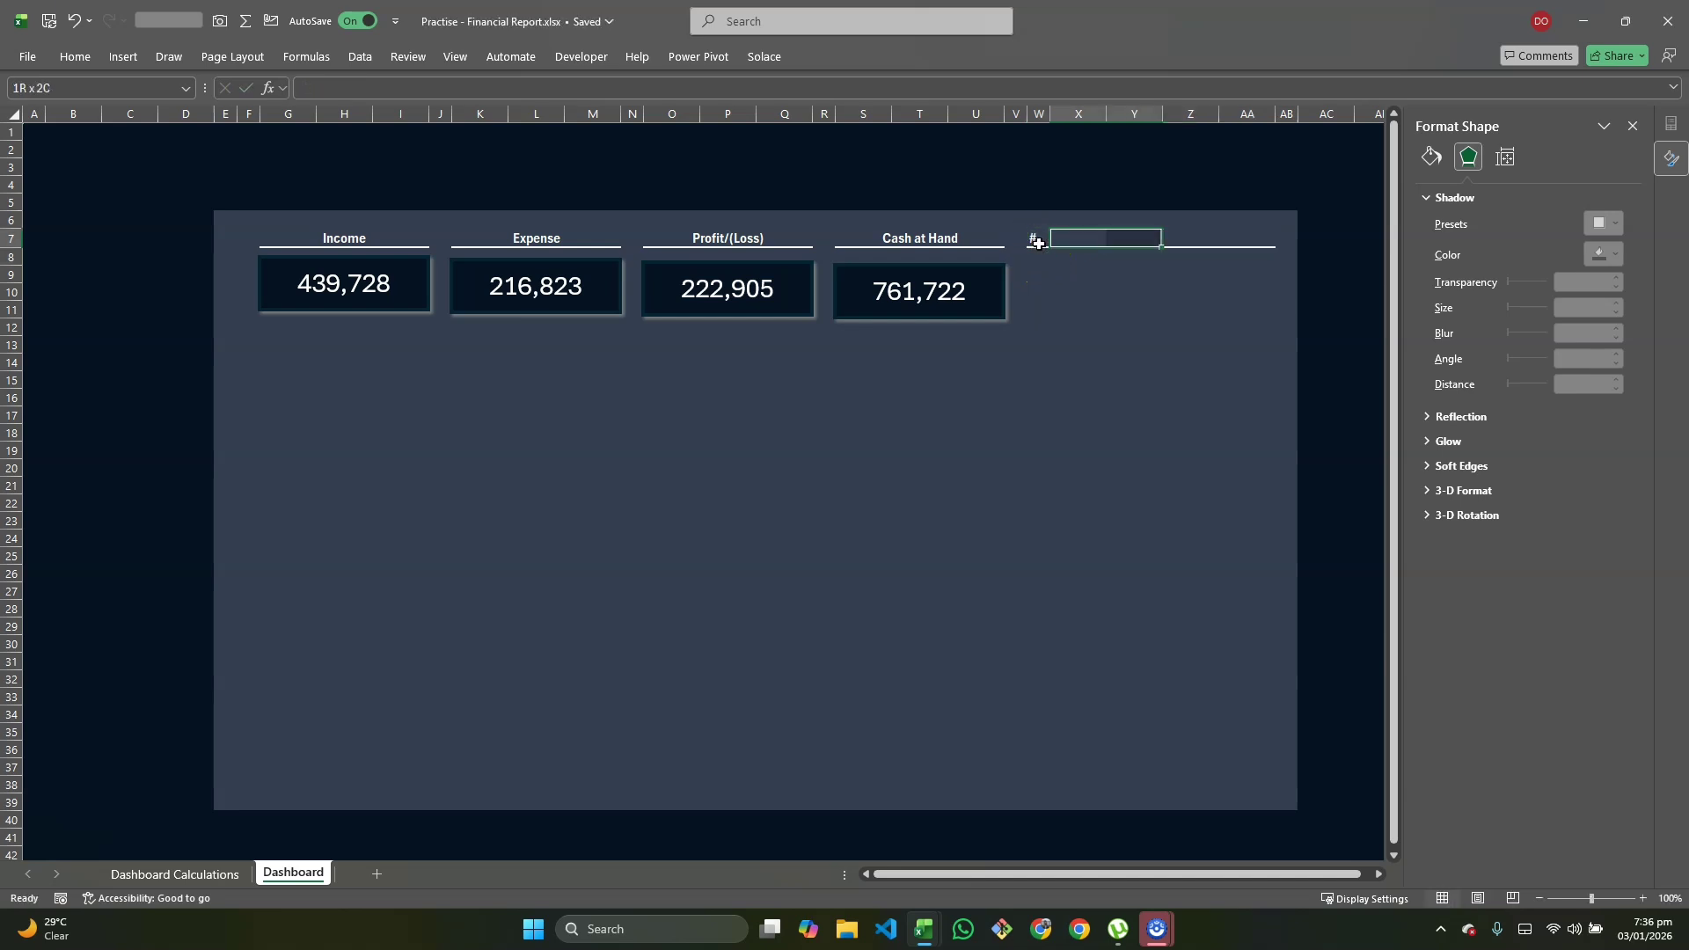
{"action": "key", "text": "shift+Right"}
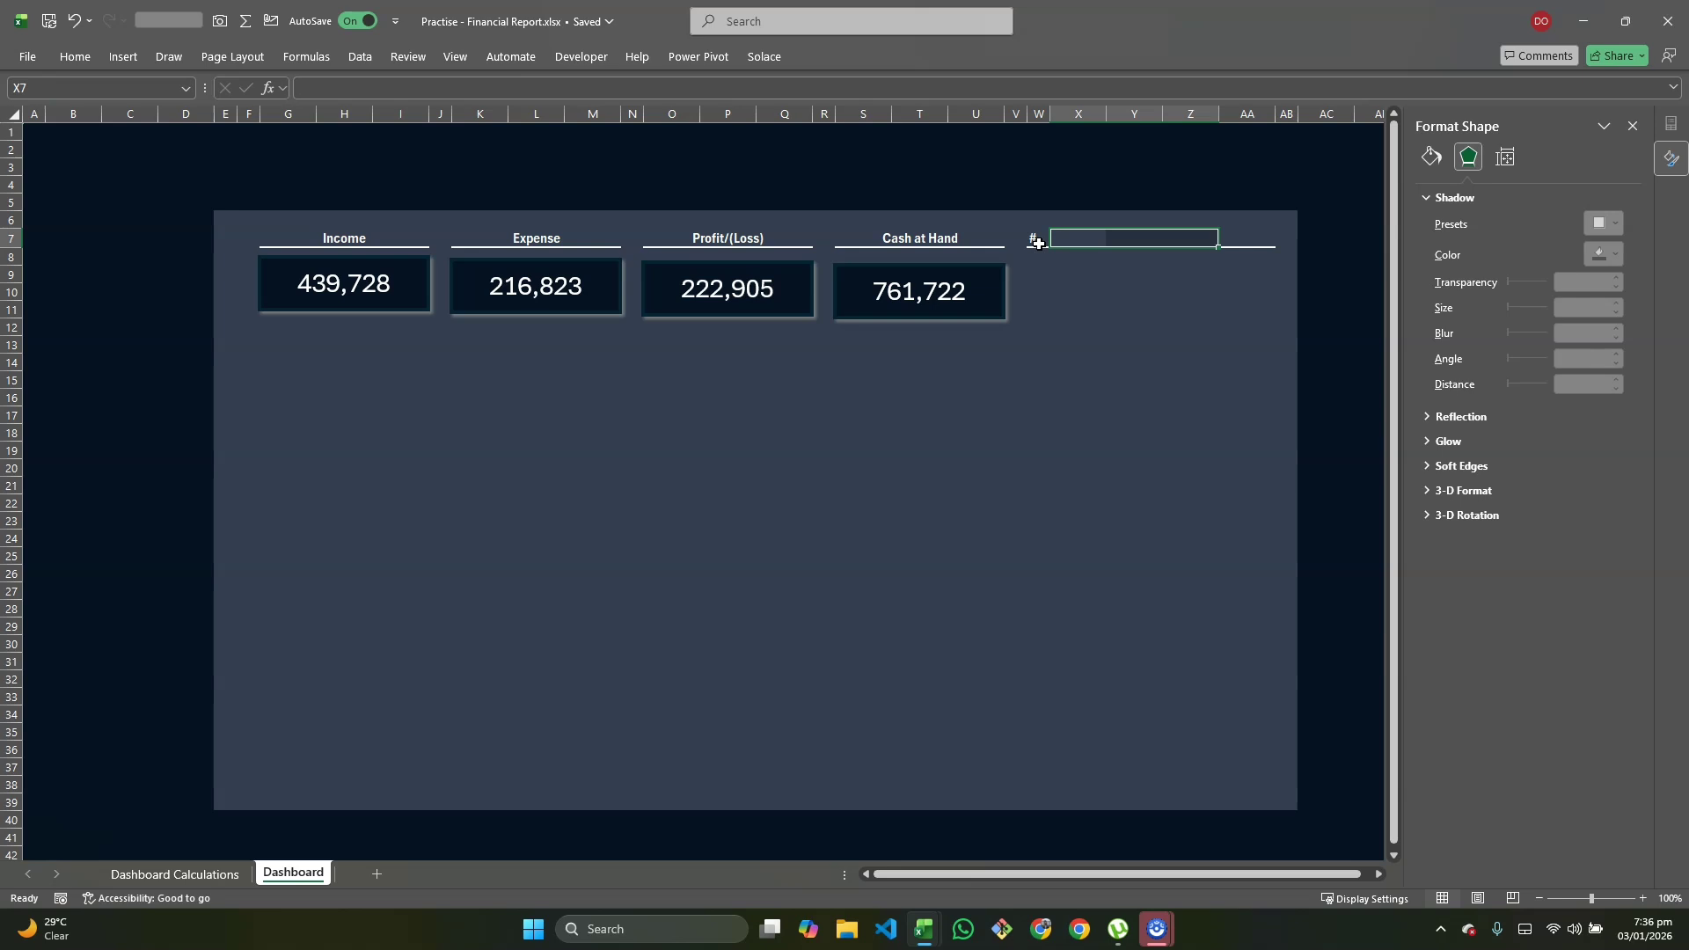
{"action": "key", "text": "ctrl+1"}
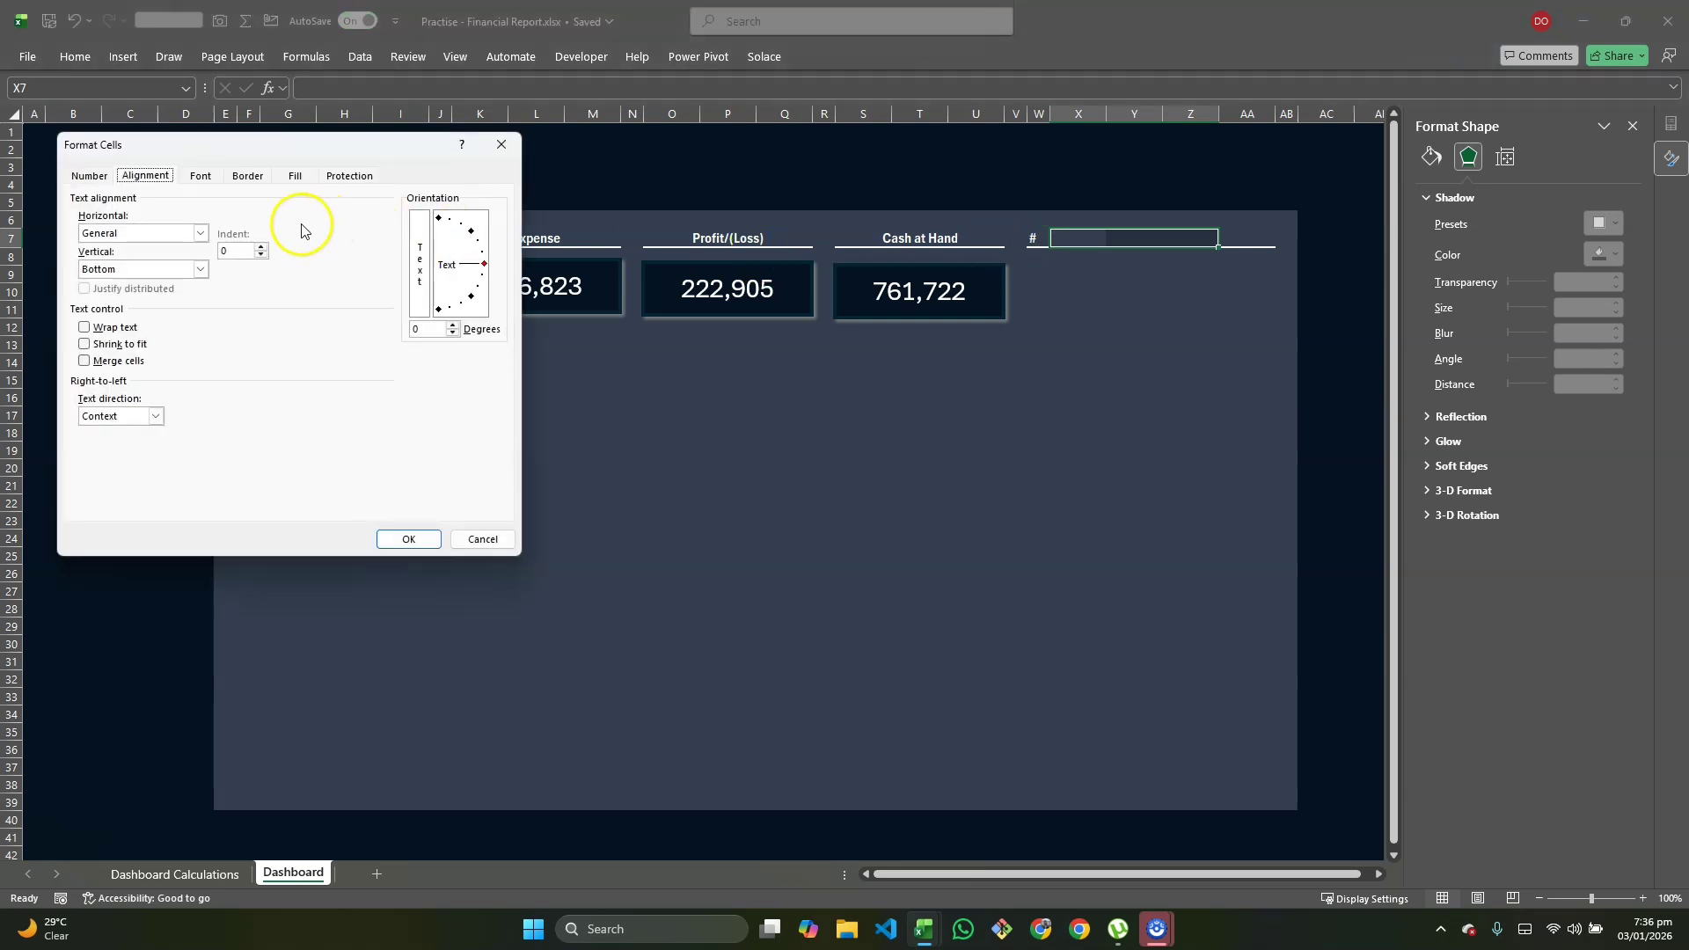
{"action": "left_click", "coordinate": [207, 234]}
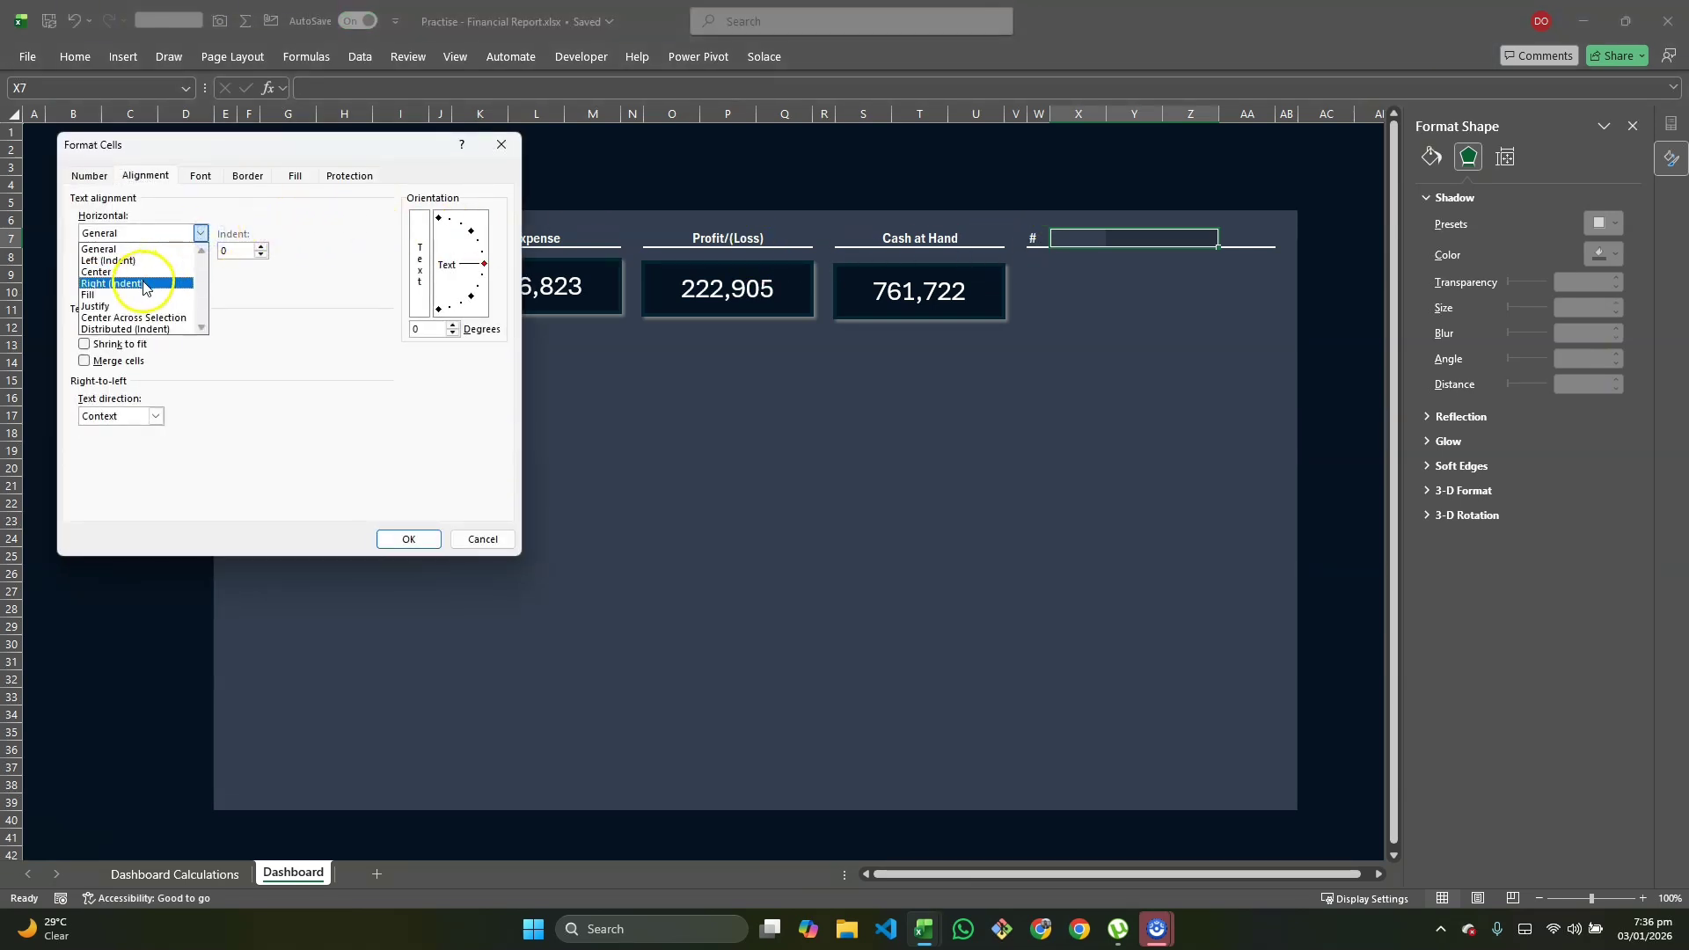
{"action": "left_click", "coordinate": [132, 317]}
{"action": "left_click", "coordinate": [414, 539]}
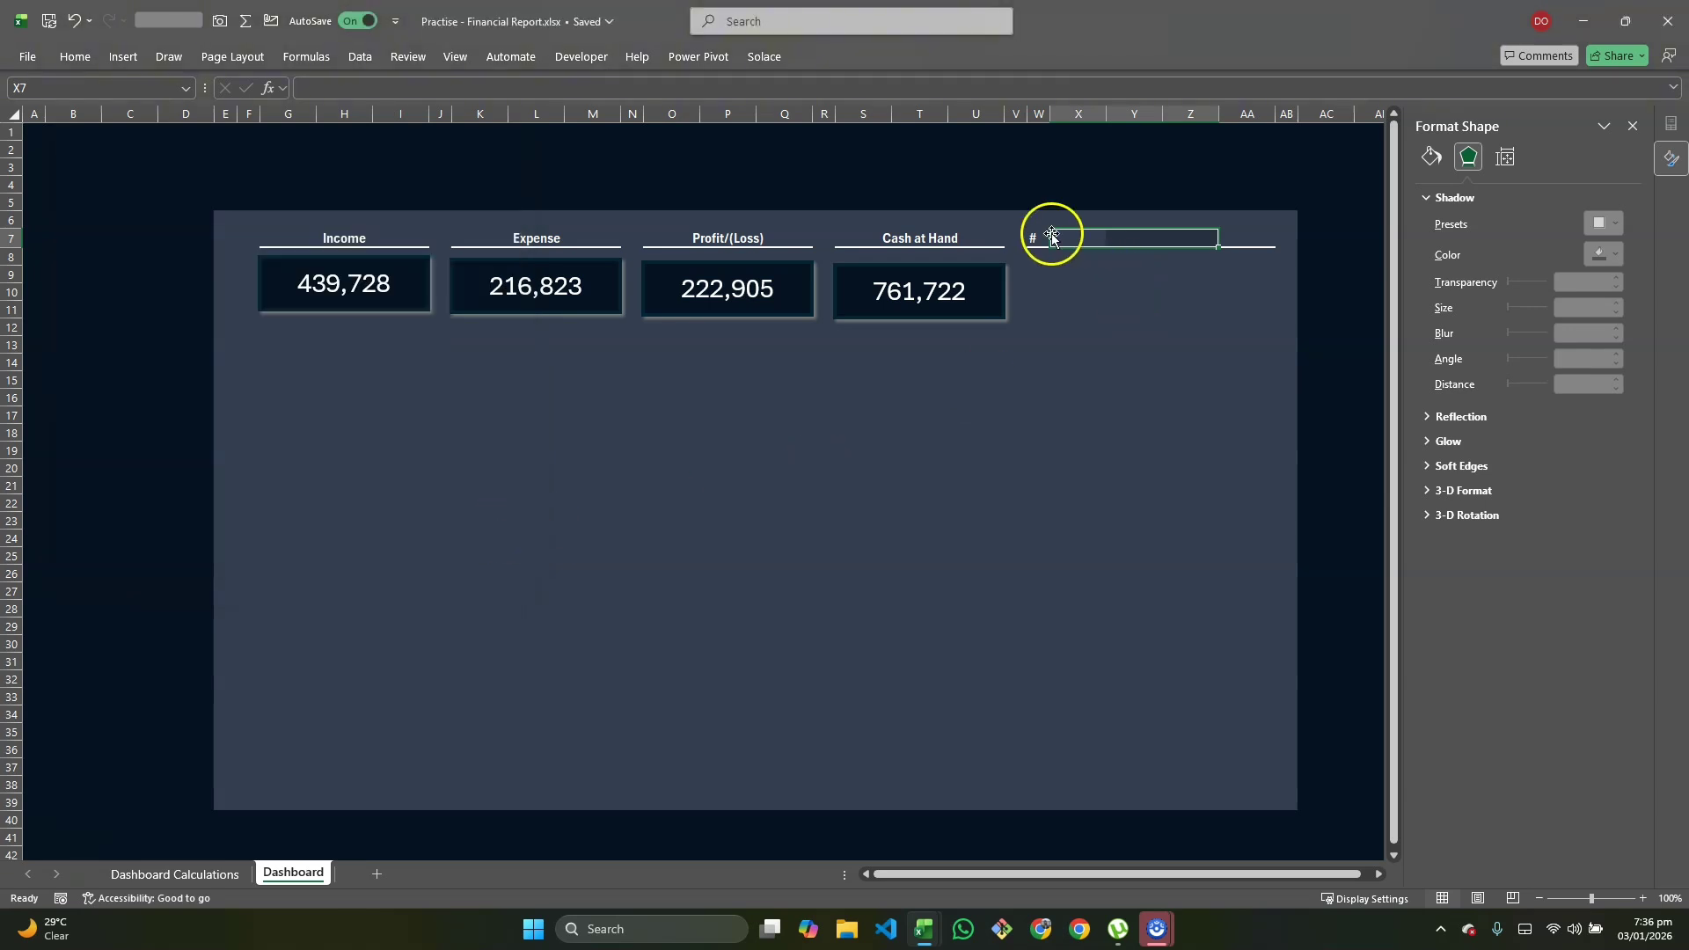
Step: Enter the heading Accounts in X7 and the heading Balance in AA7
{"action": "type", "text": "Accounts"}
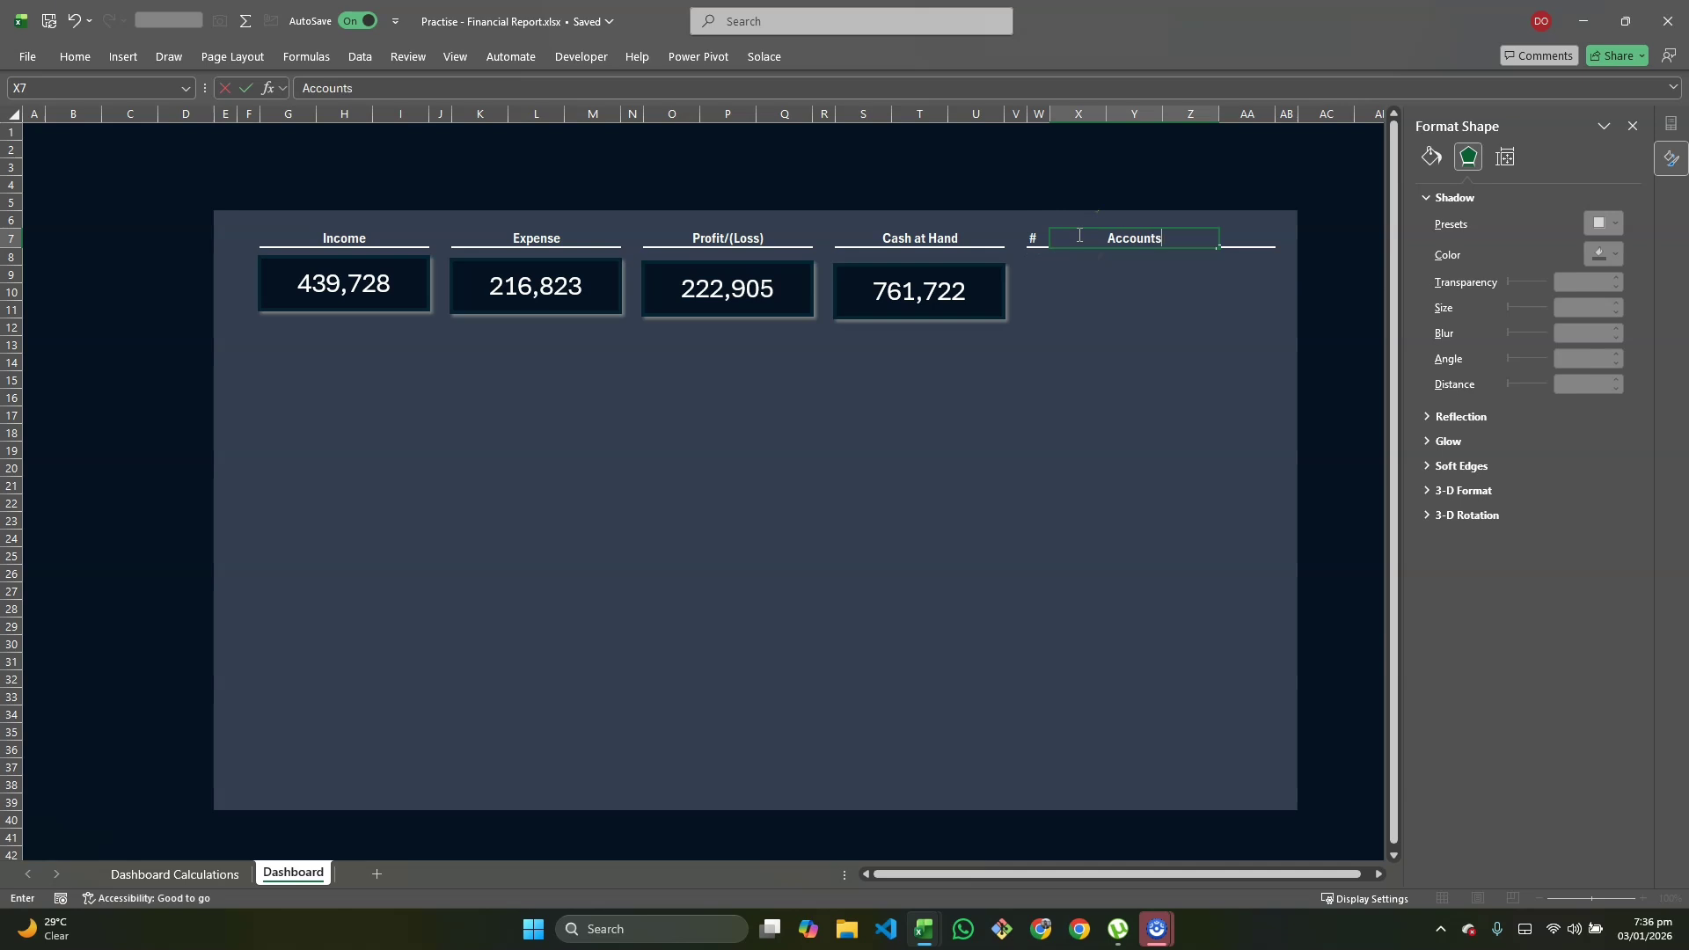
{"action": "key", "text": "Return"}
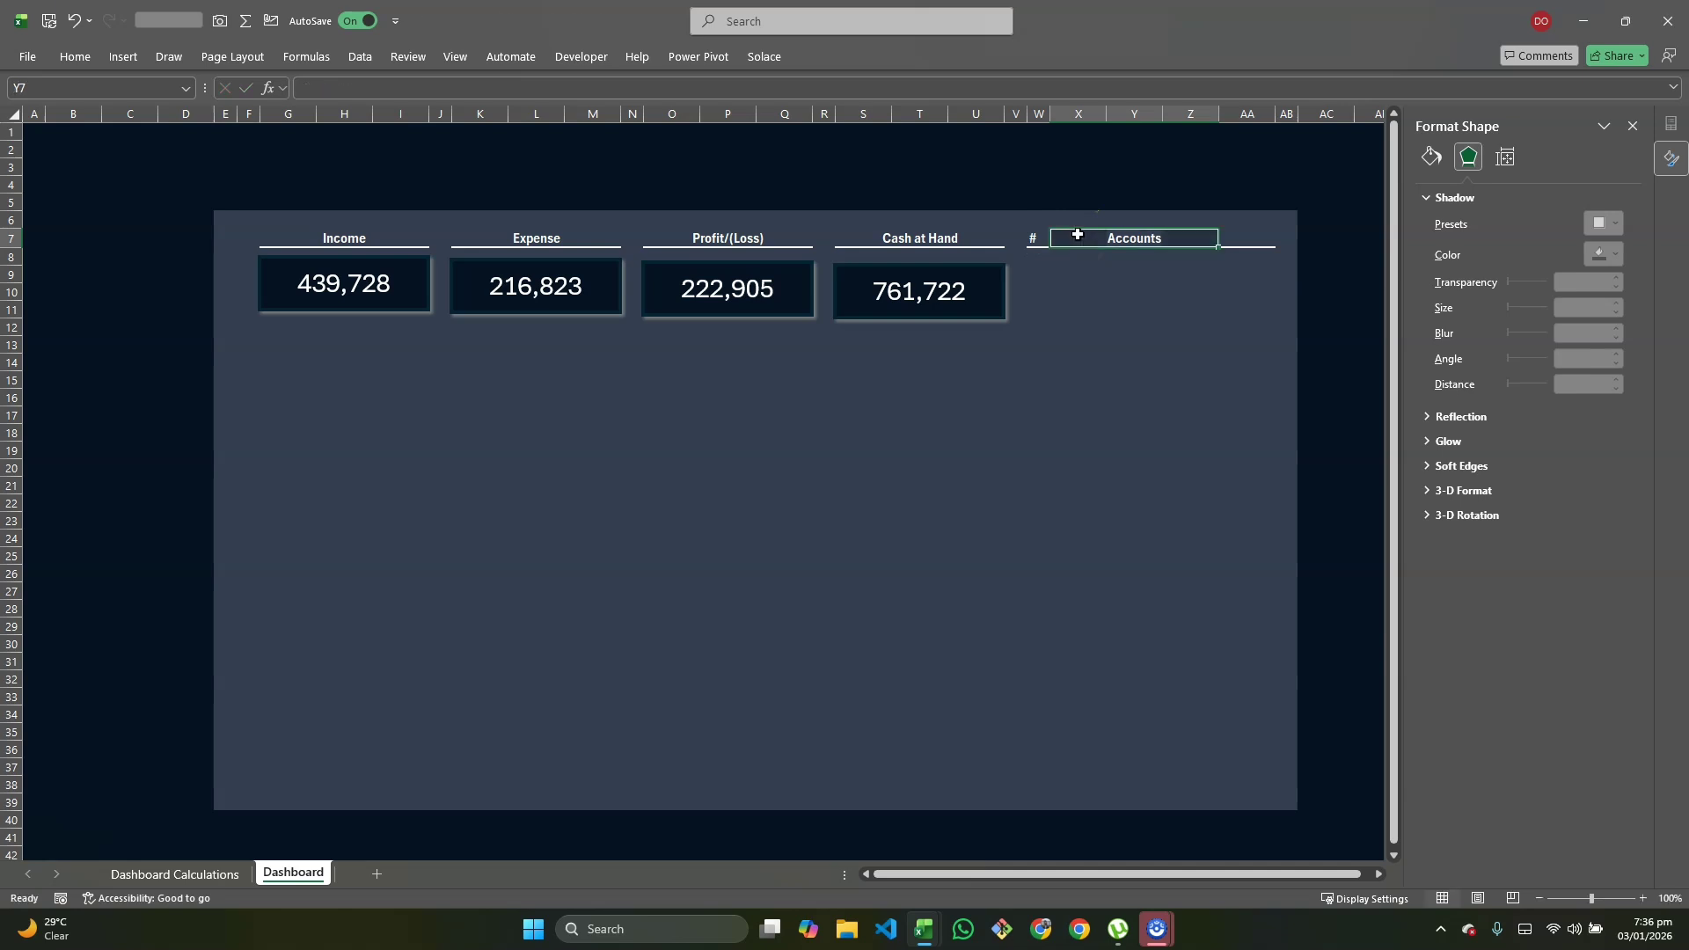
{"action": "key", "text": "Right"}
{"action": "key", "text": "Right"}
{"action": "type", "text": "Bala"}
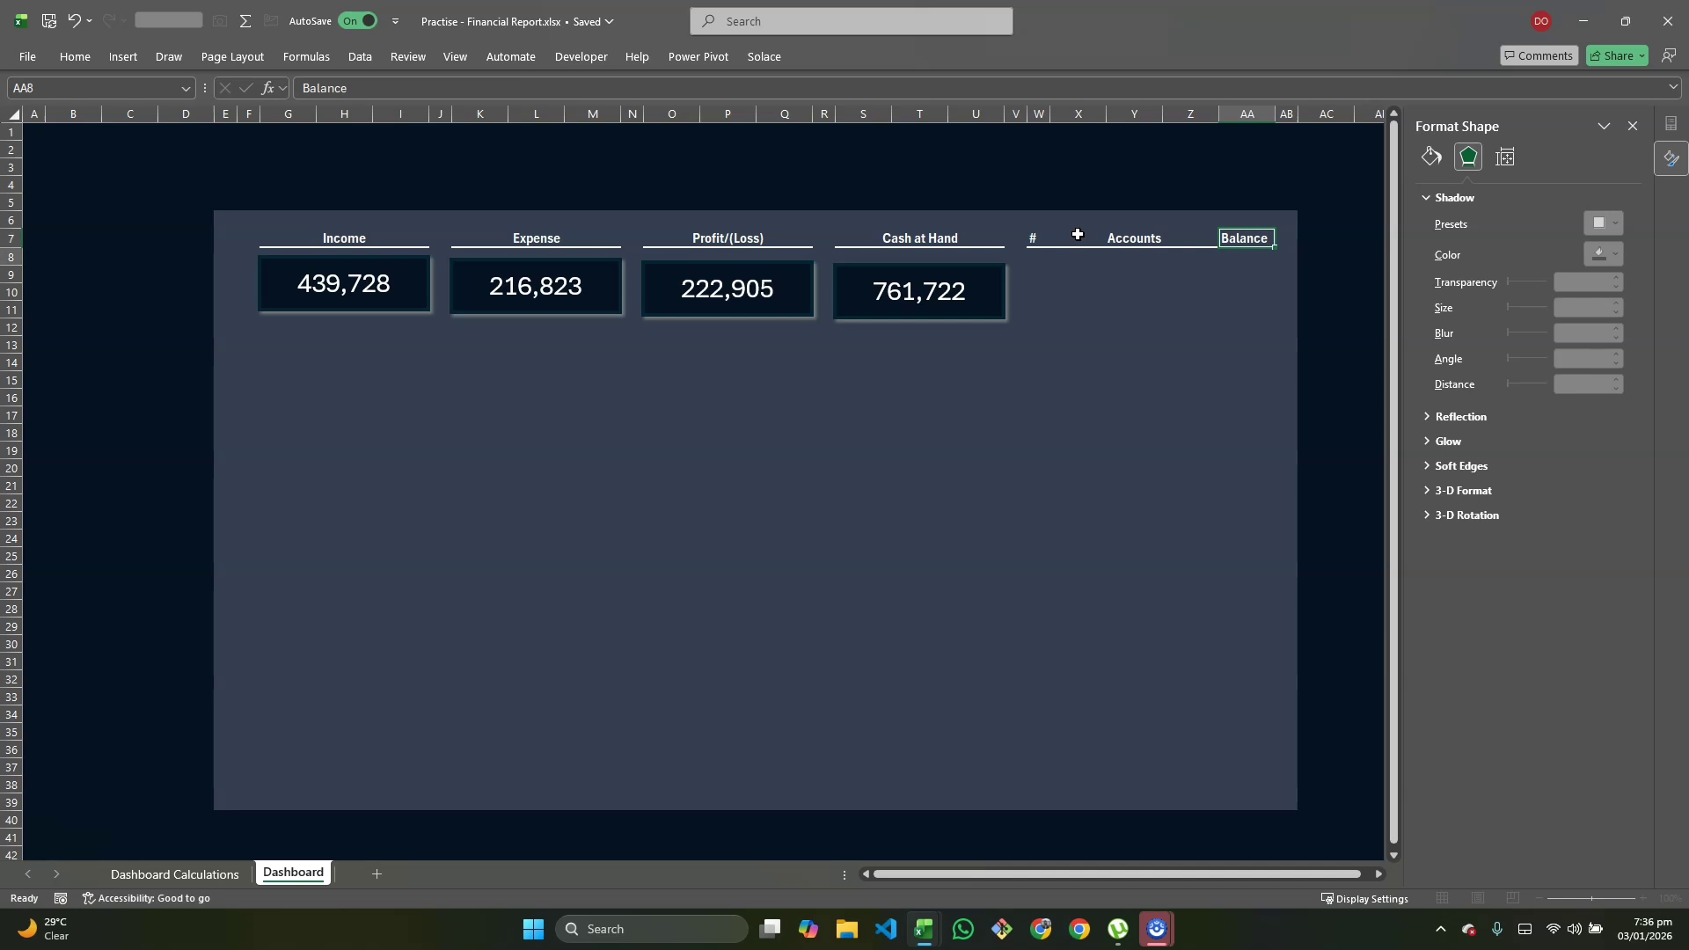
Step: Compare the accounts list area with the finished dashboard, and set thin white row borders for the five rows W9:AA13
{"action": "key", "text": "Left"}
{"action": "key", "text": "Left"}
{"action": "key", "text": "Left"}
{"action": "key", "text": "Left"}
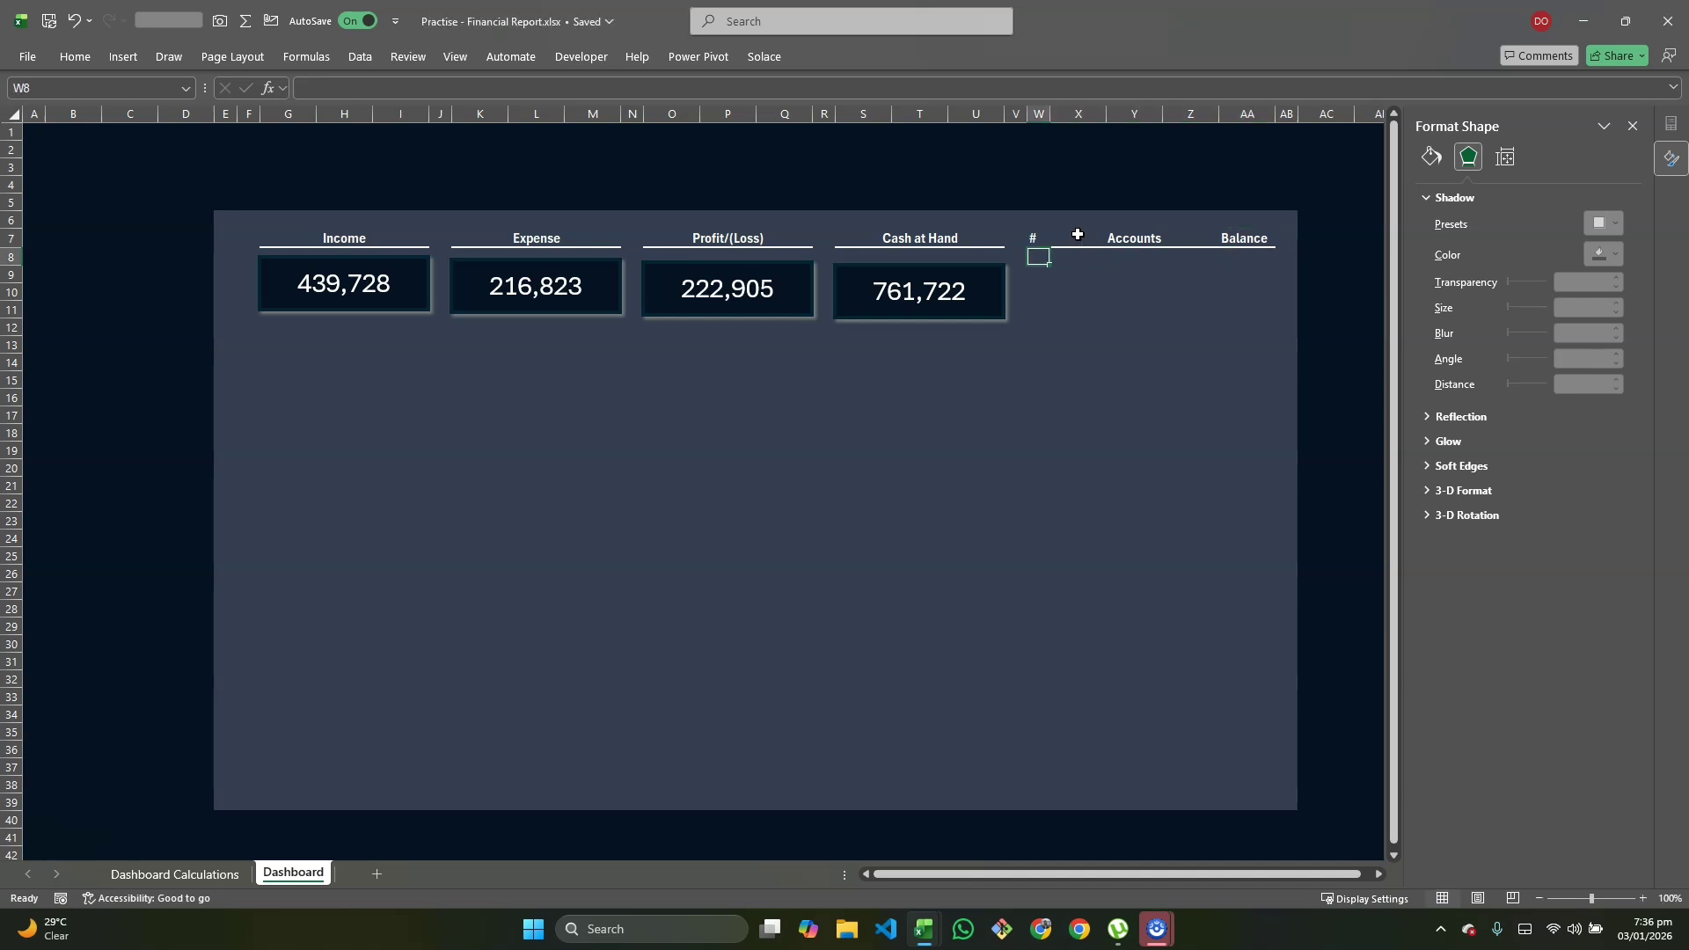
{"action": "key", "text": "shift+Right"}
{"action": "key", "text": "shift+Right"}
{"action": "key", "text": "shift+Right"}
{"action": "key", "text": "shift+Right"}
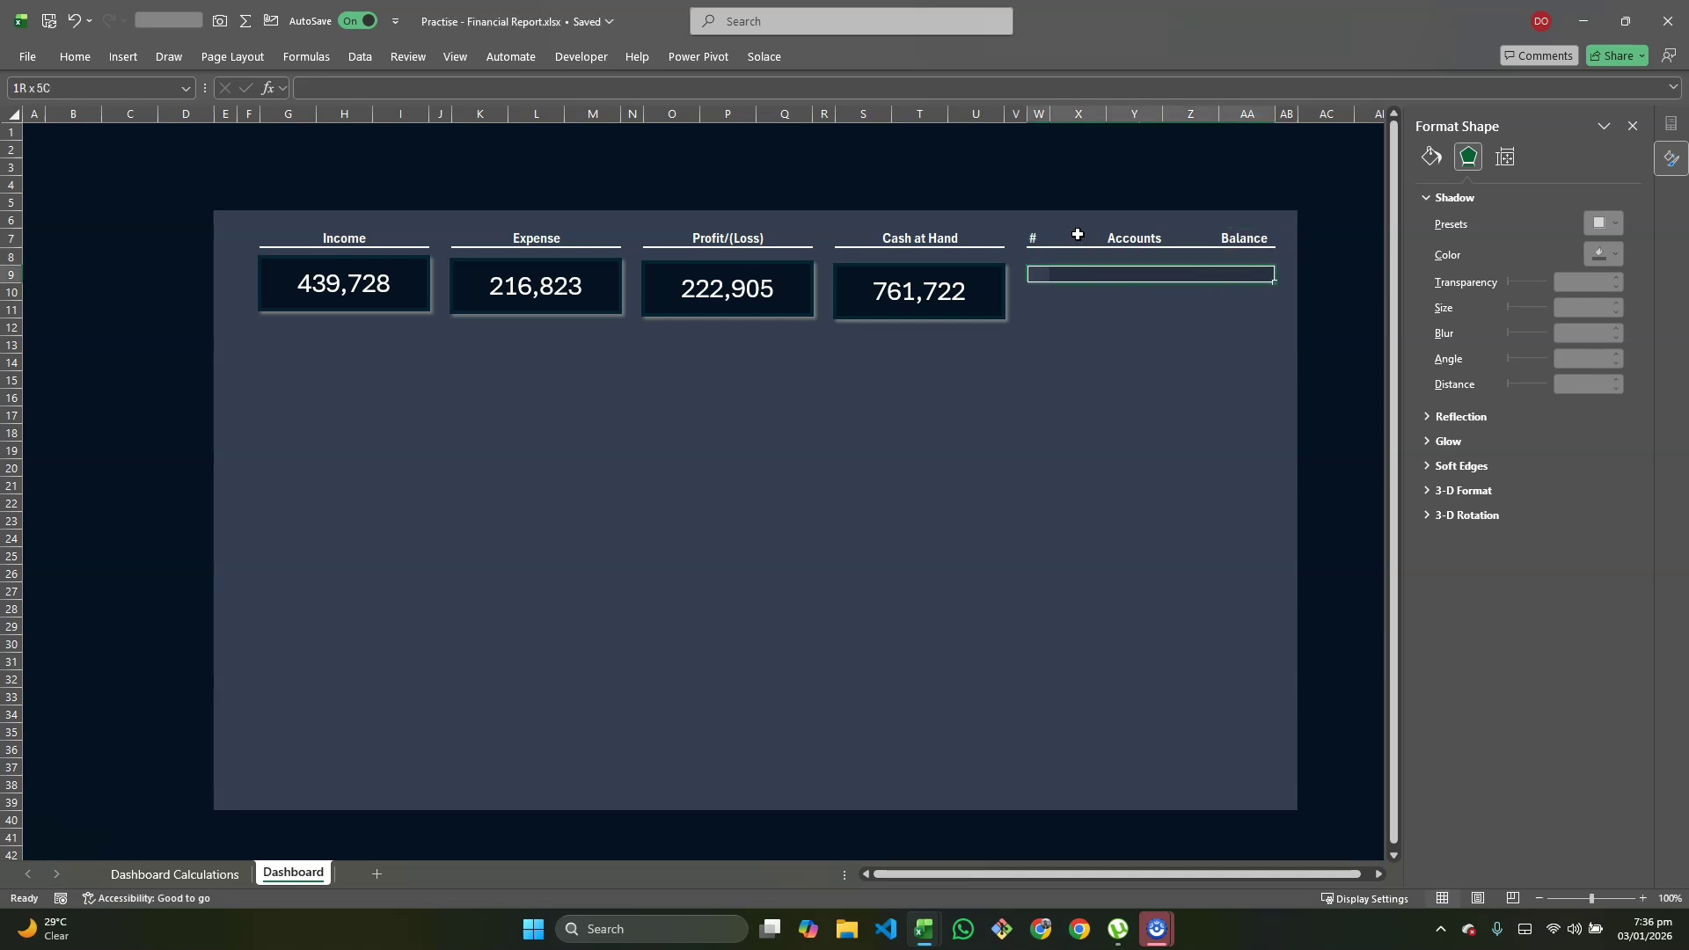
{"action": "key", "text": "shift+Down"}
{"action": "key", "text": "shift+Down"}
{"action": "key", "text": "shift+Down"}
{"action": "key", "text": "shift+Down"}
{"action": "key", "text": "shift+Up"}
{"action": "key", "text": "shift+Up"}
{"action": "key", "text": "shift+Up"}
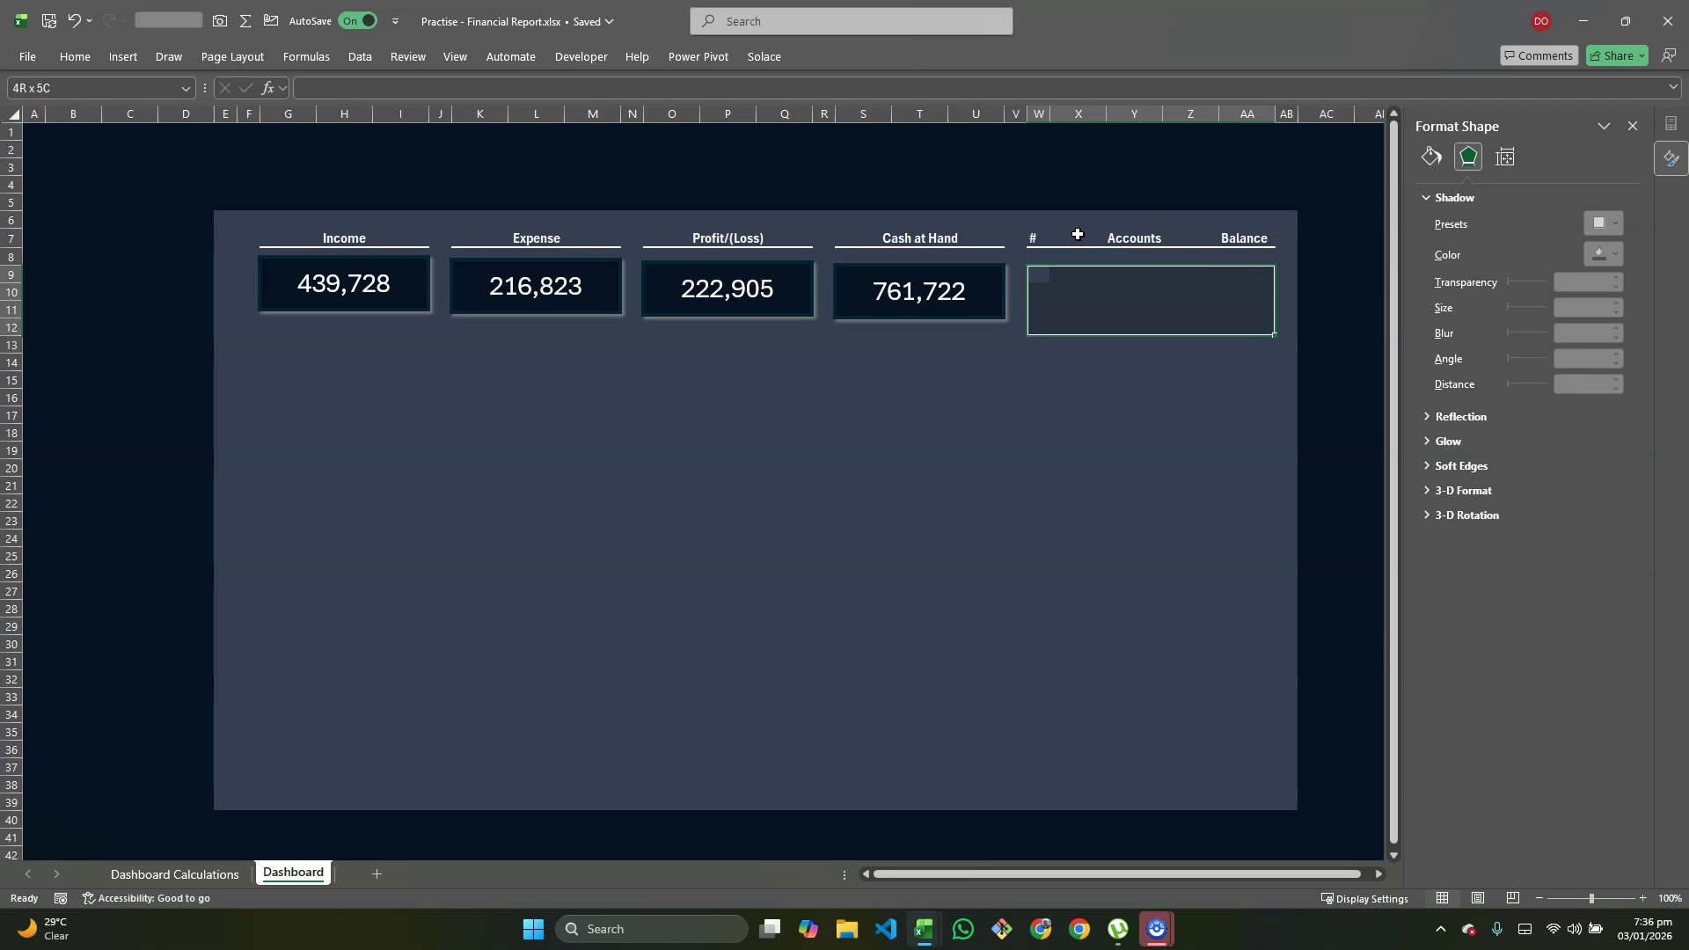
{"action": "key", "text": "shift+Up"}
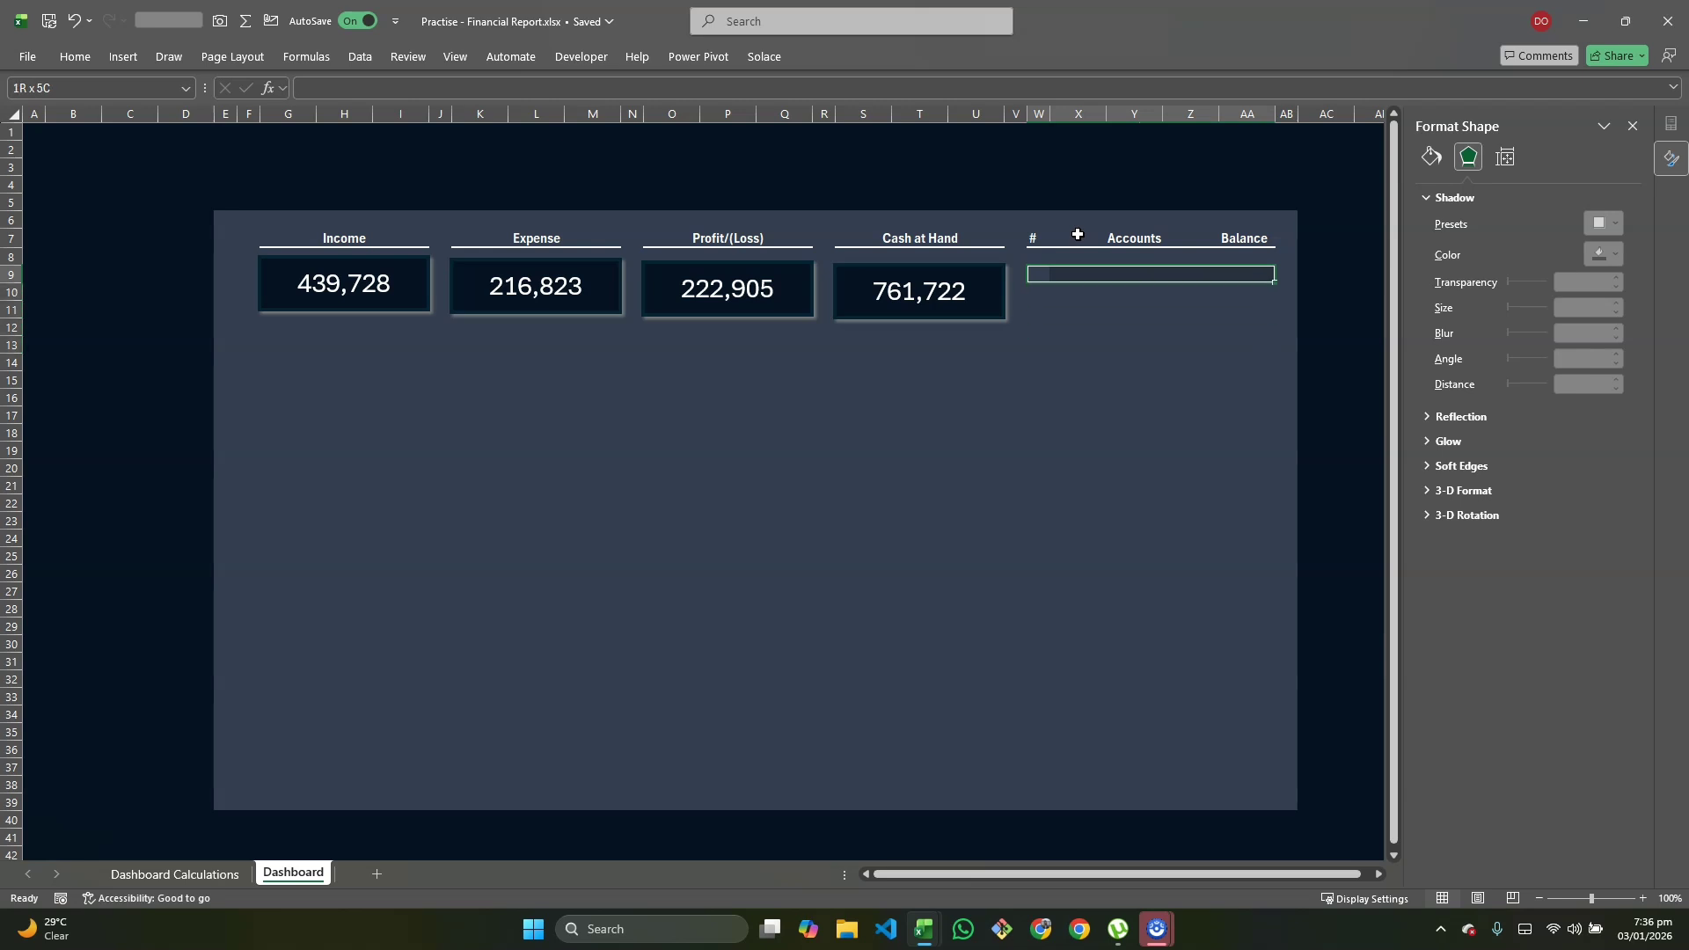
{"action": "key", "text": "shift+Down"}
{"action": "key", "text": "shift+Down"}
{"action": "key", "text": "shift+Up"}
{"action": "key", "text": "shift+Up"}
{"action": "key", "text": "shift+Down"}
{"action": "key", "text": "shift+Down"}
{"action": "key", "text": "shift+Down"}
{"action": "key", "text": "shift+Down"}
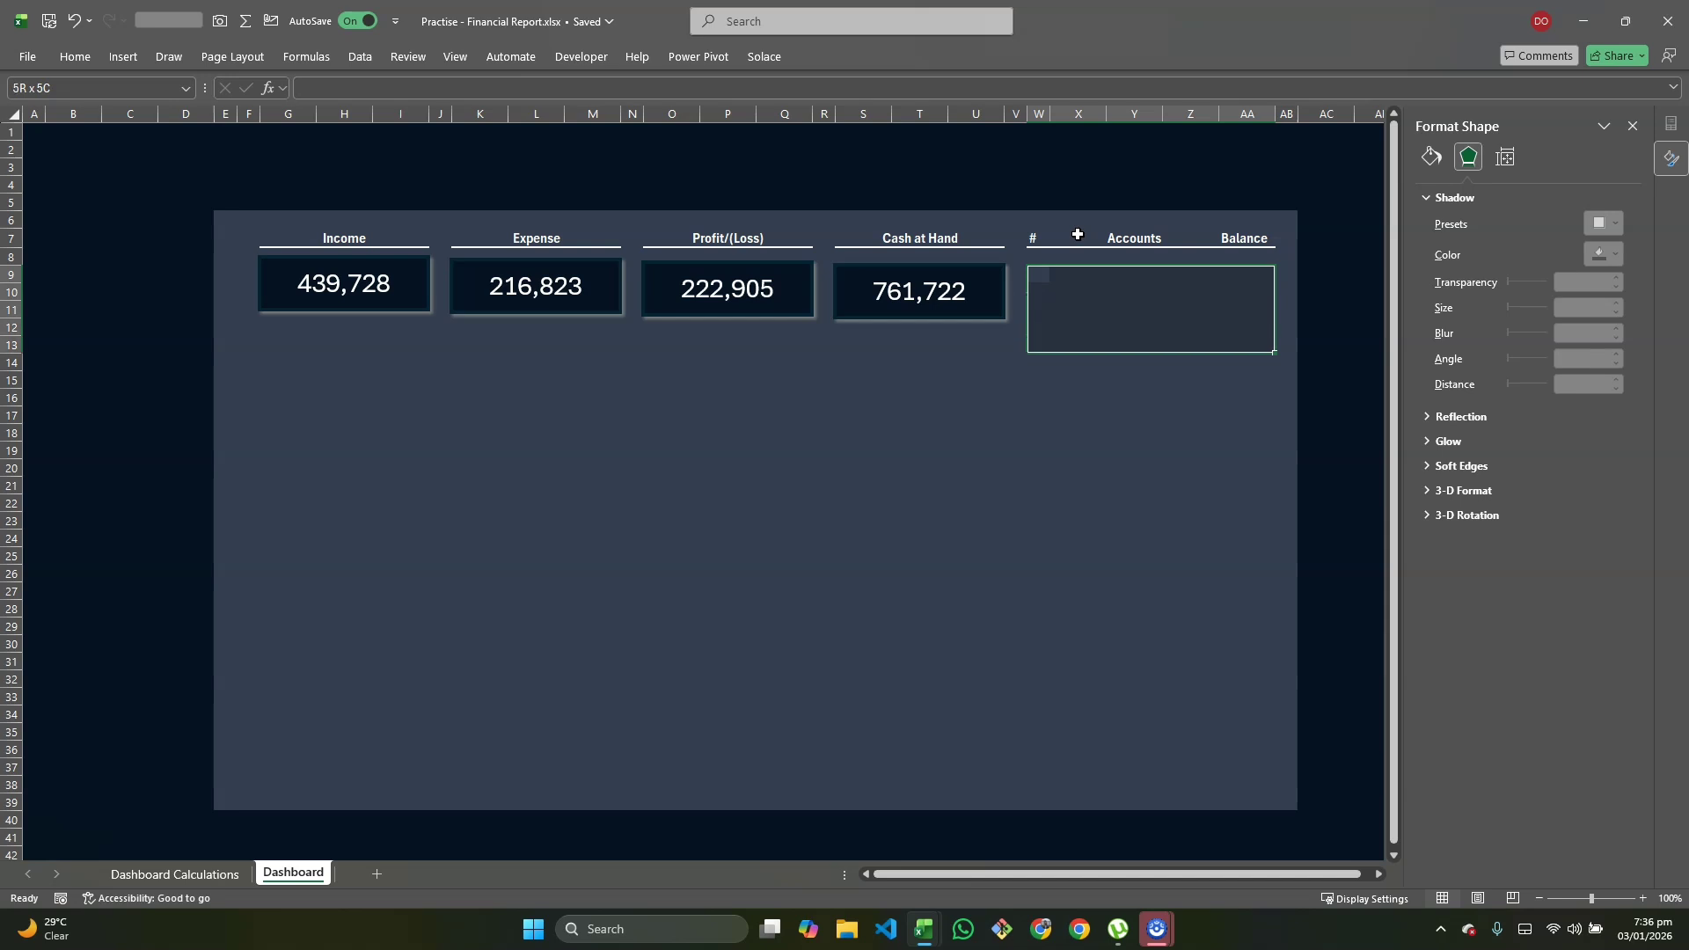
{"action": "key", "text": "alt+Tab"}
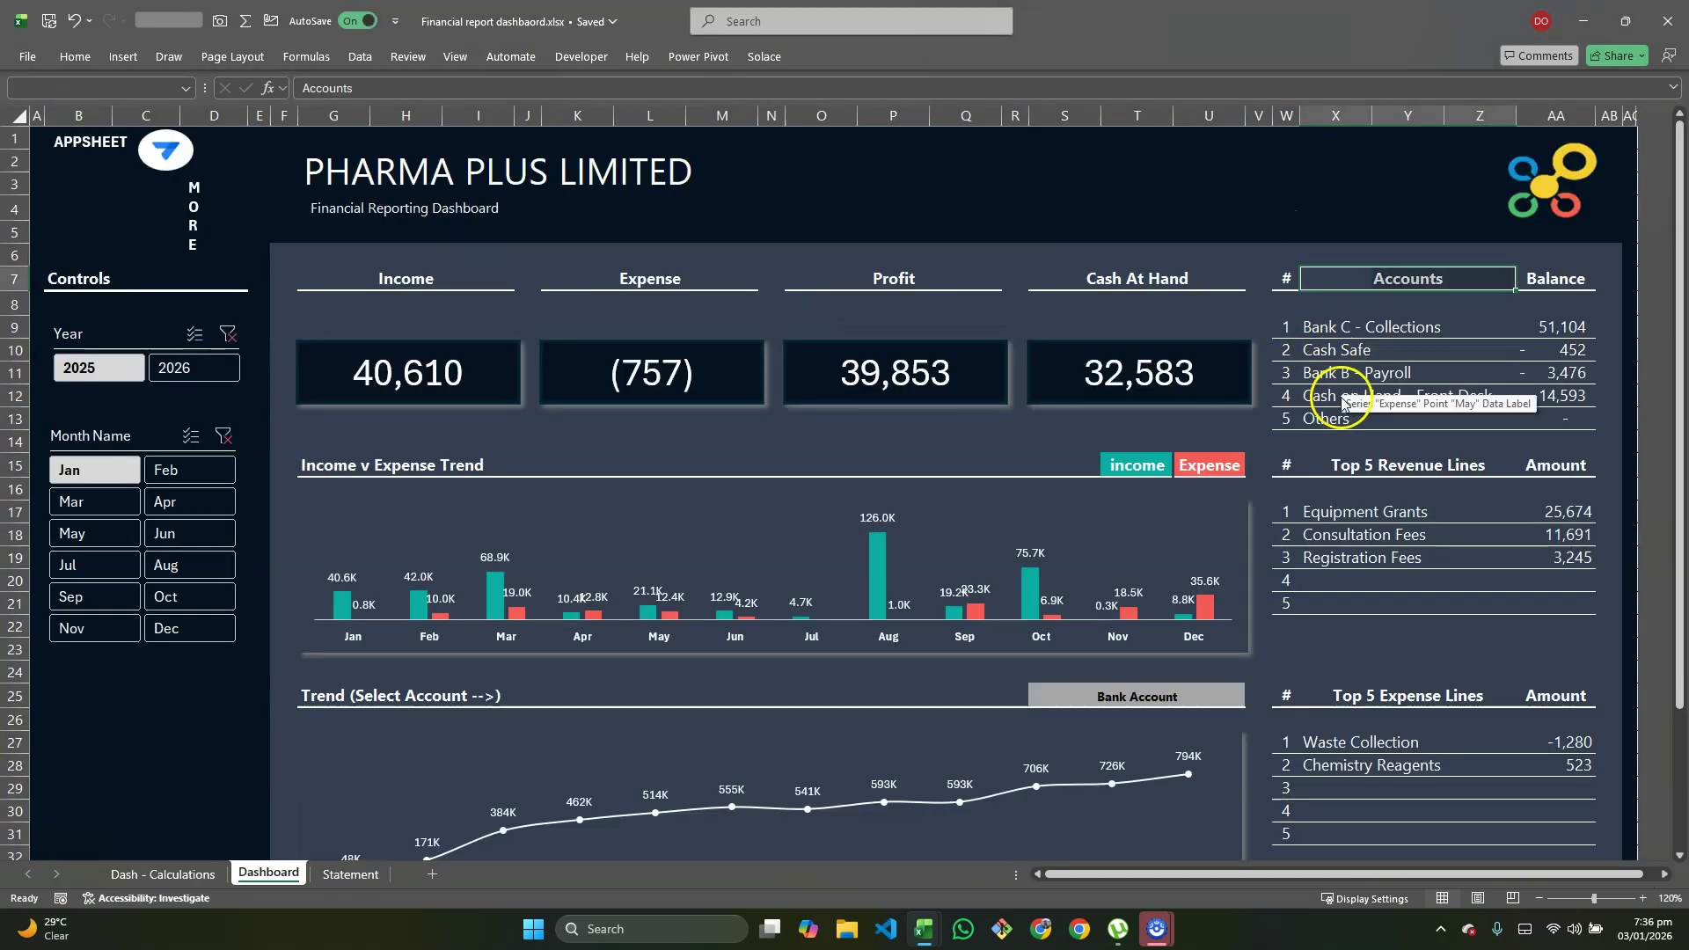
{"action": "key", "text": "alt+Tab"}
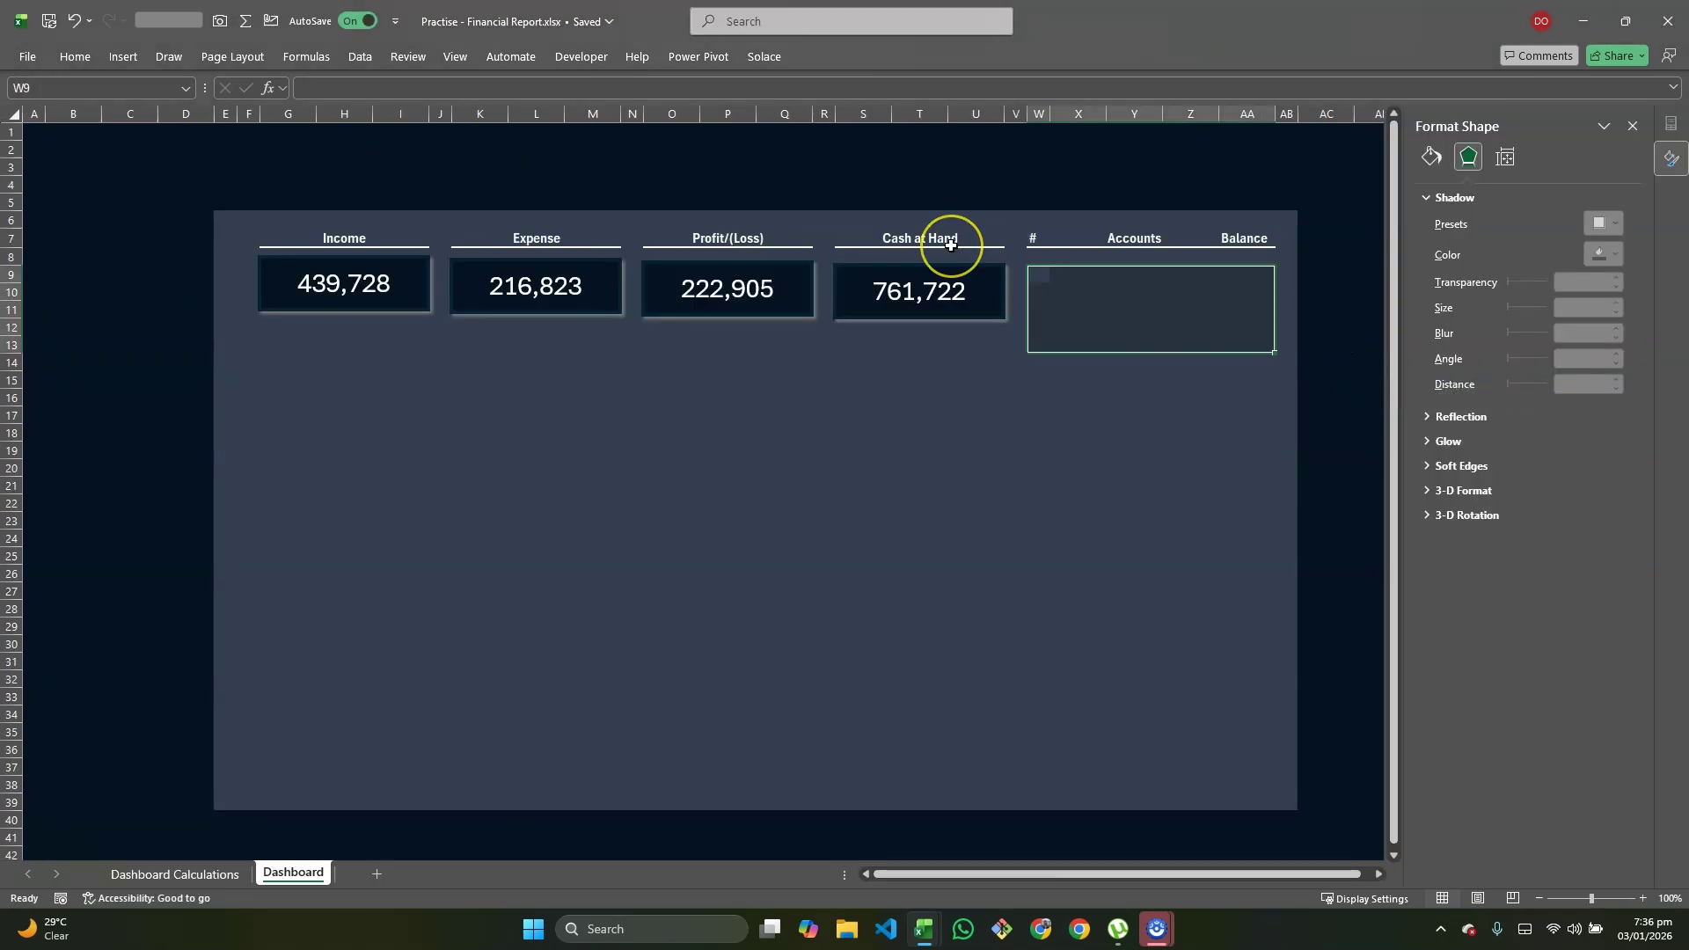
{"action": "key", "text": "ctrl+1"}
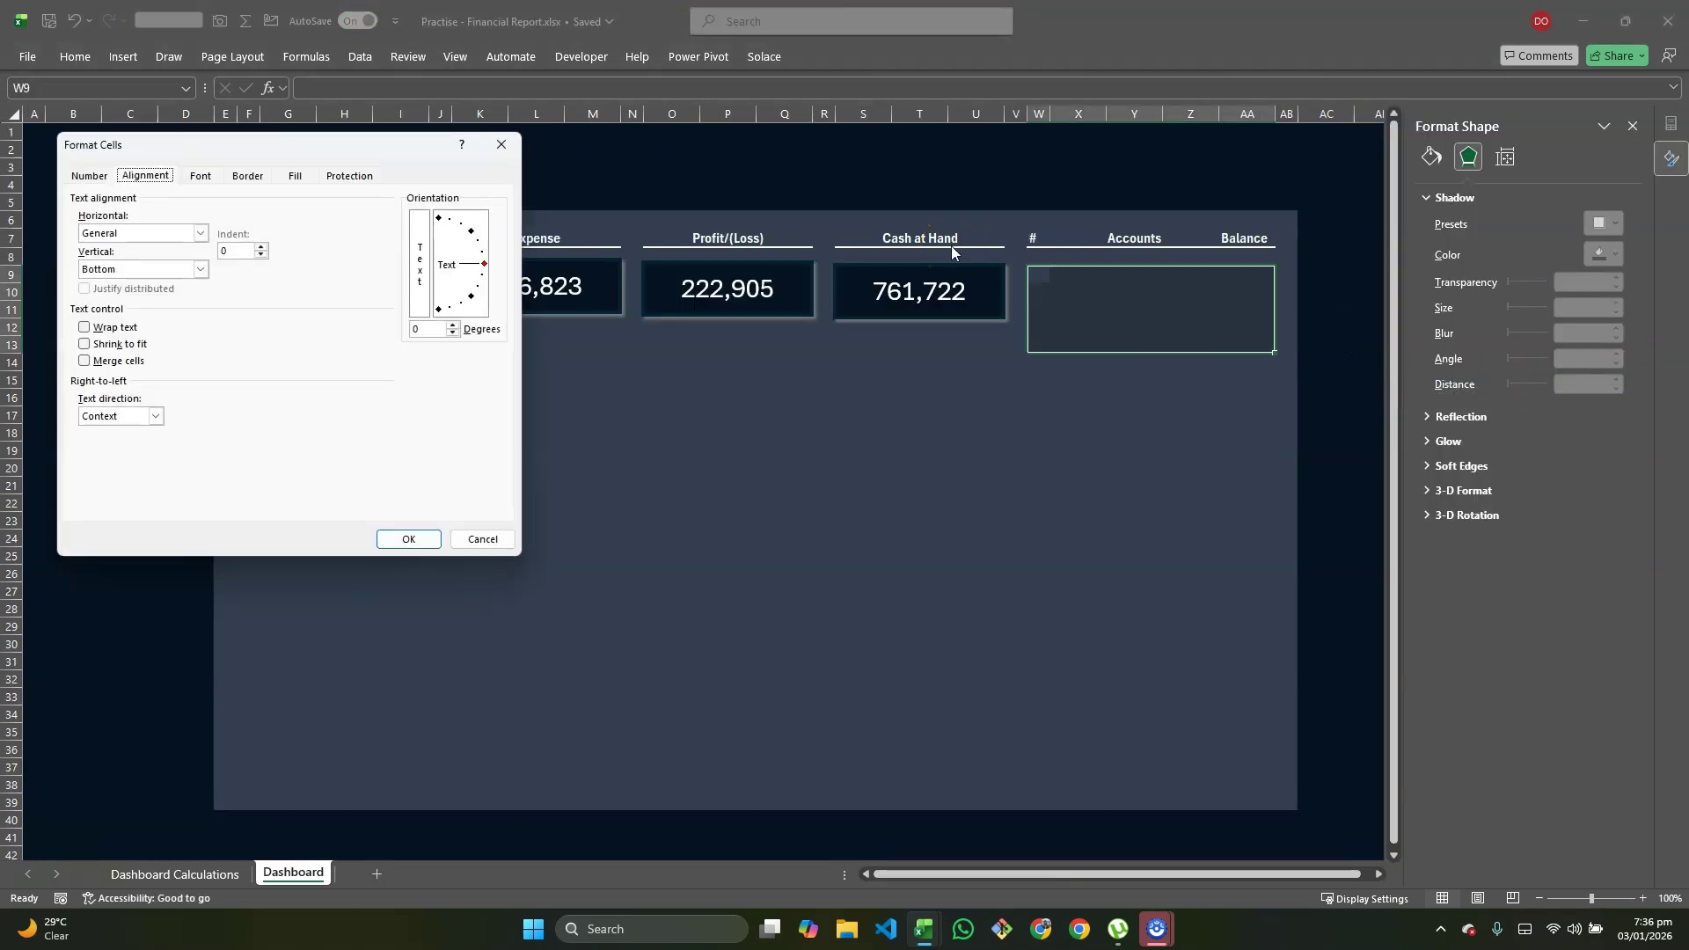
{"action": "left_click", "coordinate": [245, 176]}
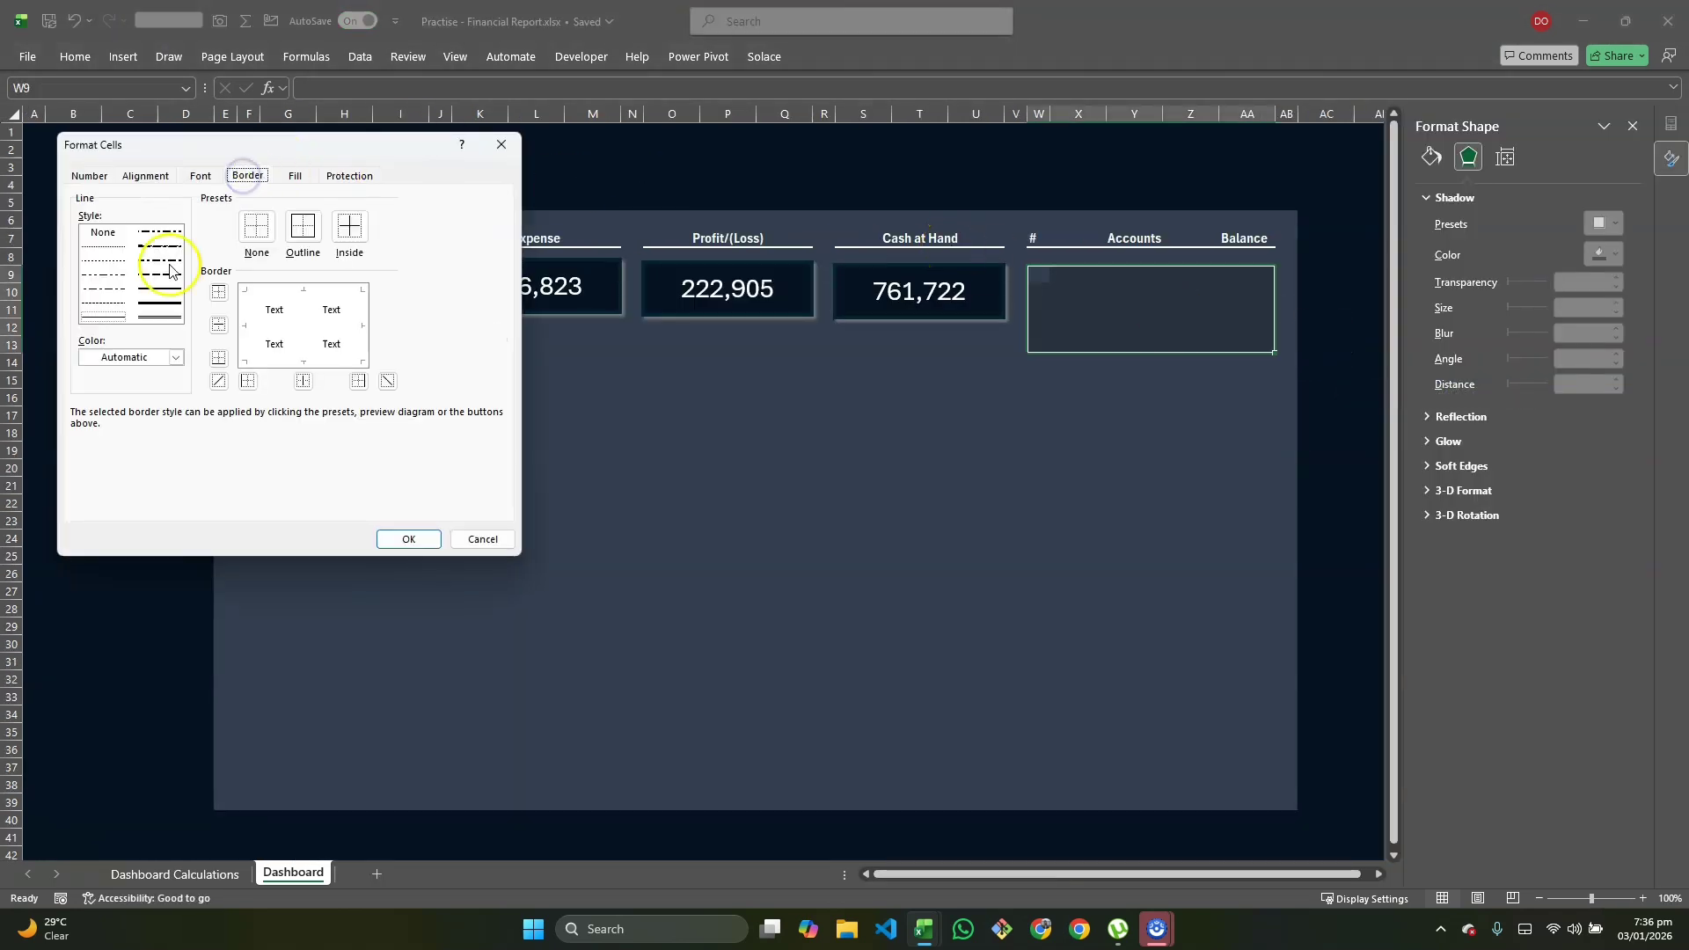
{"action": "left_click", "coordinate": [106, 317]}
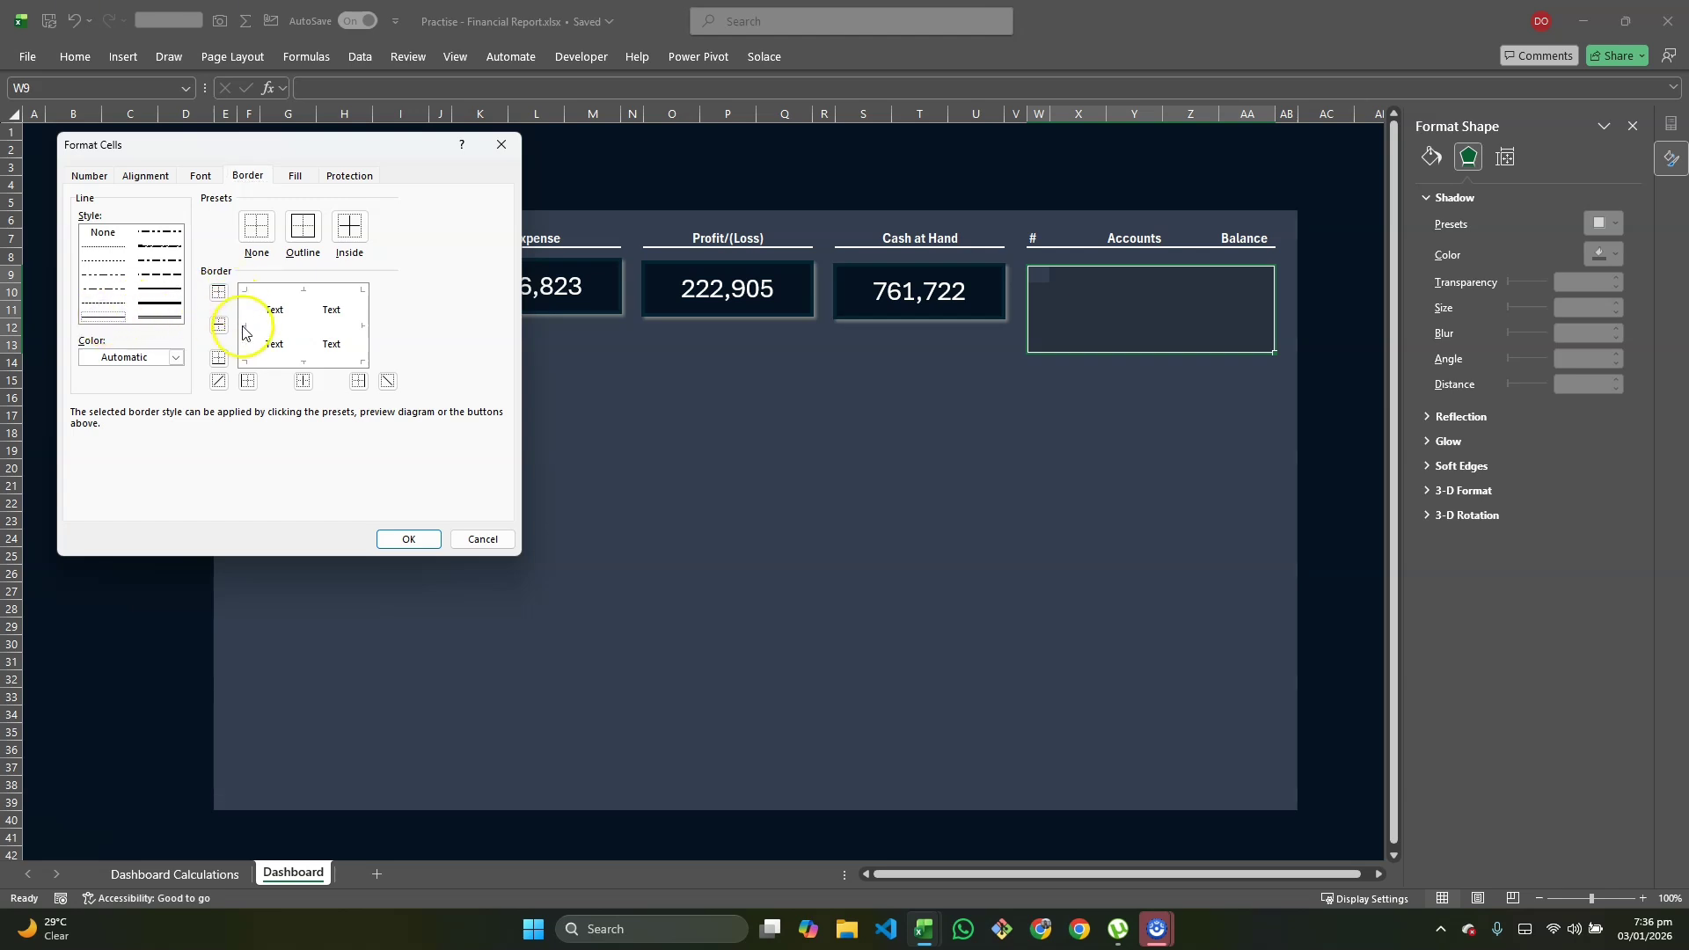
{"action": "left_click", "coordinate": [256, 233]}
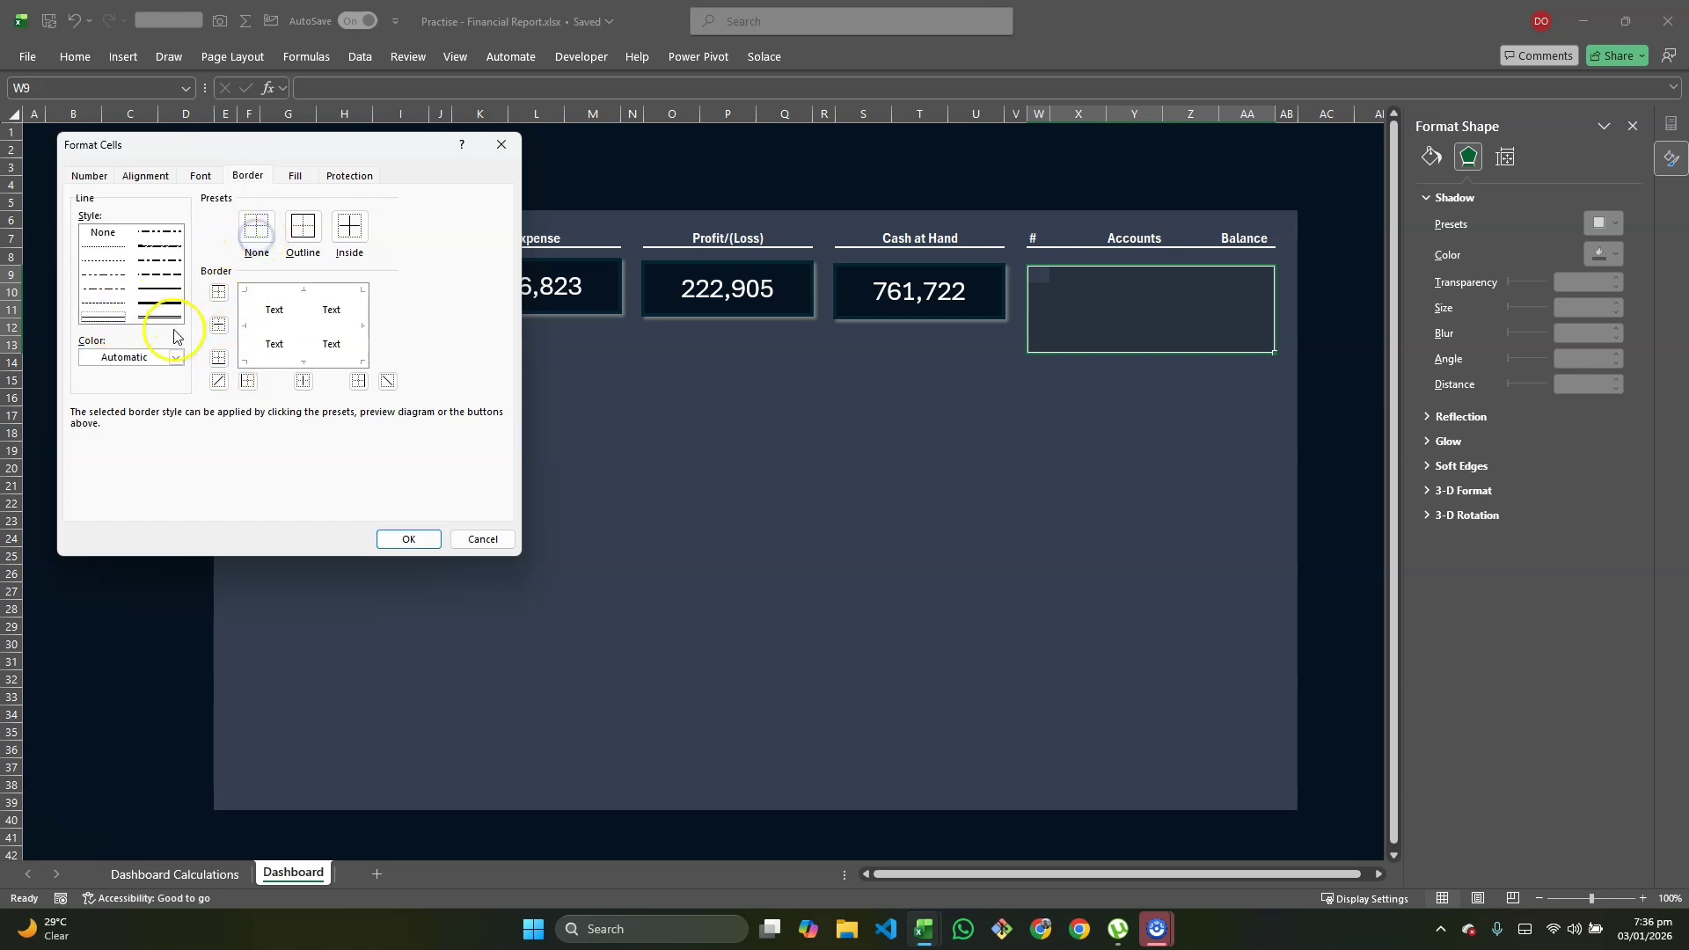
{"action": "left_click", "coordinate": [176, 357]}
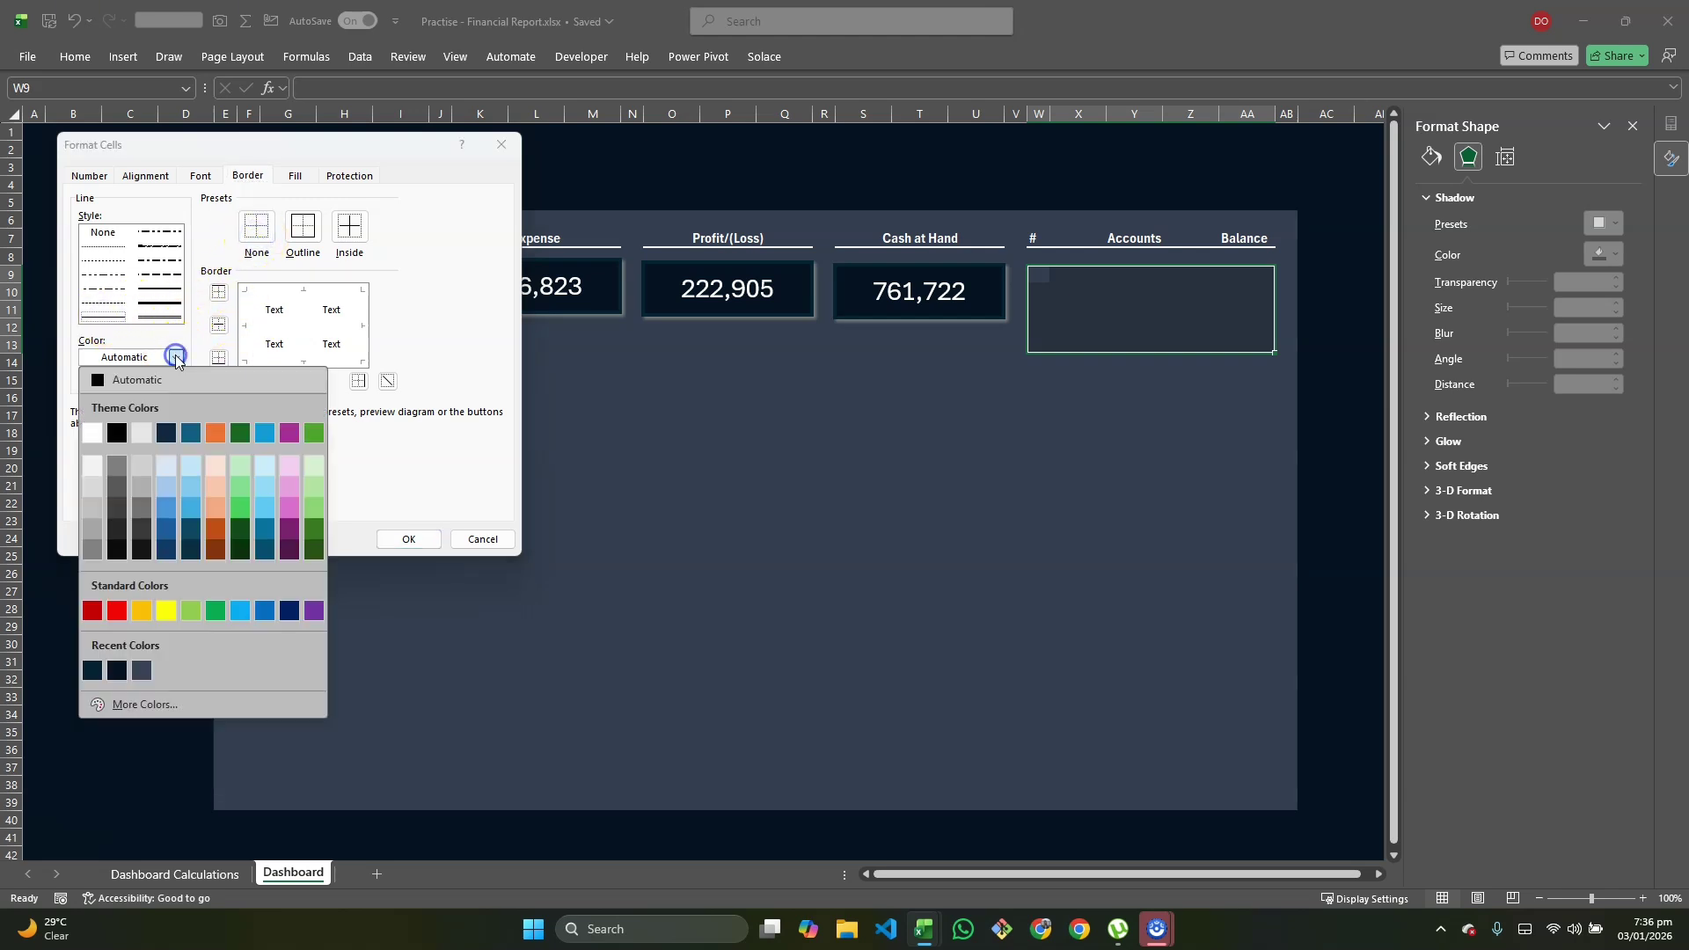
{"action": "left_click", "coordinate": [85, 436]}
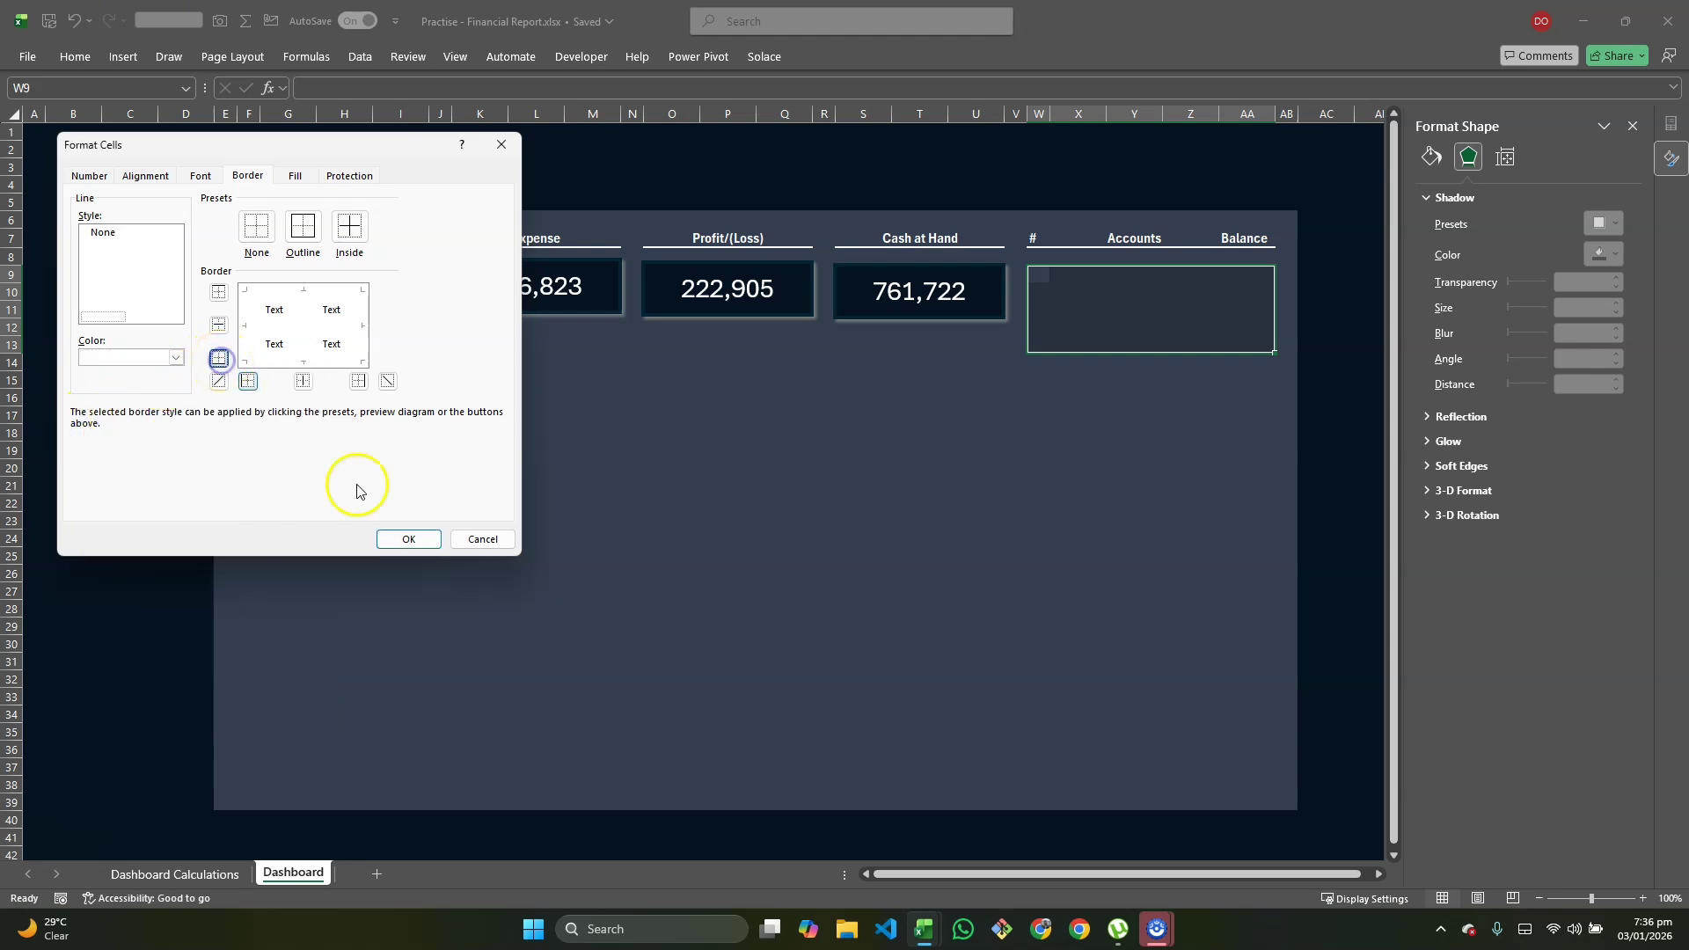
Step: Set the font color of the accounts list range W9:AA13 to white
{"action": "left_click", "coordinate": [200, 176]}
{"action": "left_click", "coordinate": [410, 323]}
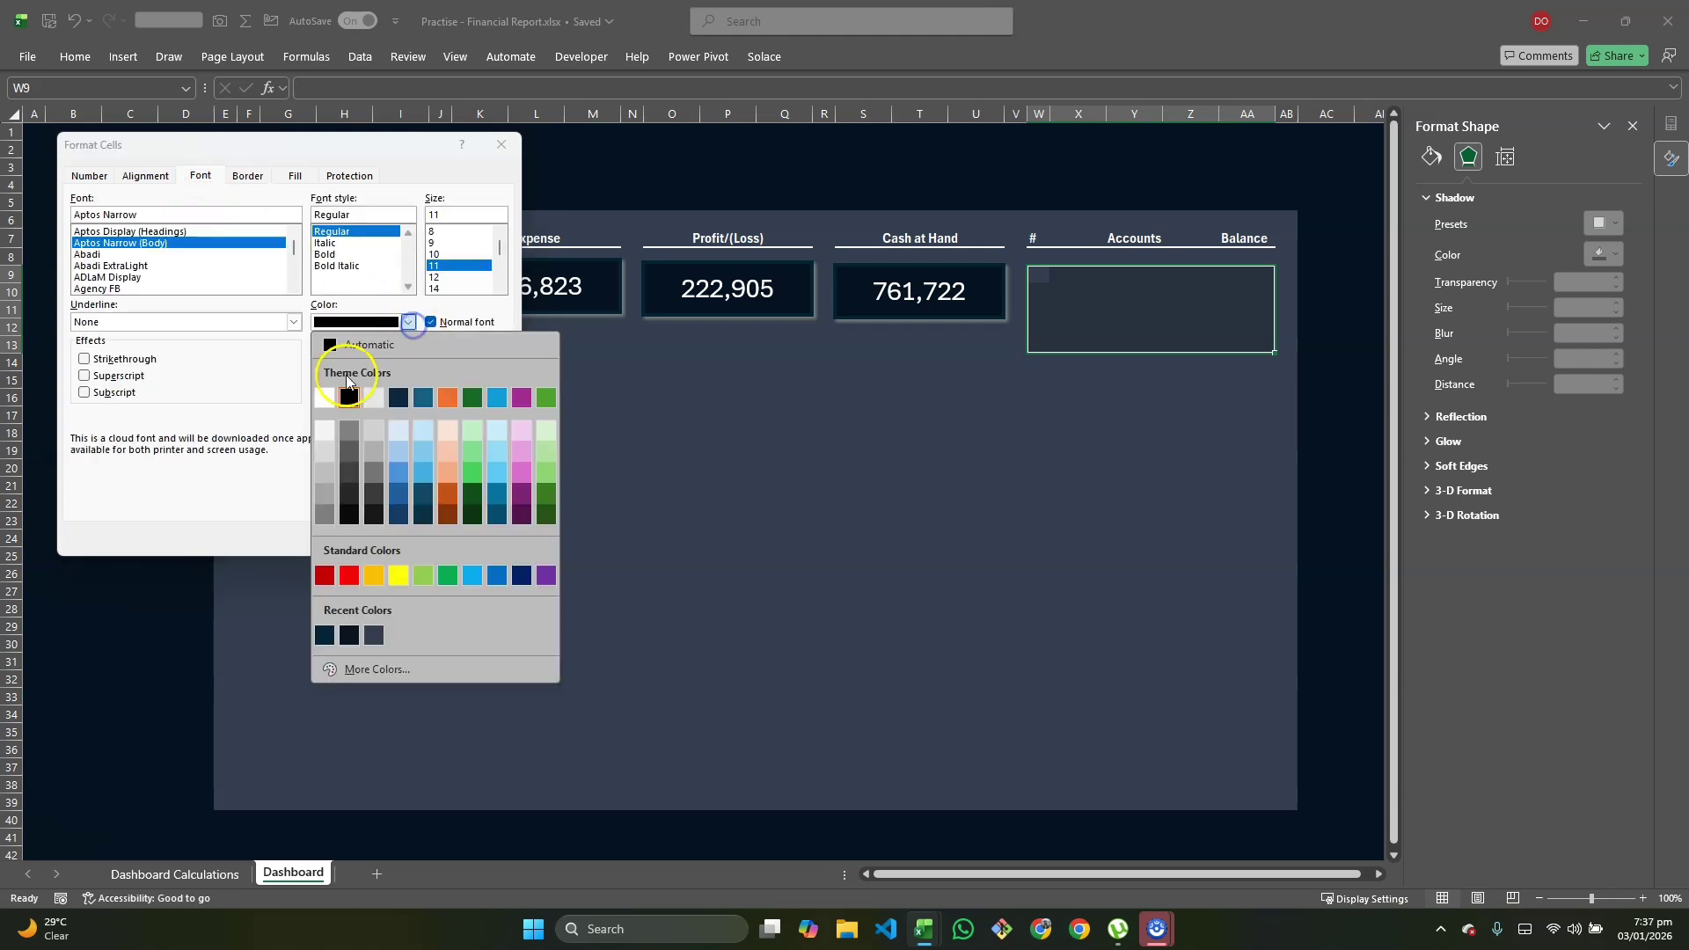
{"action": "left_click", "coordinate": [322, 398]}
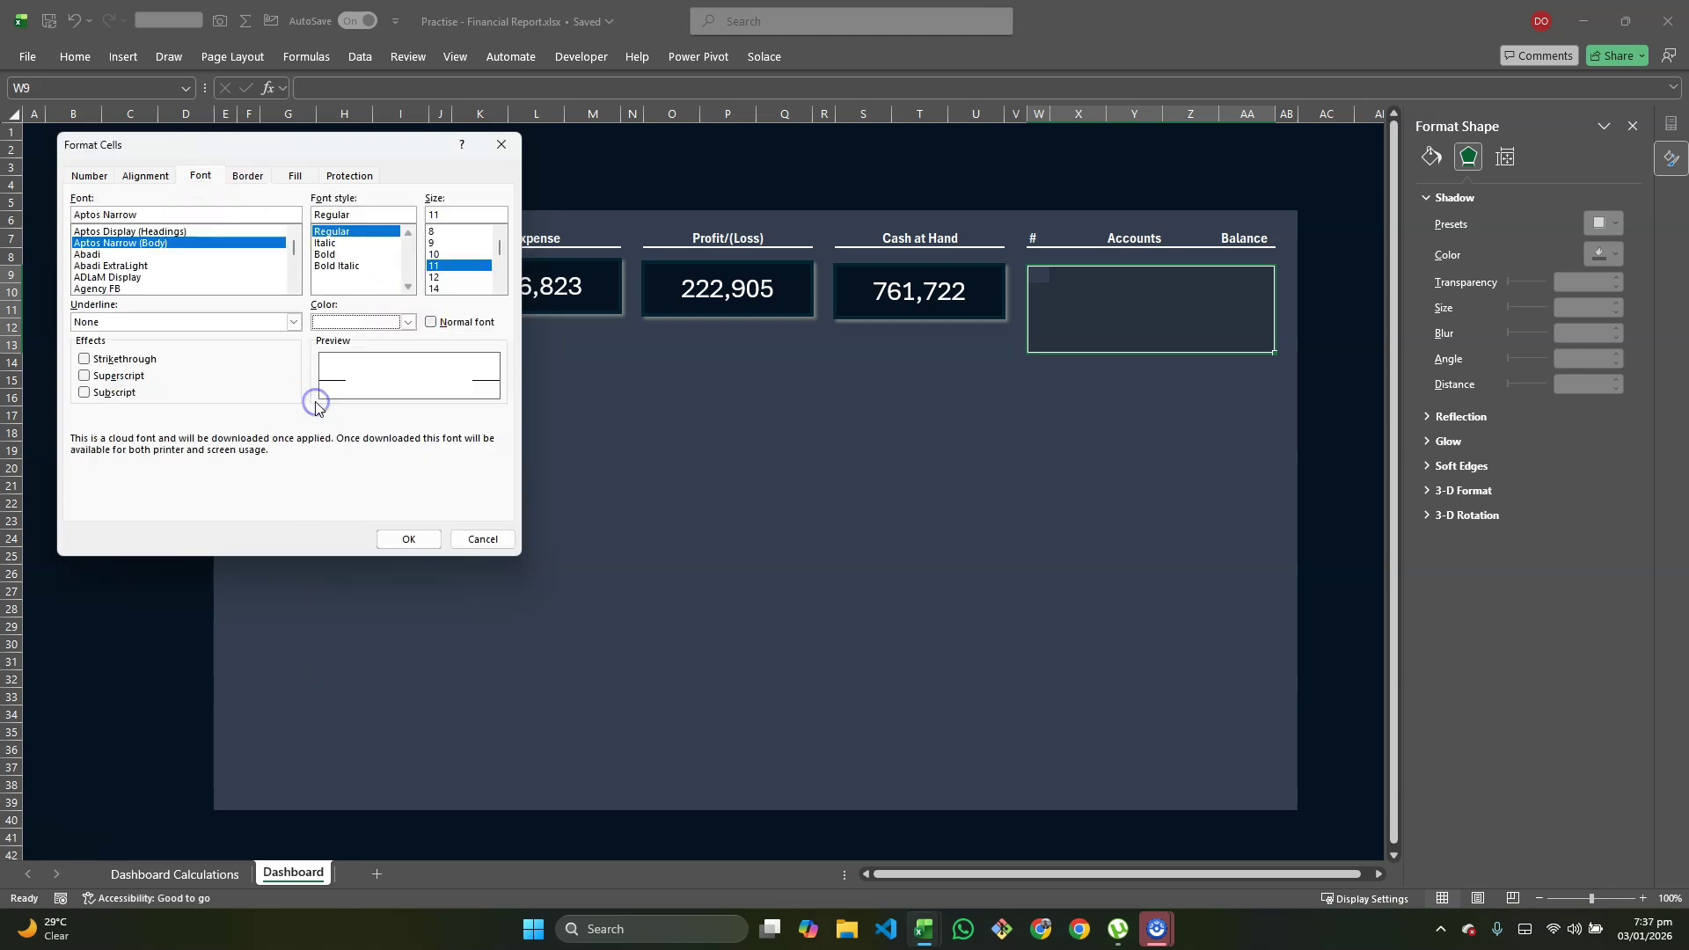
{"action": "left_click", "coordinate": [414, 540]}
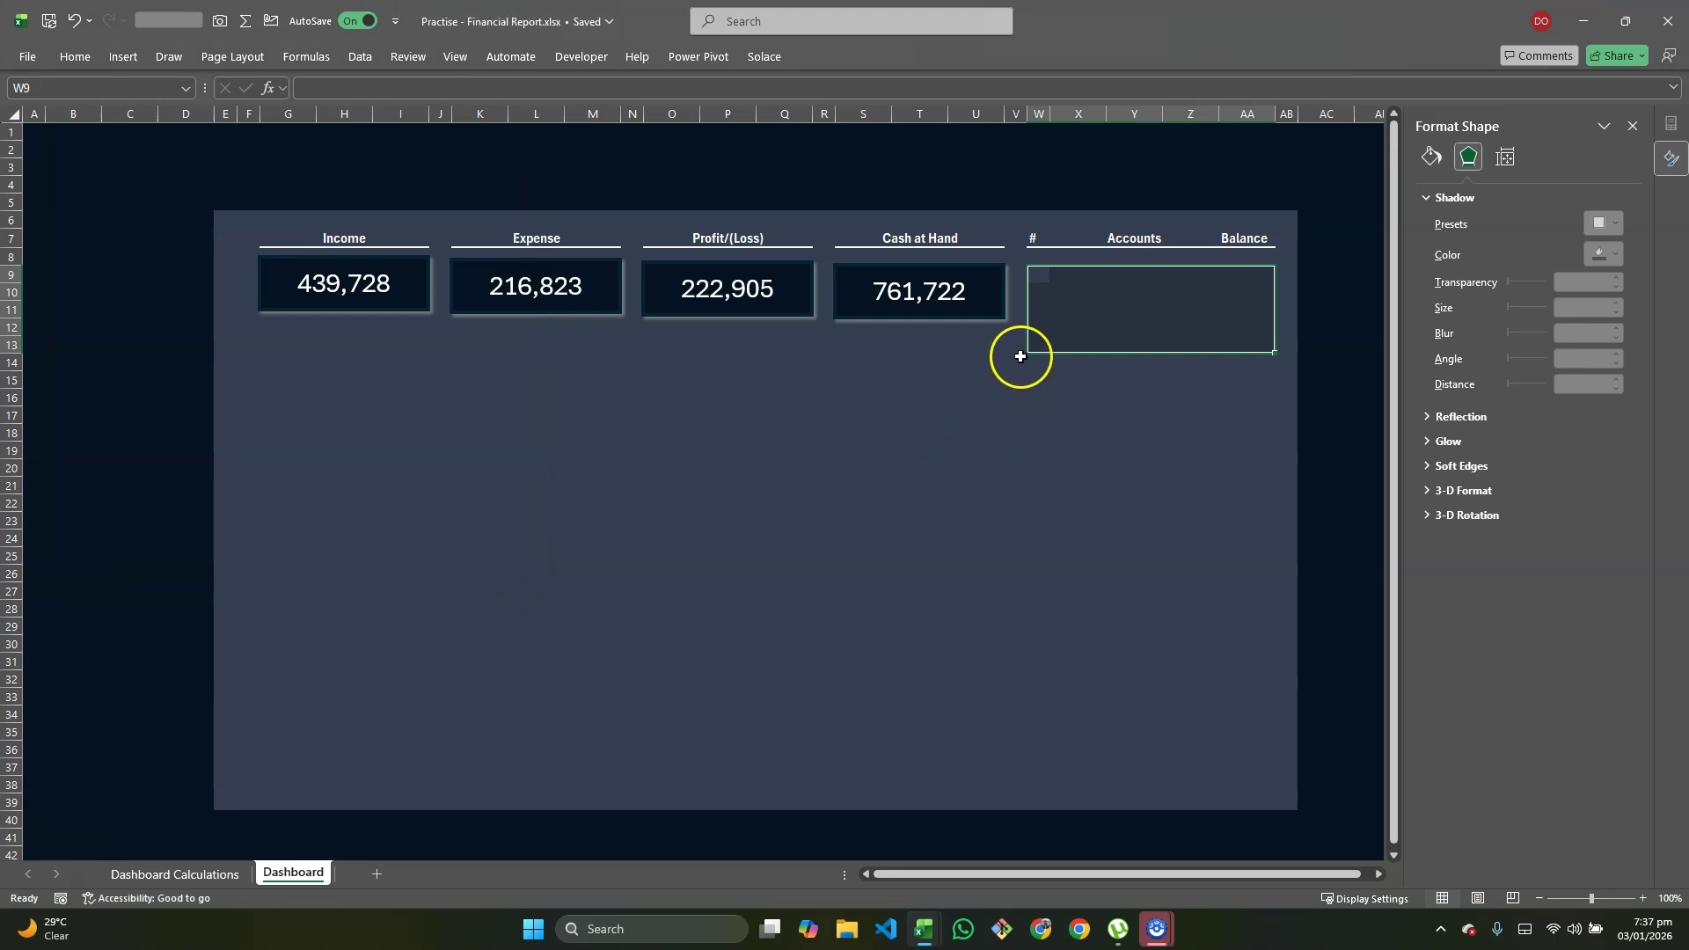
Step: Copy the bordered row W13:AA13 onto rows 12, 11, 10 and 9 so every accounts row has the bottom line
{"action": "key", "text": "Up"}
{"action": "key", "text": "Up"}
{"action": "key", "text": "Up"}
{"action": "key", "text": "Down"}
{"action": "key", "text": "Down"}
{"action": "key", "text": "Down"}
{"action": "key", "text": "Down"}
{"action": "key", "text": "Down"}
{"action": "key", "text": "shift+Right"}
{"action": "key", "text": "shift+Right"}
{"action": "key", "text": "shift+Right"}
{"action": "key", "text": "shift+Right"}
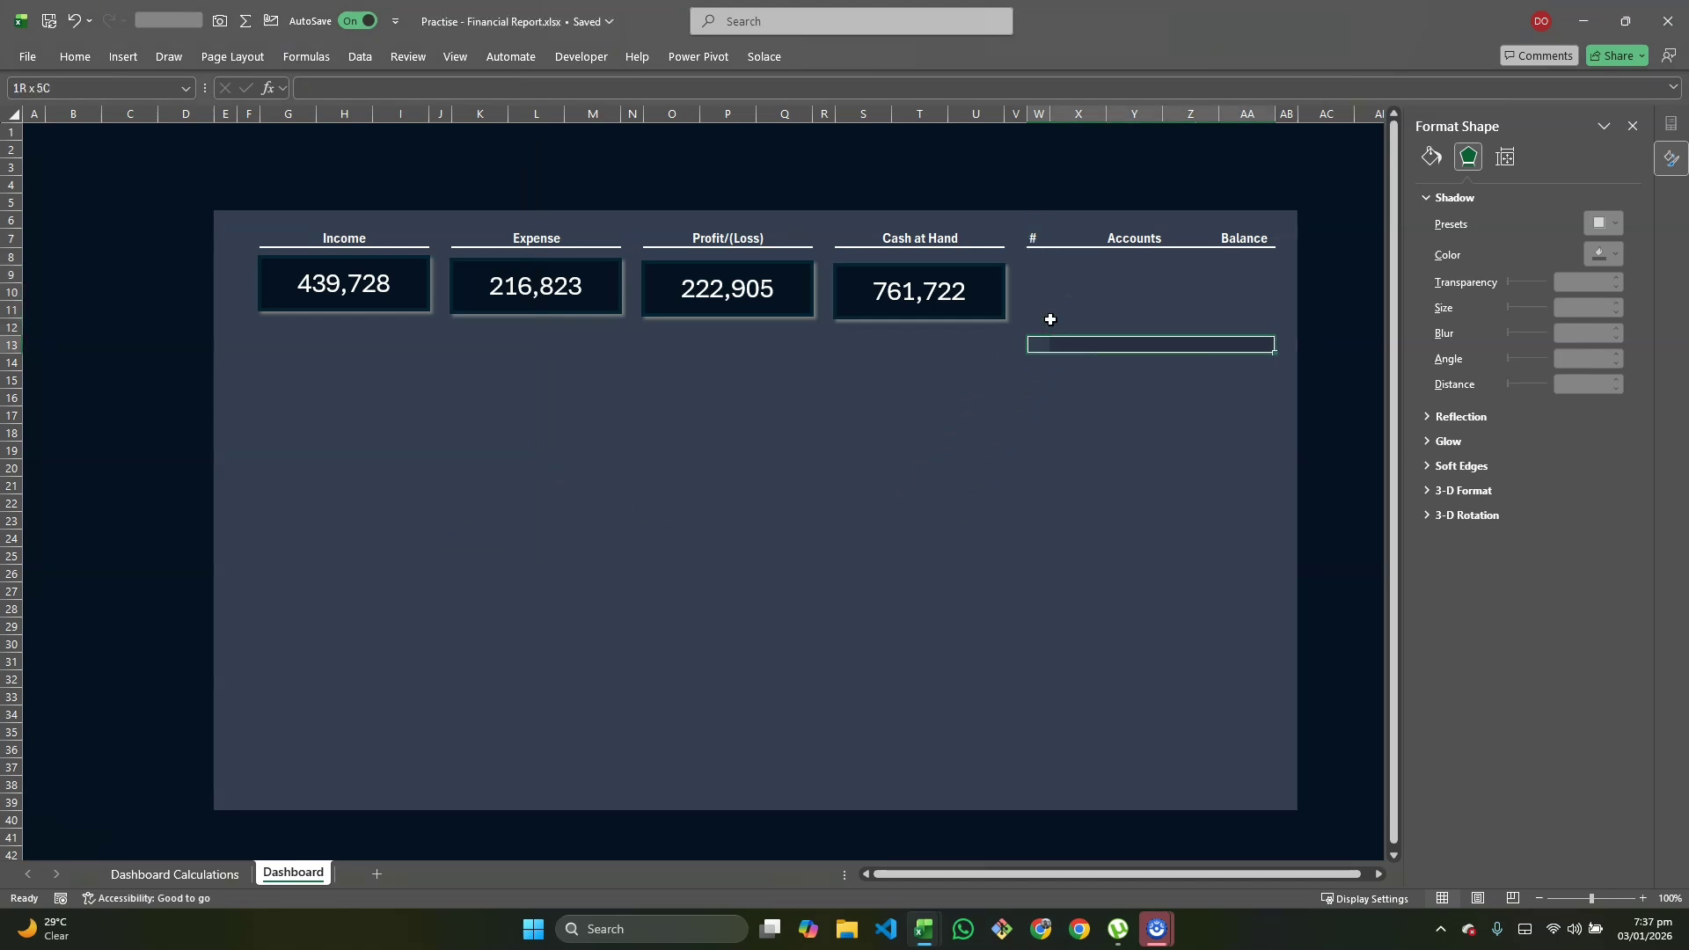
{"action": "key", "text": "ctrl+c"}
{"action": "key", "text": "Up"}
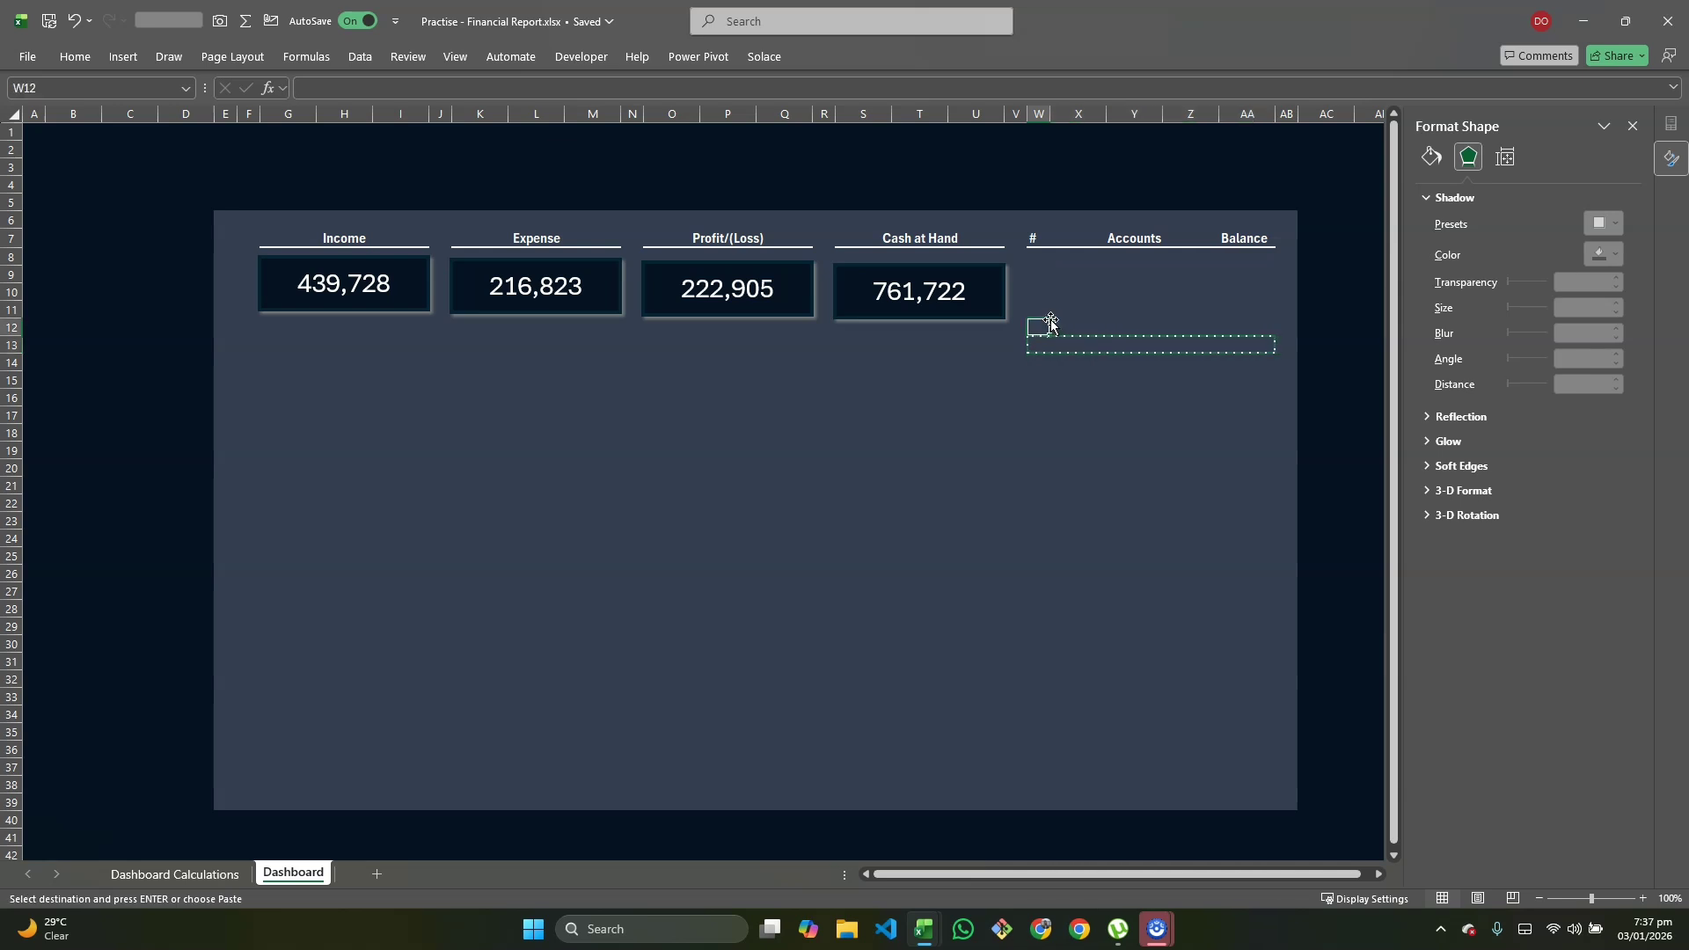
{"action": "key", "text": "ctrl+v"}
{"action": "key", "text": "Up"}
{"action": "key", "text": "ctrl+v"}
{"action": "key", "text": "Up"}
{"action": "key", "text": "ctrl+v"}
{"action": "key", "text": "Up"}
{"action": "key", "text": "ctrl+v"}
{"action": "key", "text": "Down"}
{"action": "key", "text": "Down"}
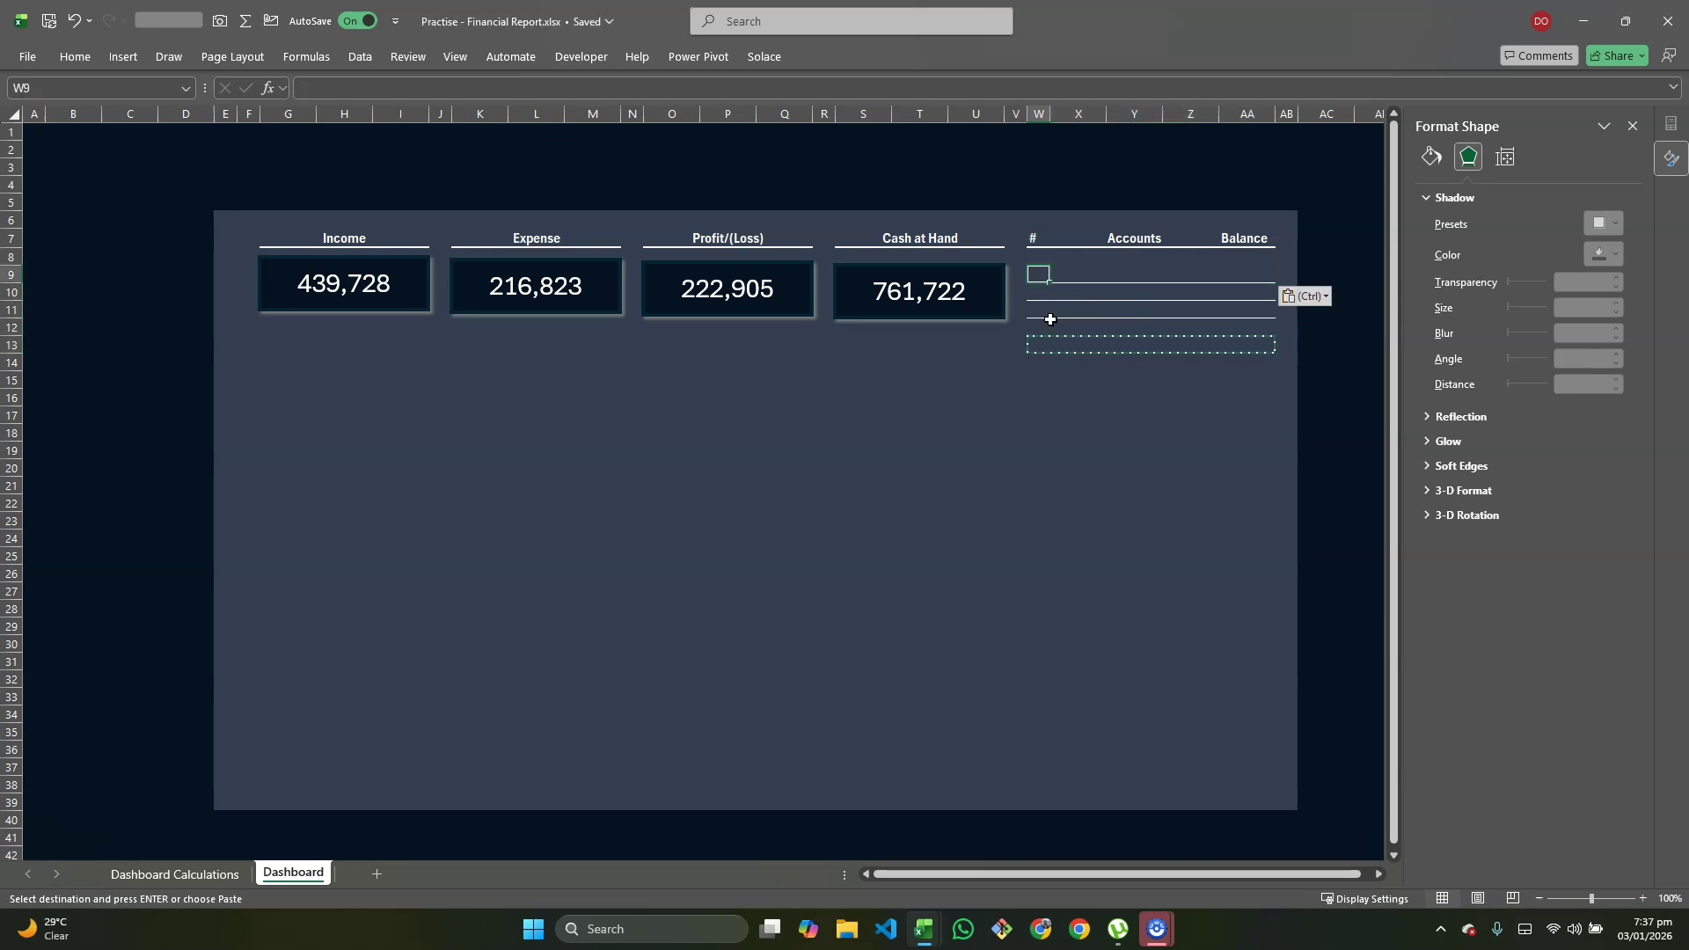
{"action": "key", "text": "Escape"}
{"action": "key", "text": "Down"}
{"action": "key", "text": "Down"}
{"action": "key", "text": "Down"}
{"action": "key", "text": "Down"}
{"action": "key", "text": "Up"}
{"action": "key", "text": "Up"}
{"action": "key", "text": "Up"}
{"action": "key", "text": "Up"}
{"action": "key", "text": "Down"}
{"action": "key", "text": "Down"}
{"action": "key", "text": "Down"}
{"action": "key", "text": "Down"}
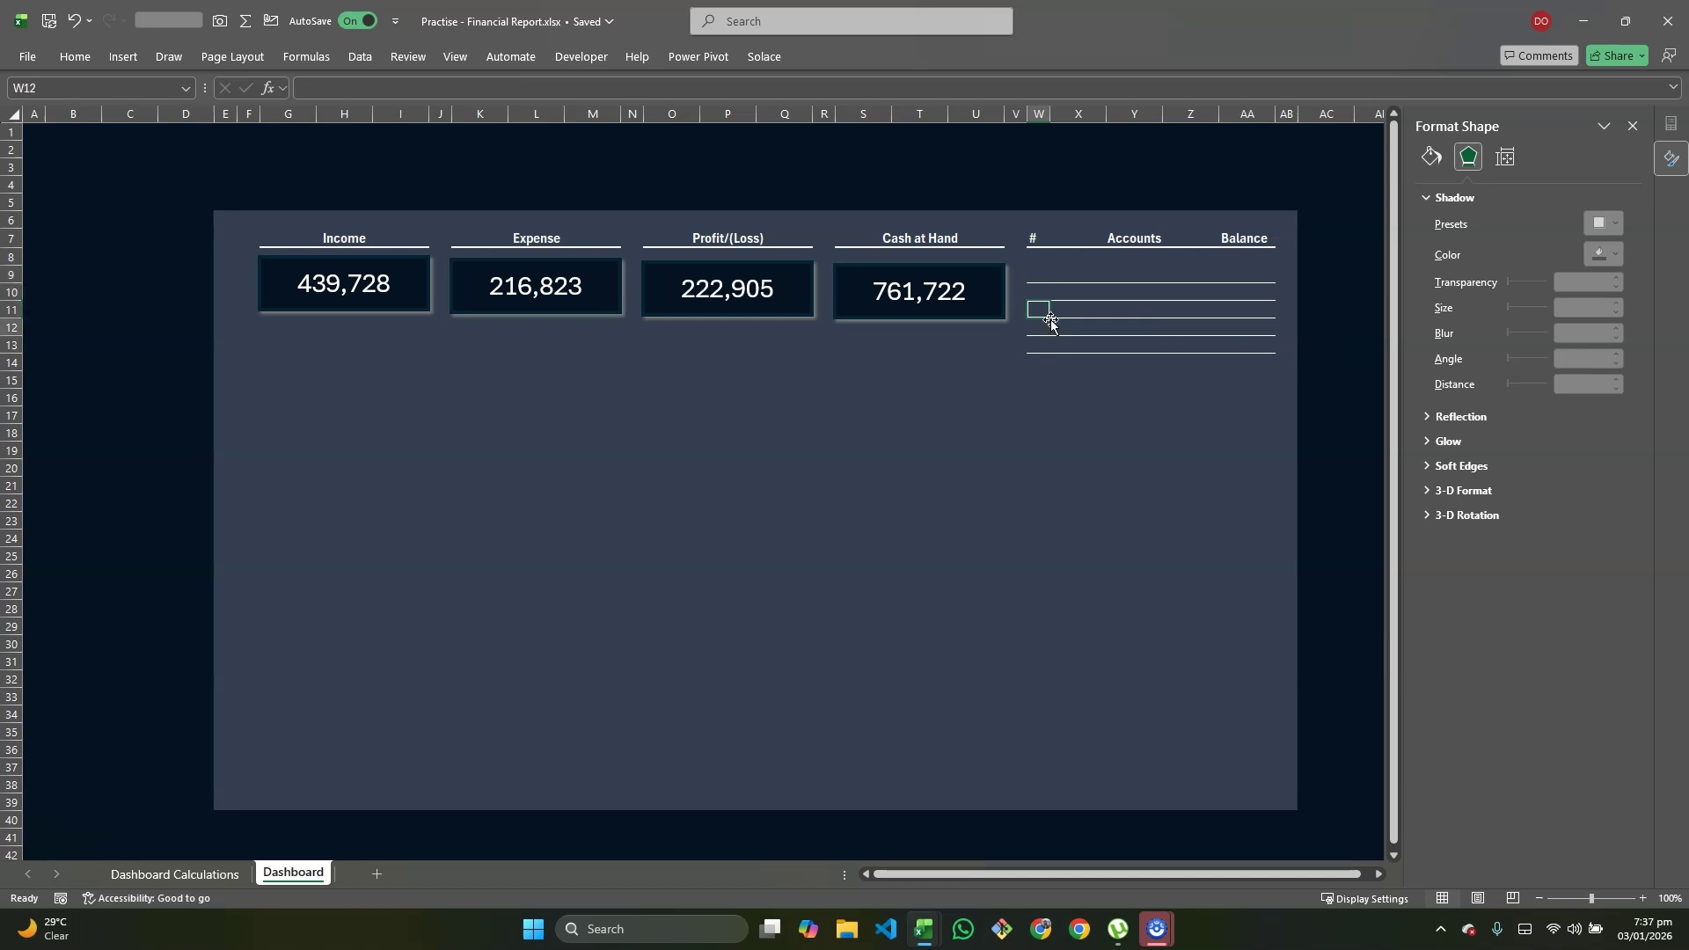
Step: Link the account names into X9 with the formula ='Dashboard Calculations'!B11:B15
{"action": "key", "text": "Up"}
{"action": "key", "text": "Up"}
{"action": "key", "text": "Up"}
{"action": "key", "text": "Up"}
{"action": "key", "text": "Right"}
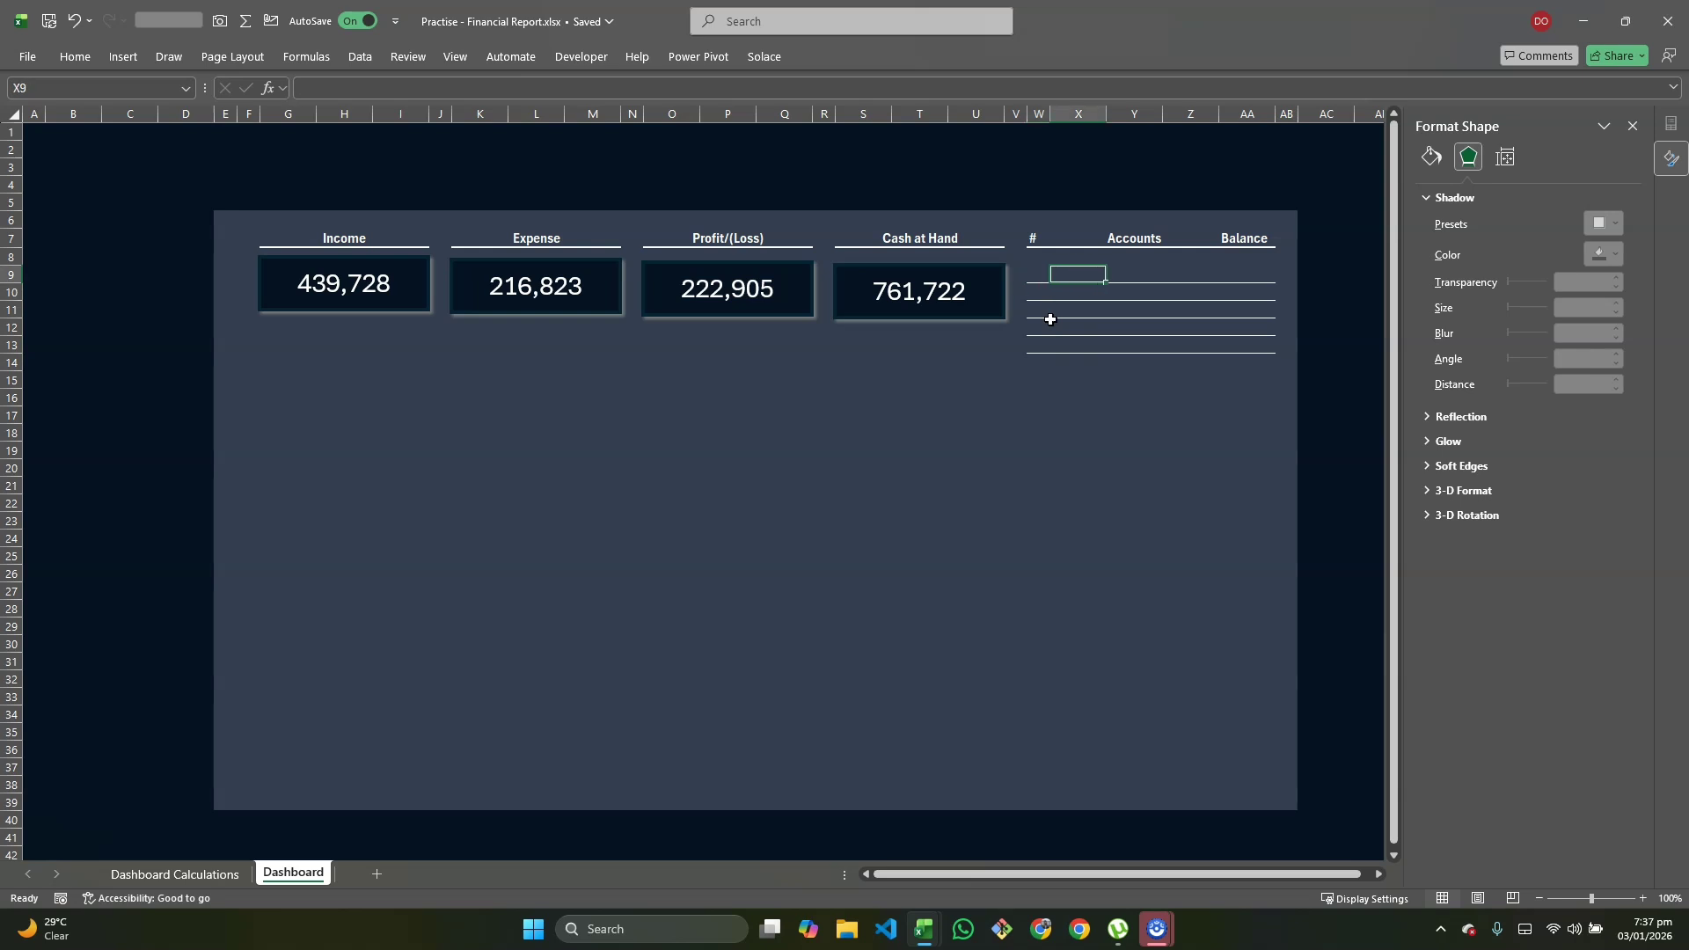
{"action": "type", "text": "="}
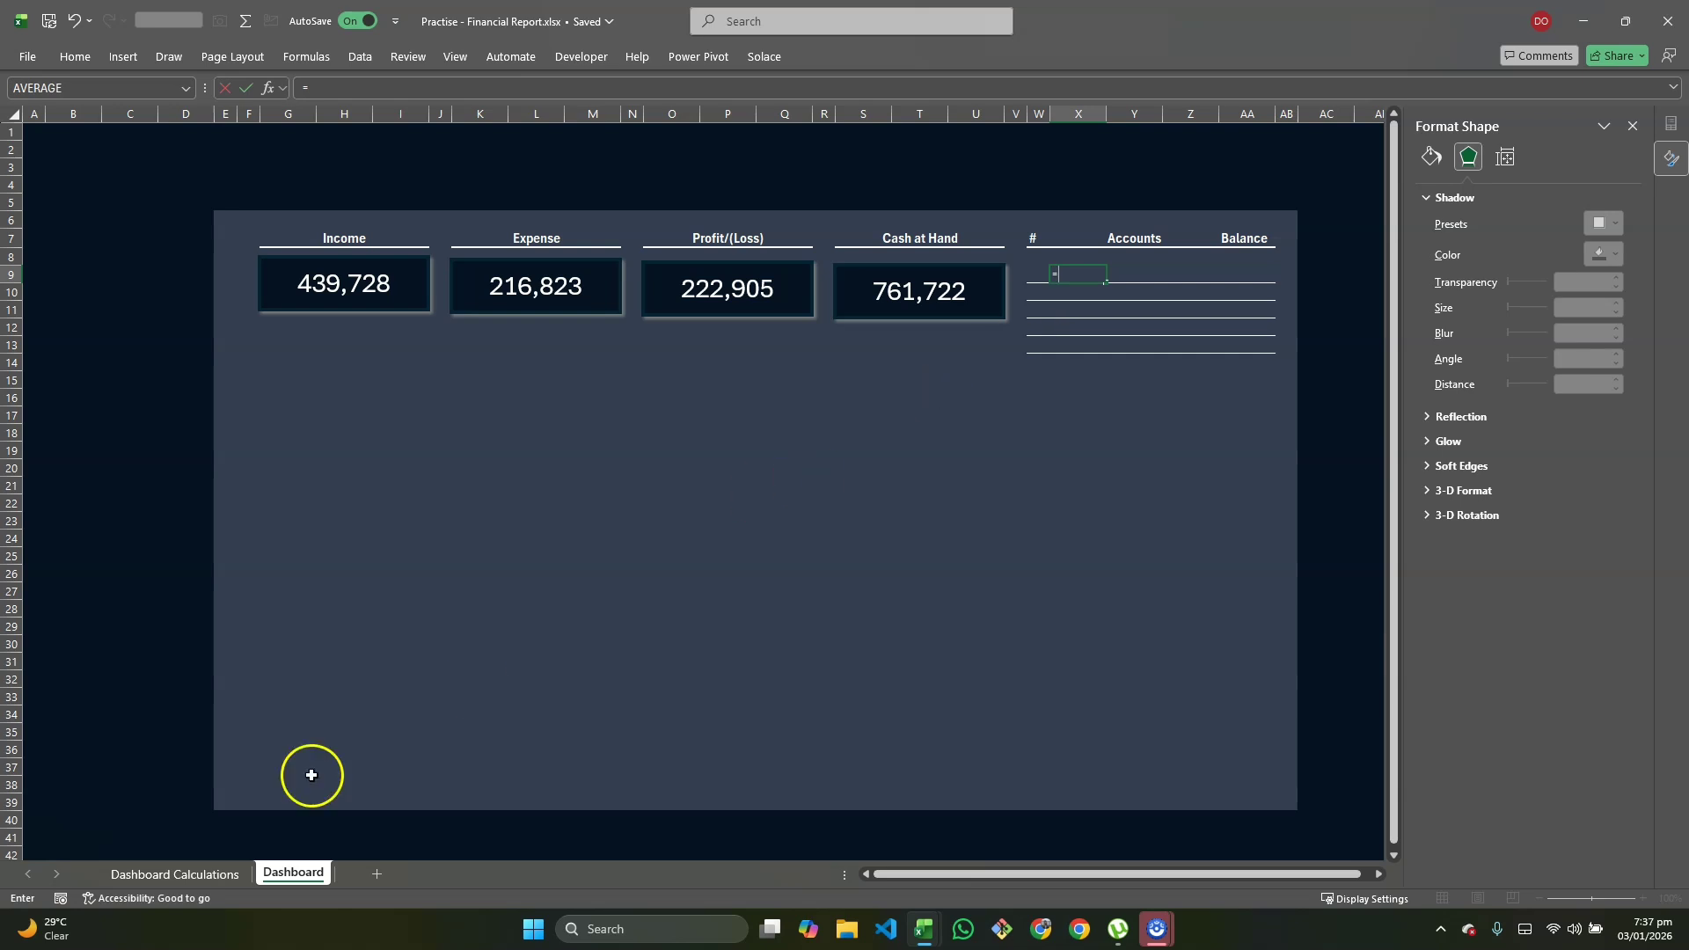
{"action": "left_click", "coordinate": [193, 871]}
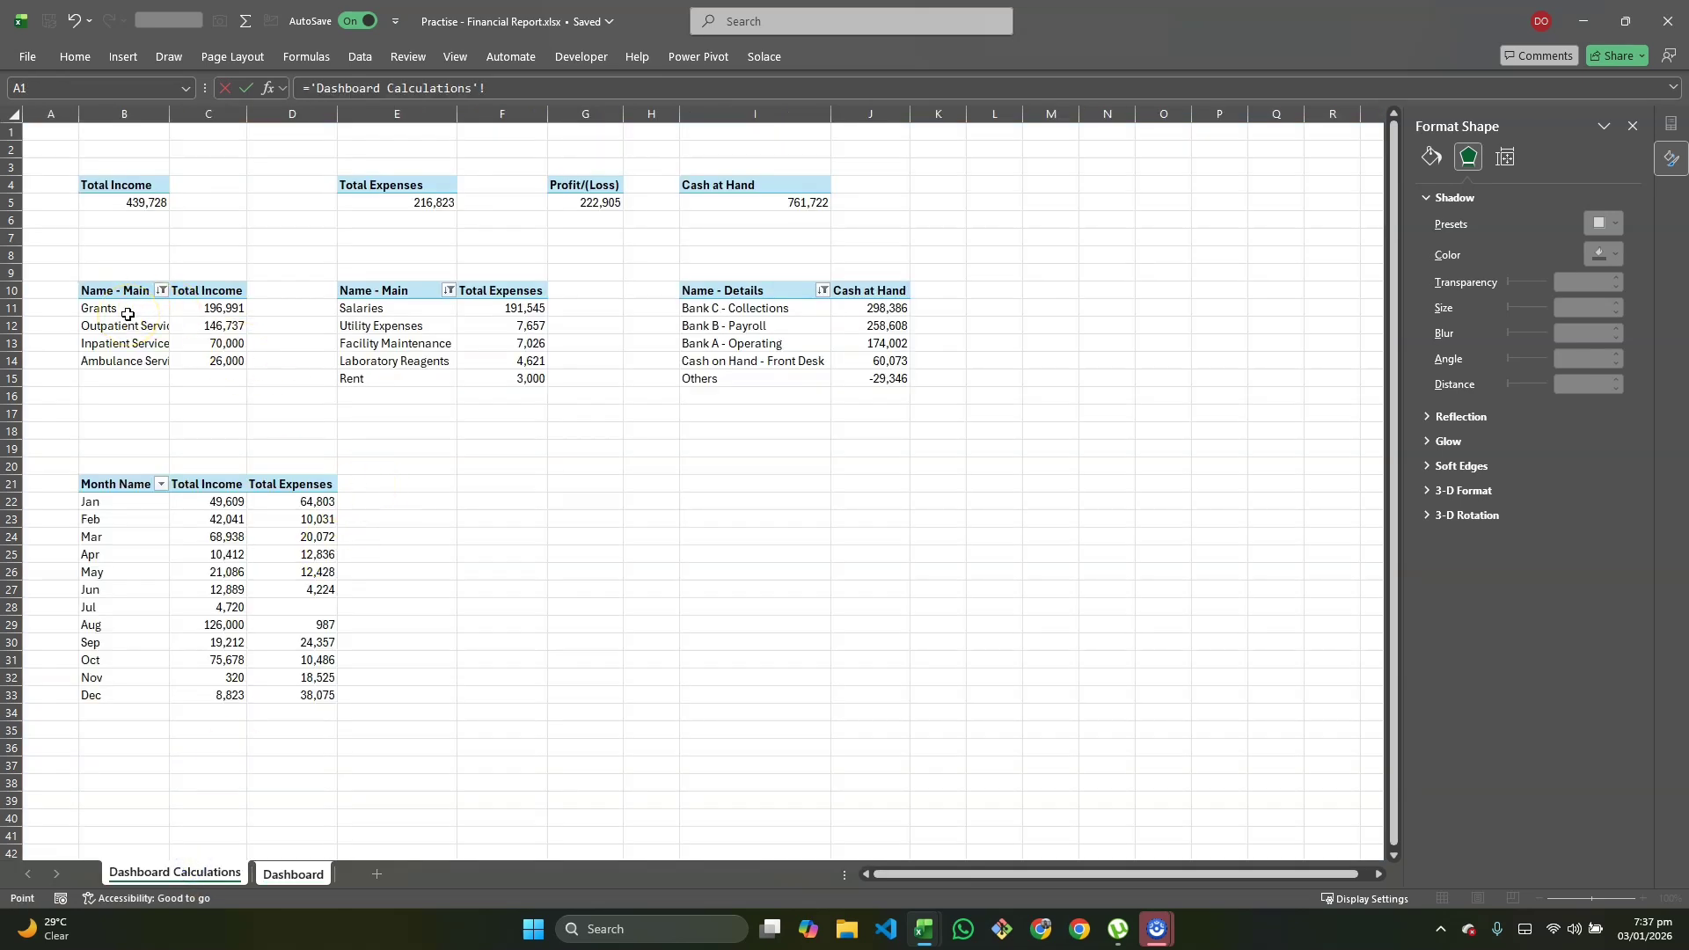
{"action": "left_click_drag", "start_coordinate": [126, 309], "coordinate": [124, 373]}
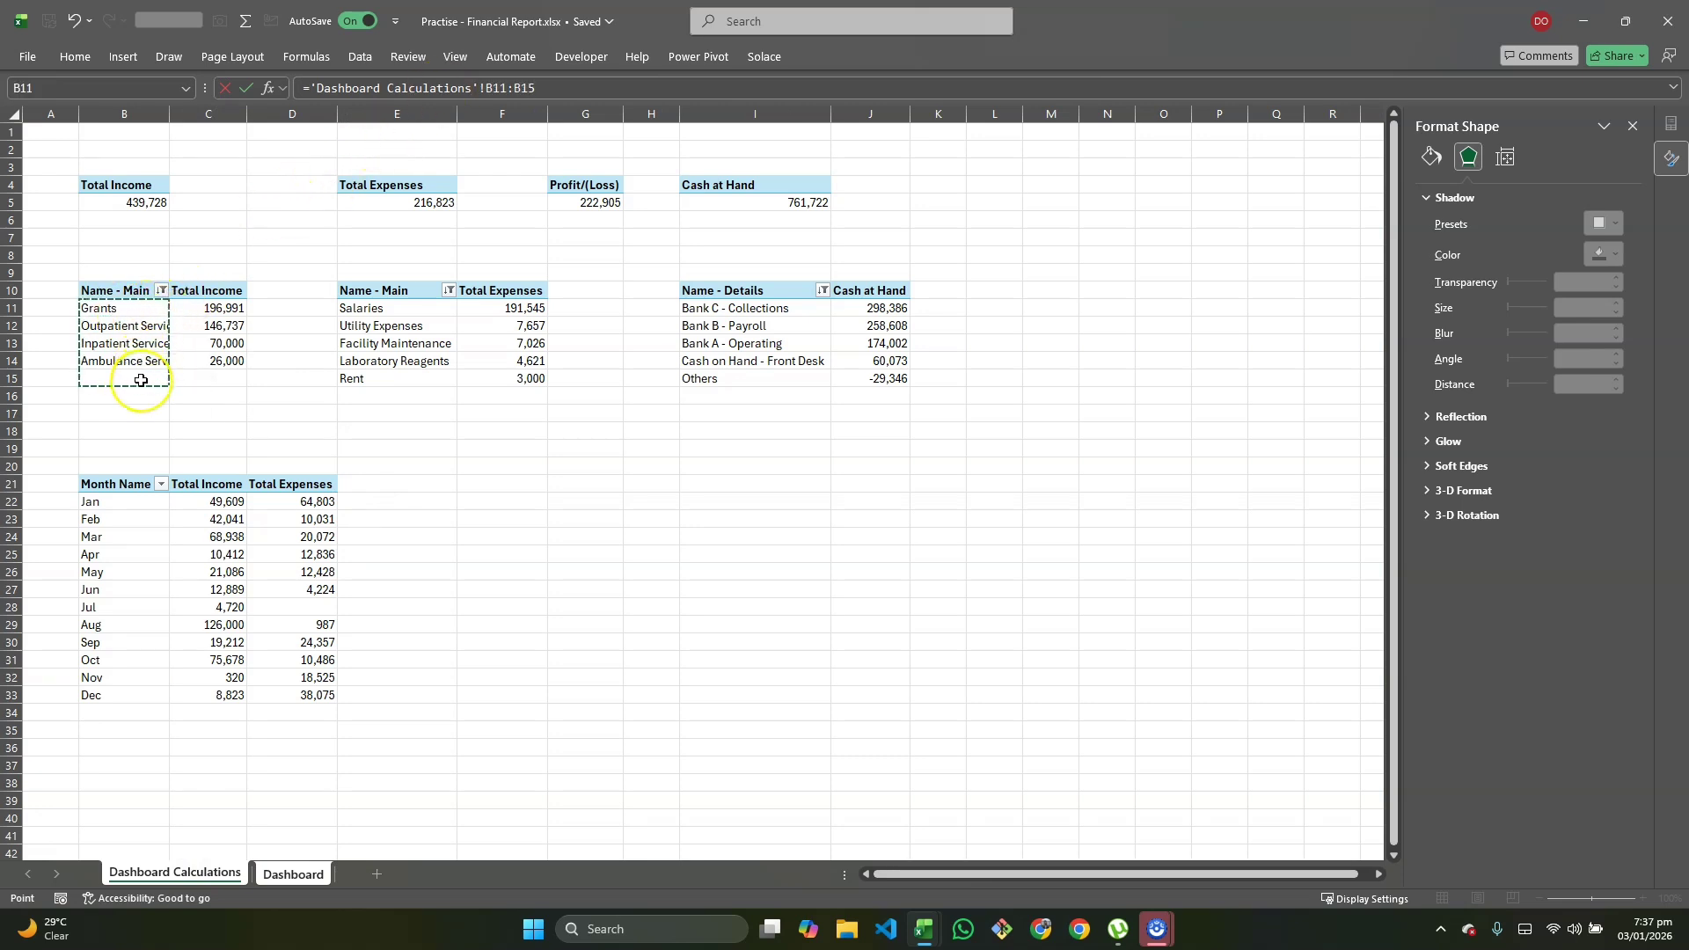
{"action": "key", "text": "Return"}
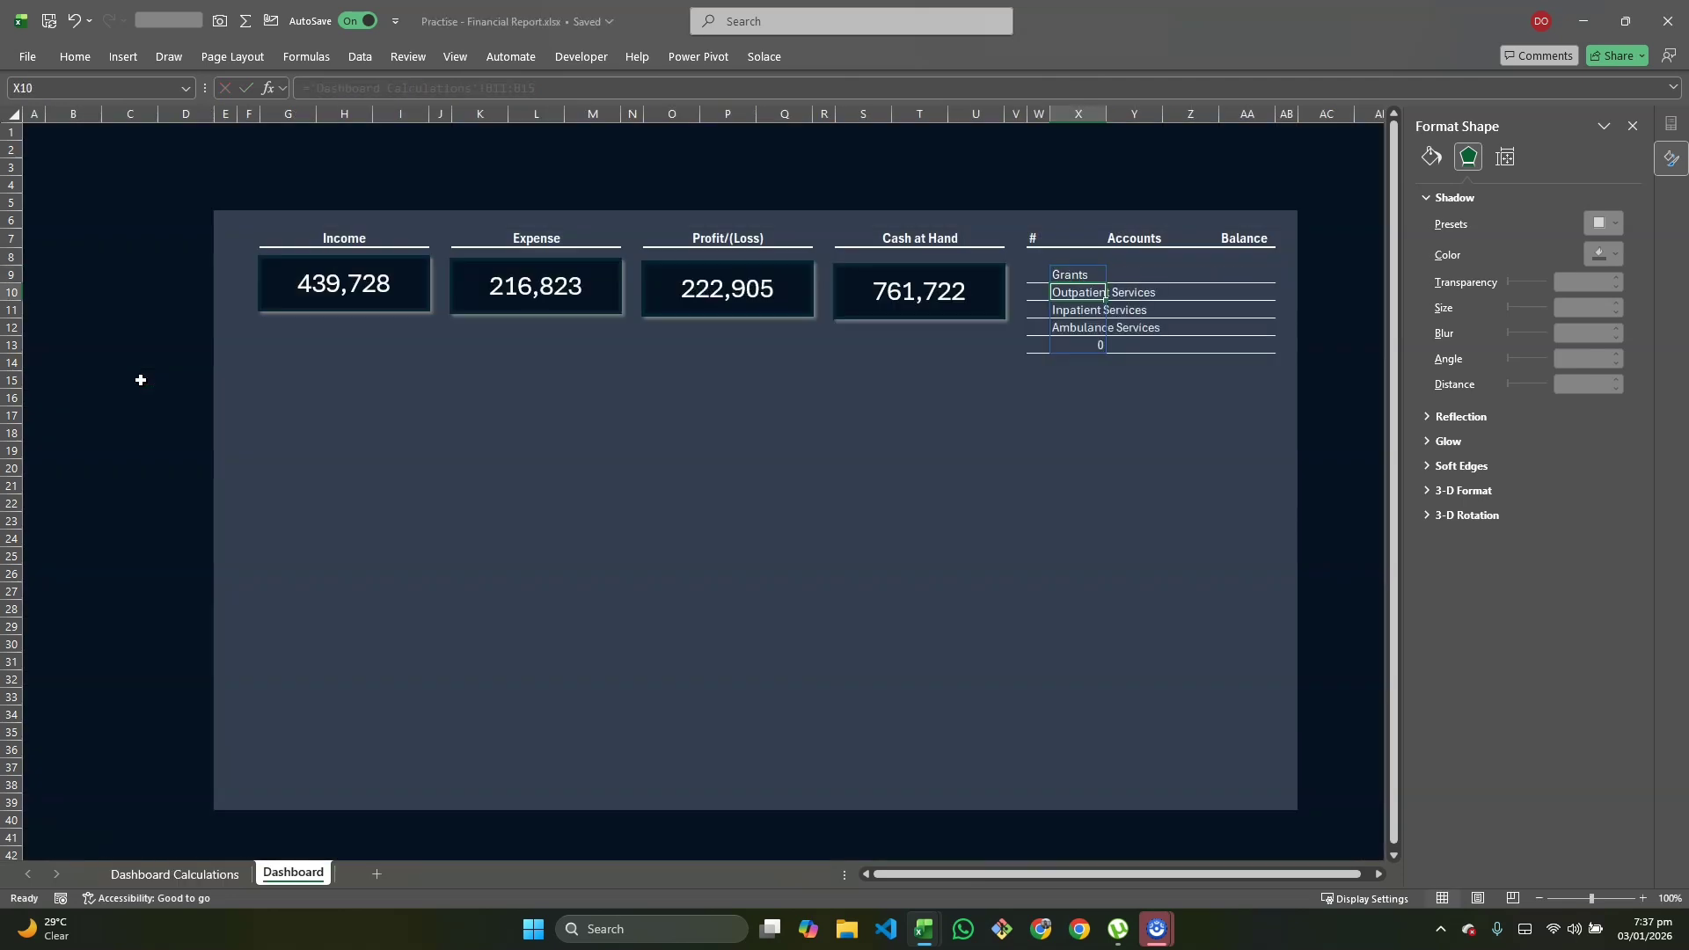
Step: Examine the account names spilled down column X from X9
{"action": "key", "text": "Down"}
{"action": "key", "text": "Down"}
{"action": "key", "text": "Down"}
{"action": "key", "text": "Down"}
{"action": "key", "text": "Up"}
{"action": "key", "text": "Up"}
{"action": "key", "text": "Up"}
{"action": "key", "text": "Up"}
{"action": "key", "text": "Up"}
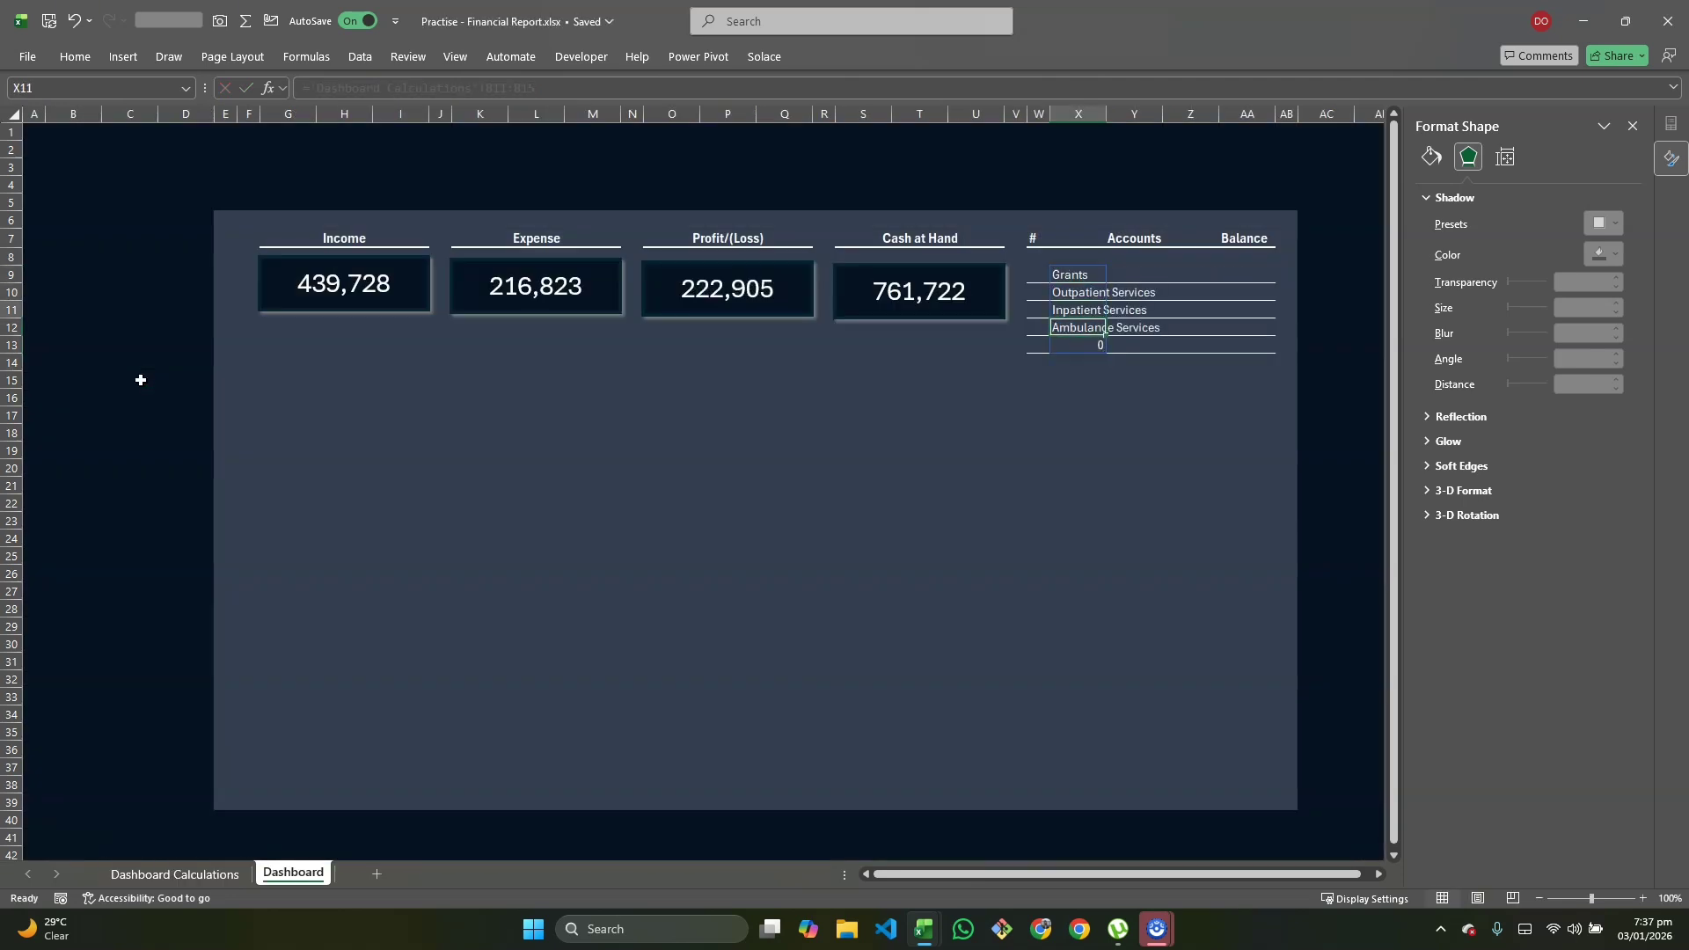
Step: Link the account balances into AA9 with the formula ='Dashboard Calculations'!C11:C15
{"action": "key", "text": "Right"}
{"action": "key", "text": "Right"}
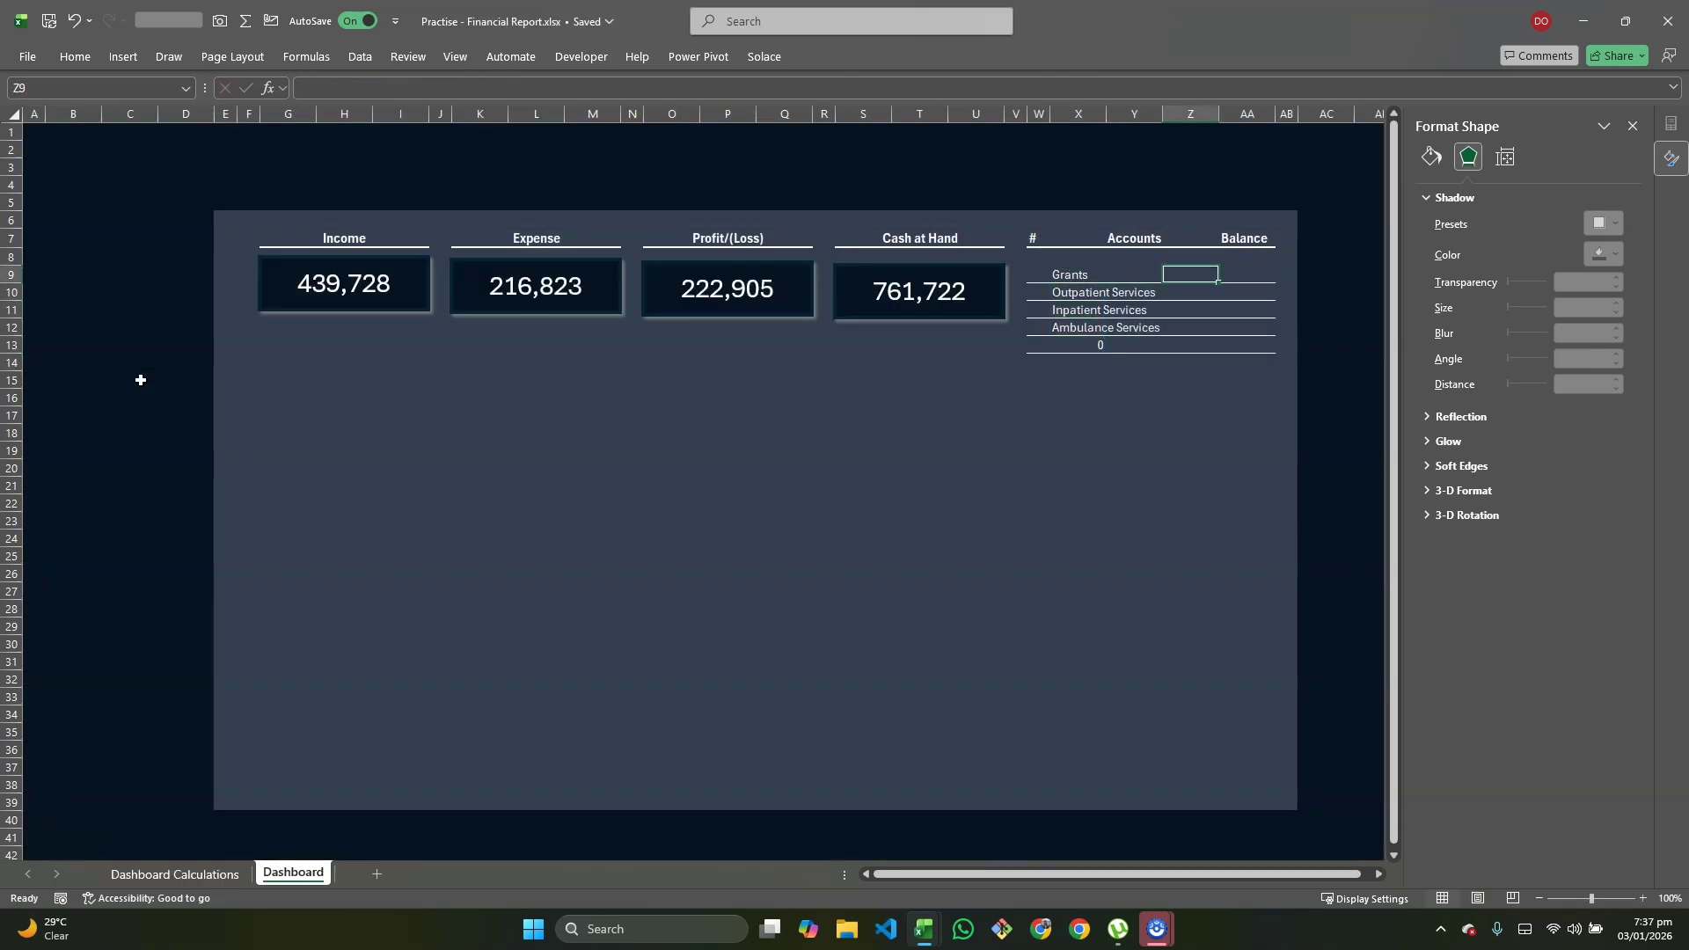
{"action": "key", "text": "Left"}
{"action": "key", "text": "Left"}
{"action": "key", "text": "Right"}
{"action": "key", "text": "Right"}
{"action": "key", "text": "Right"}
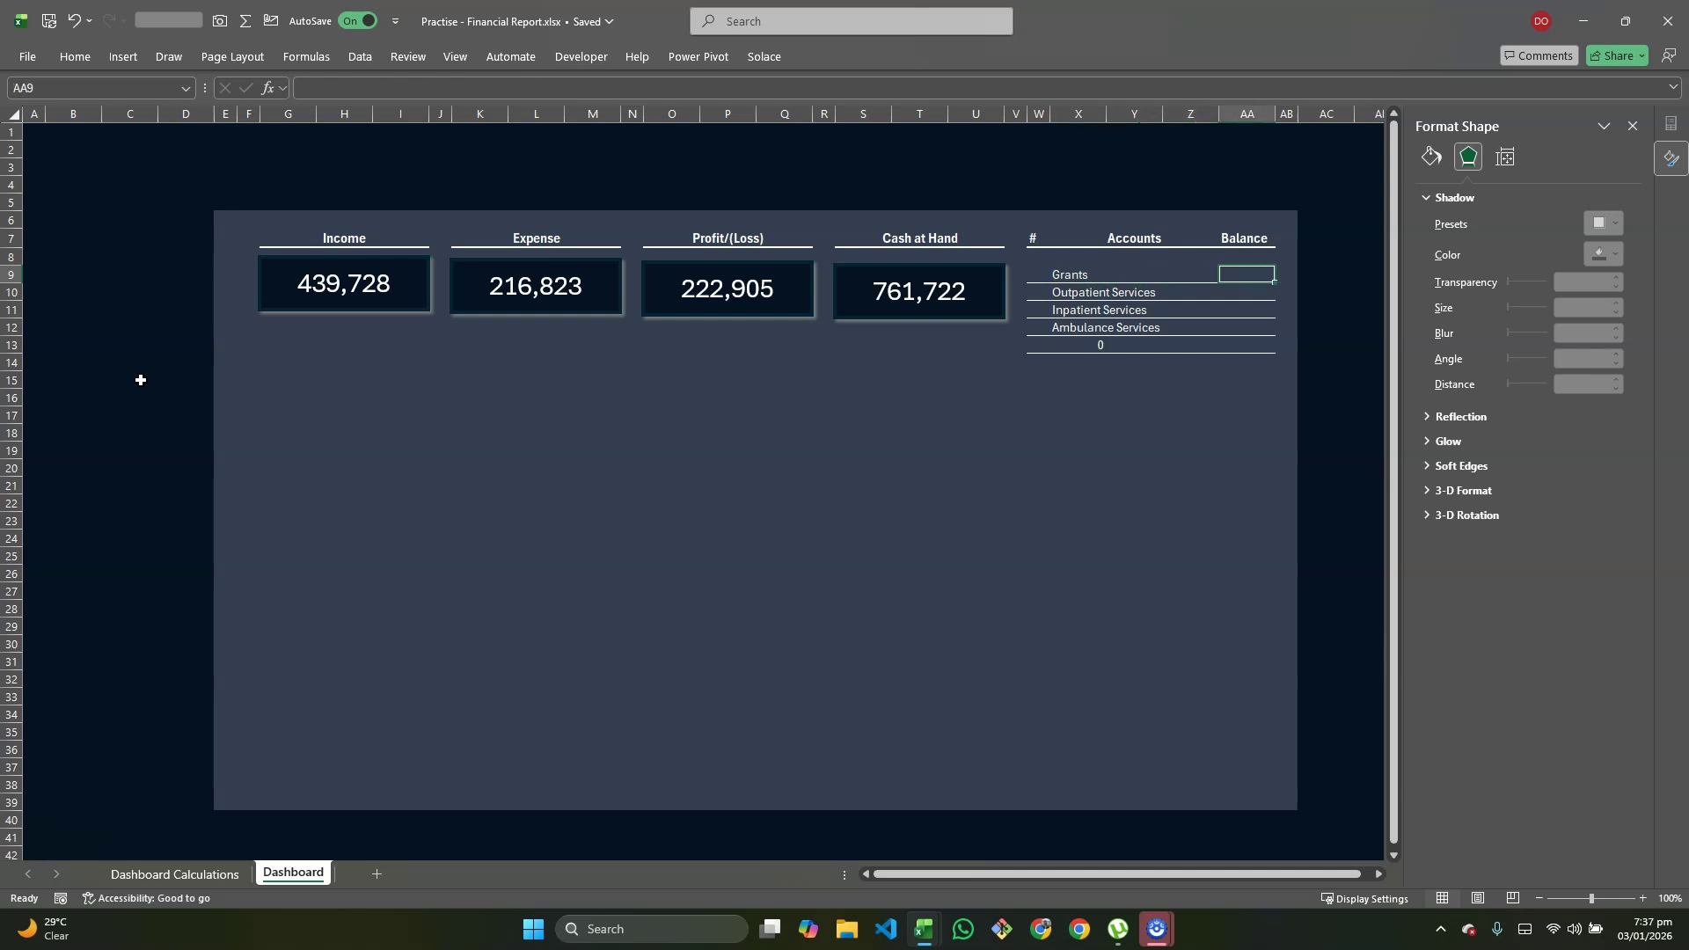
{"action": "key", "text": "shift+Down"}
{"action": "key", "text": "shift+Down"}
{"action": "key", "text": "shift+Down"}
{"action": "key", "text": "Up"}
{"action": "key", "text": "Down"}
{"action": "type", "text": "="}
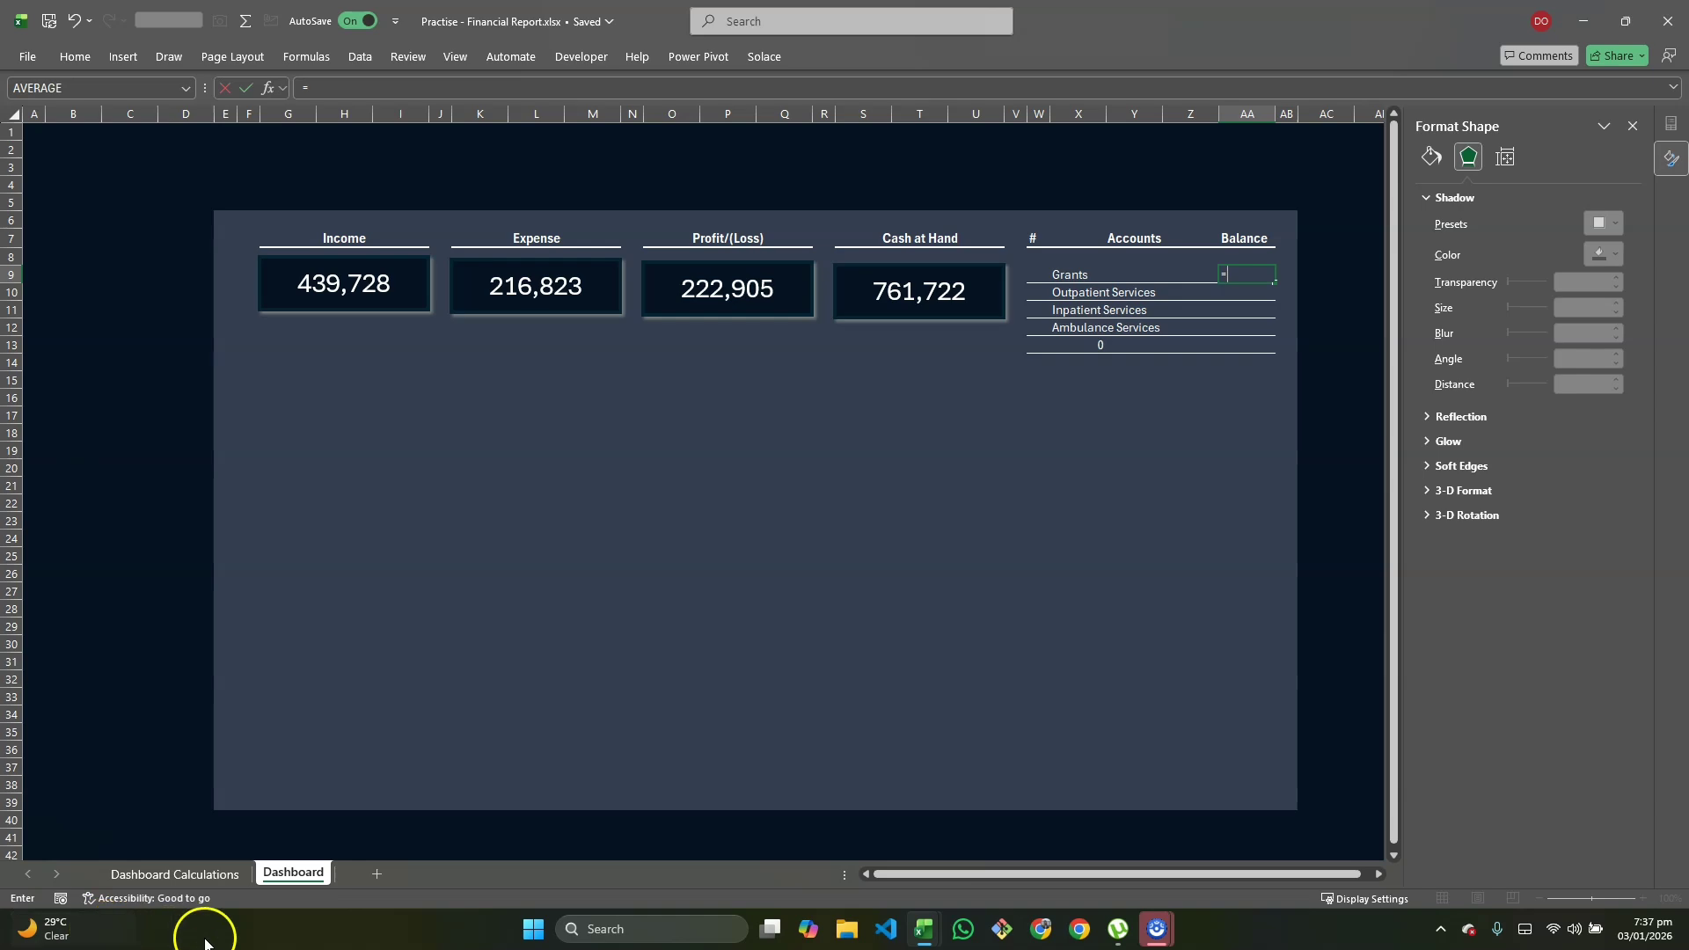
{"action": "left_click", "coordinate": [213, 875]}
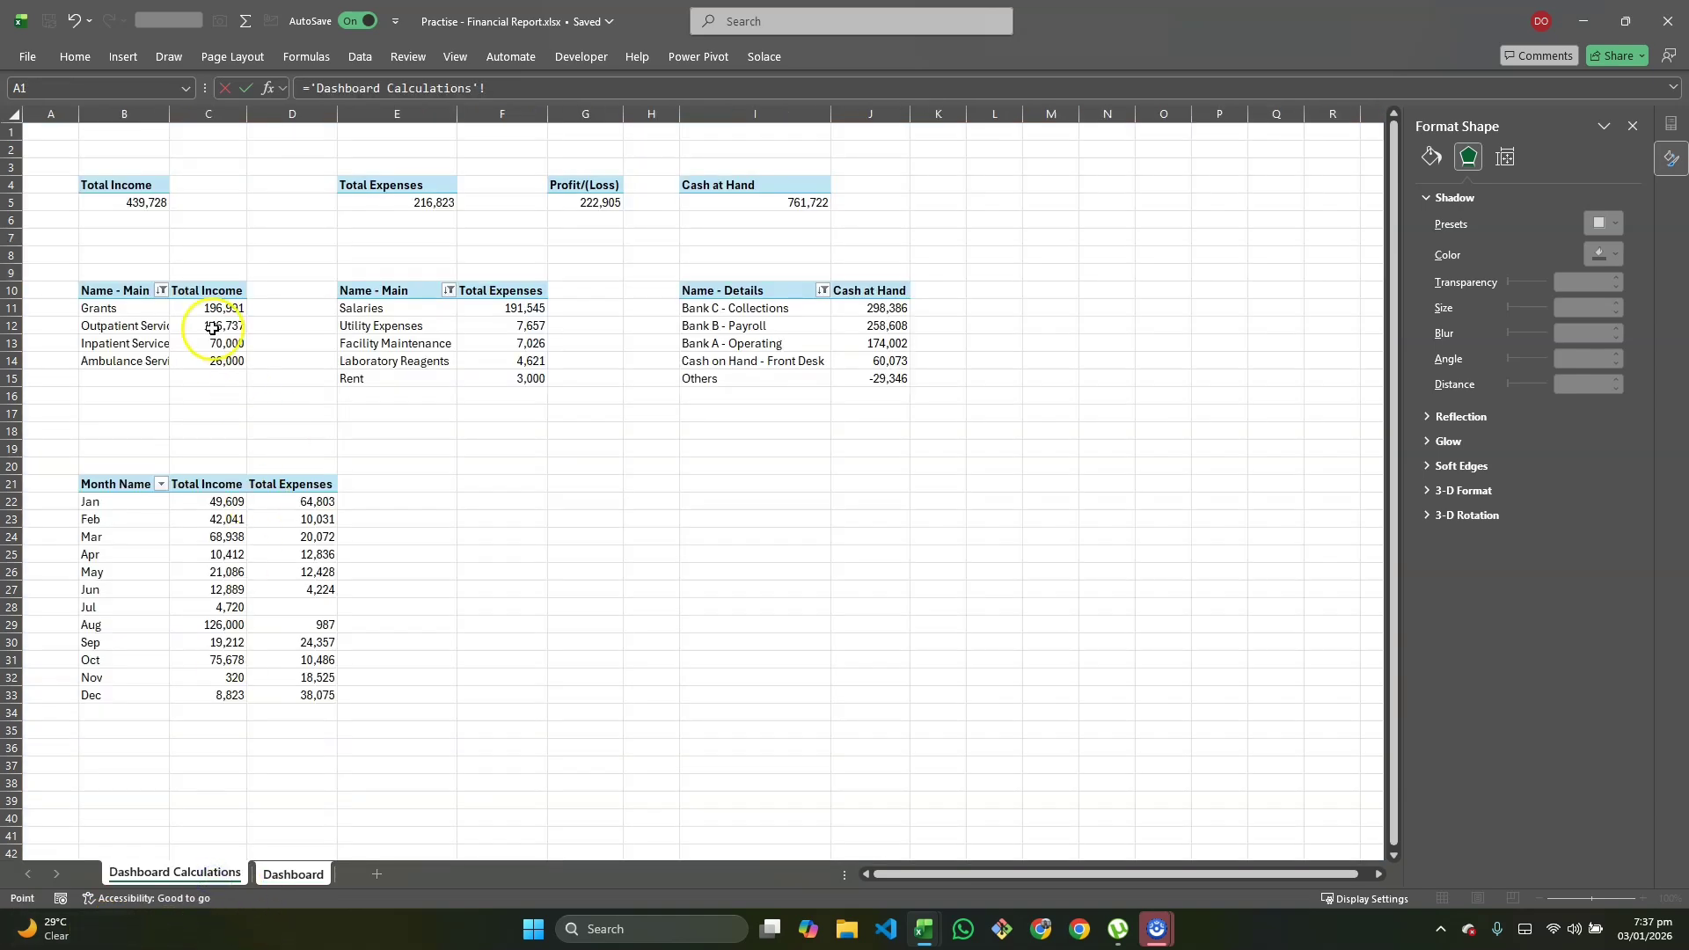
{"action": "left_click_drag", "start_coordinate": [204, 308], "coordinate": [207, 373]}
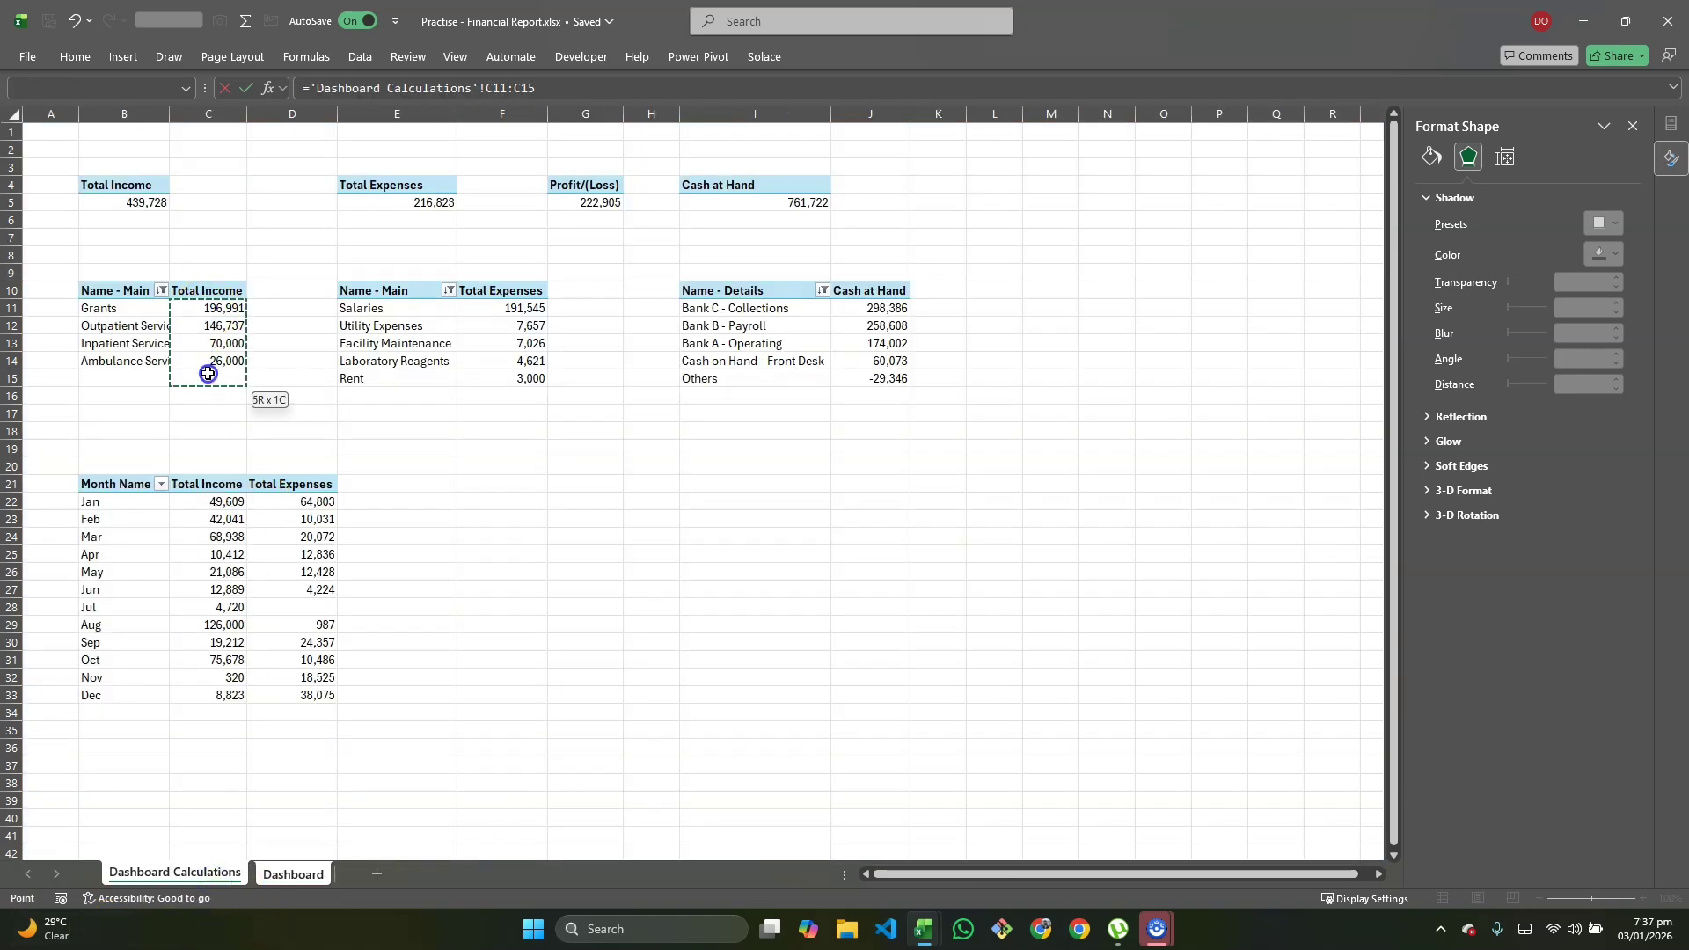
{"action": "key", "text": "Return"}
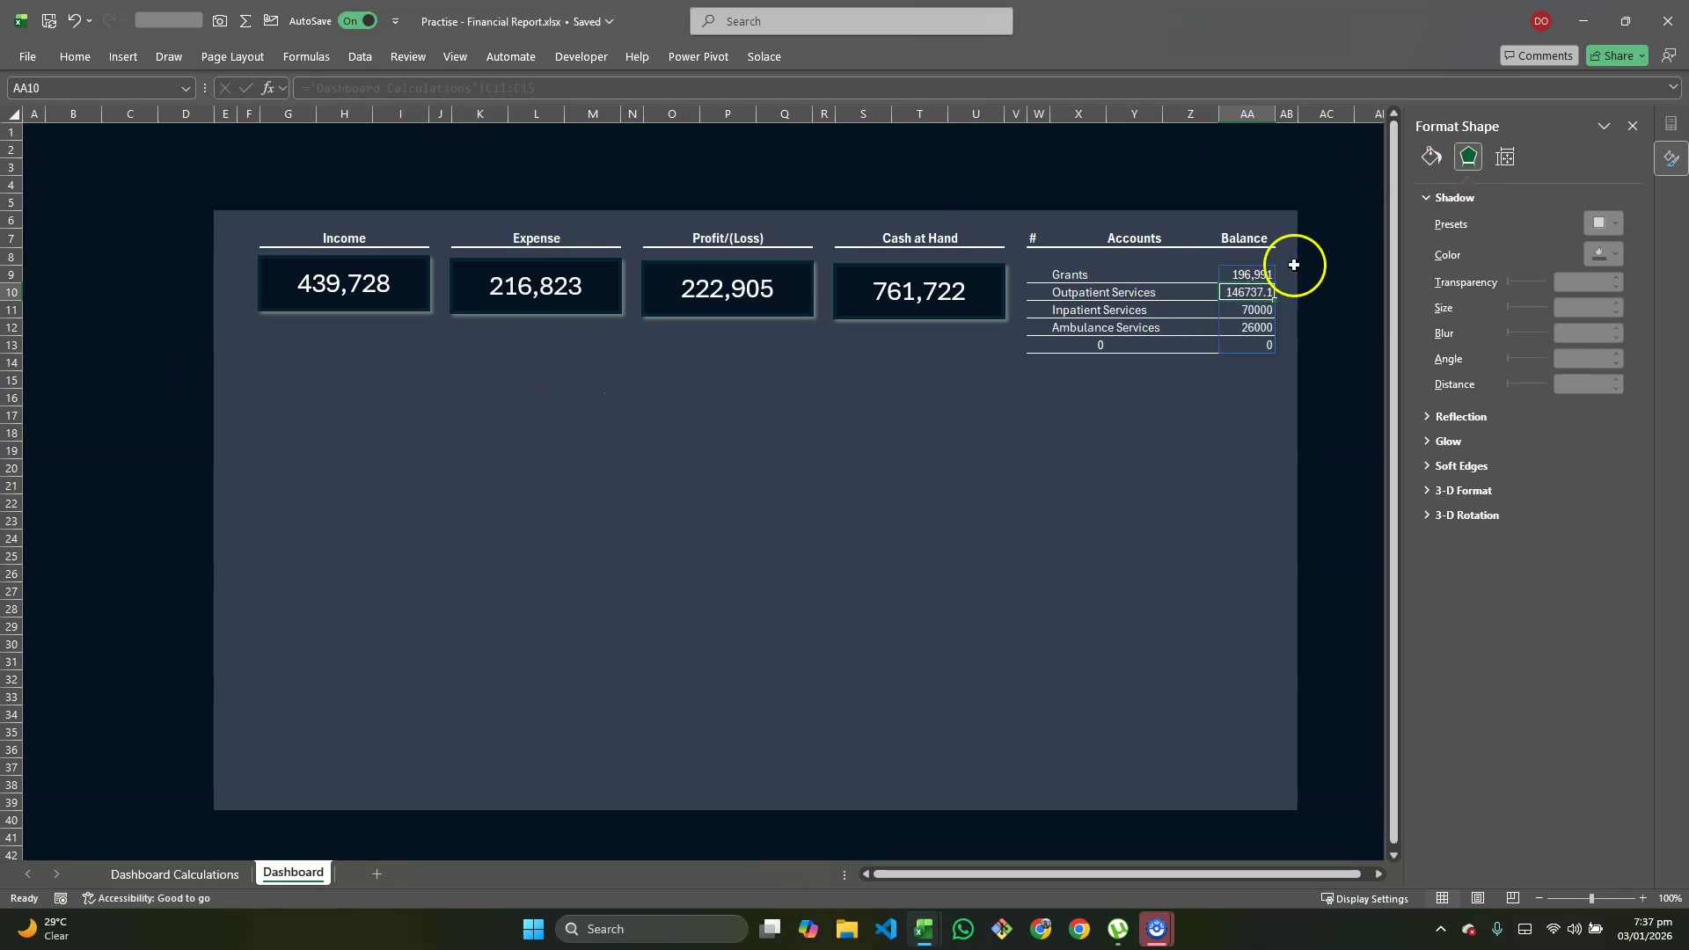
Step: Examine the linked formulas in AA9 and X9 and the account rows they fill
{"action": "left_click", "coordinate": [1248, 272]}
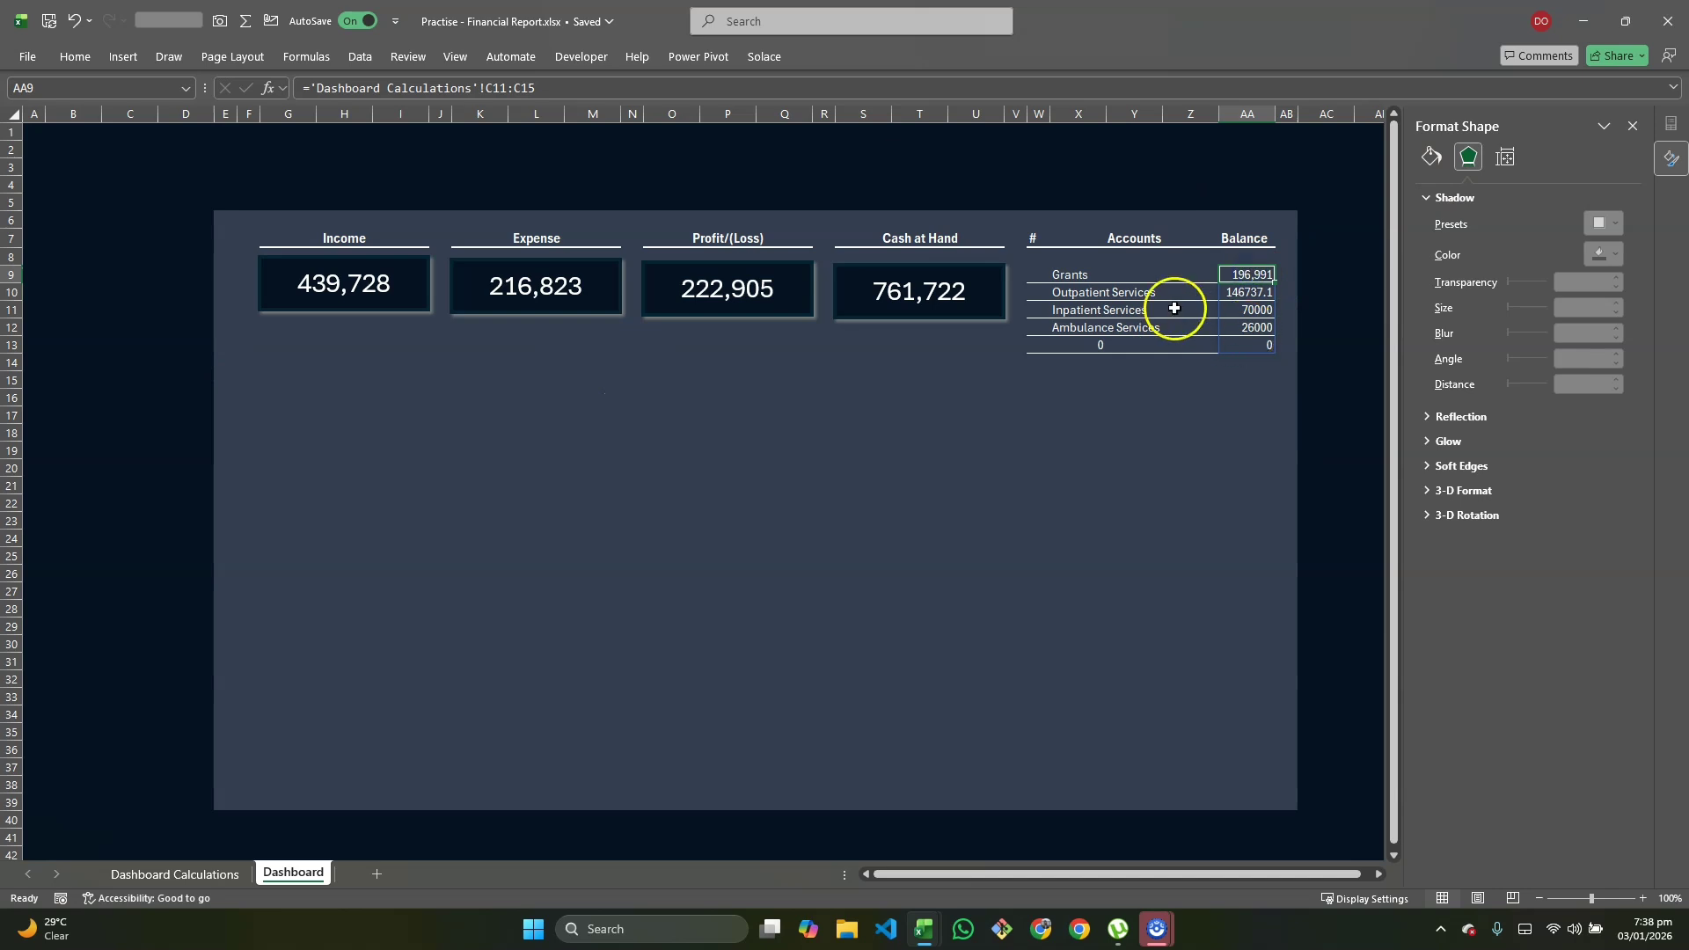
{"action": "left_click", "coordinate": [1083, 269]}
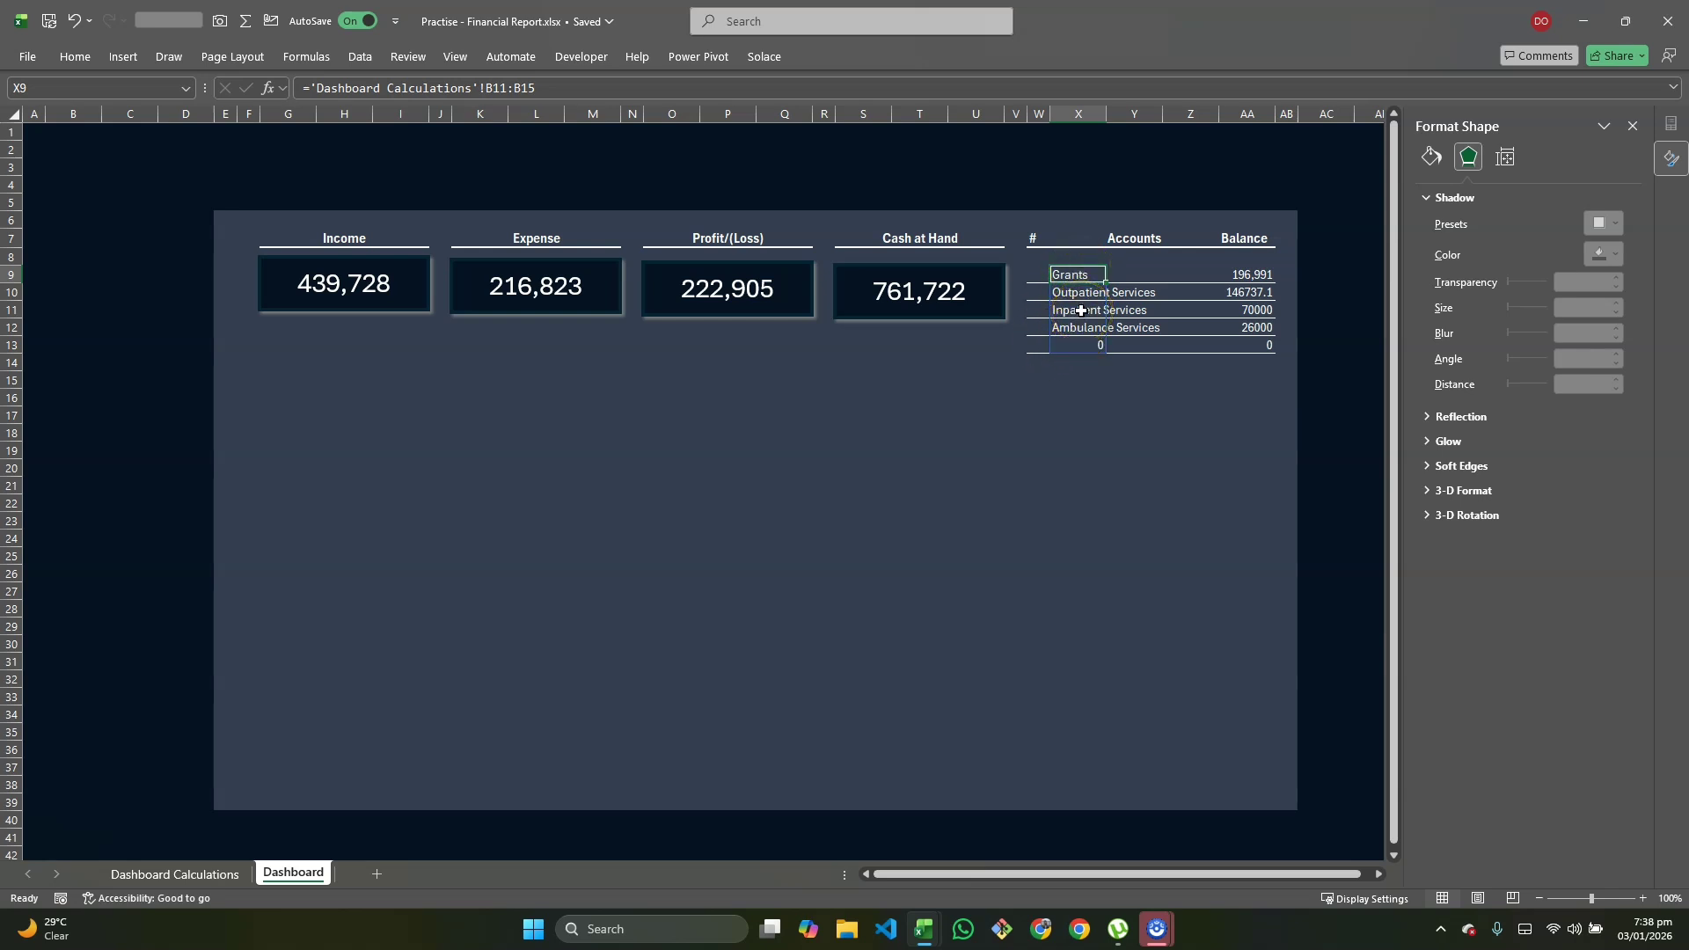
{"action": "key", "text": "Down"}
{"action": "key", "text": "Down"}
{"action": "key", "text": "Down"}
{"action": "key", "text": "Down"}
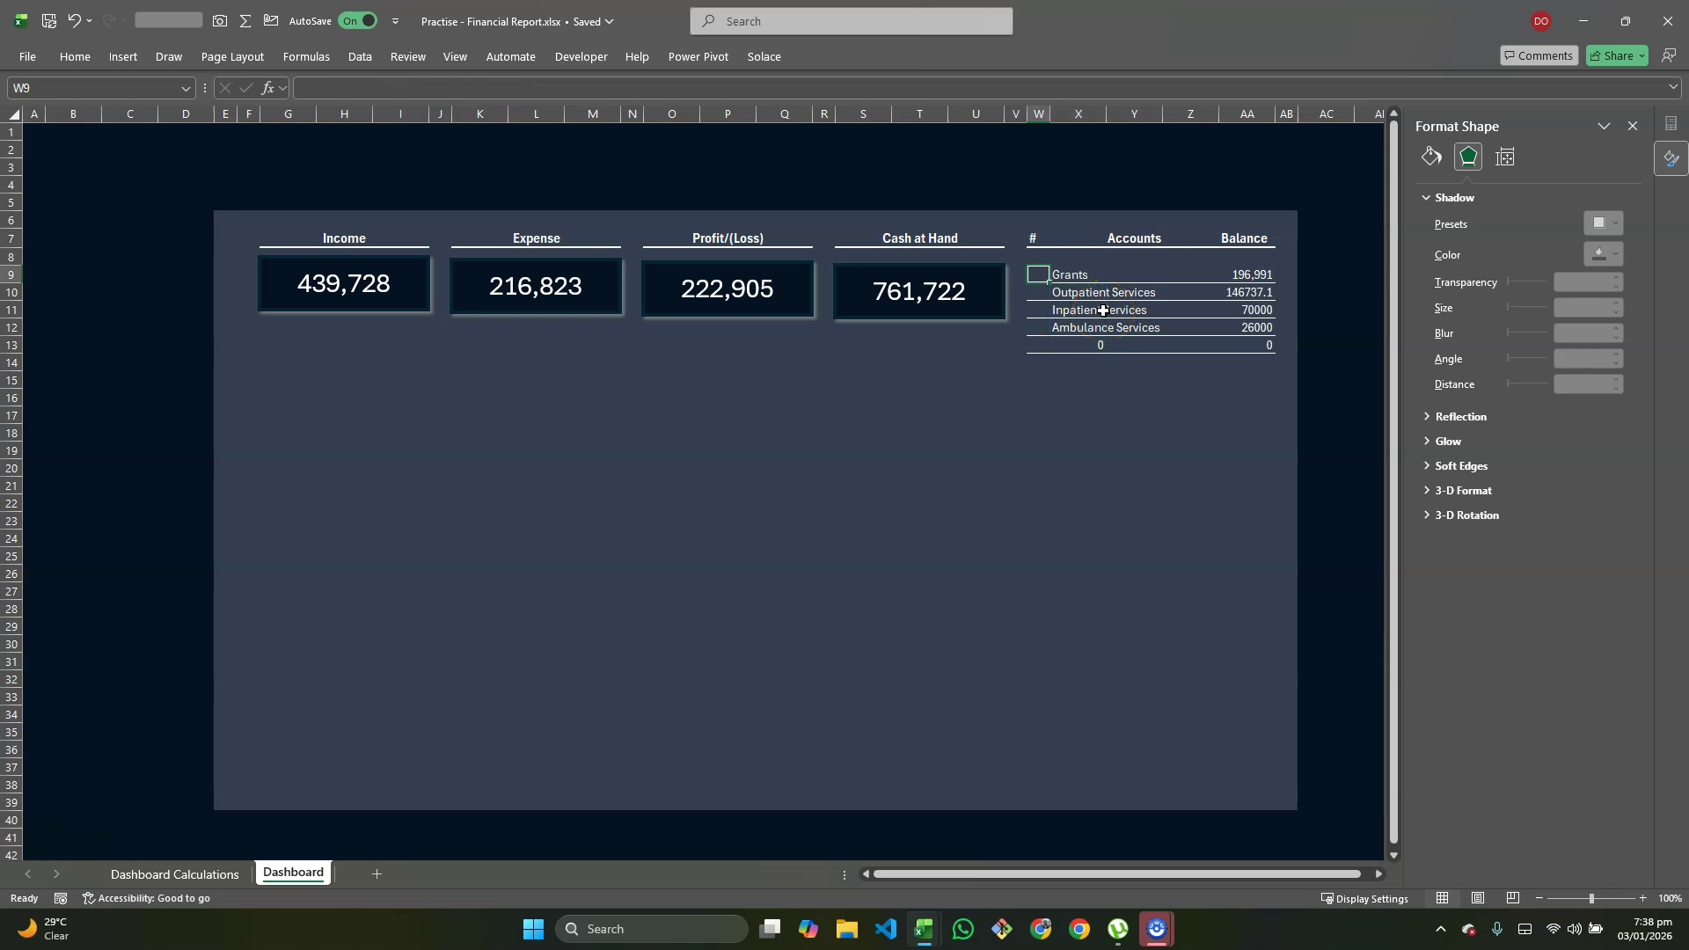
{"action": "key", "text": "Right"}
{"action": "key", "text": "Right"}
{"action": "key", "text": "Right"}
{"action": "key", "text": "Left"}
{"action": "key", "text": "Left"}
{"action": "key", "text": "Left"}
{"action": "key", "text": "Up"}
{"action": "key", "text": "Up"}
{"action": "key", "text": "Up"}
{"action": "key", "text": "Up"}
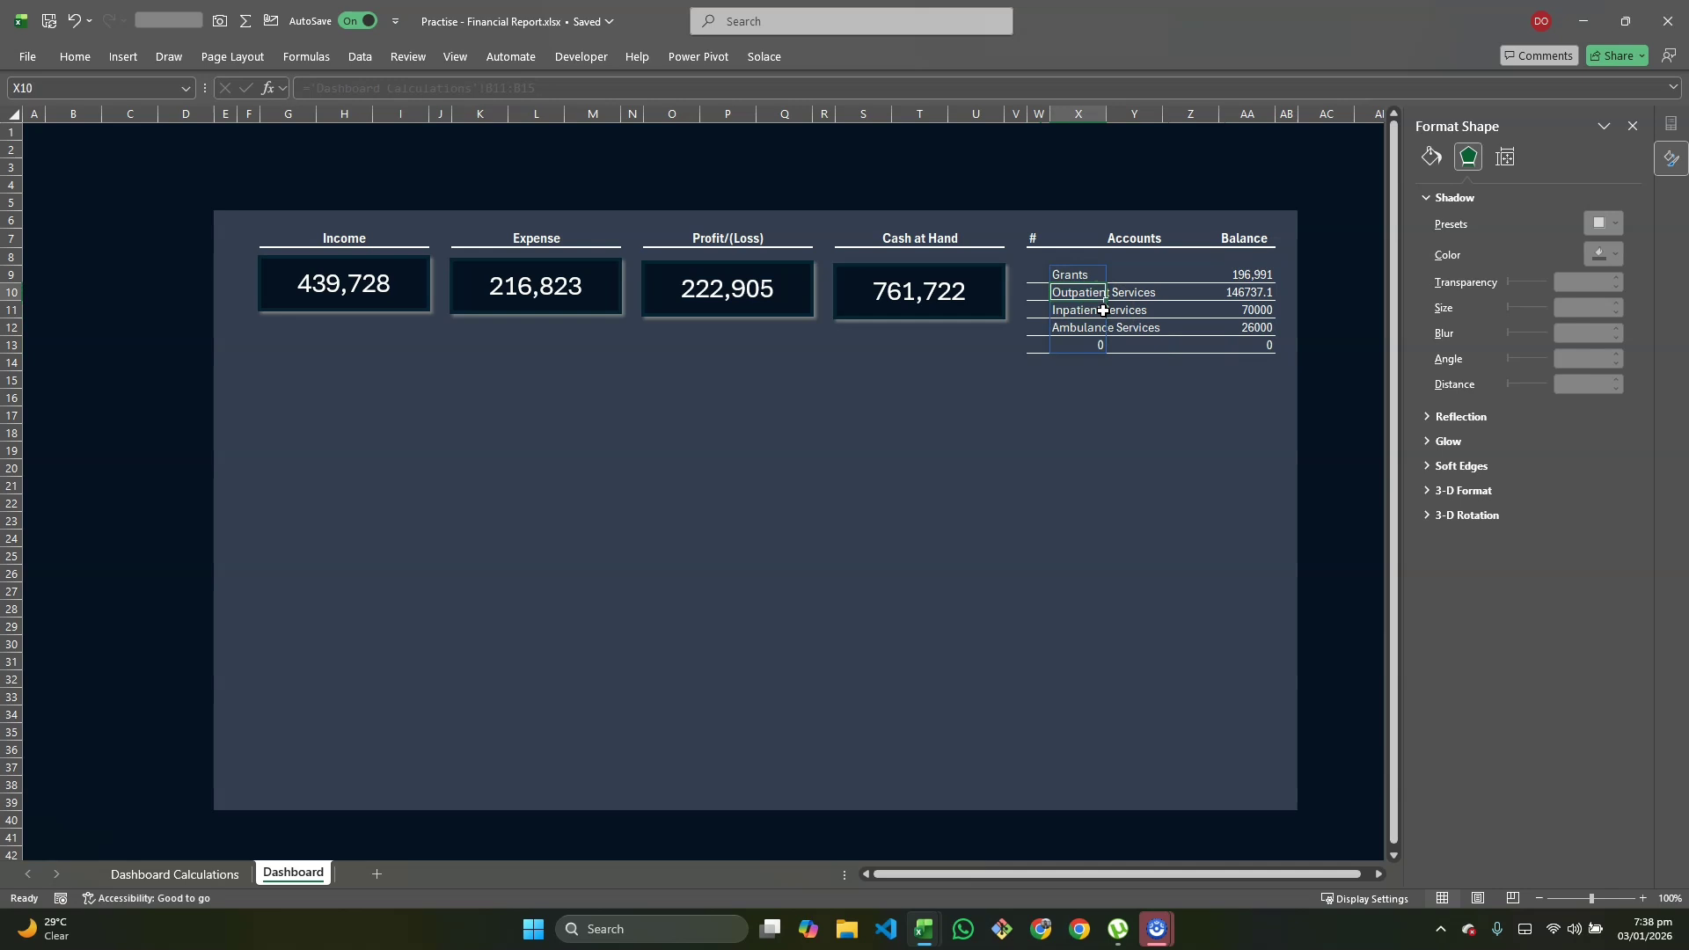
Step: Apply the custom number format #,##0;(#,##0);"Zero" to the linked account cells X9:AA13
{"action": "key", "text": "shift+Right"}
{"action": "key", "text": "shift+Right"}
{"action": "key", "text": "shift+Right"}
{"action": "key", "text": "shift+Down"}
{"action": "key", "text": "shift+Down"}
{"action": "key", "text": "shift+Down"}
{"action": "key", "text": "shift+Down"}
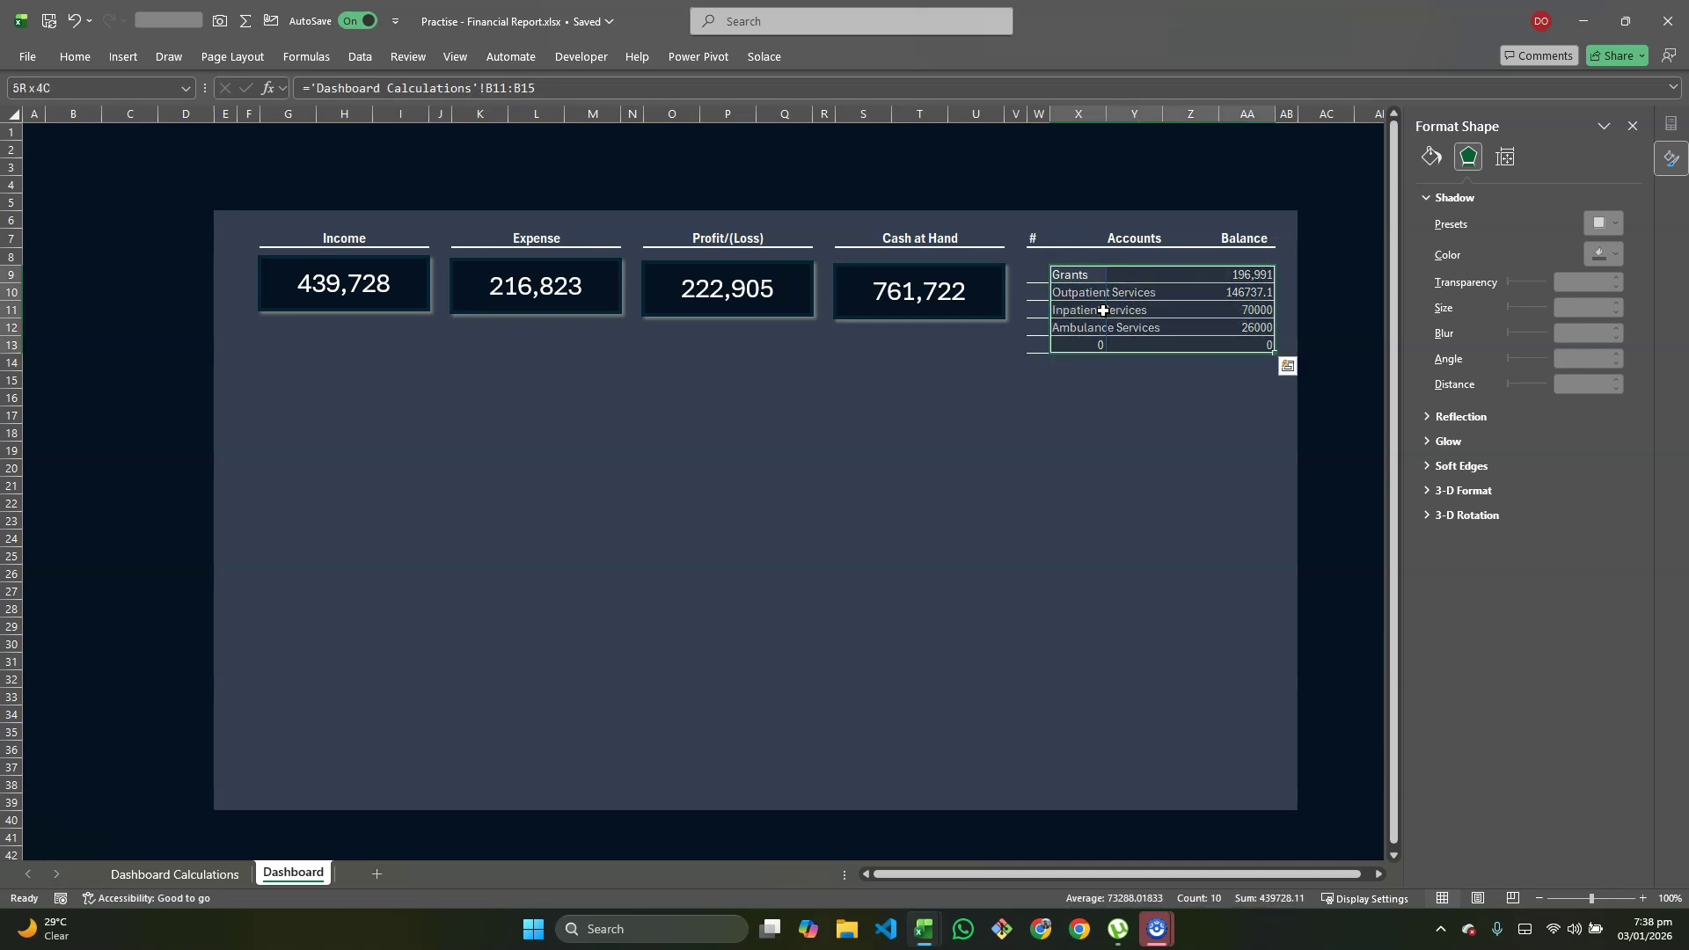
{"action": "key", "text": "ctrl+1"}
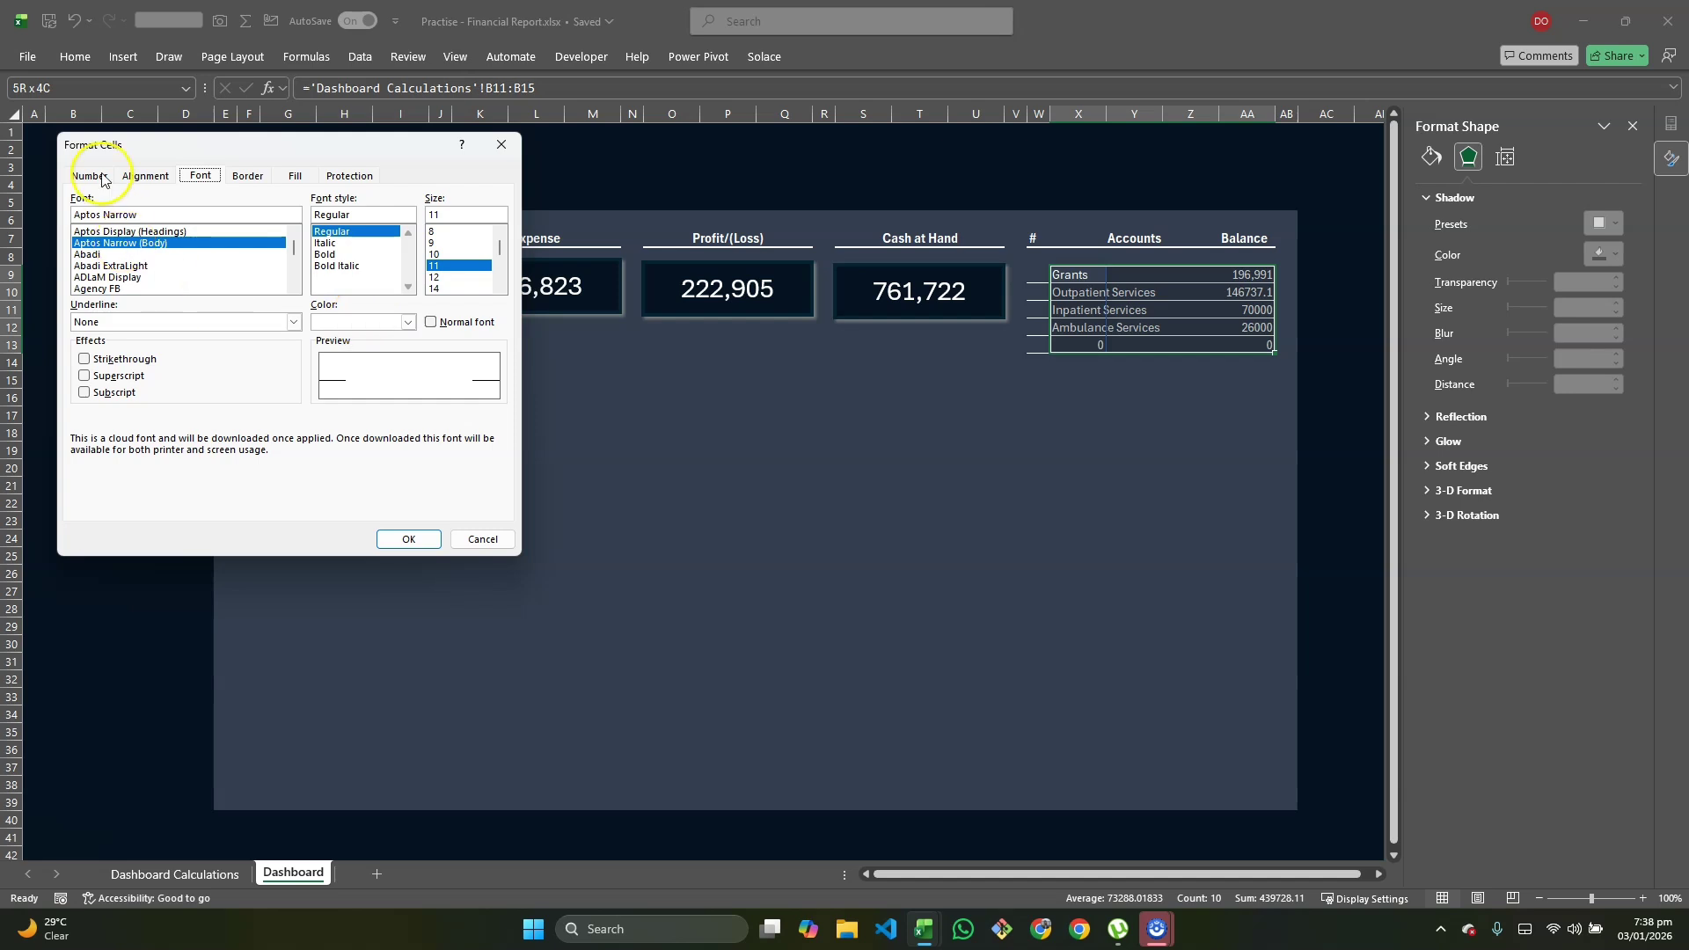
{"action": "left_click", "coordinate": [99, 176]}
{"action": "left_click", "coordinate": [104, 340]}
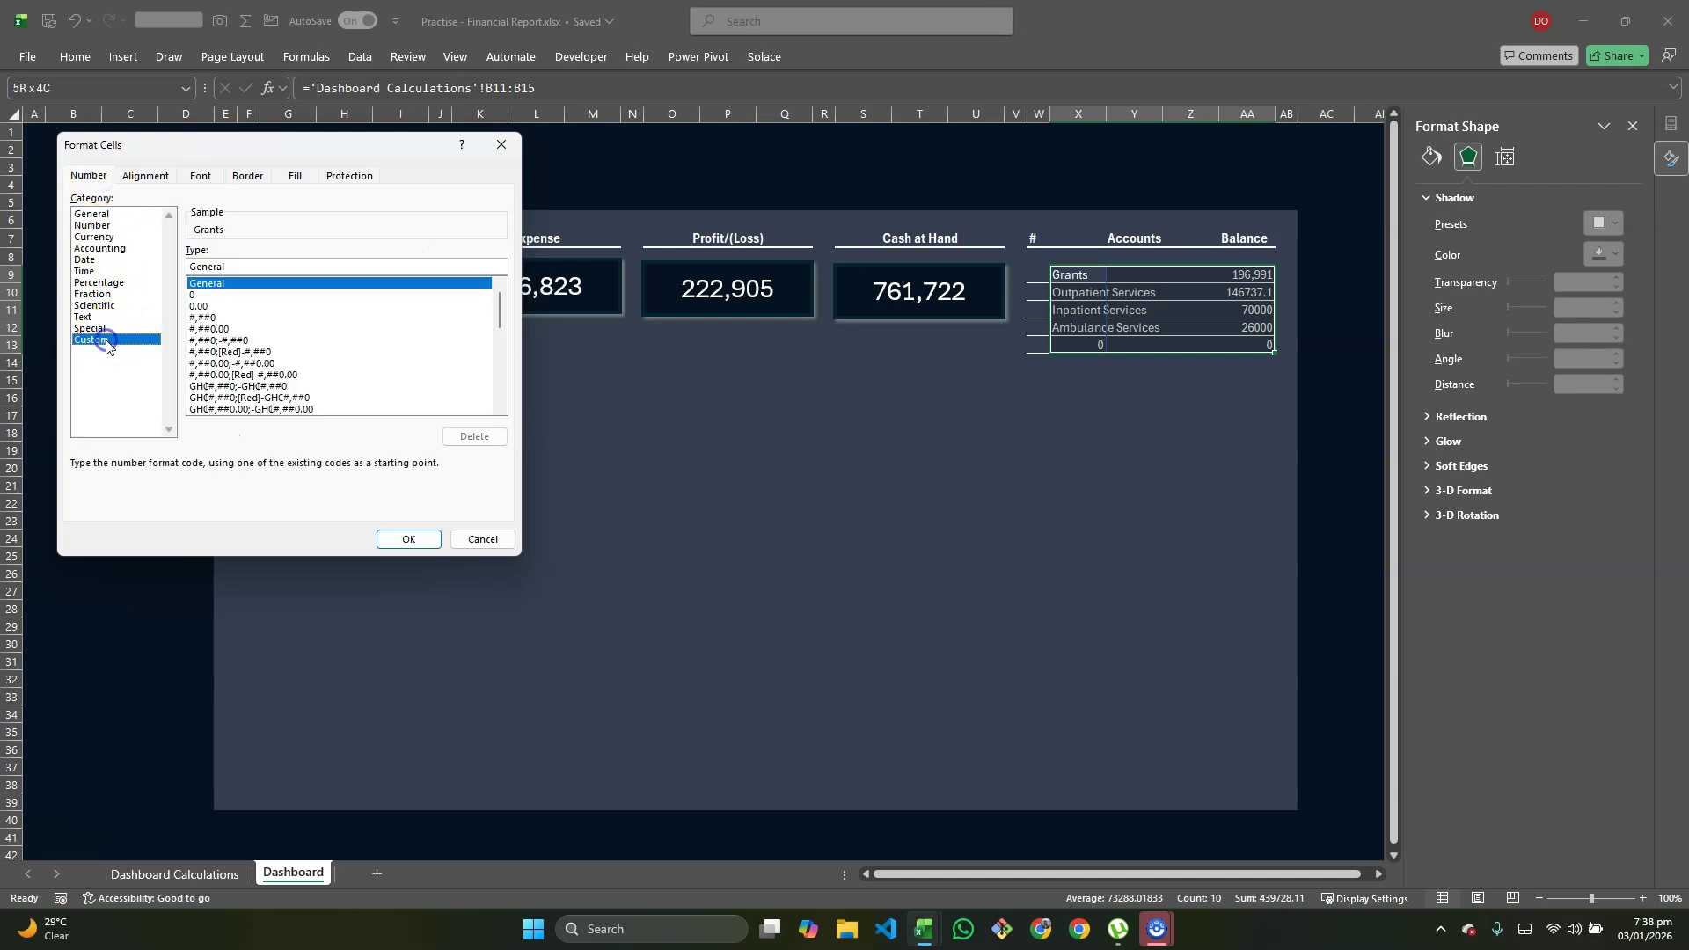
{"action": "left_click", "coordinate": [231, 342]}
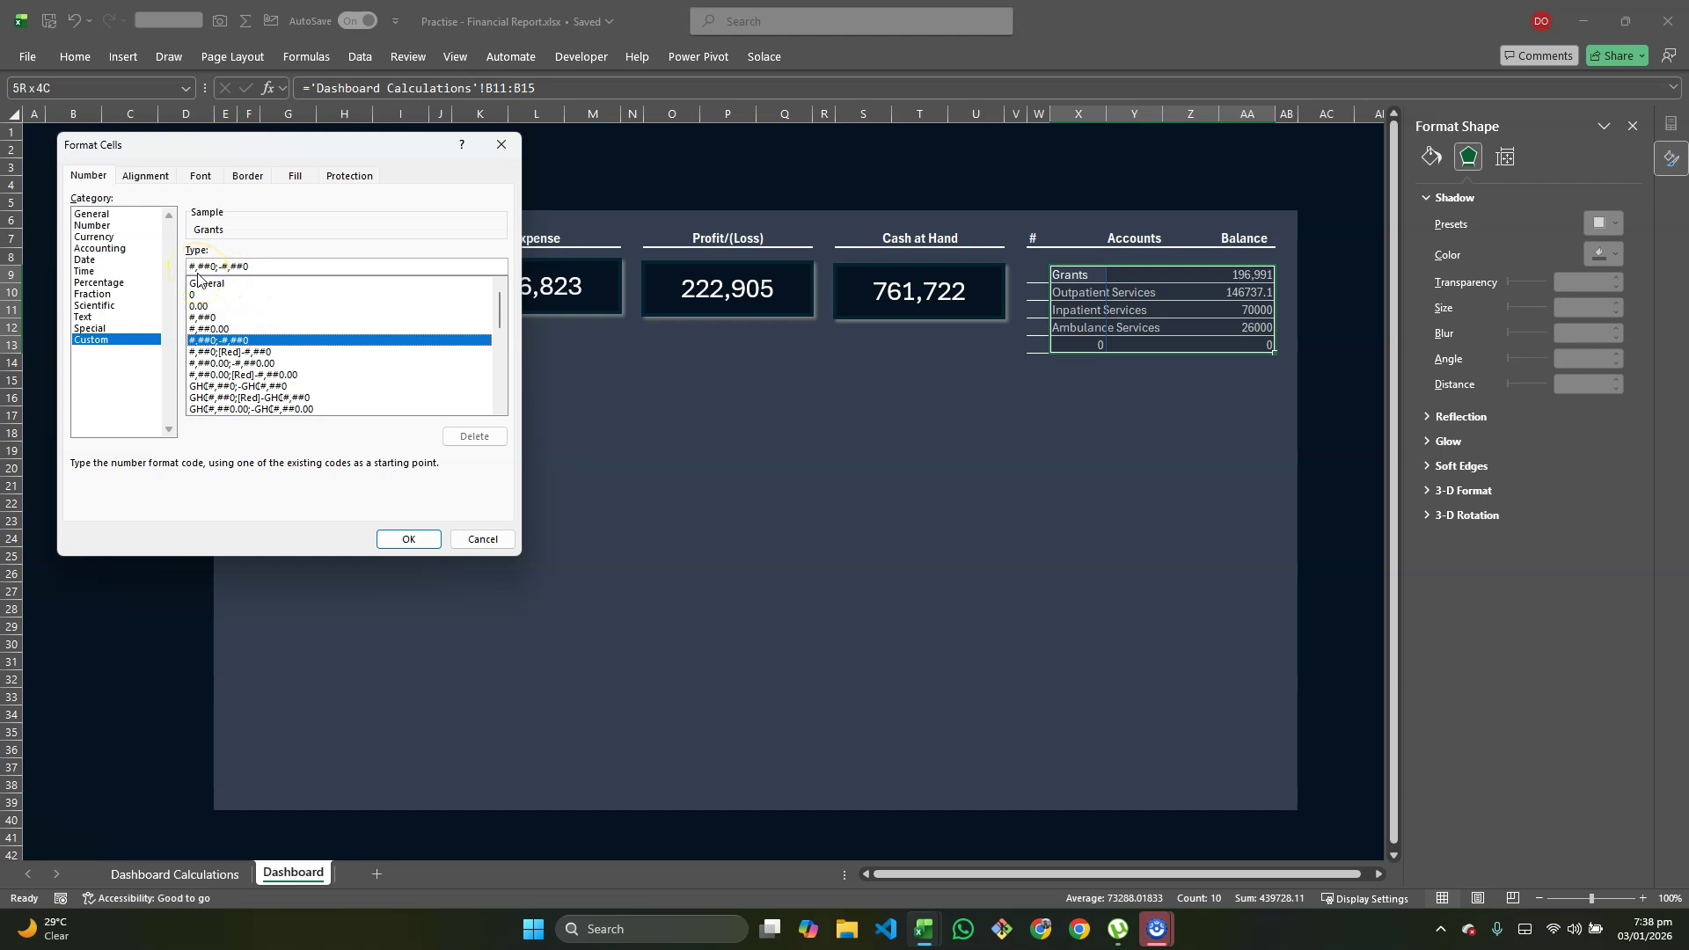
{"action": "left_click_drag", "start_coordinate": [262, 155], "coordinate": [870, 284]}
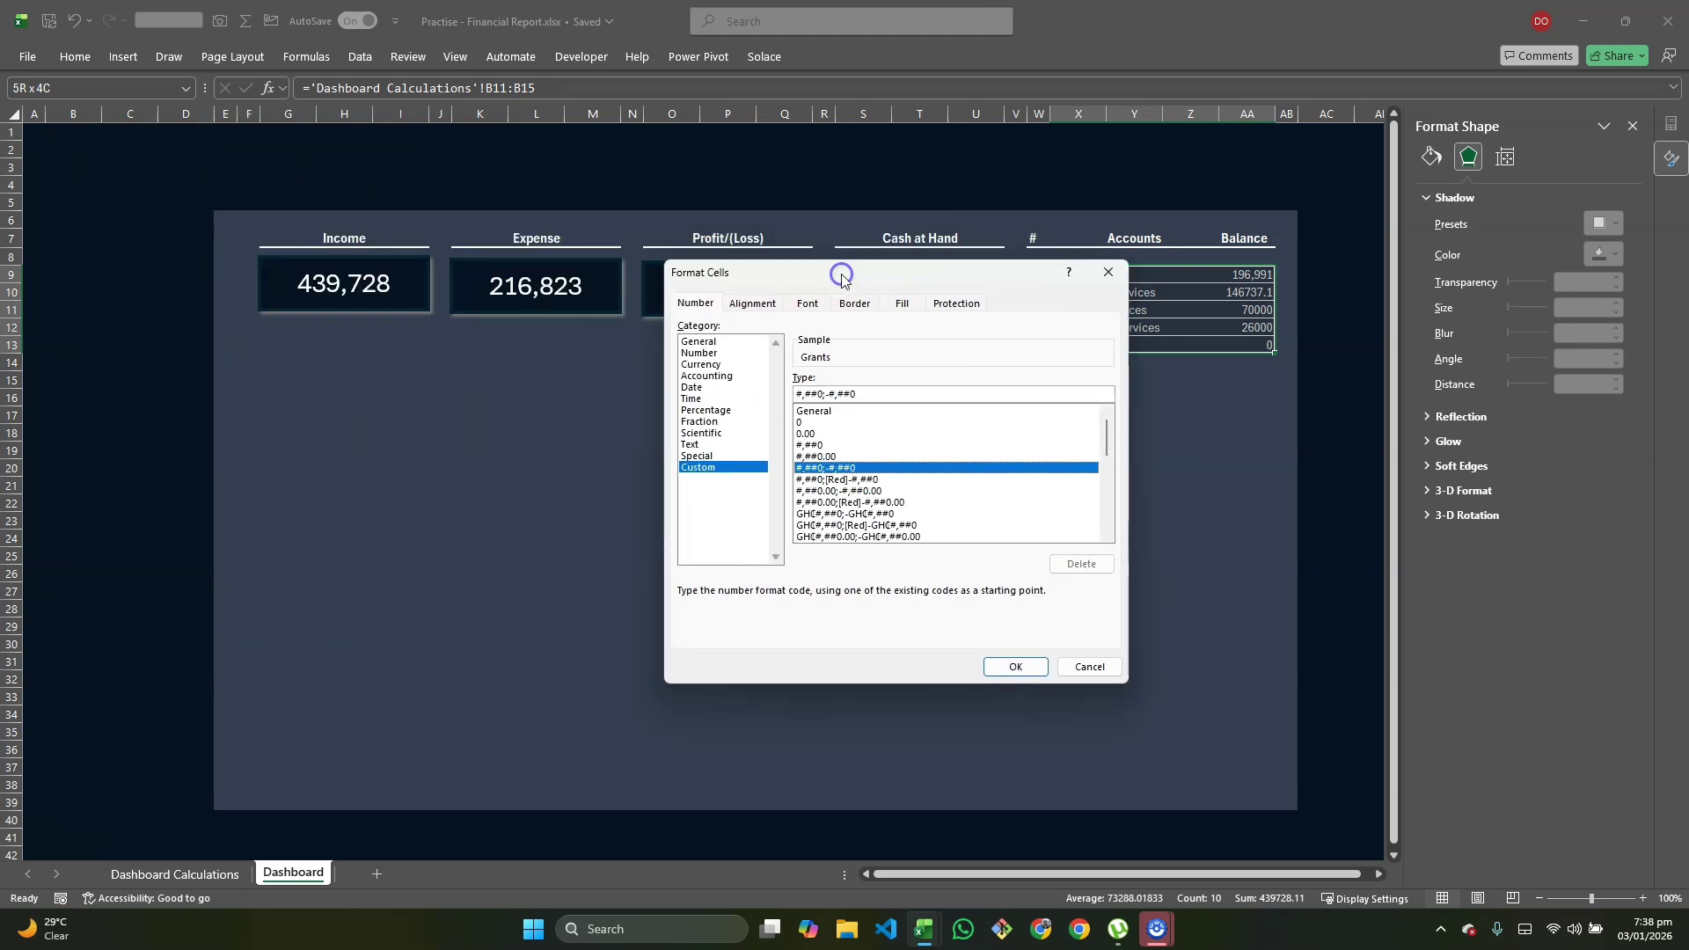
{"action": "left_click", "coordinate": [821, 398]}
{"action": "key", "text": "Delete"}
{"action": "left_click", "coordinate": [870, 395]}
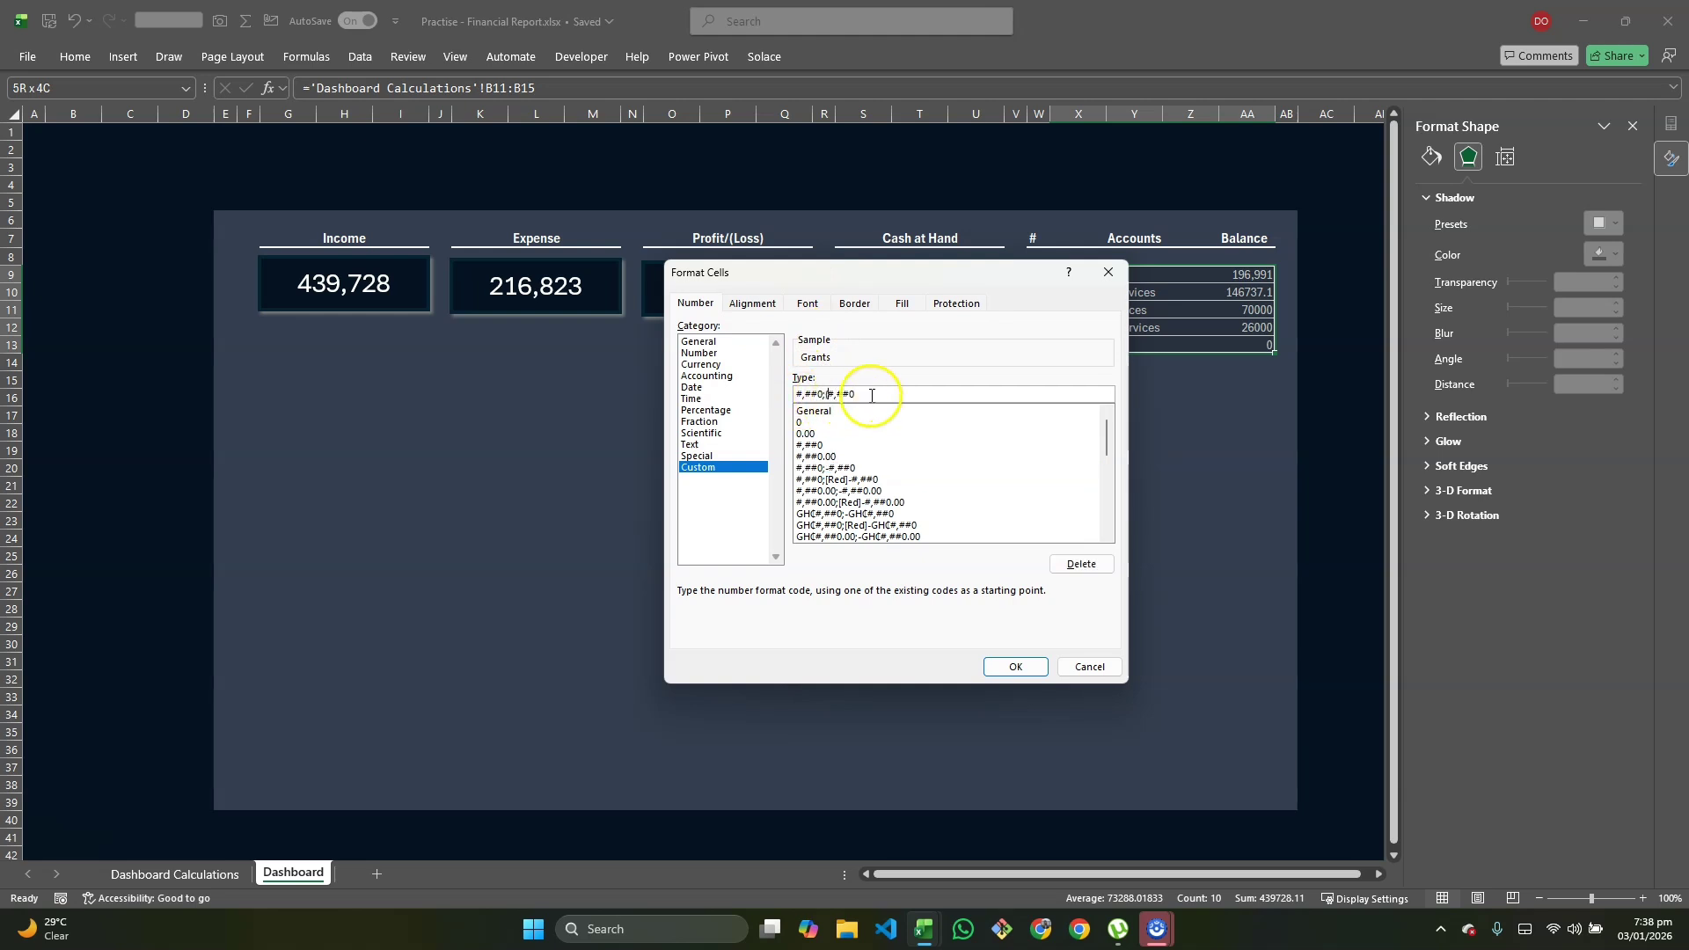
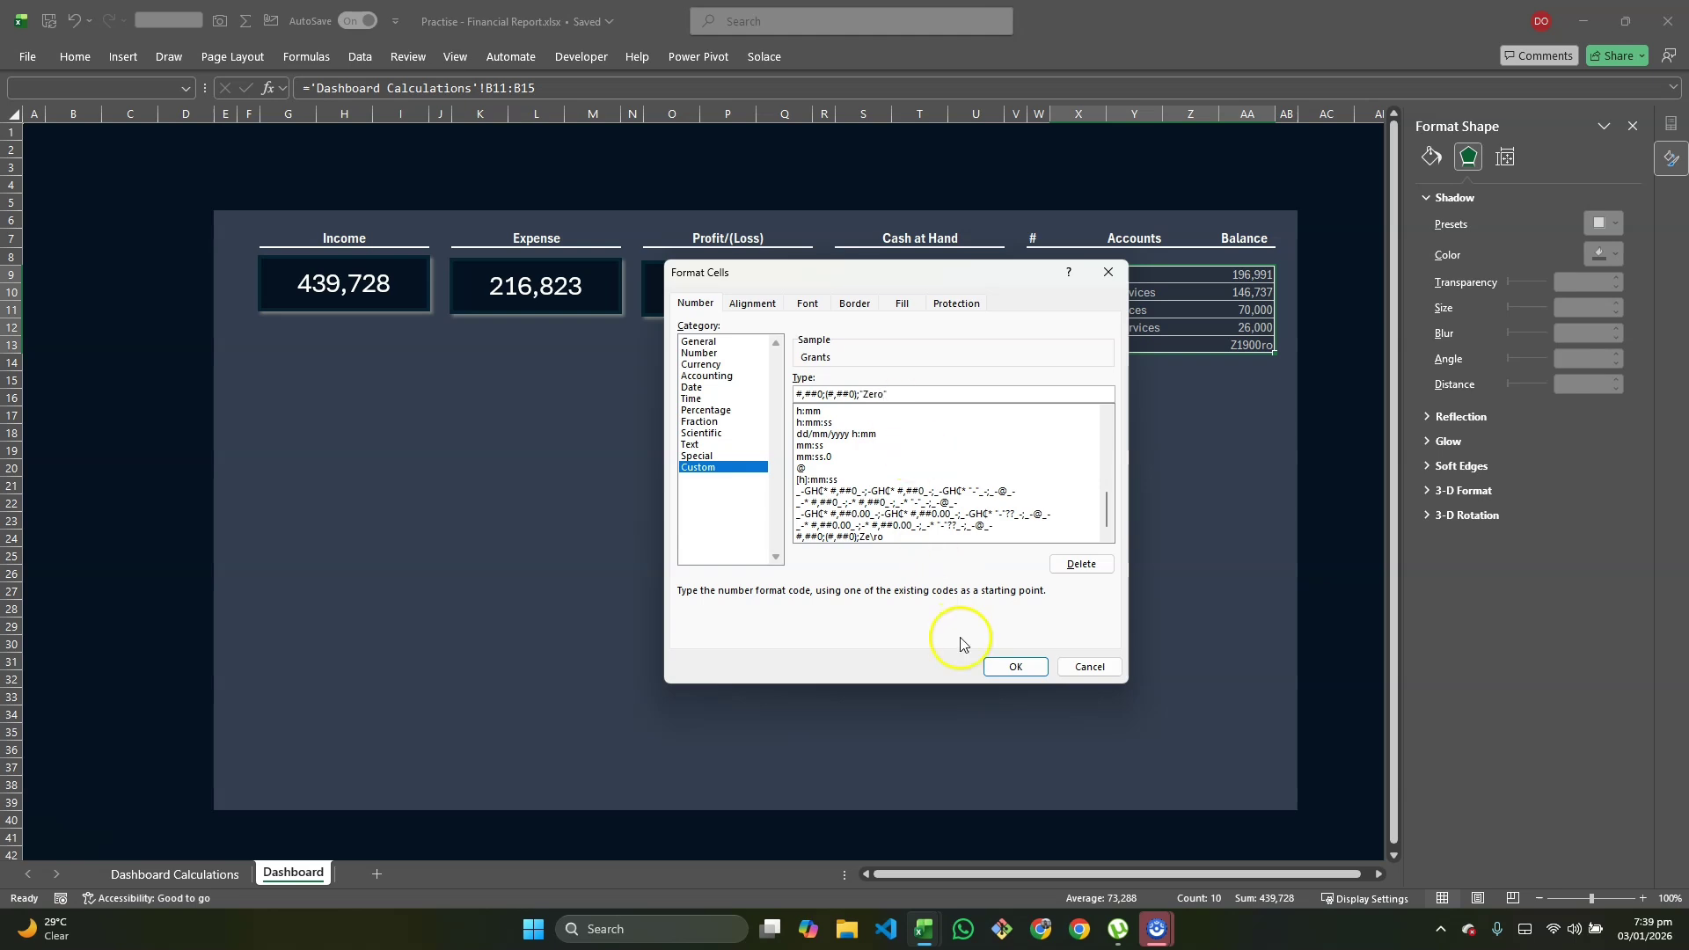
{"action": "left_click", "coordinate": [1017, 668]}
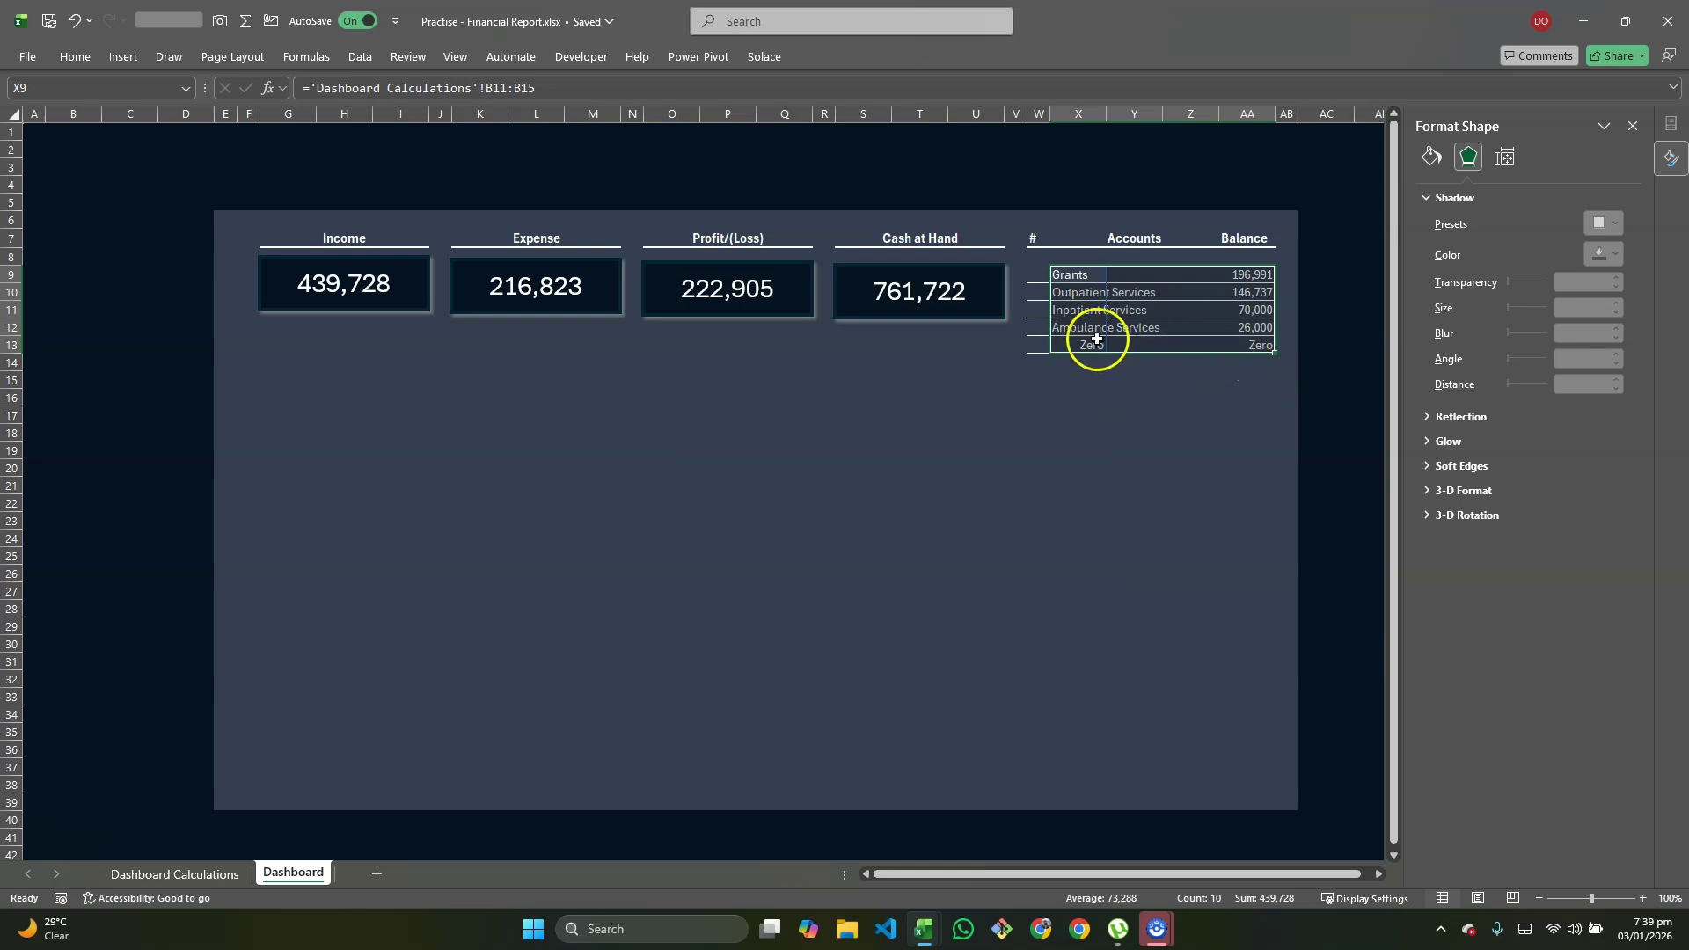
Step: Shorten the custom number format of X9:AA13 to #,##0;(#,##0); so zero values are hidden, and select W9
{"action": "key", "text": "ctrl+1"}
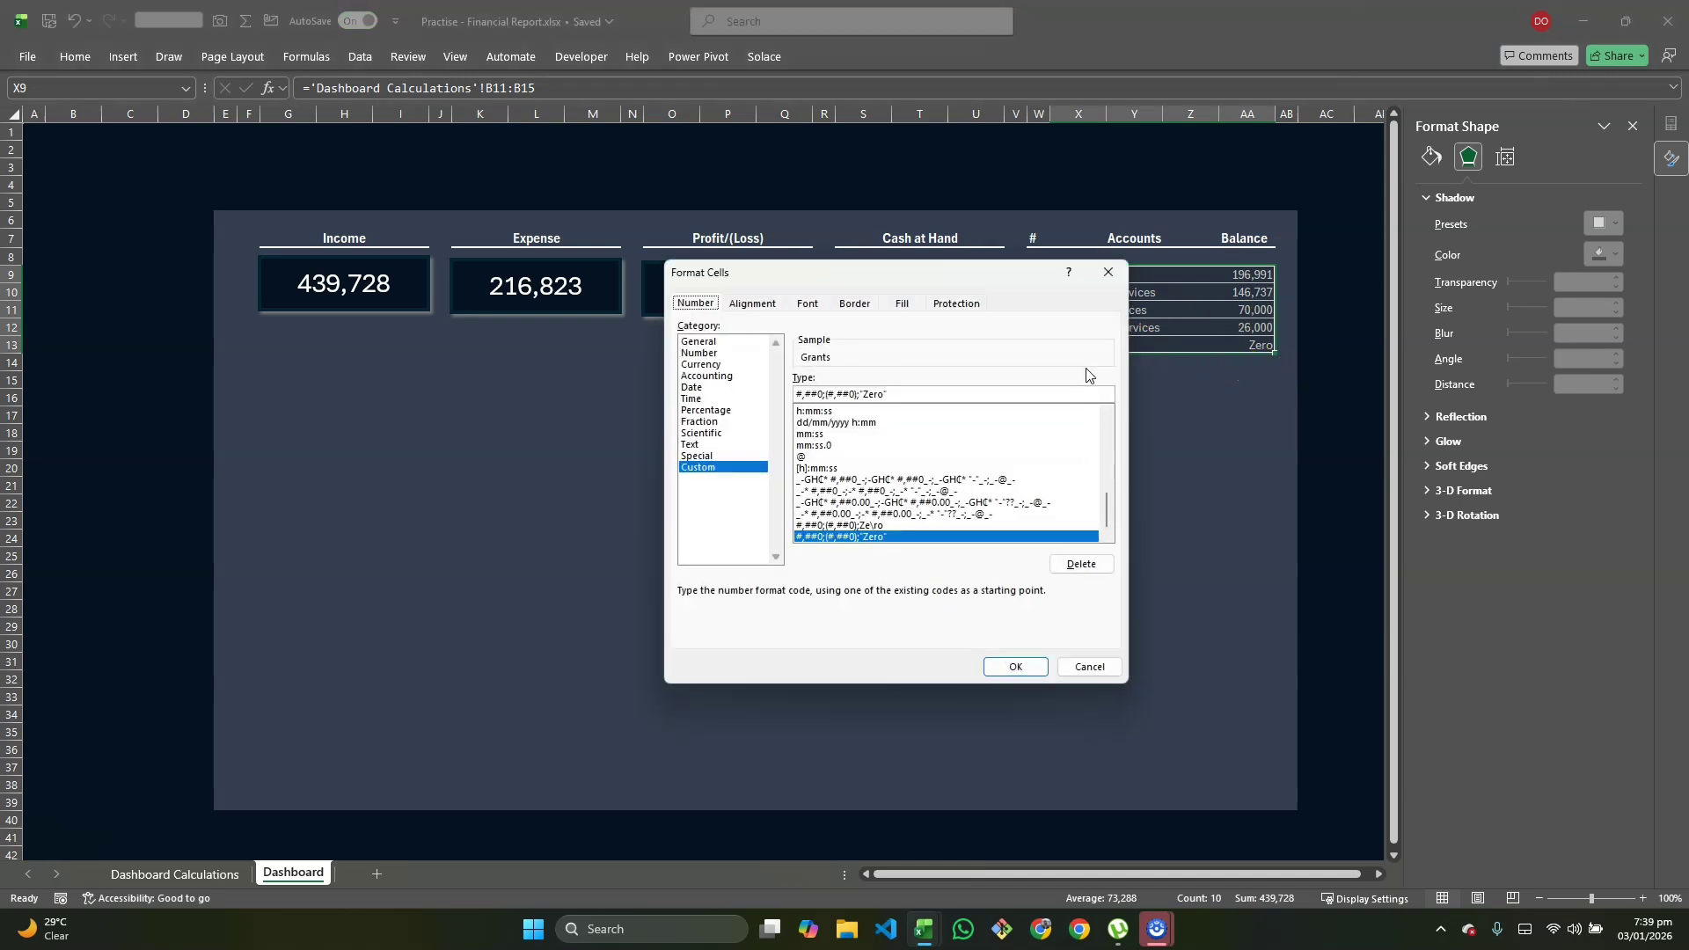
{"action": "left_click", "coordinate": [916, 400]}
{"action": "key", "text": "BackSpace"}
{"action": "key", "text": "BackSpace"}
{"action": "key", "text": "BackSpace"}
{"action": "key", "text": "BackSpace"}
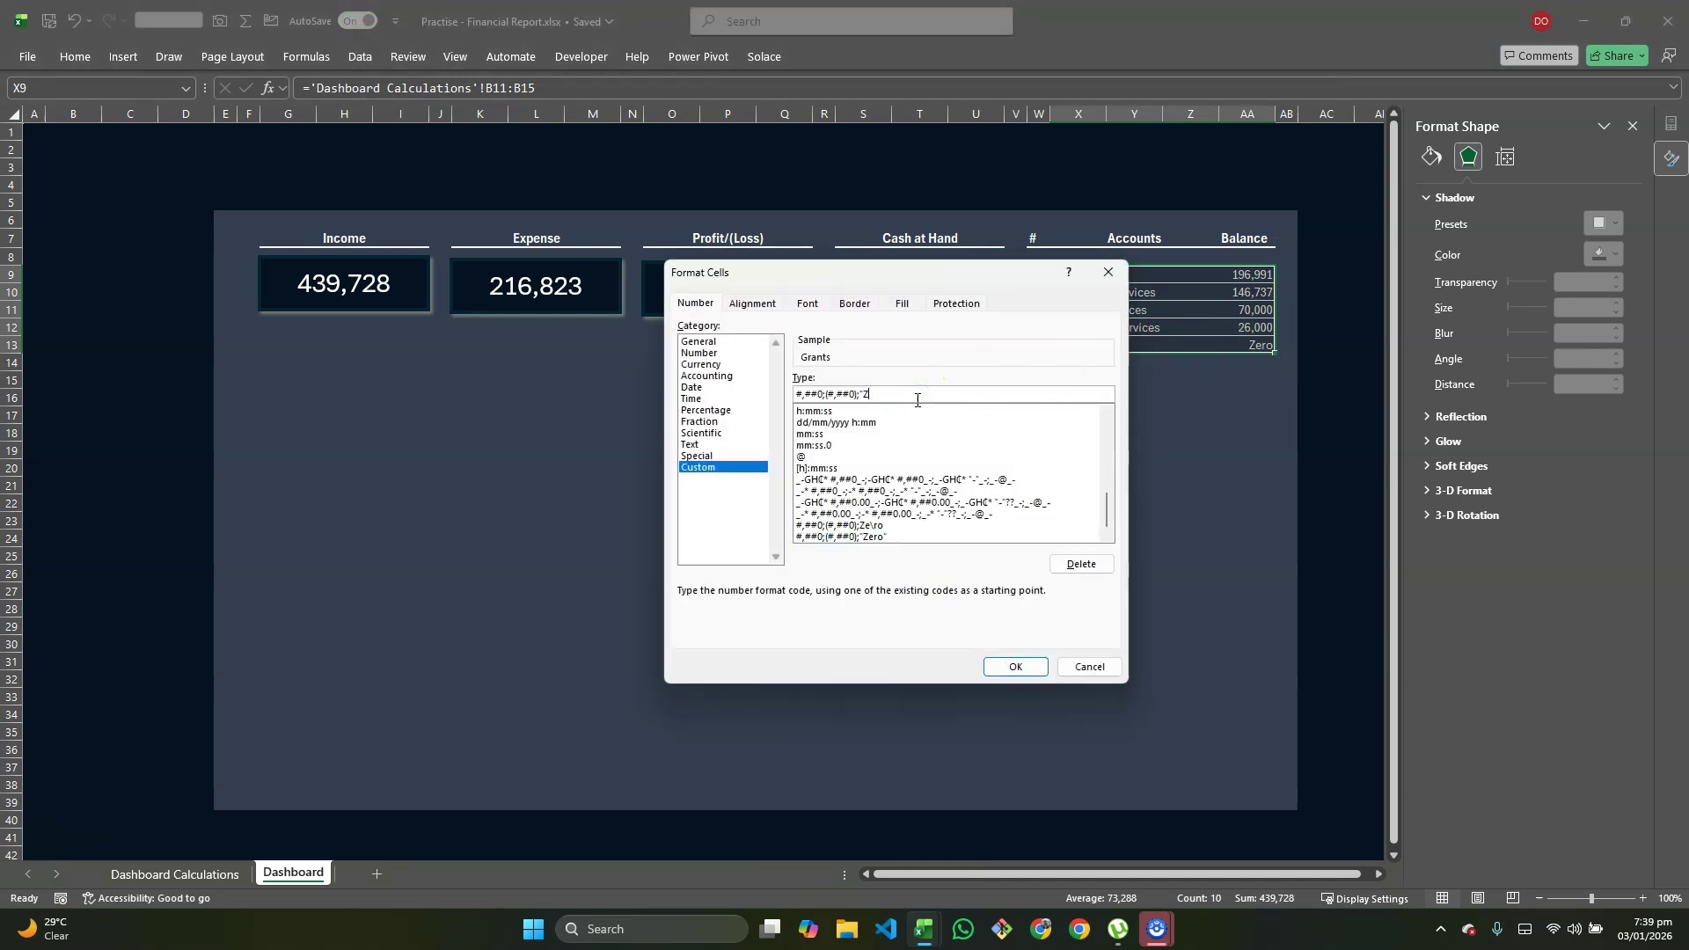
{"action": "left_click", "coordinate": [1007, 668]}
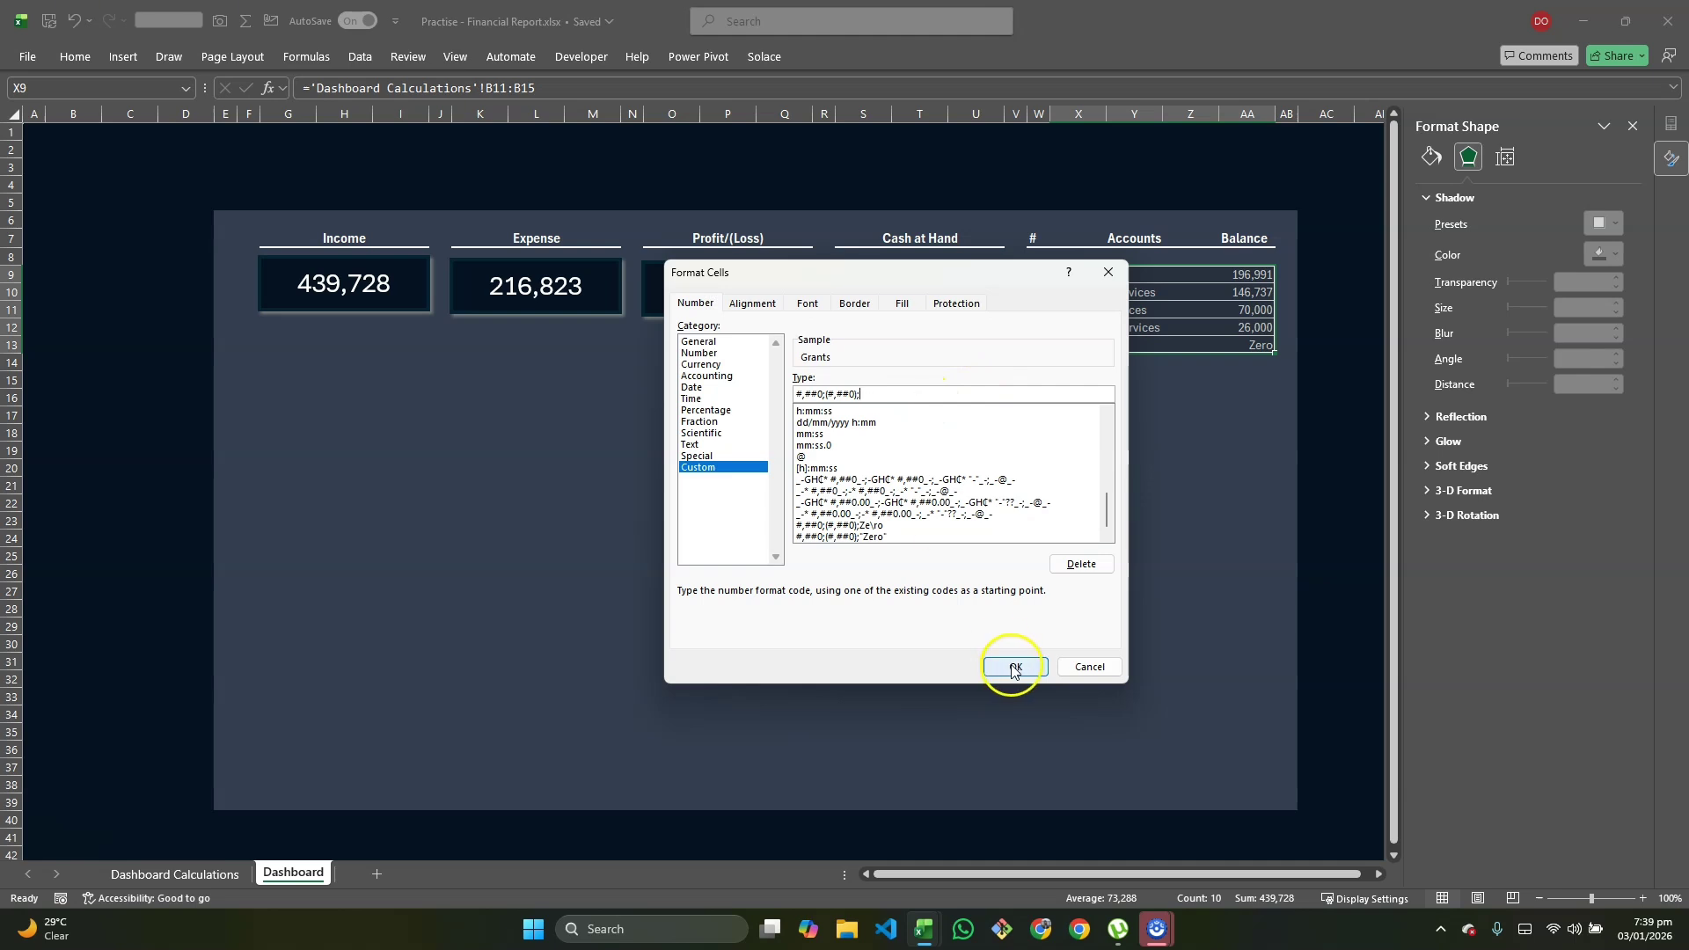
{"action": "left_click", "coordinate": [1013, 669]}
{"action": "left_click", "coordinate": [1169, 388]}
{"action": "left_click", "coordinate": [1038, 275]}
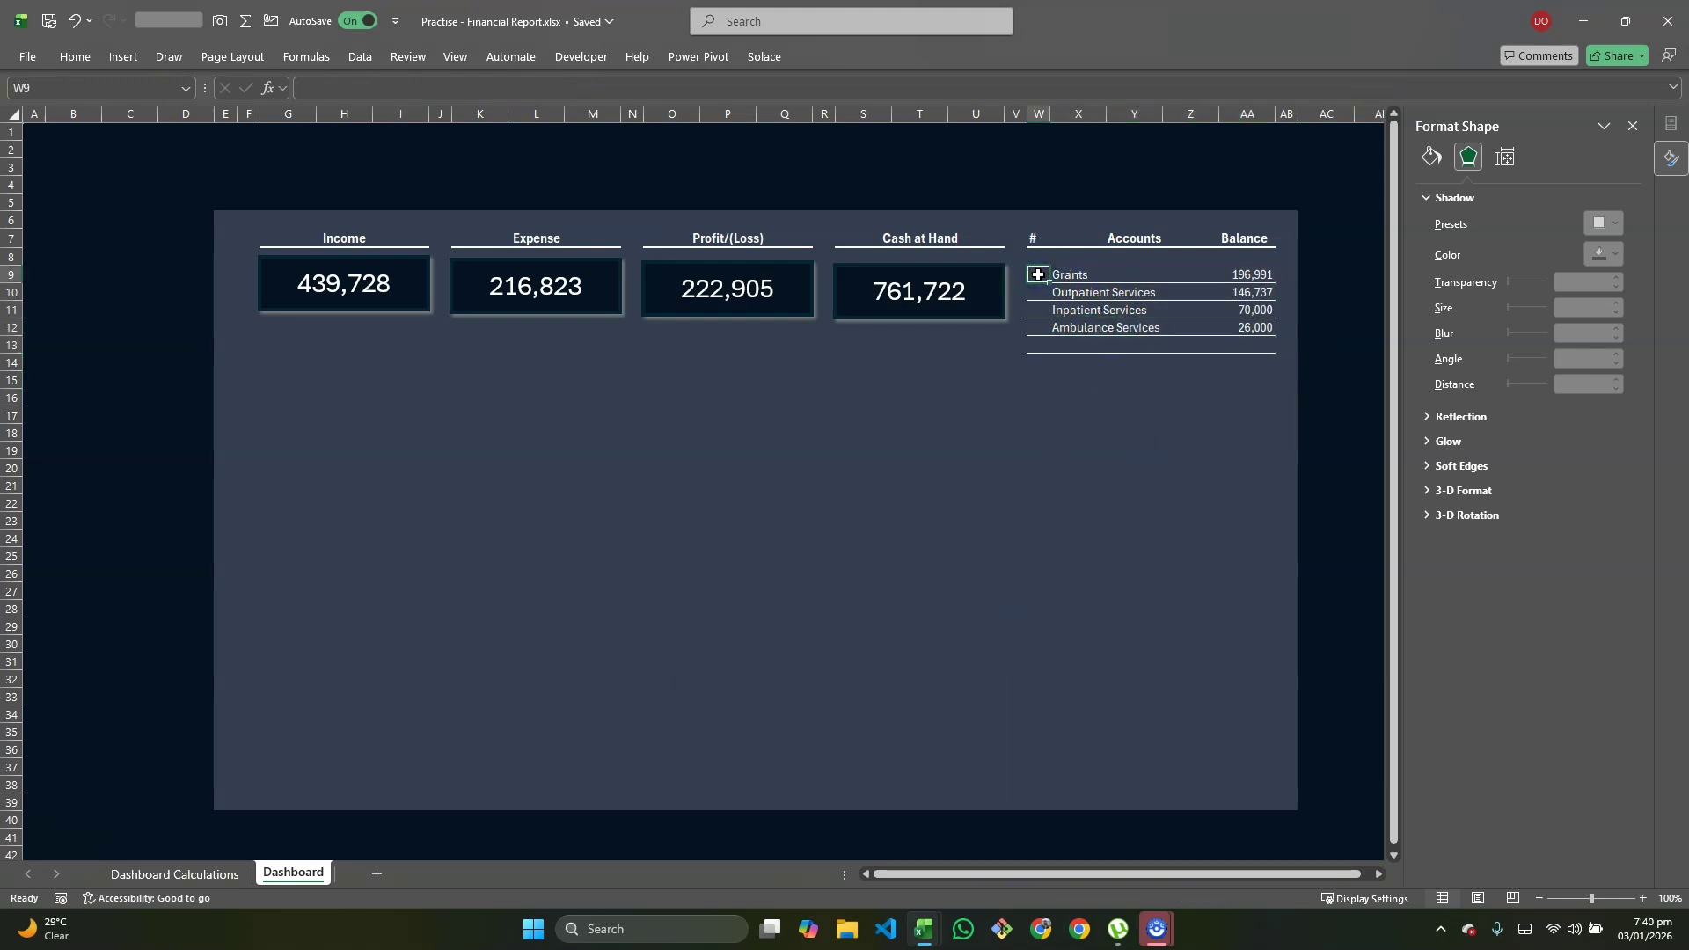
Step: Number the account rows 1 to 5 in W9:W13, with 1 in W9 and =W9+1 filled down from W10
{"action": "key", "text": "Down"}
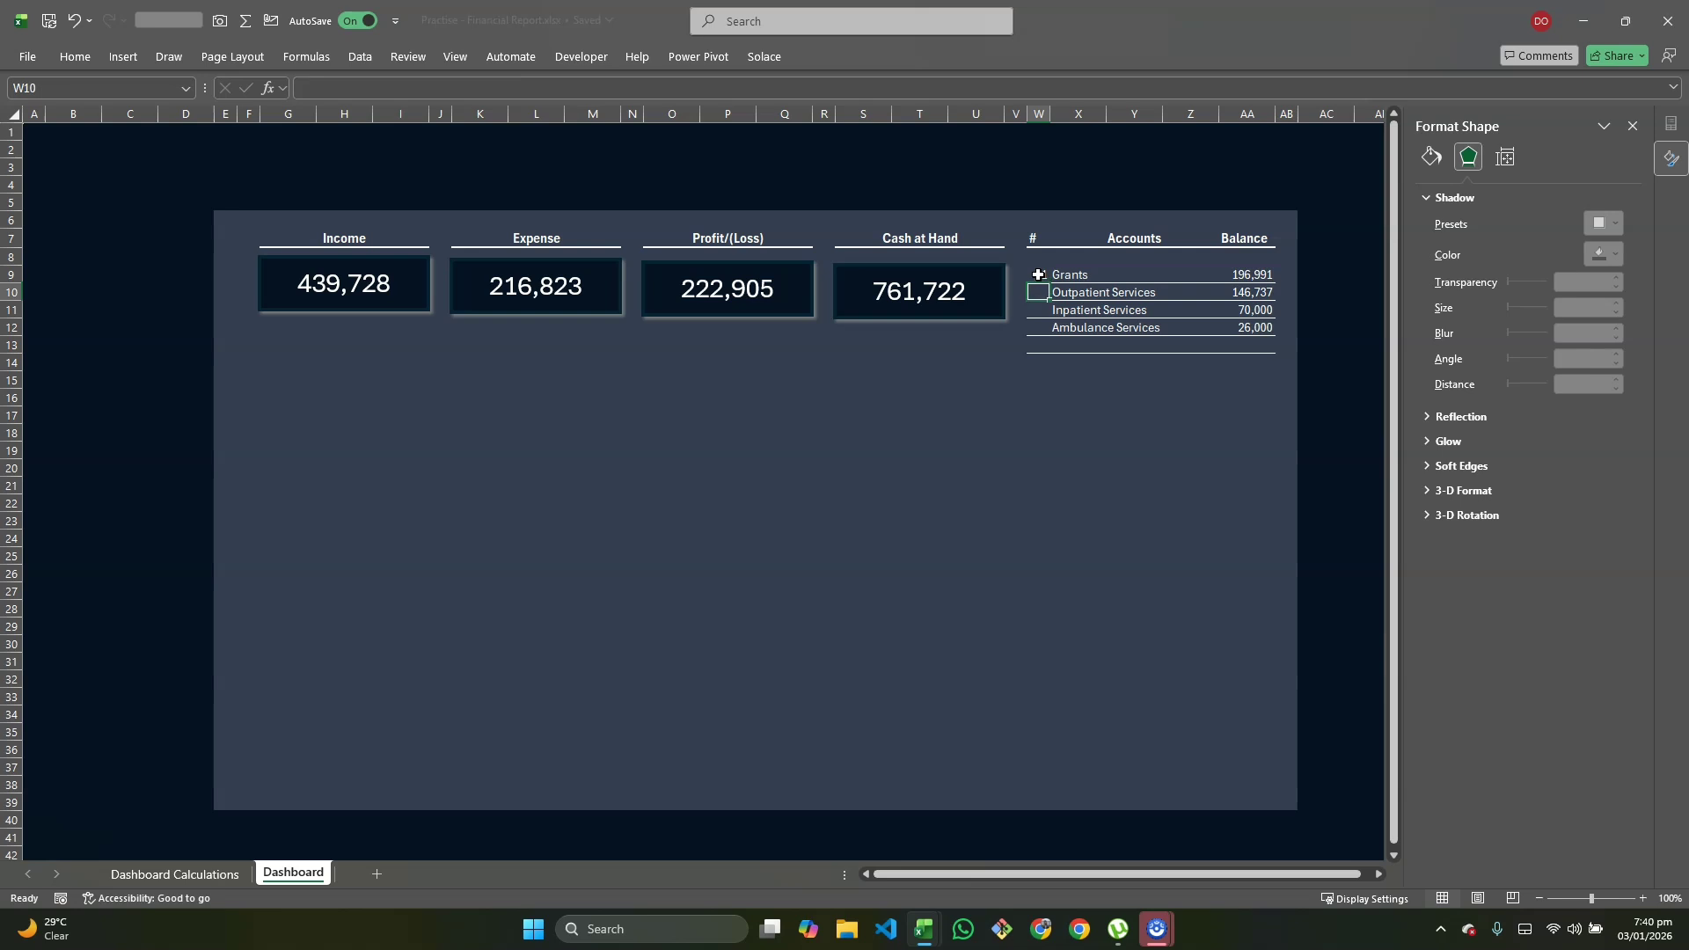
{"action": "type", "text": "="}
{"action": "left_click", "coordinate": [1038, 275]}
{"action": "type", "text": "+"}
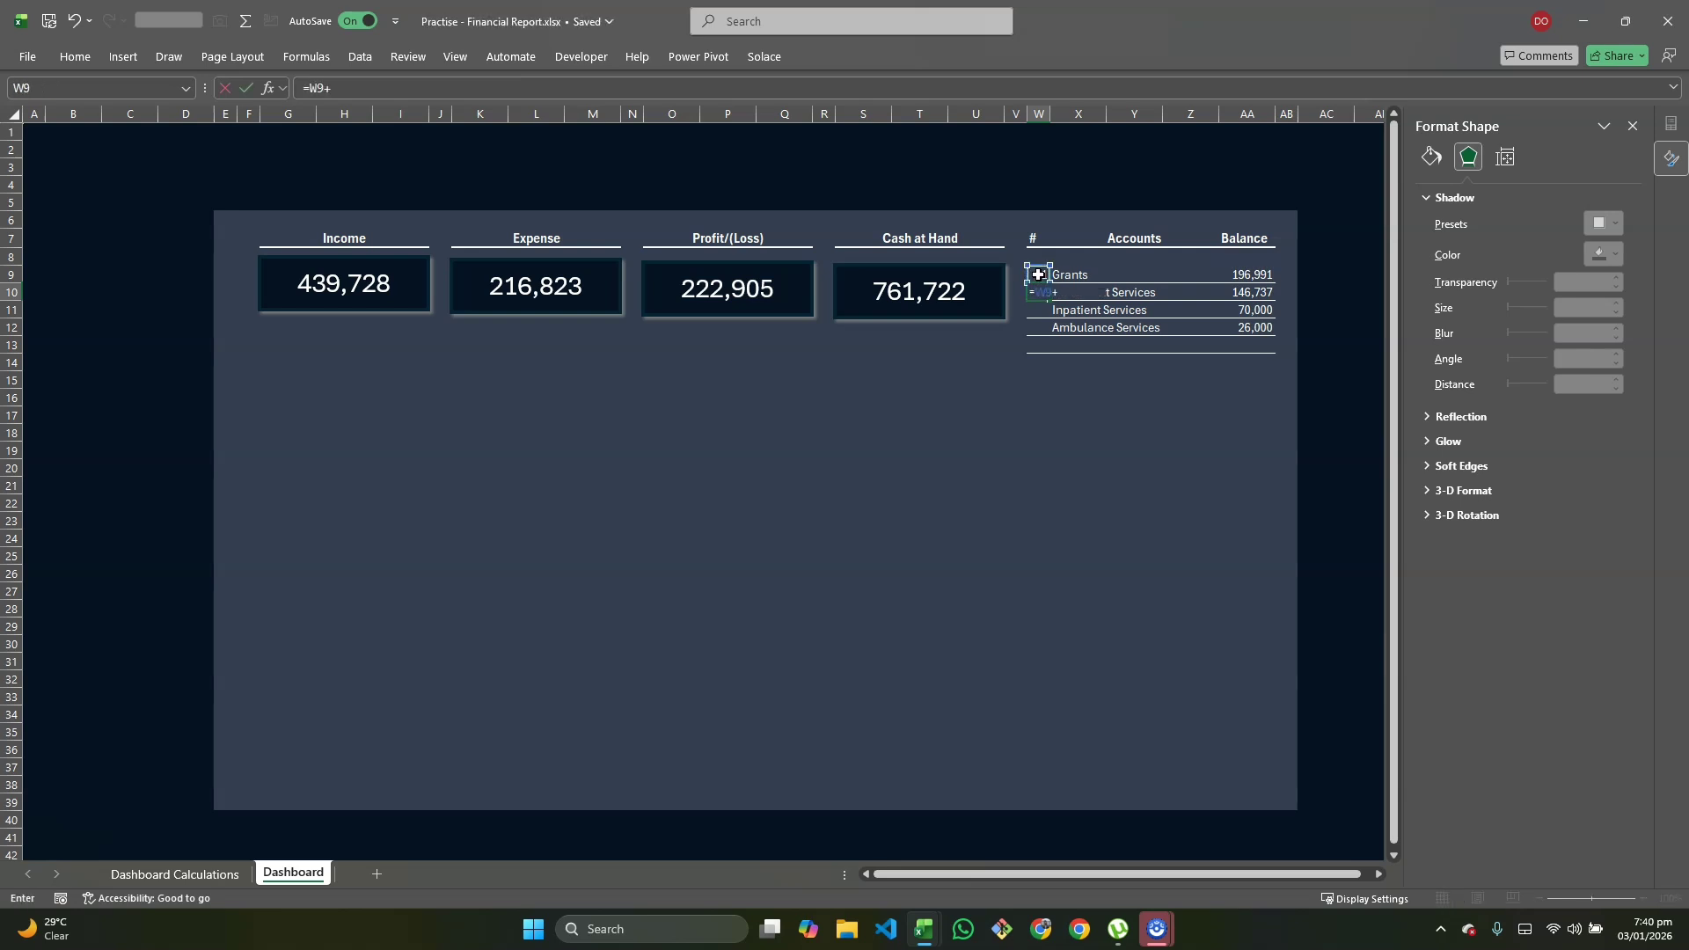
{"action": "type", "text": "1"}
{"action": "key", "text": "Return"}
{"action": "left_click", "coordinate": [1044, 287]}
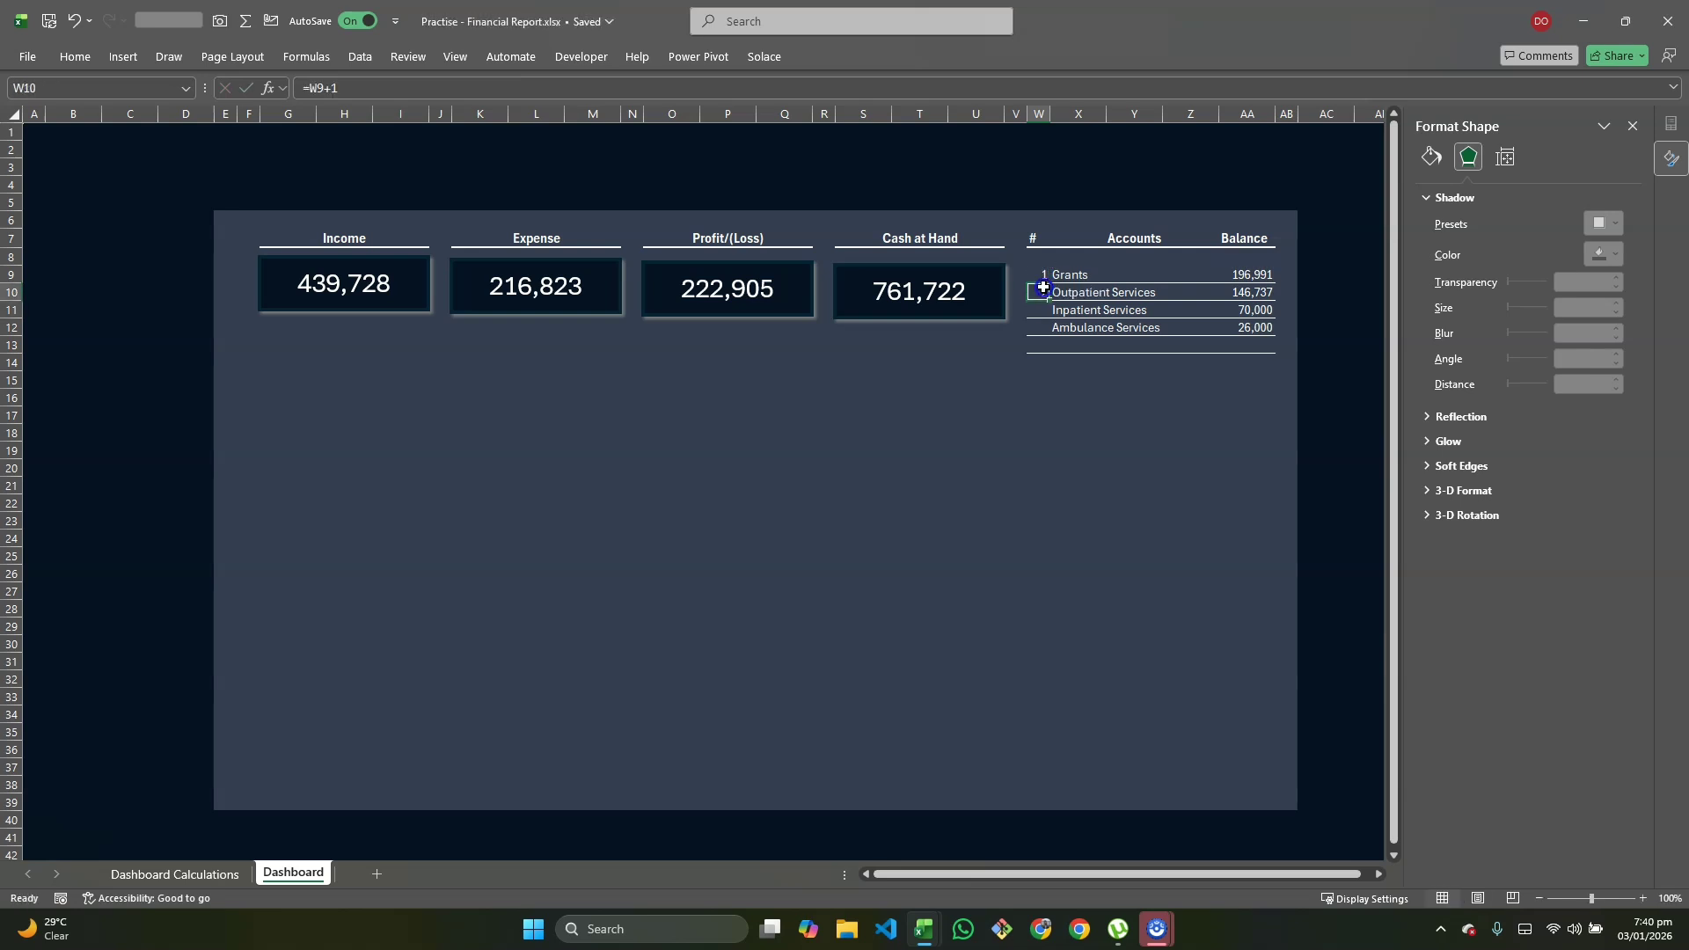
{"action": "left_click_drag", "start_coordinate": [1043, 288], "coordinate": [1038, 328]}
{"action": "key", "text": "ctrl+d"}
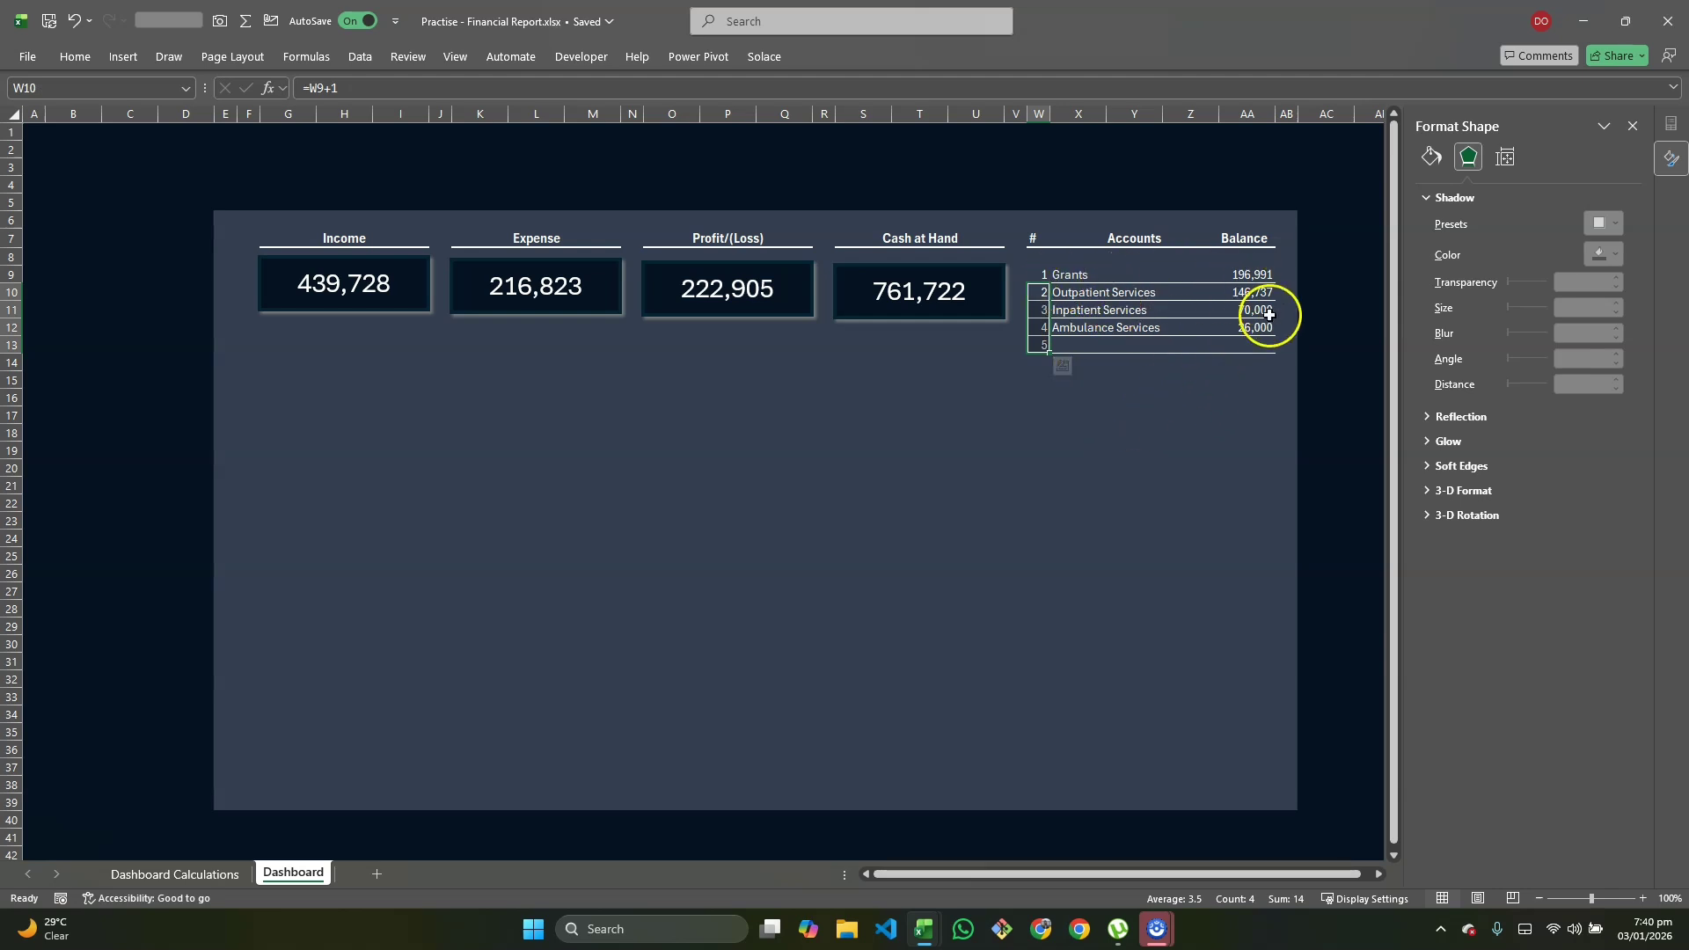
{"action": "left_click", "coordinate": [1037, 270]}
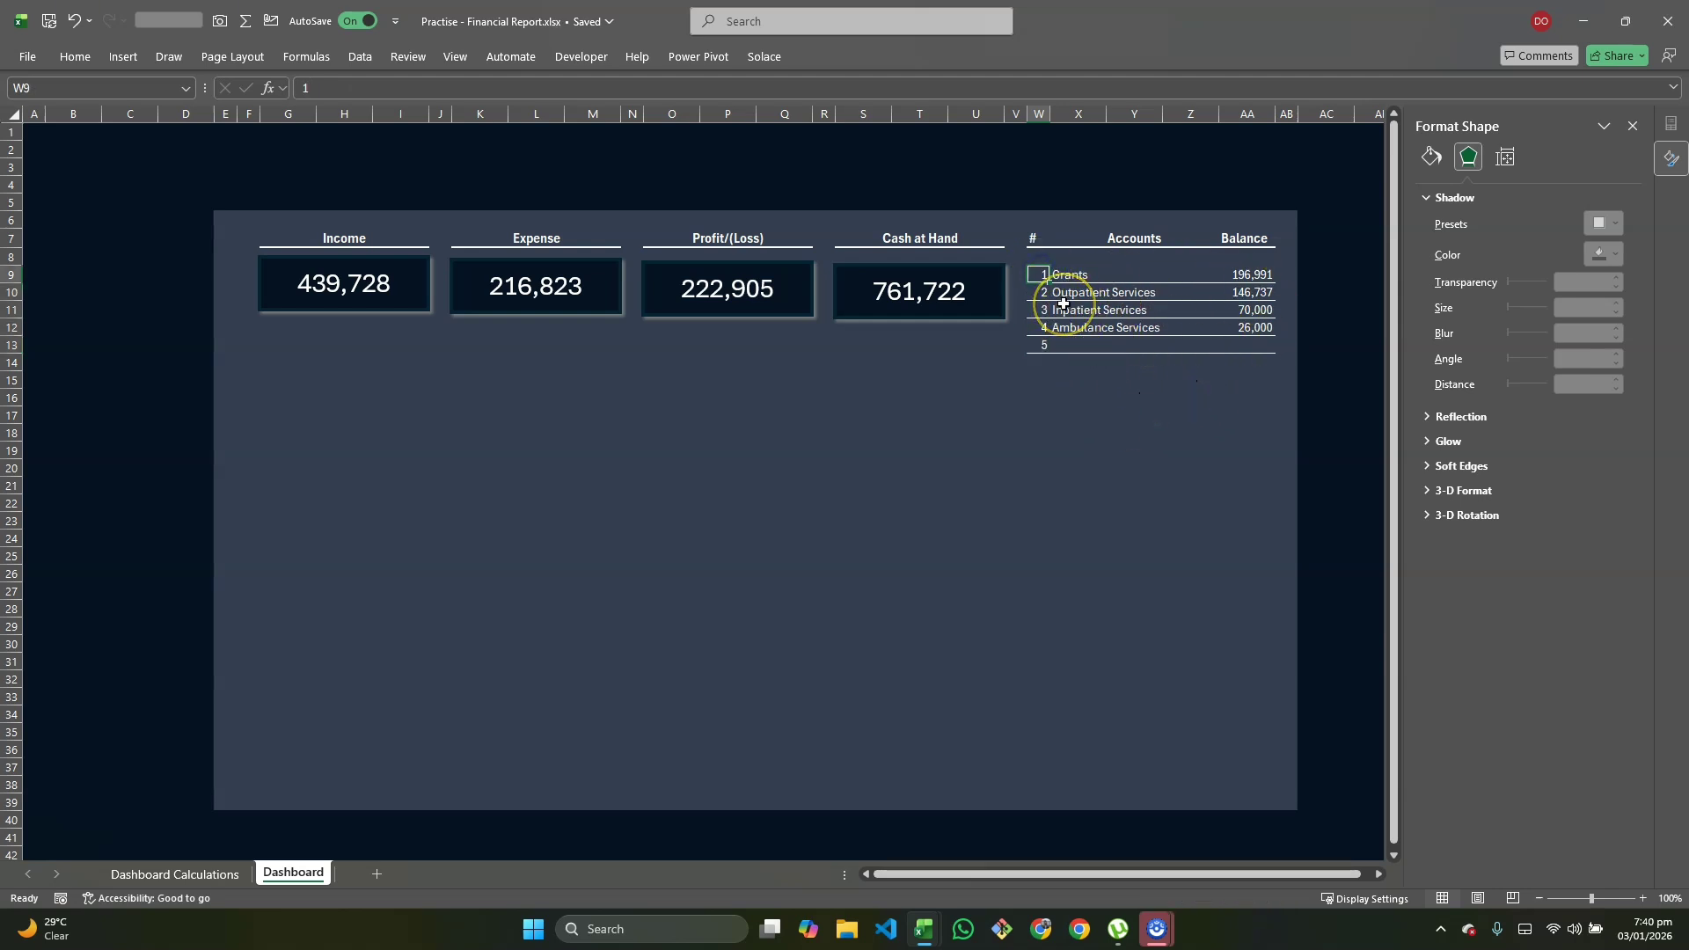
Step: Replace the account names formula in X9 with ='Dashboard Calculations'!I11:I16, taken from the Name - Details list
{"action": "left_click", "coordinate": [188, 872]}
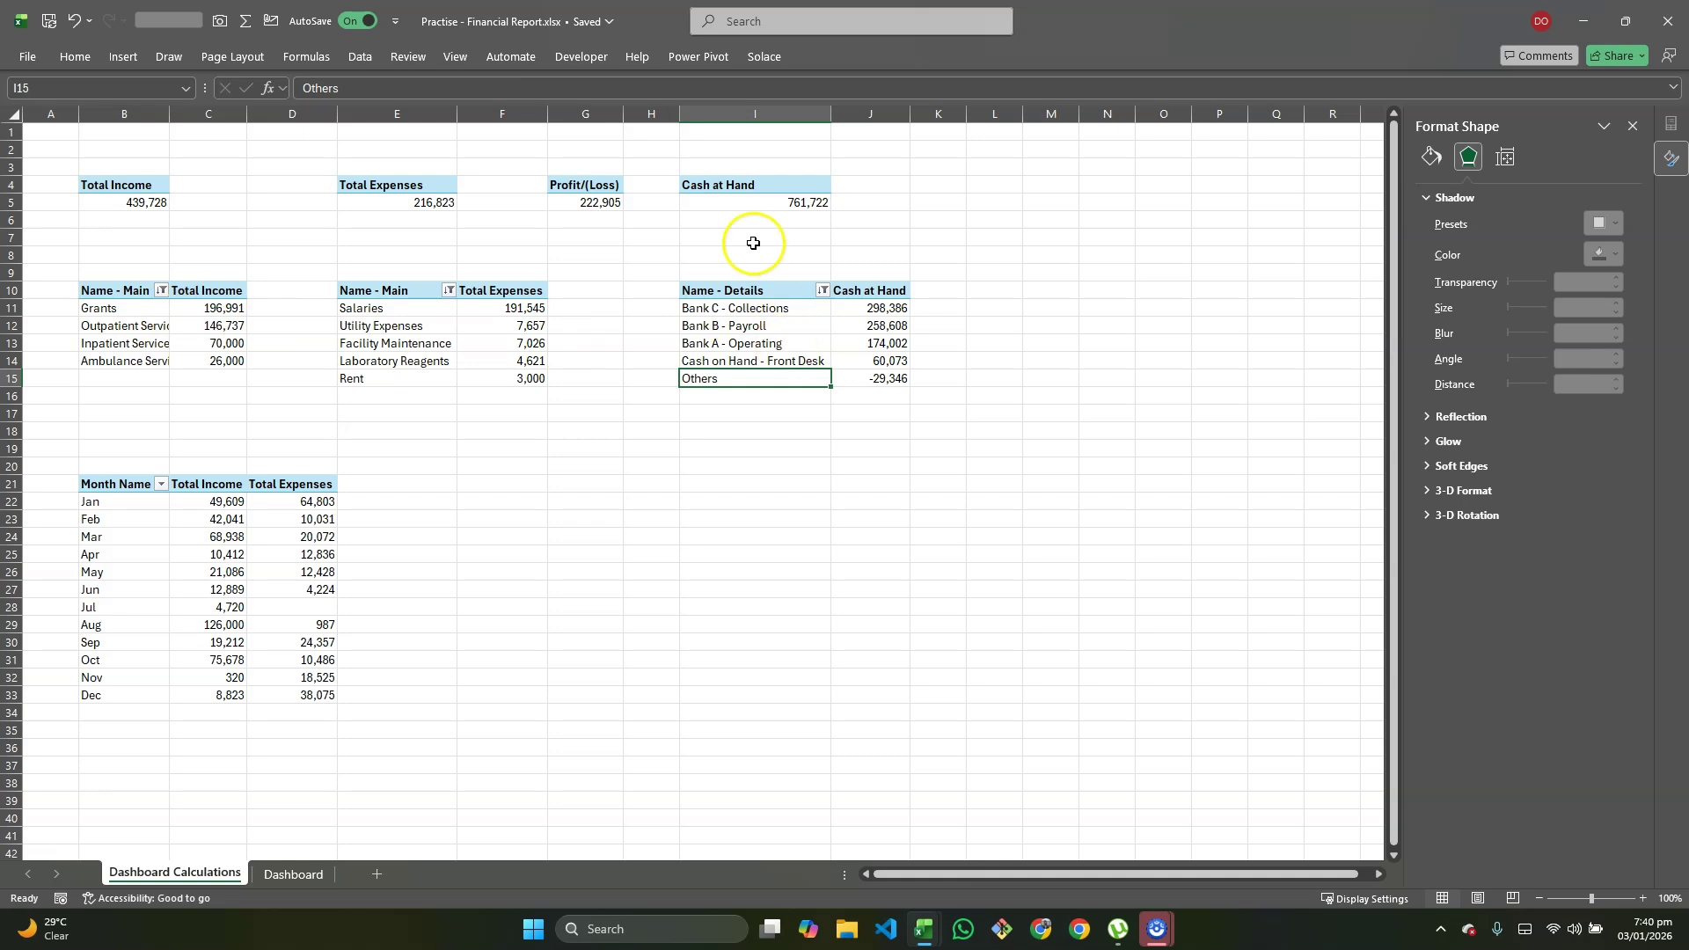
{"action": "left_click", "coordinate": [275, 874]}
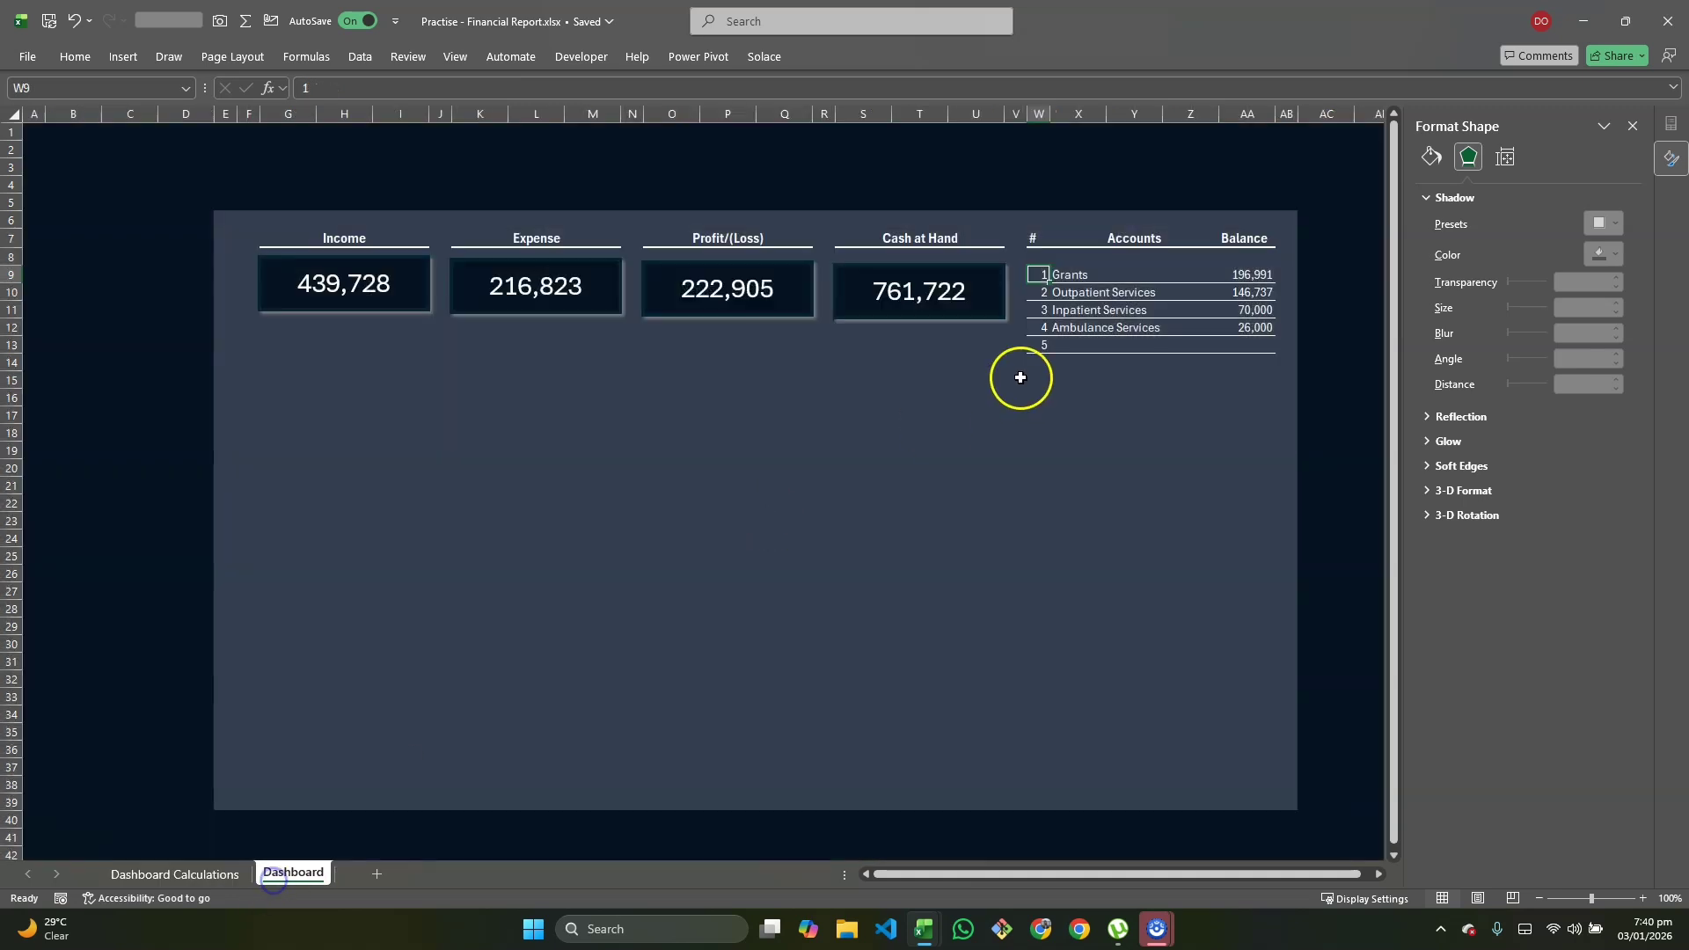
{"action": "double_click", "coordinate": [1098, 273]}
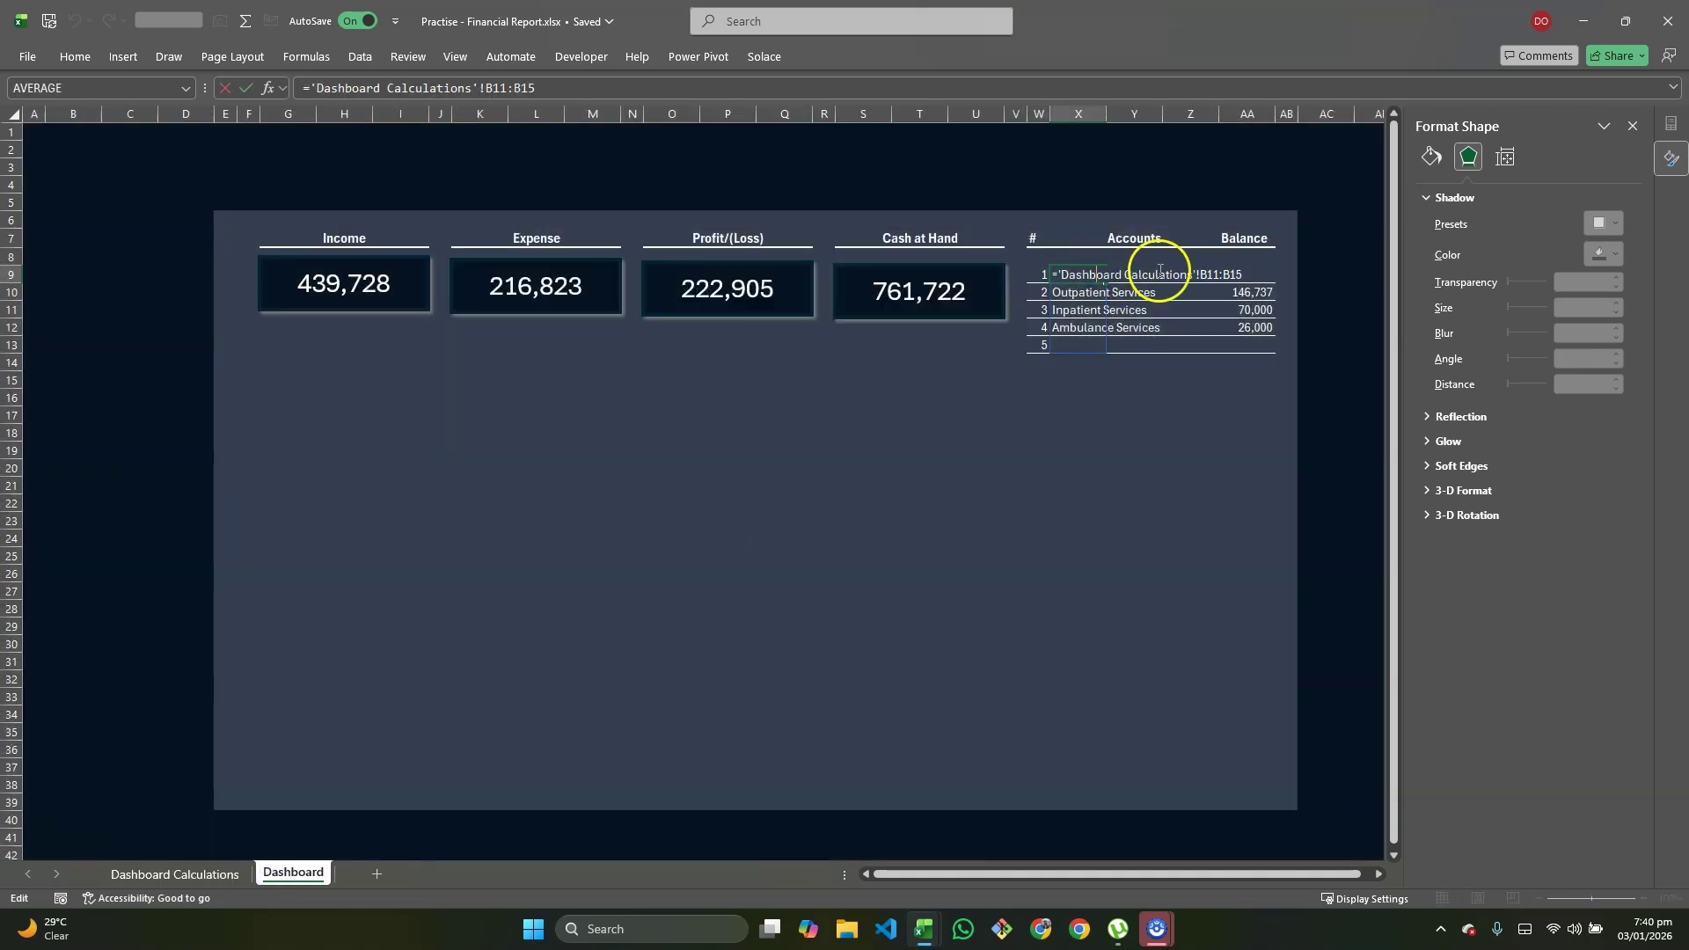
{"action": "key", "text": "ctrl+a"}
{"action": "key", "text": "BackSpace"}
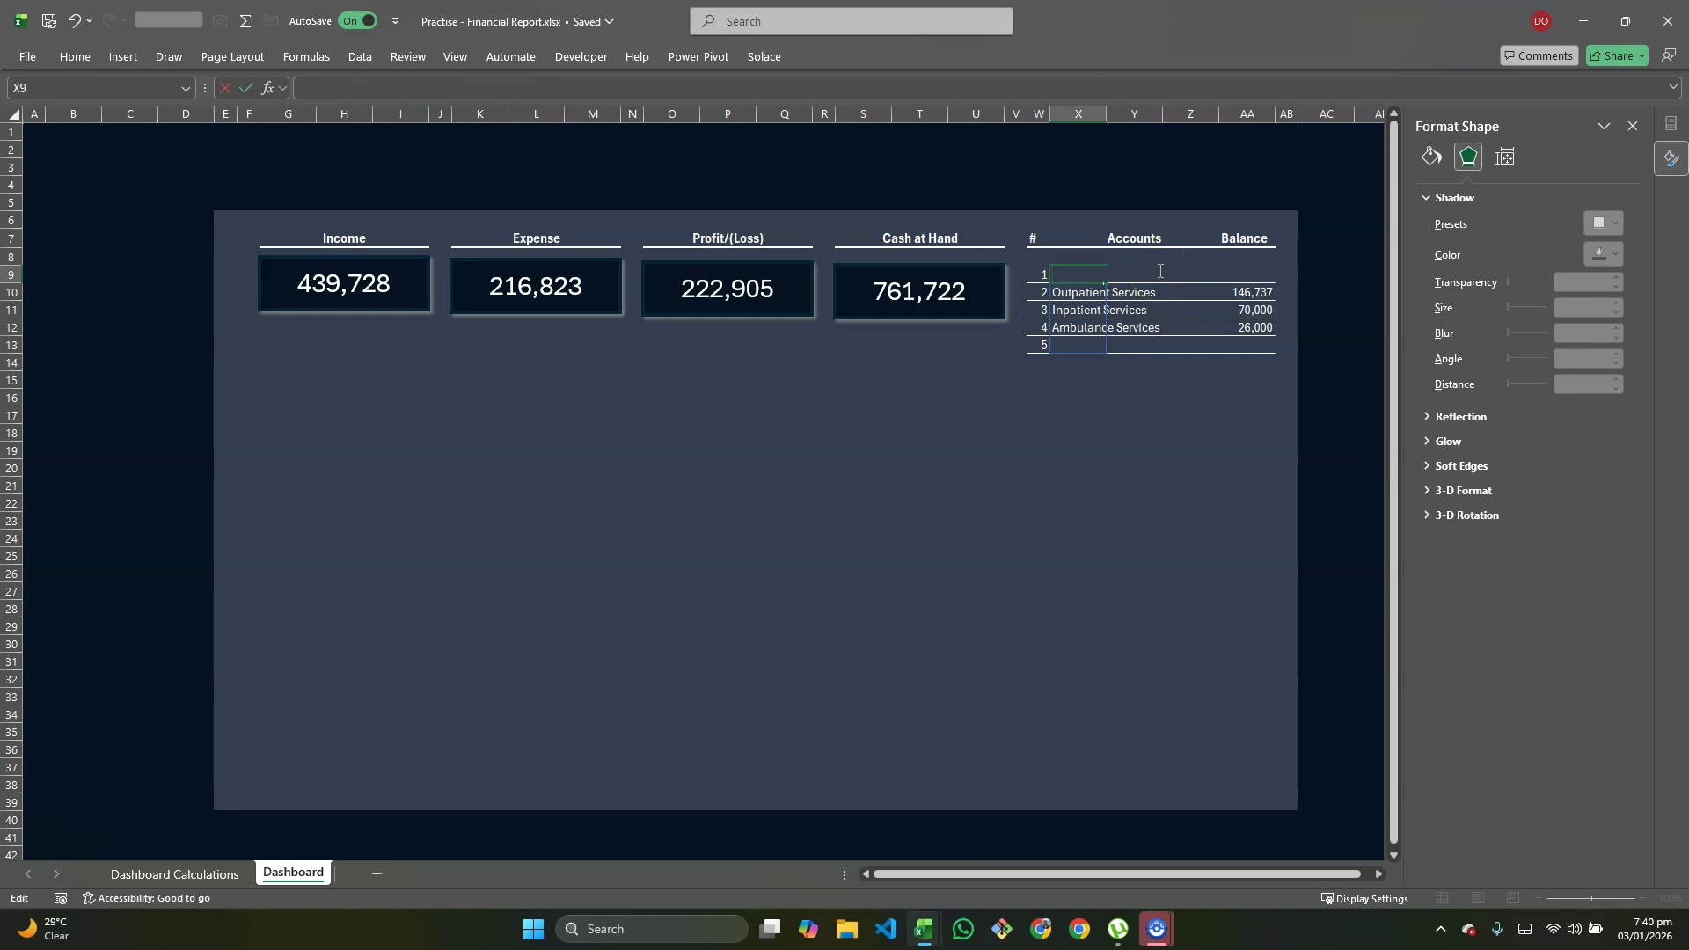
{"action": "type", "text": "="}
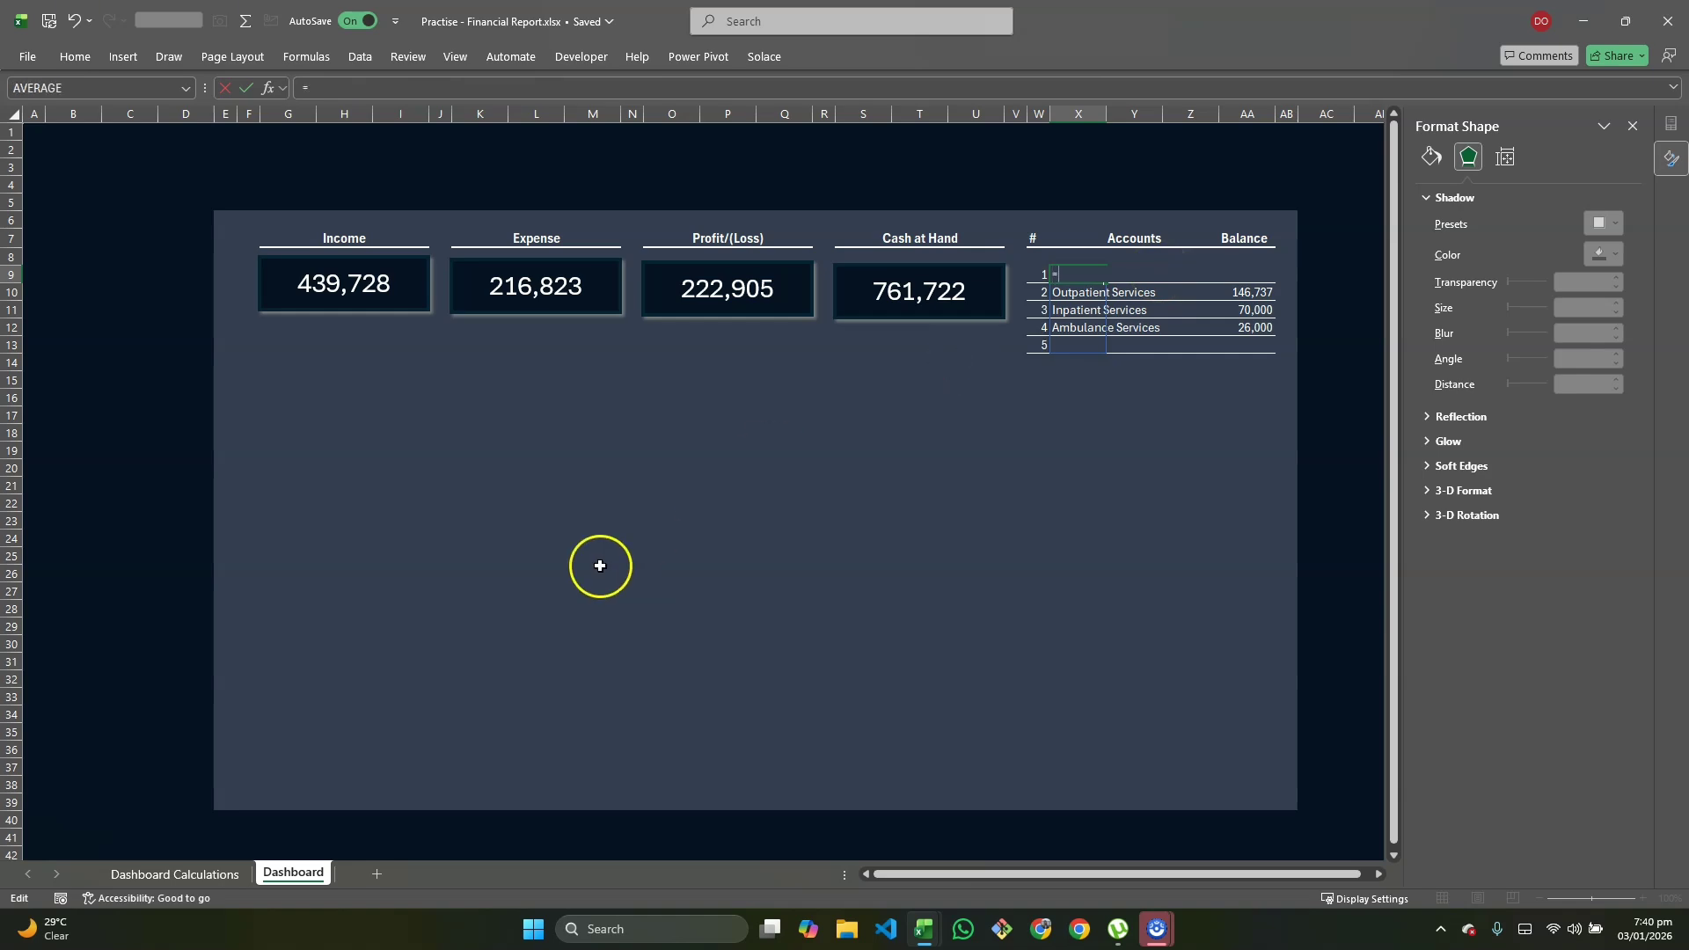
{"action": "left_click", "coordinate": [177, 872]}
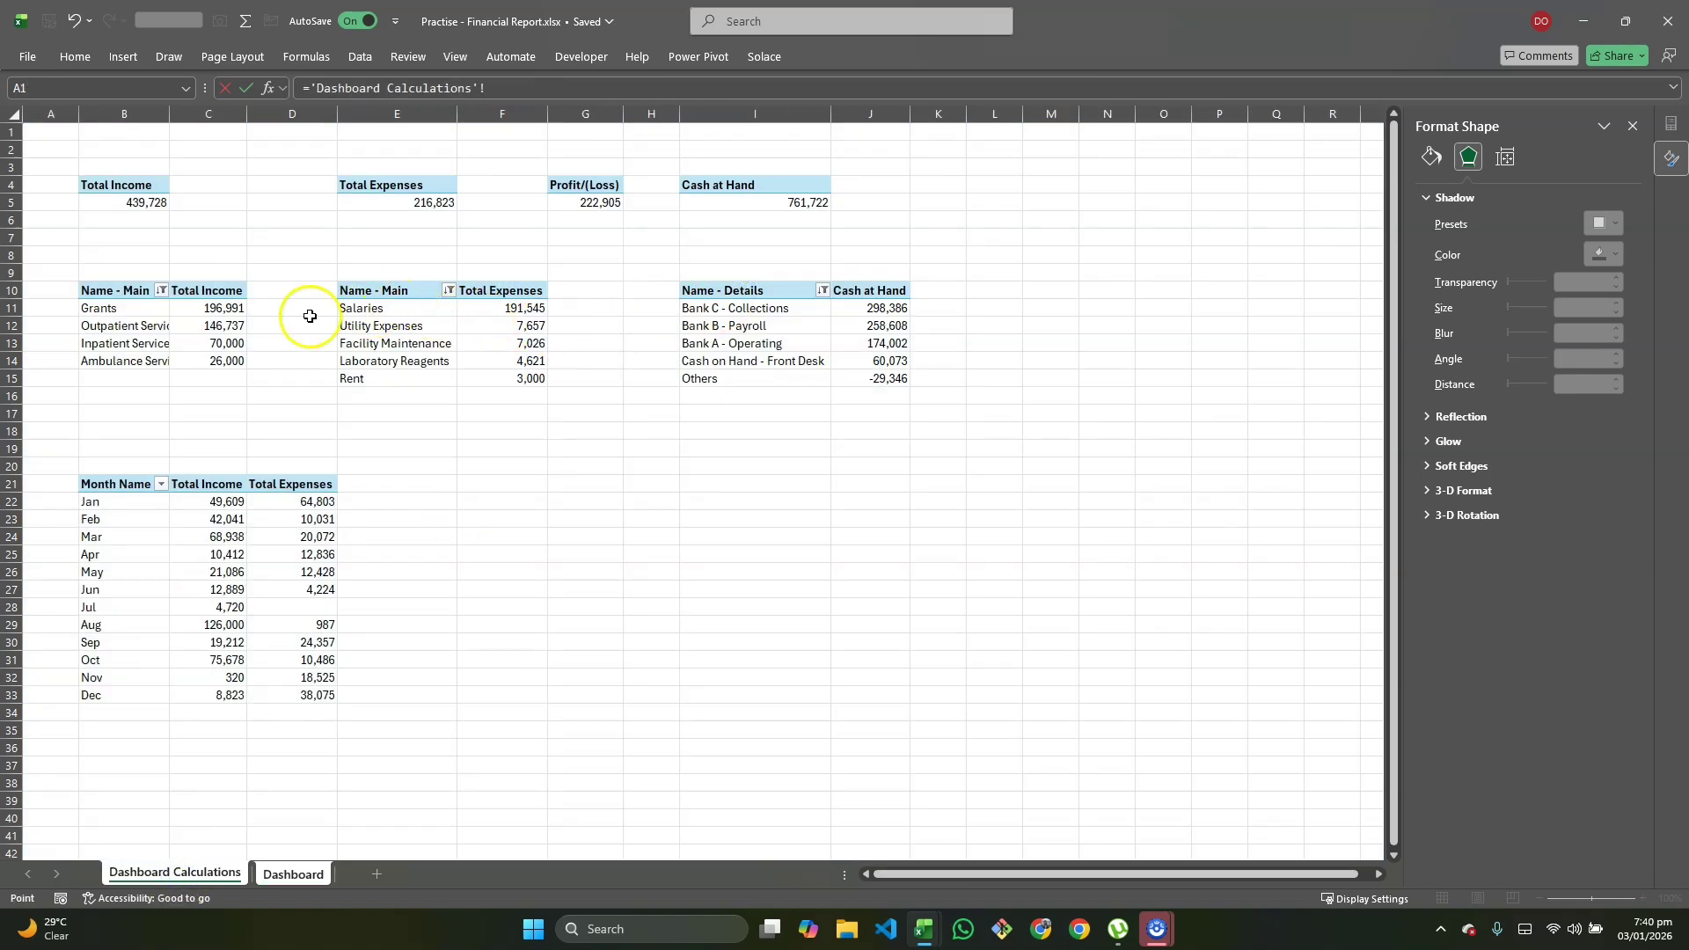
{"action": "left_click_drag", "start_coordinate": [715, 307], "coordinate": [723, 397]}
{"action": "key", "text": "Return"}
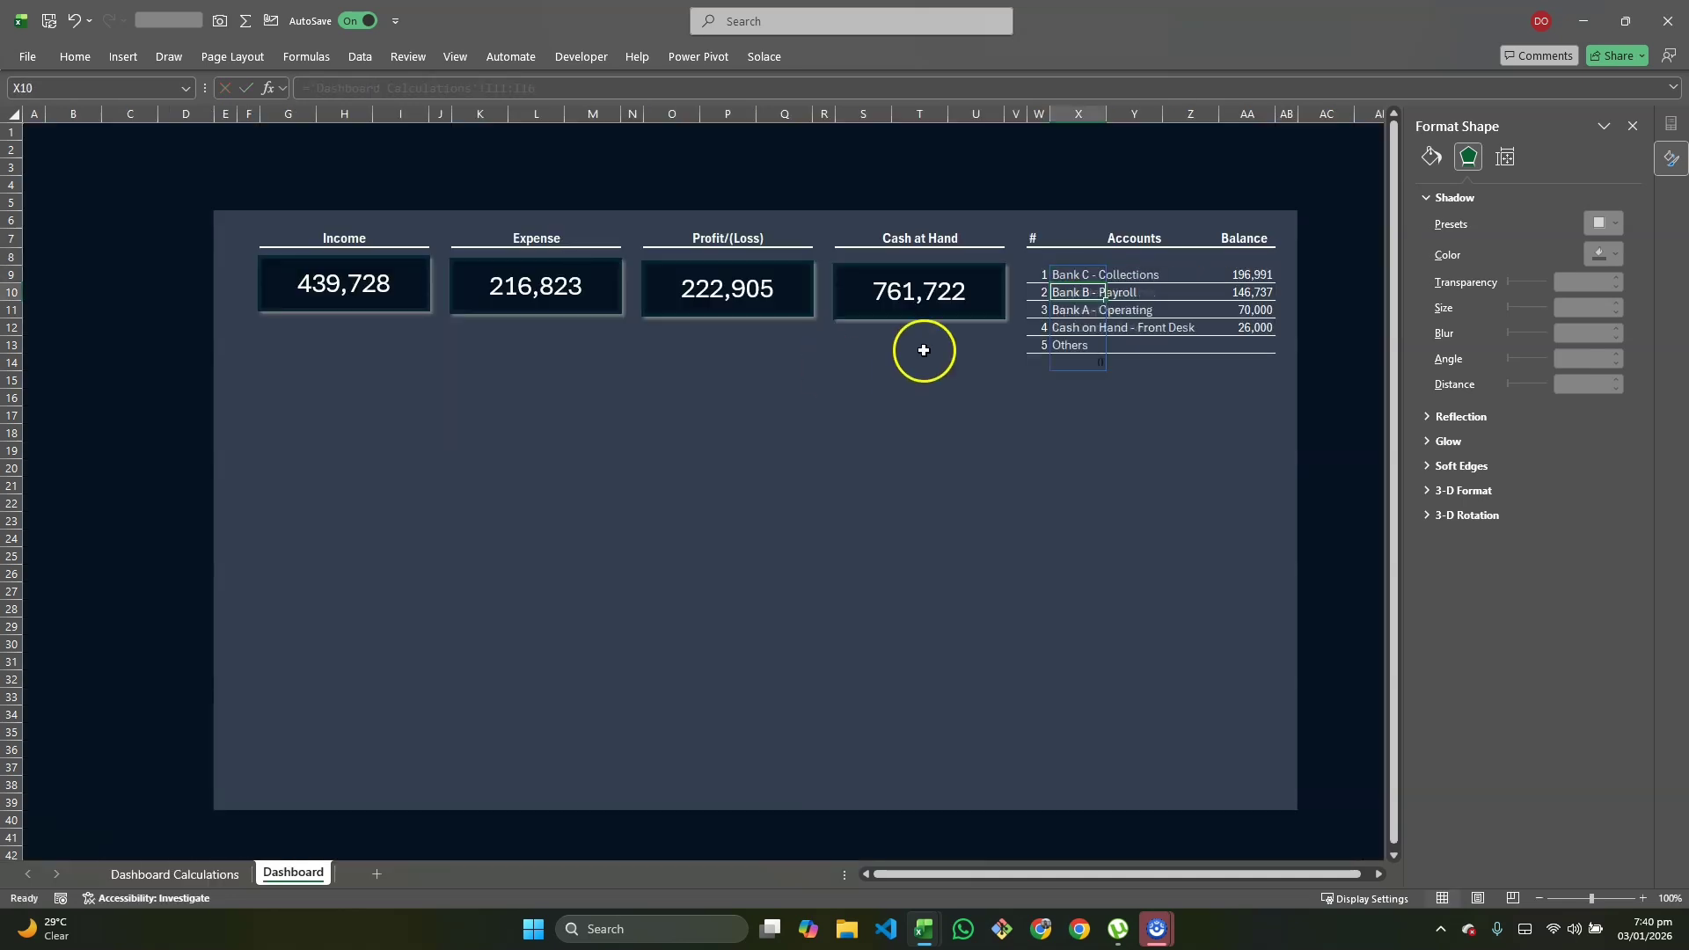
Step: Correct the X9 formula to end at row 15, giving ='Dashboard Calculations'!I11:I15
{"action": "left_click", "coordinate": [1082, 275]}
{"action": "double_click", "coordinate": [1083, 275]}
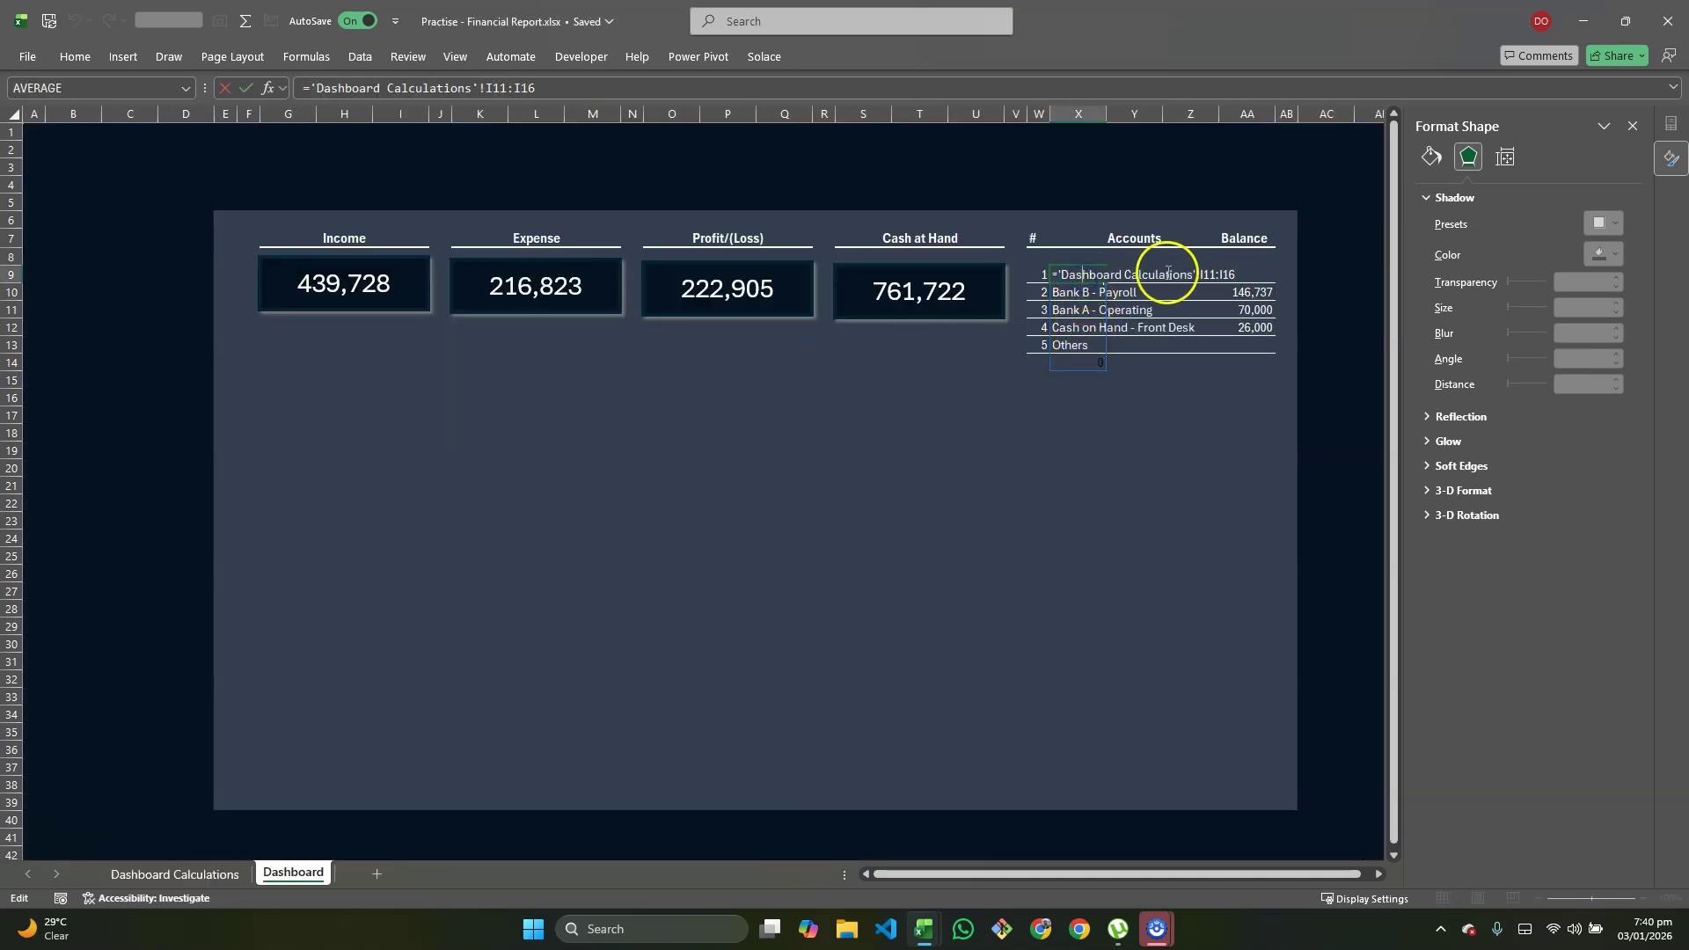
{"action": "left_click", "coordinate": [1241, 277]}
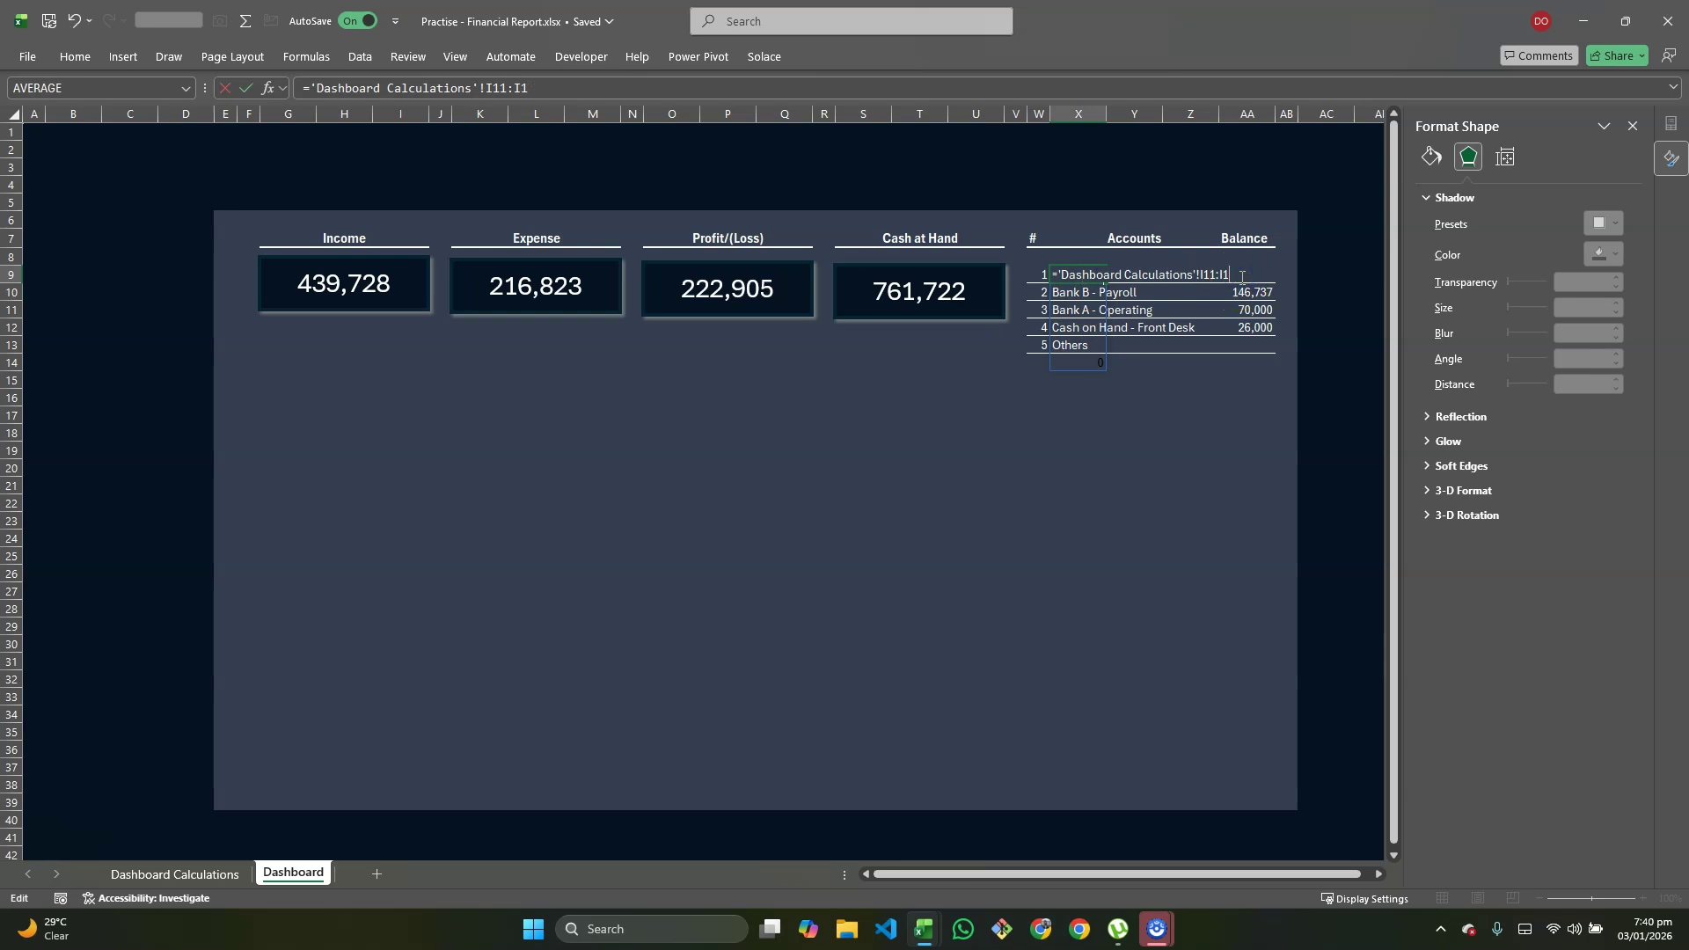
{"action": "type", "text": "5"}
{"action": "key", "text": "Return"}
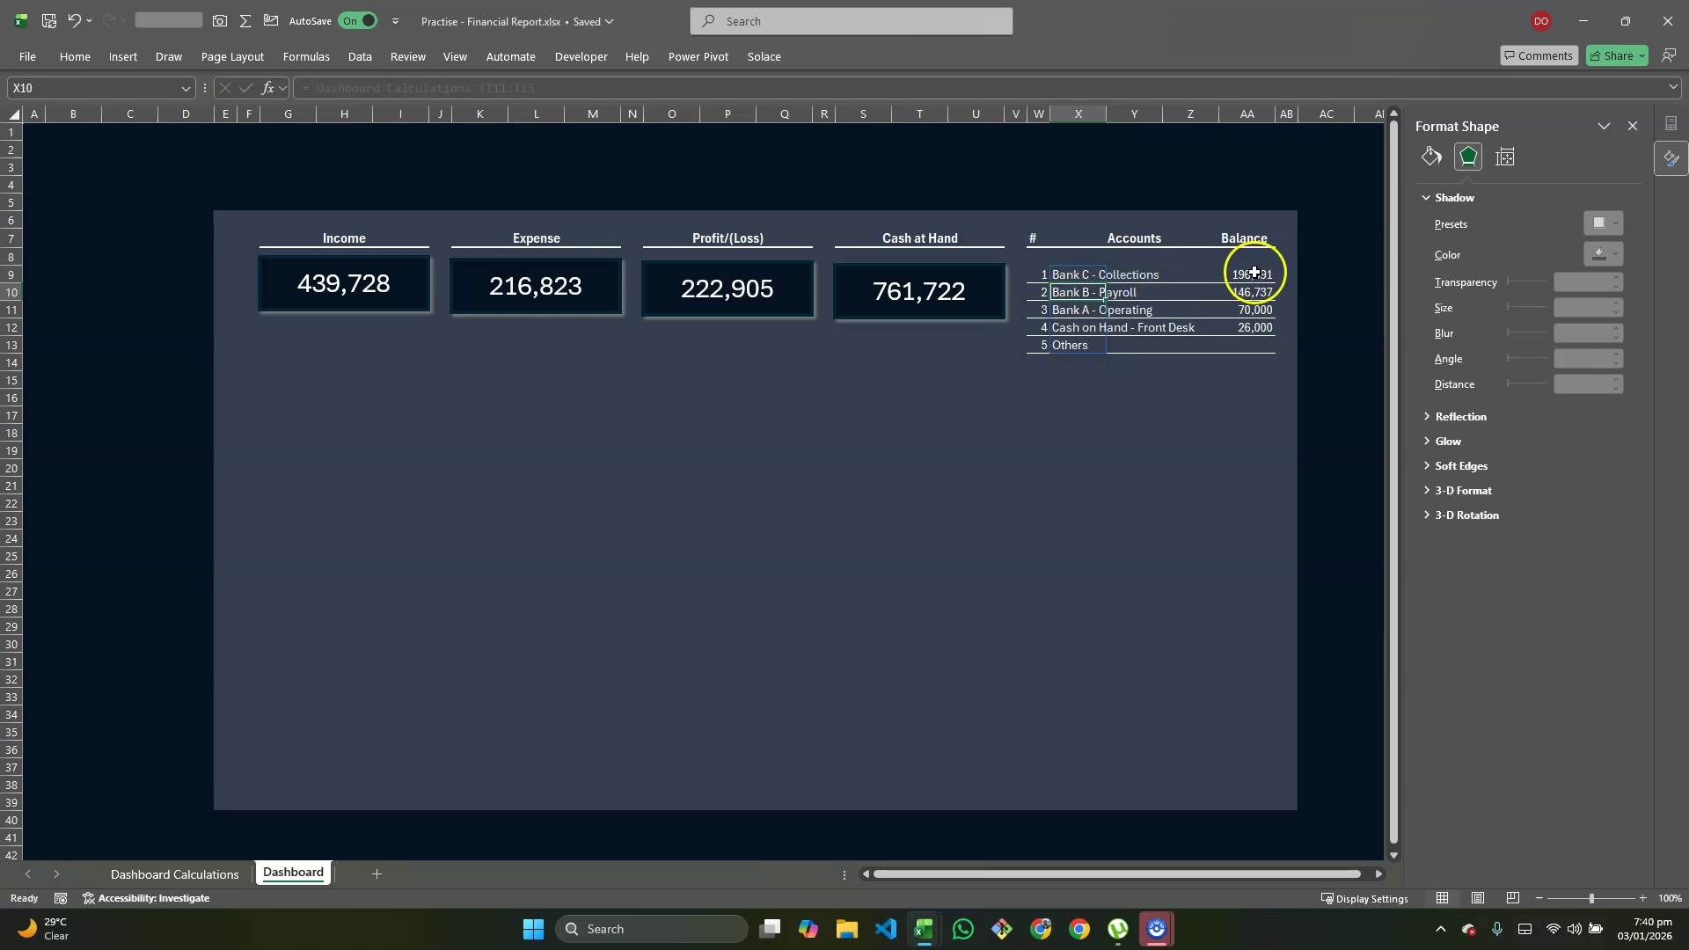
Step: Replace the balances formula in AA9 with ='Dashboard Calculations'!J11:J15, taken from the Cash at Hand column
{"action": "left_click", "coordinate": [1258, 272]}
{"action": "double_click", "coordinate": [1258, 272]}
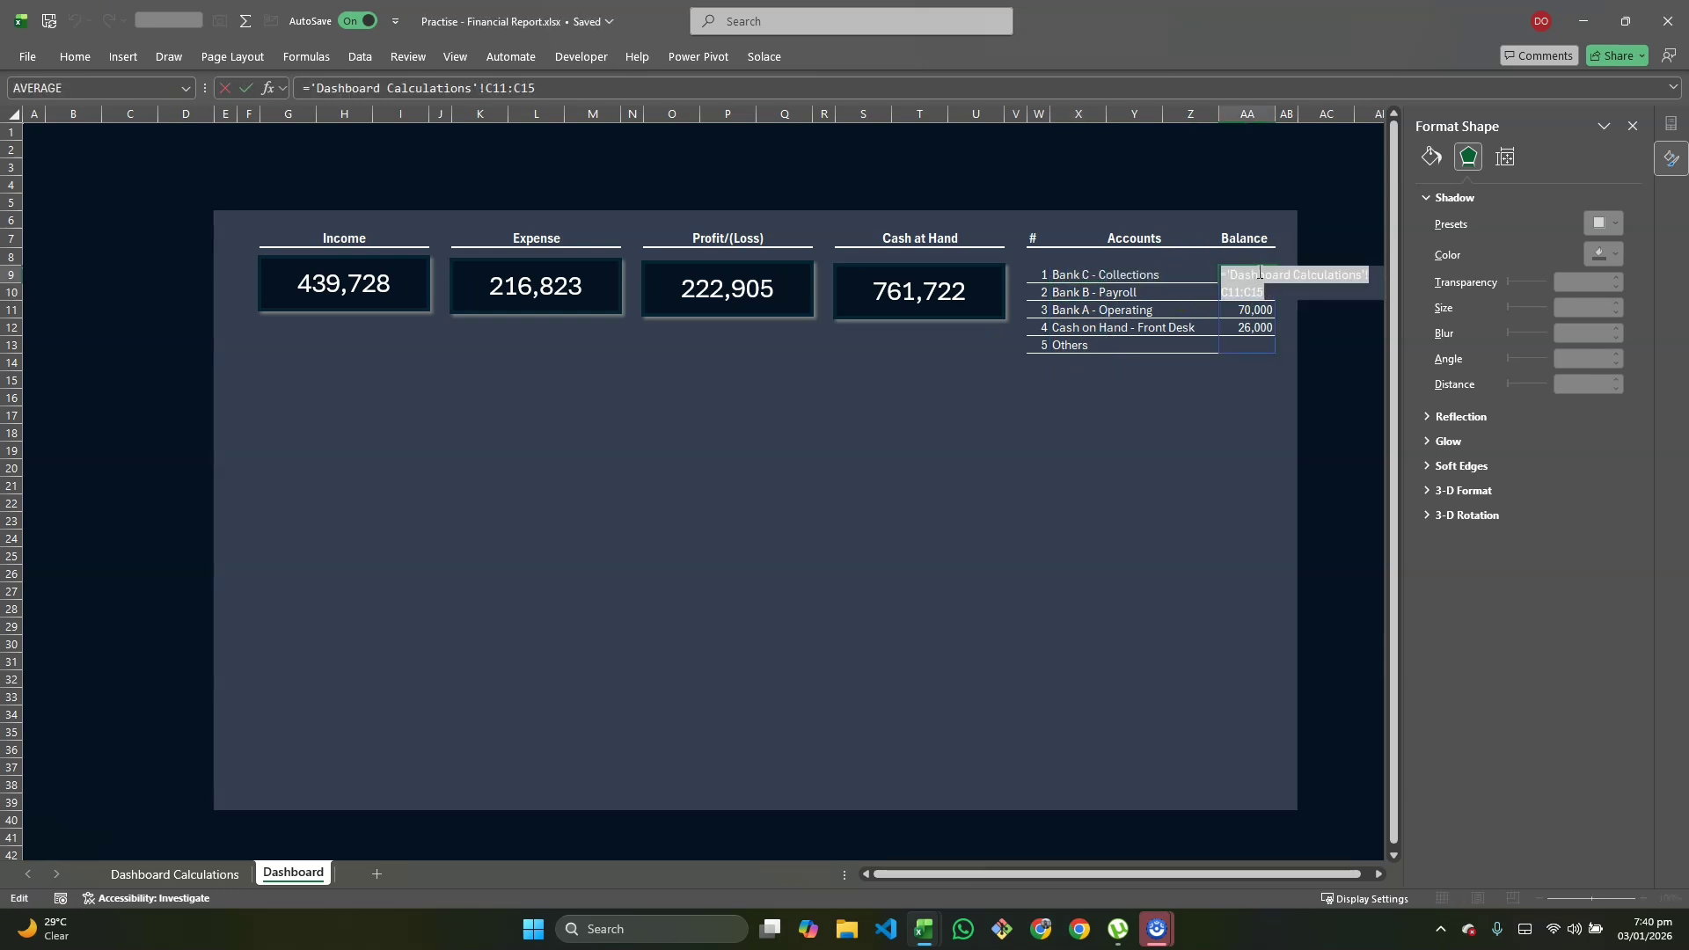
{"action": "key", "text": "BackSpace"}
{"action": "key", "text": "BackSpace"}
{"action": "key", "text": "BackSpace"}
{"action": "key", "text": "BackSpace"}
{"action": "key", "text": "BackSpace"}
{"action": "key", "text": "BackSpace"}
{"action": "key", "text": "BackSpace"}
{"action": "key", "text": "BackSpace"}
{"action": "key", "text": "BackSpace"}
{"action": "key", "text": "BackSpace"}
{"action": "key", "text": "BackSpace"}
{"action": "key", "text": "BackSpace"}
{"action": "key", "text": "BackSpace"}
{"action": "key", "text": "BackSpace"}
{"action": "key", "text": "BackSpace"}
{"action": "key", "text": "BackSpace"}
{"action": "key", "text": "BackSpace"}
{"action": "key", "text": "BackSpace"}
{"action": "key", "text": "BackSpace"}
{"action": "key", "text": "BackSpace"}
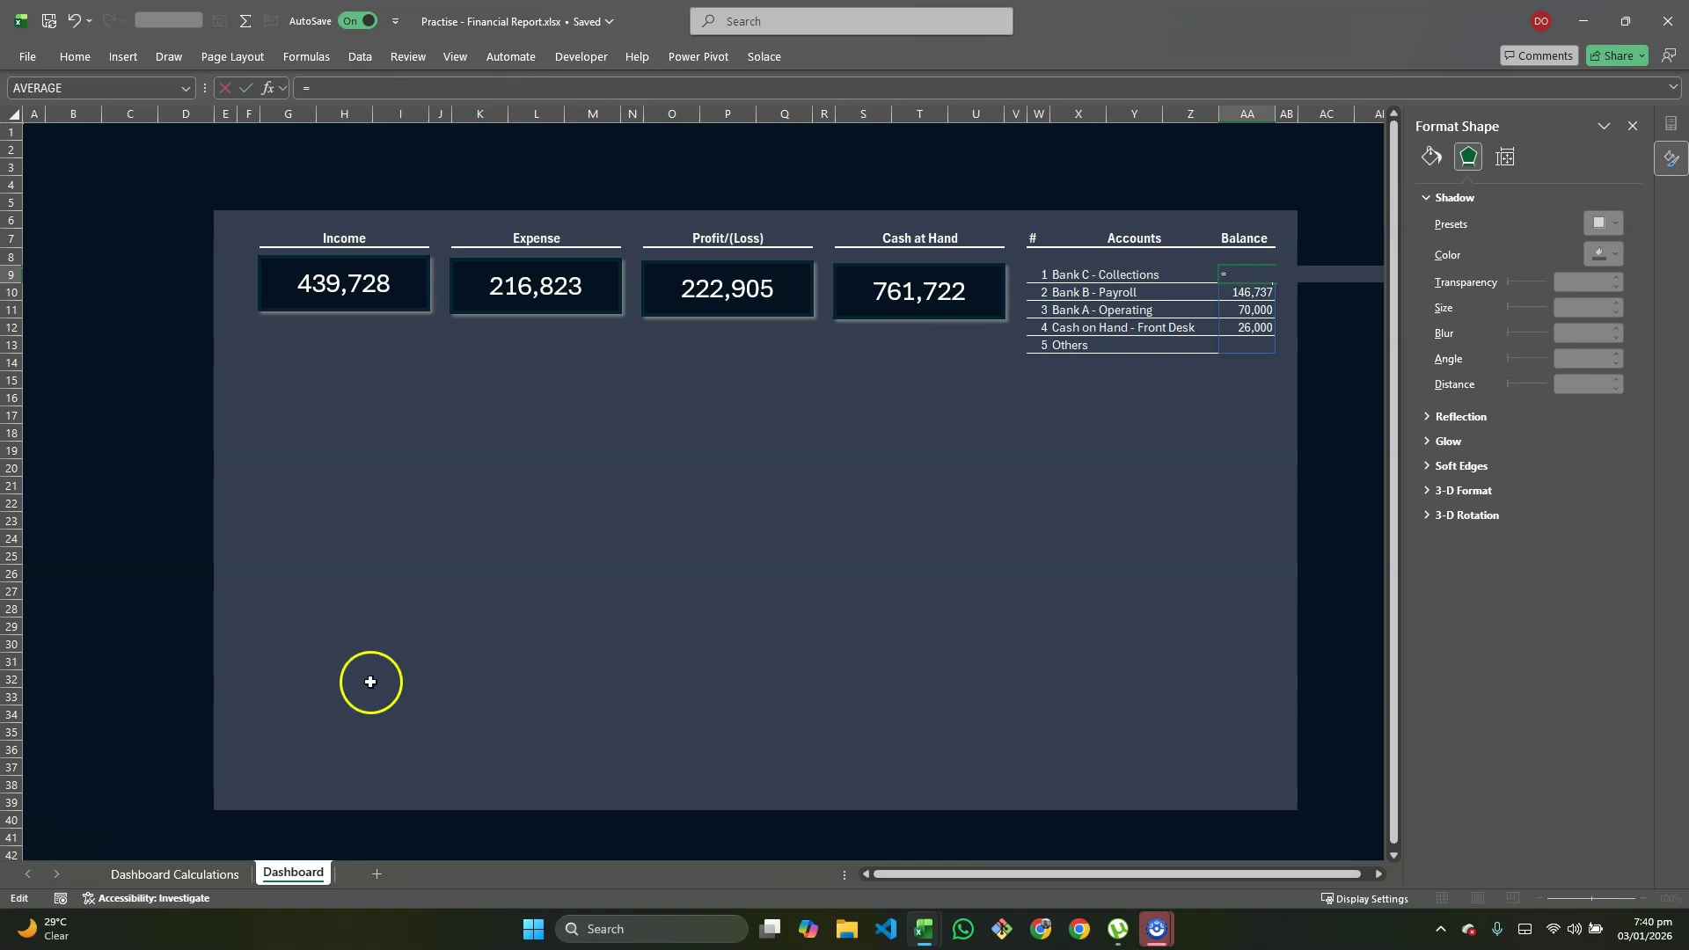
{"action": "left_click", "coordinate": [175, 872]}
{"action": "left_click_drag", "start_coordinate": [860, 313], "coordinate": [865, 374]}
{"action": "key", "text": "Return"}
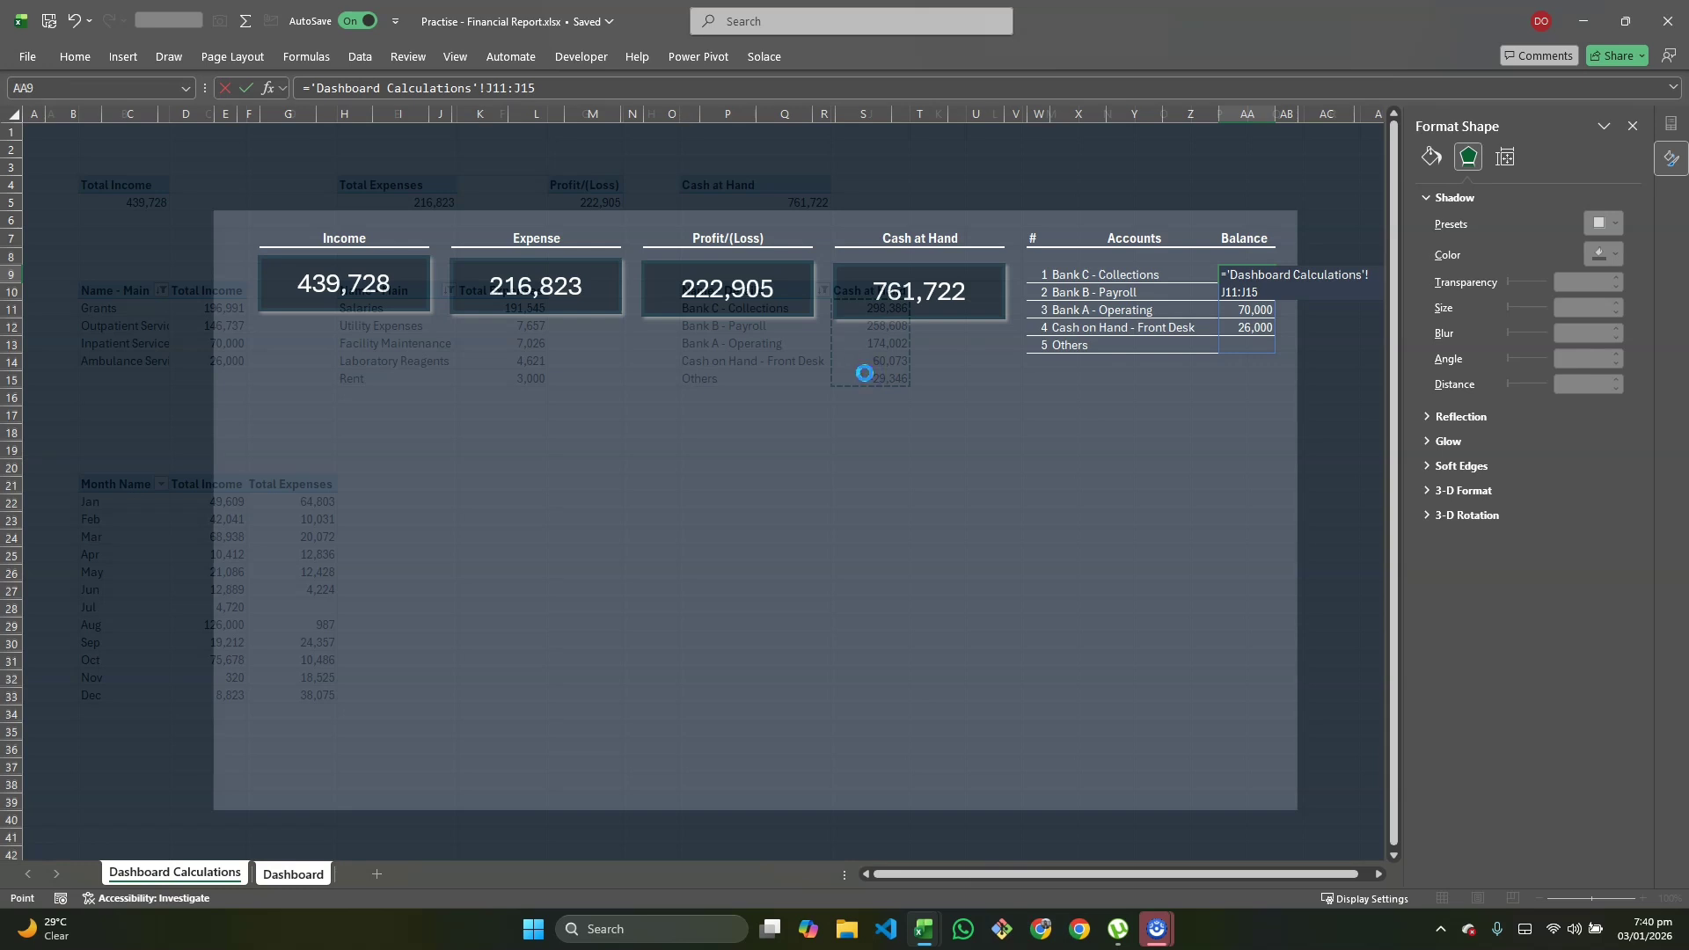
{"action": "left_click", "coordinate": [905, 514]}
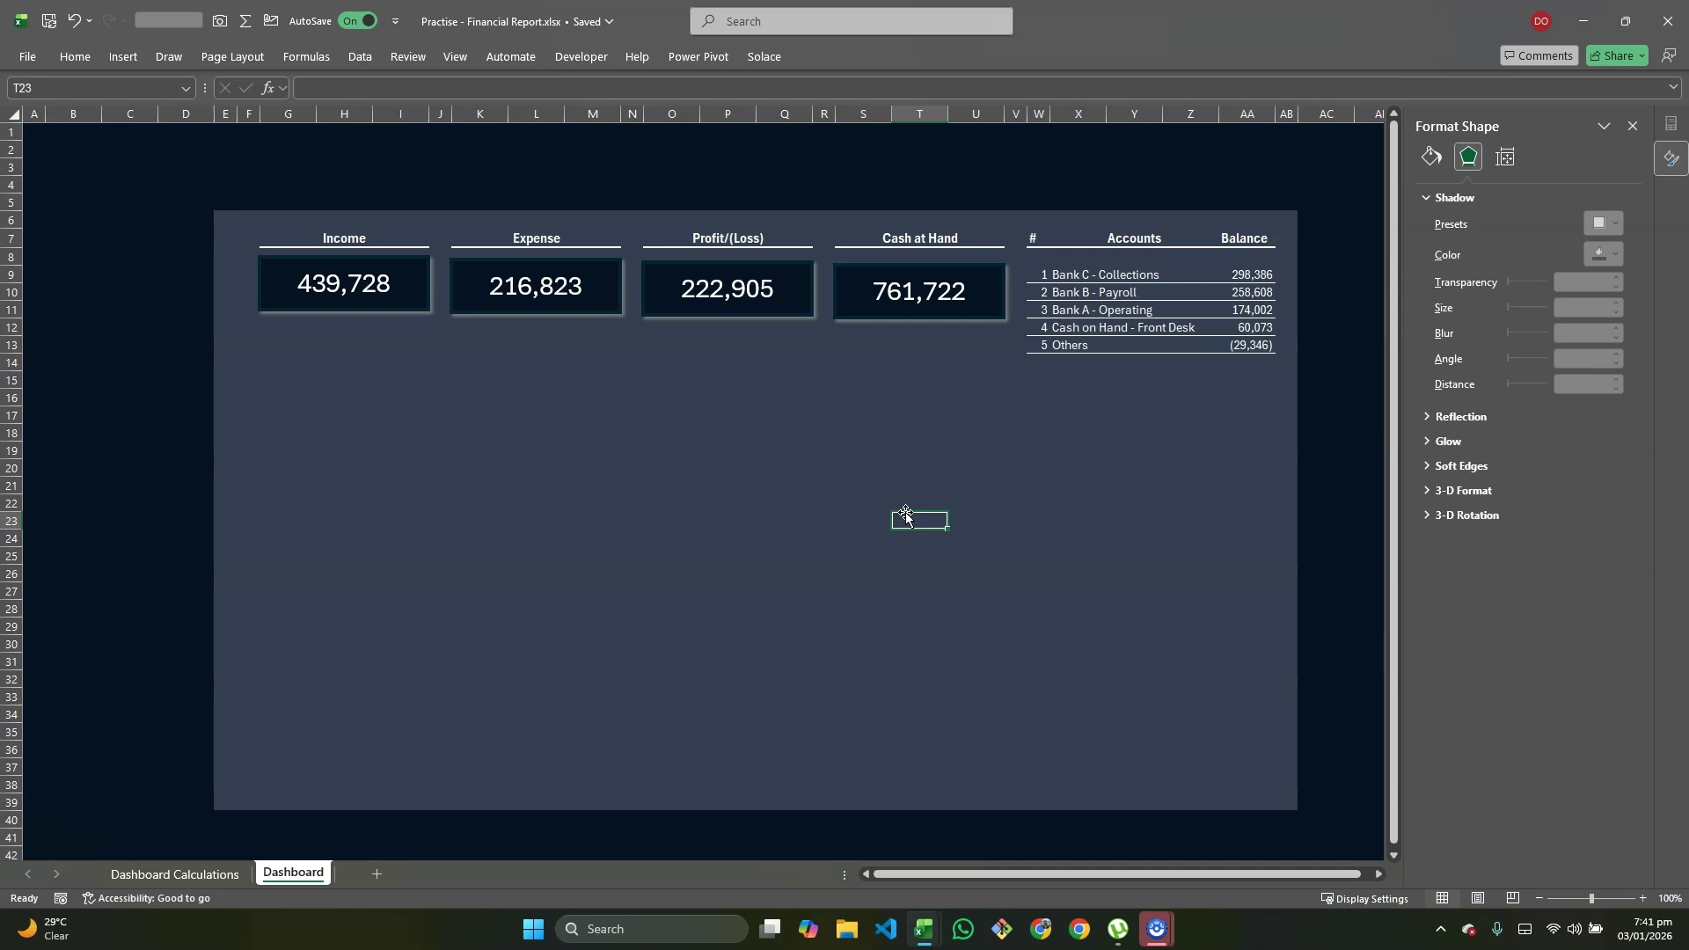
{"action": "left_click", "coordinate": [1259, 350]}
{"action": "left_click", "coordinate": [1009, 402]}
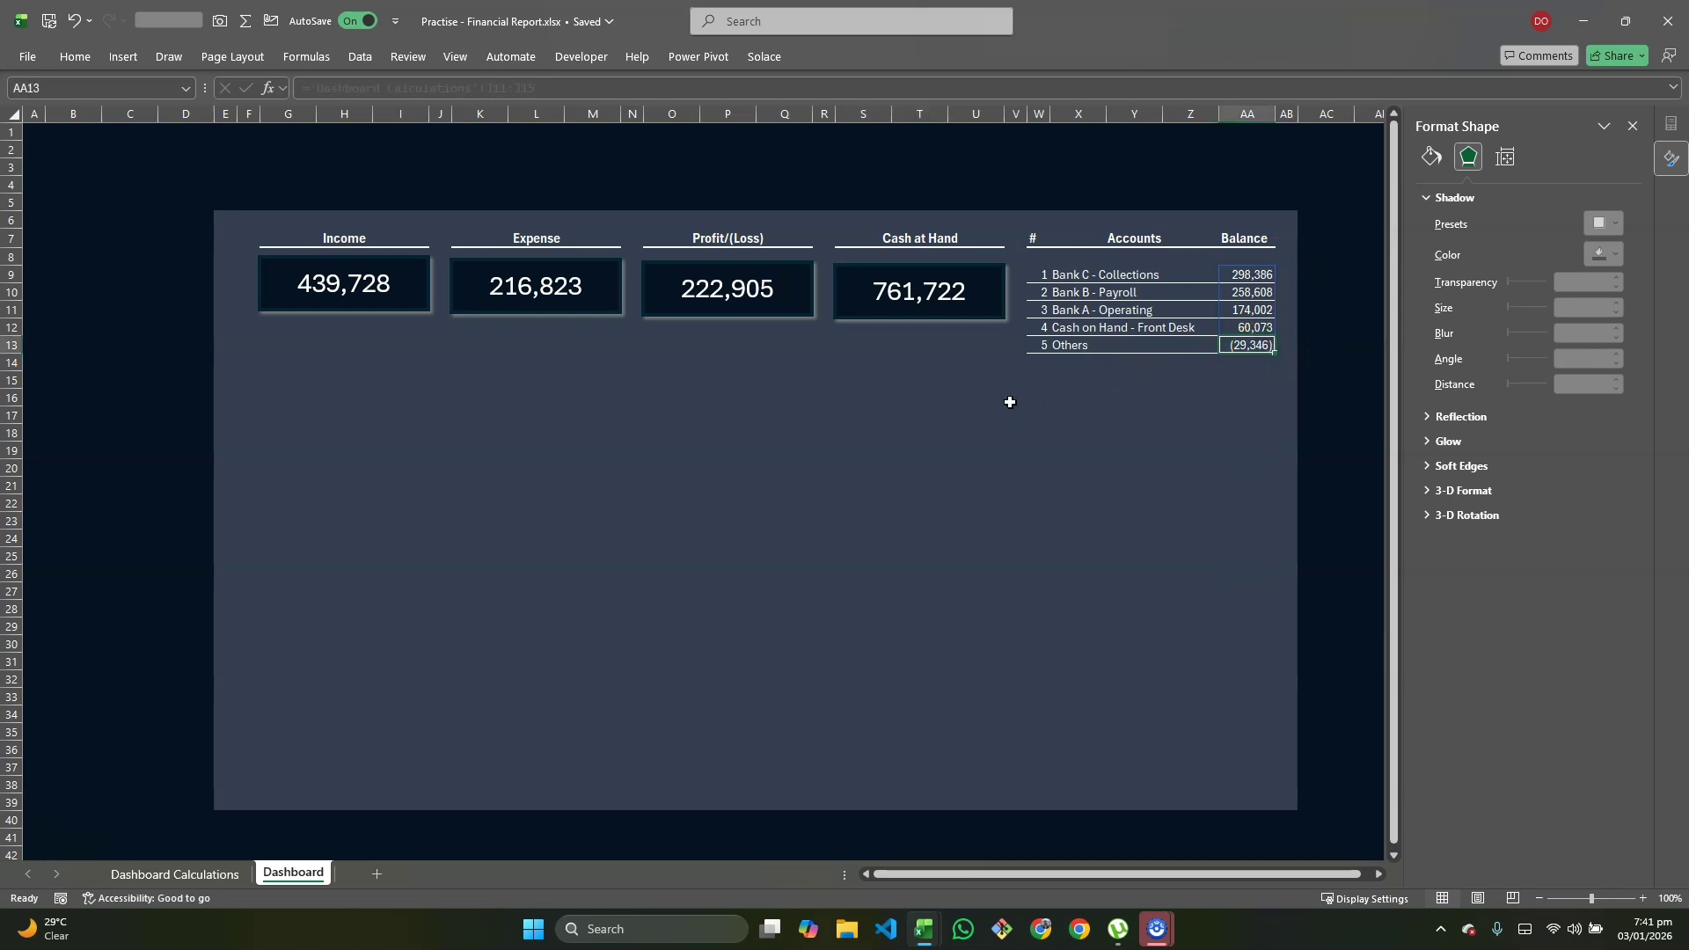
Step: Copy the whole Accounts table W7:AA14 and paste it below, starting at W17
{"action": "left_click", "coordinate": [1028, 239]}
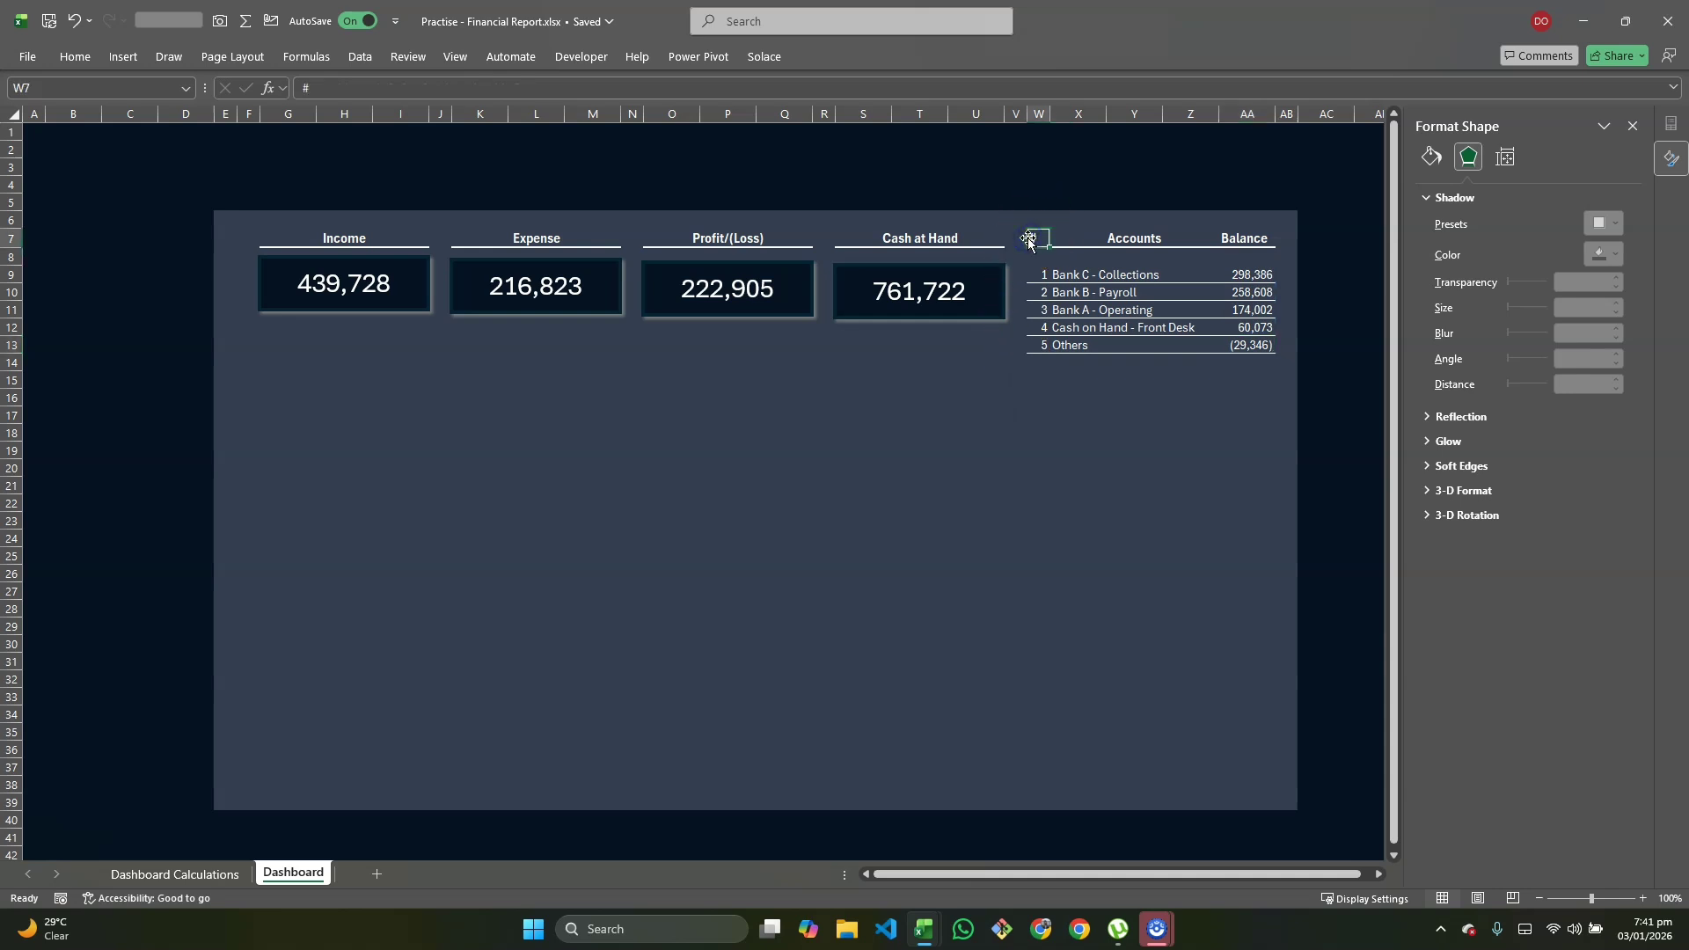
{"action": "key", "text": "shift+Right"}
{"action": "key", "text": "shift+Right"}
{"action": "key", "text": "shift+Down"}
{"action": "key", "text": "shift+Down"}
{"action": "key", "text": "shift+Right"}
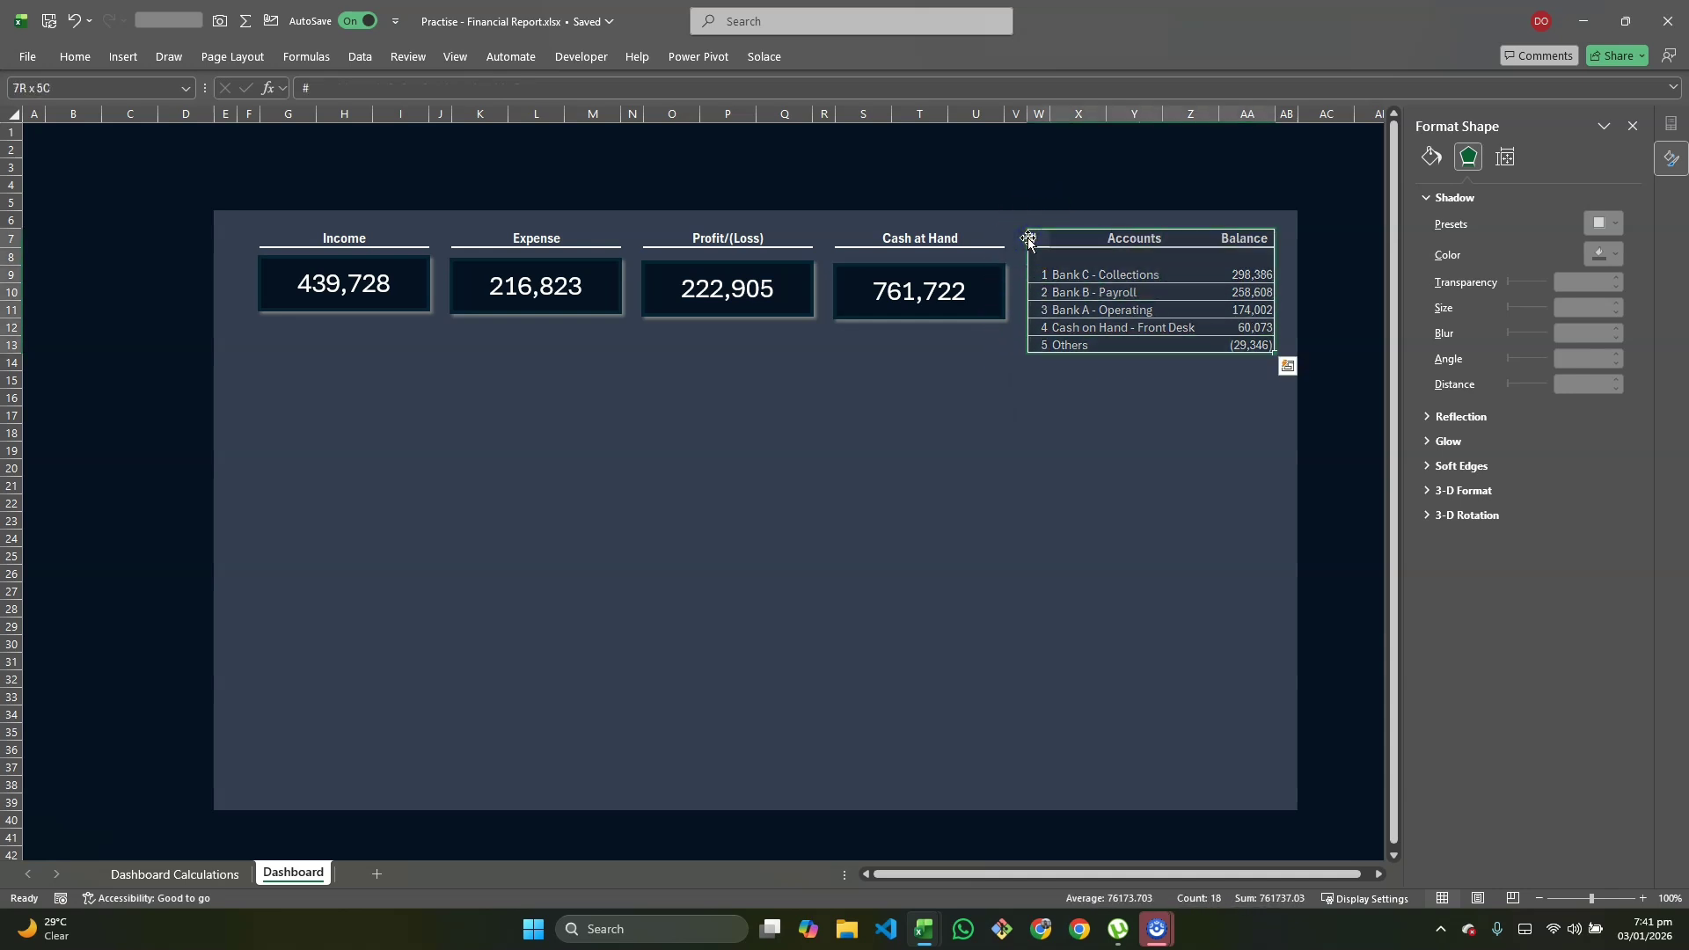
{"action": "key", "text": "shift+Down"}
{"action": "key", "text": "ctrl+c"}
{"action": "key", "text": "Down"}
{"action": "key", "text": "Down"}
{"action": "key", "text": "Down"}
{"action": "key", "text": "Down"}
{"action": "key", "text": "Down"}
{"action": "key", "text": "Down"}
{"action": "key", "text": "Down"}
{"action": "key", "text": "Down"}
{"action": "key", "text": "Down"}
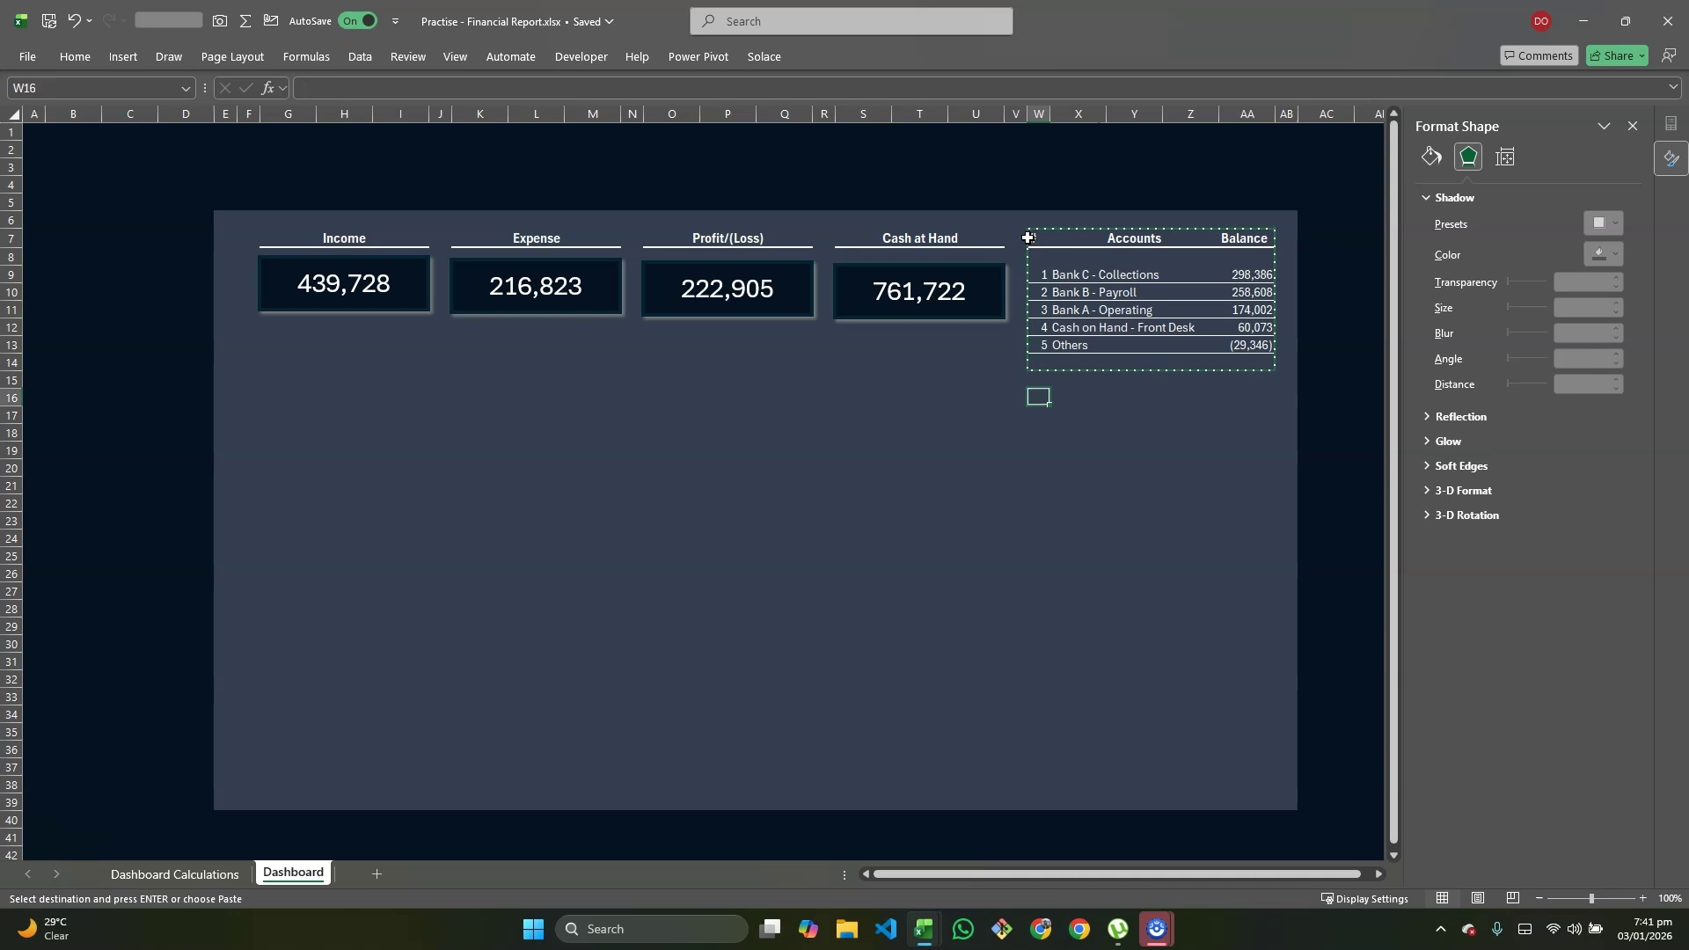
{"action": "key", "text": "ctrl+v"}
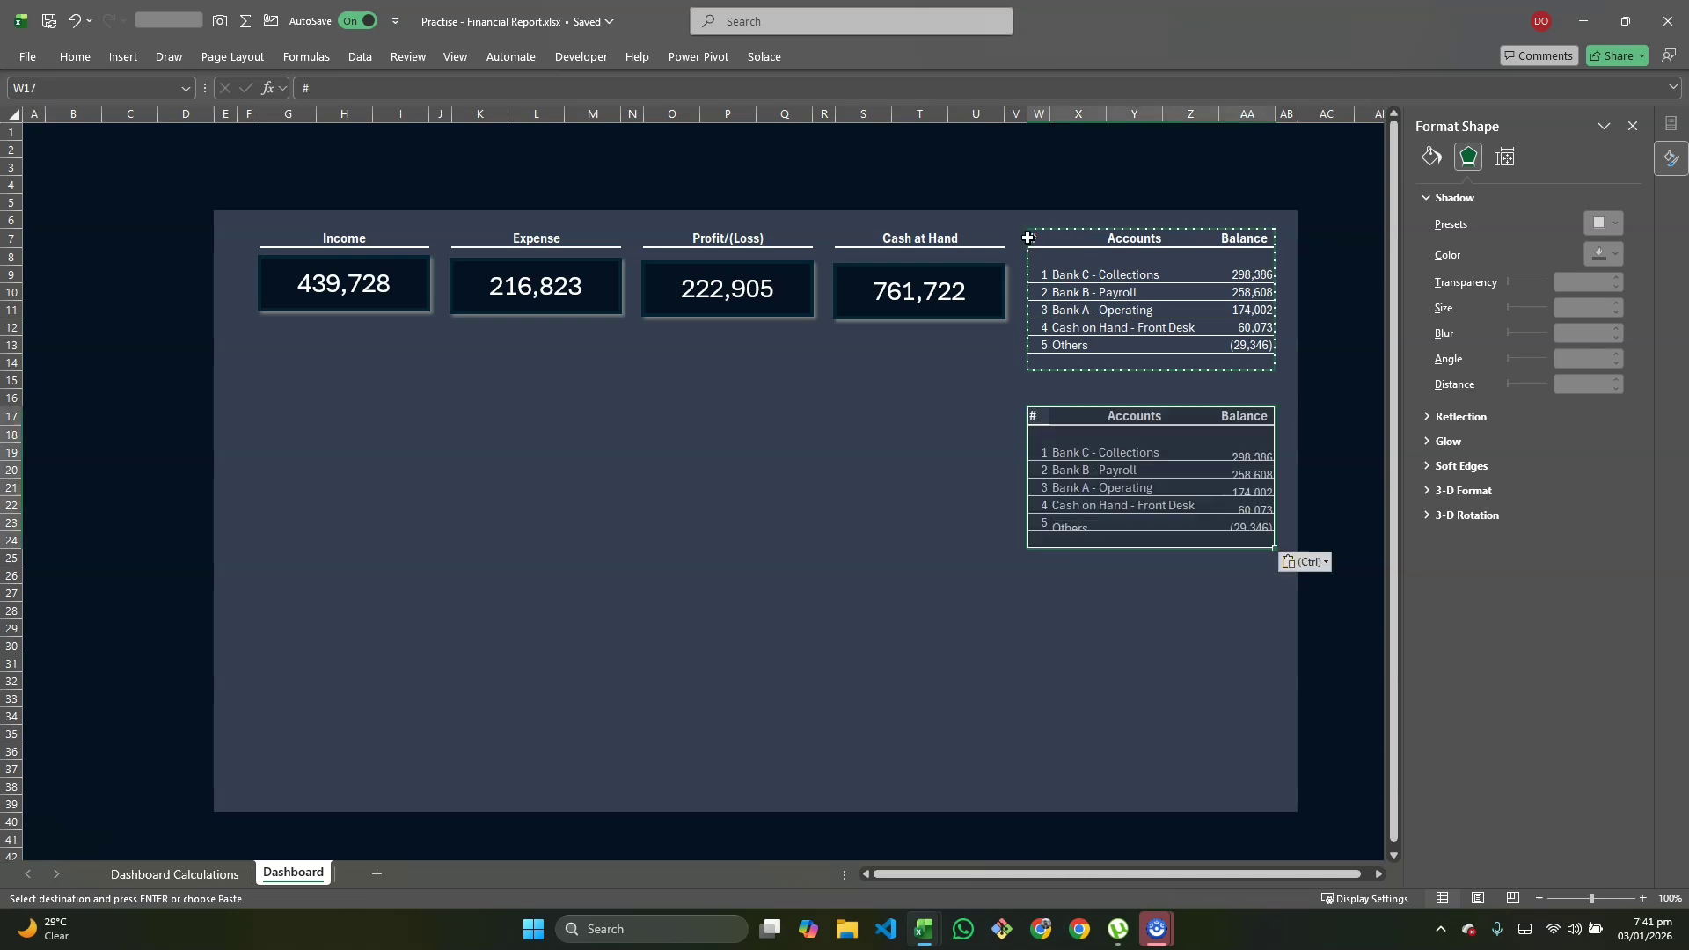
Step: Paste a second copy of the Accounts table starting at W26
{"action": "key", "text": "Down"}
{"action": "key", "text": "Down"}
{"action": "key", "text": "Down"}
{"action": "key", "text": "Down"}
{"action": "key", "text": "Down"}
{"action": "key", "text": "Down"}
{"action": "key", "text": "Down"}
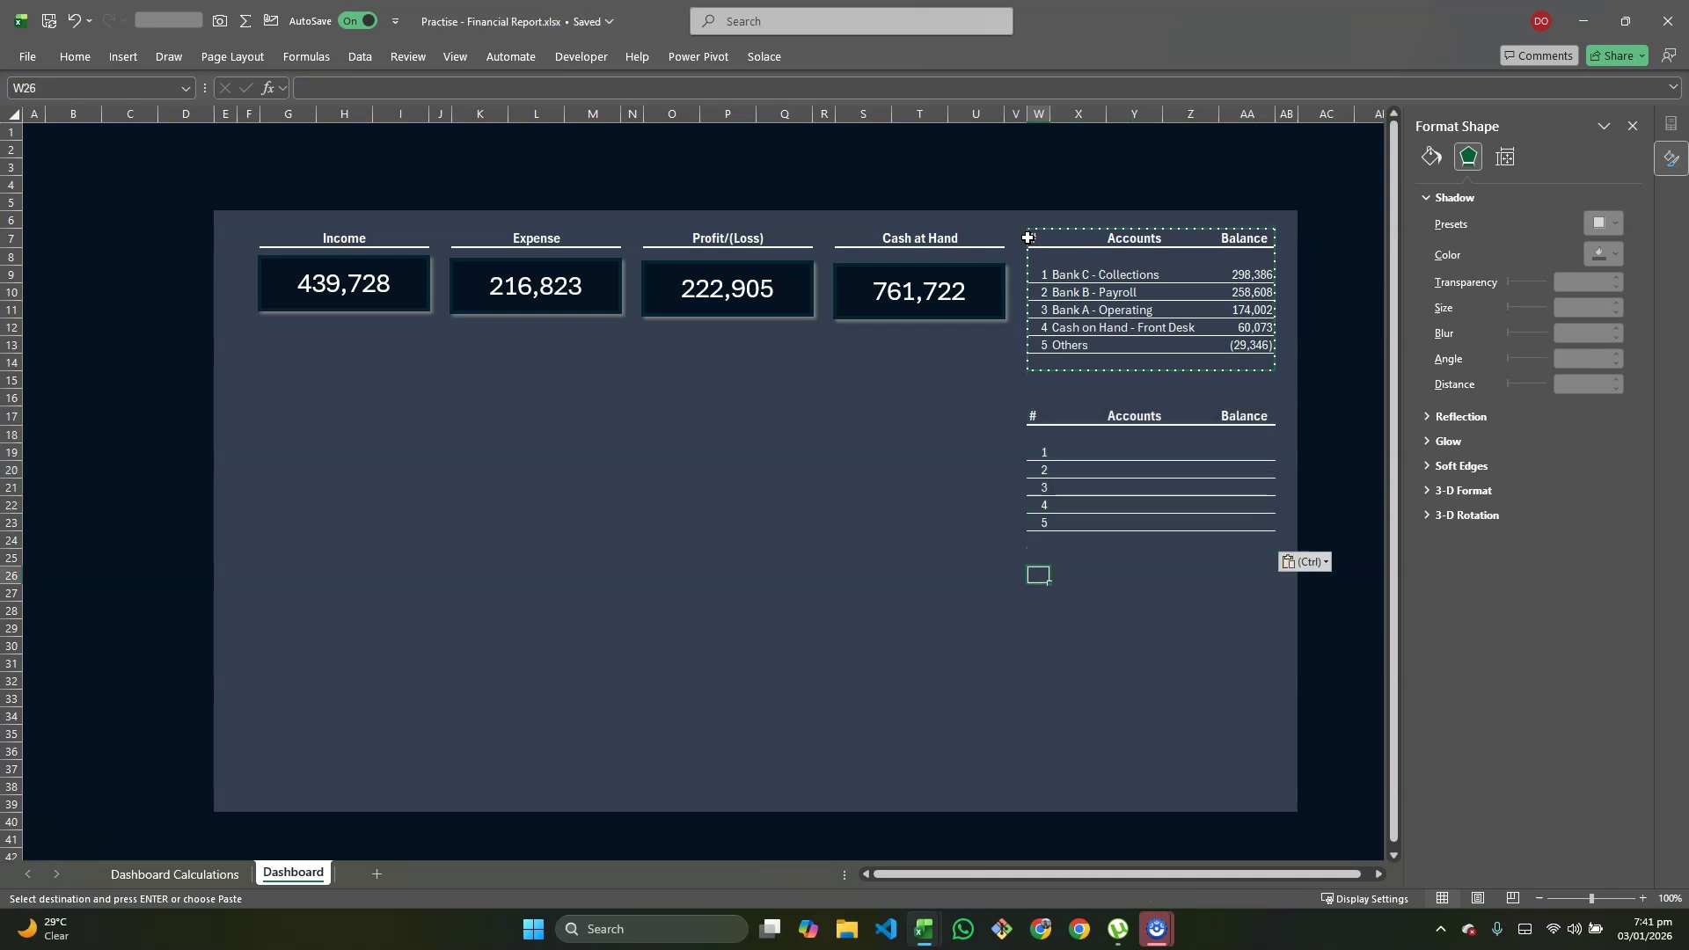
{"action": "key", "text": "ctrl+v"}
Step: Rename the Accounts heading in X17 of the middle table to Top 5 Revenue Lines
{"action": "key", "text": "Up"}
{"action": "key", "text": "Up"}
{"action": "key", "text": "Up"}
{"action": "key", "text": "Up"}
{"action": "key", "text": "Up"}
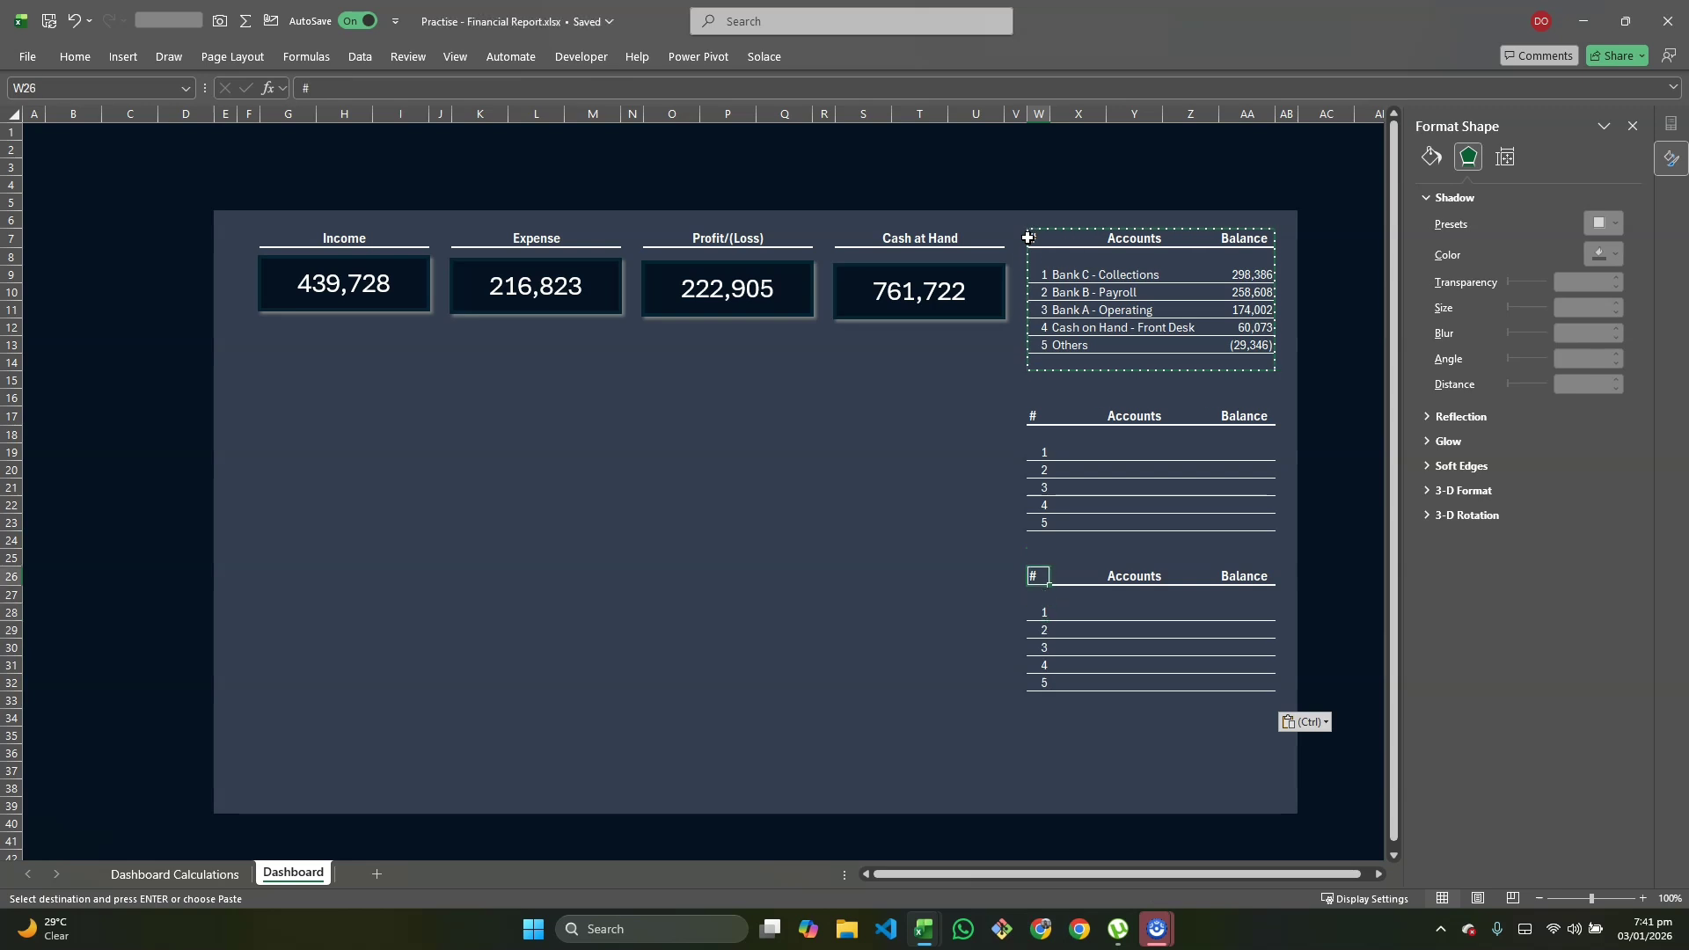
{"action": "key", "text": "Up"}
{"action": "key", "text": "Up"}
{"action": "key", "text": "Up"}
{"action": "key", "text": "Up"}
{"action": "key", "text": "Right"}
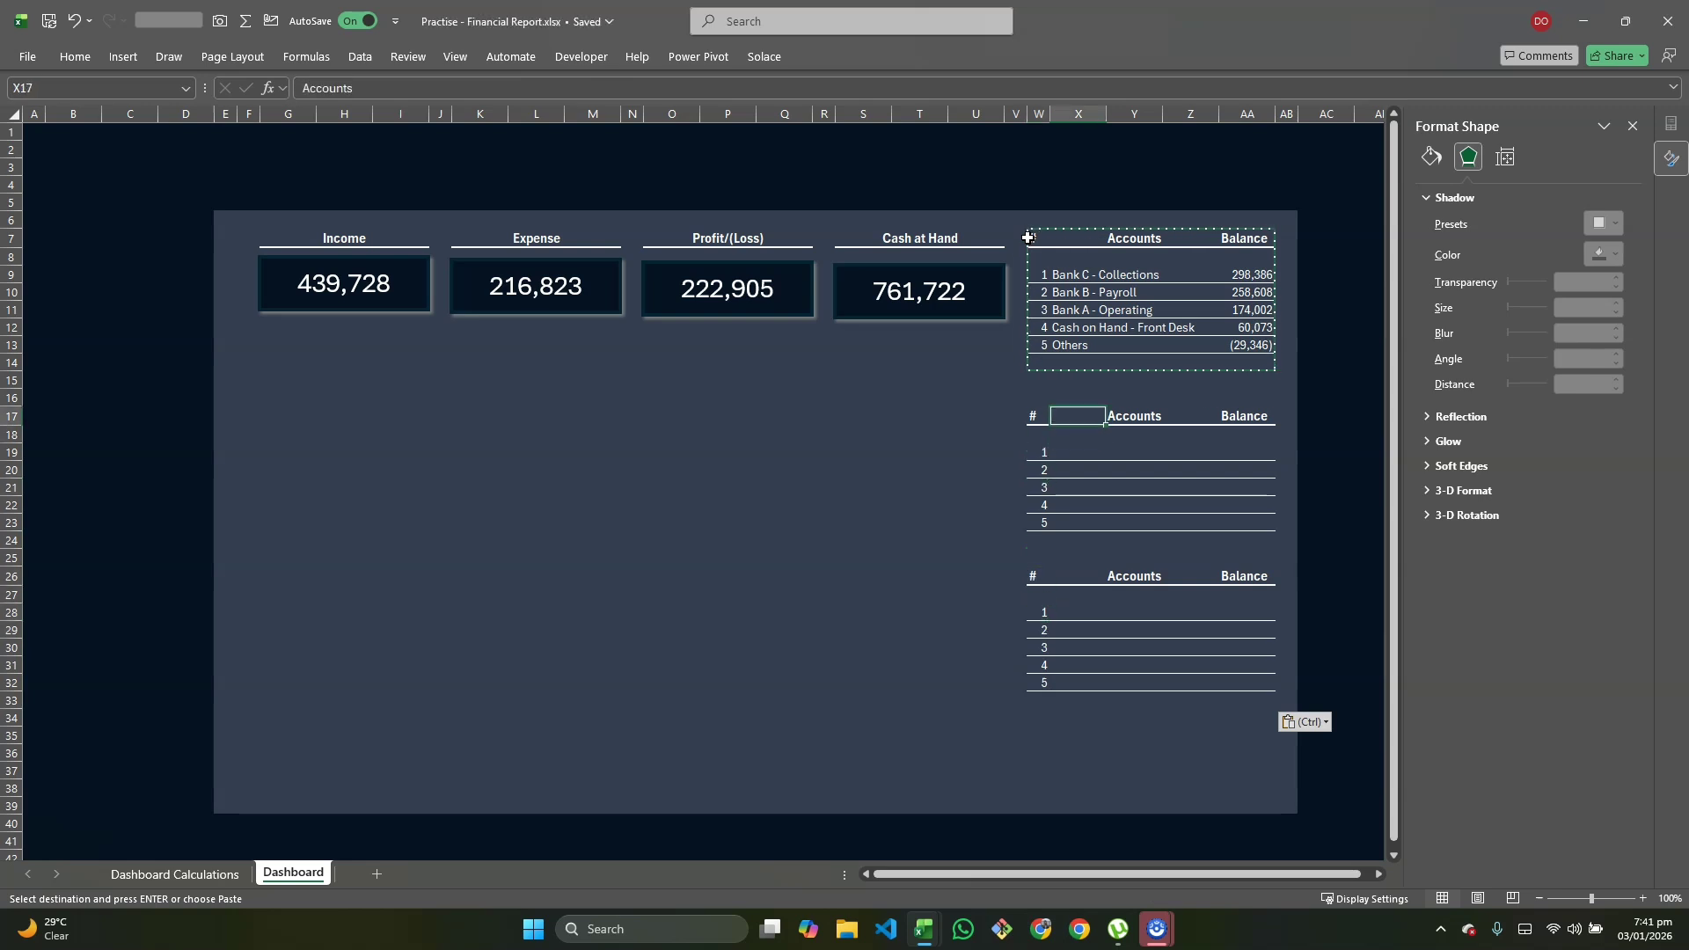
{"action": "type", "text": "t"}
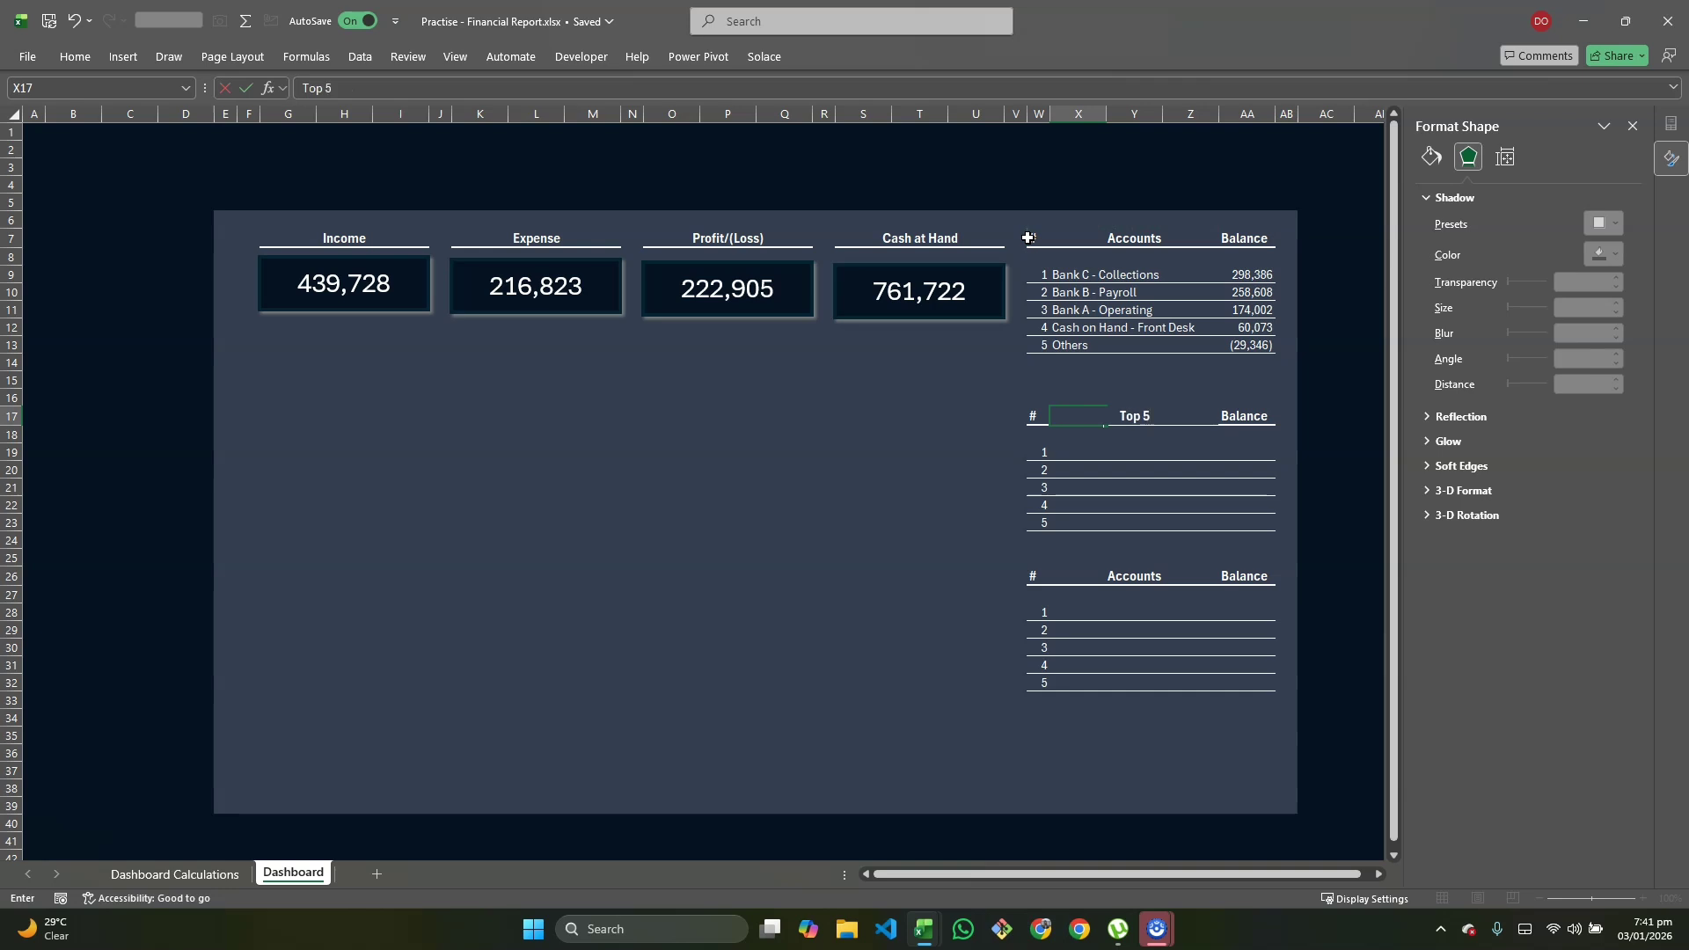
{"action": "type", "text": "op 5 Revenue Lines"}
Step: Rename the Accounts heading in X26 of the lowest table to Top 5 Expense Lines
{"action": "key", "text": "Down"}
{"action": "key", "text": "Down"}
{"action": "key", "text": "Down"}
{"action": "key", "text": "Down"}
{"action": "key", "text": "Down"}
{"action": "key", "text": "Down"}
{"action": "key", "text": "Down"}
{"action": "key", "text": "Down"}
{"action": "key", "text": "Down"}
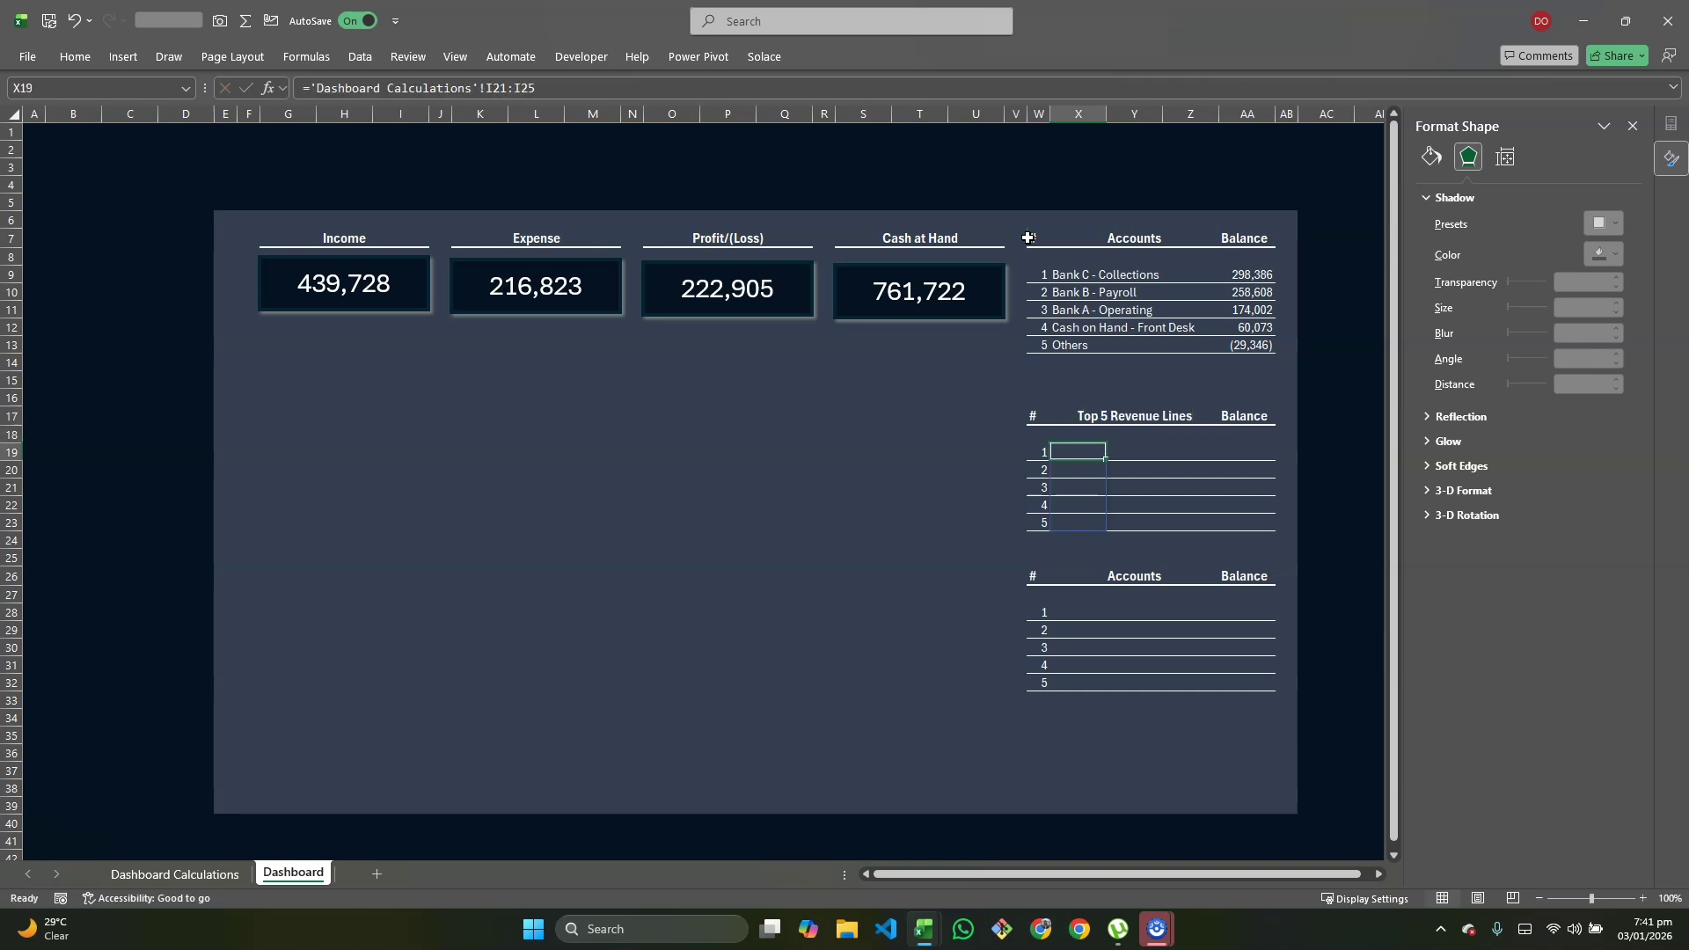
{"action": "type", "text": "Tope"}
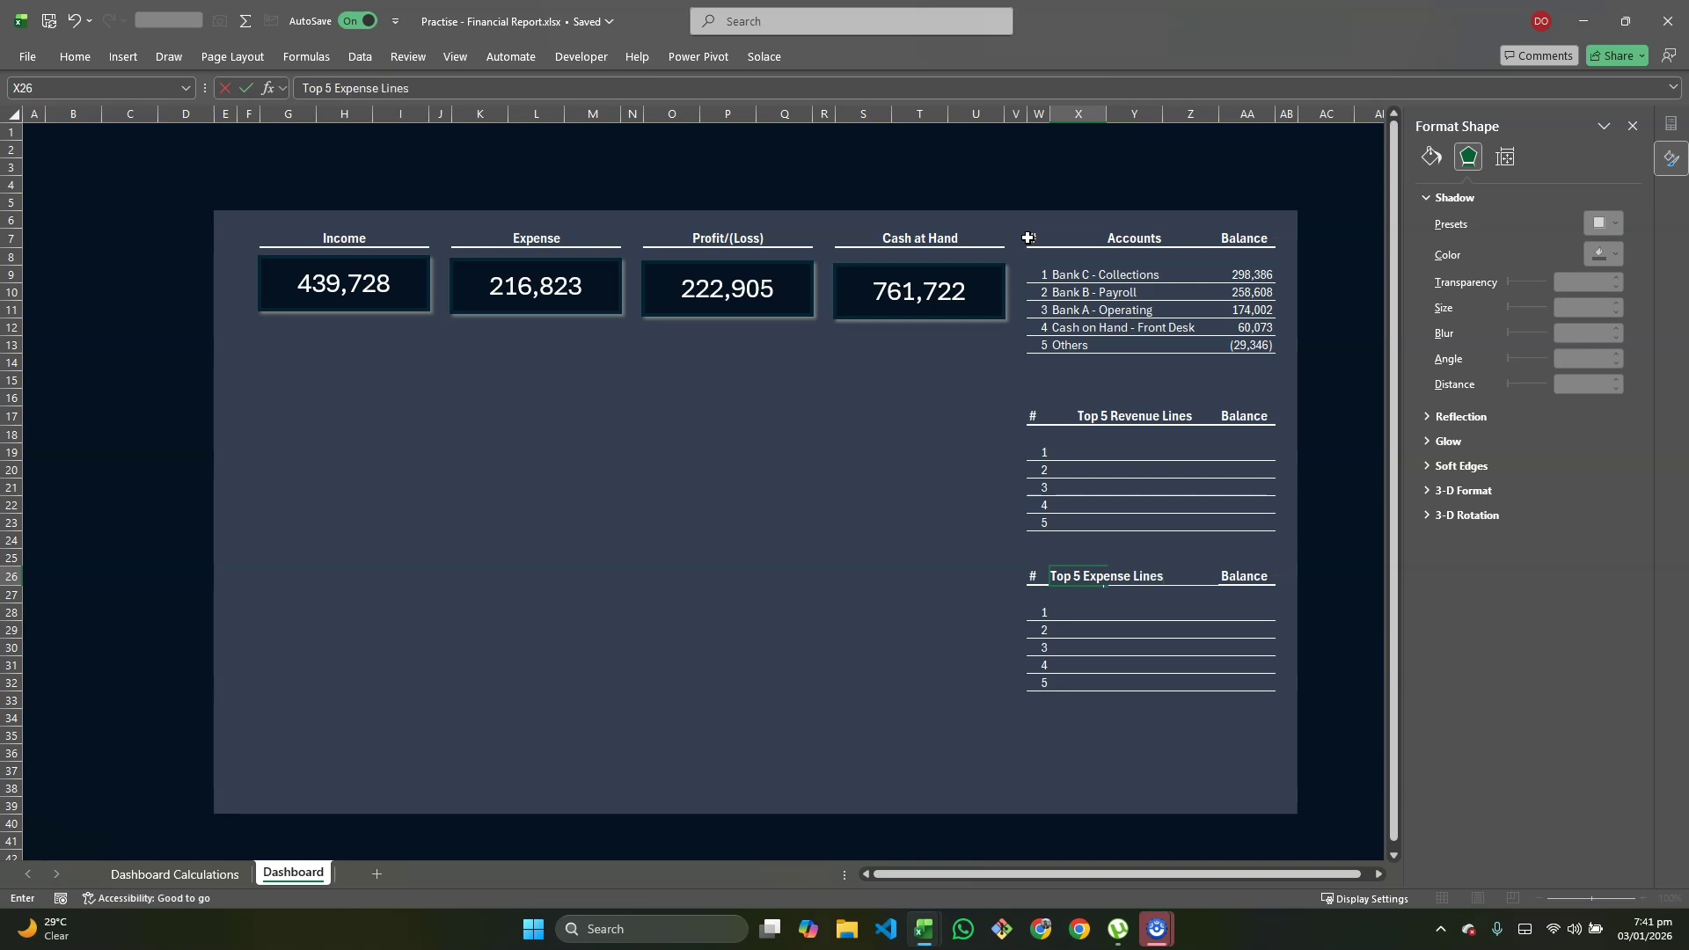
Step: Change the Balance headings in AA26 and AA17 of the two copied tables to Amount
{"action": "key", "text": "Right"}
{"action": "key", "text": "Right"}
{"action": "key", "text": "Right"}
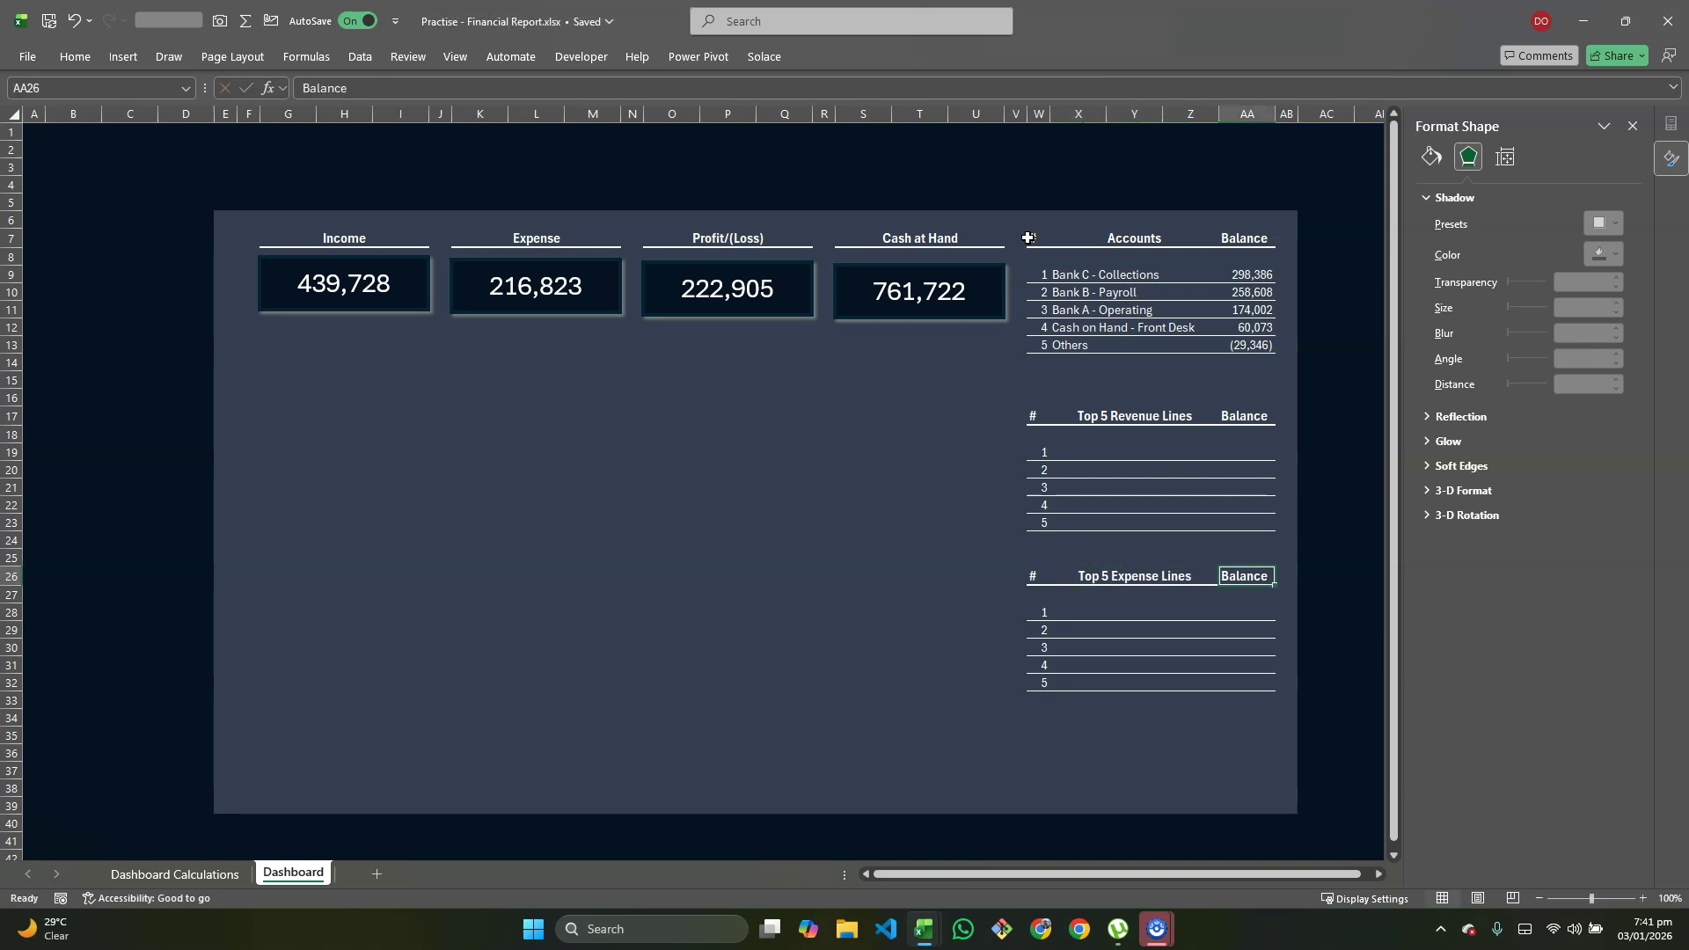
{"action": "type", "text": "Amou"}
{"action": "key", "text": "Up"}
{"action": "key", "text": "Up"}
{"action": "key", "text": "Up"}
{"action": "key", "text": "Up"}
{"action": "key", "text": "Up"}
{"action": "key", "text": "Up"}
{"action": "key", "text": "Up"}
{"action": "key", "text": "Up"}
{"action": "key", "text": "Up"}
{"action": "type", "text": "Am"}
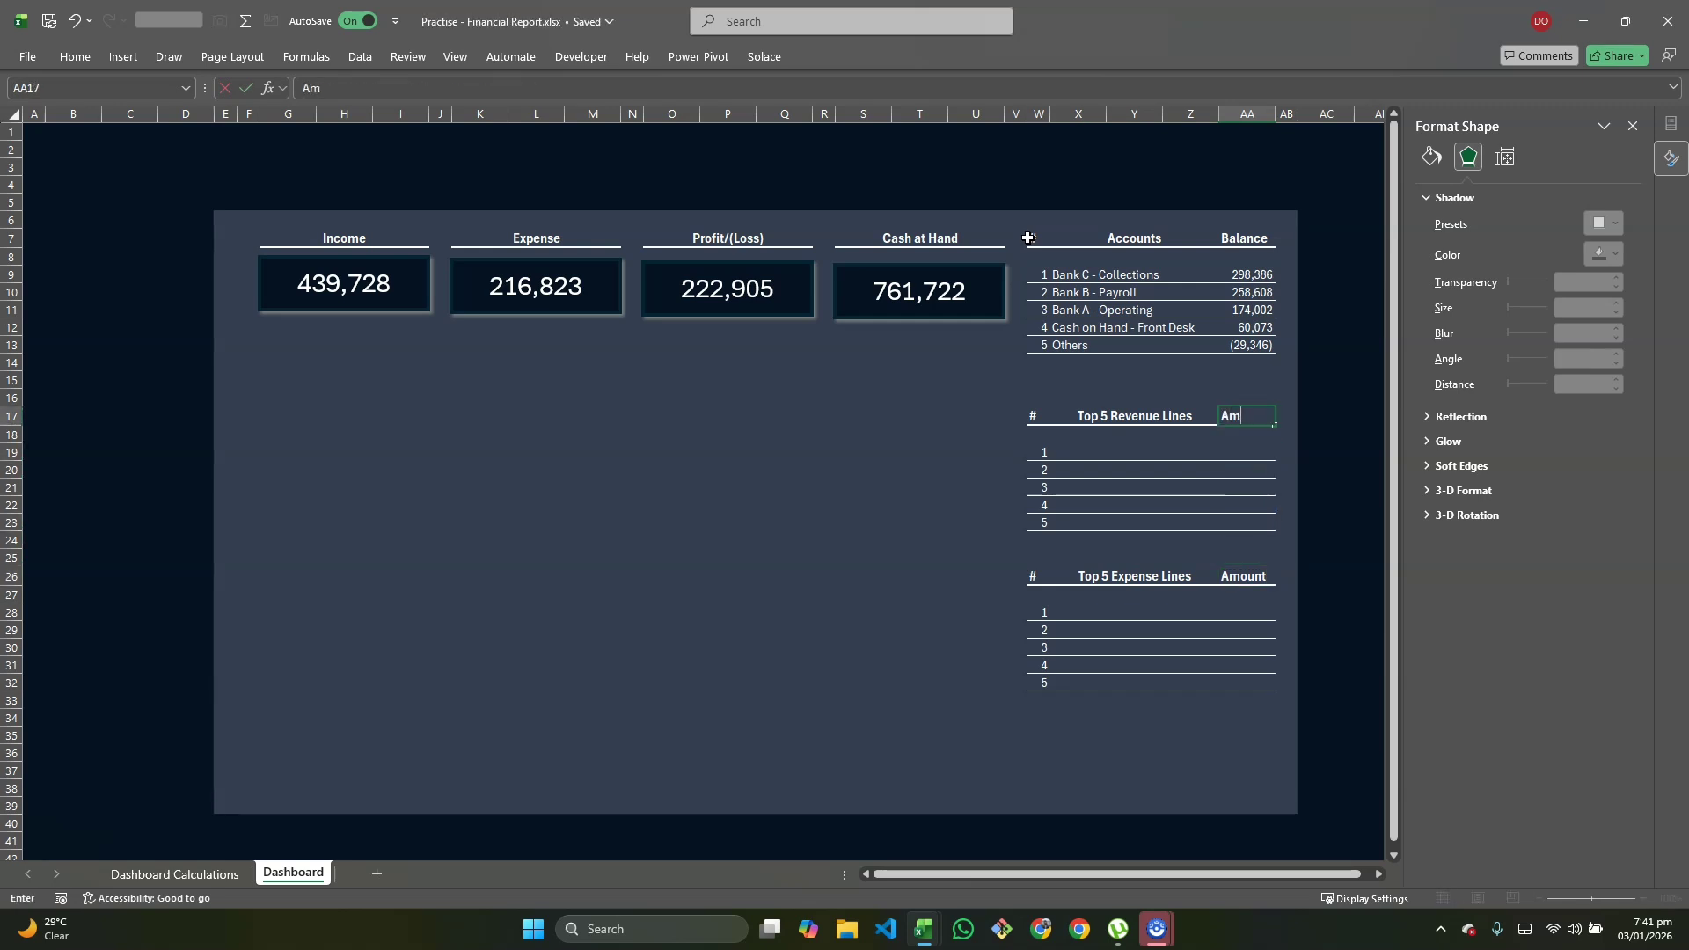
{"action": "type", "text": "ount"}
{"action": "key", "text": "Return"}
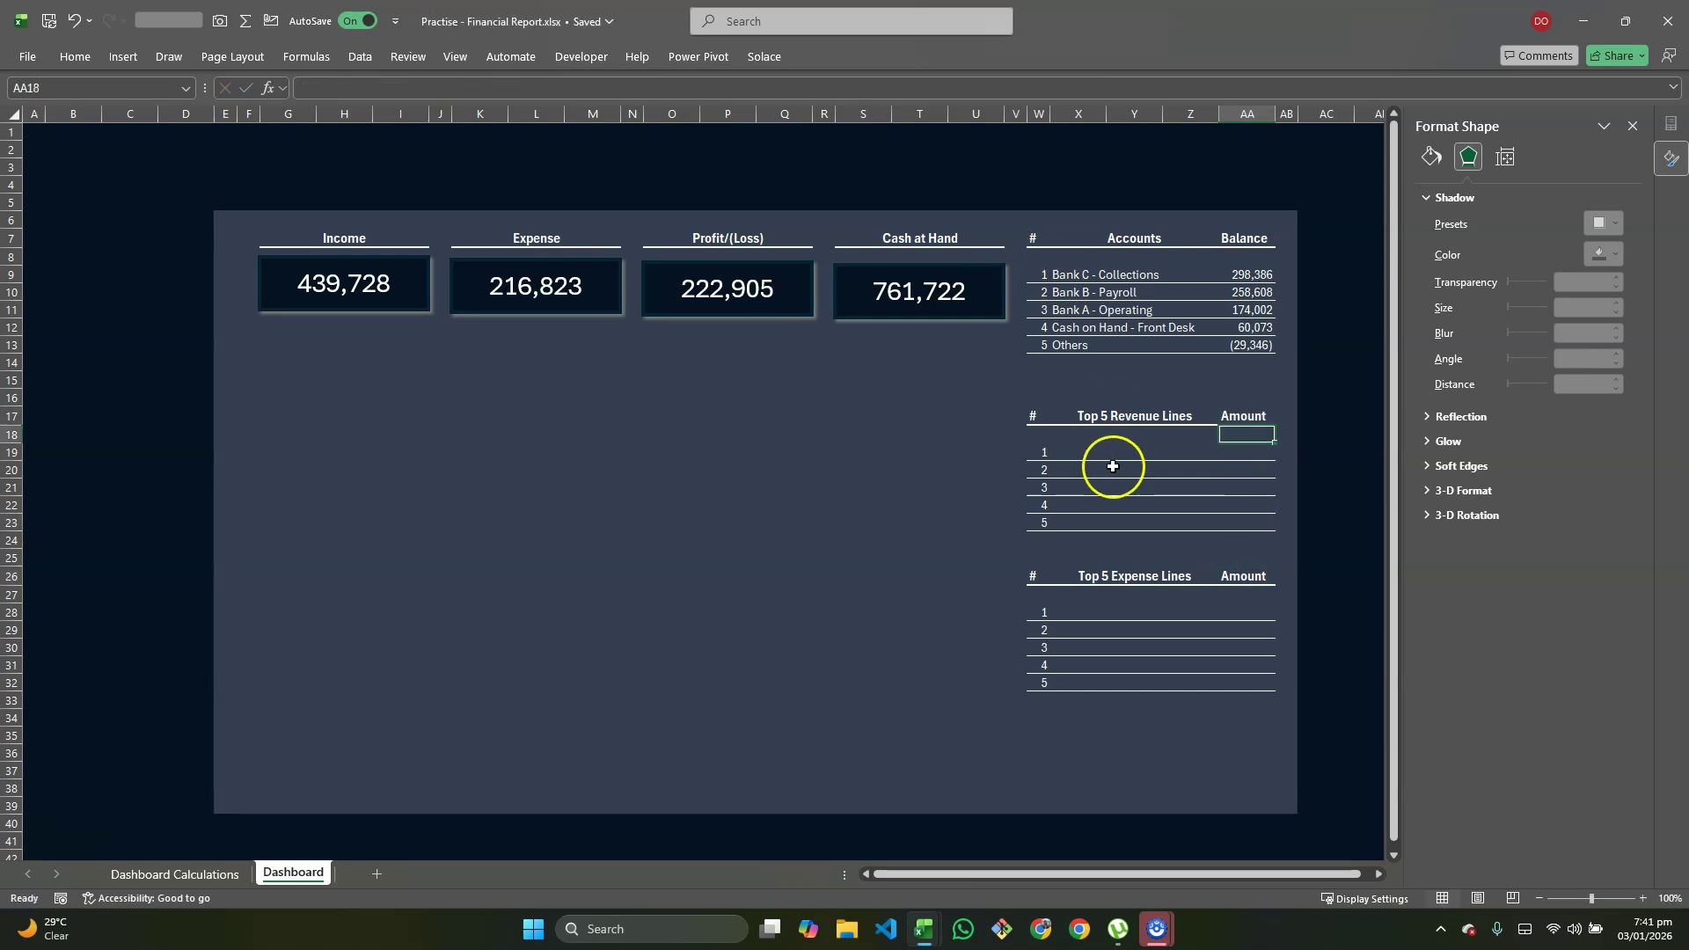
Step: Link the Top 5 Revenue Lines names from X19 to 'Dashboard Calculations'!B11:B15
{"action": "left_click", "coordinate": [1083, 458]}
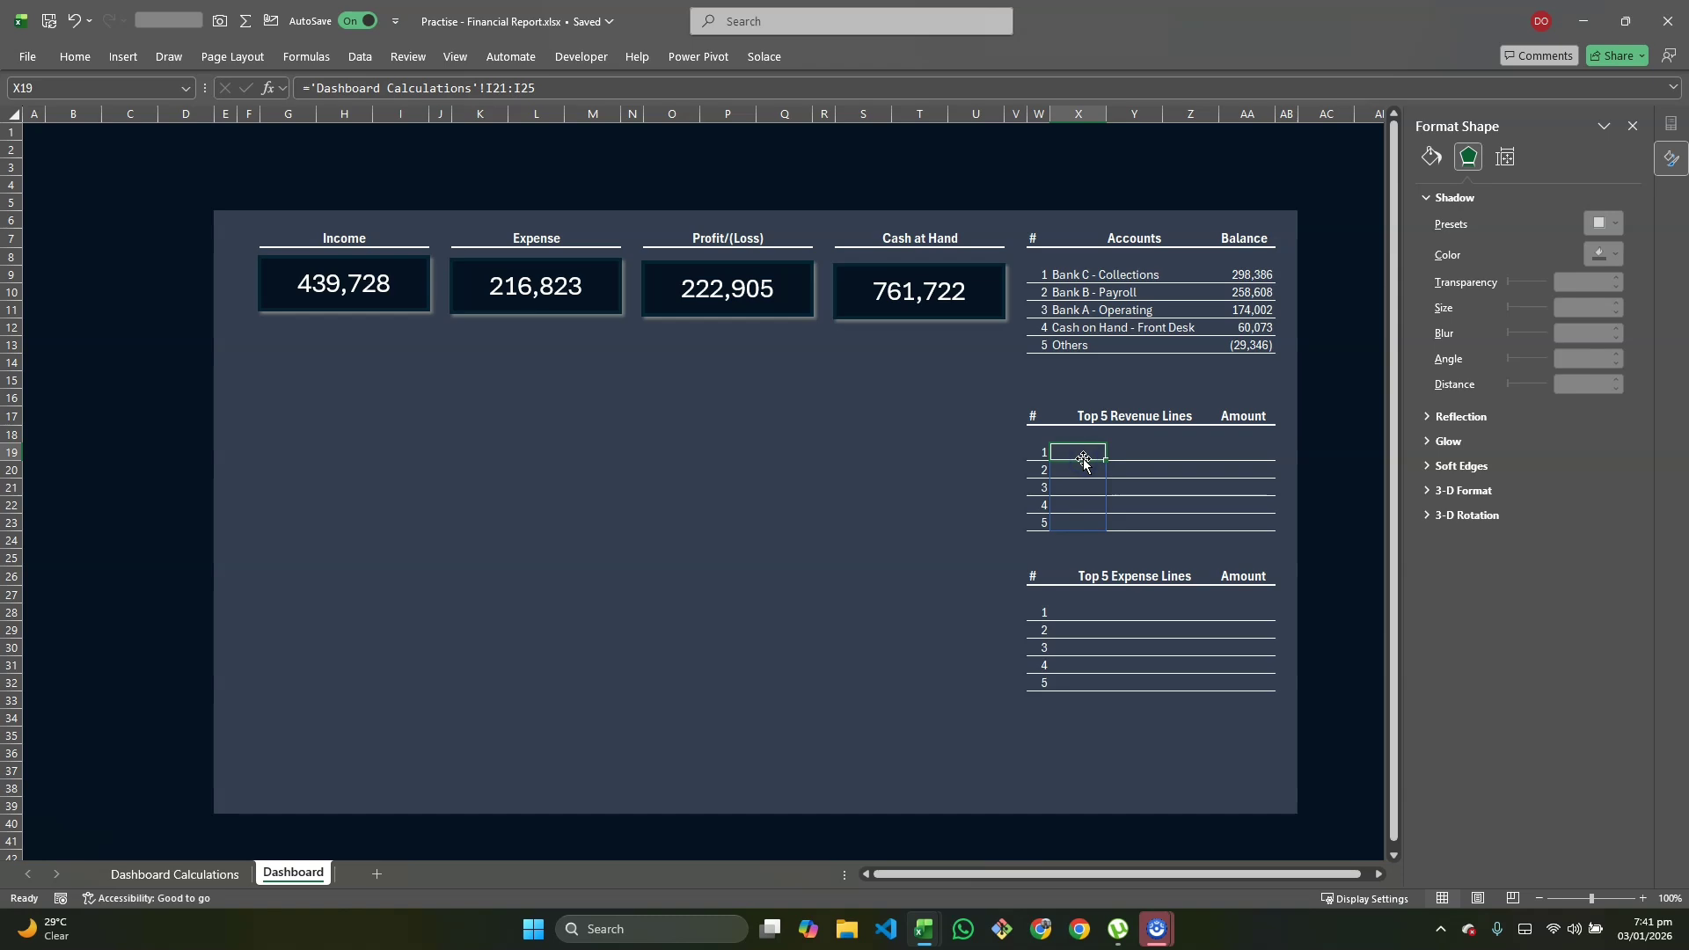
{"action": "type", "text": "="}
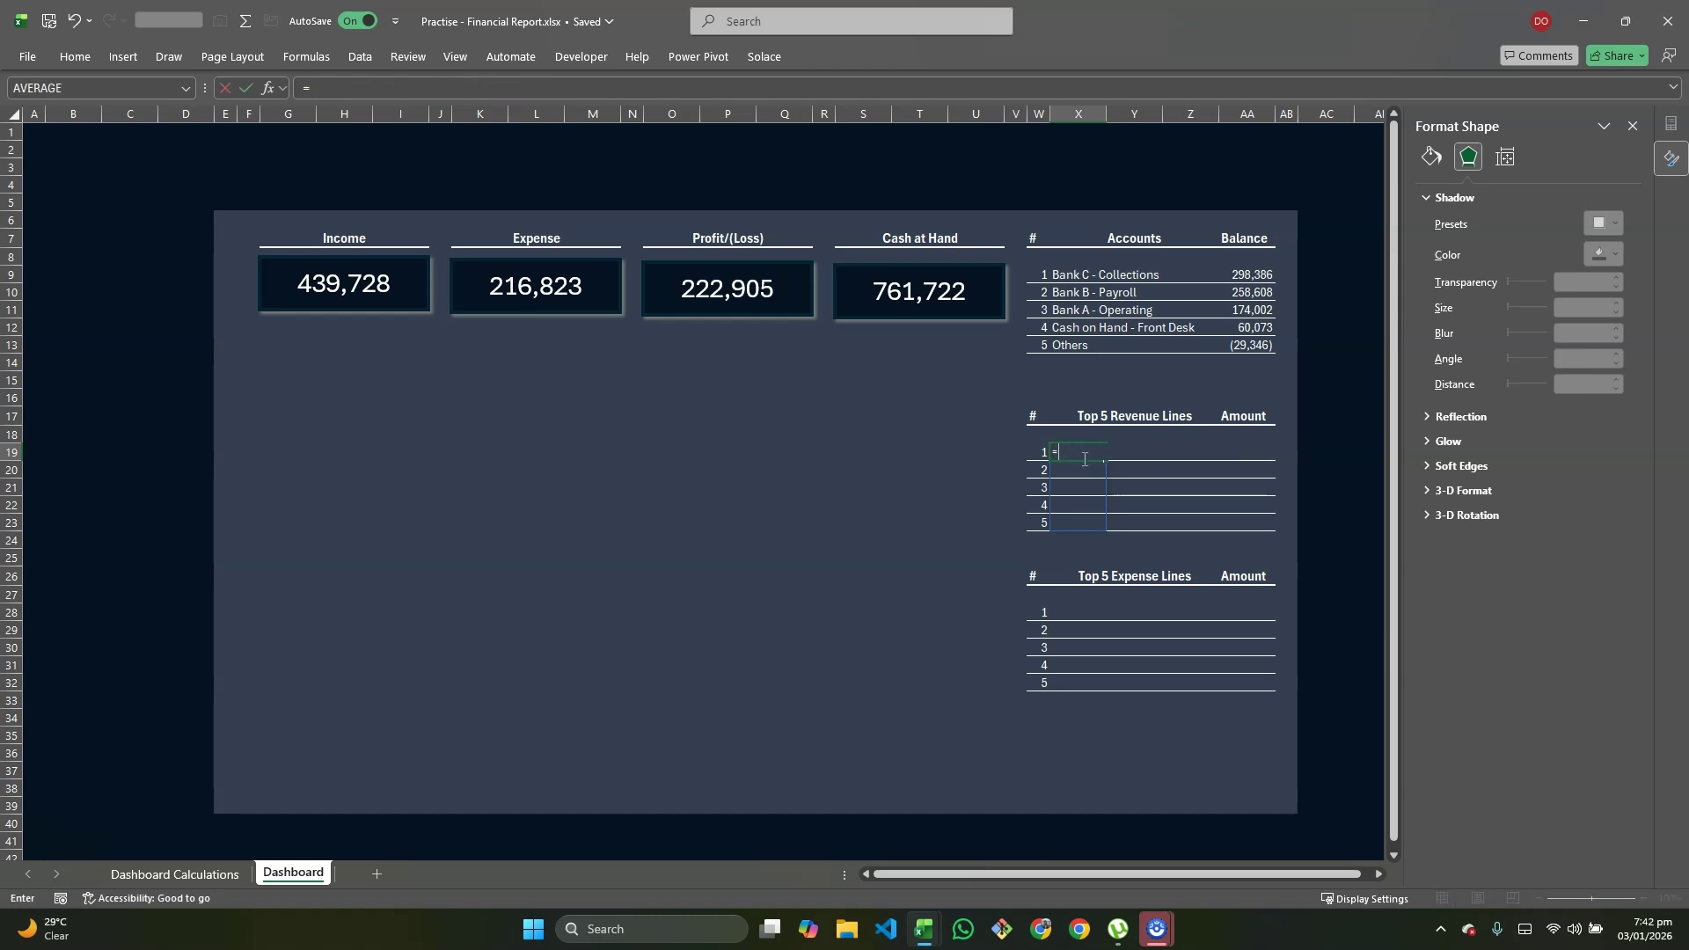
{"action": "left_click", "coordinate": [176, 871]}
{"action": "left_click", "coordinate": [98, 311]}
{"action": "left_click_drag", "start_coordinate": [98, 312], "coordinate": [112, 374]}
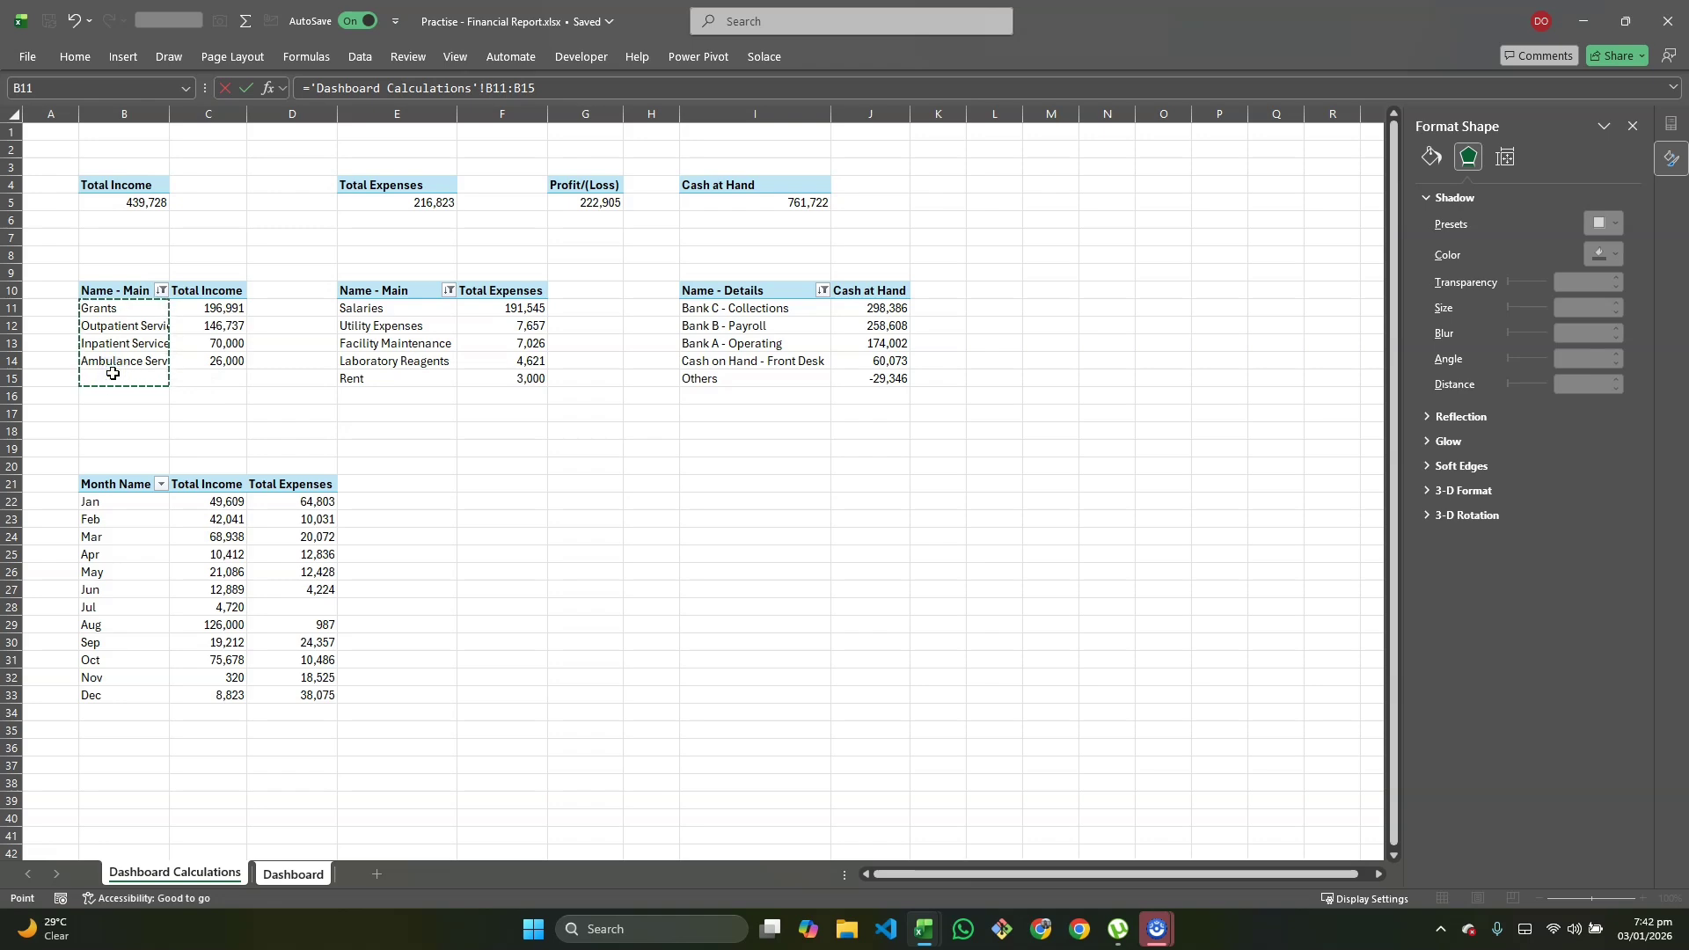
{"action": "key", "text": "Return"}
Step: Link the Top 5 Revenue Lines amounts from AA19 to 'Dashboard Calculations'!C11:C15
{"action": "key", "text": "Up"}
{"action": "key", "text": "Right"}
{"action": "key", "text": "Right"}
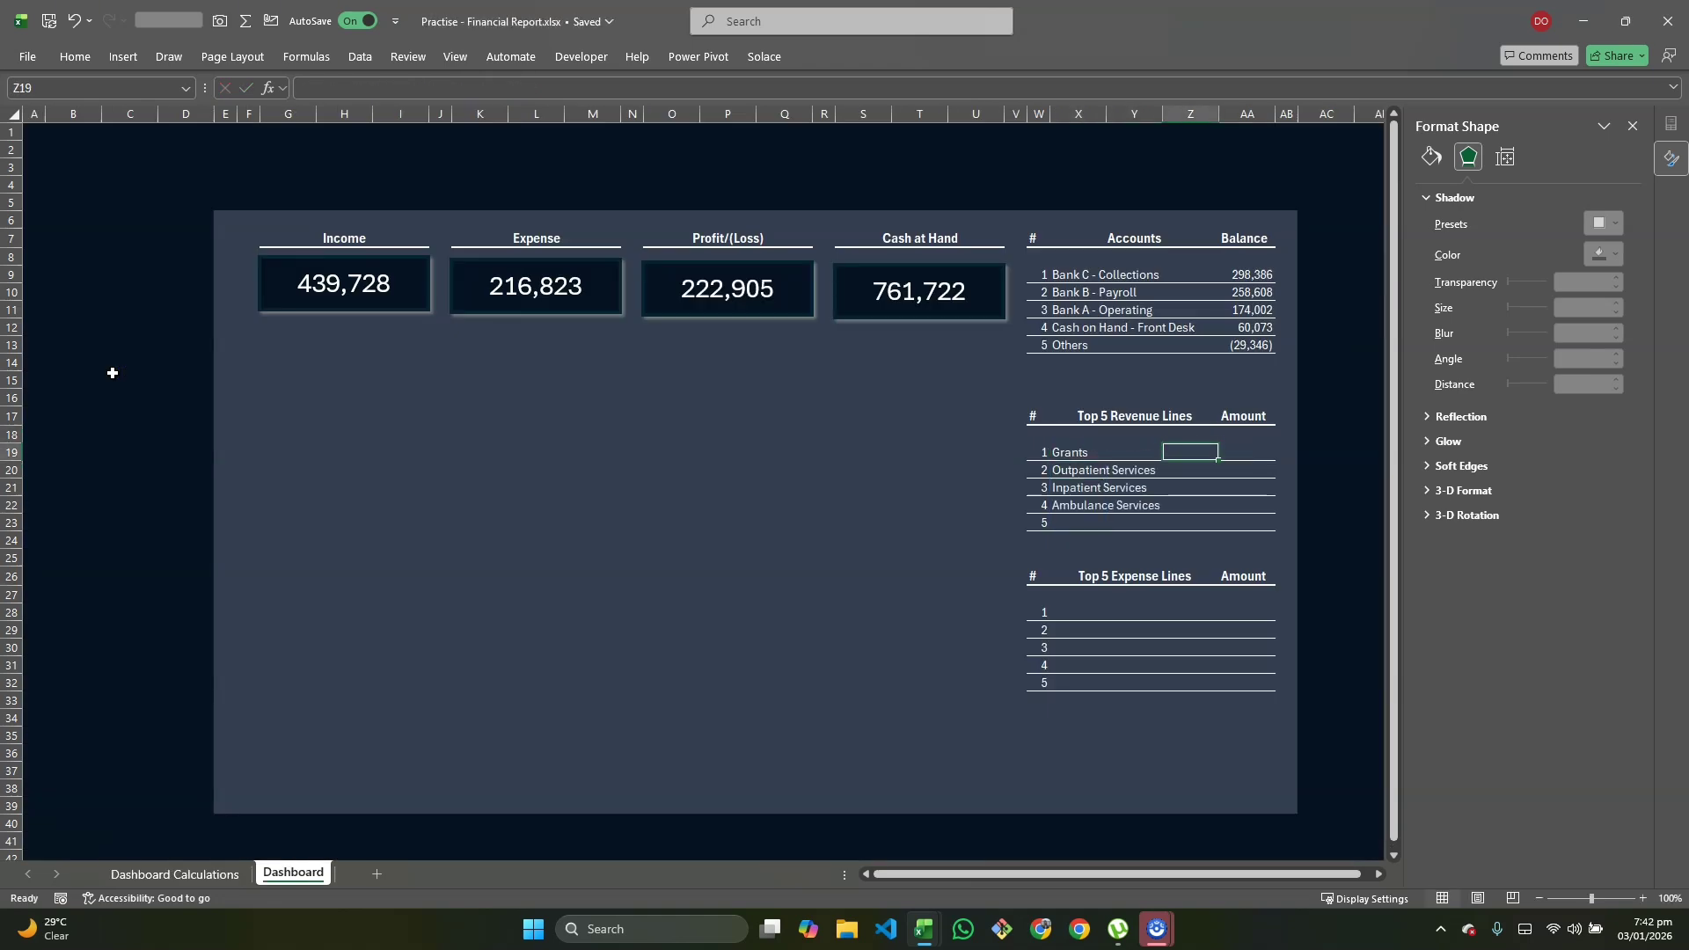
{"action": "key", "text": "Right"}
{"action": "type", "text": "="}
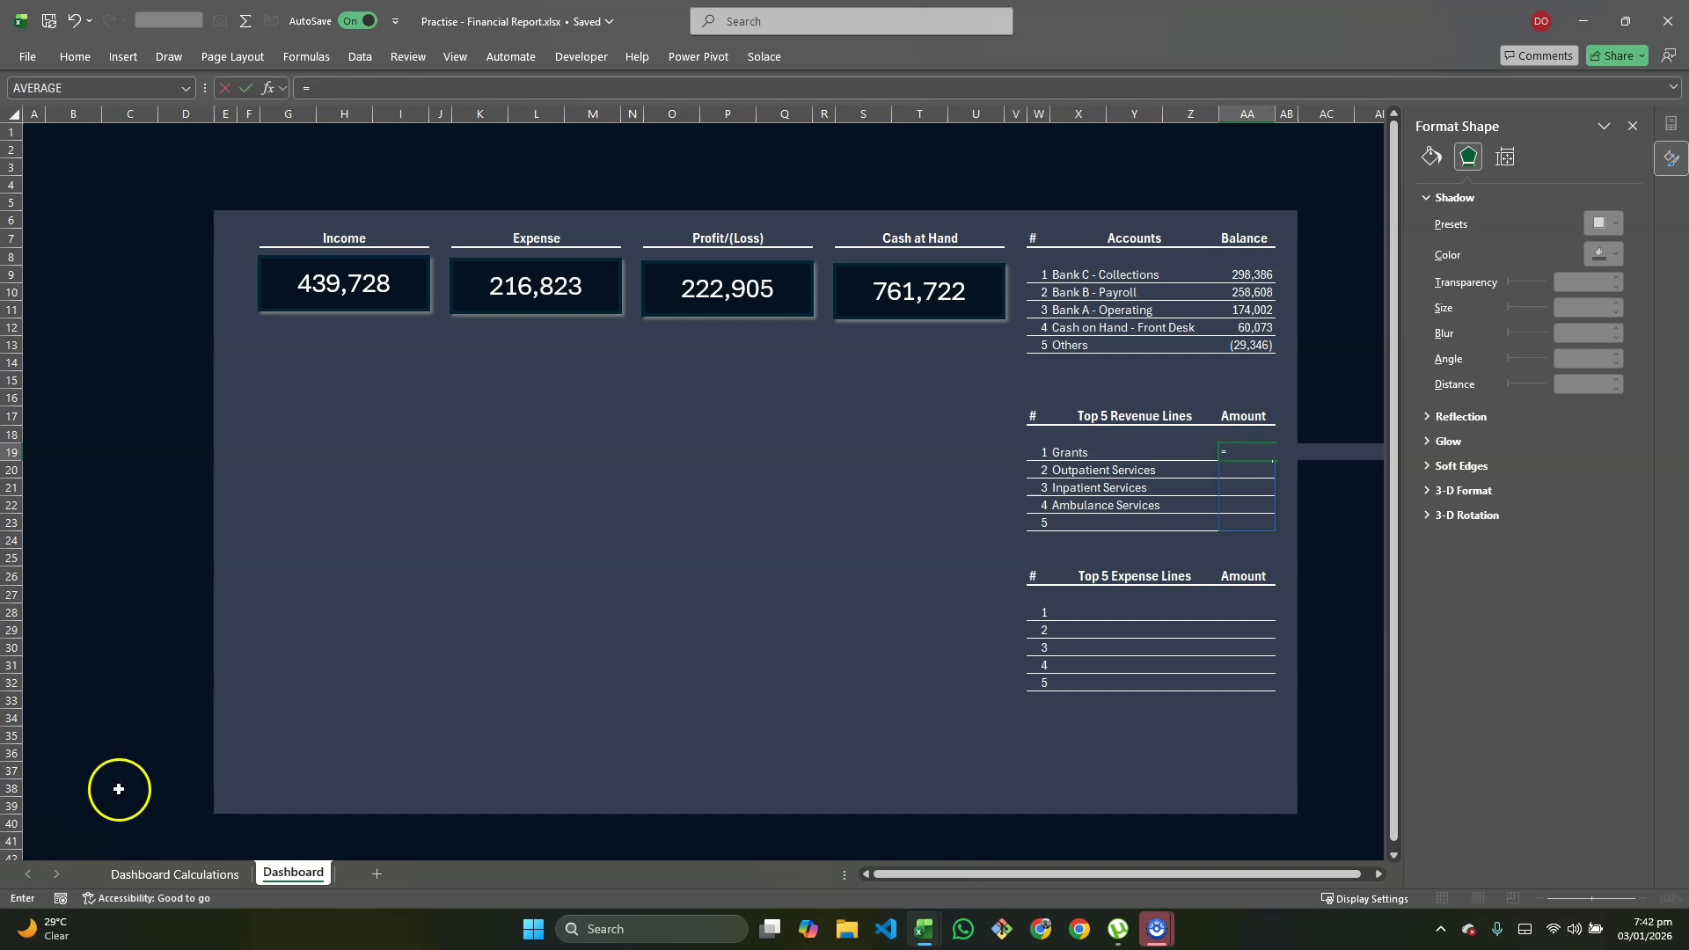
{"action": "left_click", "coordinate": [157, 869]}
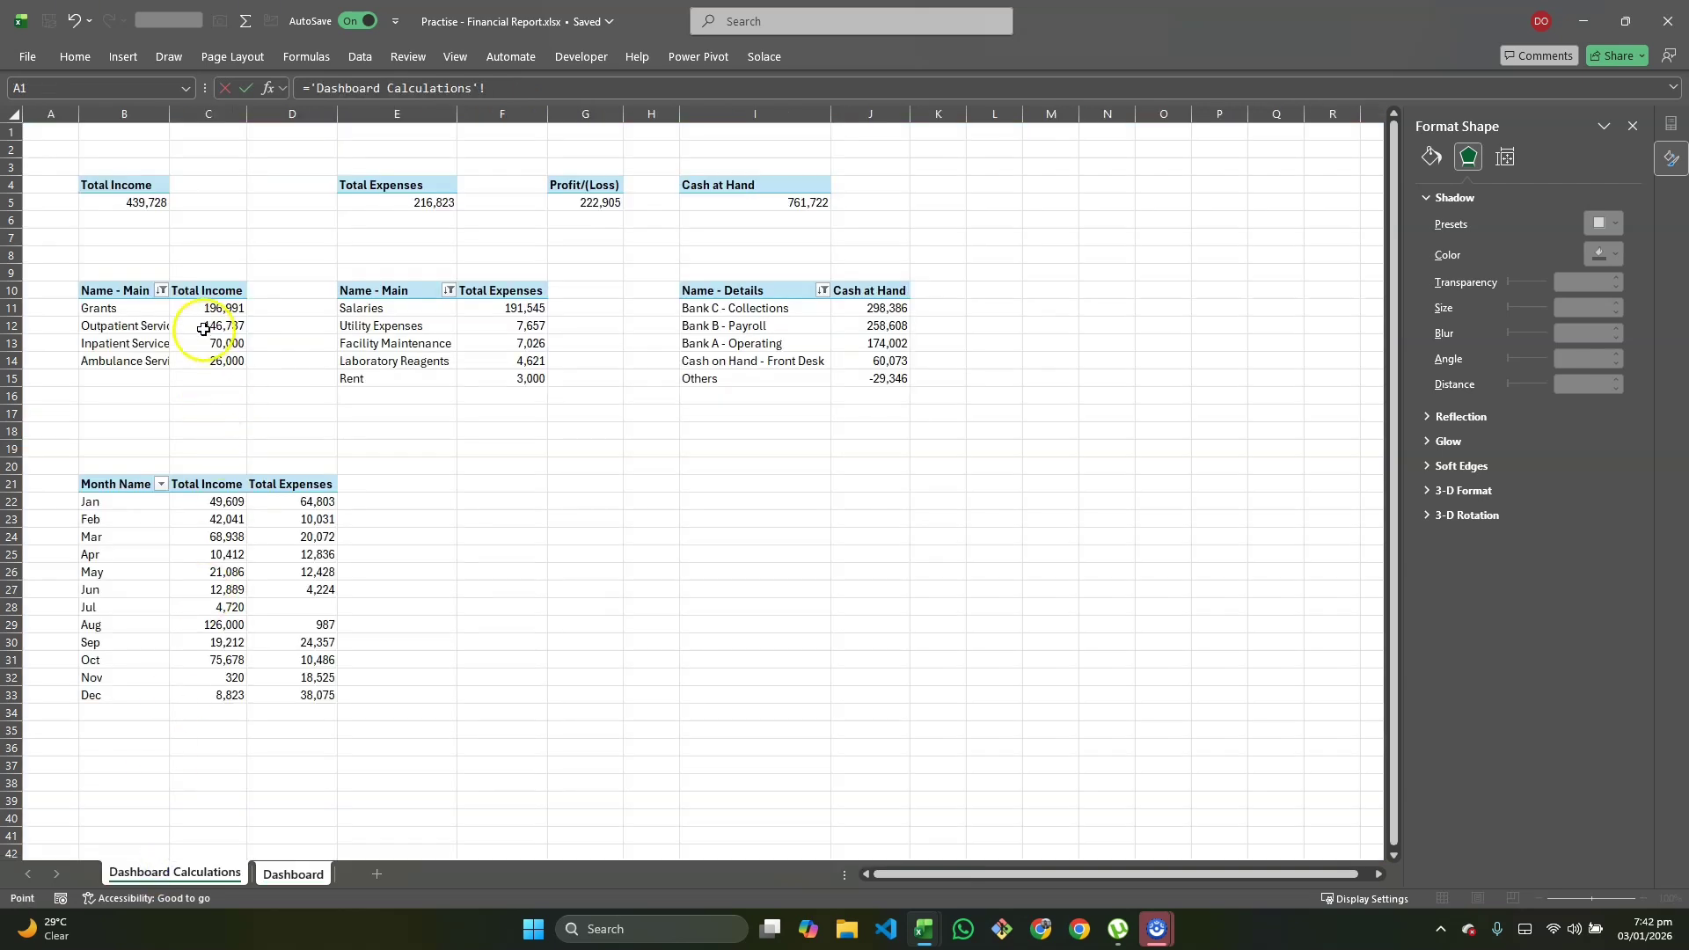
{"action": "left_click_drag", "start_coordinate": [210, 308], "coordinate": [211, 378]}
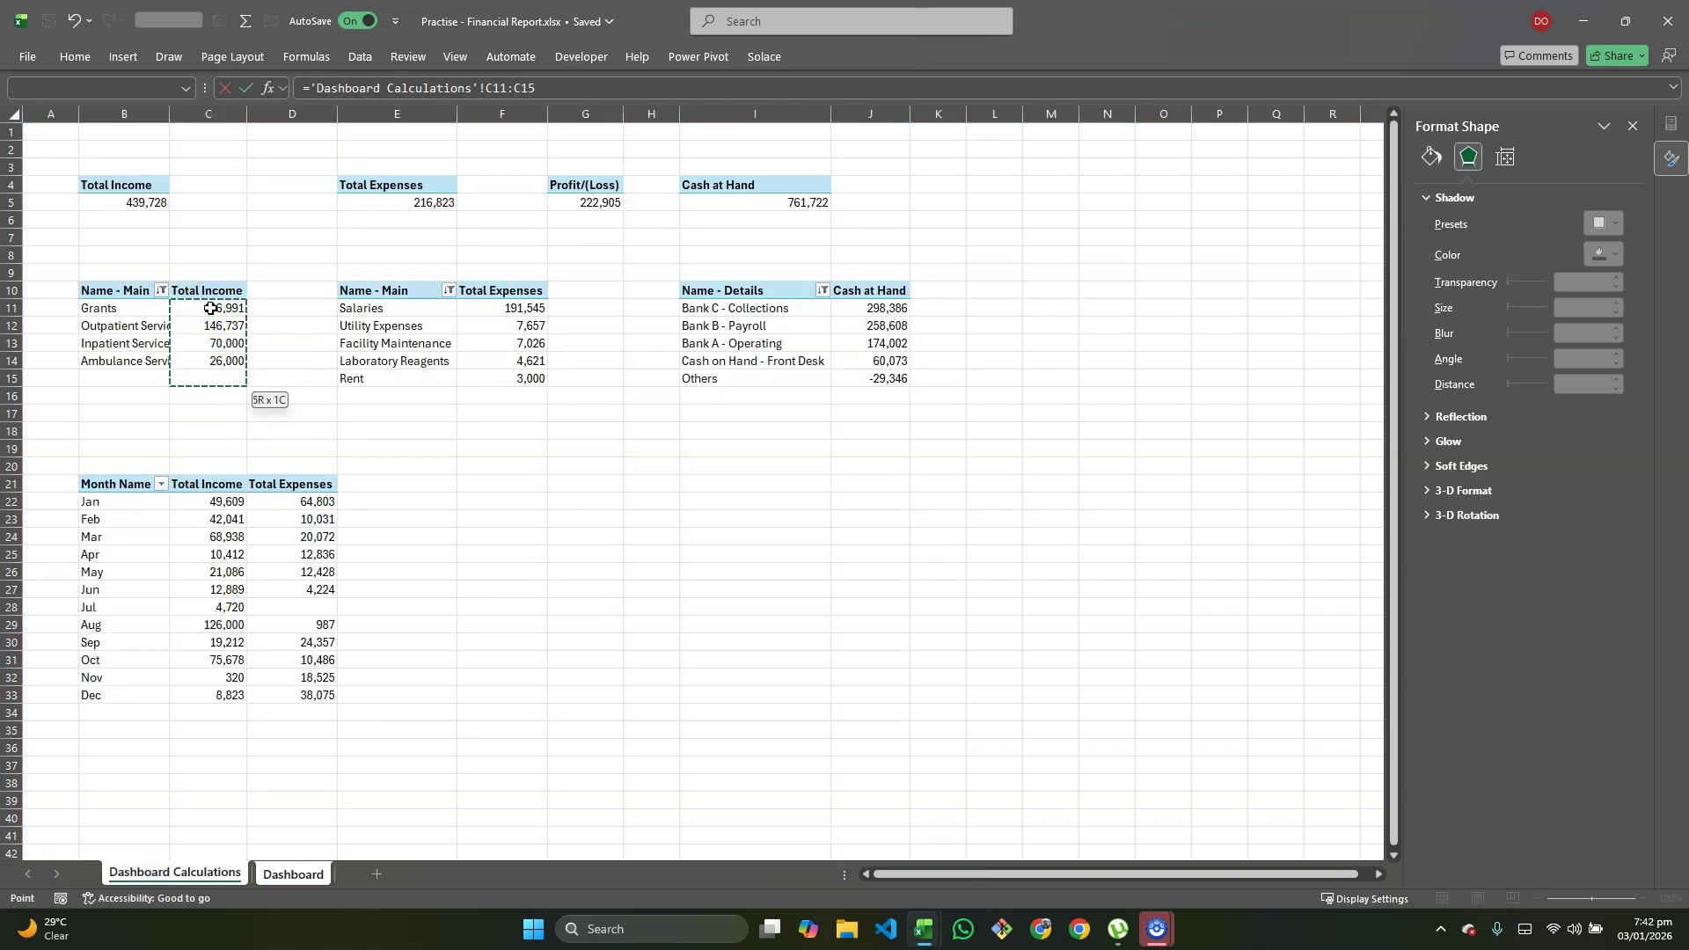
{"action": "key", "text": "Return"}
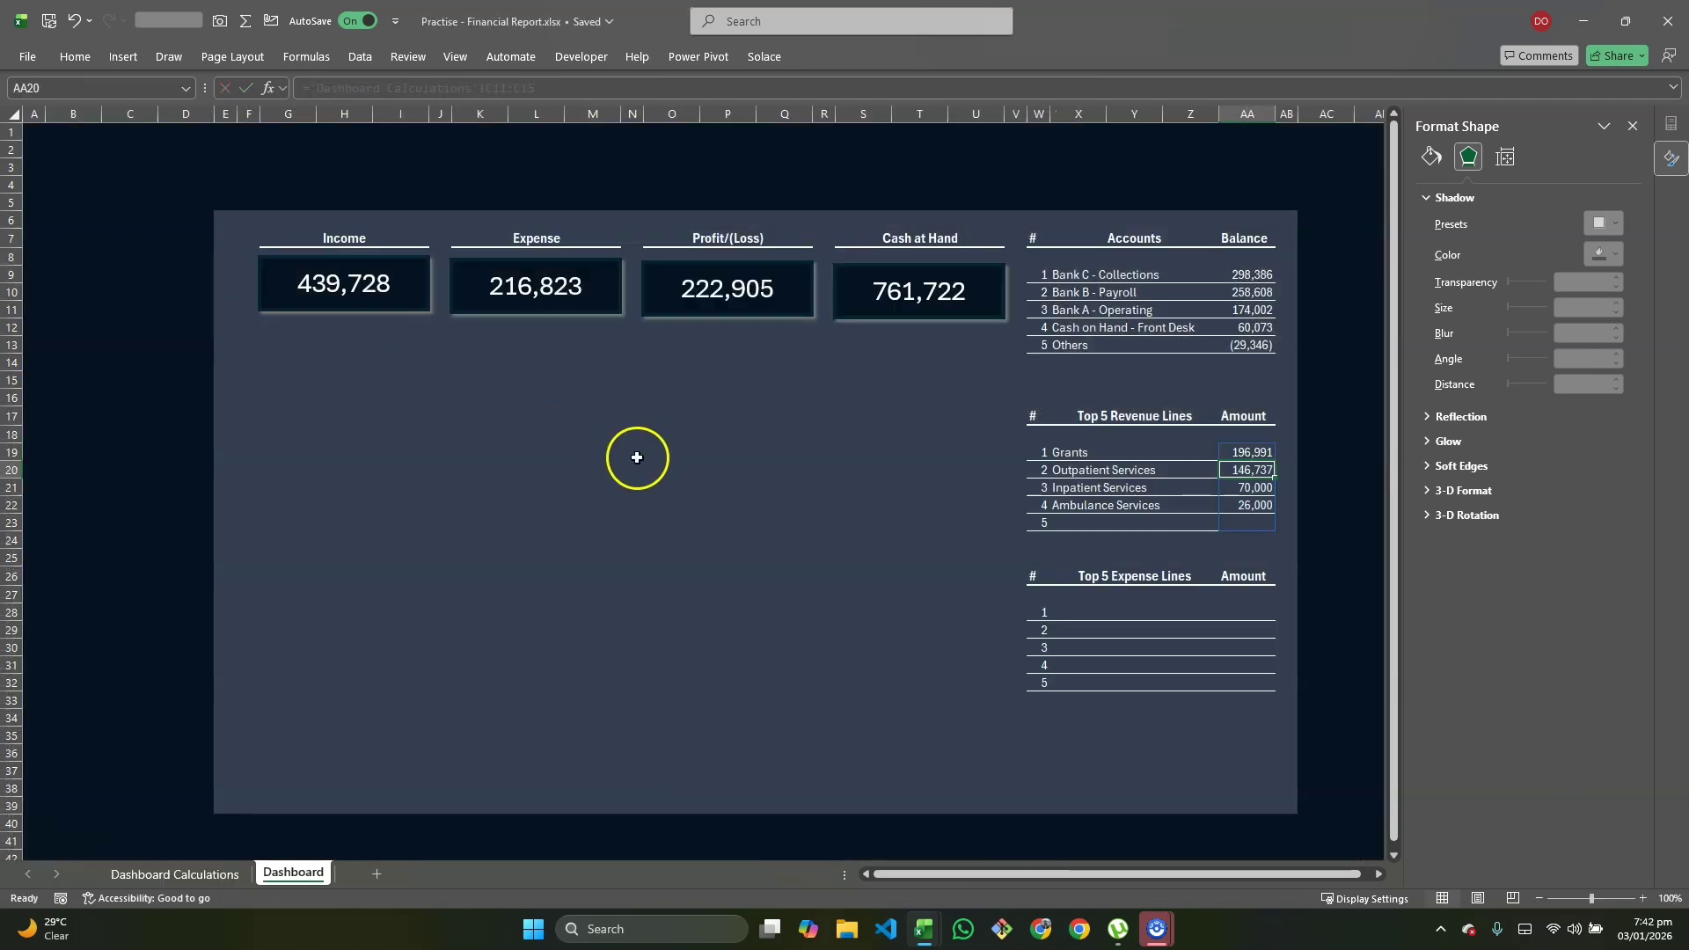
Step: Link the Top 5 Expense Lines names from X28 to 'Dashboard Calculations'!E11:E15
{"action": "left_click", "coordinate": [1083, 613]}
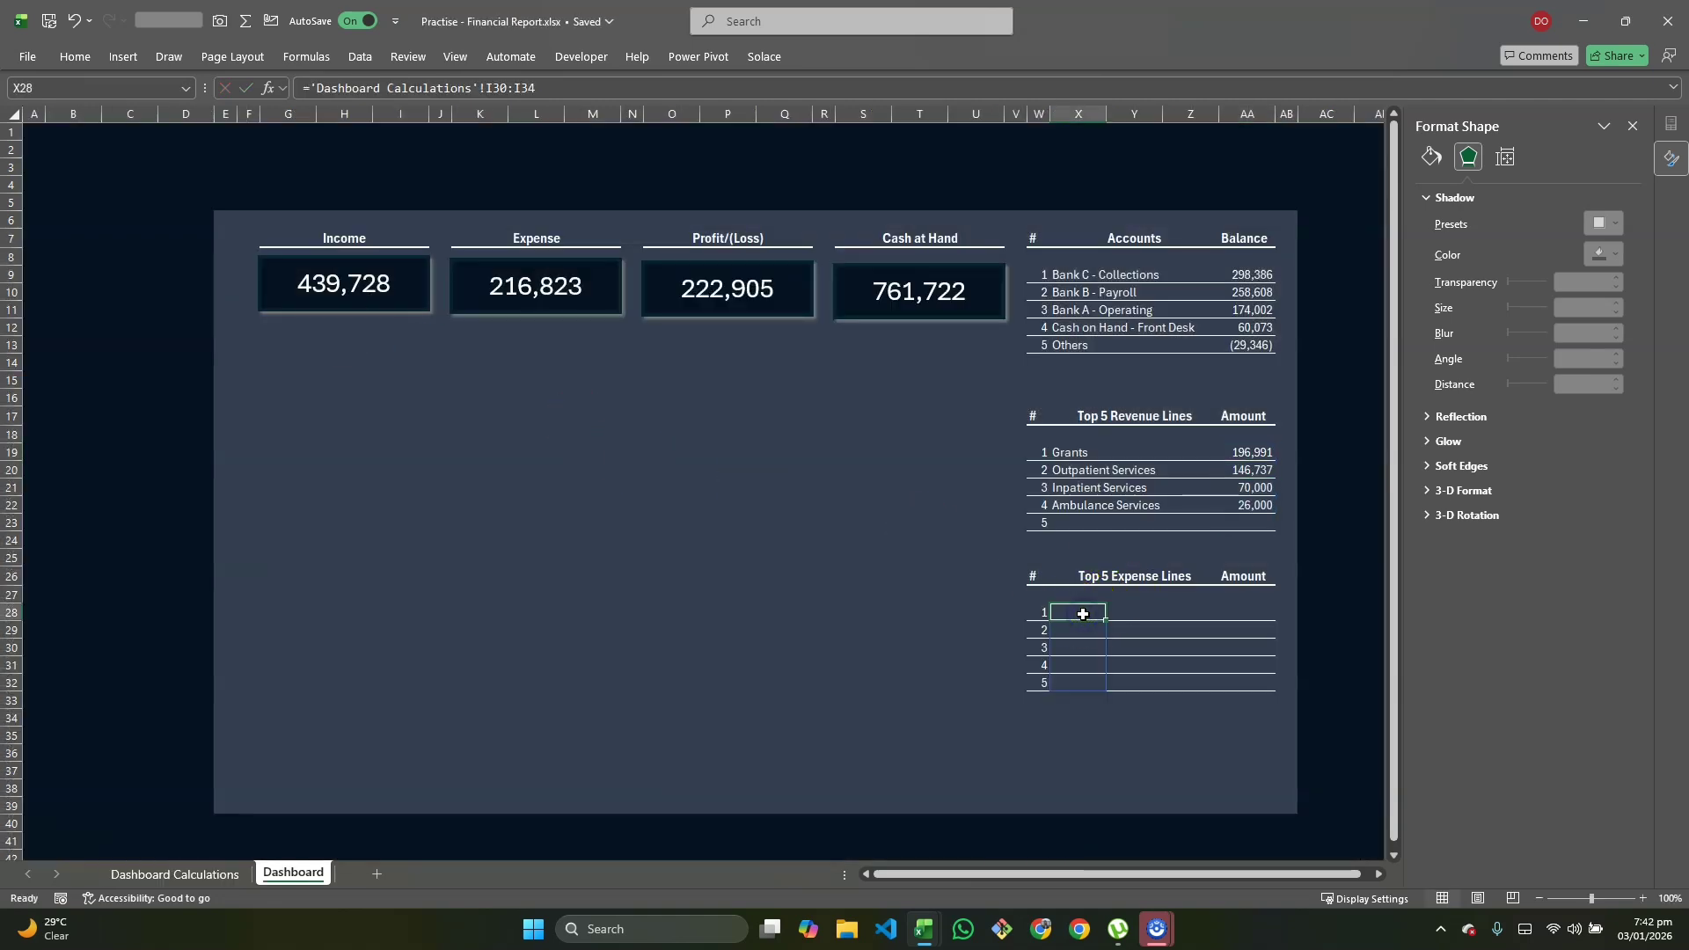
{"action": "type", "text": "="}
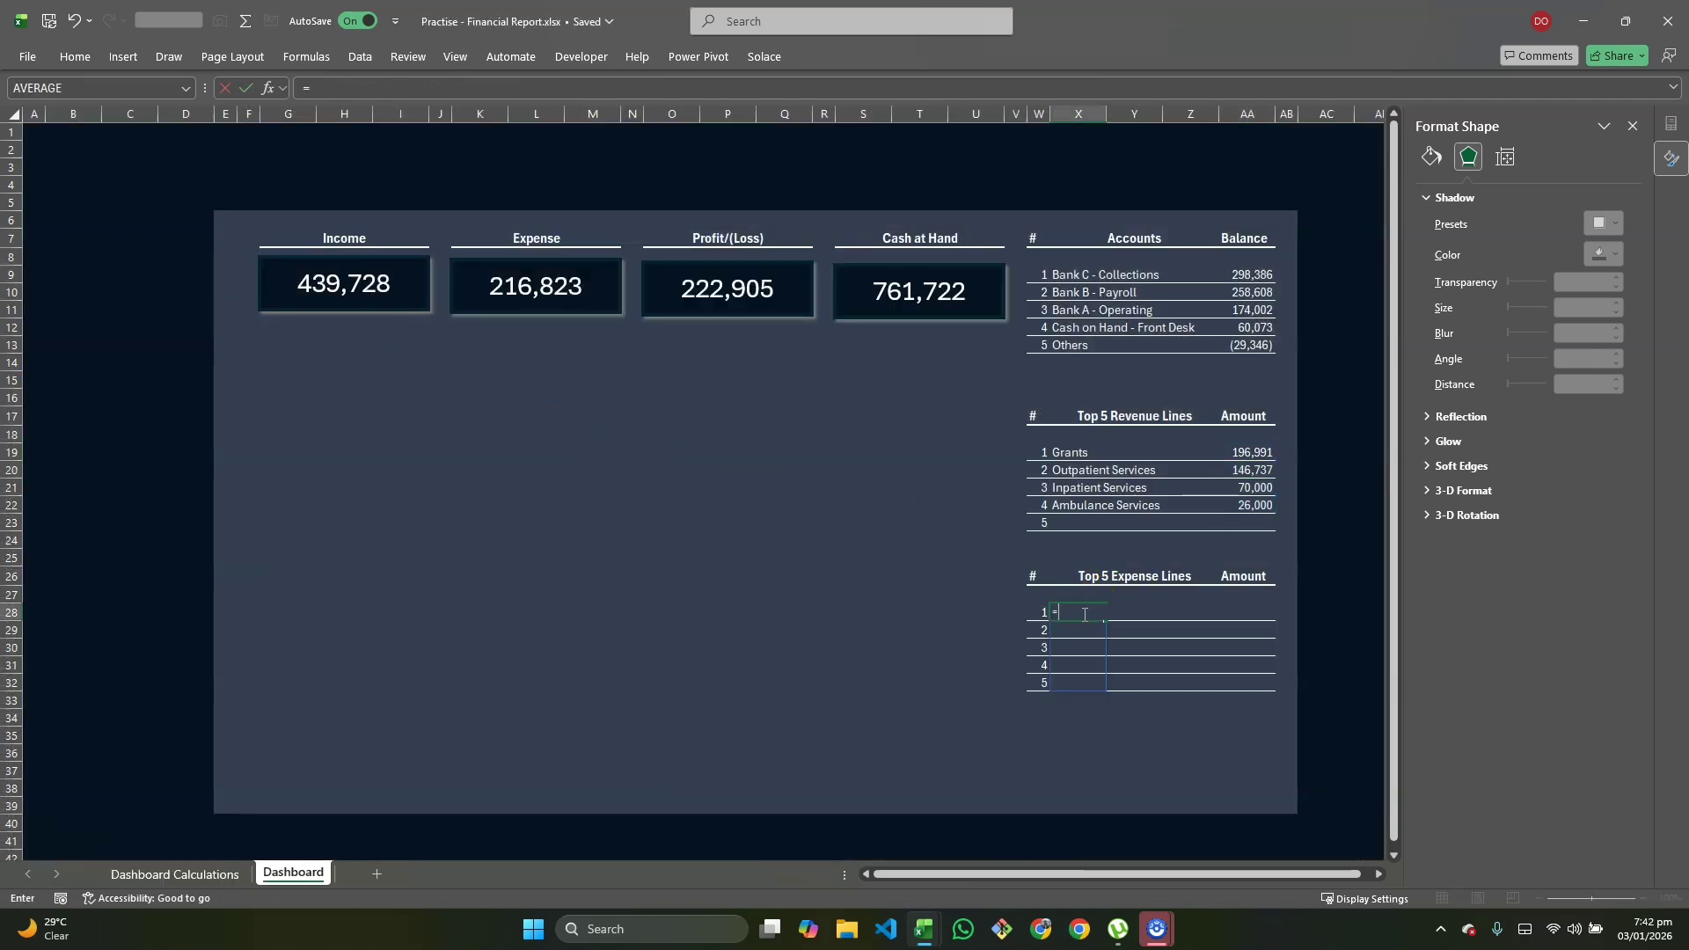
{"action": "left_click", "coordinate": [233, 875]}
{"action": "left_click_drag", "start_coordinate": [431, 309], "coordinate": [425, 381]}
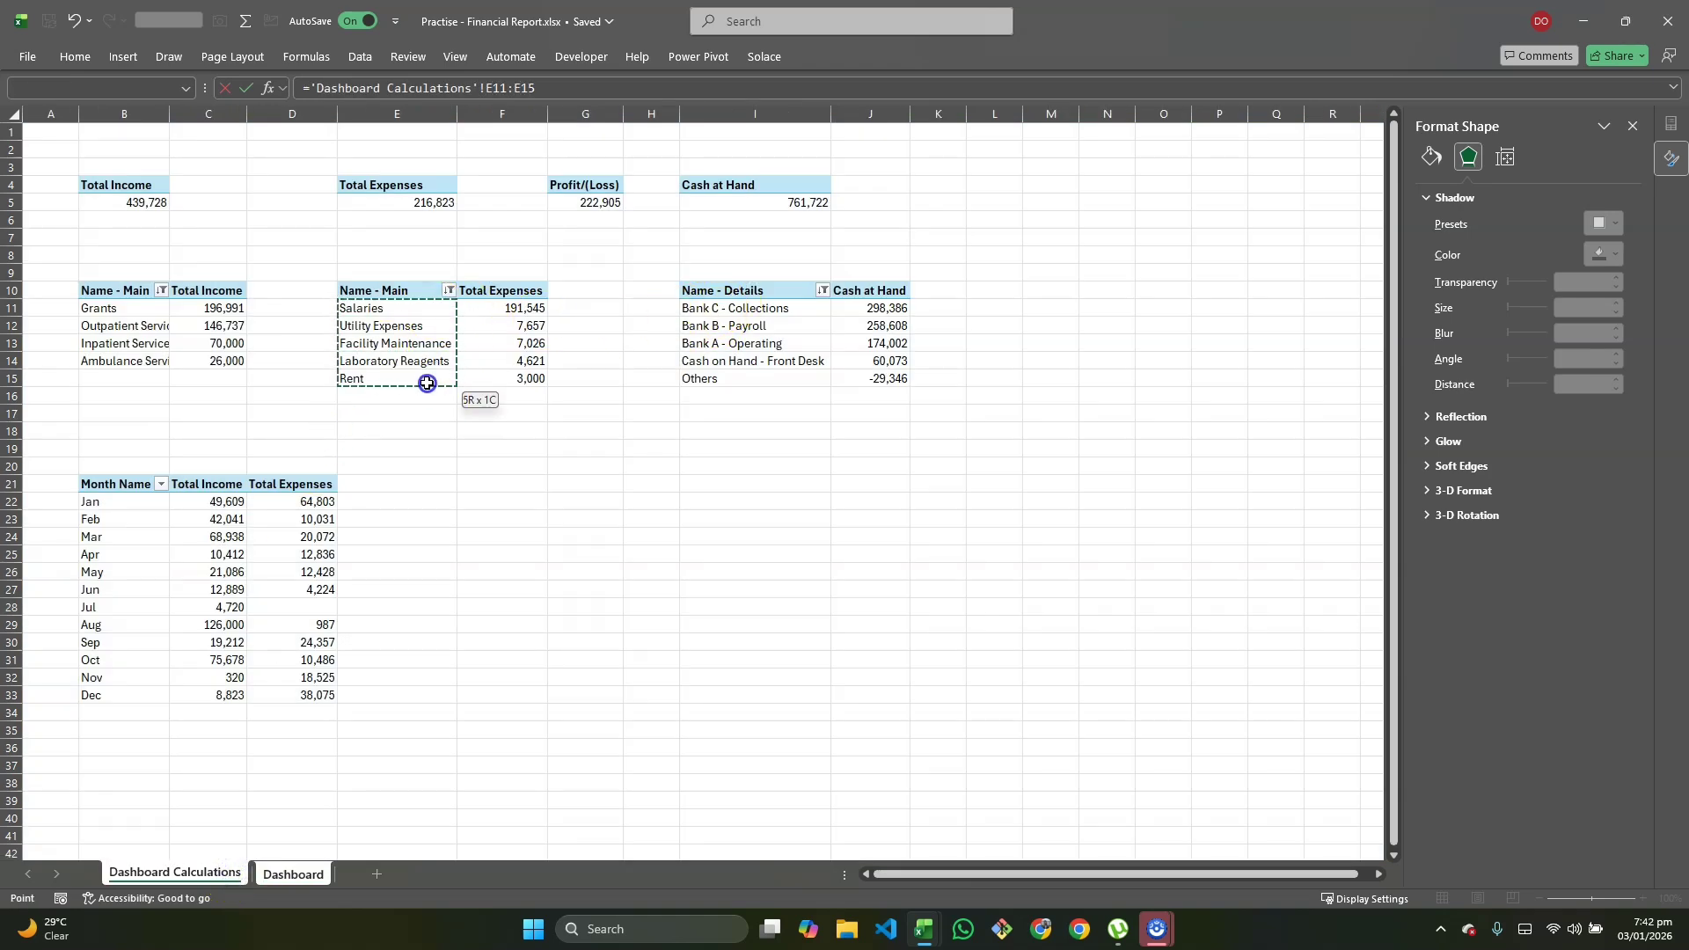
{"action": "key", "text": "Return"}
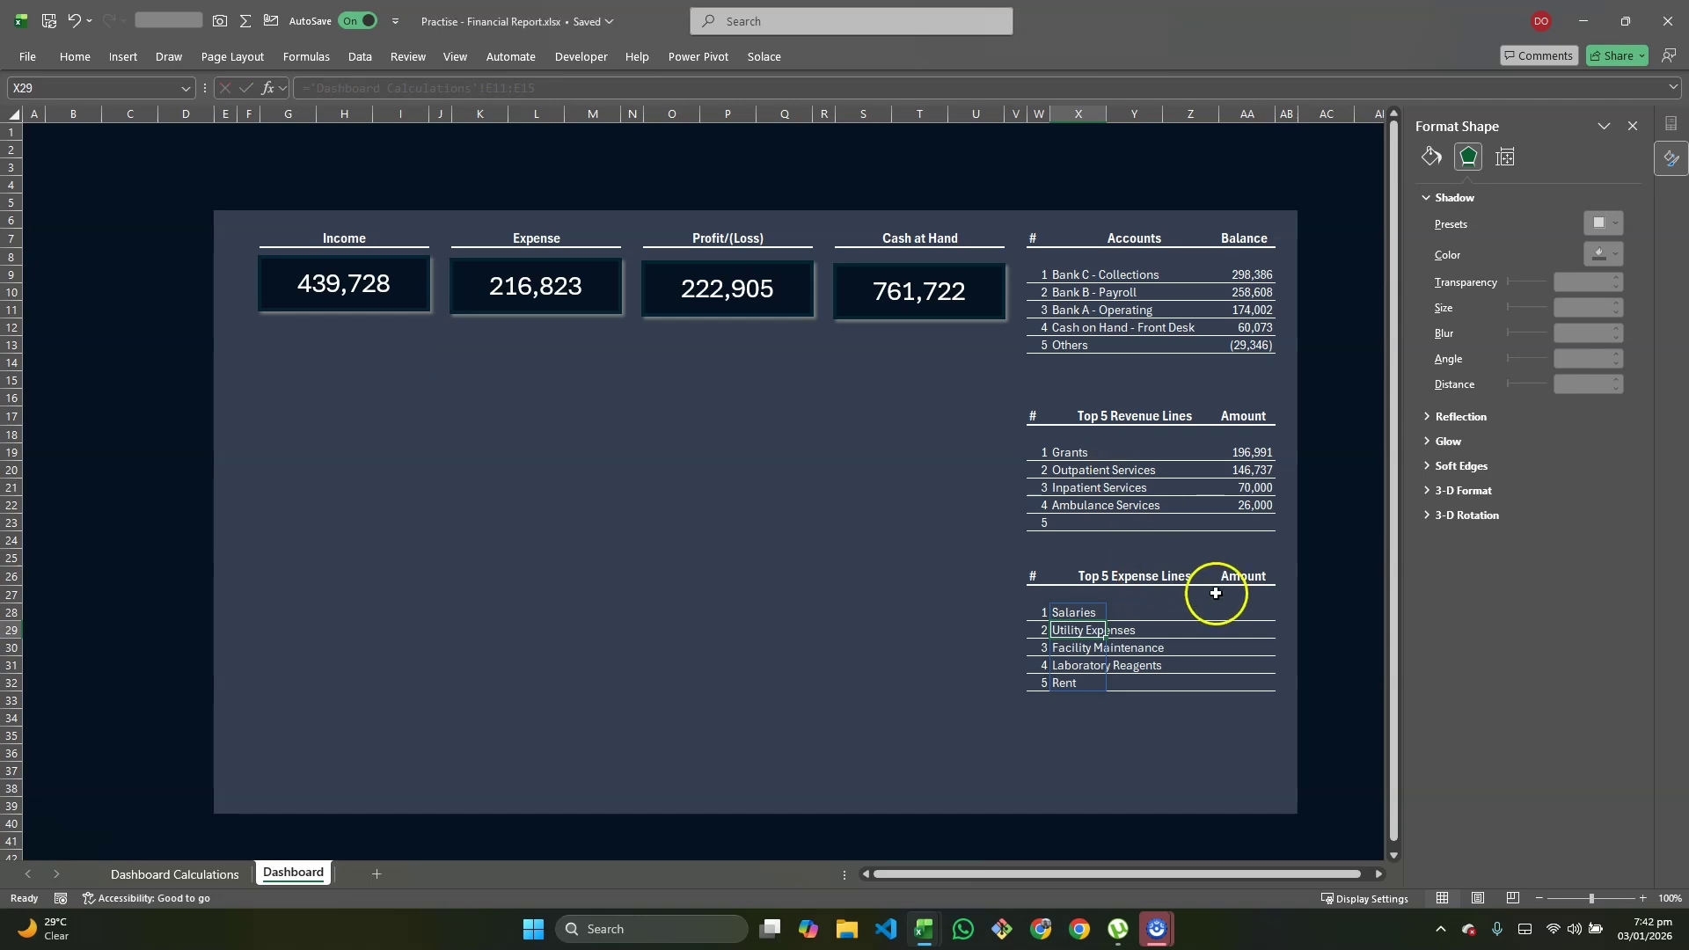
Step: Link the Top 5 Expense Lines amounts from AA28 to 'Dashboard Calculations'!F11:F15
{"action": "left_click", "coordinate": [1231, 613]}
{"action": "type", "text": "="}
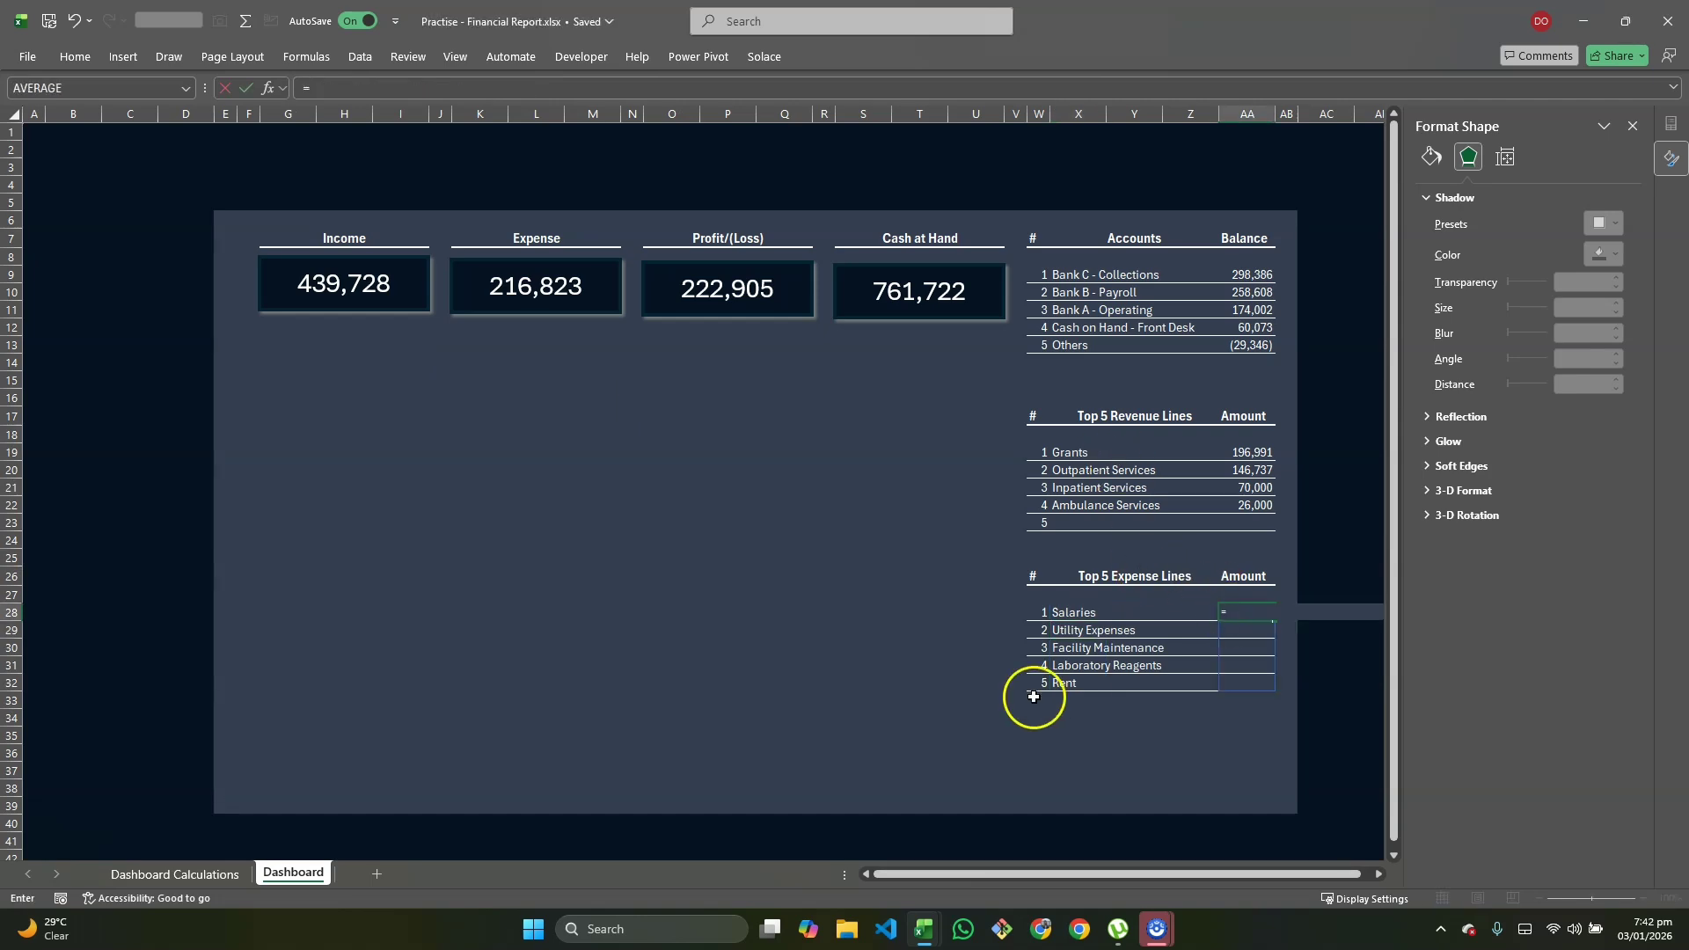
{"action": "left_click", "coordinate": [225, 873]}
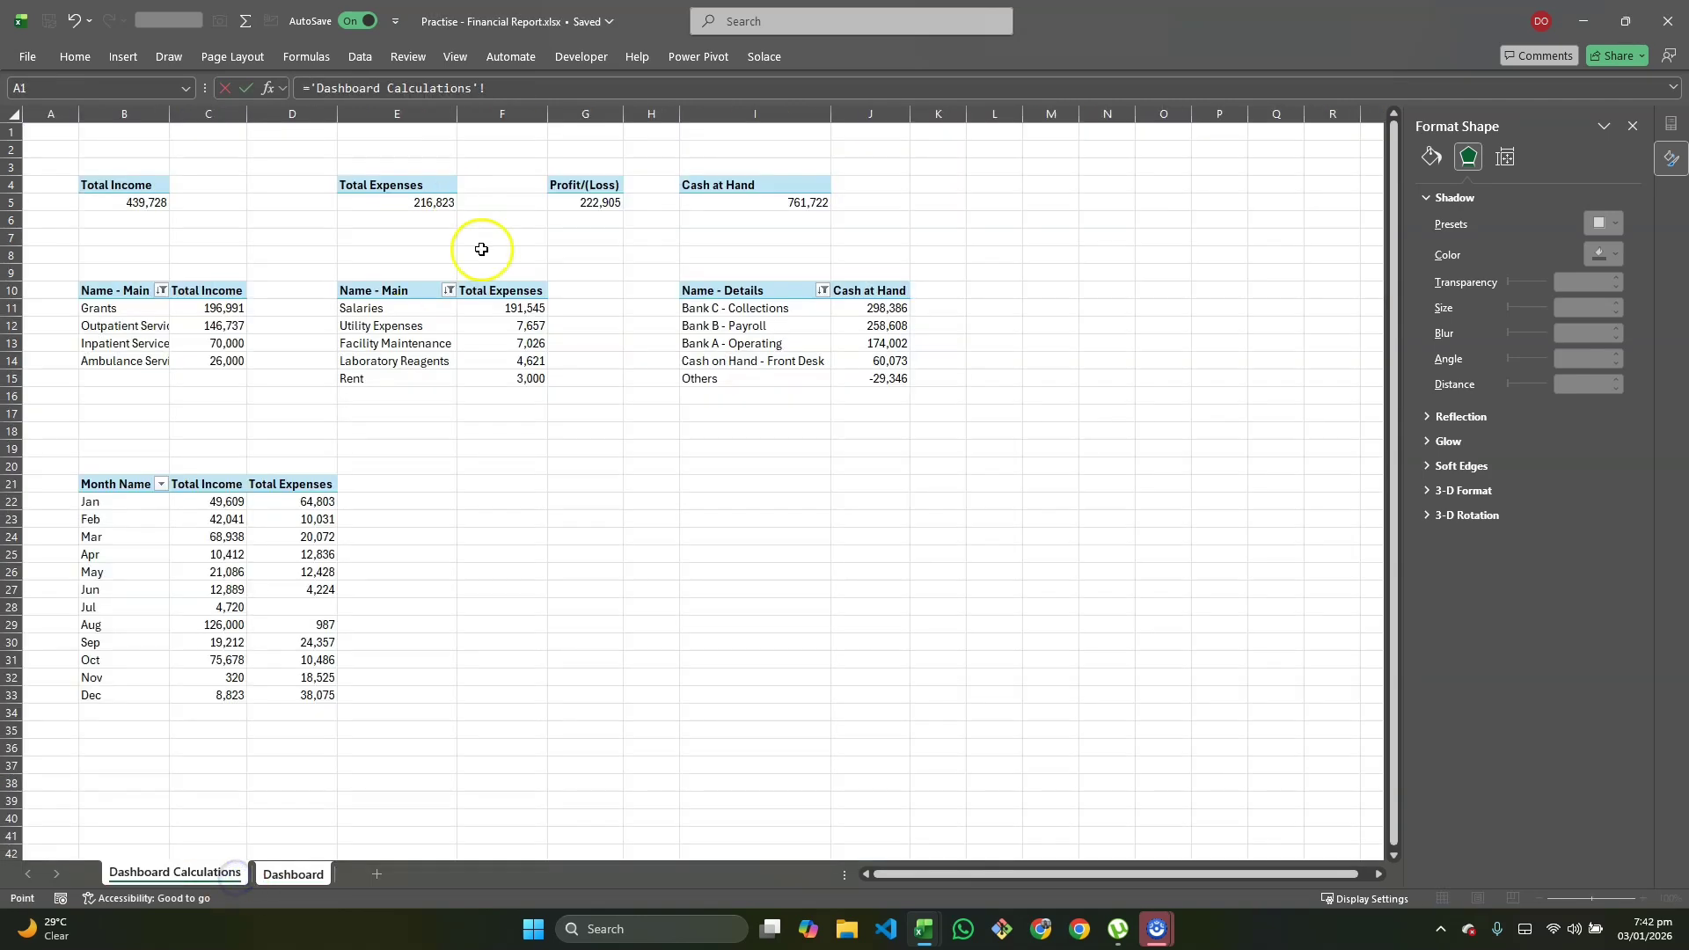
{"action": "left_click_drag", "start_coordinate": [497, 314], "coordinate": [502, 381]}
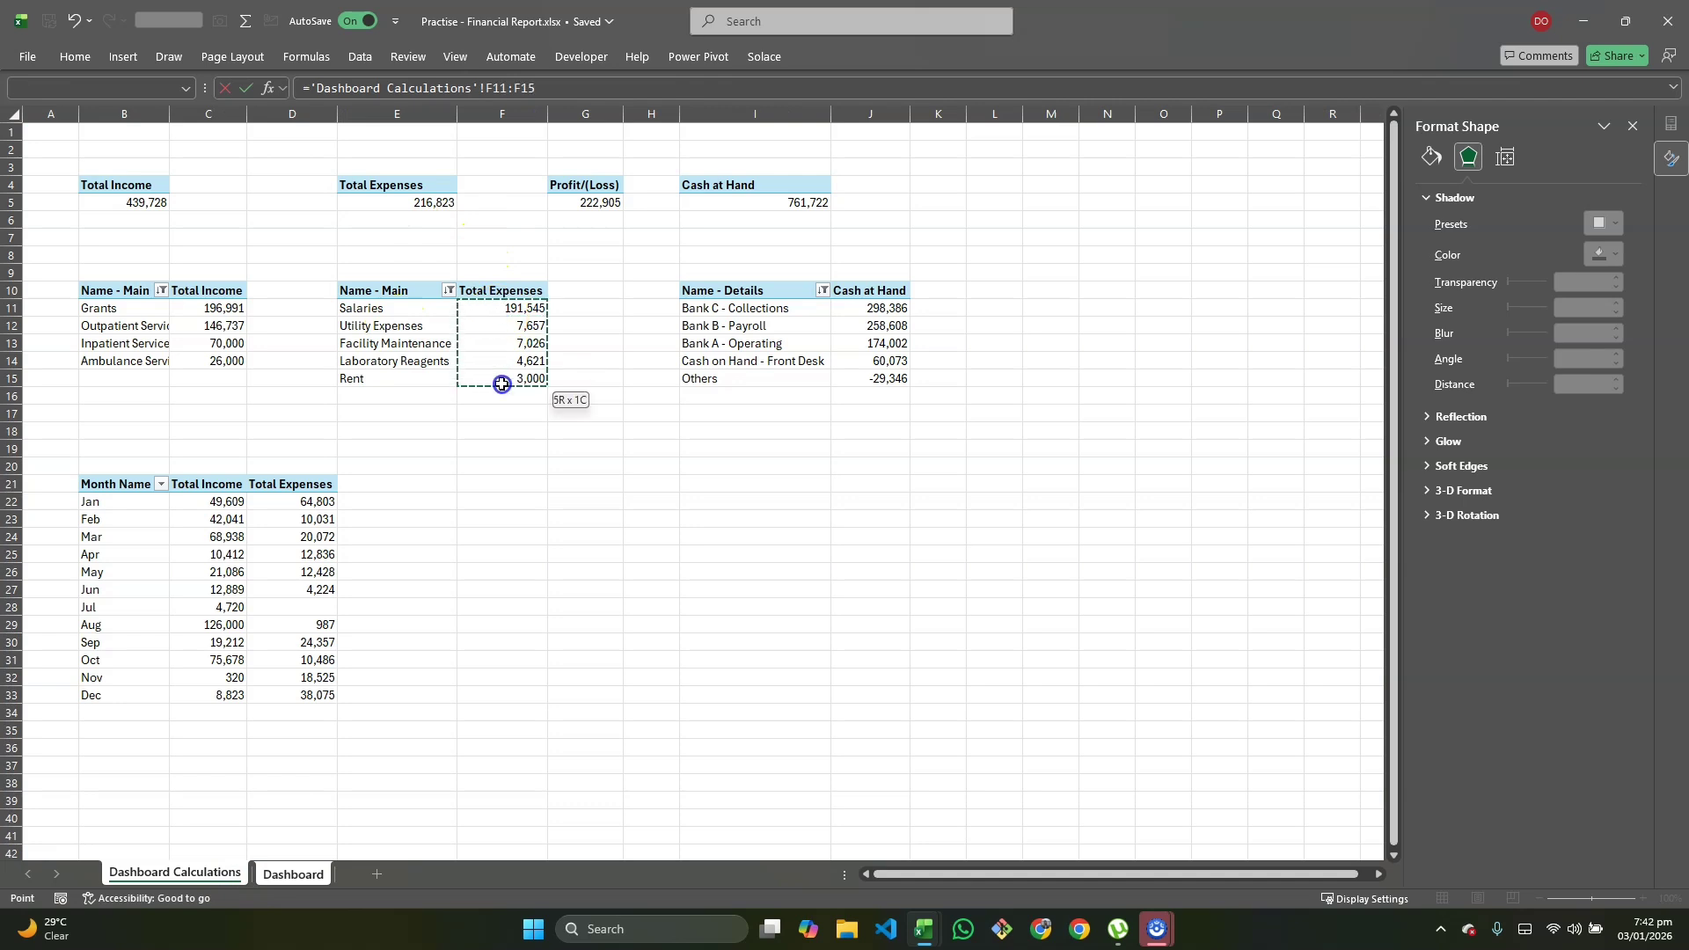
{"action": "key", "text": "Return"}
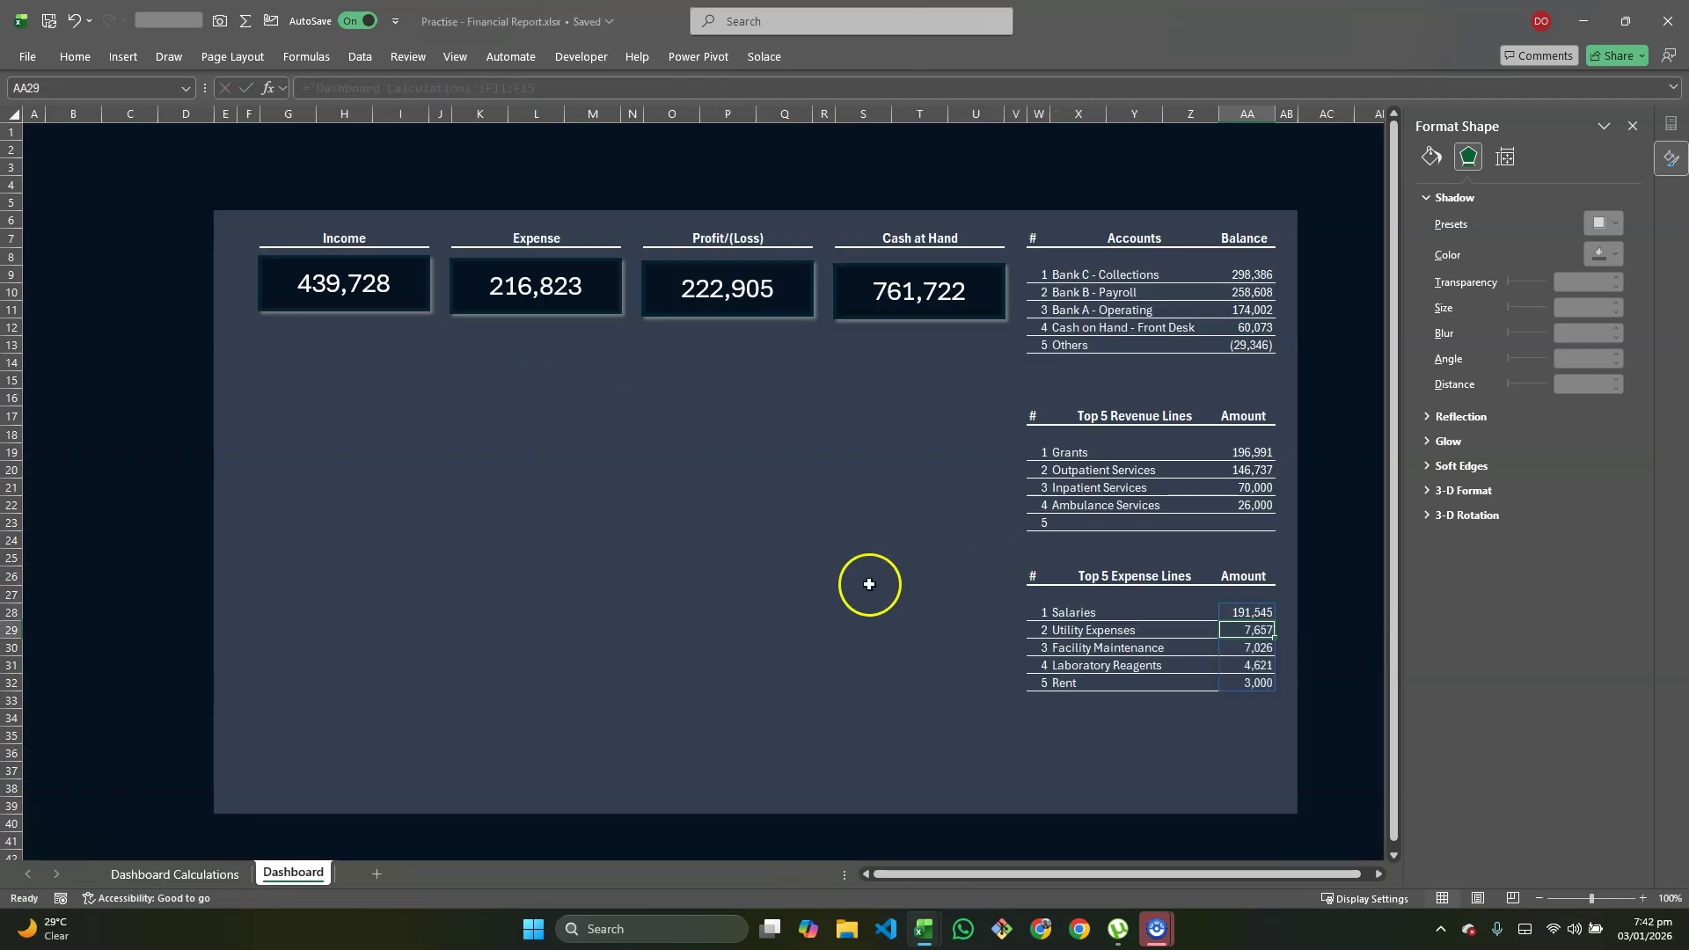
{"action": "left_click", "coordinate": [1134, 735]}
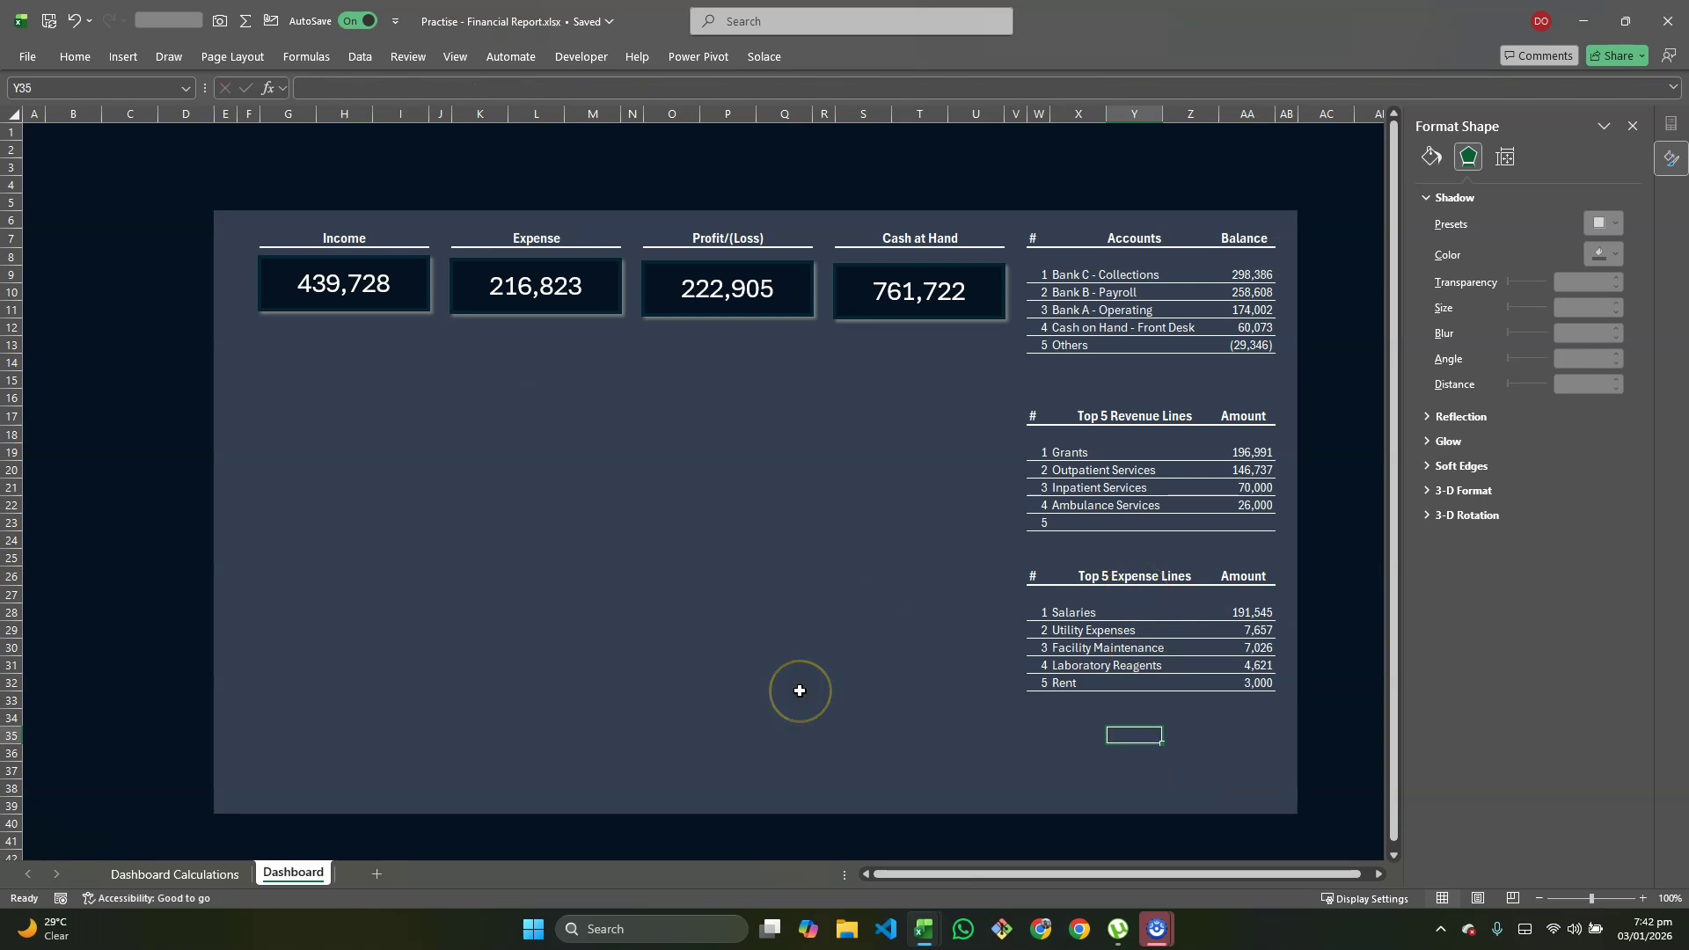
Step: Insert a Clustered Column PivotChart from the Month Name pivot table on Dashboard Calculations and widen it to about column O
{"action": "left_click", "coordinate": [175, 871]}
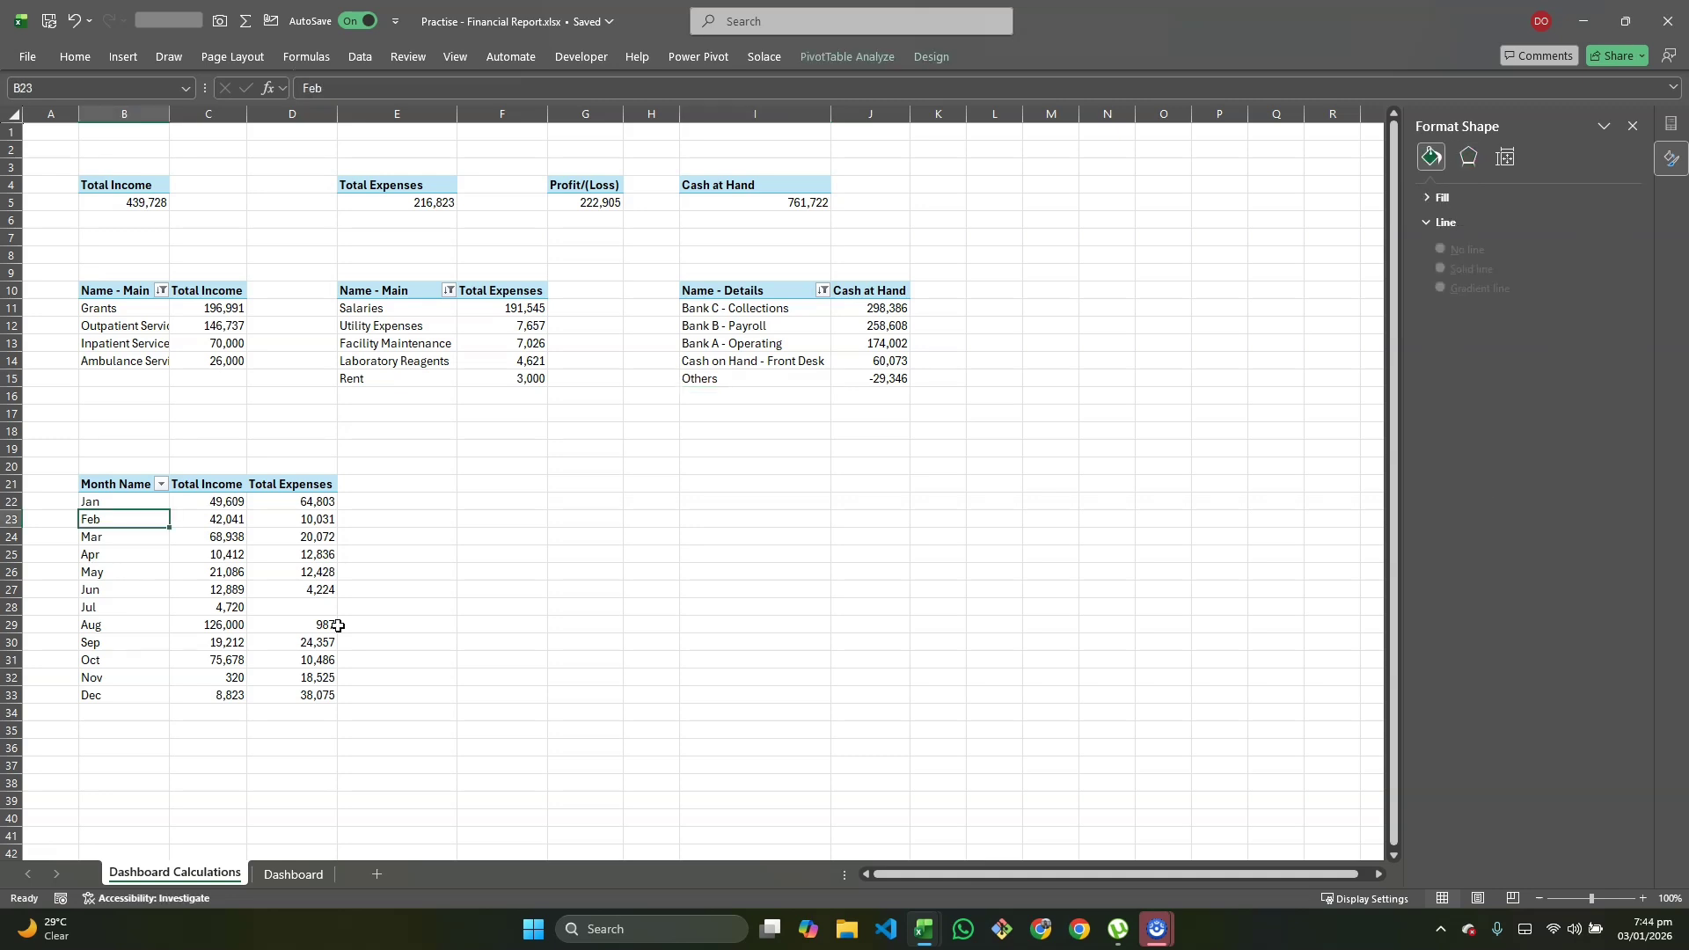
{"action": "left_click", "coordinate": [818, 55]}
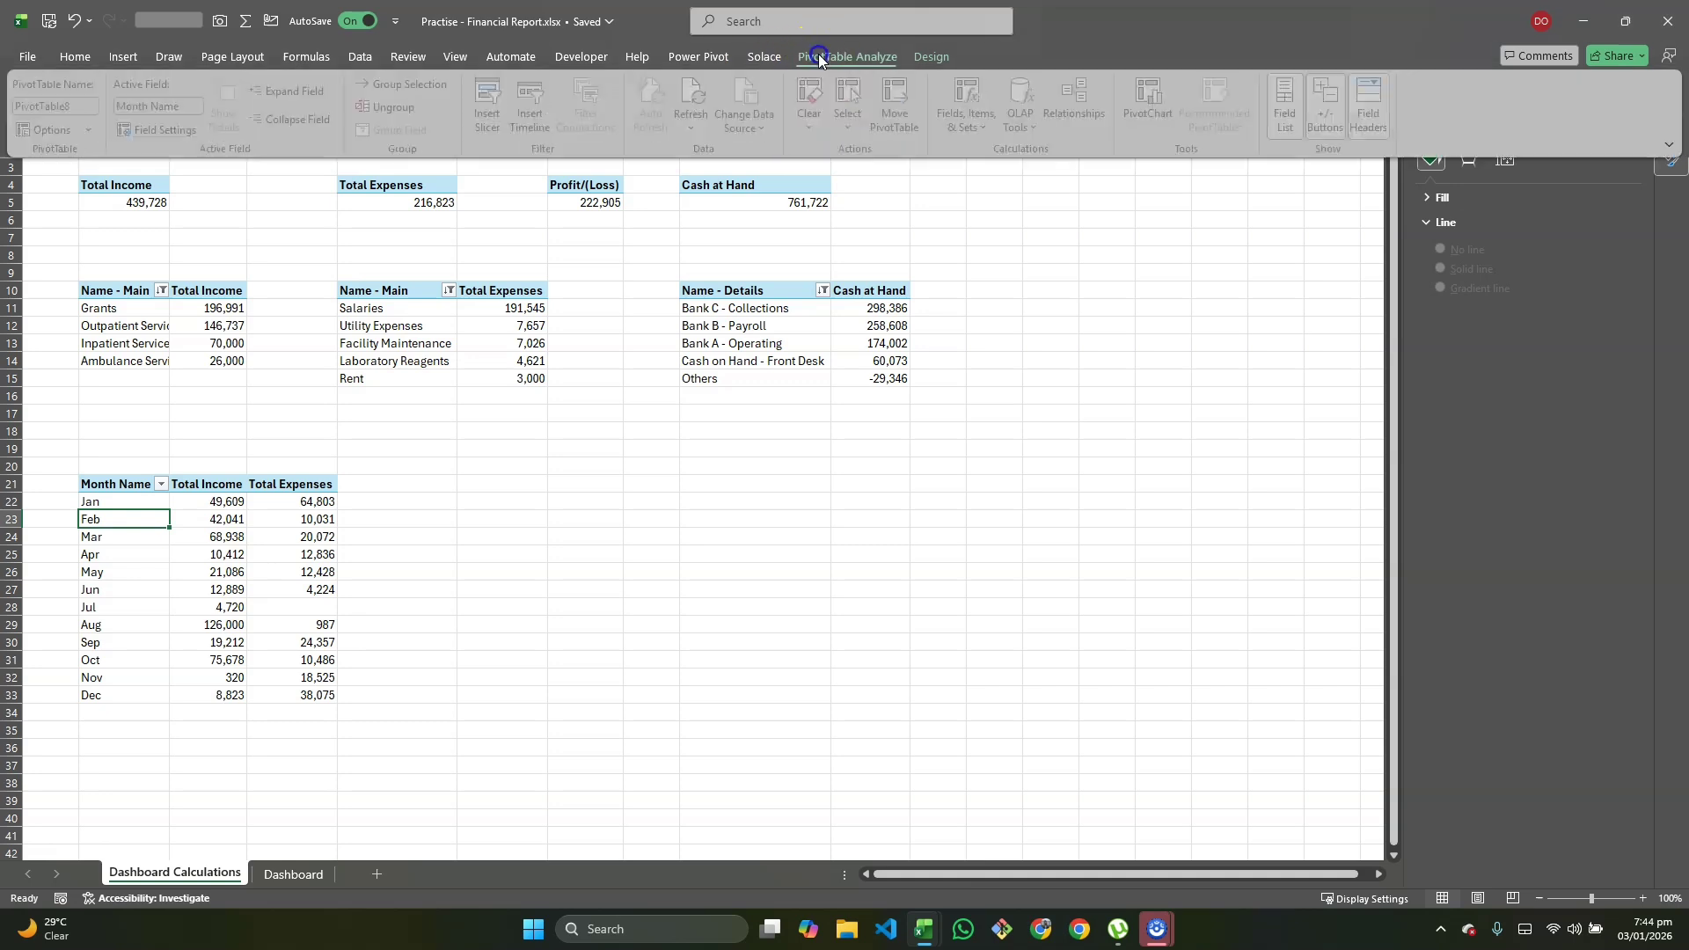
{"action": "left_click", "coordinate": [1157, 113]}
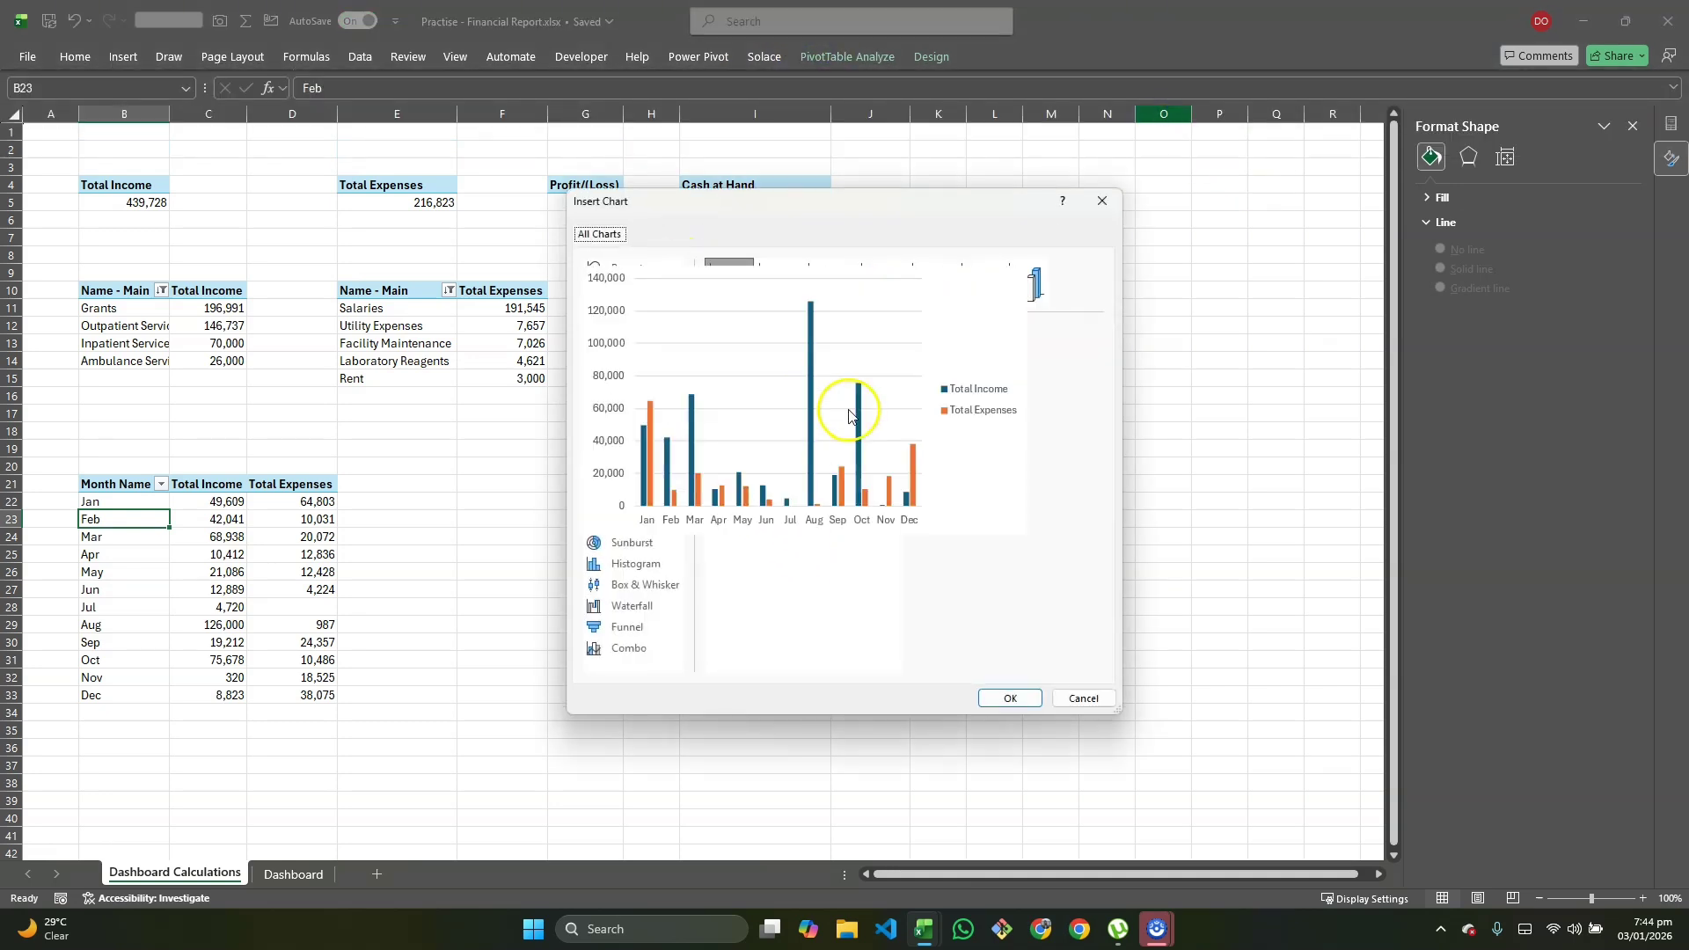
{"action": "mouse_move", "coordinate": [834, 444]}
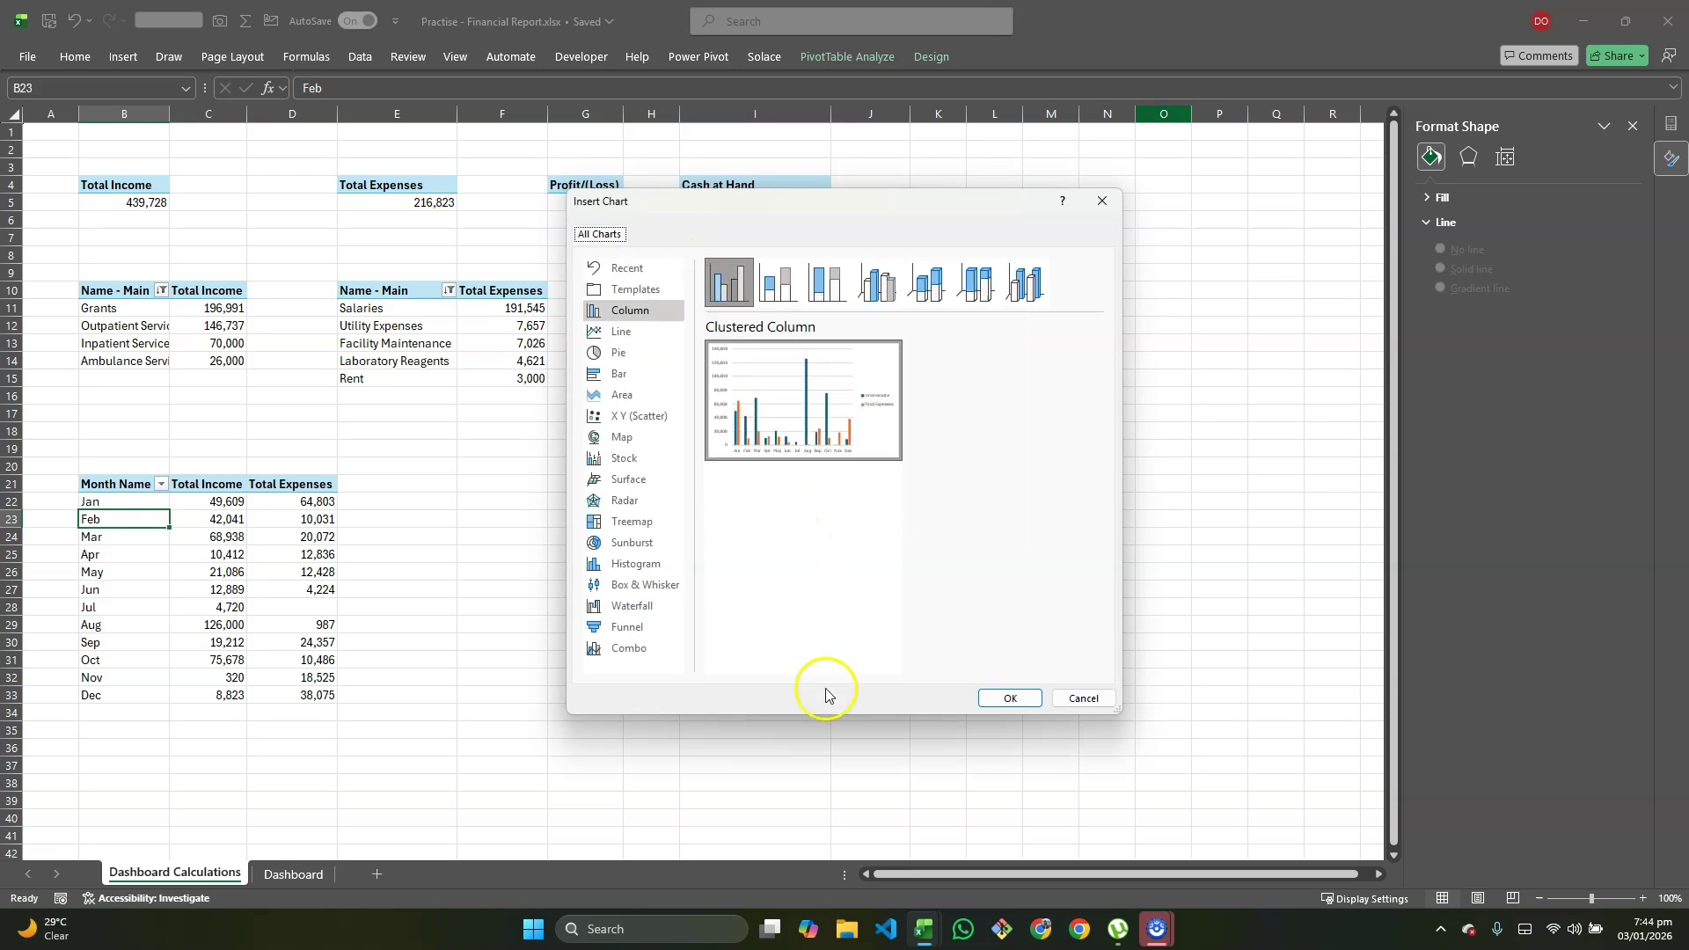
{"action": "left_click", "coordinate": [1011, 697]}
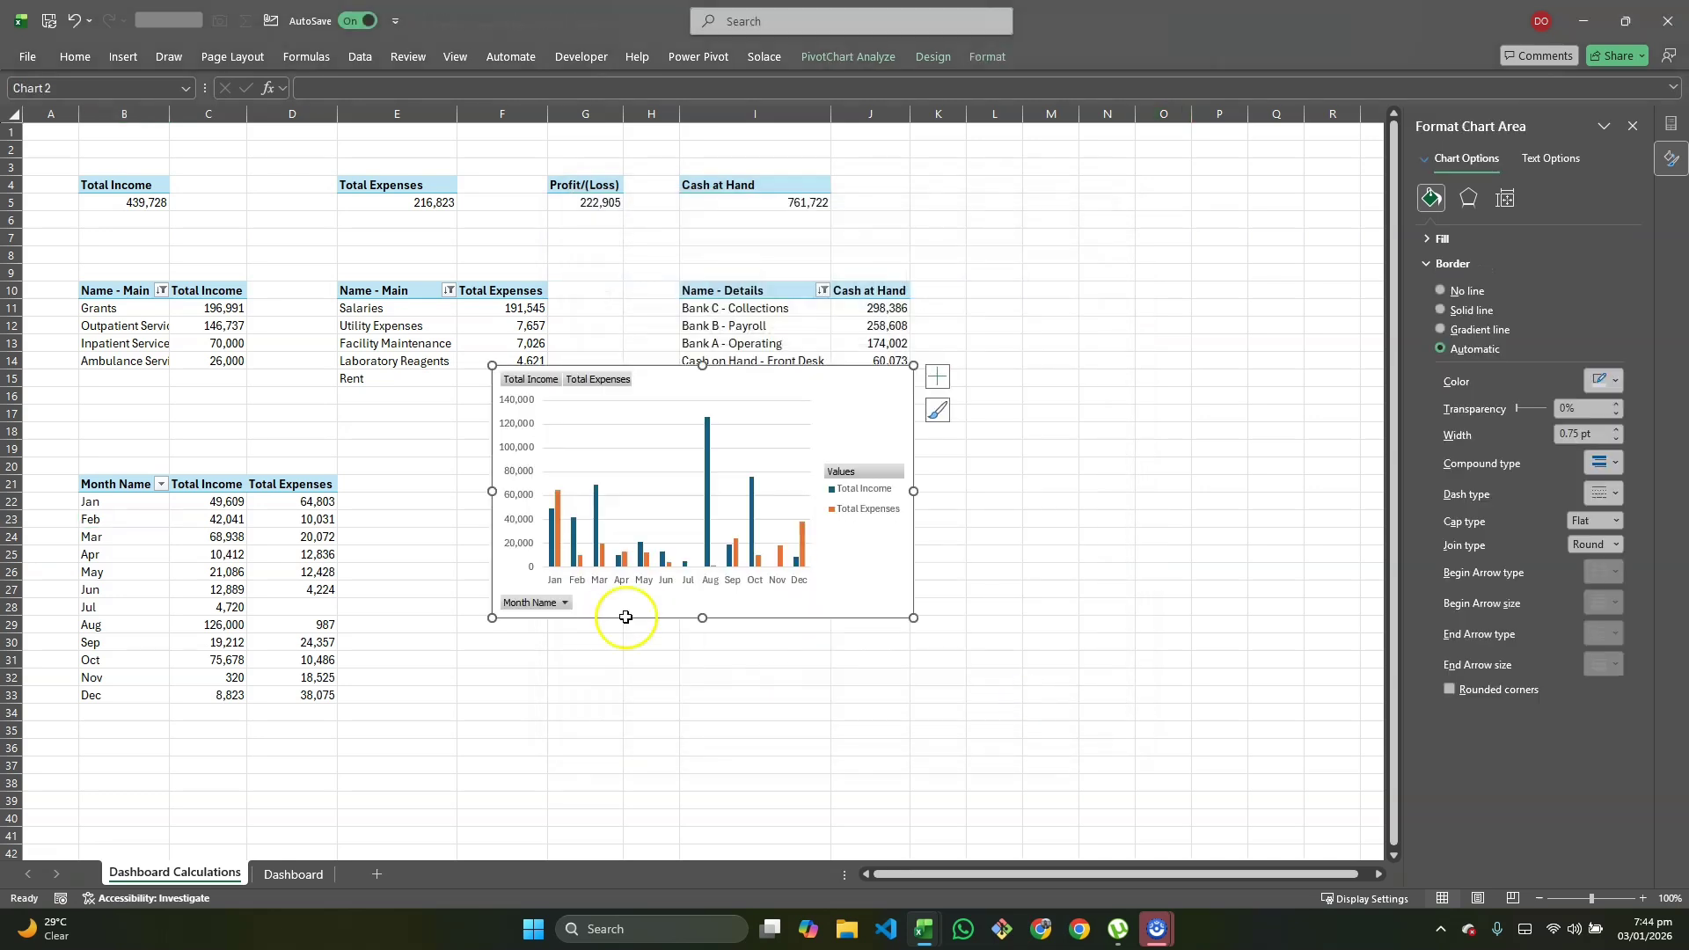
{"action": "left_click_drag", "start_coordinate": [914, 619], "coordinate": [1179, 635]}
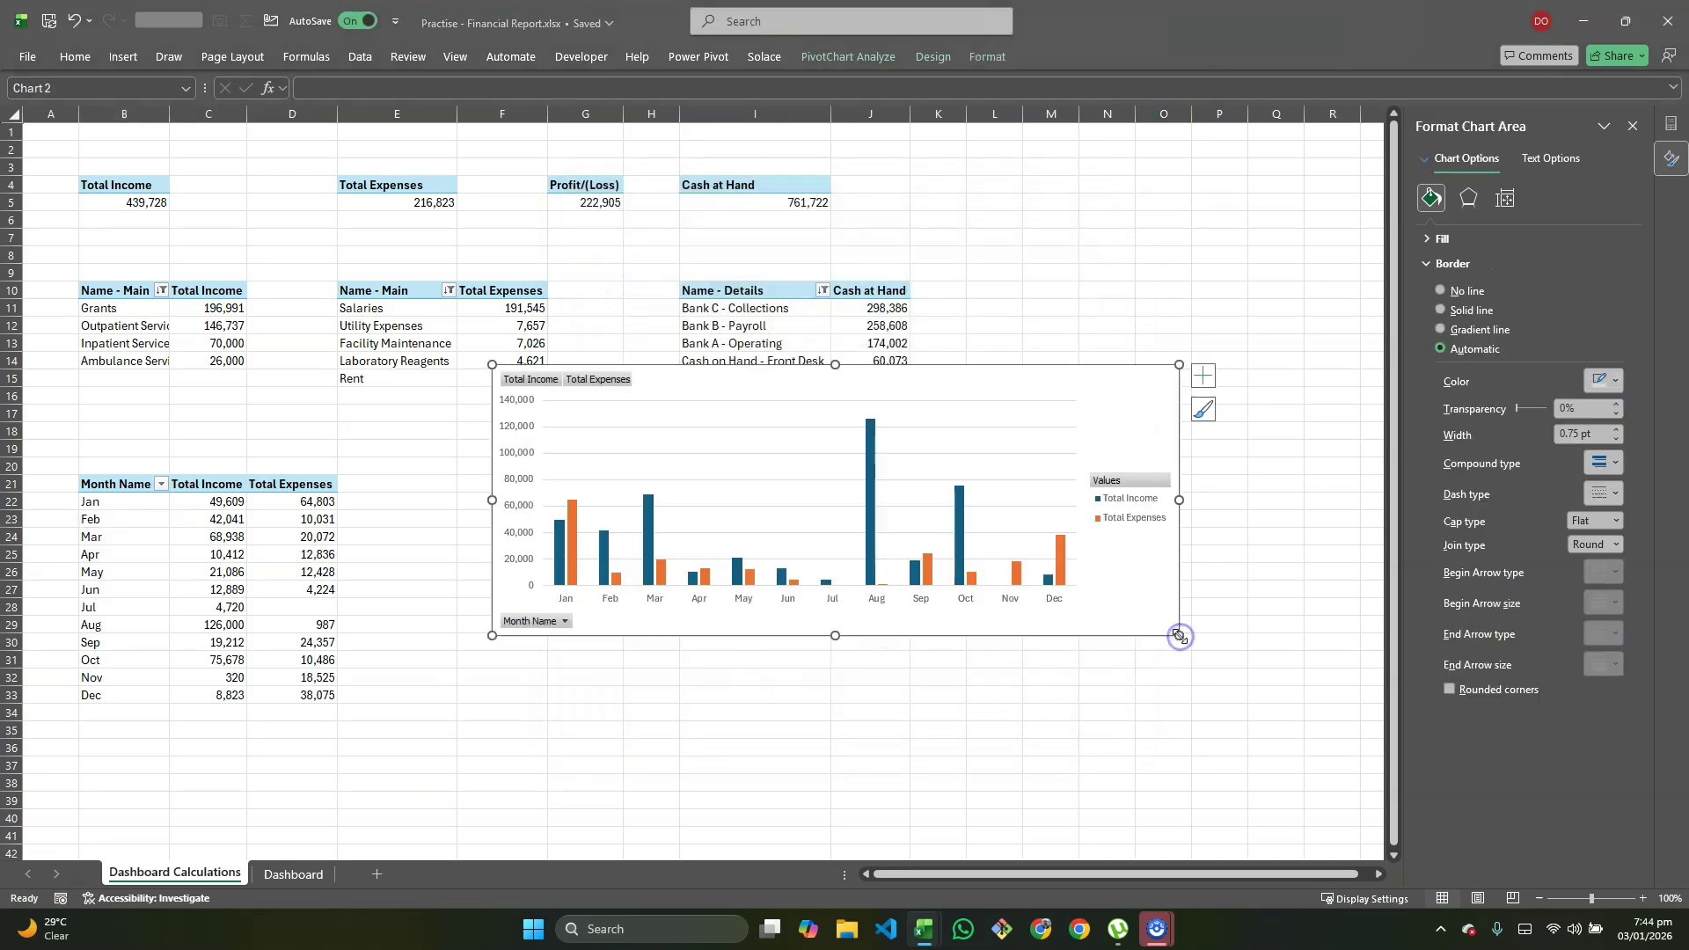
Step: Delete the gridlines and the vertical value axis from the monthly income and expenses chart
{"action": "left_click", "coordinate": [778, 454]}
{"action": "key", "text": "Delete"}
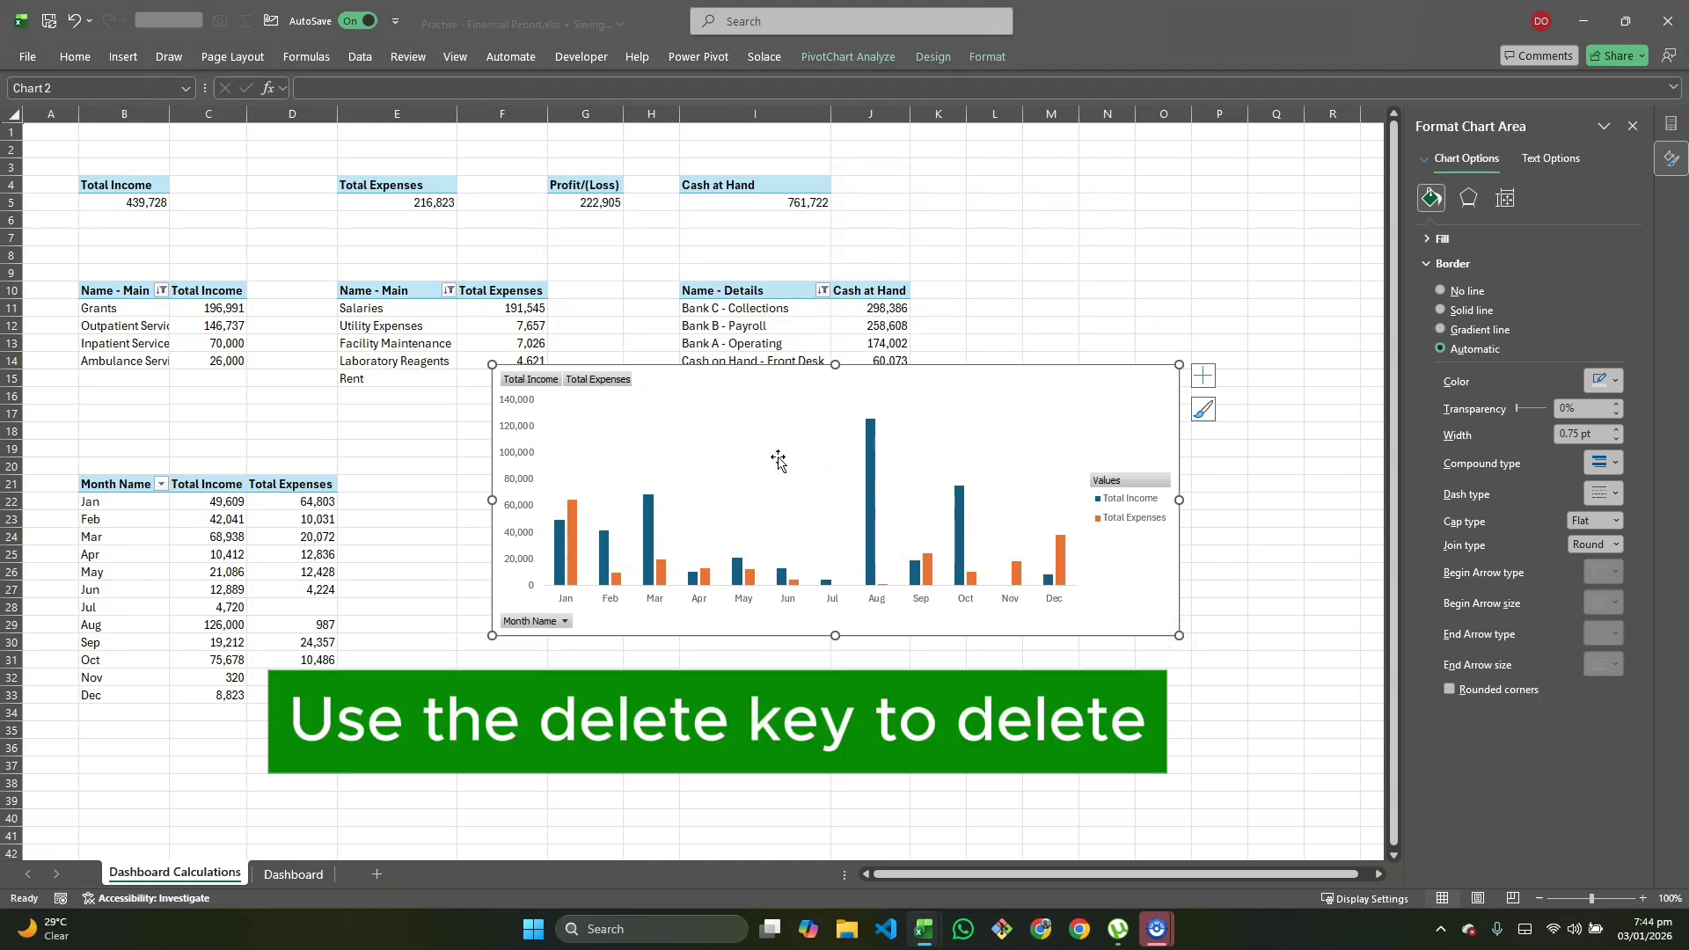
{"action": "left_click", "coordinate": [526, 452]}
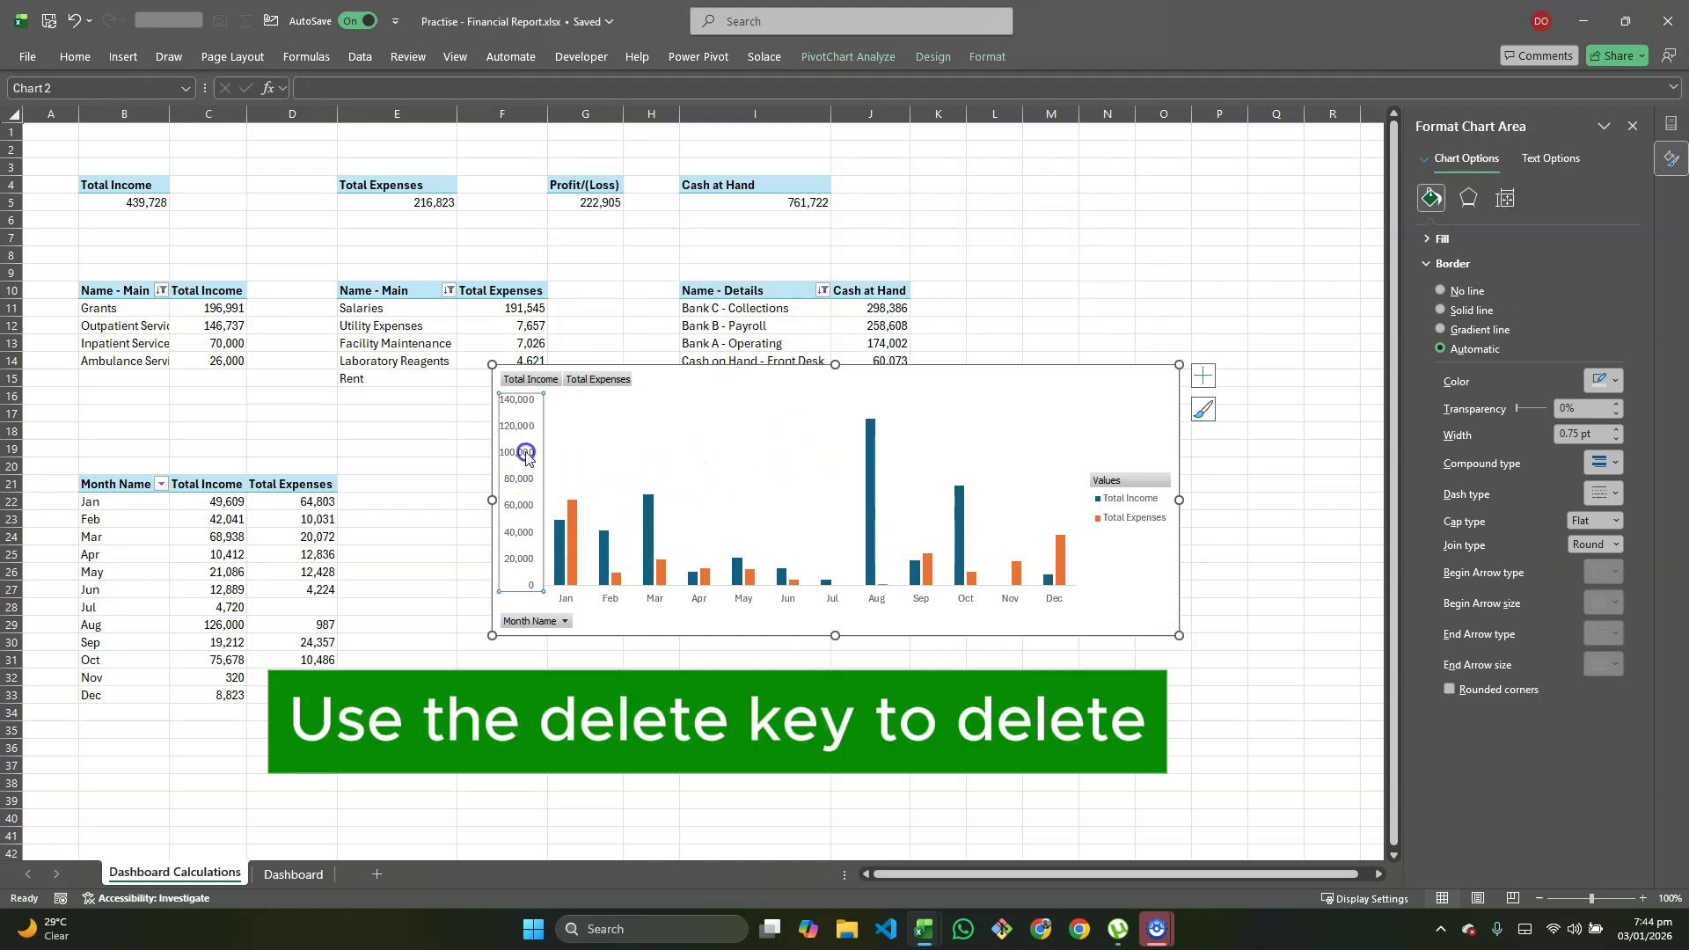
{"action": "key", "text": "Delete"}
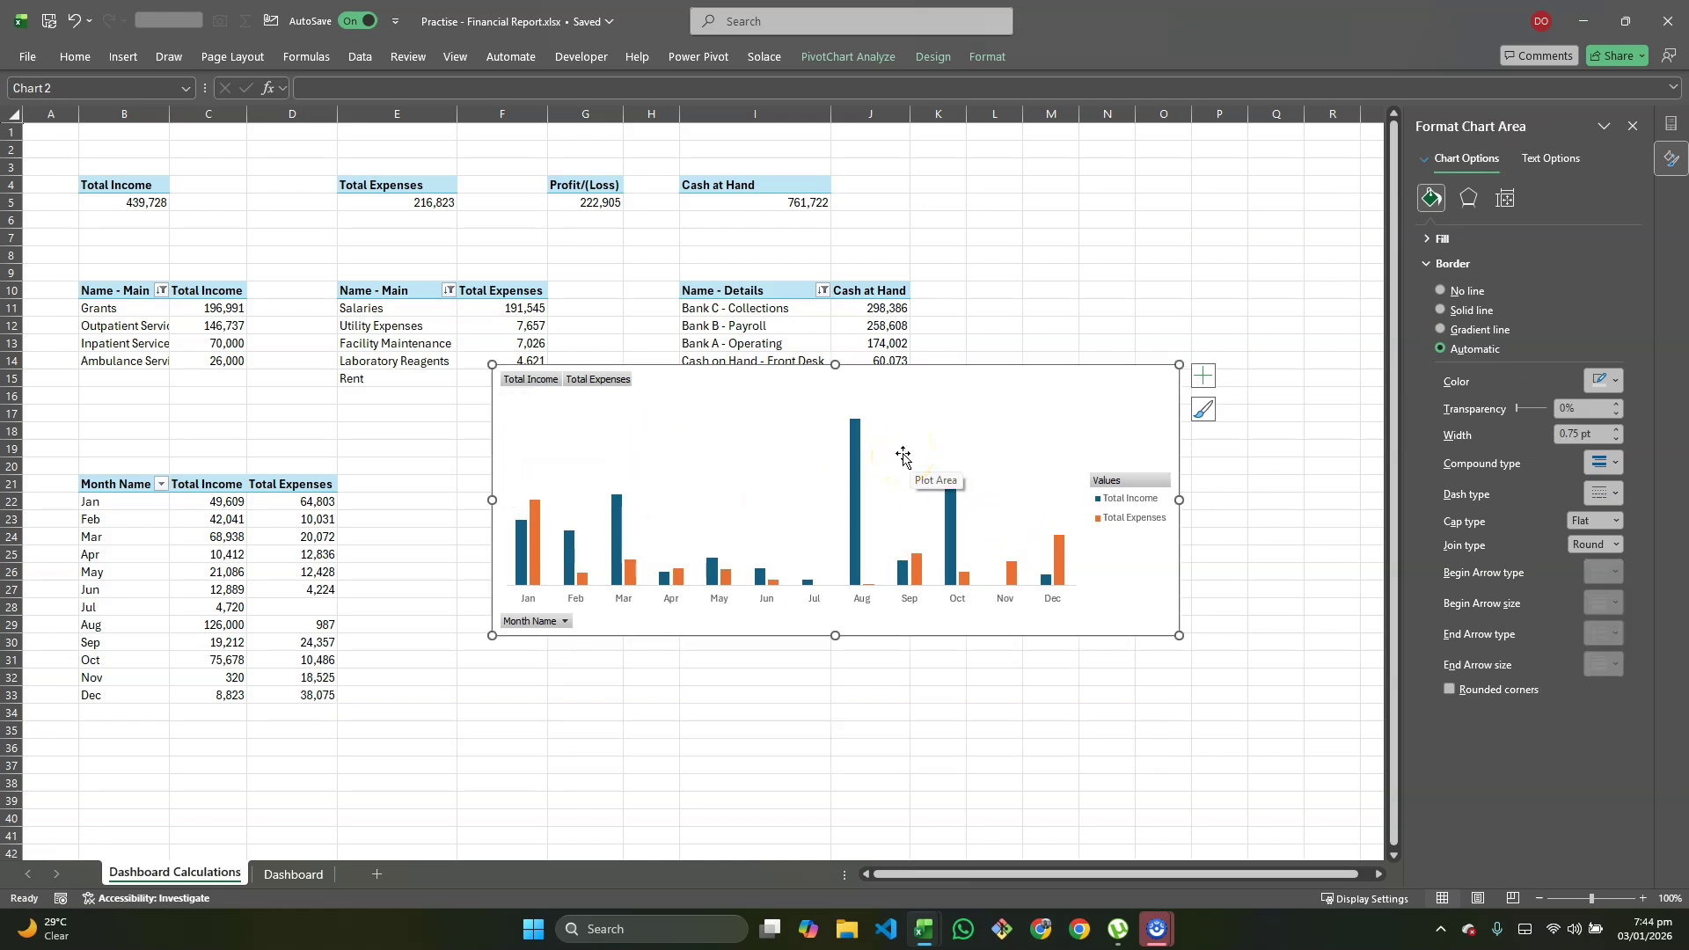
Step: Delete the monthly chart's legend and hide all field buttons on the chart
{"action": "left_click", "coordinate": [1127, 520]}
{"action": "key", "text": "Delete"}
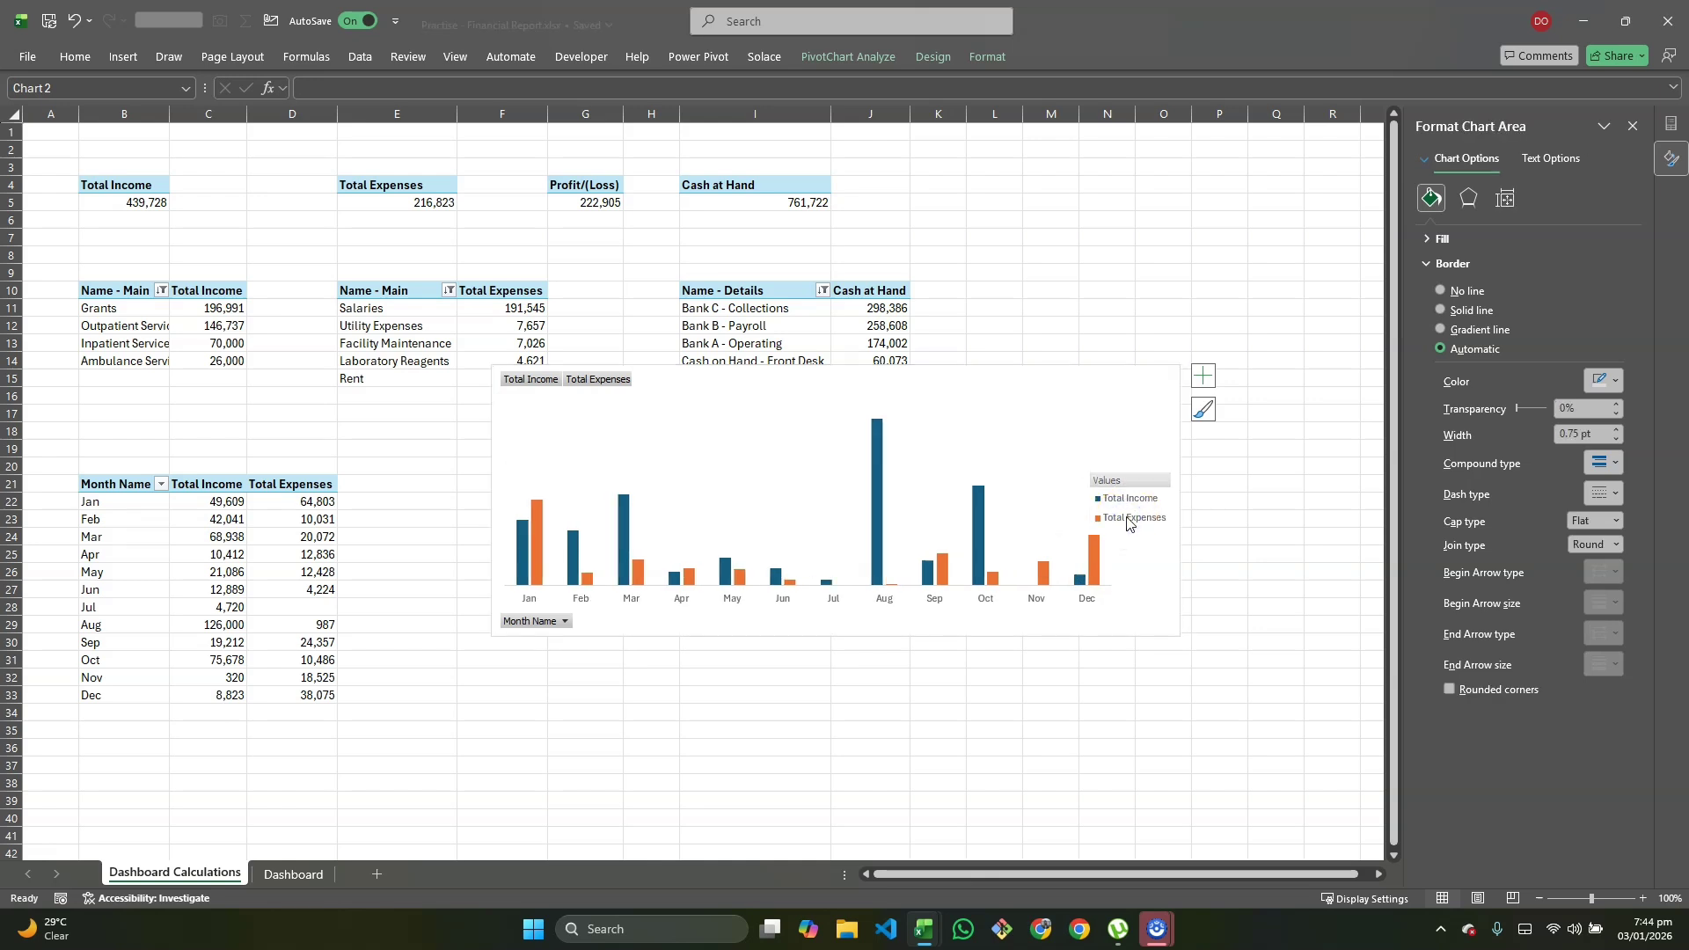
{"action": "right_click", "coordinate": [554, 385]}
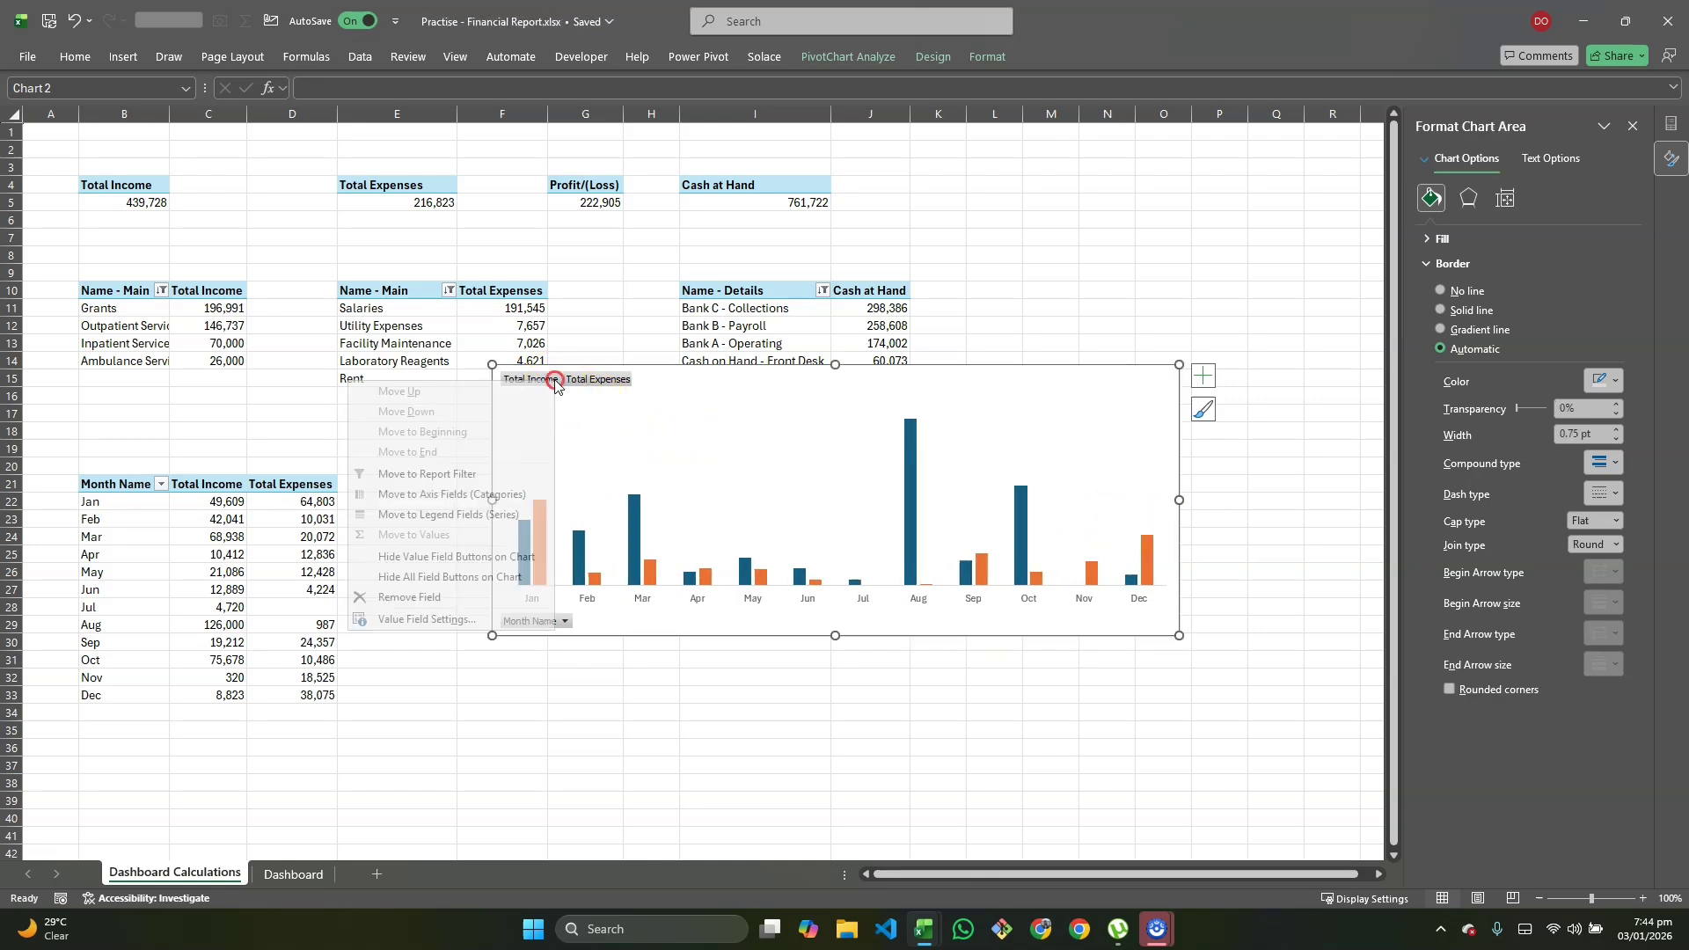
{"action": "left_click", "coordinate": [466, 580]}
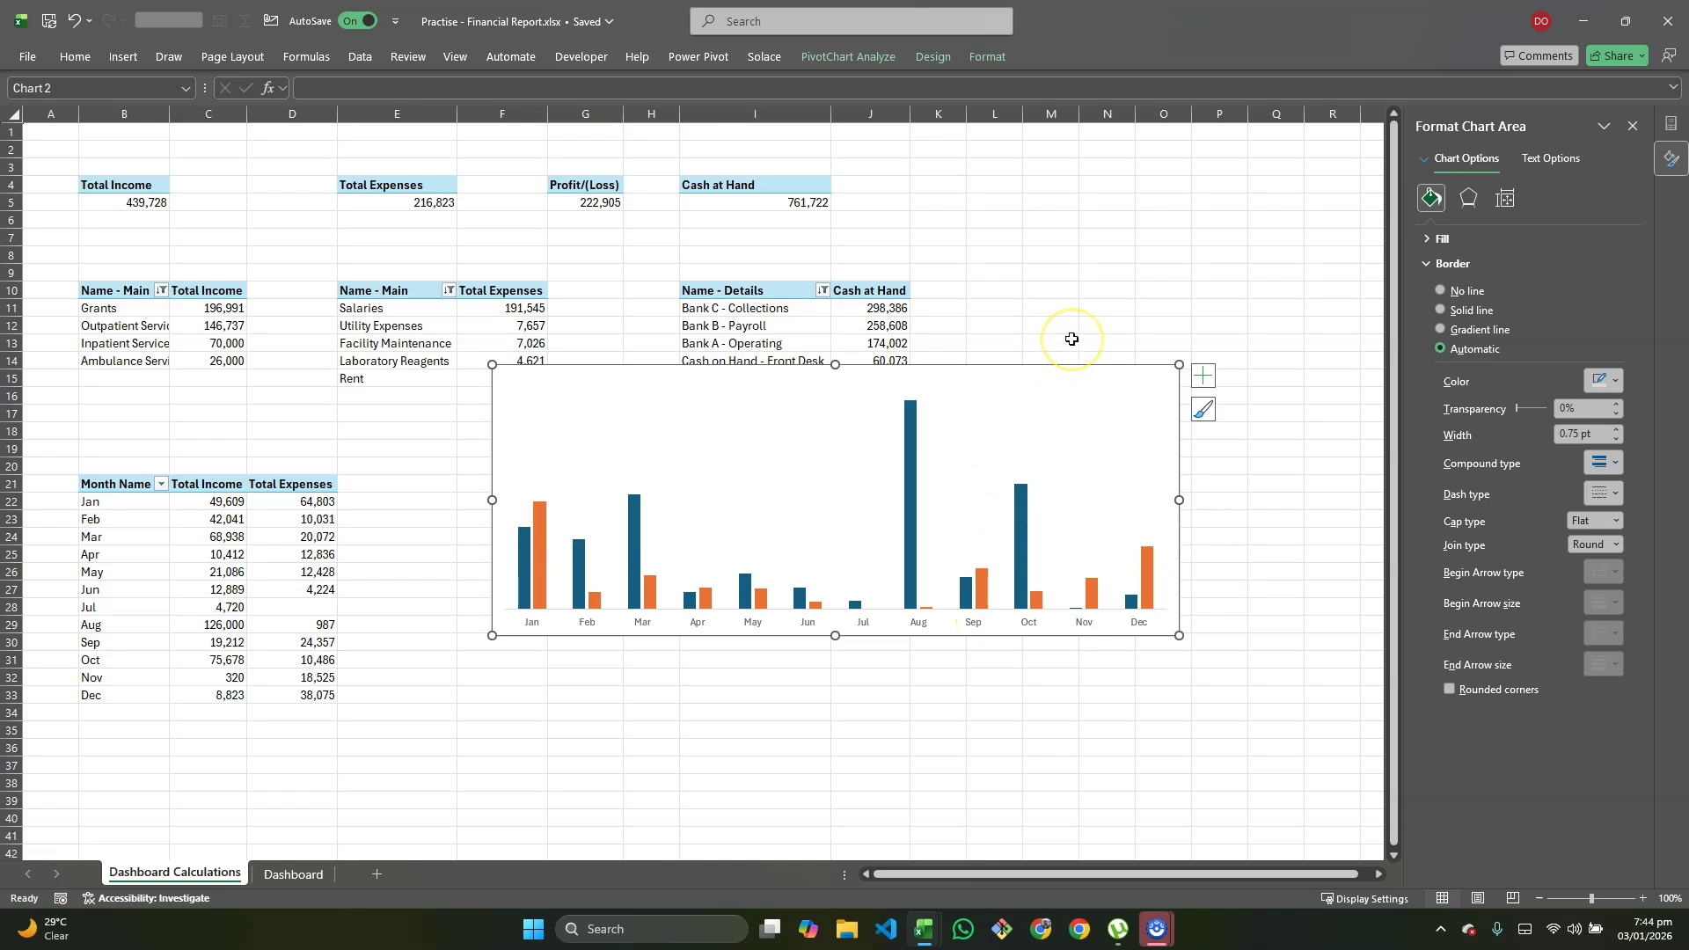
Step: Move the monthly chart to the Dashboard sheet below the KPI cards and shorten it to span about rows 18 to 24
{"action": "key", "text": "ctrl+x"}
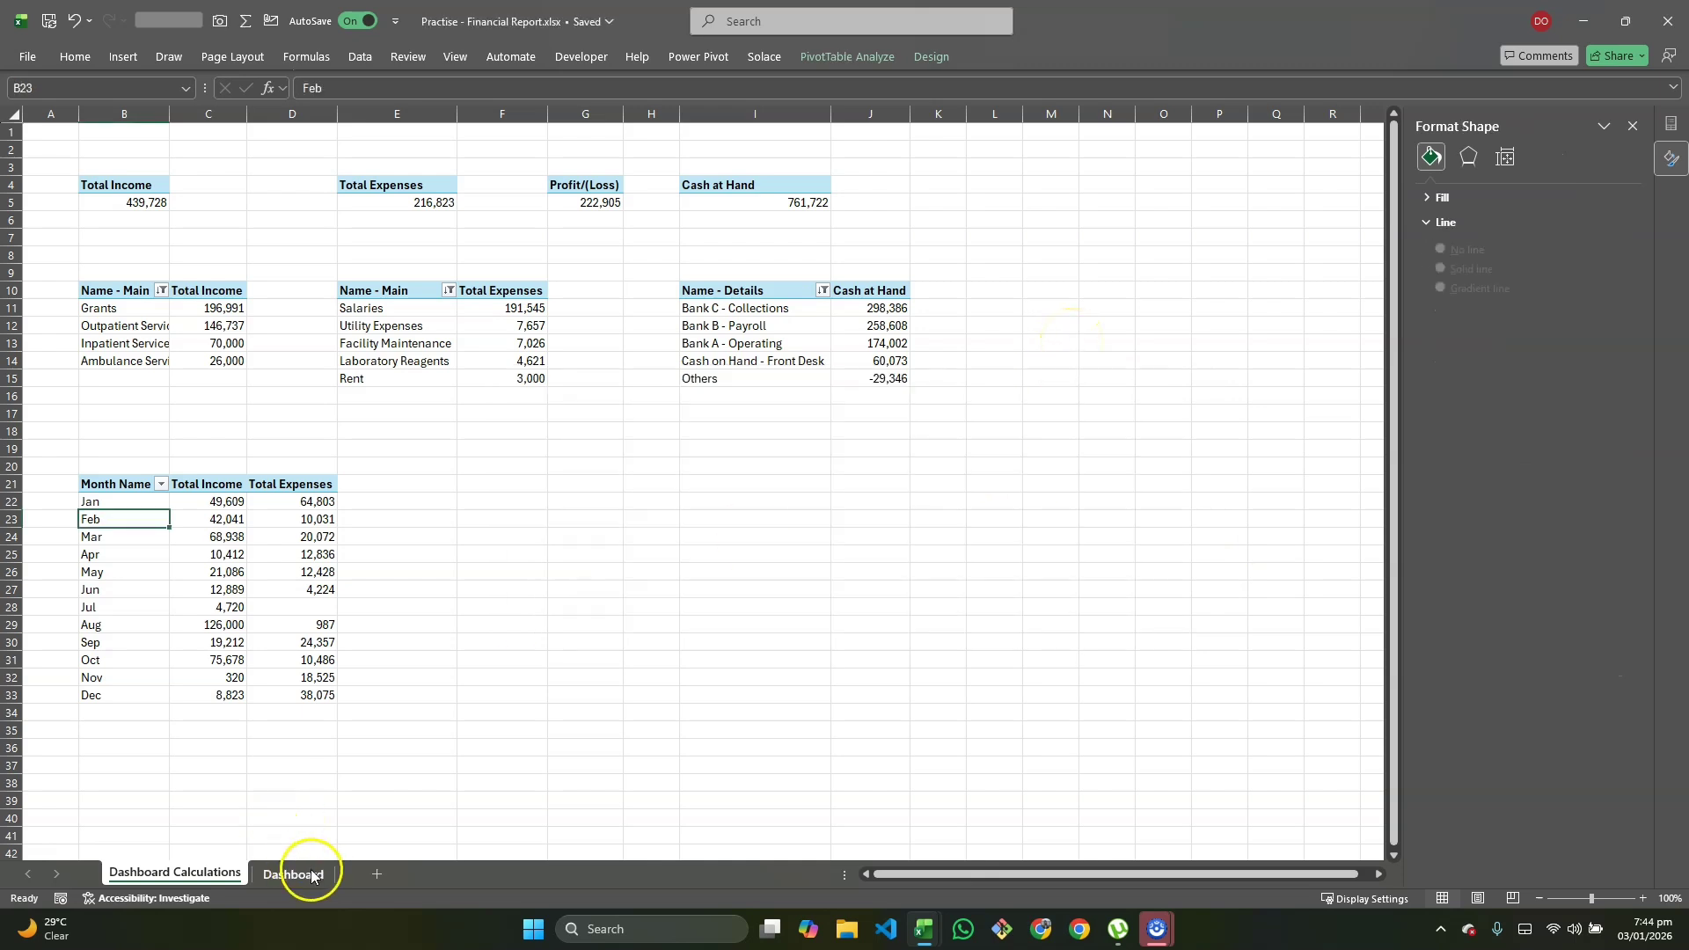
{"action": "left_click", "coordinate": [294, 873]}
{"action": "key", "text": "ctrl+v"}
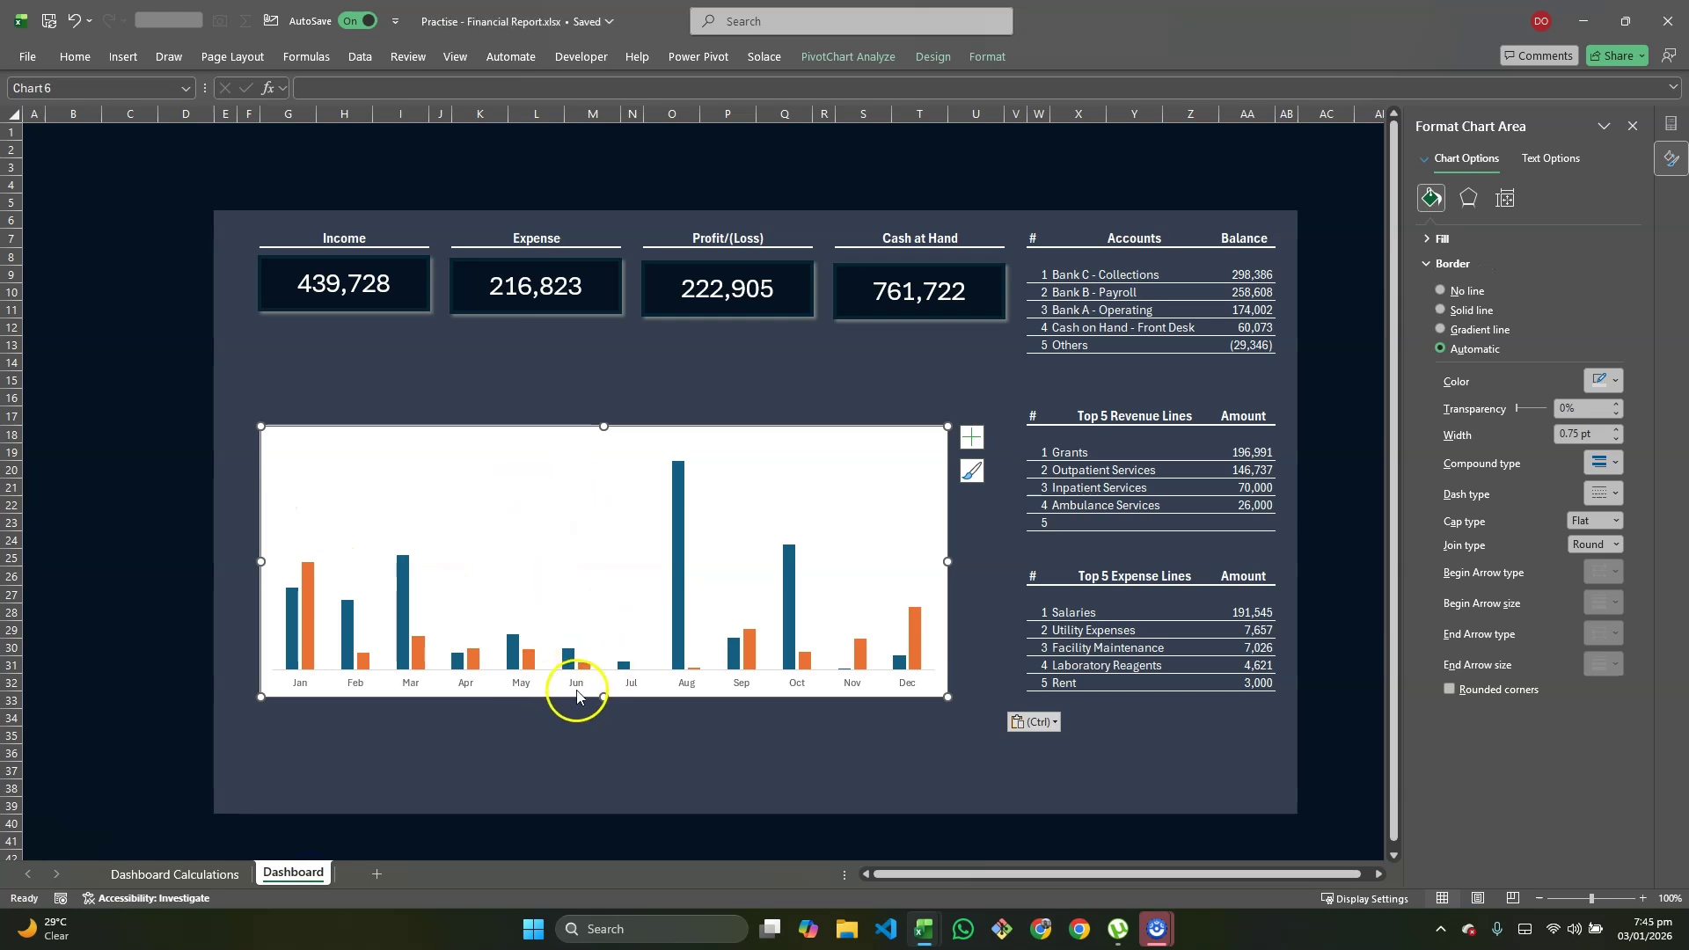
{"action": "left_click_drag", "start_coordinate": [603, 696], "coordinate": [624, 557]}
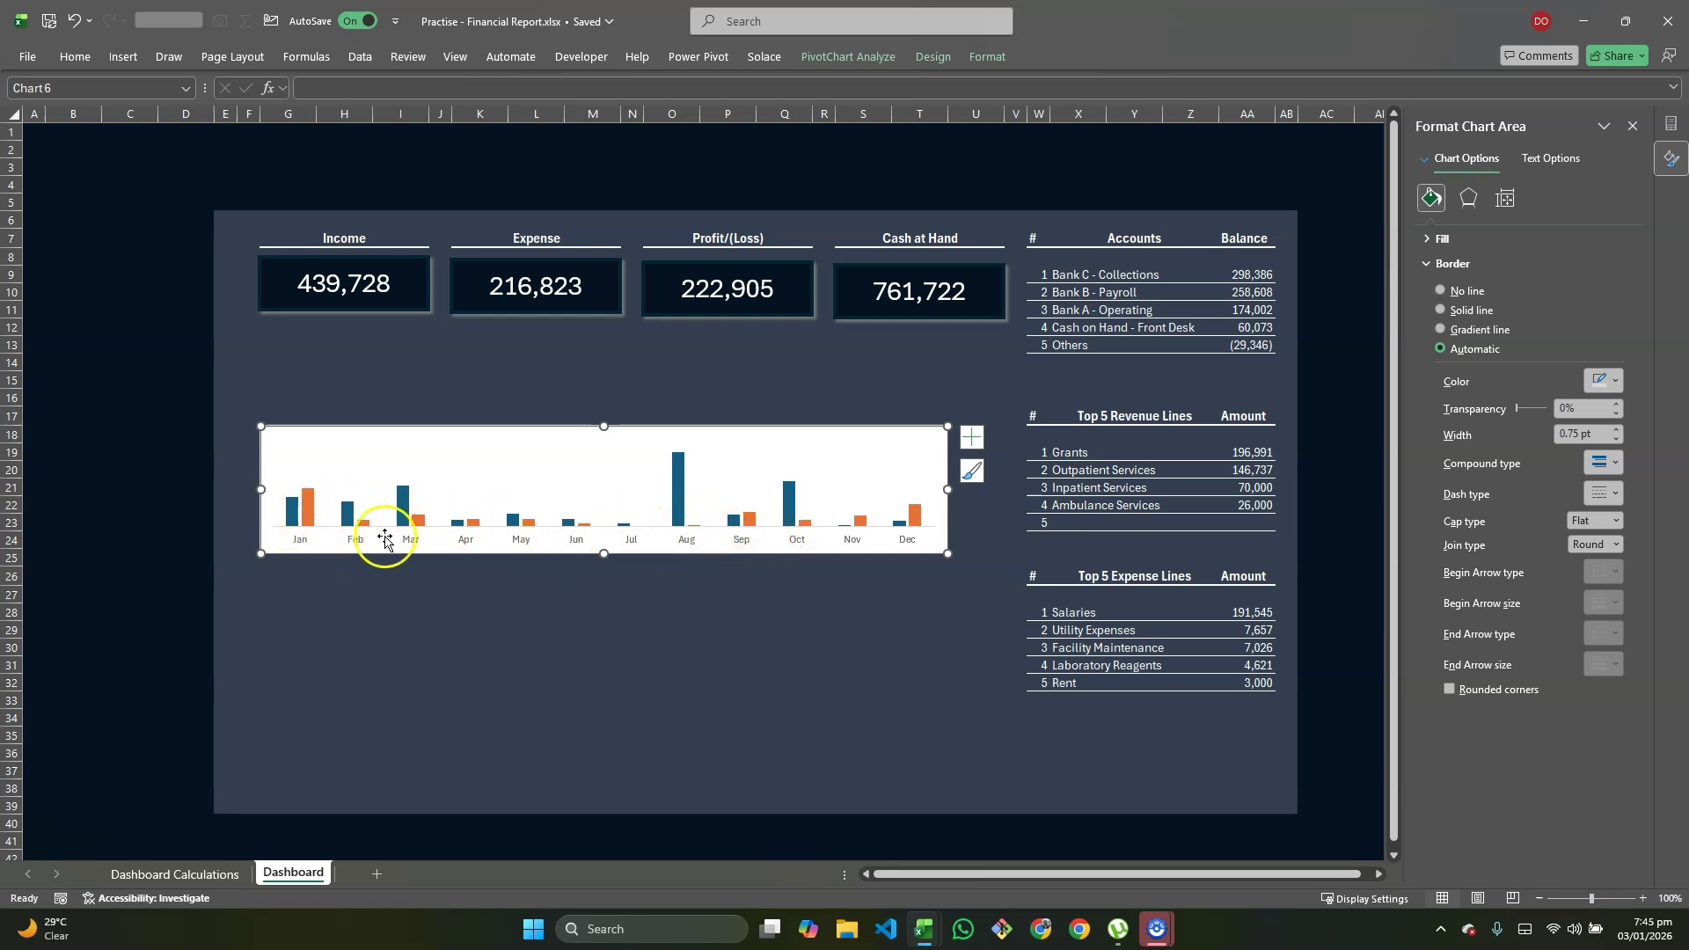
Step: Select the income series in the monthly chart and open its fill options
{"action": "left_click", "coordinate": [291, 521]}
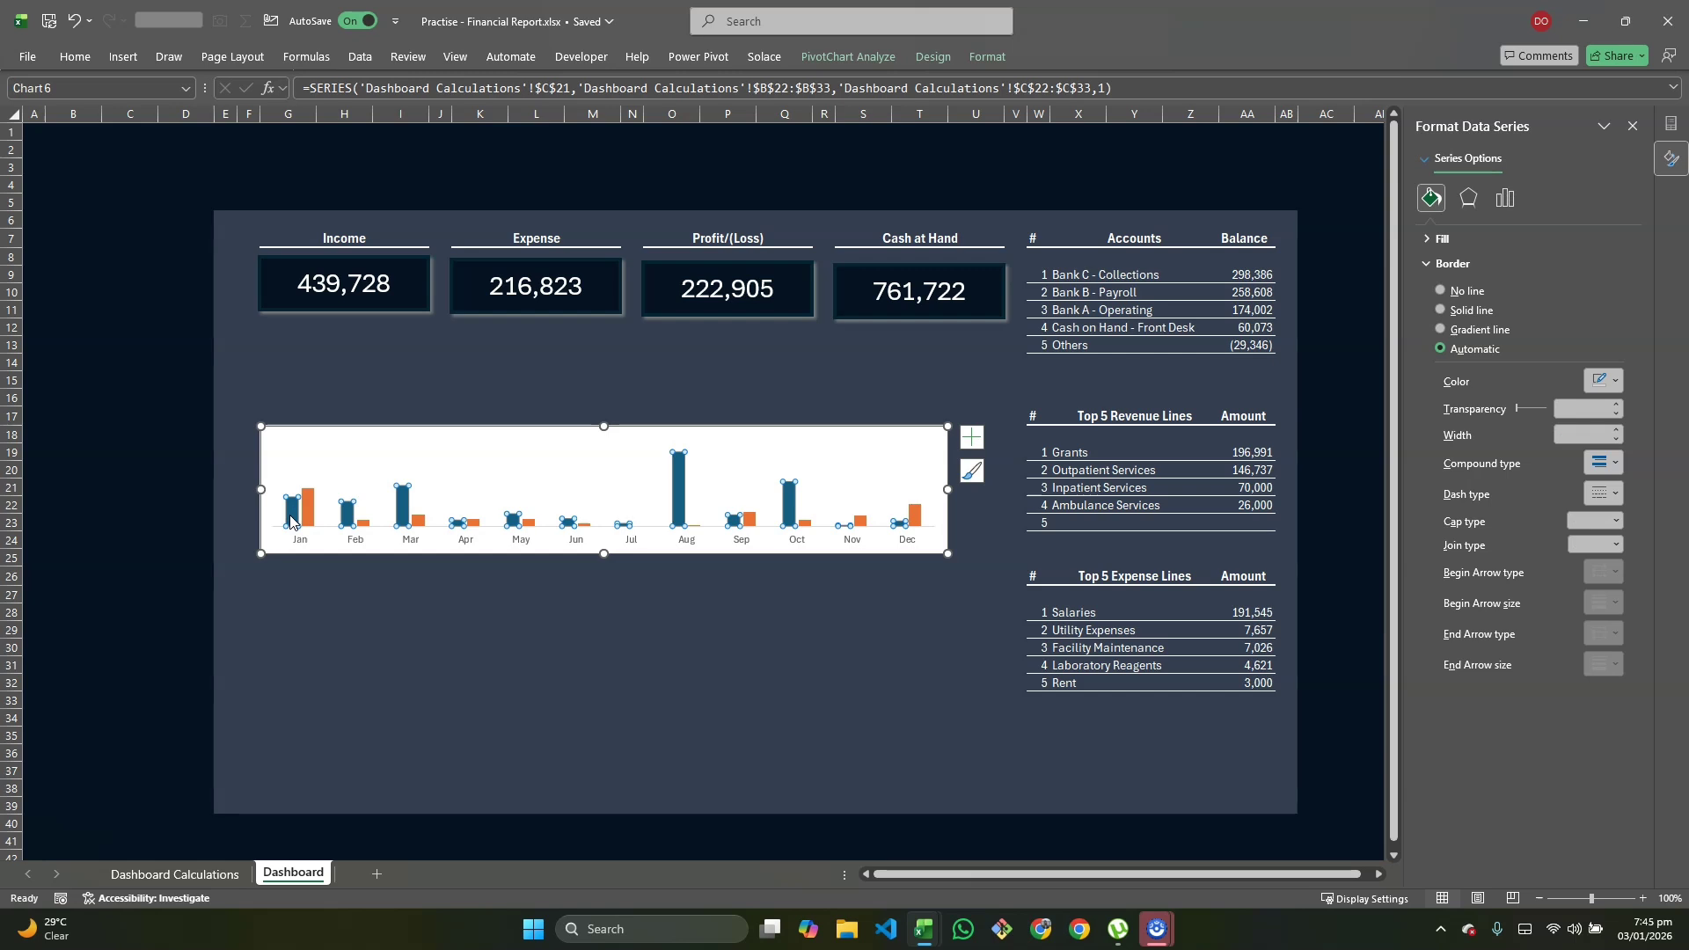
{"action": "key", "text": "ctrl+1"}
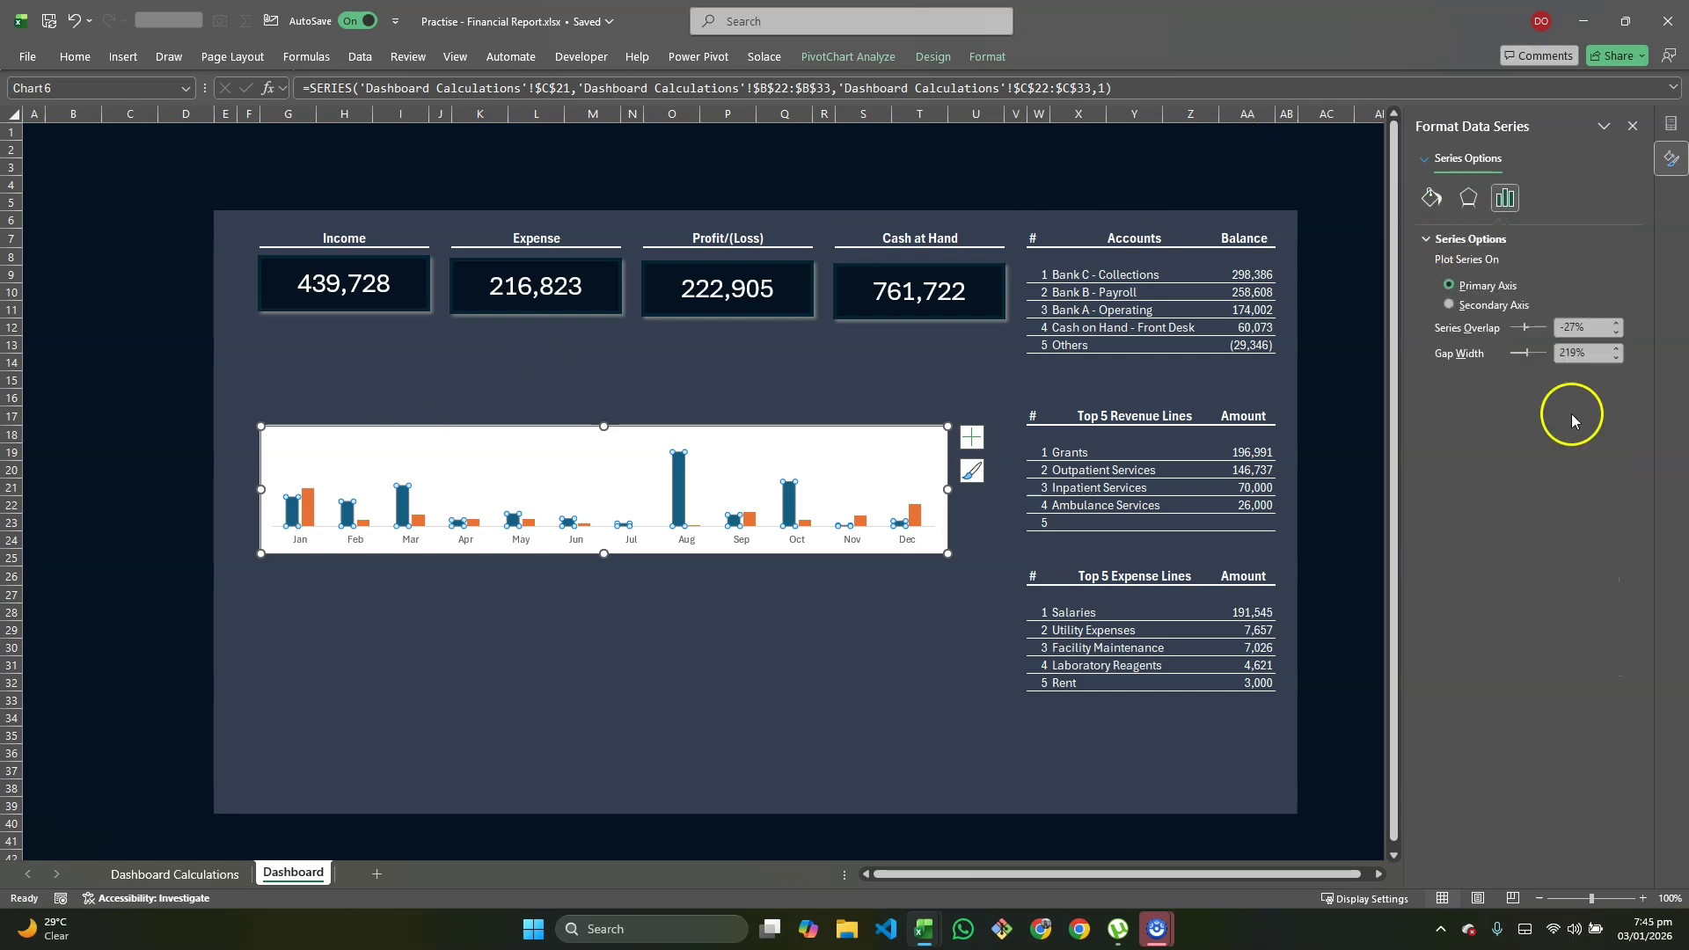
{"action": "left_click", "coordinate": [1431, 197]}
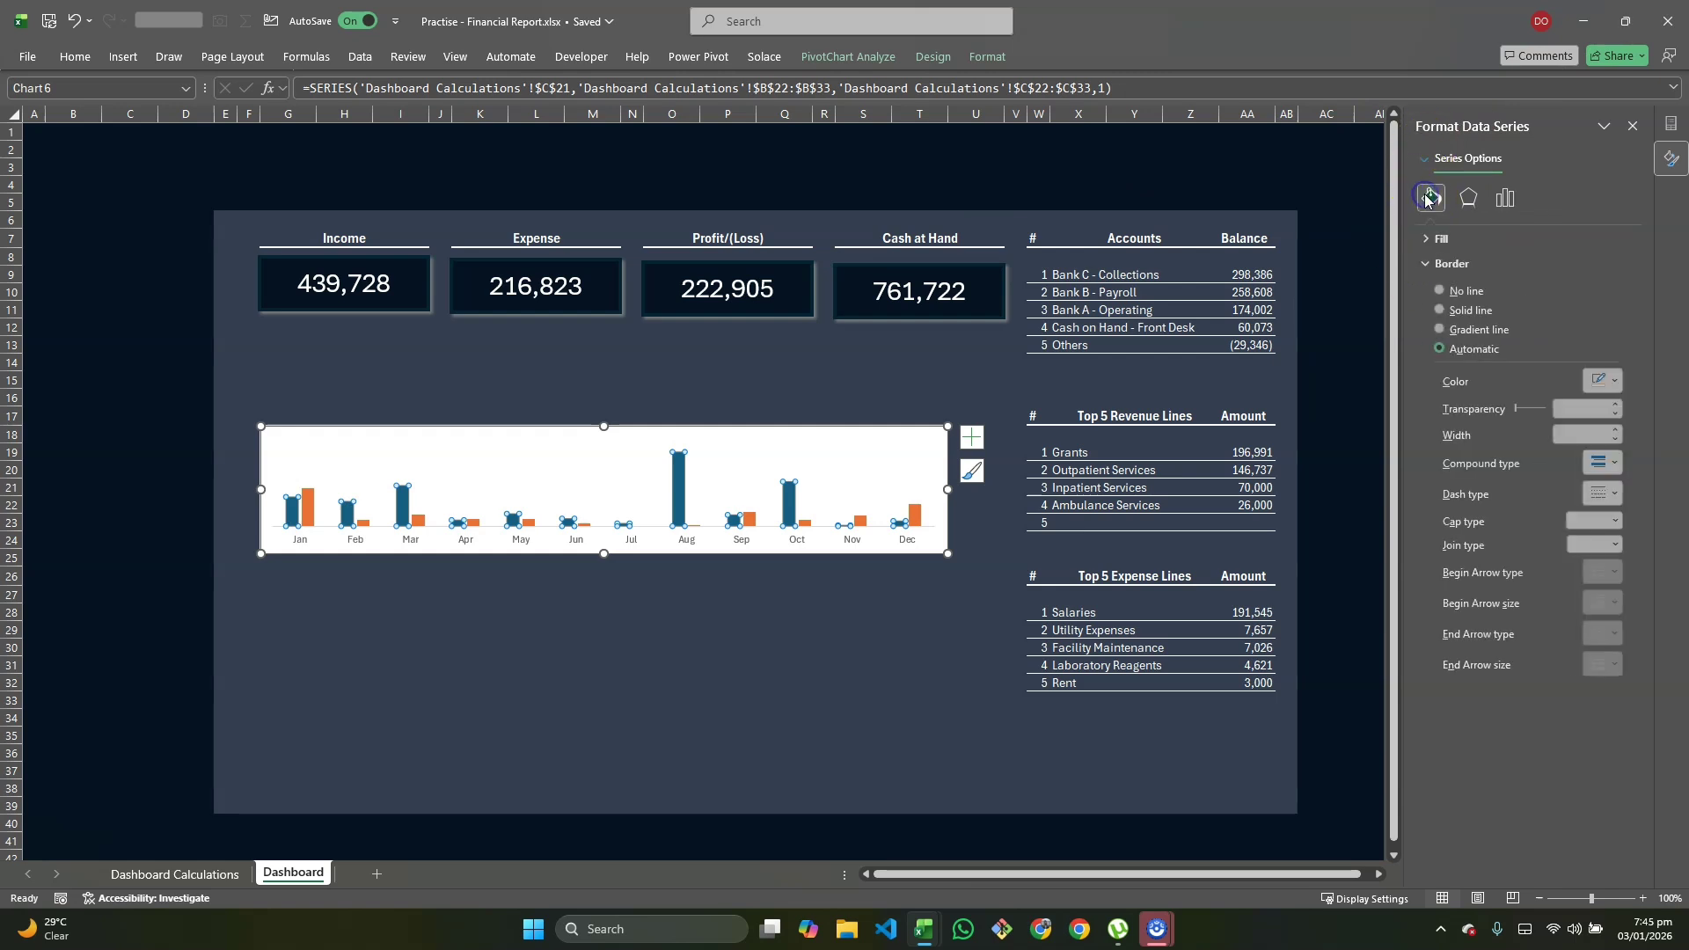
{"action": "left_click", "coordinate": [1432, 239]}
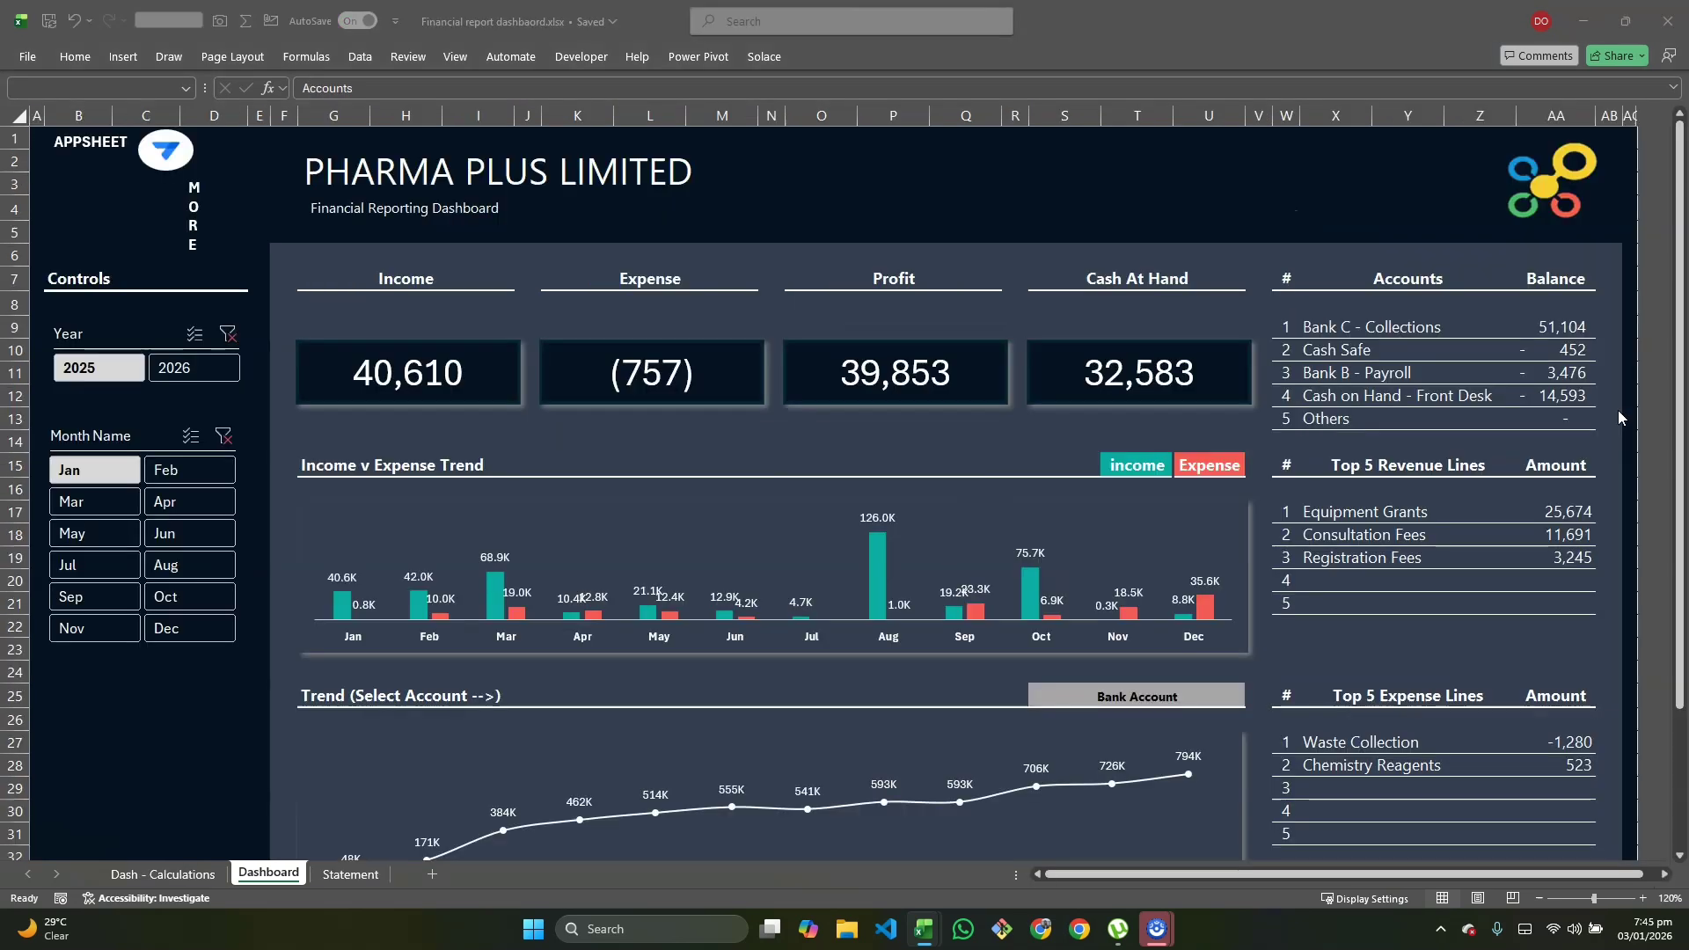
Step: Look up the custom fill hex code of the income columns in the Income v Expense Trend chart of Financial report dashbaord.xlsx
{"action": "left_click", "coordinate": [838, 551]}
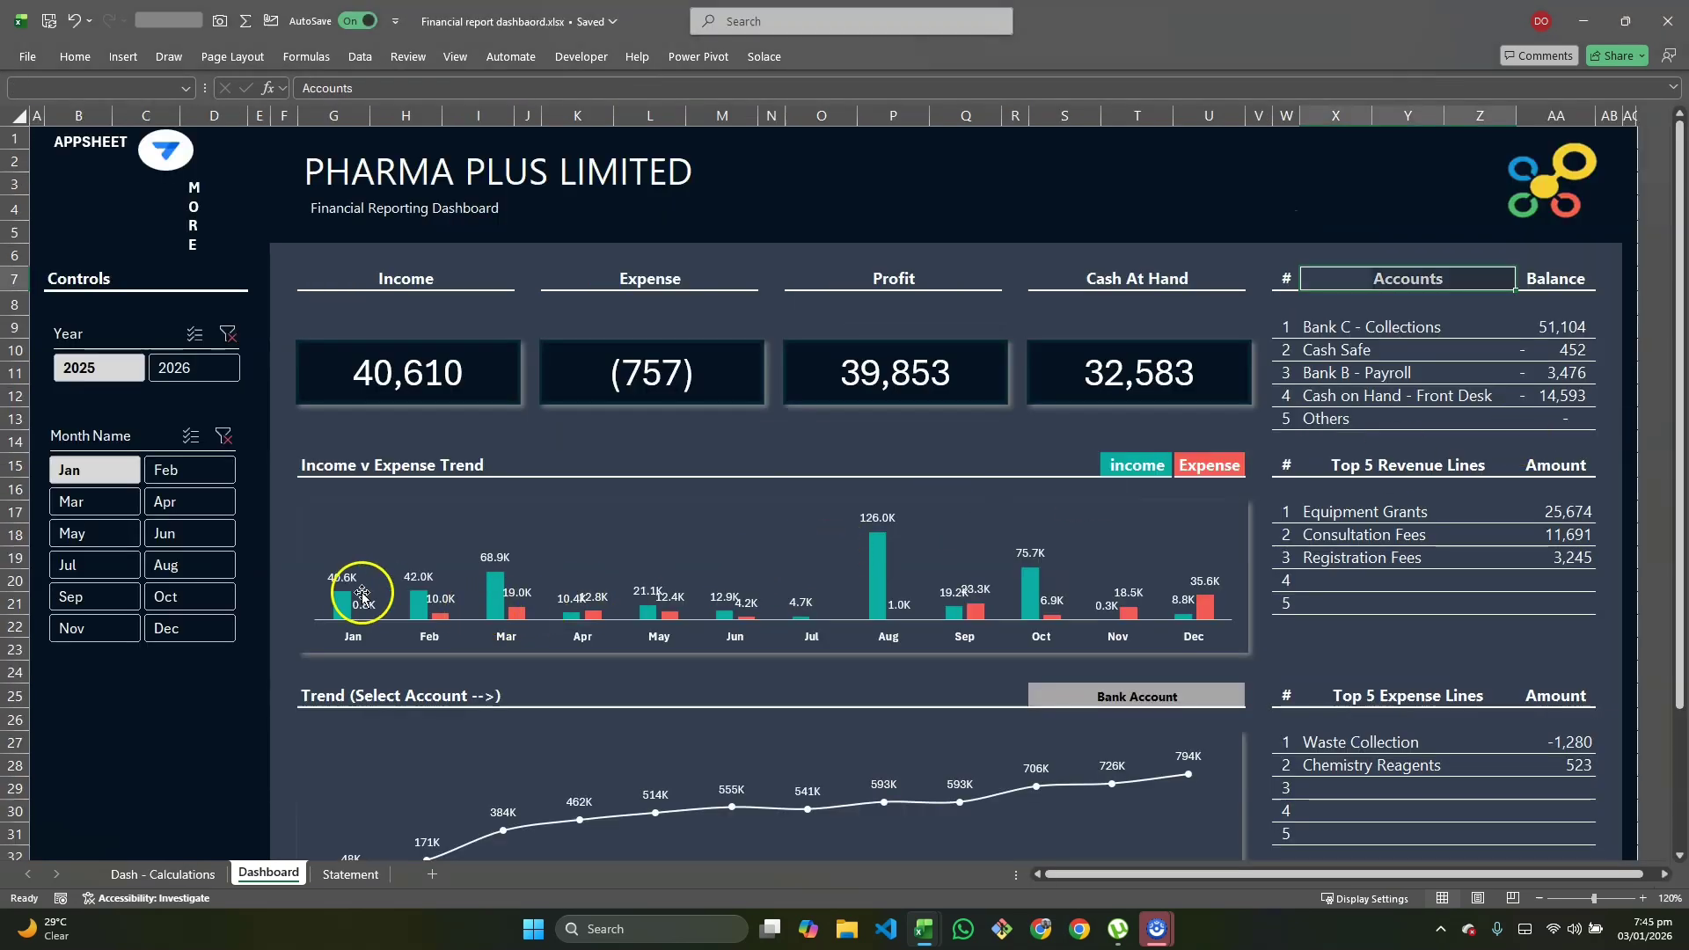
{"action": "left_click", "coordinate": [343, 611]}
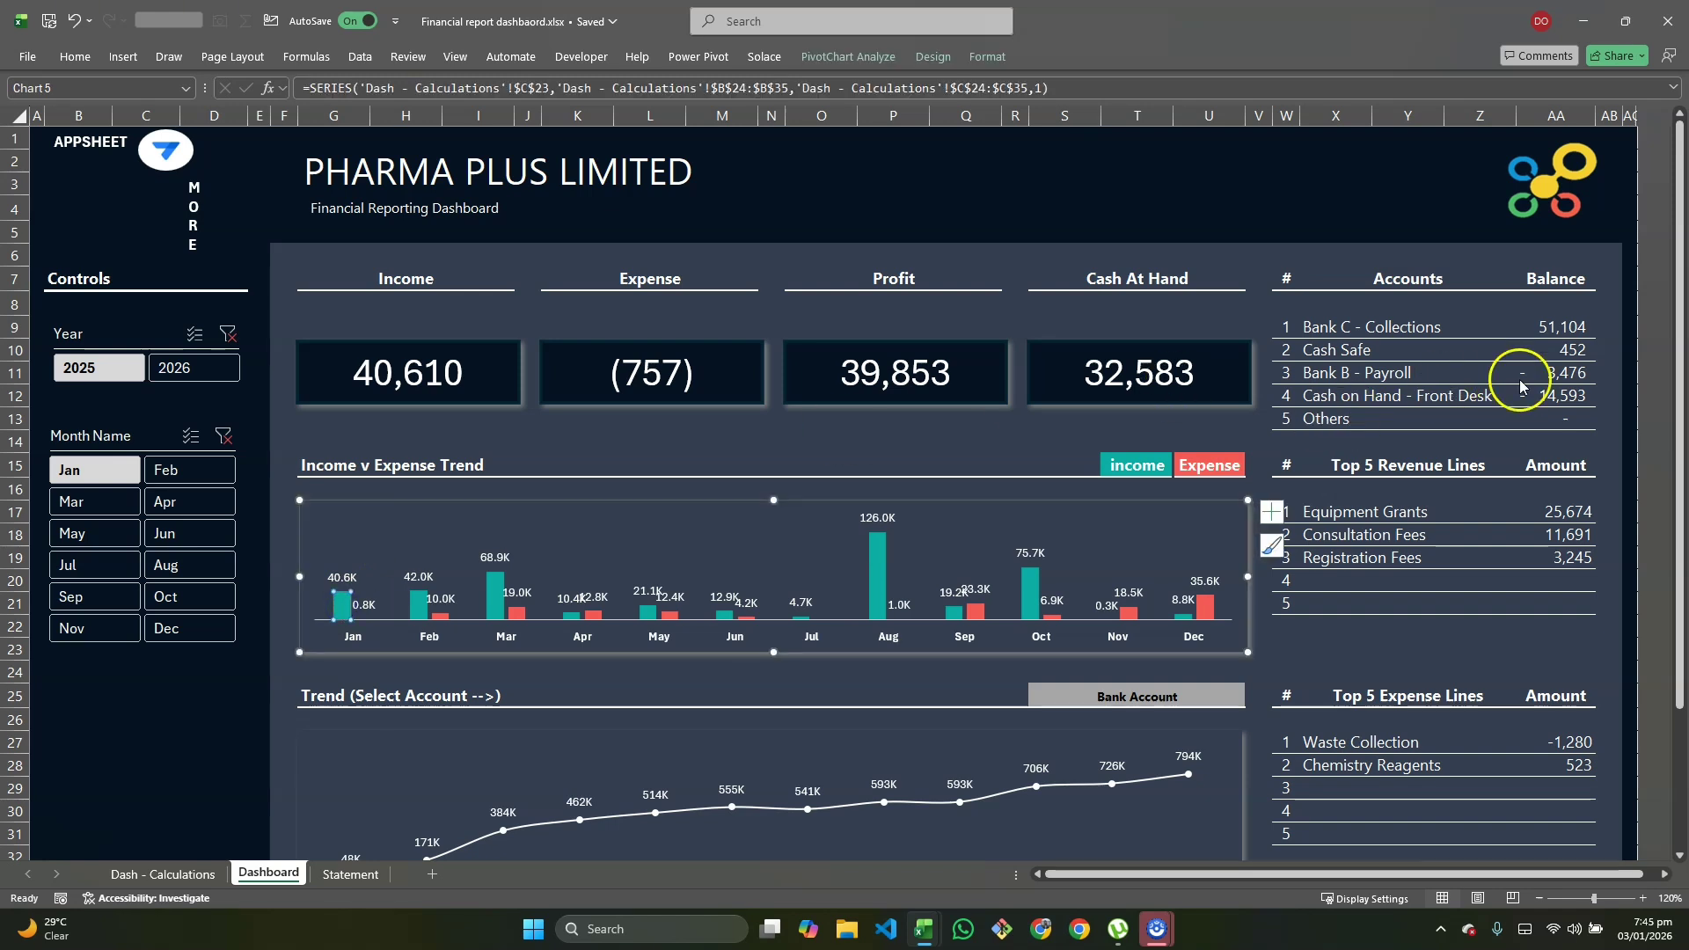
{"action": "key", "text": "ctrl+1"}
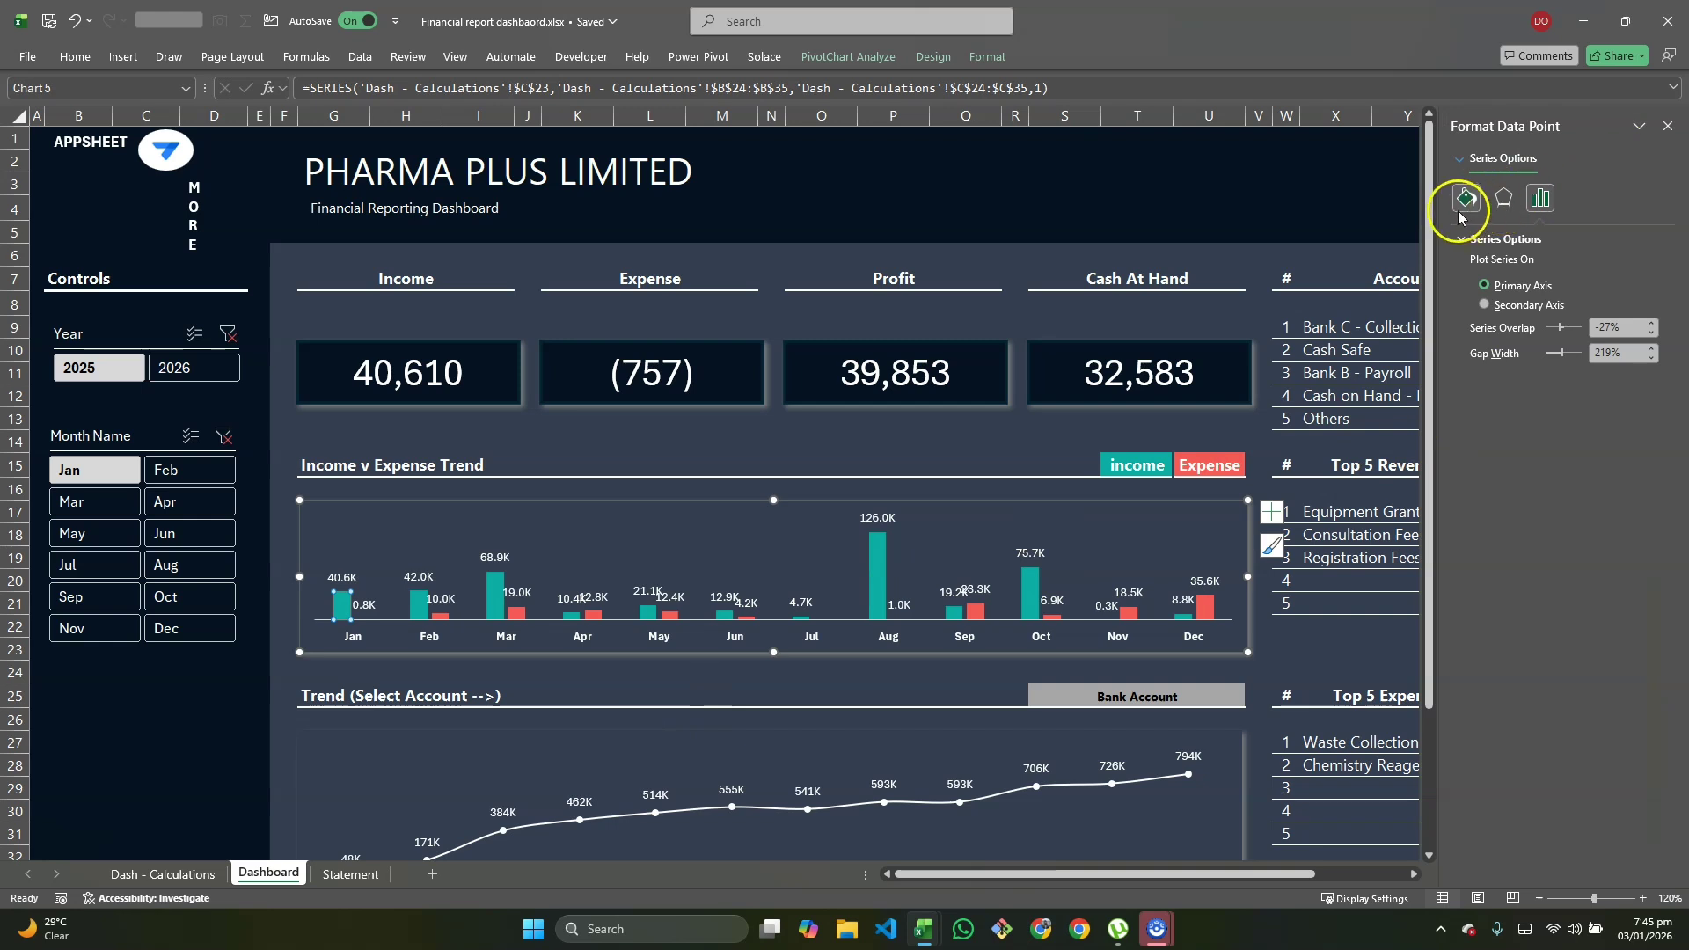
{"action": "left_click", "coordinate": [1460, 211]}
{"action": "left_click", "coordinate": [1463, 240]}
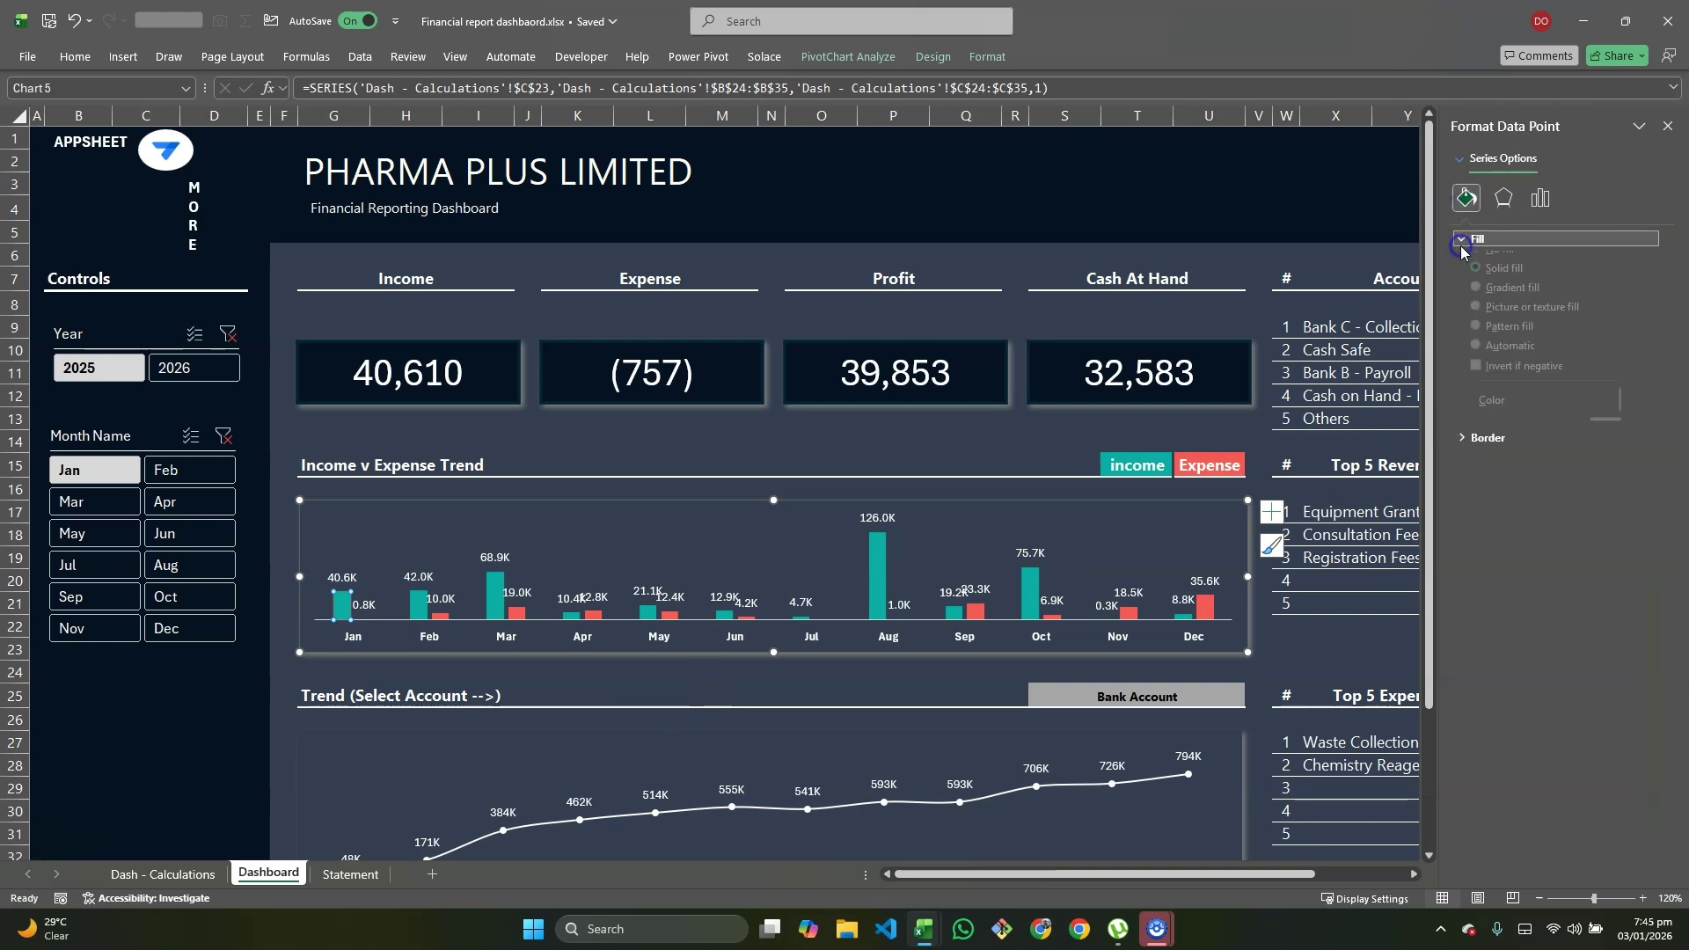
{"action": "left_click", "coordinate": [1637, 417]}
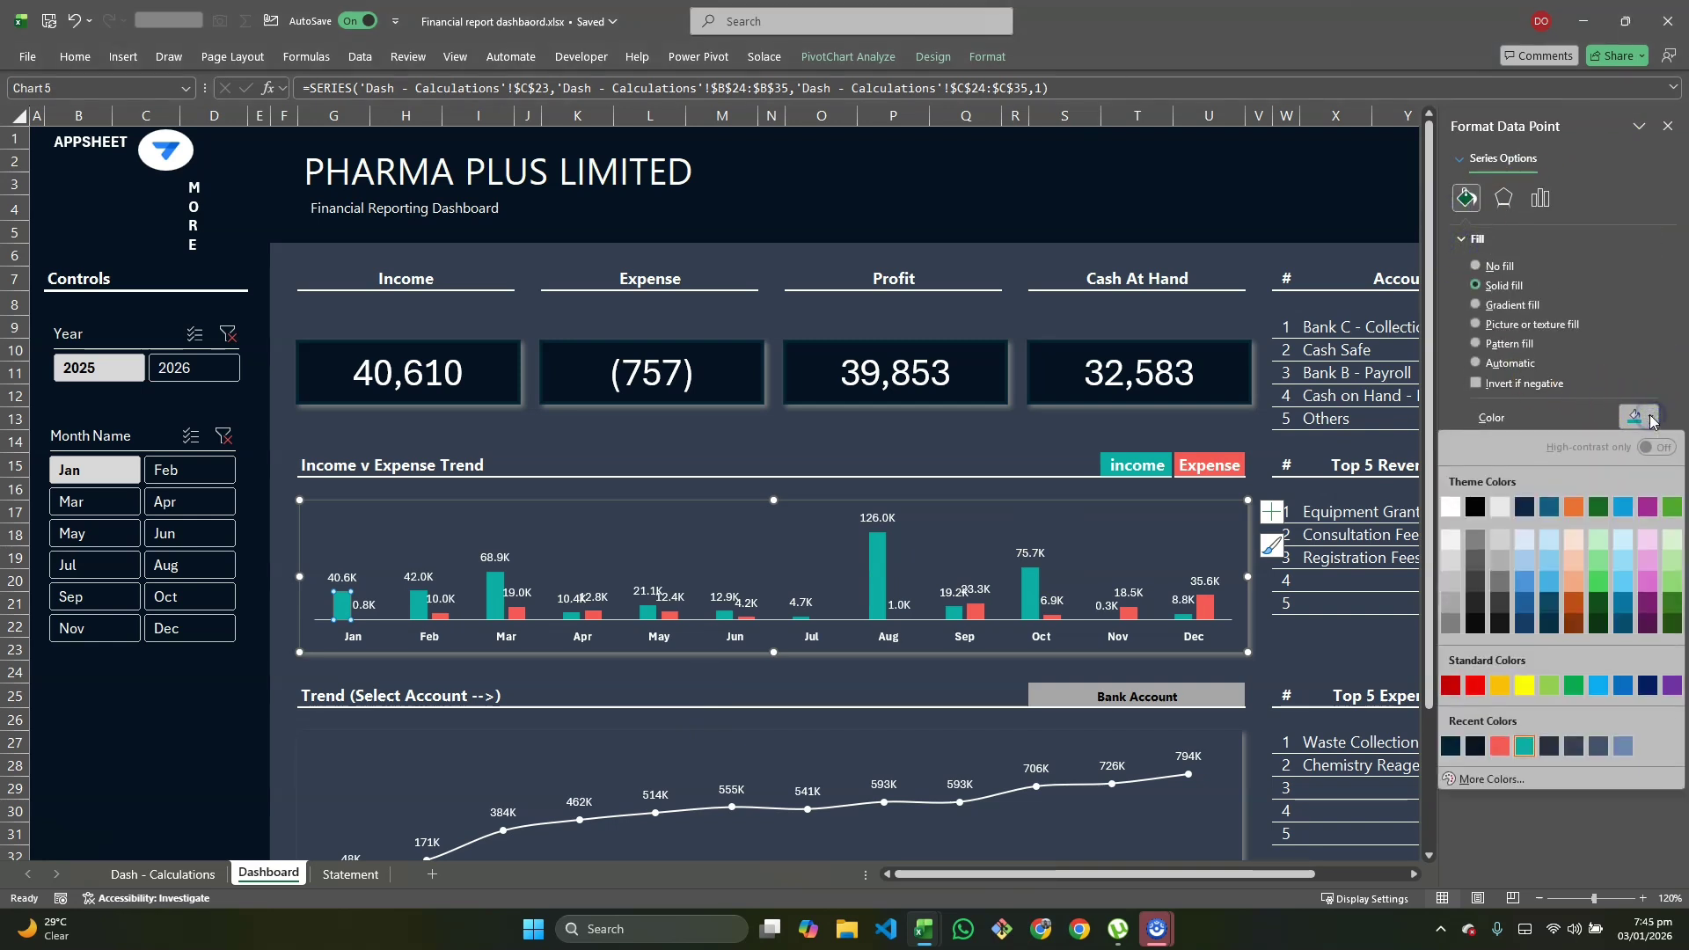
{"action": "left_click", "coordinate": [1491, 779]}
{"action": "left_click", "coordinate": [874, 588]}
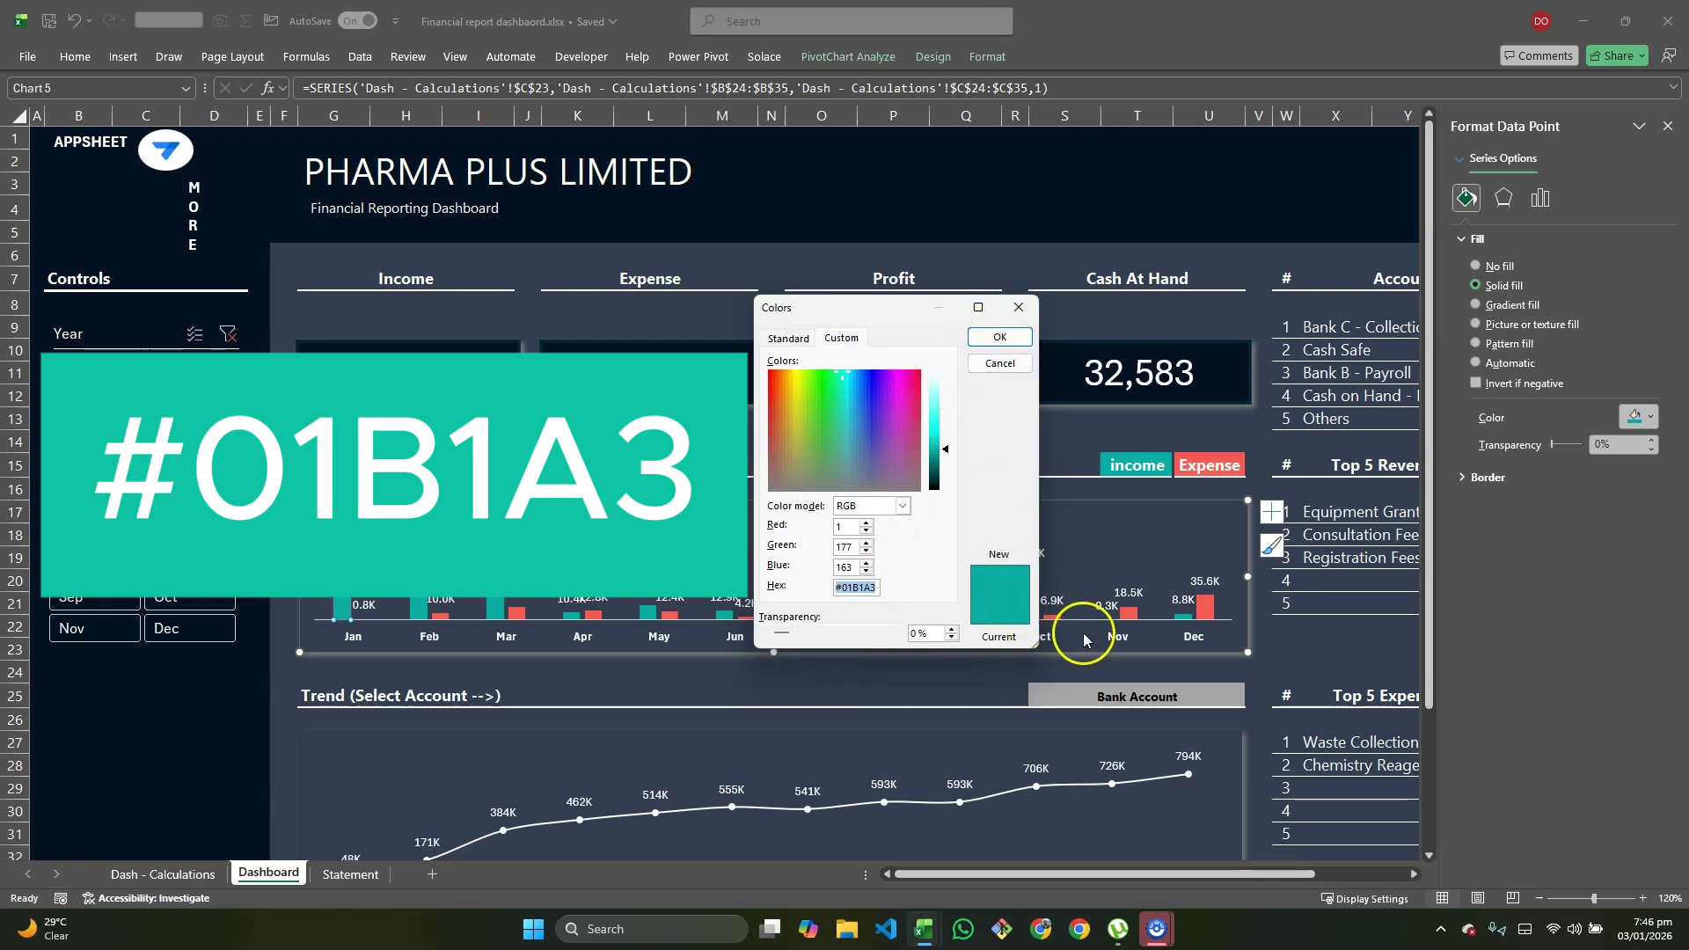
{"action": "key", "text": "alt+Tab"}
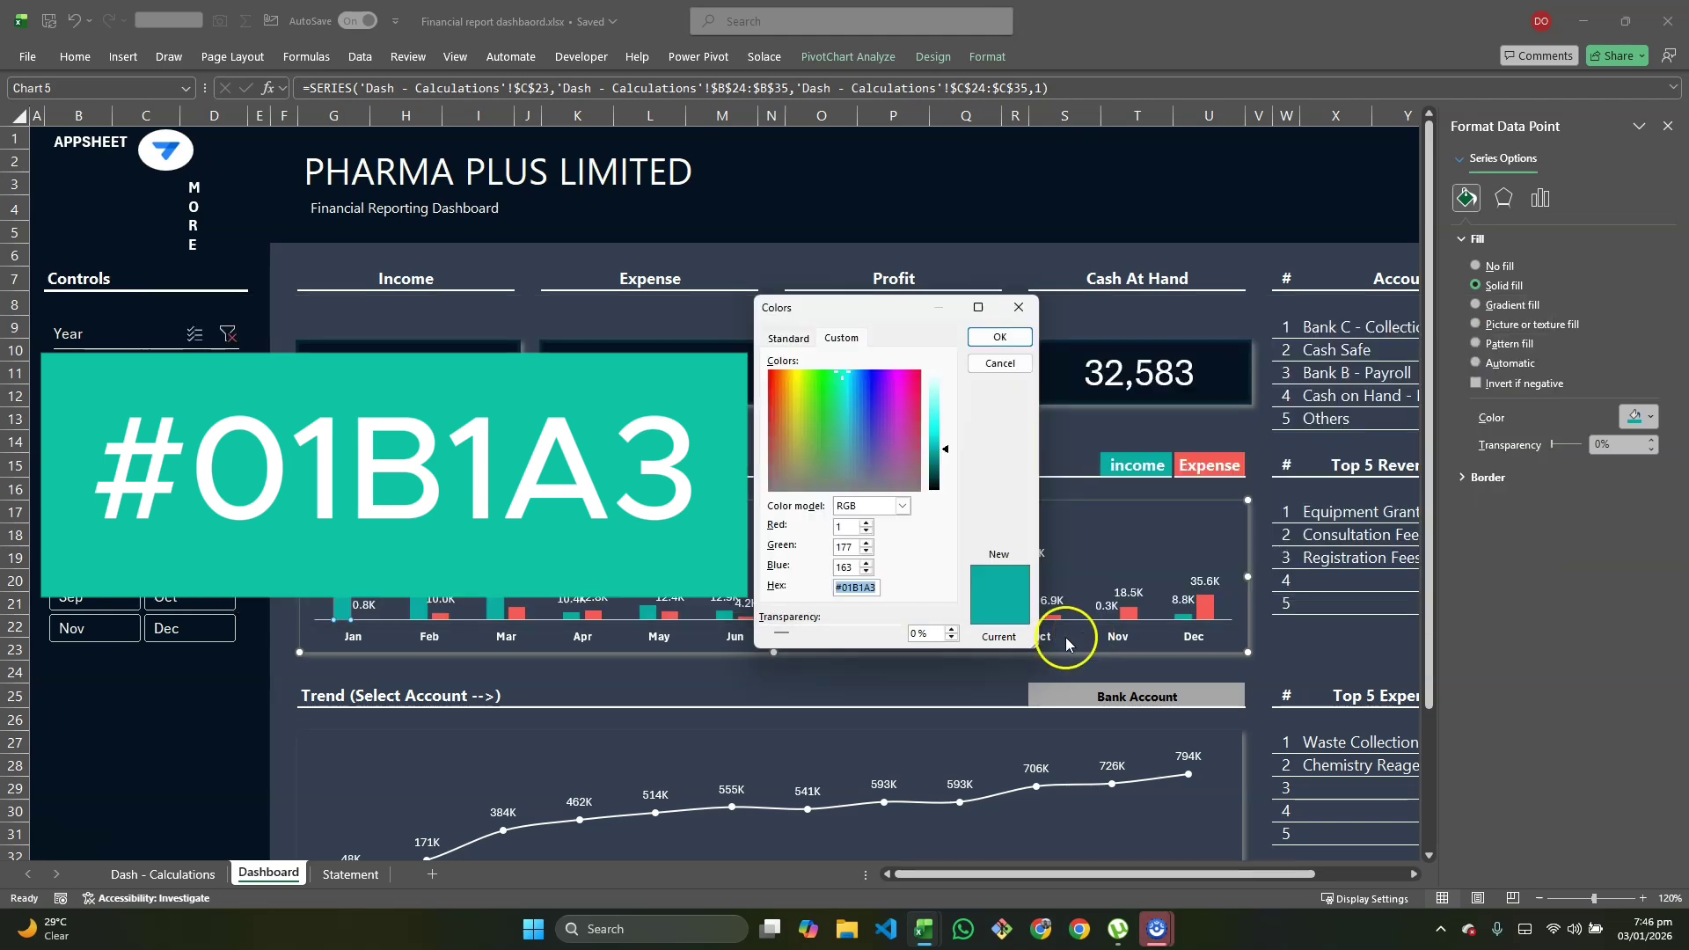
{"action": "left_click", "coordinate": [1020, 307]}
Step: Fill the income series of the monthly chart in Practise - Financial Report.xlsx with the custom color #01B1A3
{"action": "key", "text": "alt+Tab"}
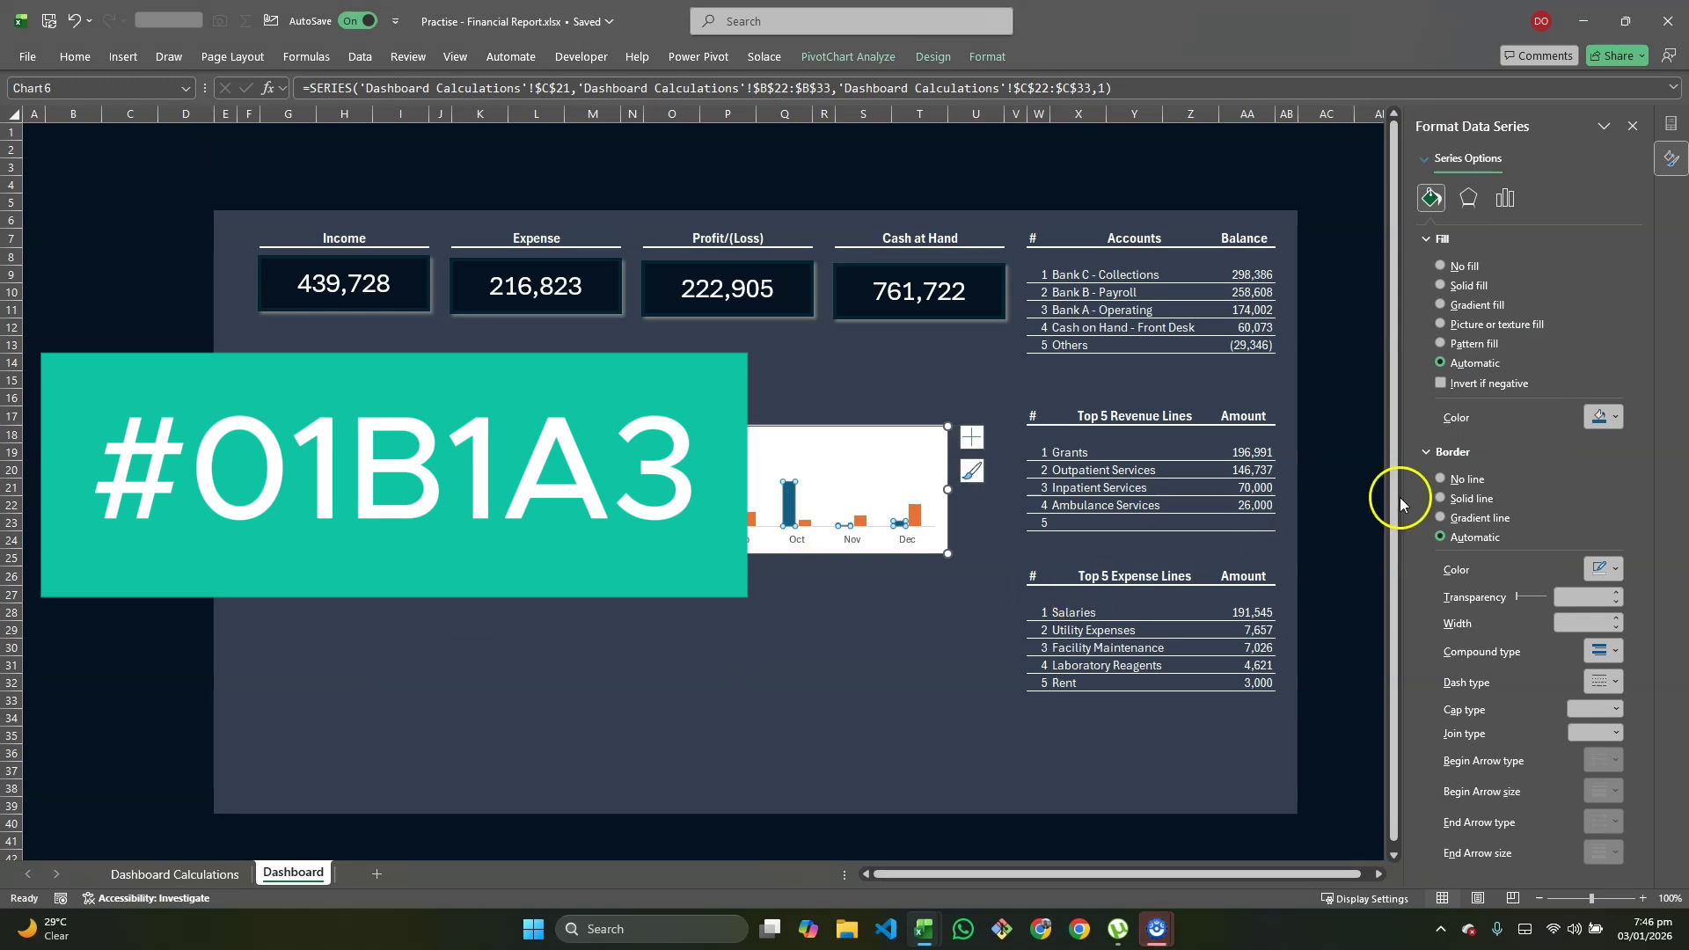
{"action": "left_click", "coordinate": [1609, 419]}
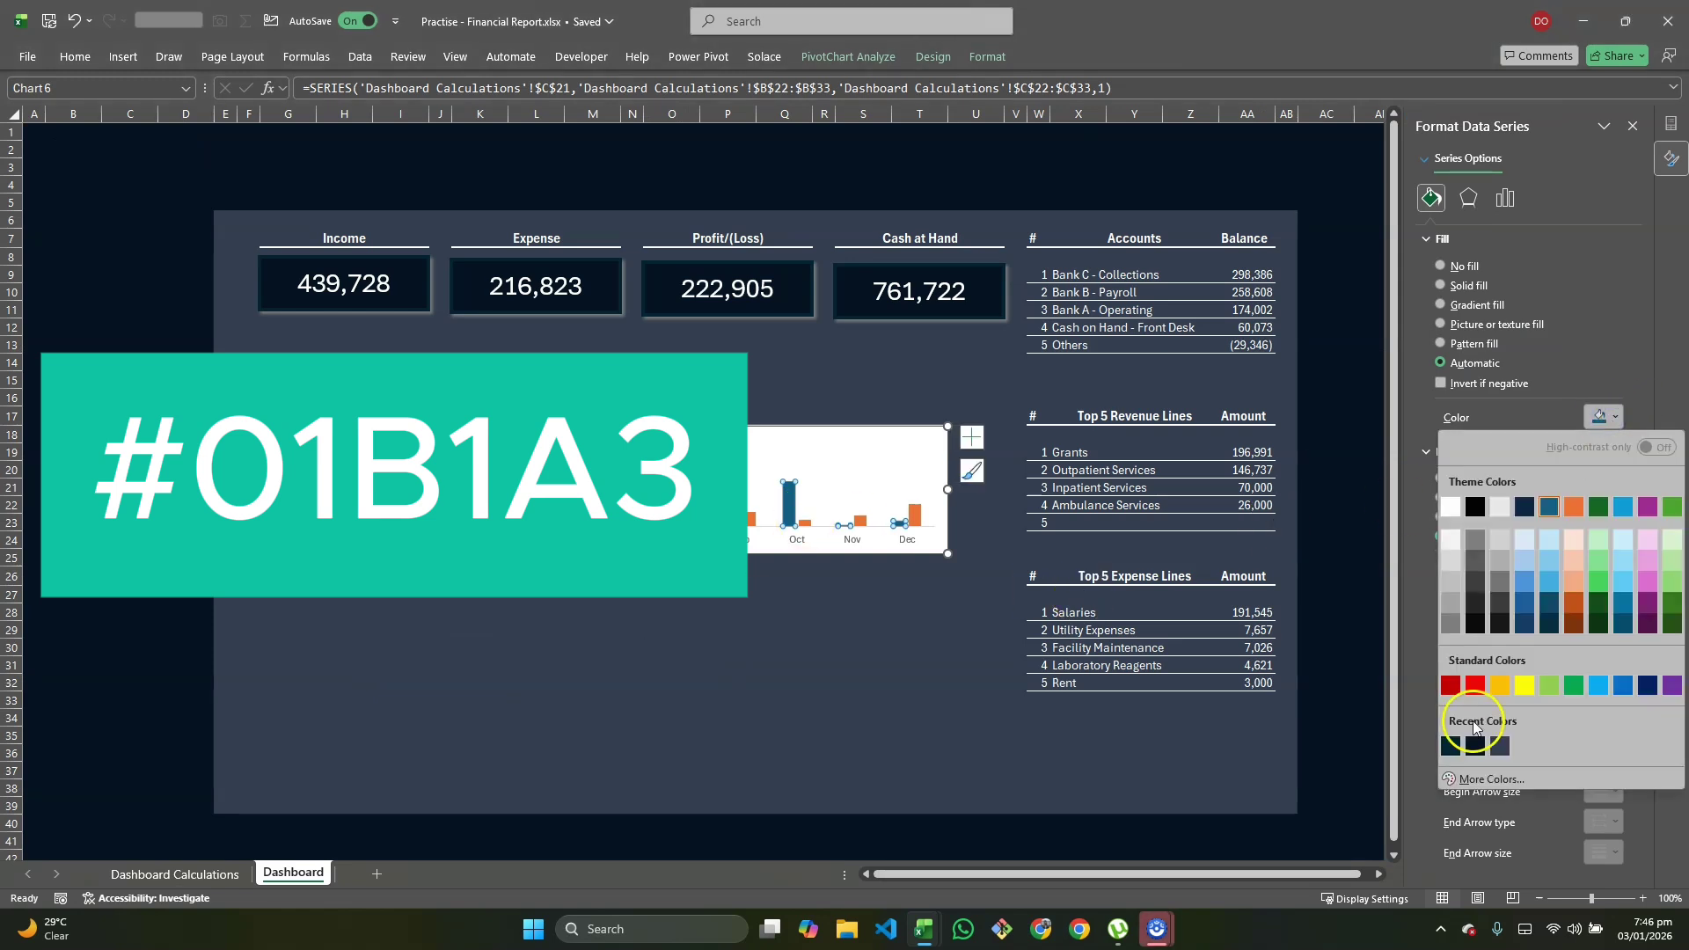
{"action": "left_click", "coordinate": [1486, 778]}
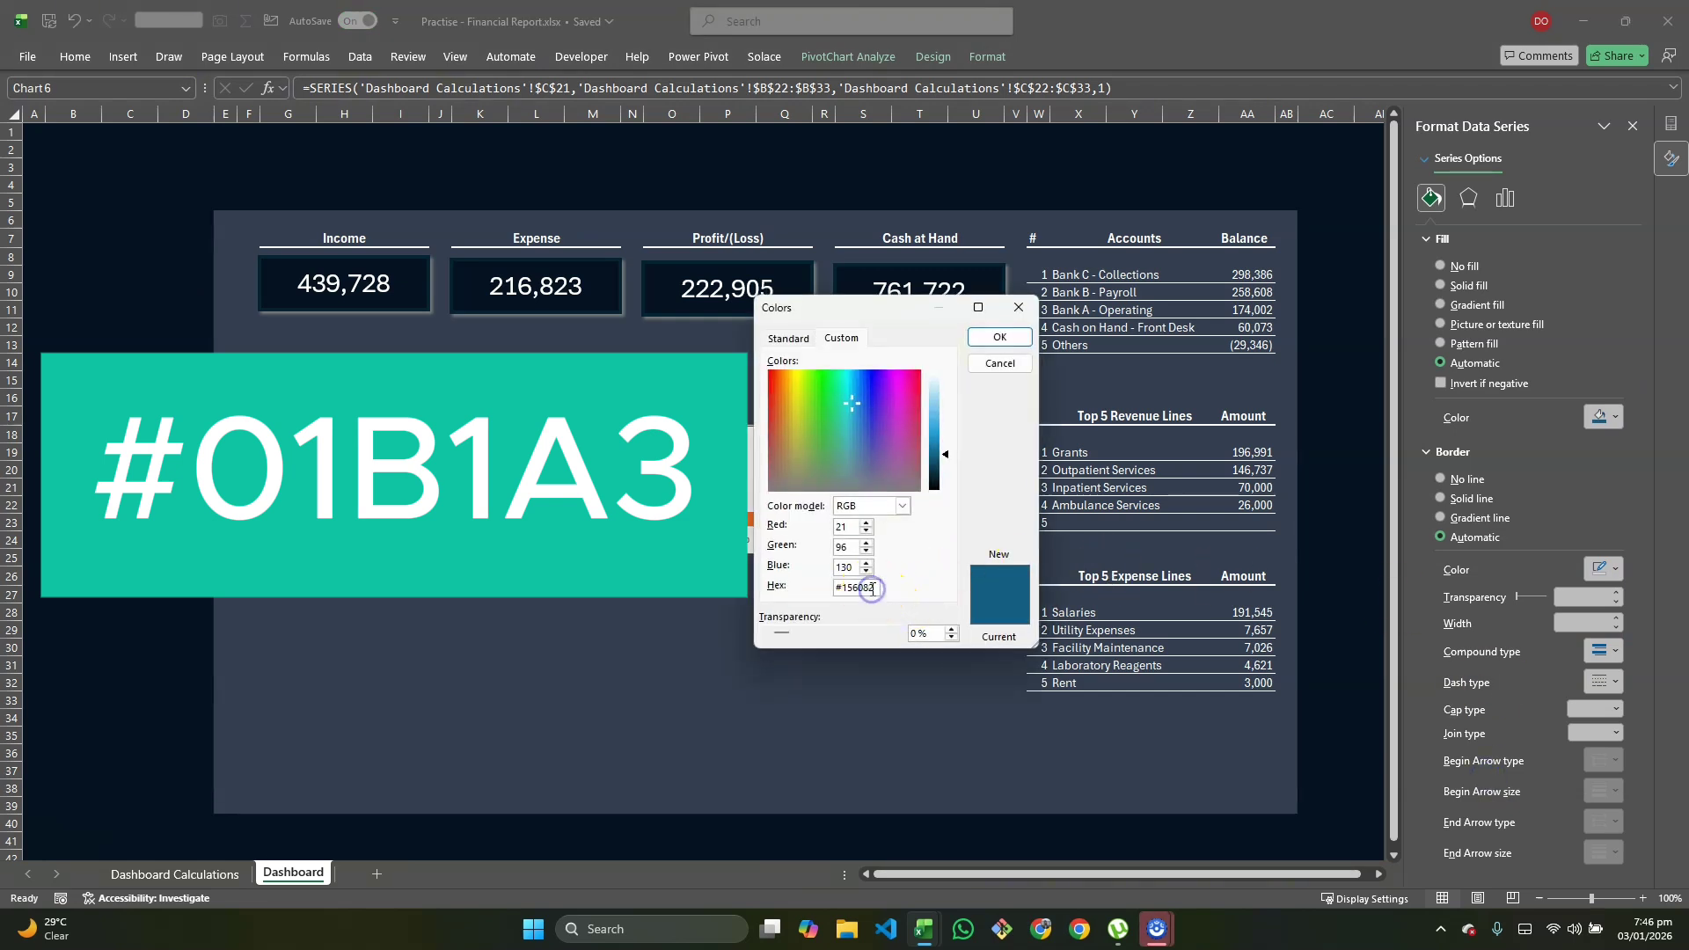
{"action": "type", "text": "#01B1A3"}
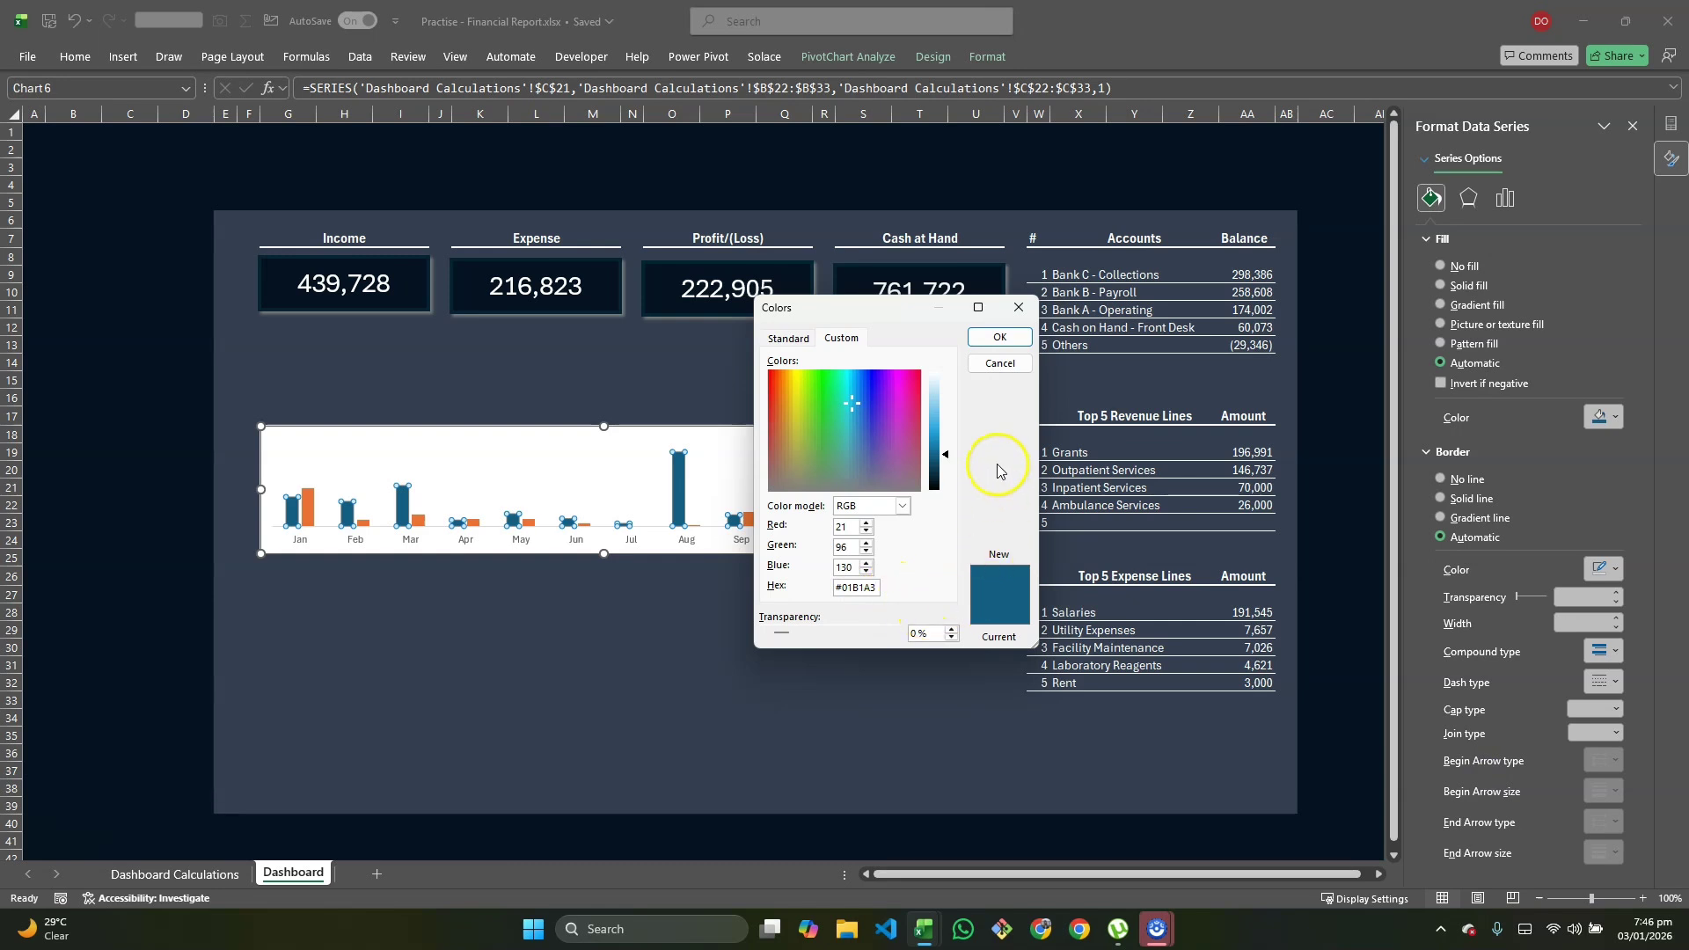
{"action": "key", "text": "Return"}
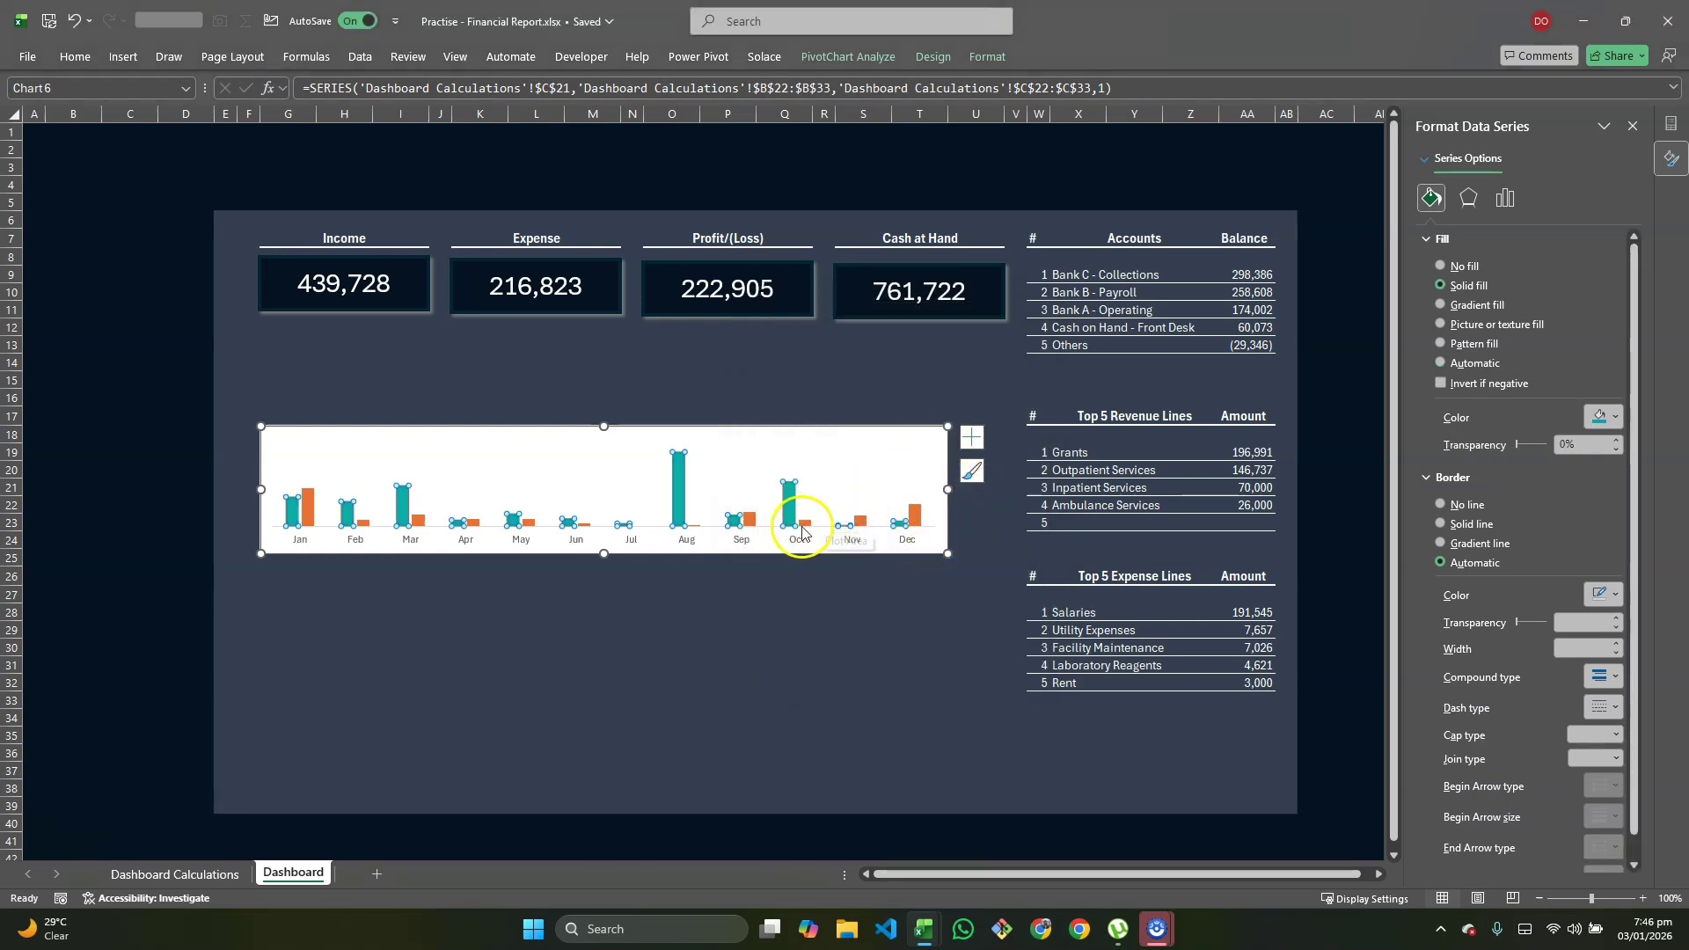
Step: Look up the custom fill hex code of the expense columns in the reference workbook's Income v Expense Trend chart
{"action": "left_click", "coordinate": [909, 513]}
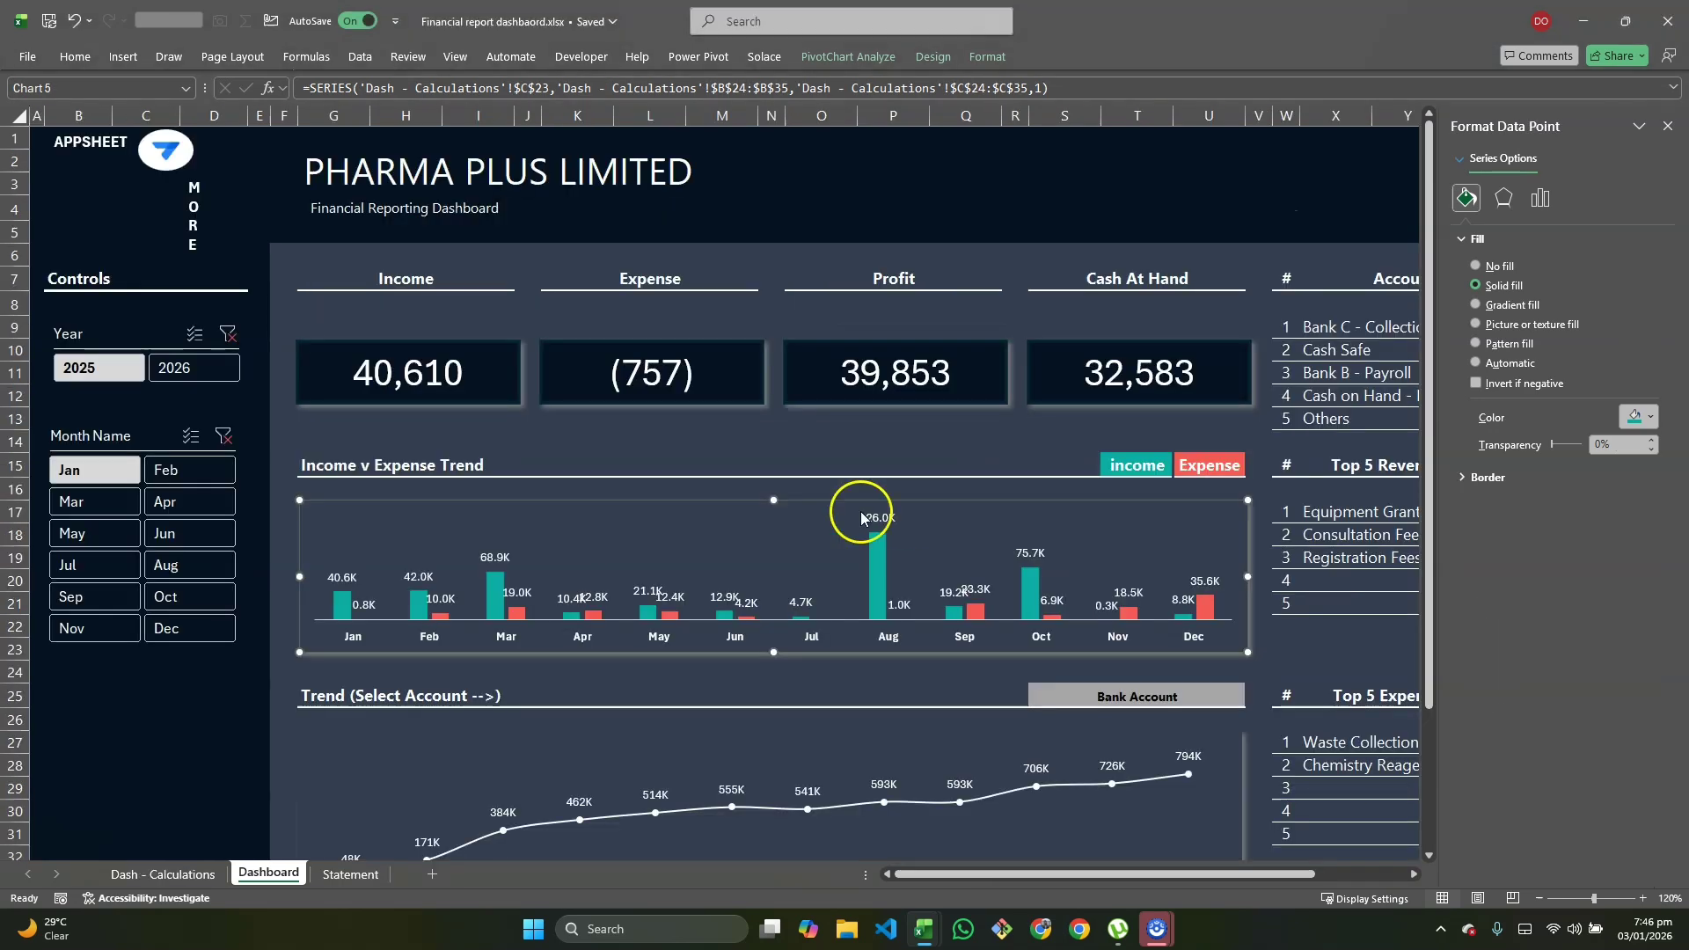
{"action": "left_click", "coordinate": [978, 613]}
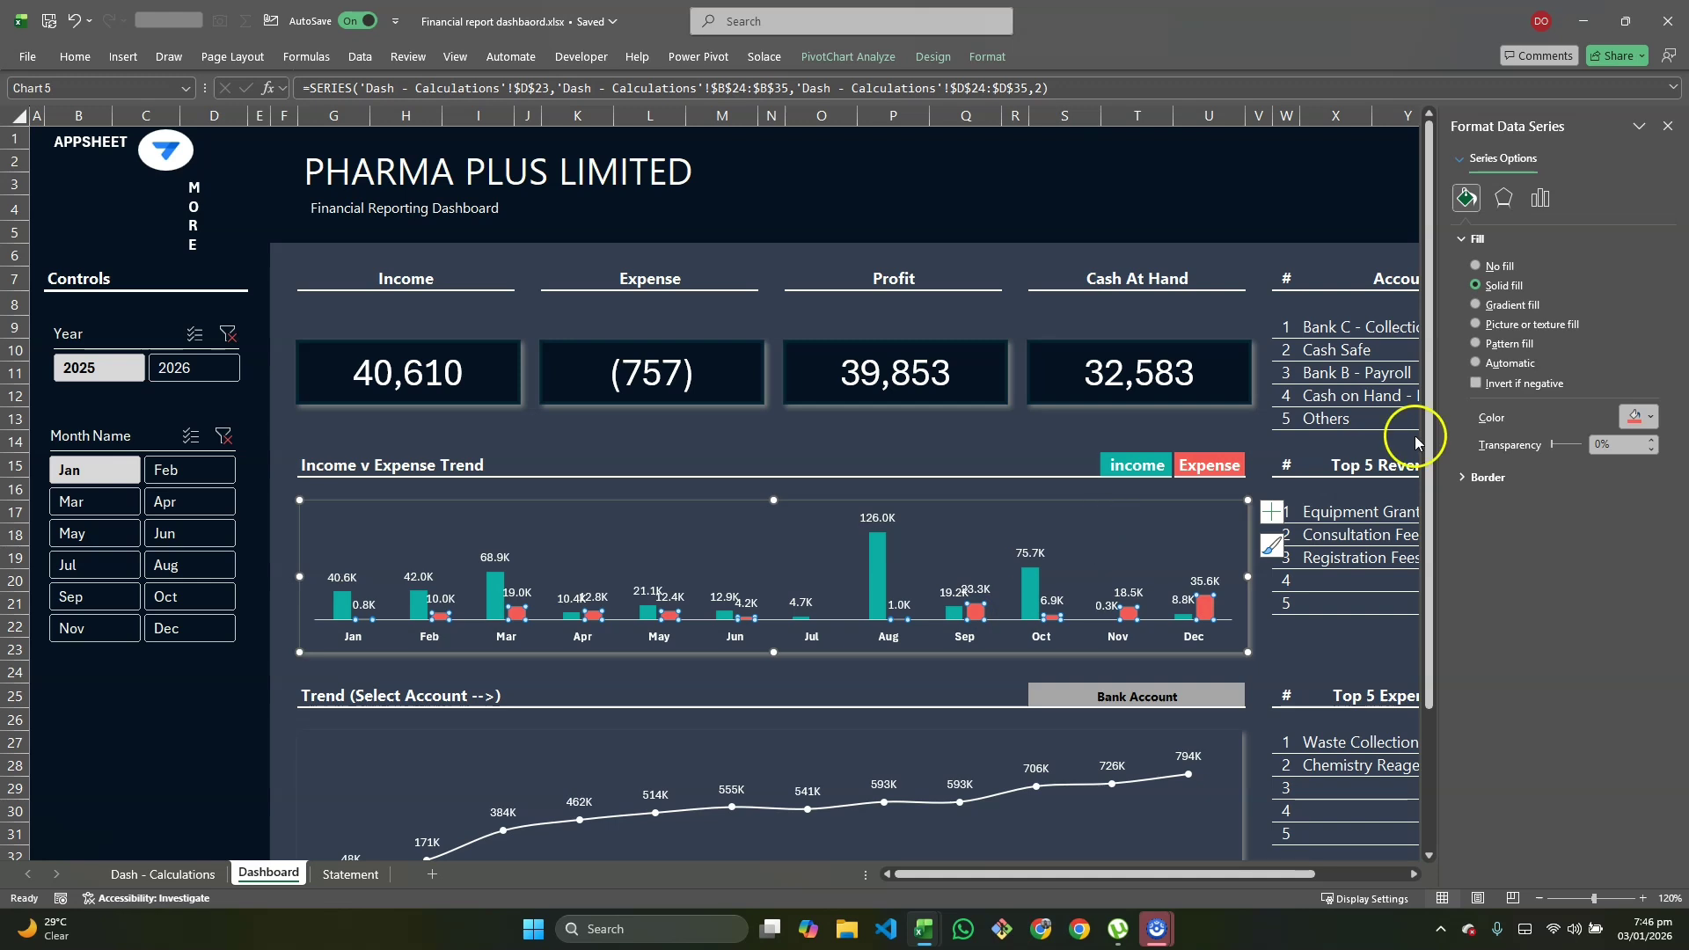
{"action": "left_click", "coordinate": [1647, 418]}
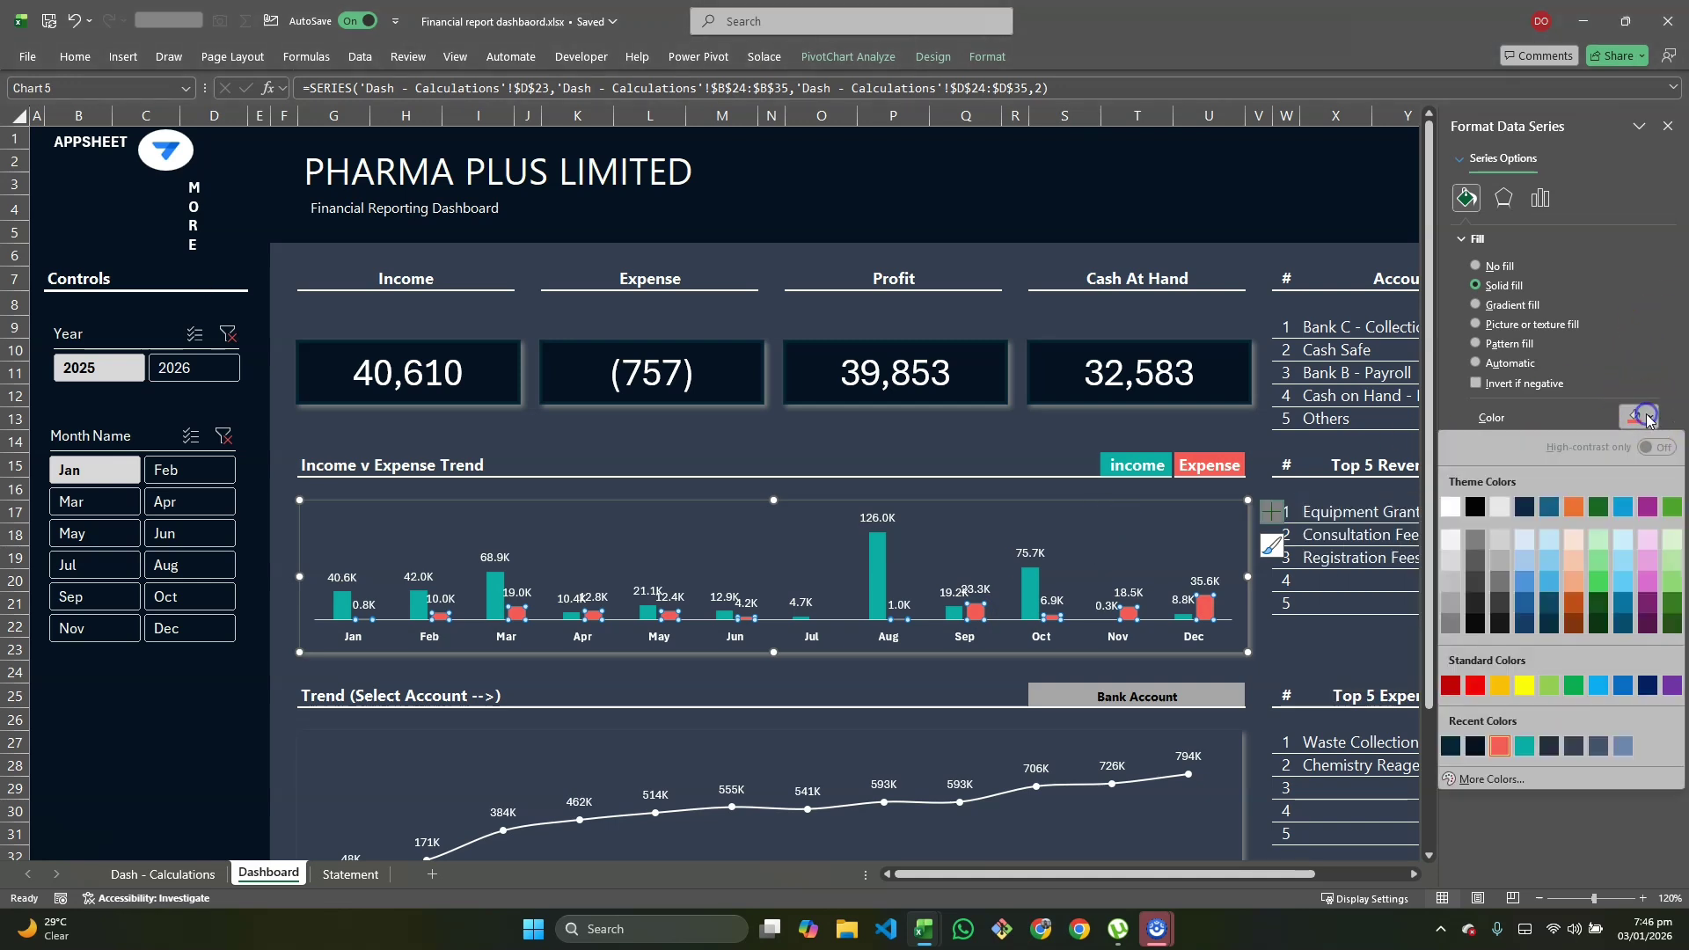
{"action": "left_click", "coordinate": [1492, 779]}
{"action": "left_click", "coordinate": [877, 587]}
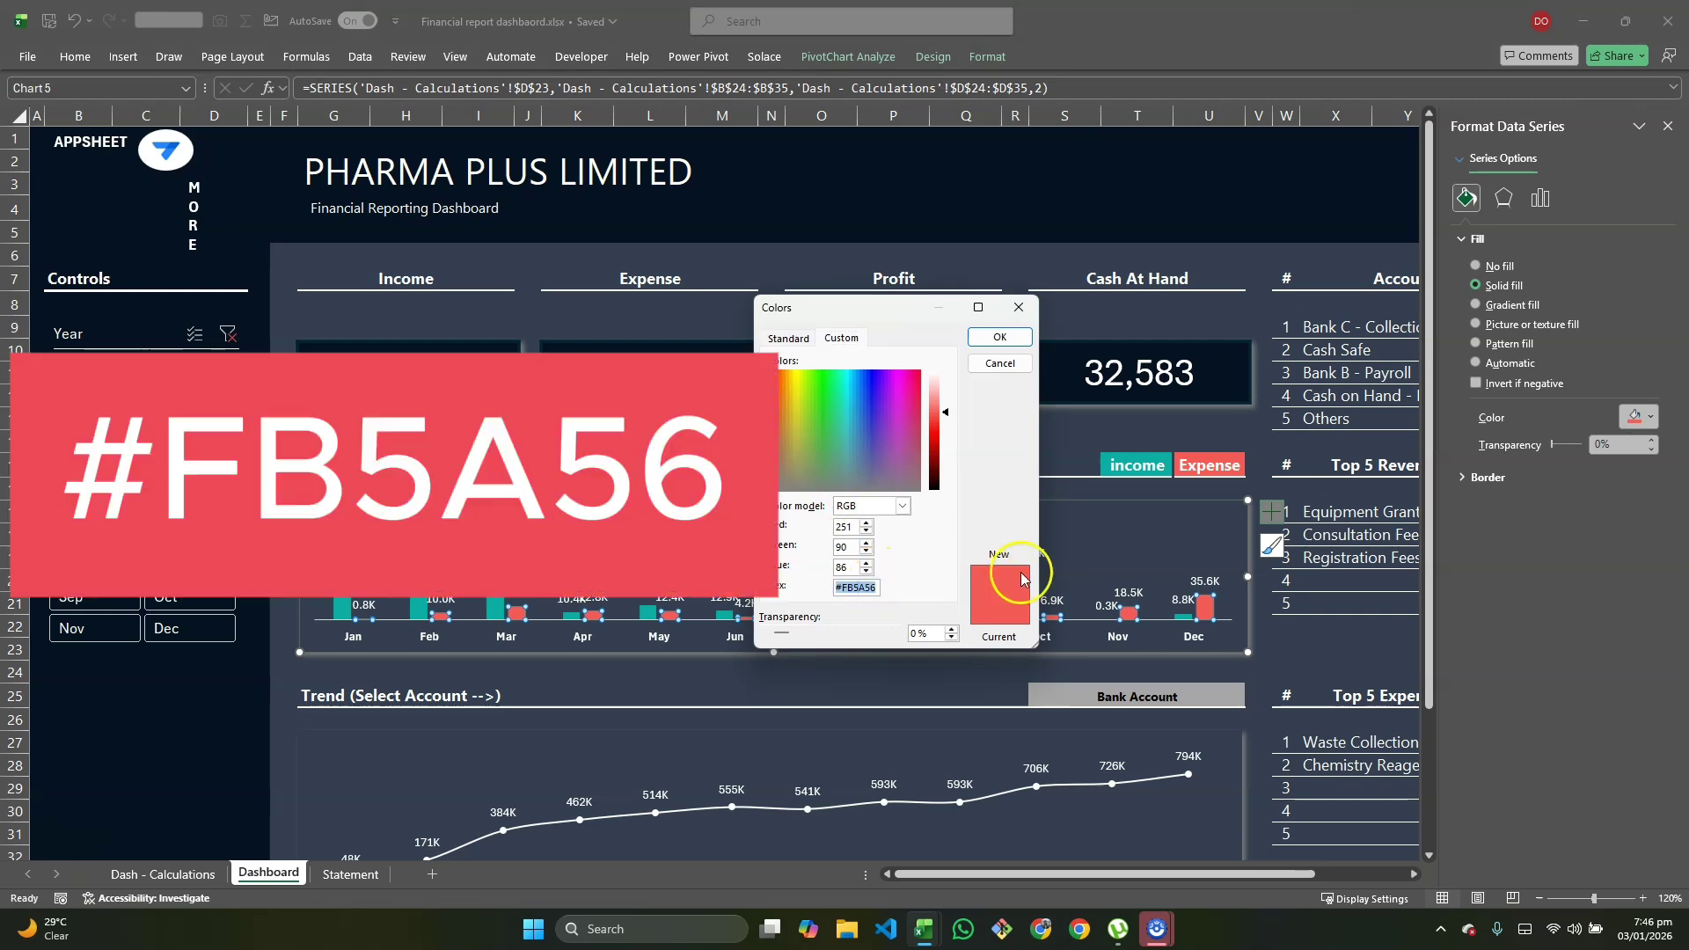
{"action": "key", "text": "alt+Tab"}
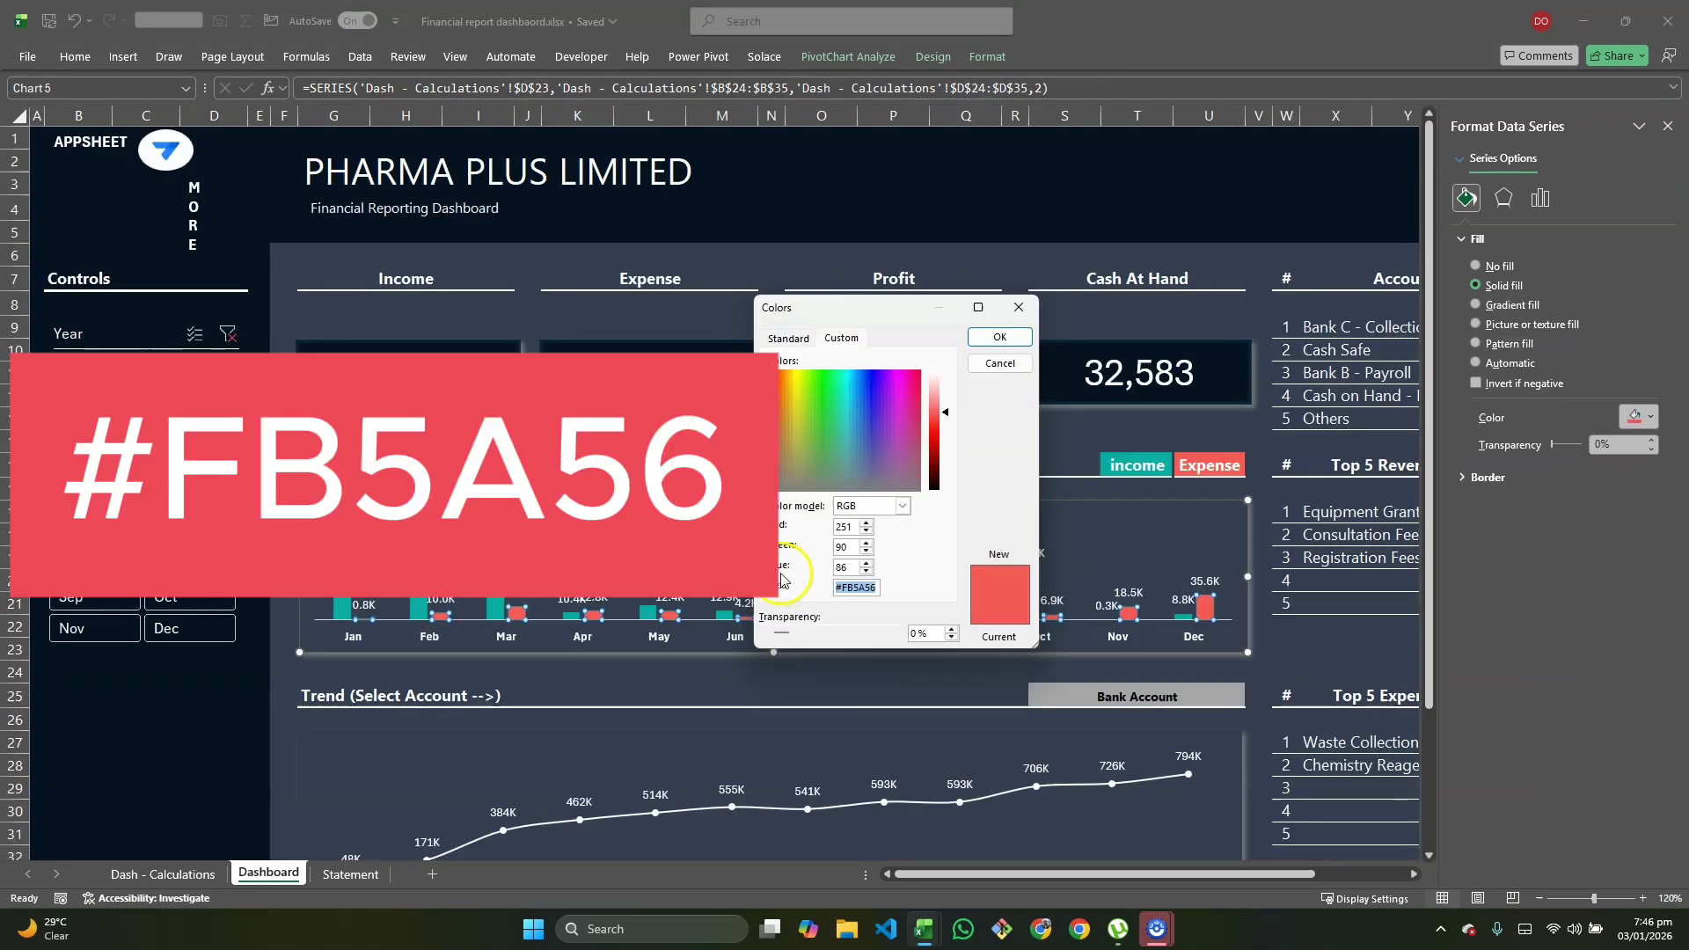
{"action": "left_click", "coordinate": [1001, 338]}
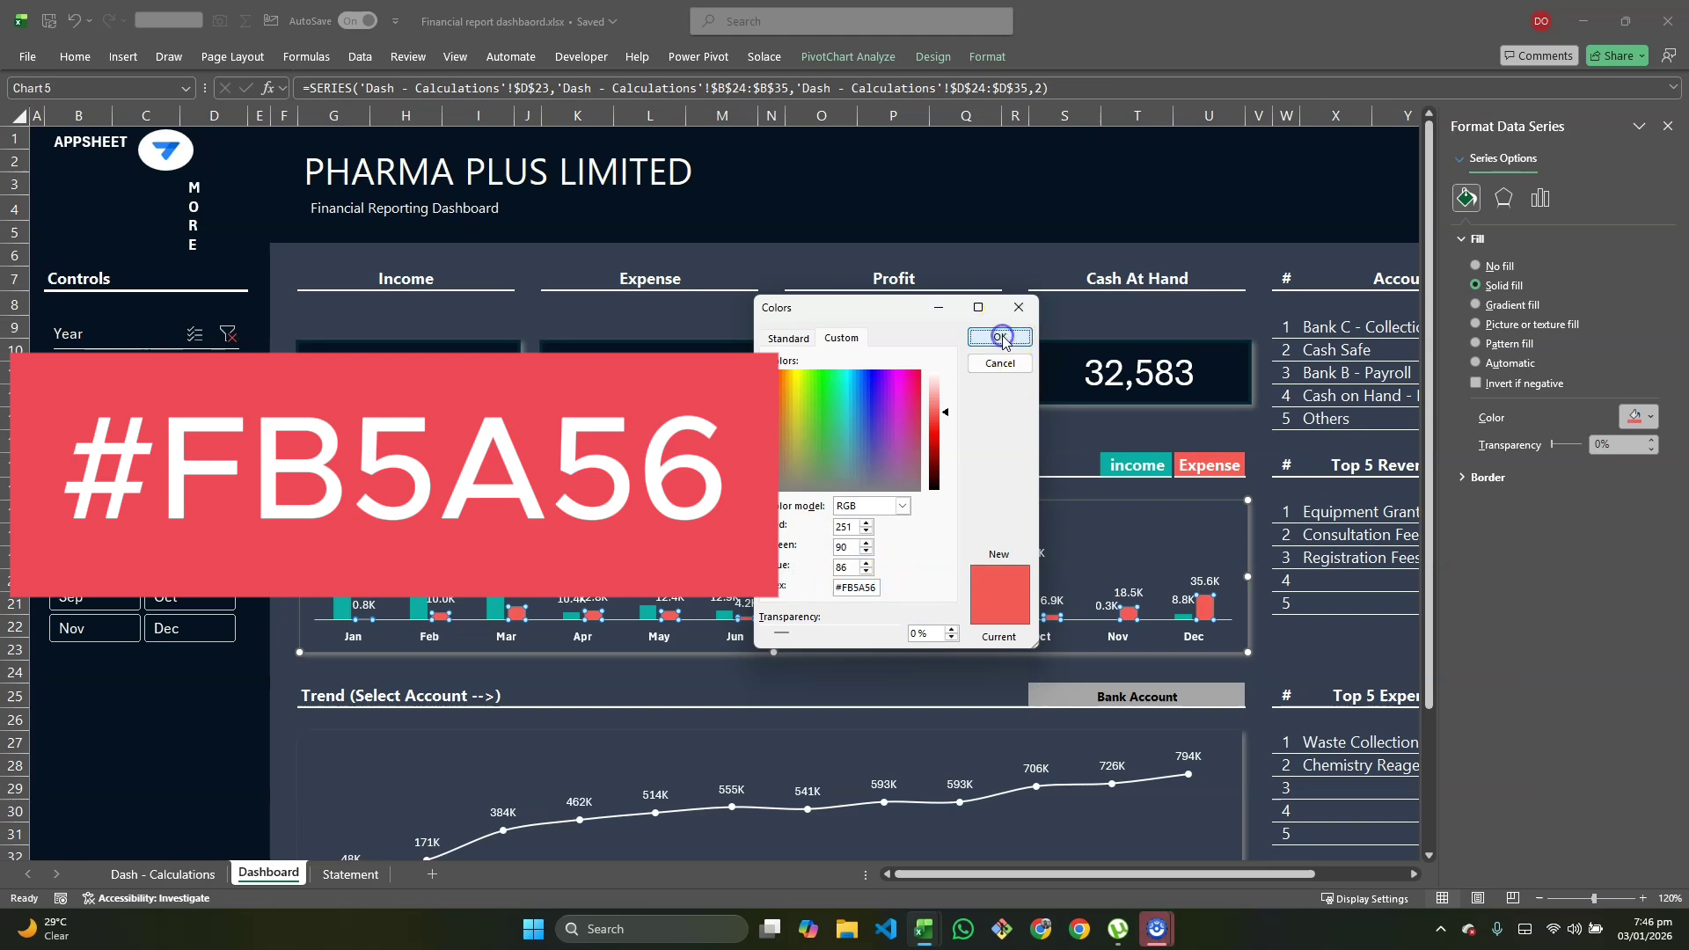
Step: Fill the expense series of the monthly chart in Practise - Financial Report.xlsx with the custom color #FB5A56
{"action": "key", "text": "alt+Tab"}
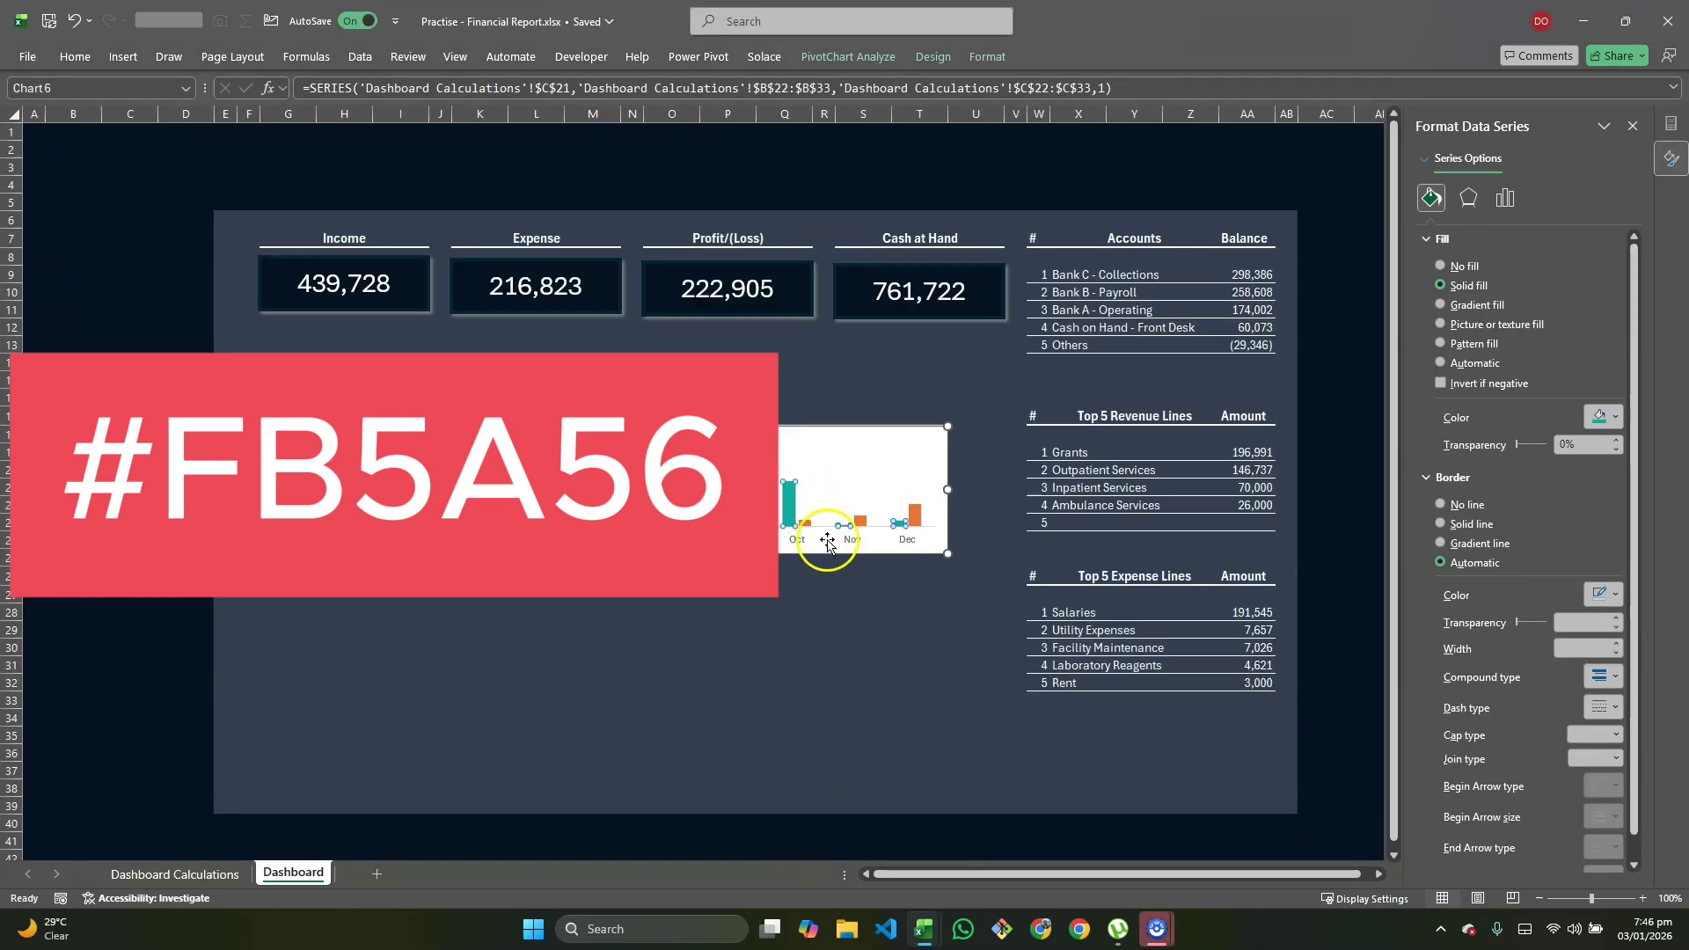
{"action": "left_click", "coordinate": [861, 519]}
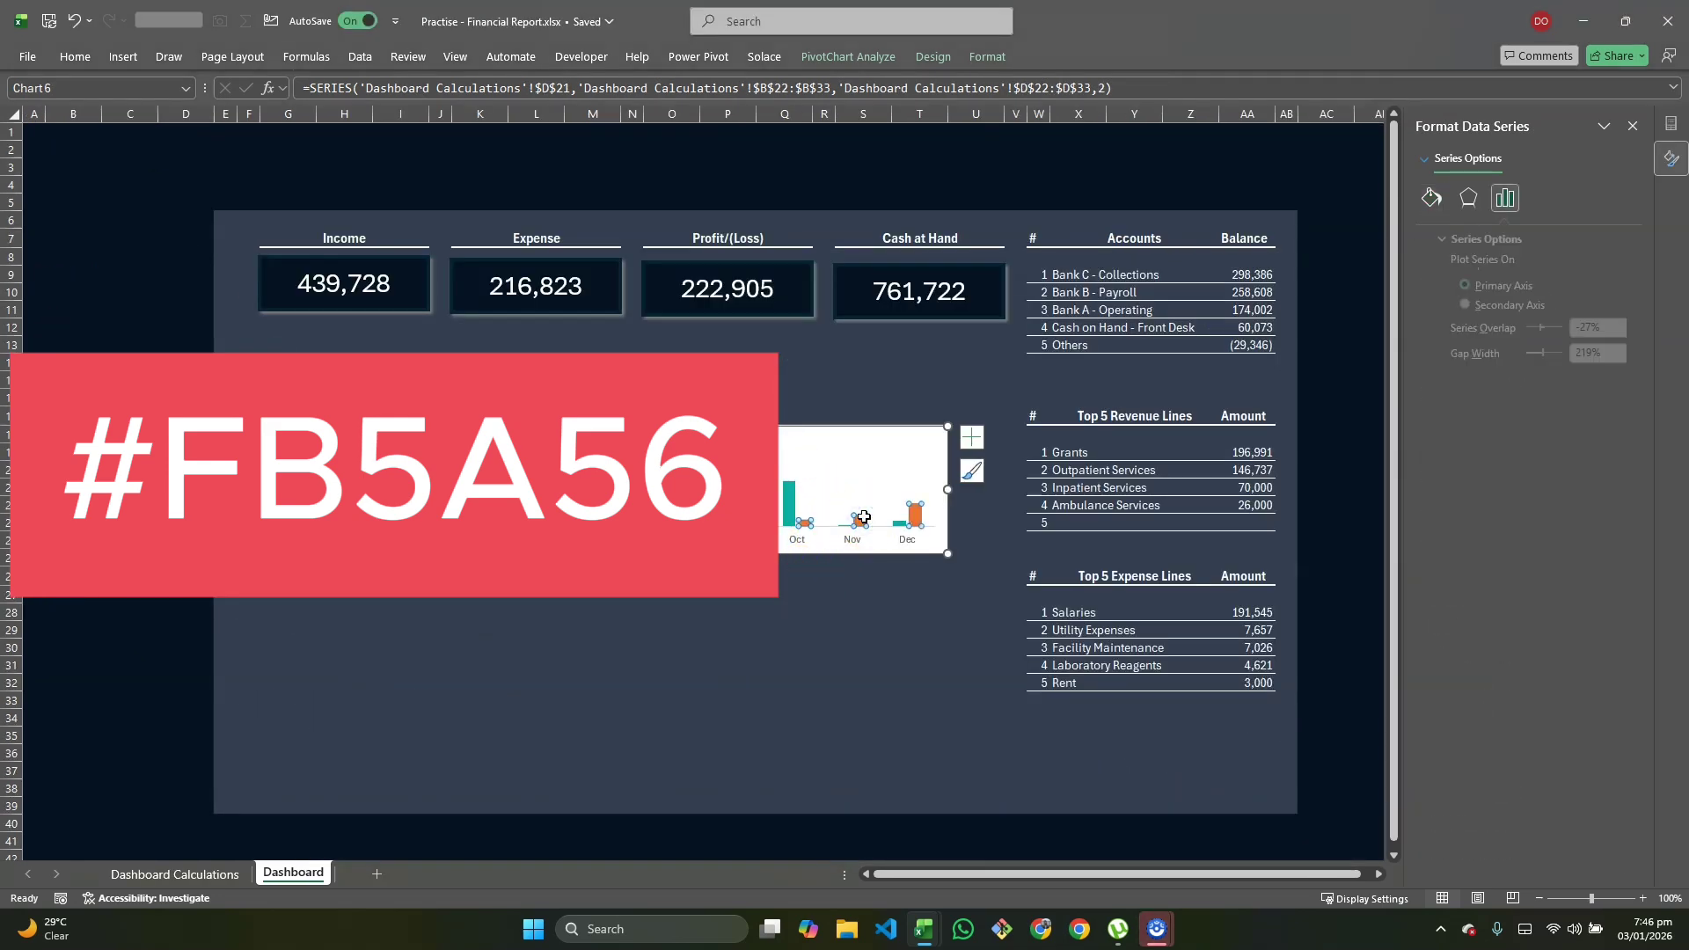
{"action": "left_click", "coordinate": [1429, 199]}
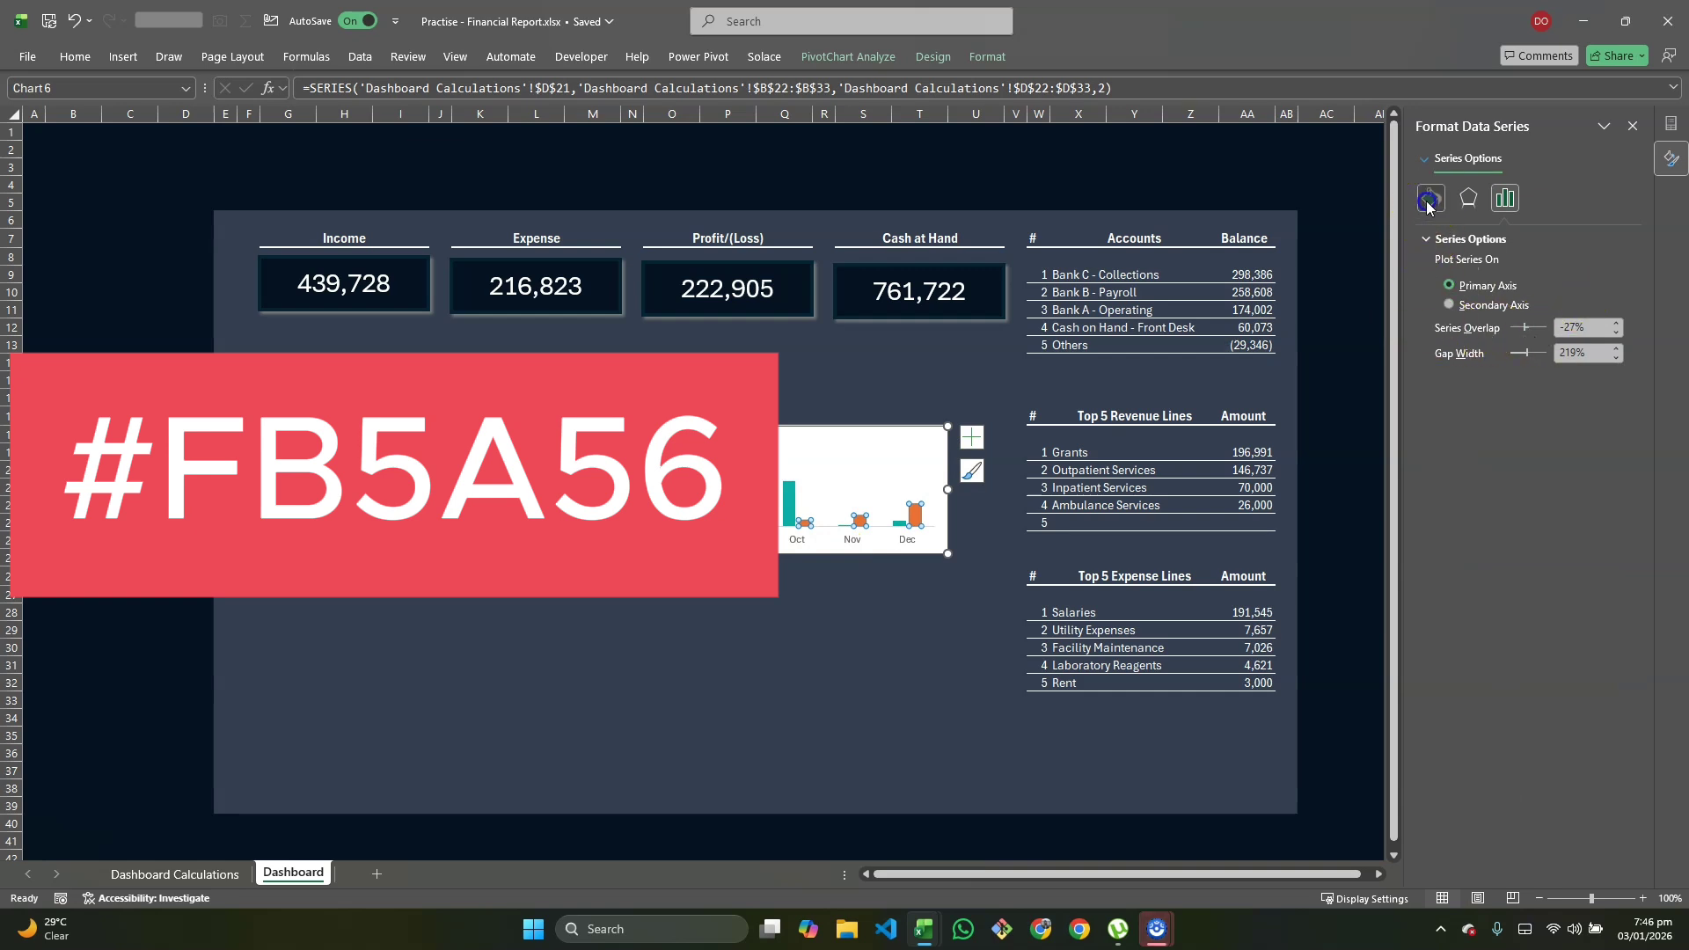
{"action": "left_click", "coordinate": [1611, 412]}
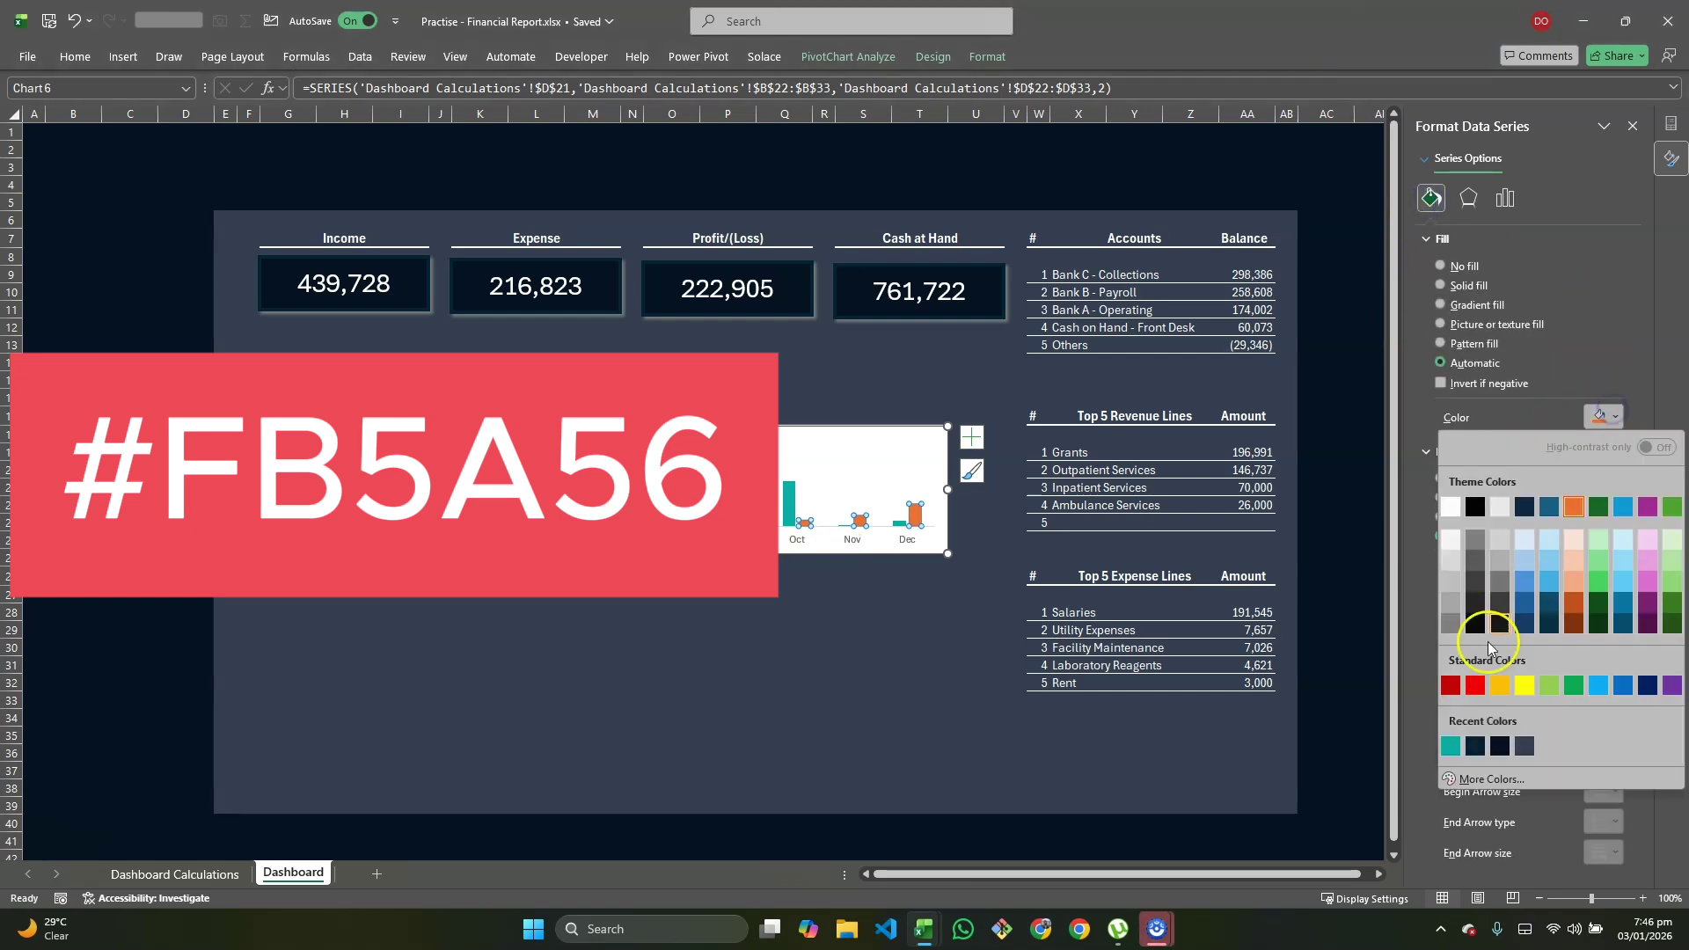
{"action": "left_click", "coordinate": [1489, 780]}
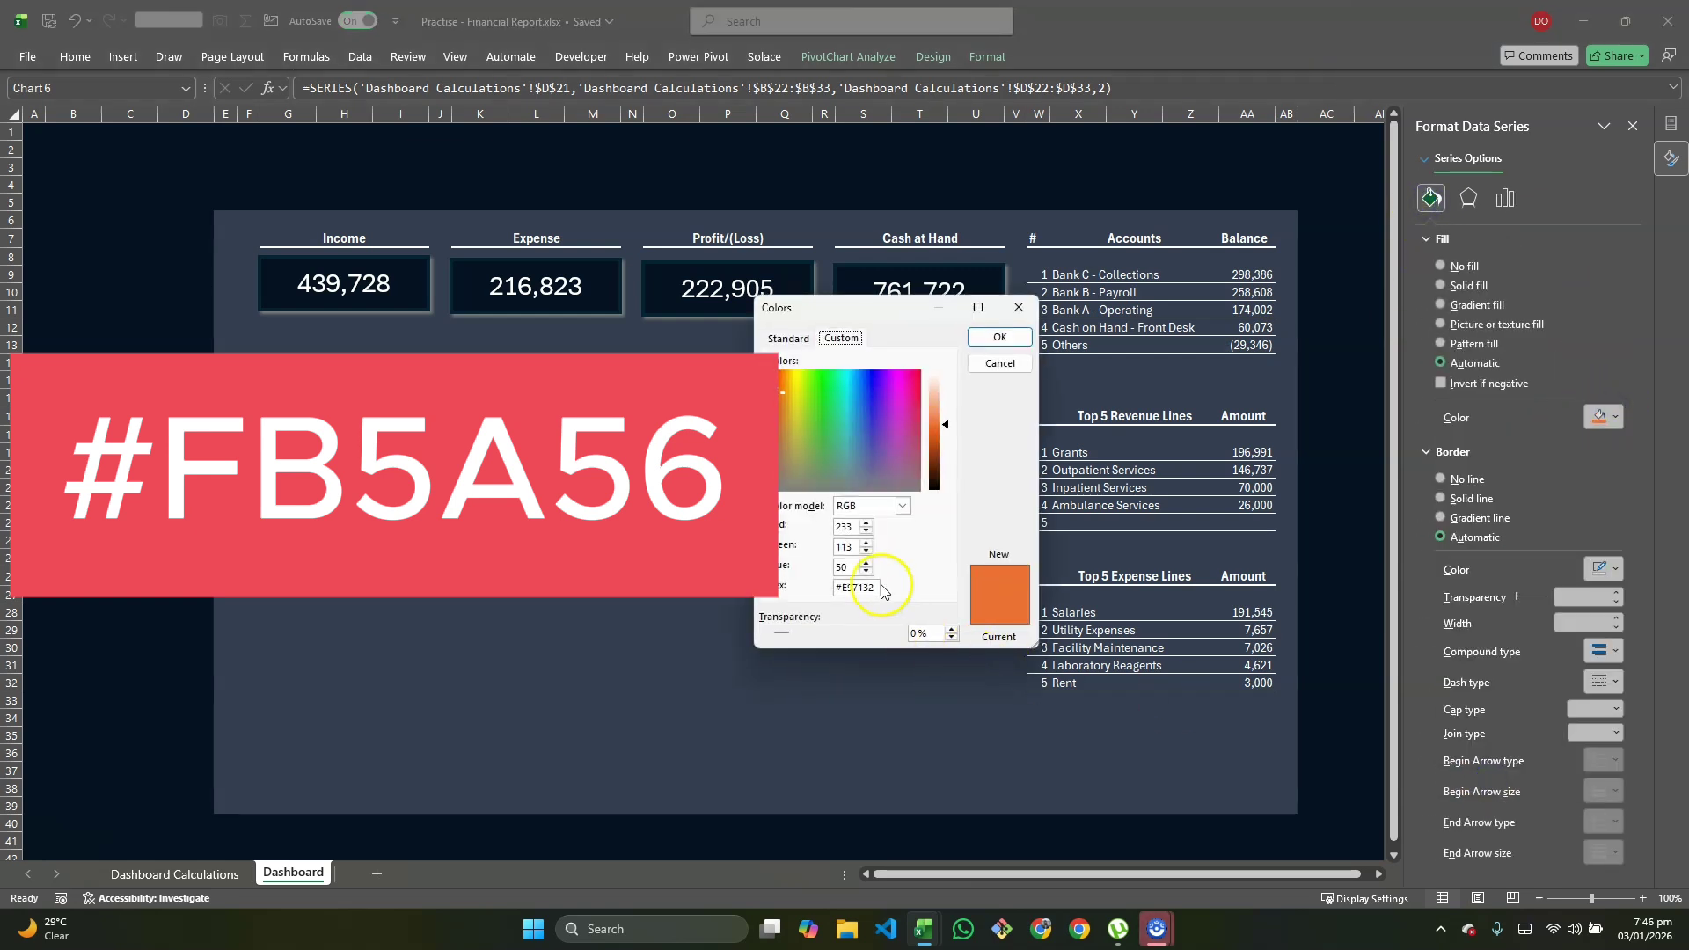
{"action": "left_click", "coordinate": [875, 584]}
{"action": "type", "text": "#FB5A56"}
{"action": "left_click", "coordinate": [994, 343]}
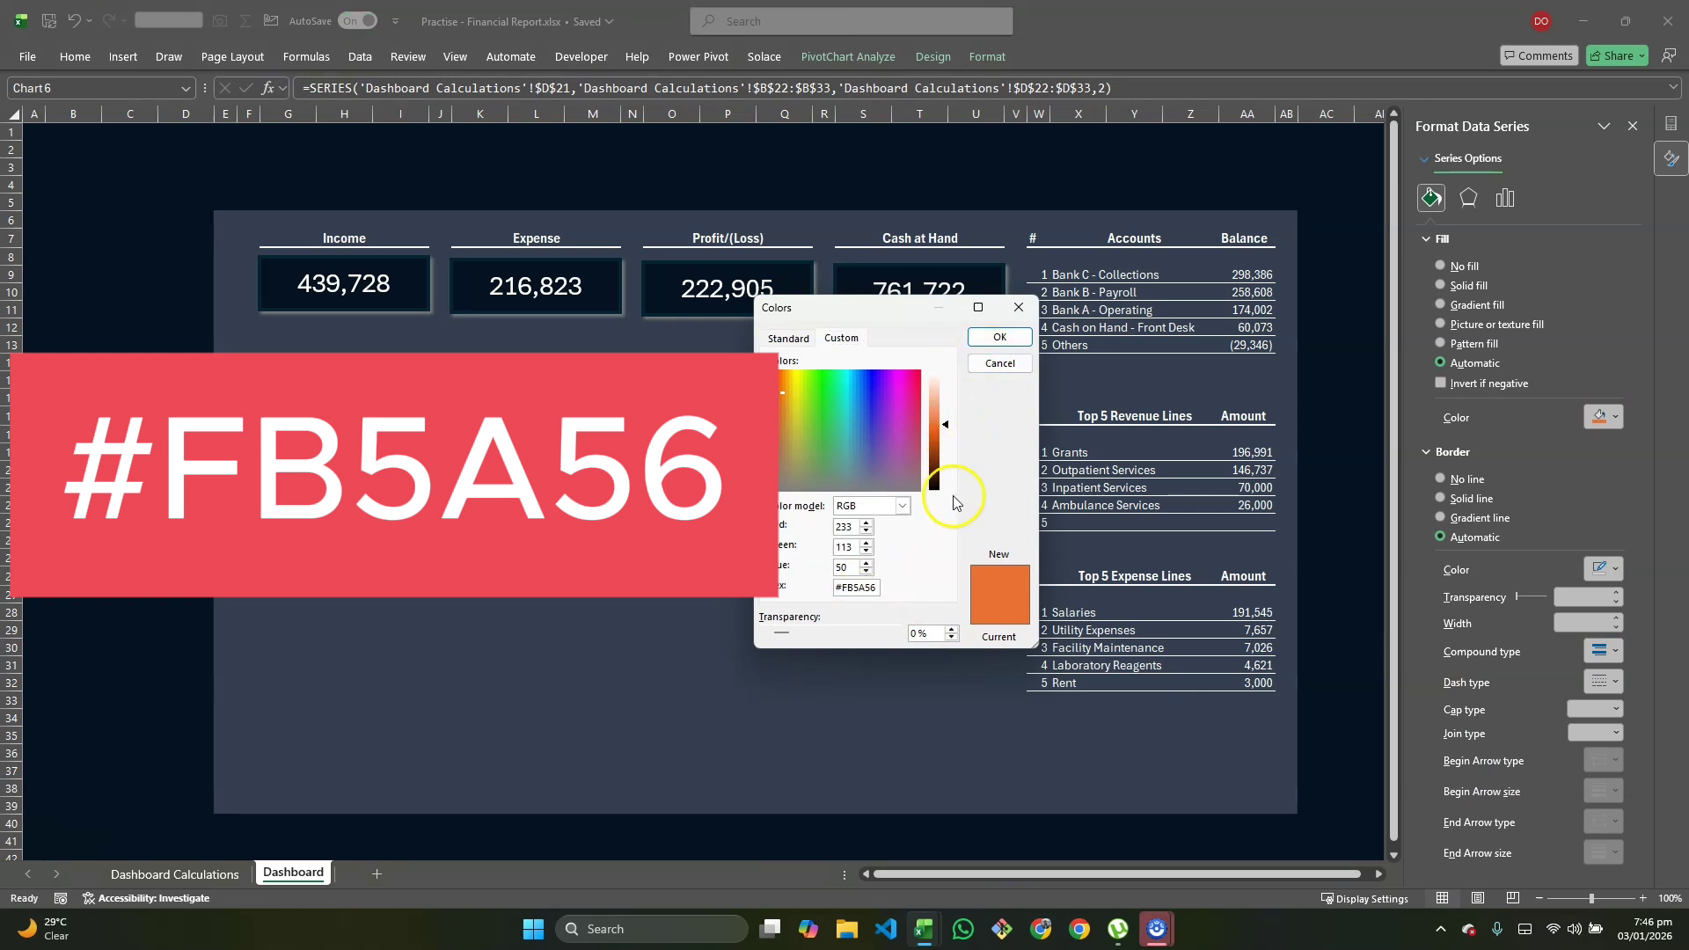
{"action": "key", "text": "Return"}
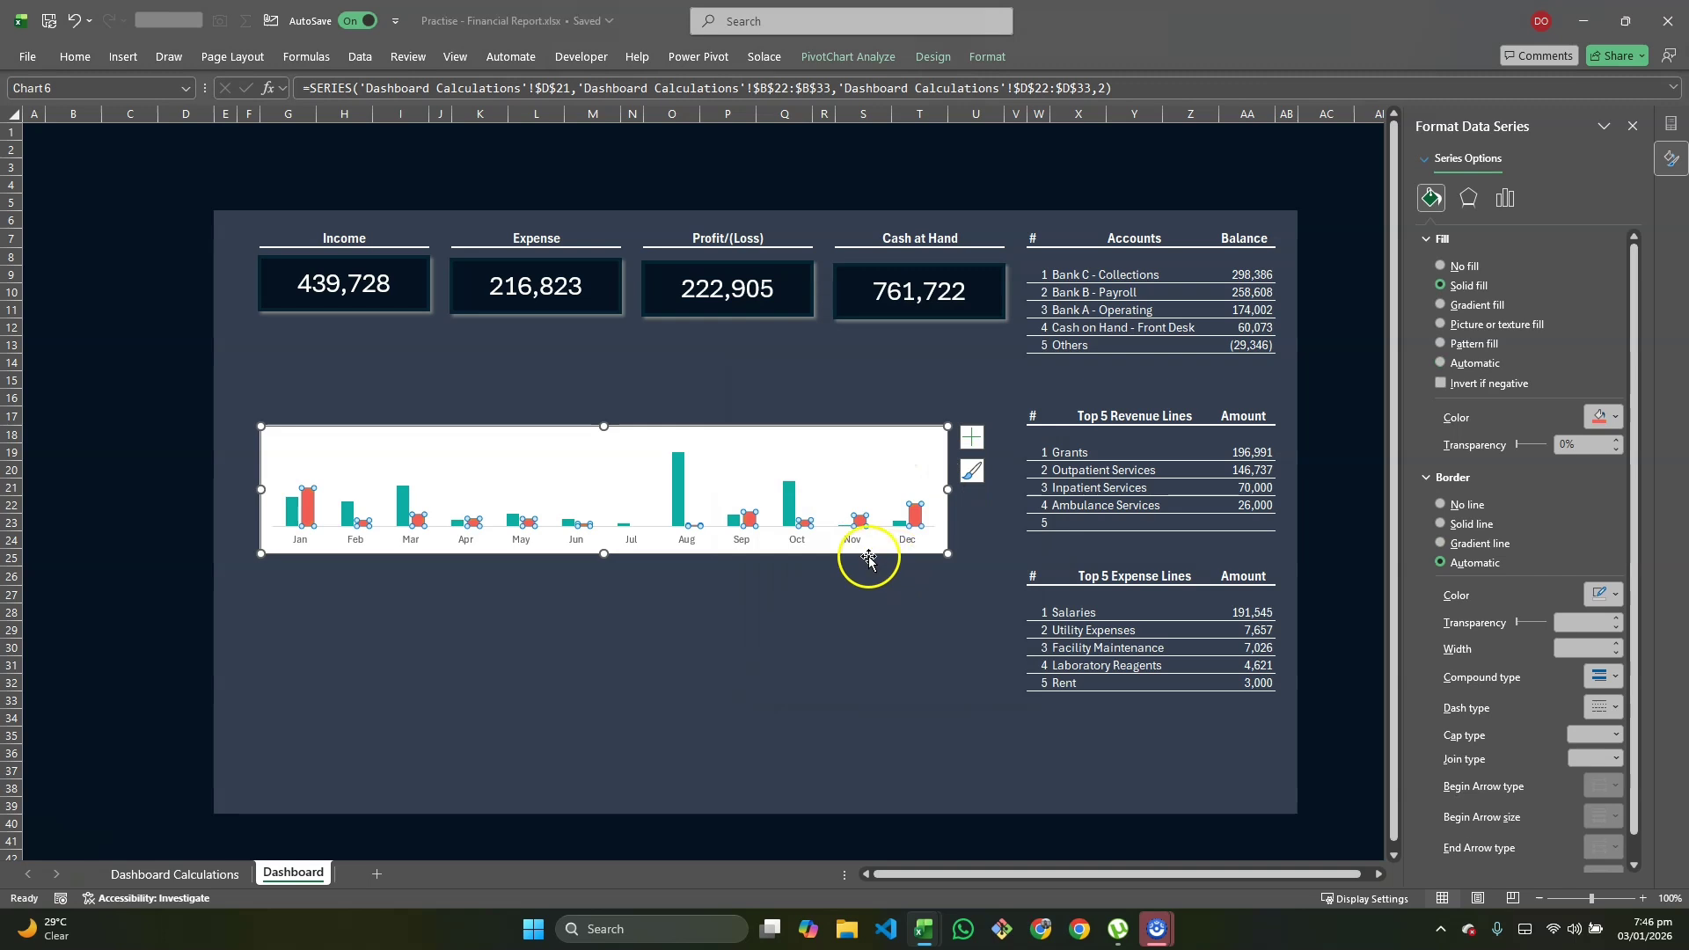
{"action": "left_click", "coordinate": [662, 594]}
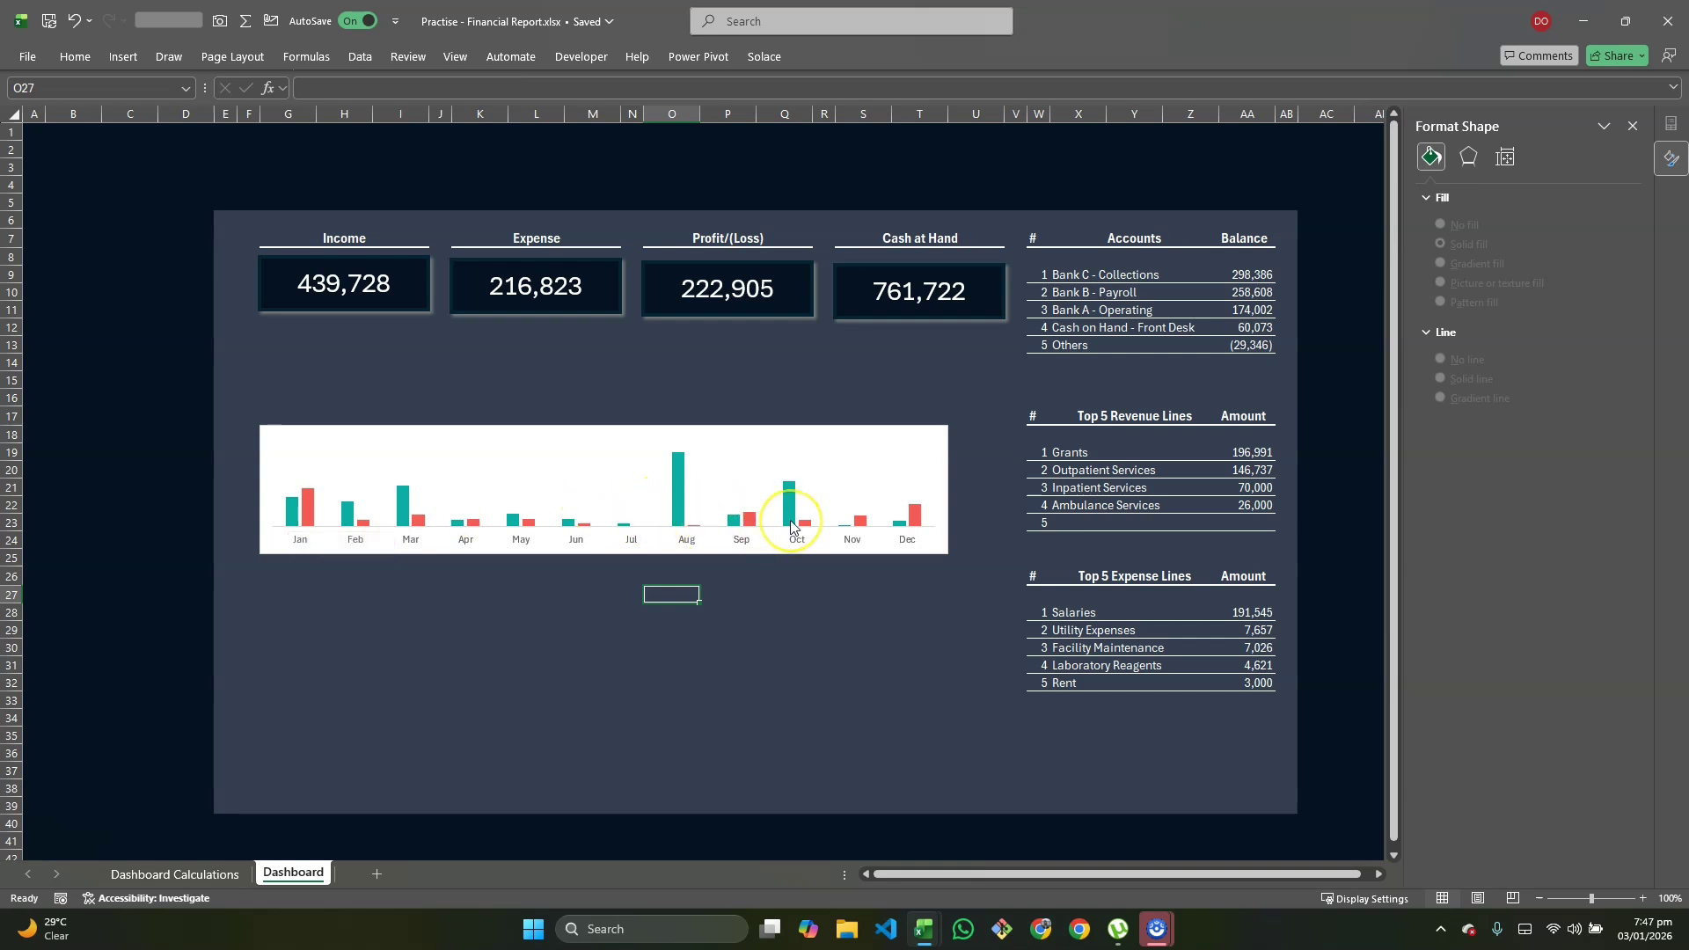
Step: Fill the monthly chart's area with the recent dark slate color that matches the dashboard's background panel
{"action": "mouse_move", "coordinate": [791, 522]}
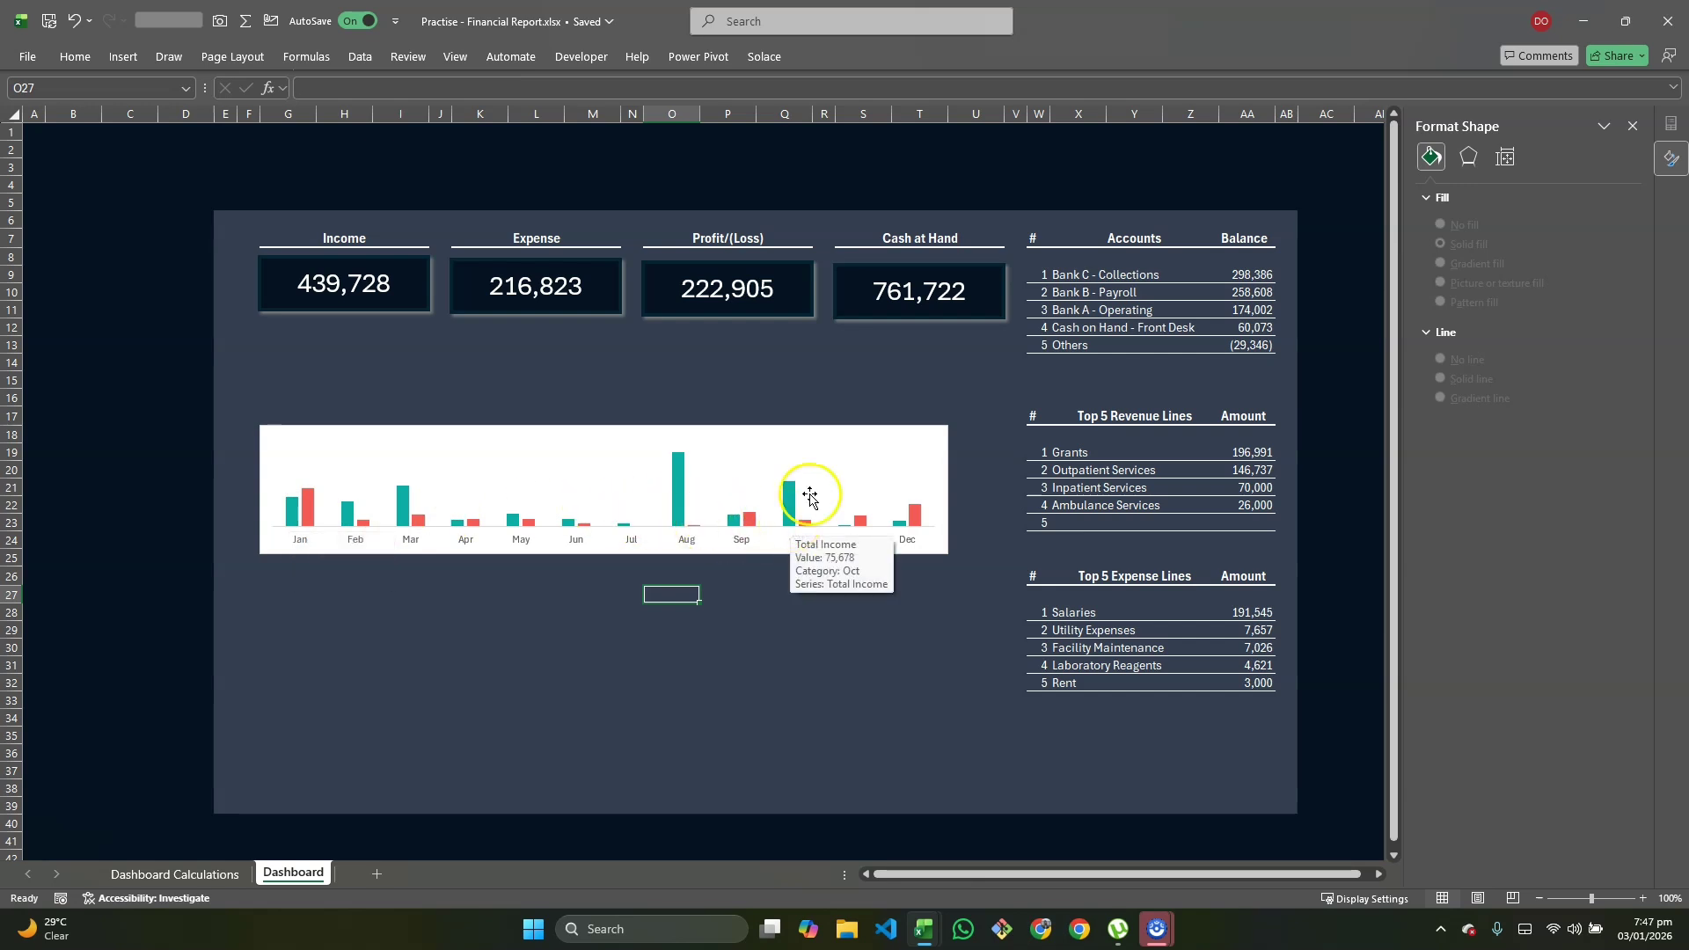
{"action": "left_click", "coordinate": [873, 429]}
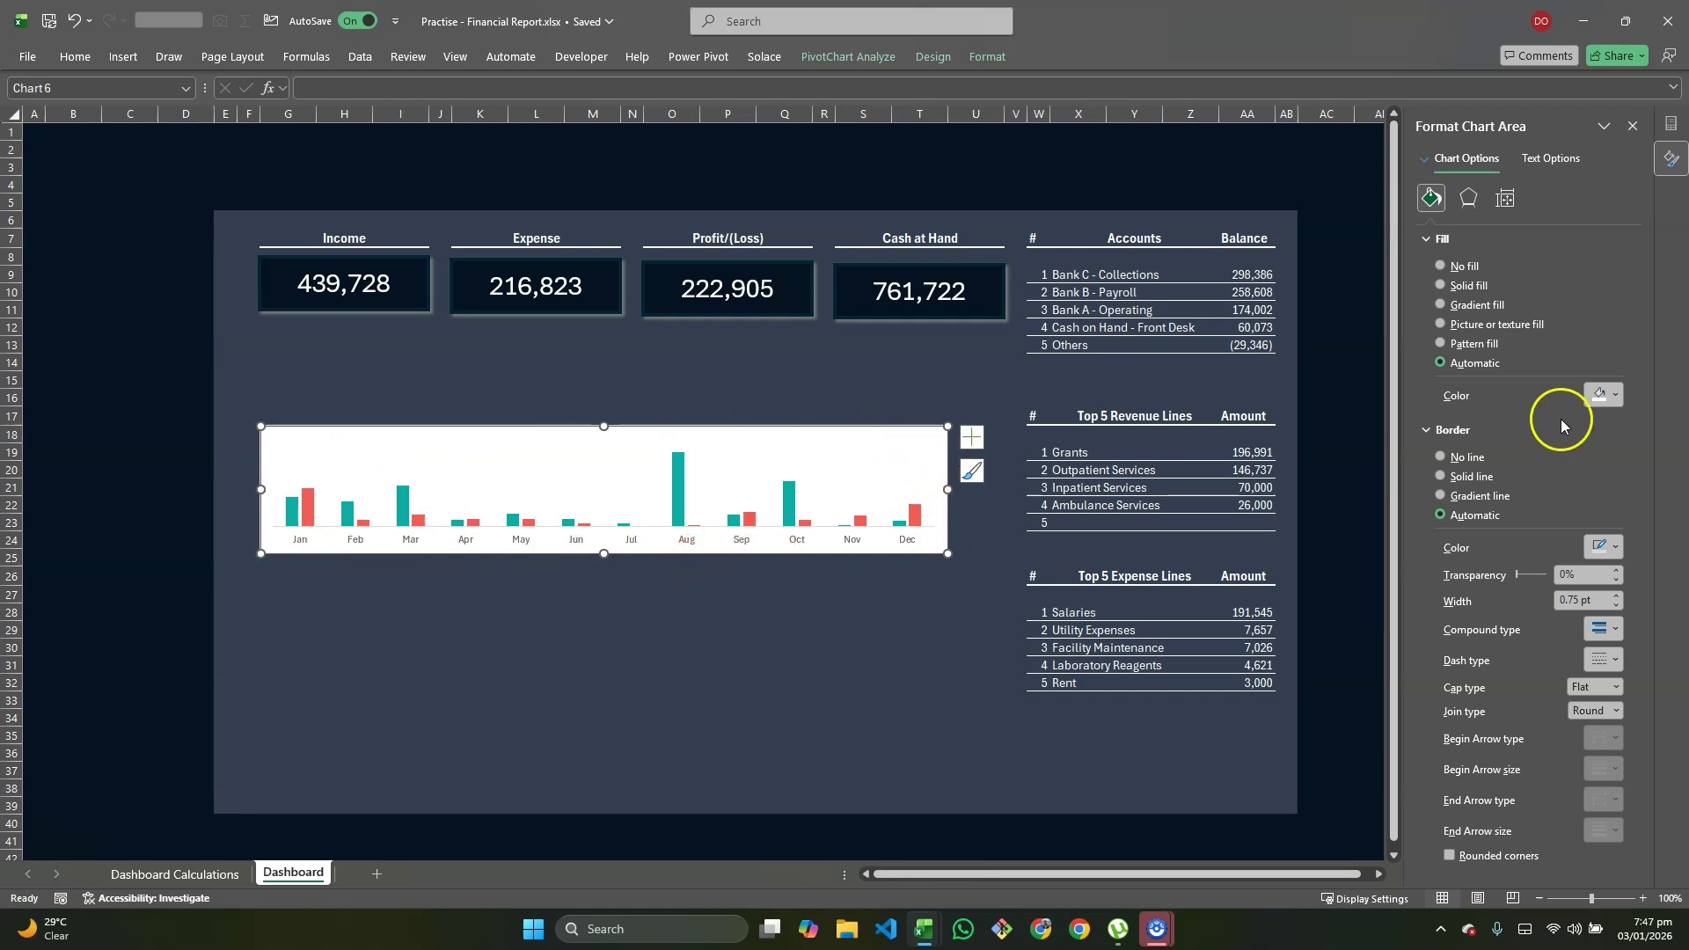
{"action": "left_click", "coordinate": [1612, 400]}
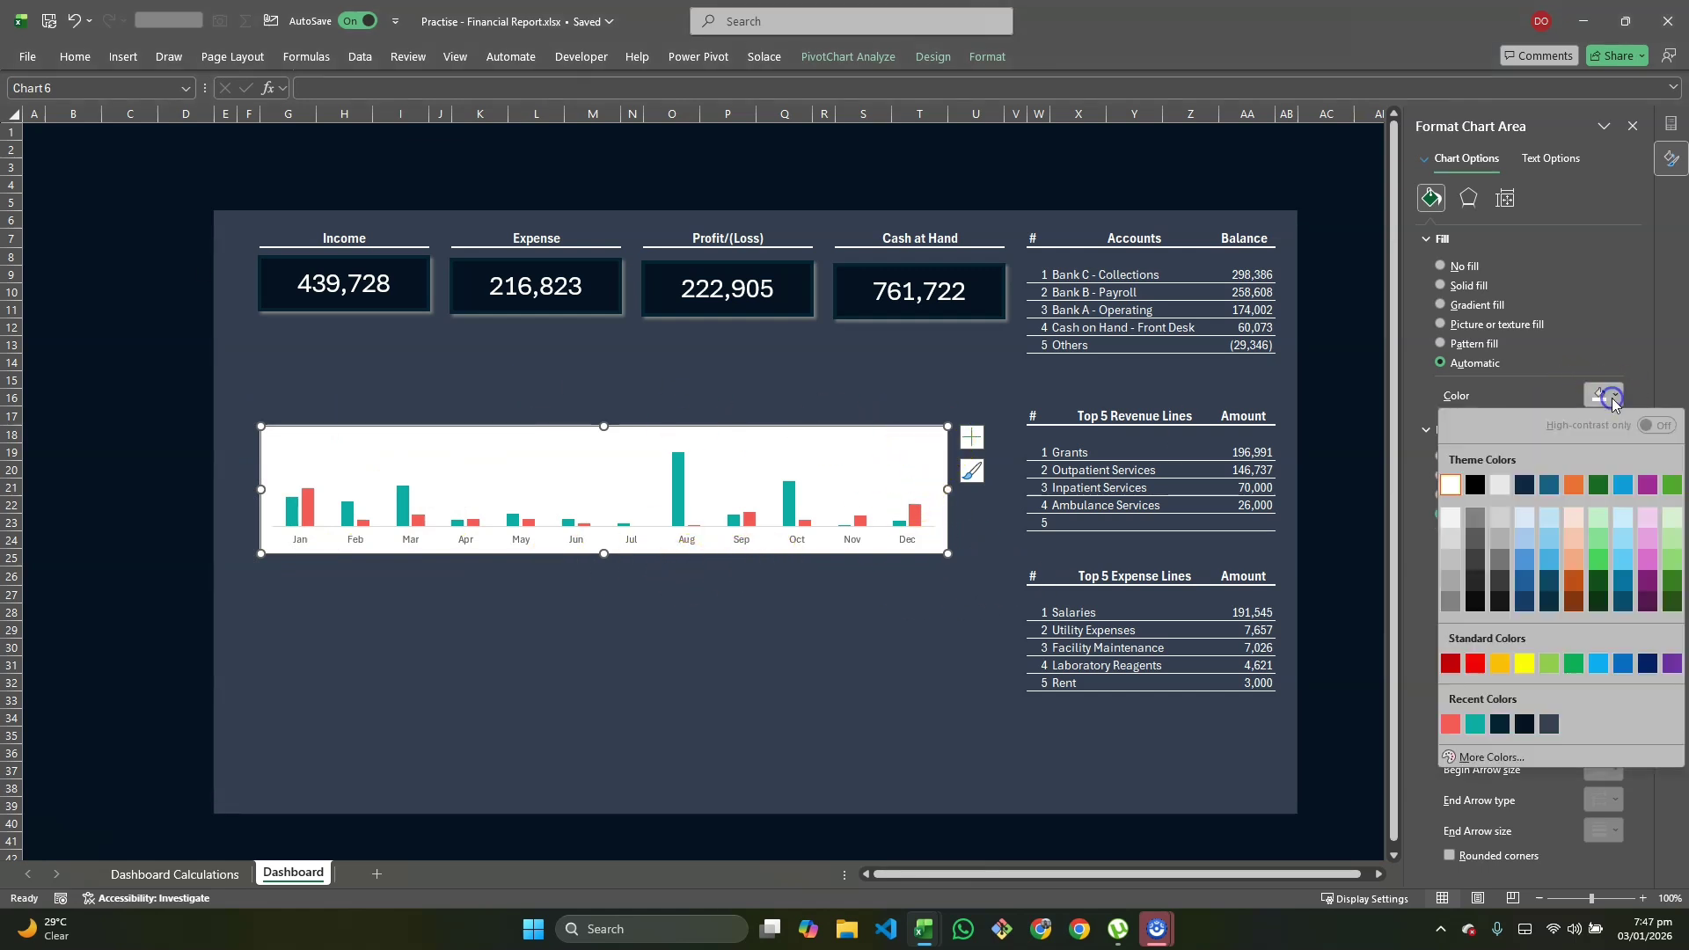
{"action": "left_click", "coordinate": [1548, 725]}
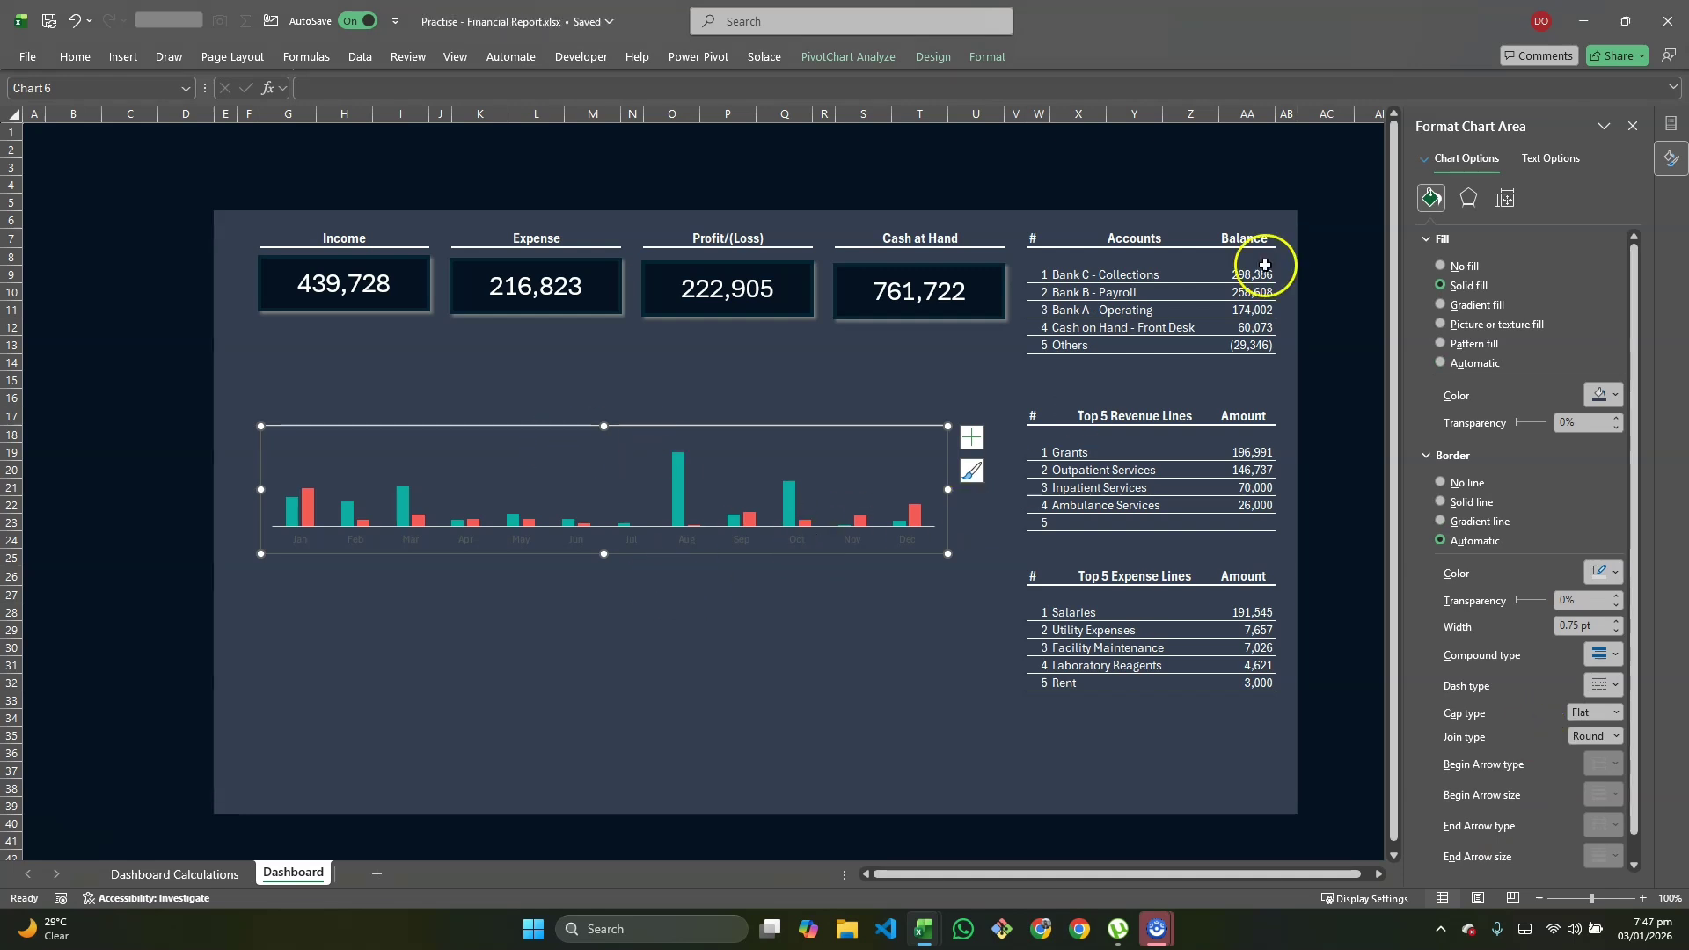
Step: Add an outer bottom-right offset shadow to the monthly chart area and color it the darkest gray under white in the theme colors
{"action": "left_click", "coordinate": [1467, 195]}
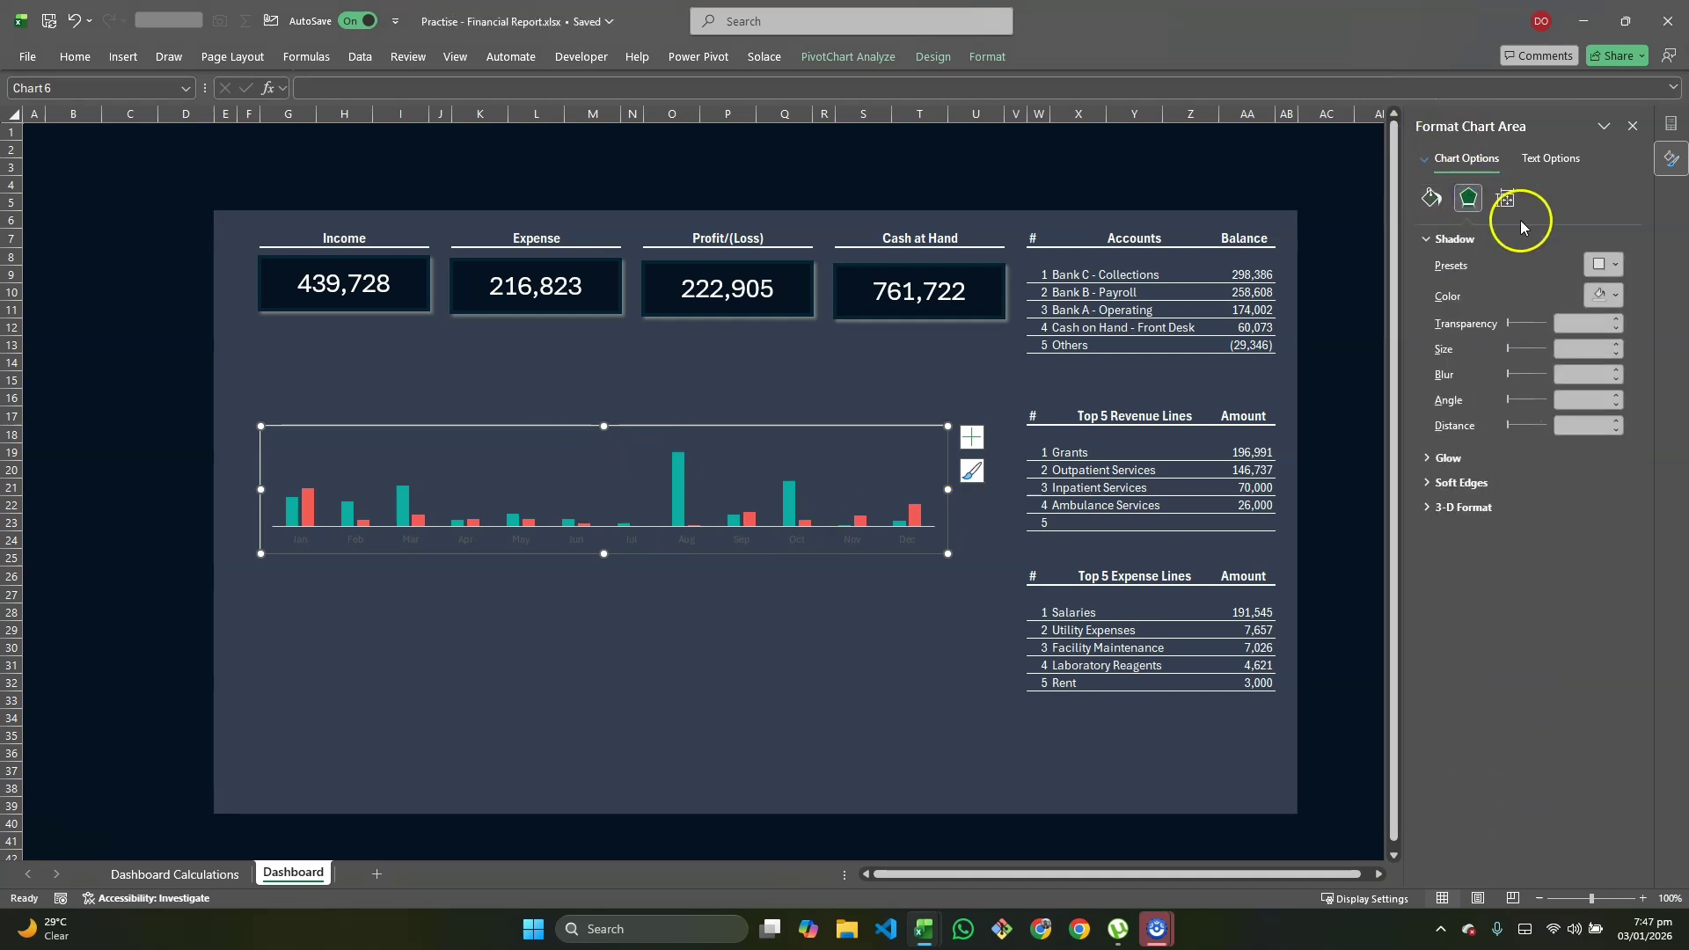
{"action": "left_click", "coordinate": [1623, 273]}
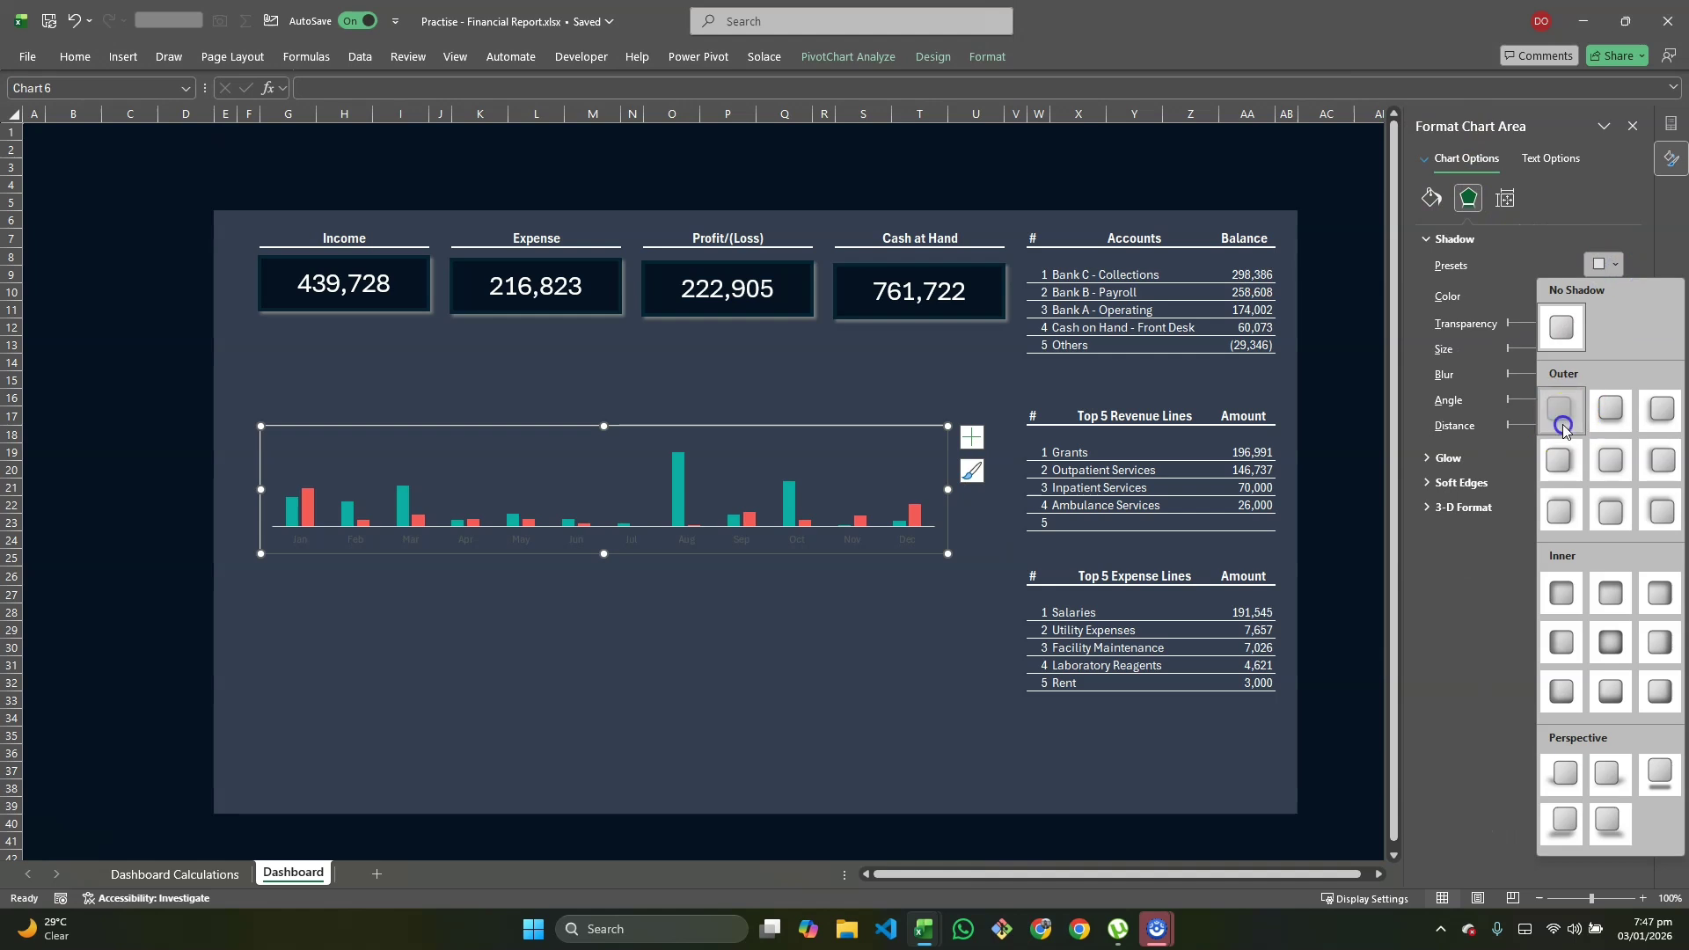
{"action": "left_click", "coordinate": [1554, 403]}
{"action": "left_click", "coordinate": [1616, 293]}
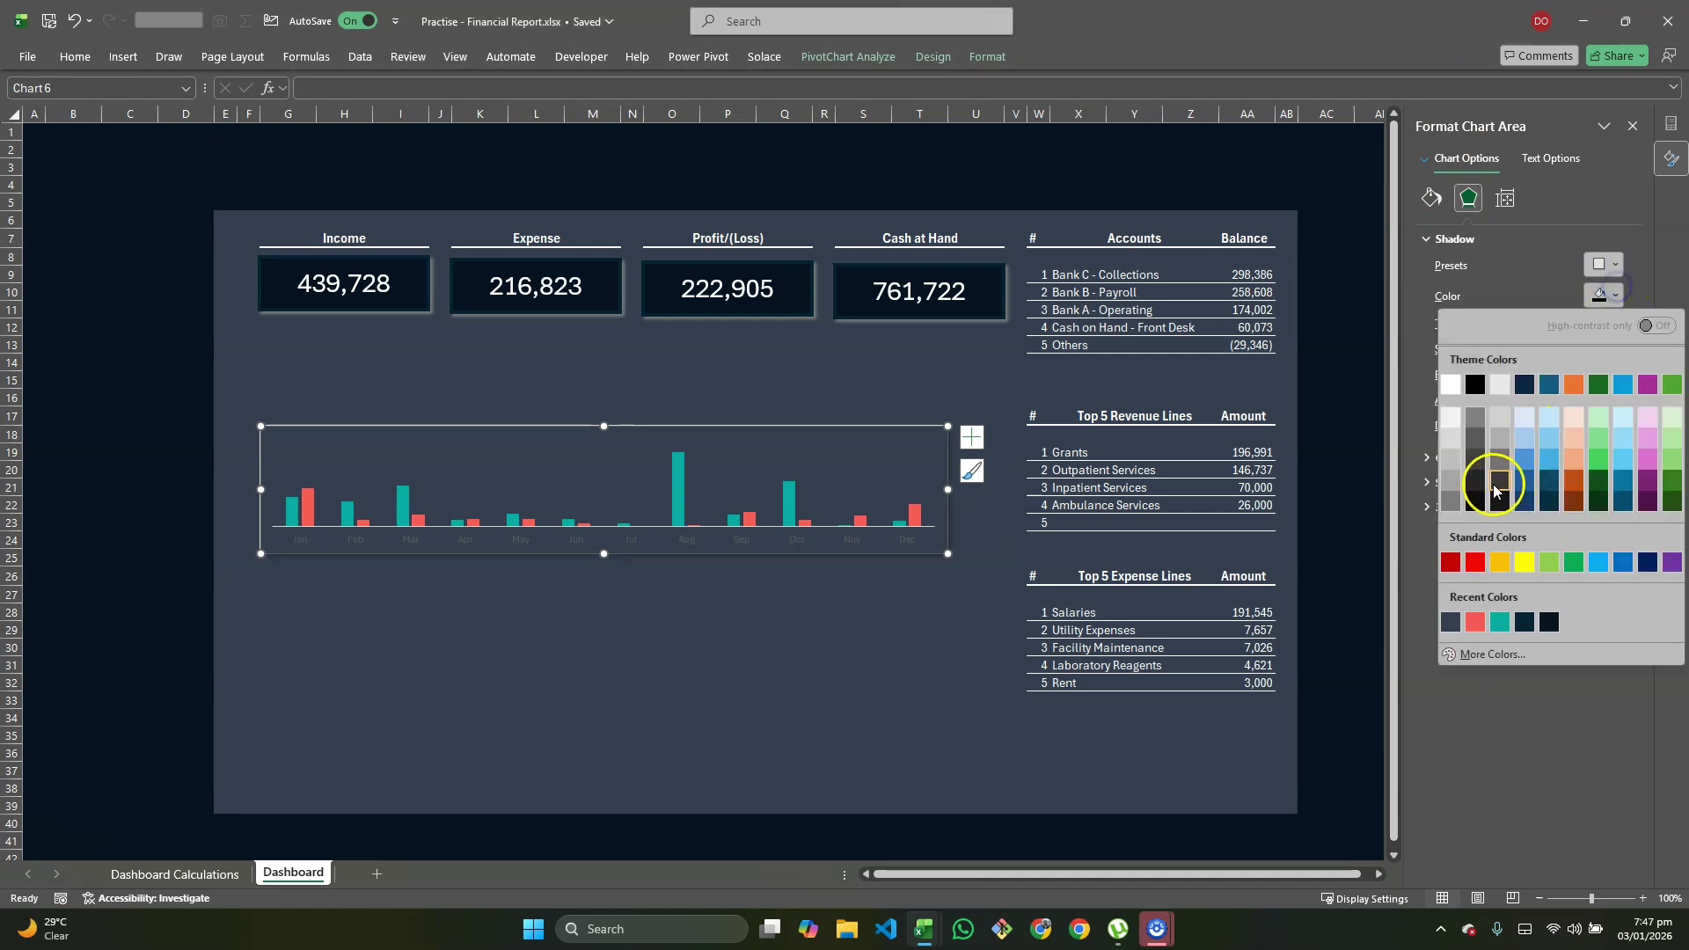
{"action": "left_click", "coordinate": [1456, 506]}
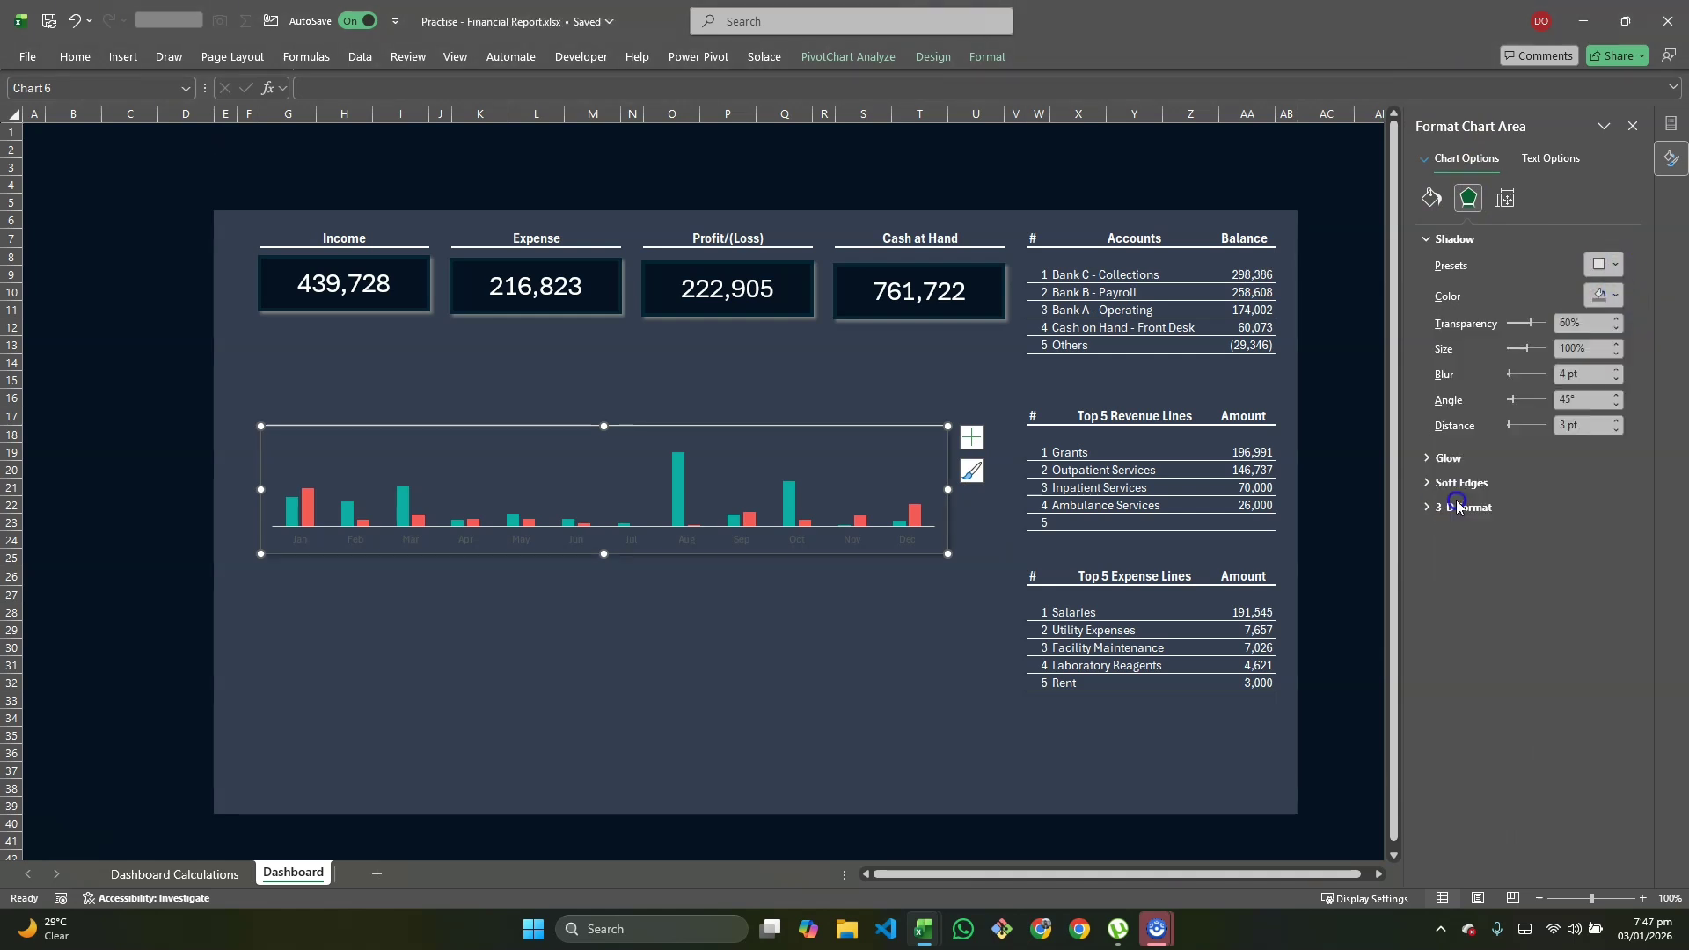
Step: Set the monthly chart's shadow transparency to 0% and its blur to 3 pt
{"action": "left_click", "coordinate": [1564, 330]}
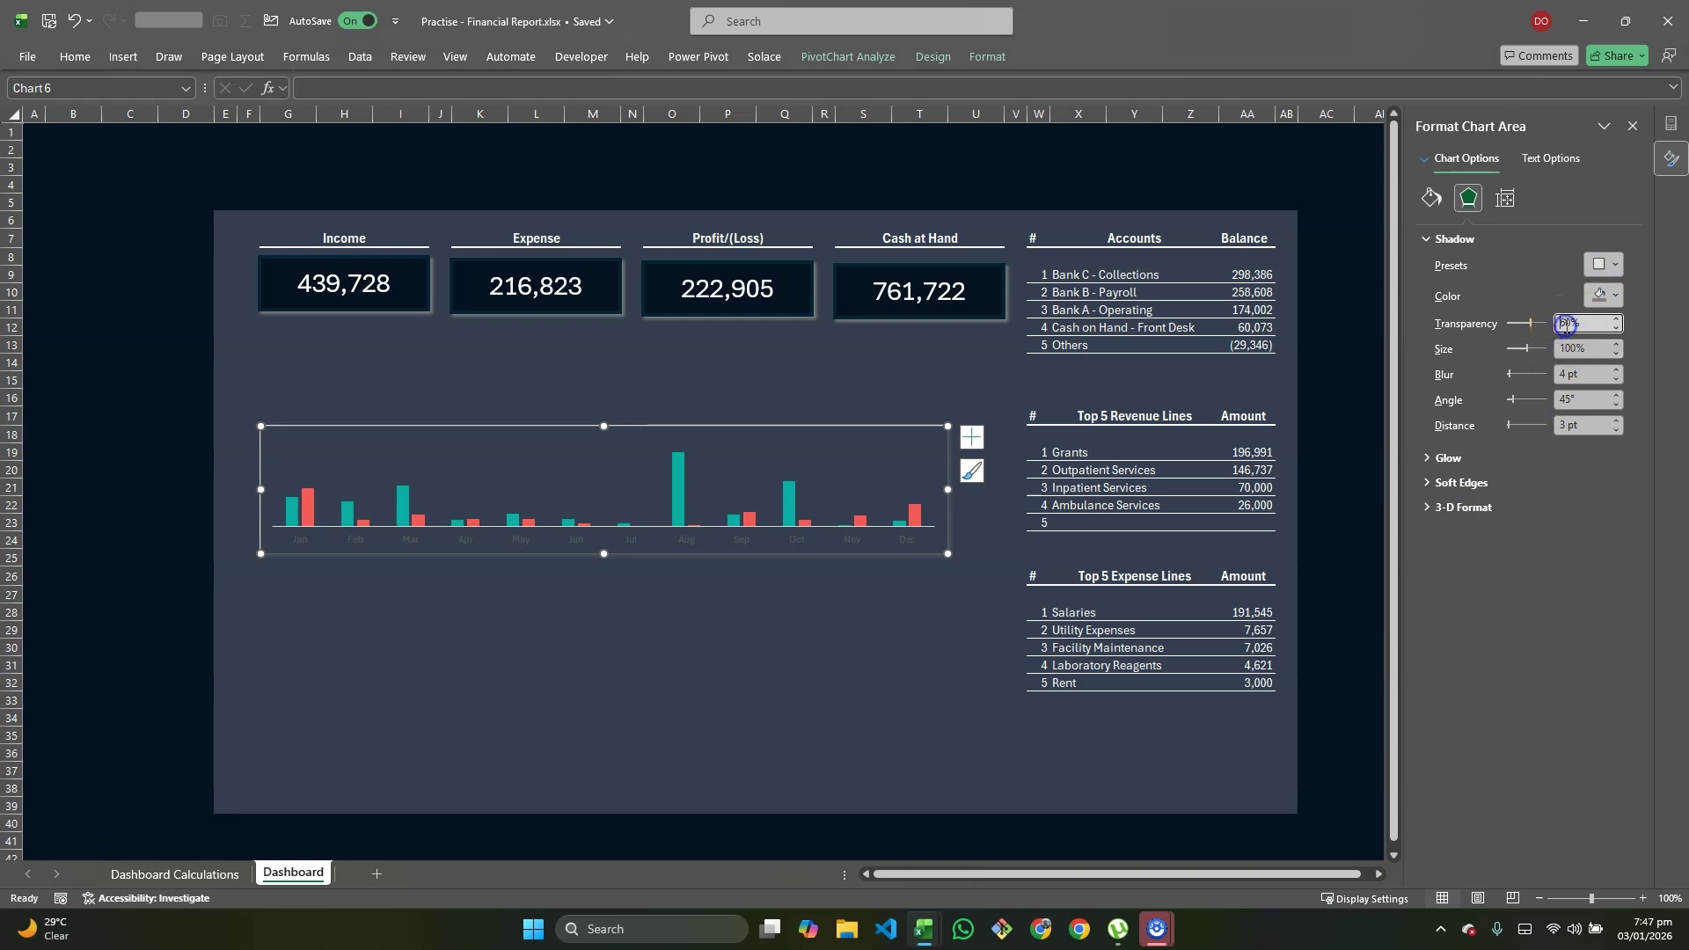
{"action": "type", "text": "0"}
{"action": "key", "text": "Return"}
{"action": "left_click", "coordinate": [1597, 372]}
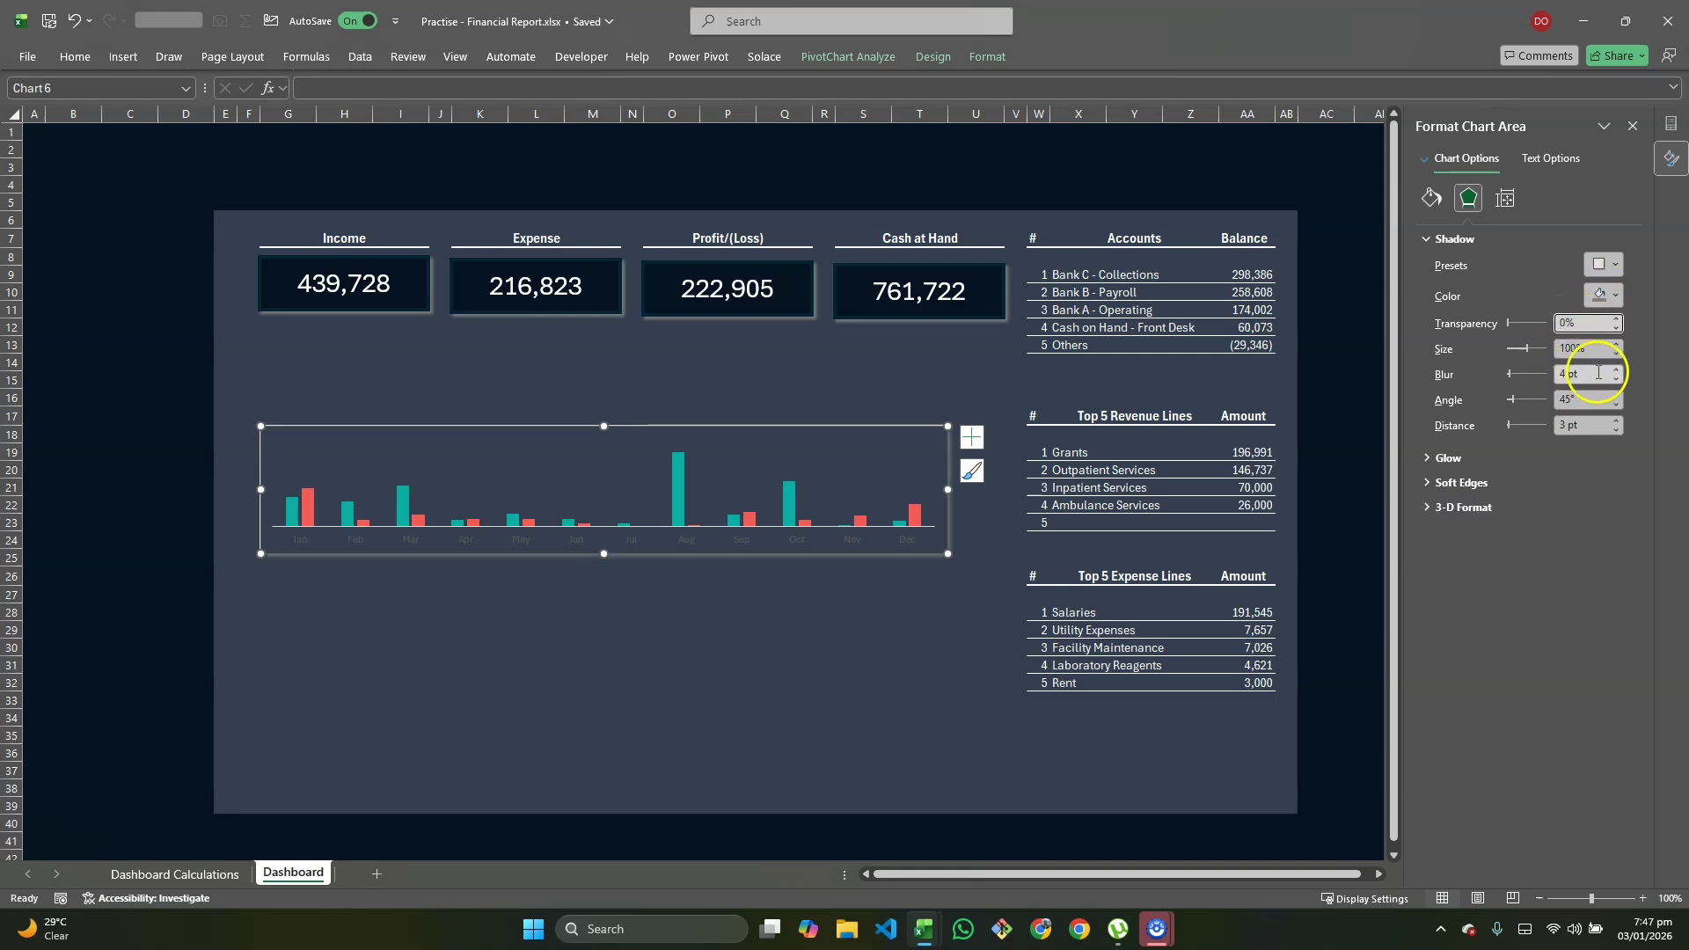
{"action": "left_click", "coordinate": [1616, 379]}
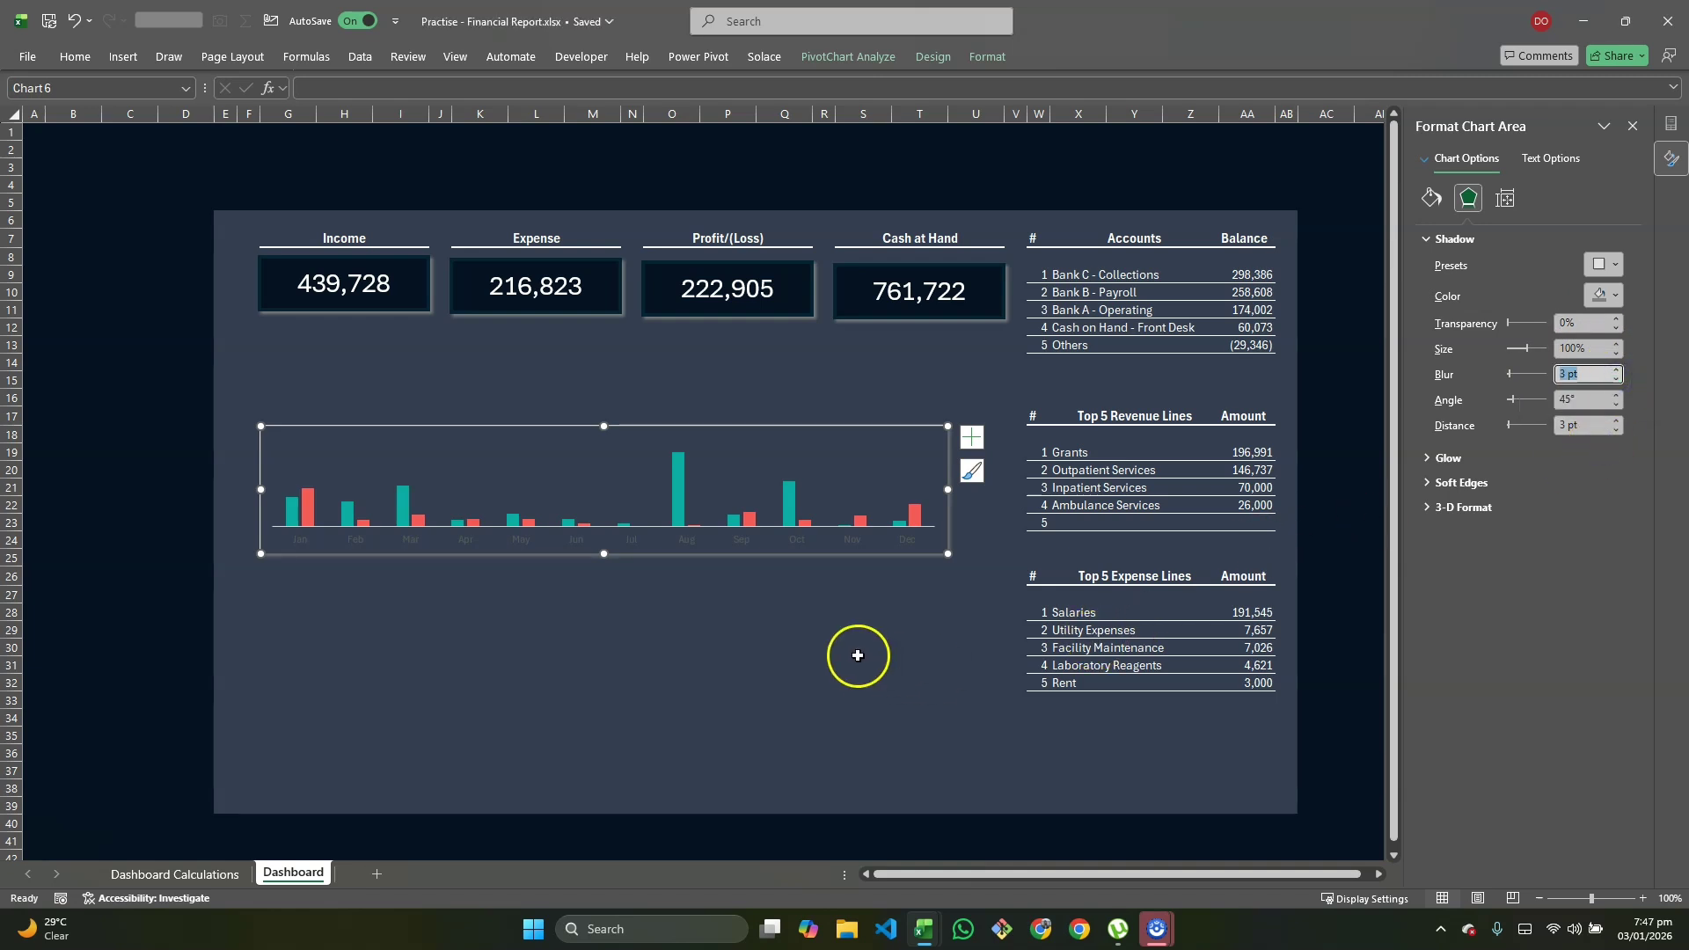
{"action": "left_click", "coordinate": [786, 580]}
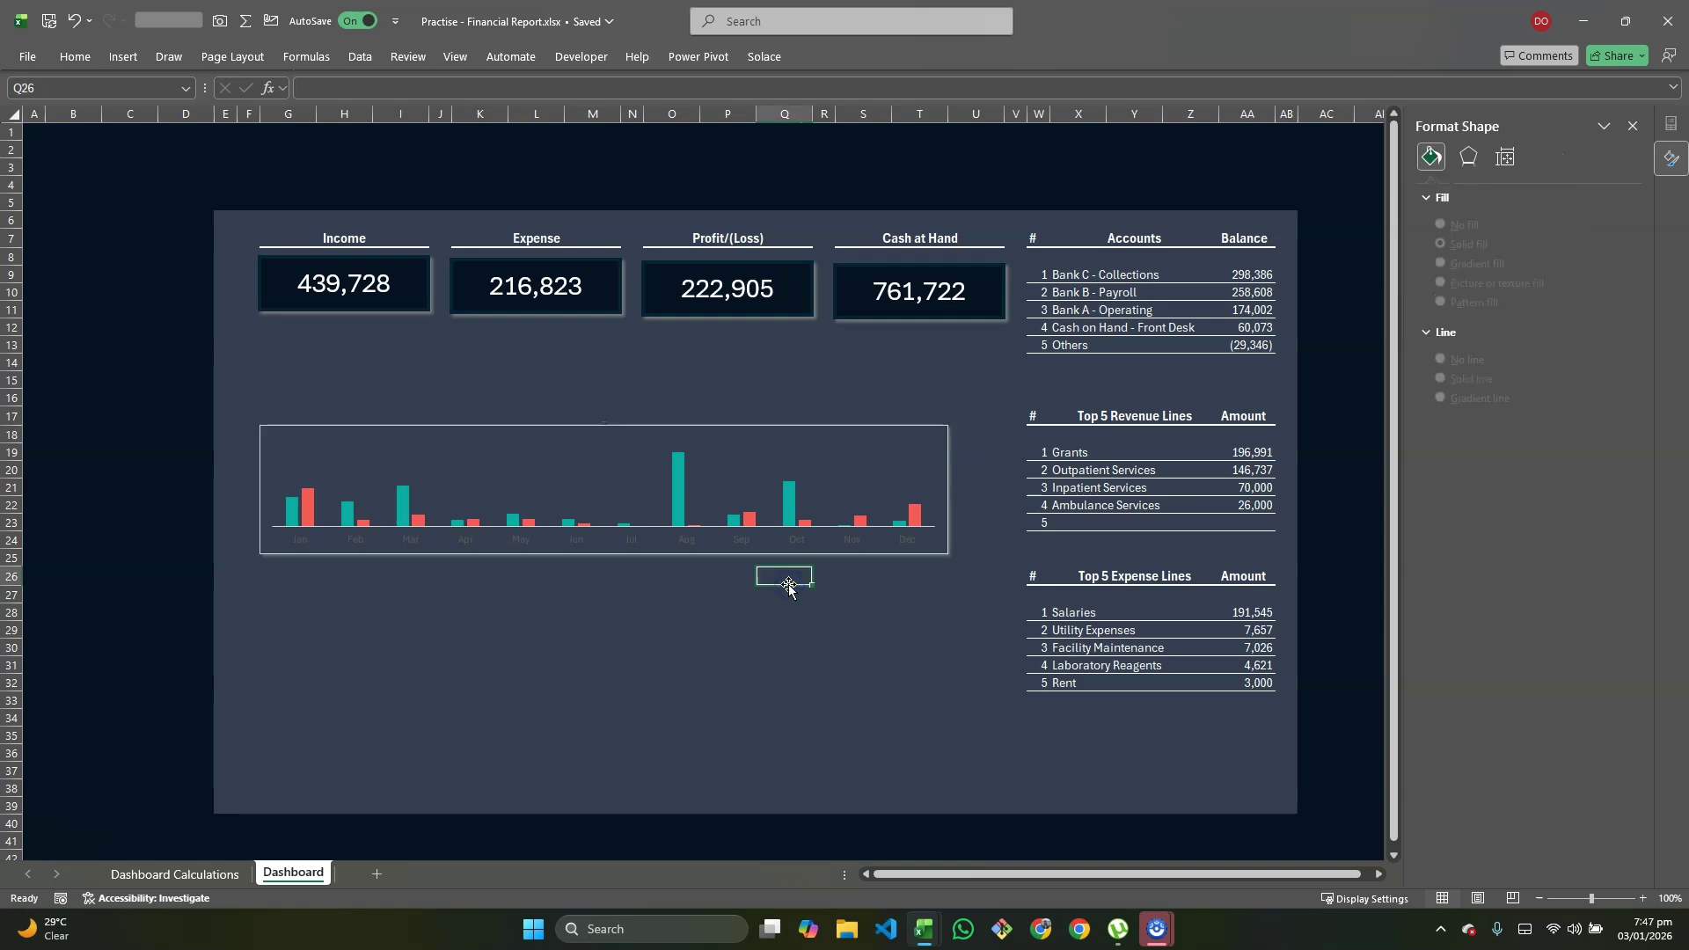
Step: Remove the border line from the monthly chart area
{"action": "left_click", "coordinate": [936, 556]}
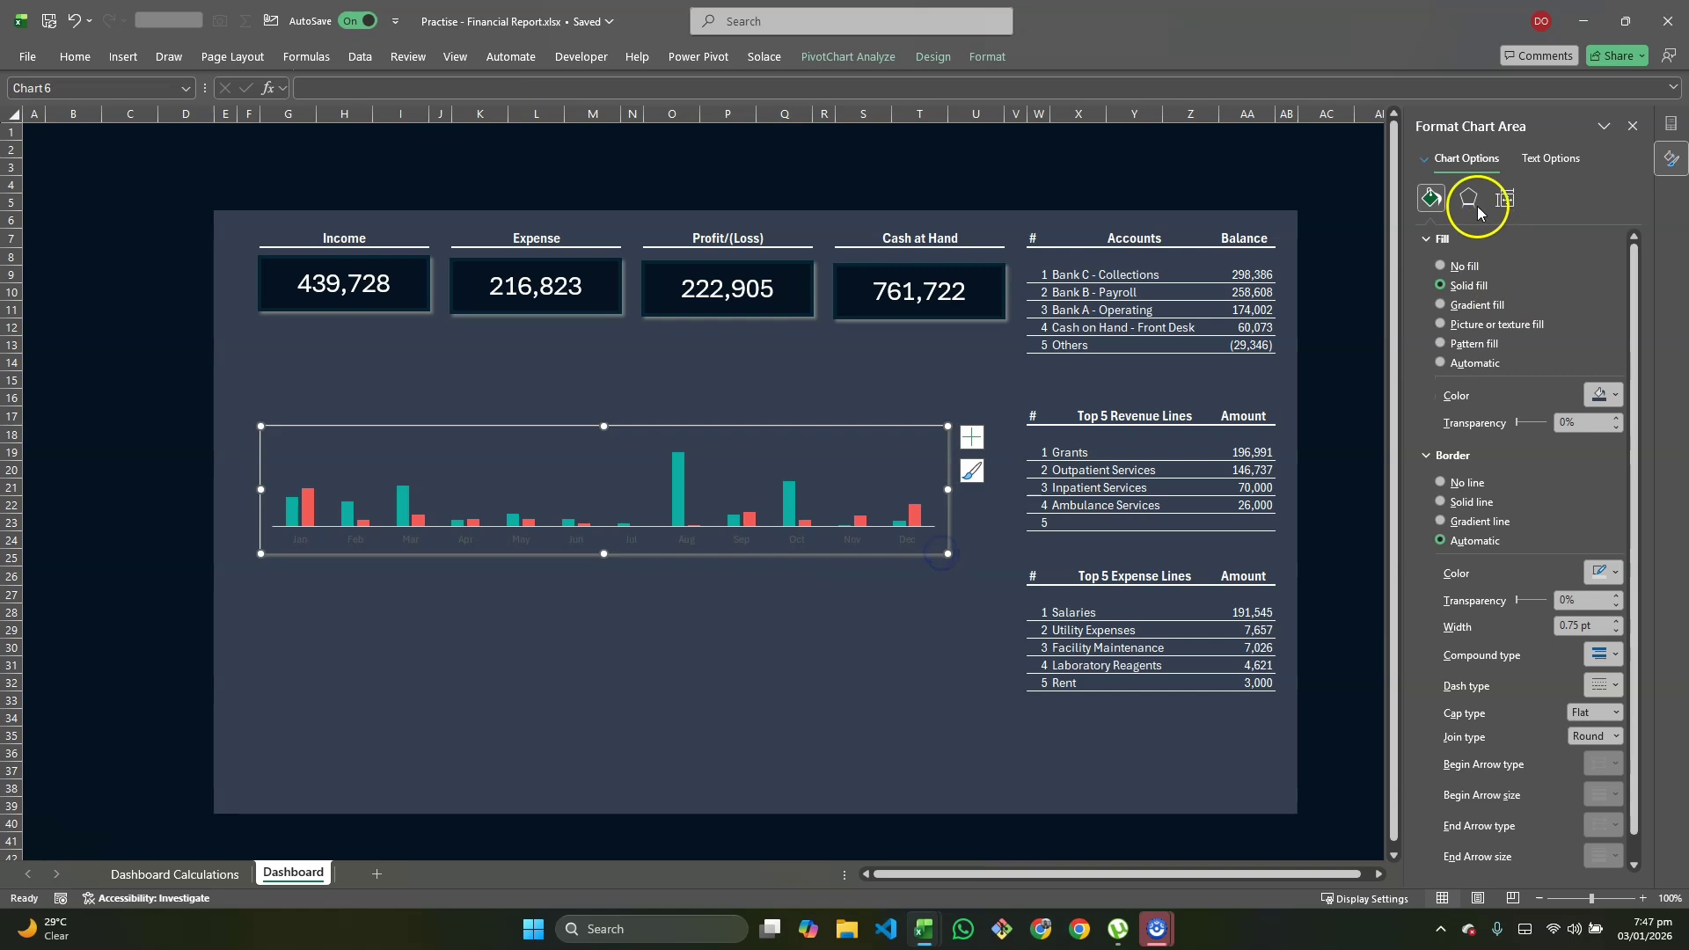
{"action": "left_click", "coordinate": [1439, 482]}
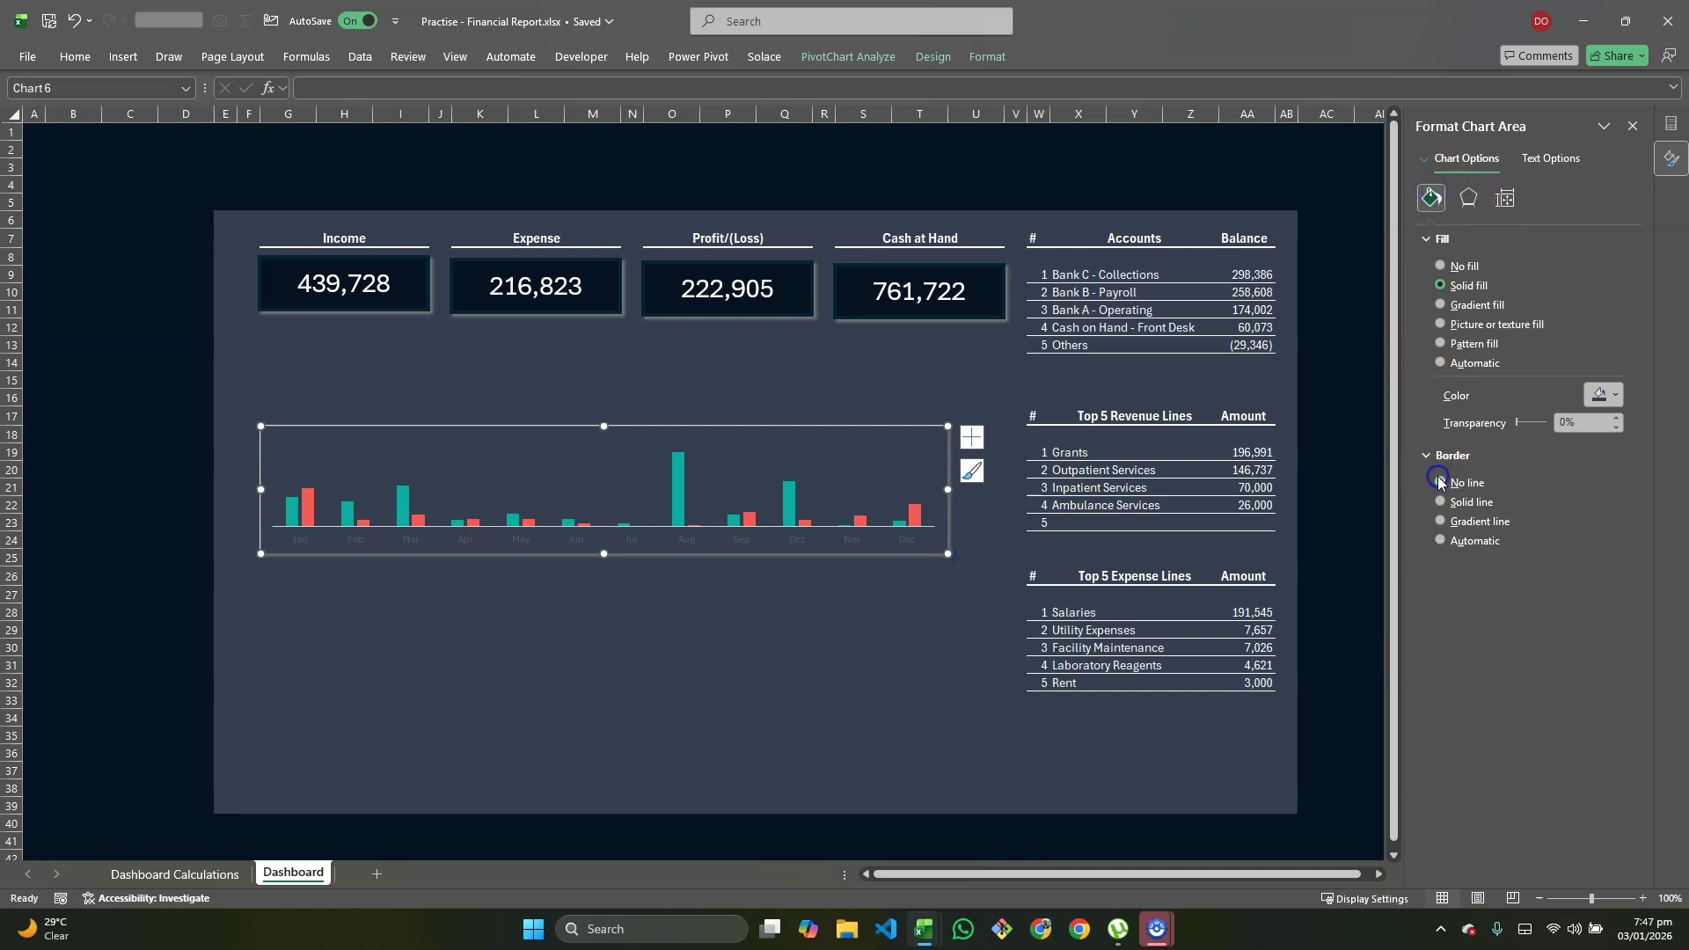
{"action": "left_click", "coordinate": [953, 621]}
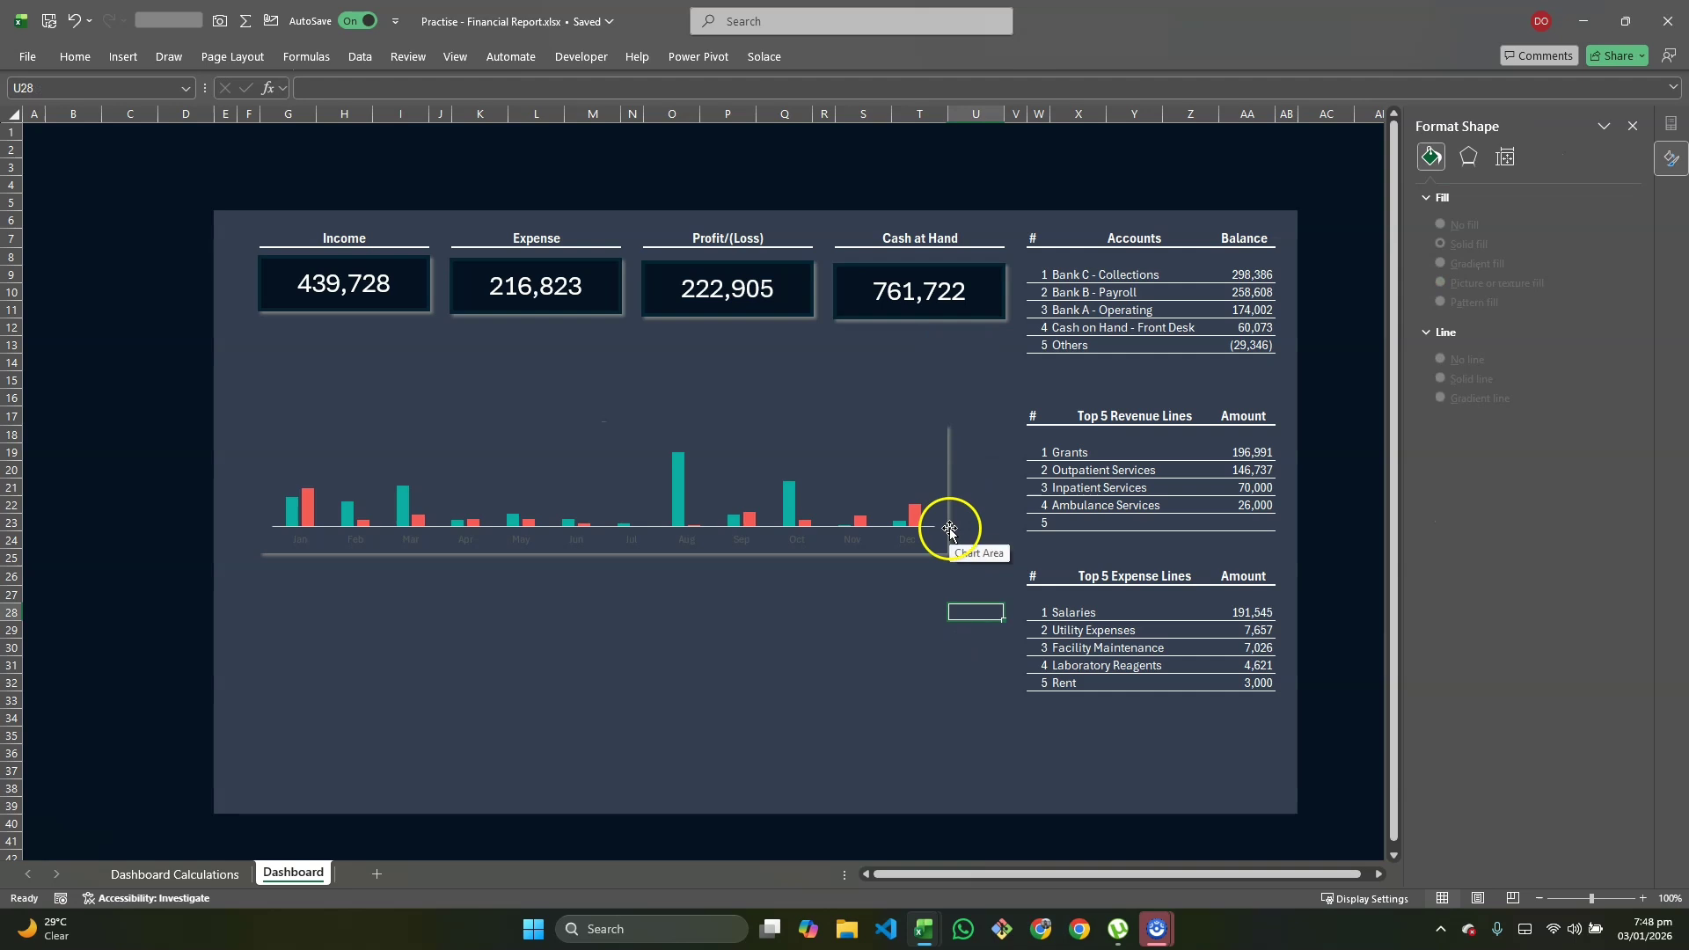
Step: Change the font color of the chart's month axis labels to white
{"action": "left_click", "coordinate": [803, 540]}
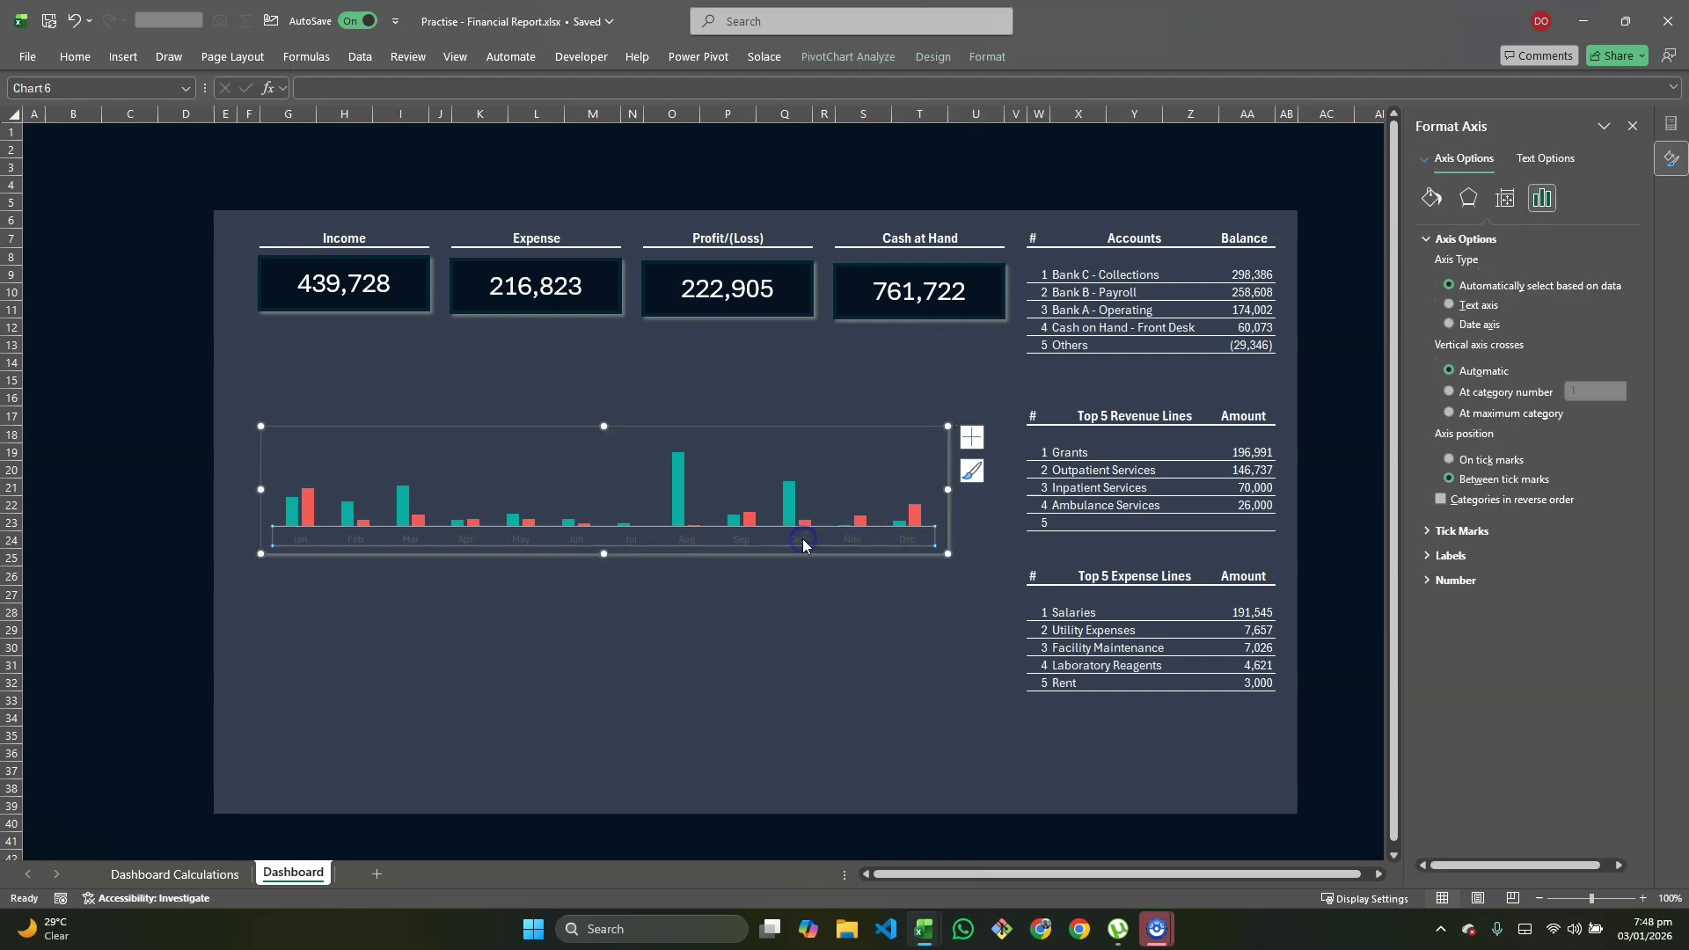
{"action": "left_click", "coordinate": [438, 612]}
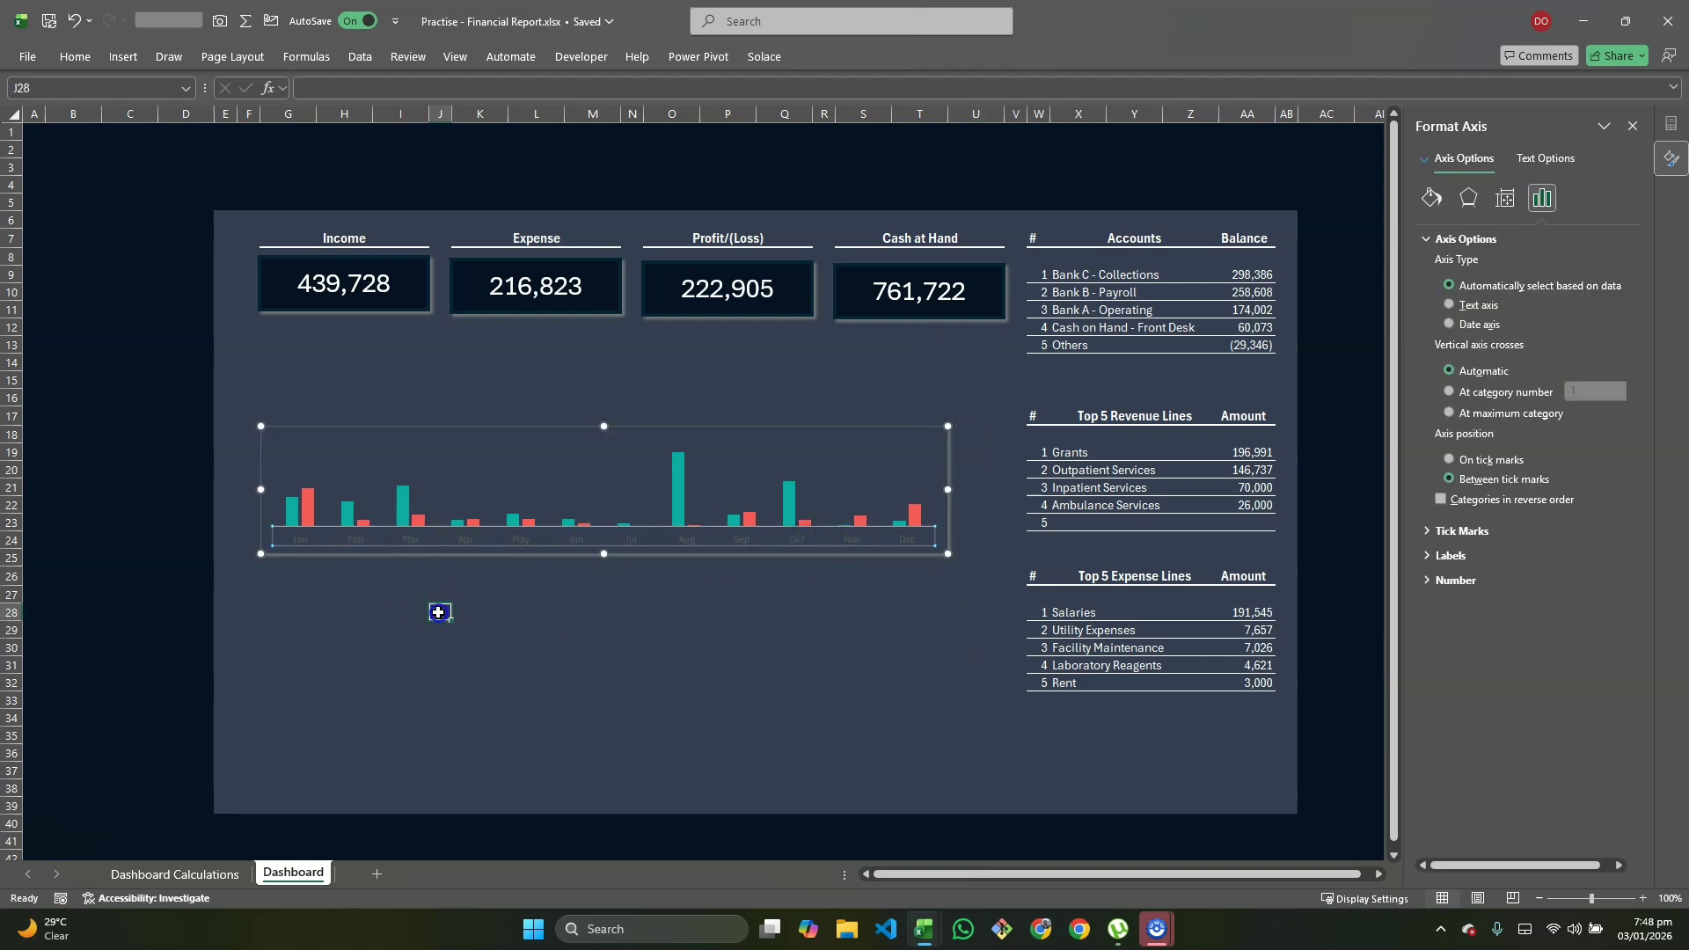
{"action": "left_click", "coordinate": [517, 538]}
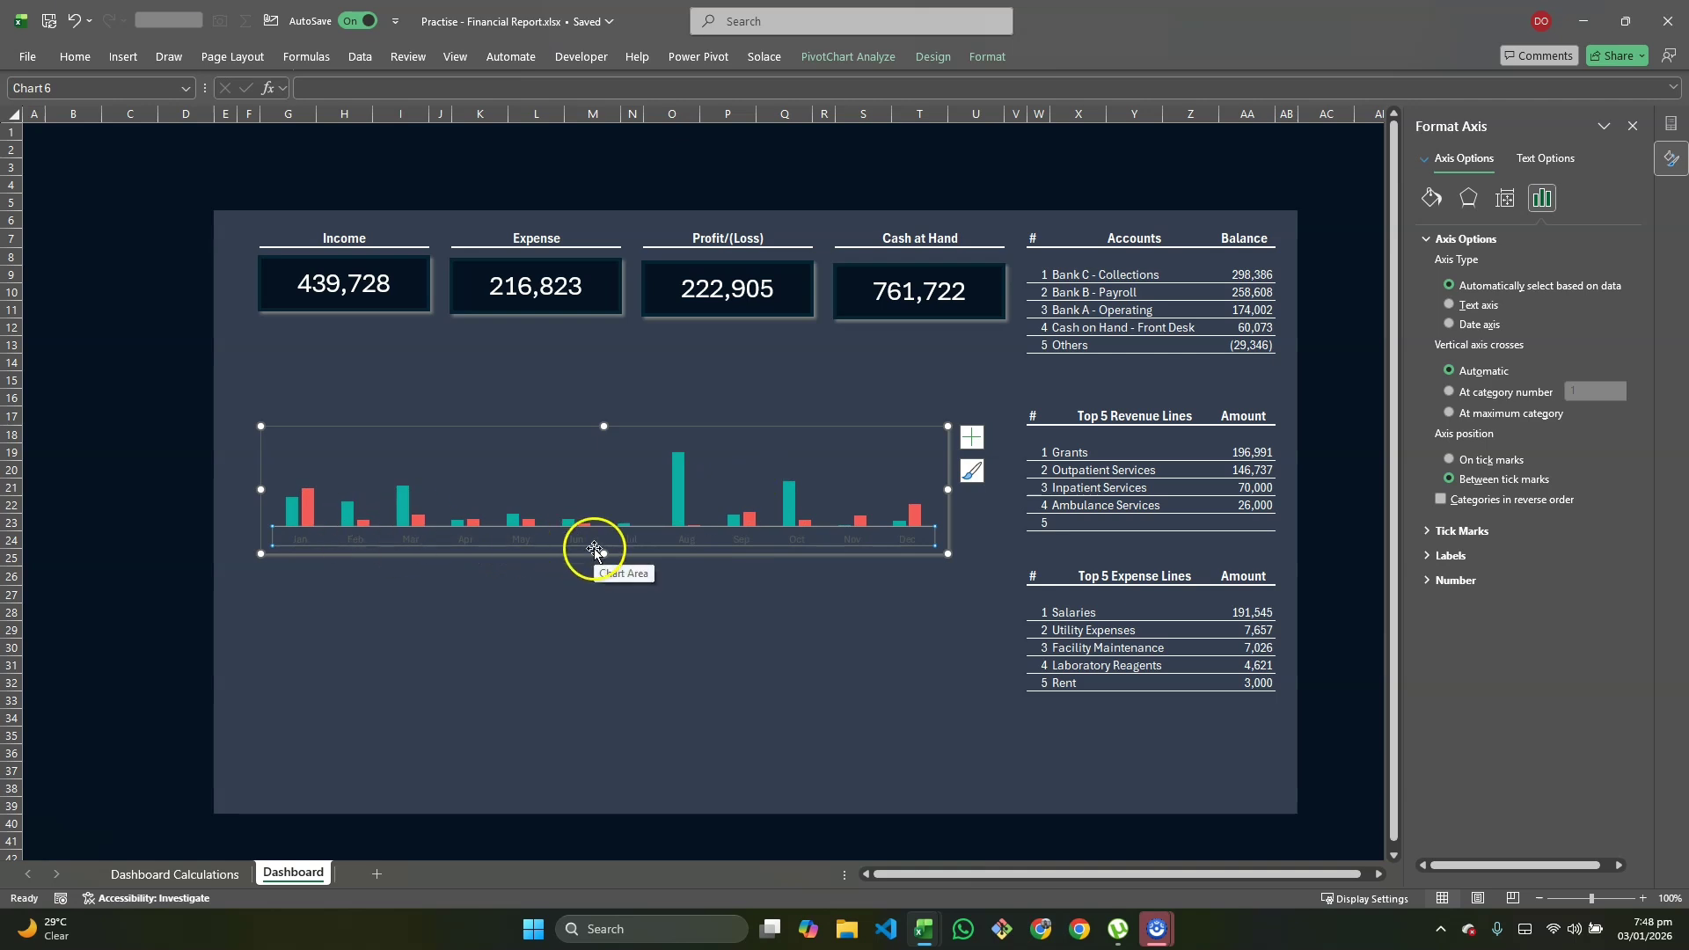
{"action": "left_click", "coordinate": [74, 56]}
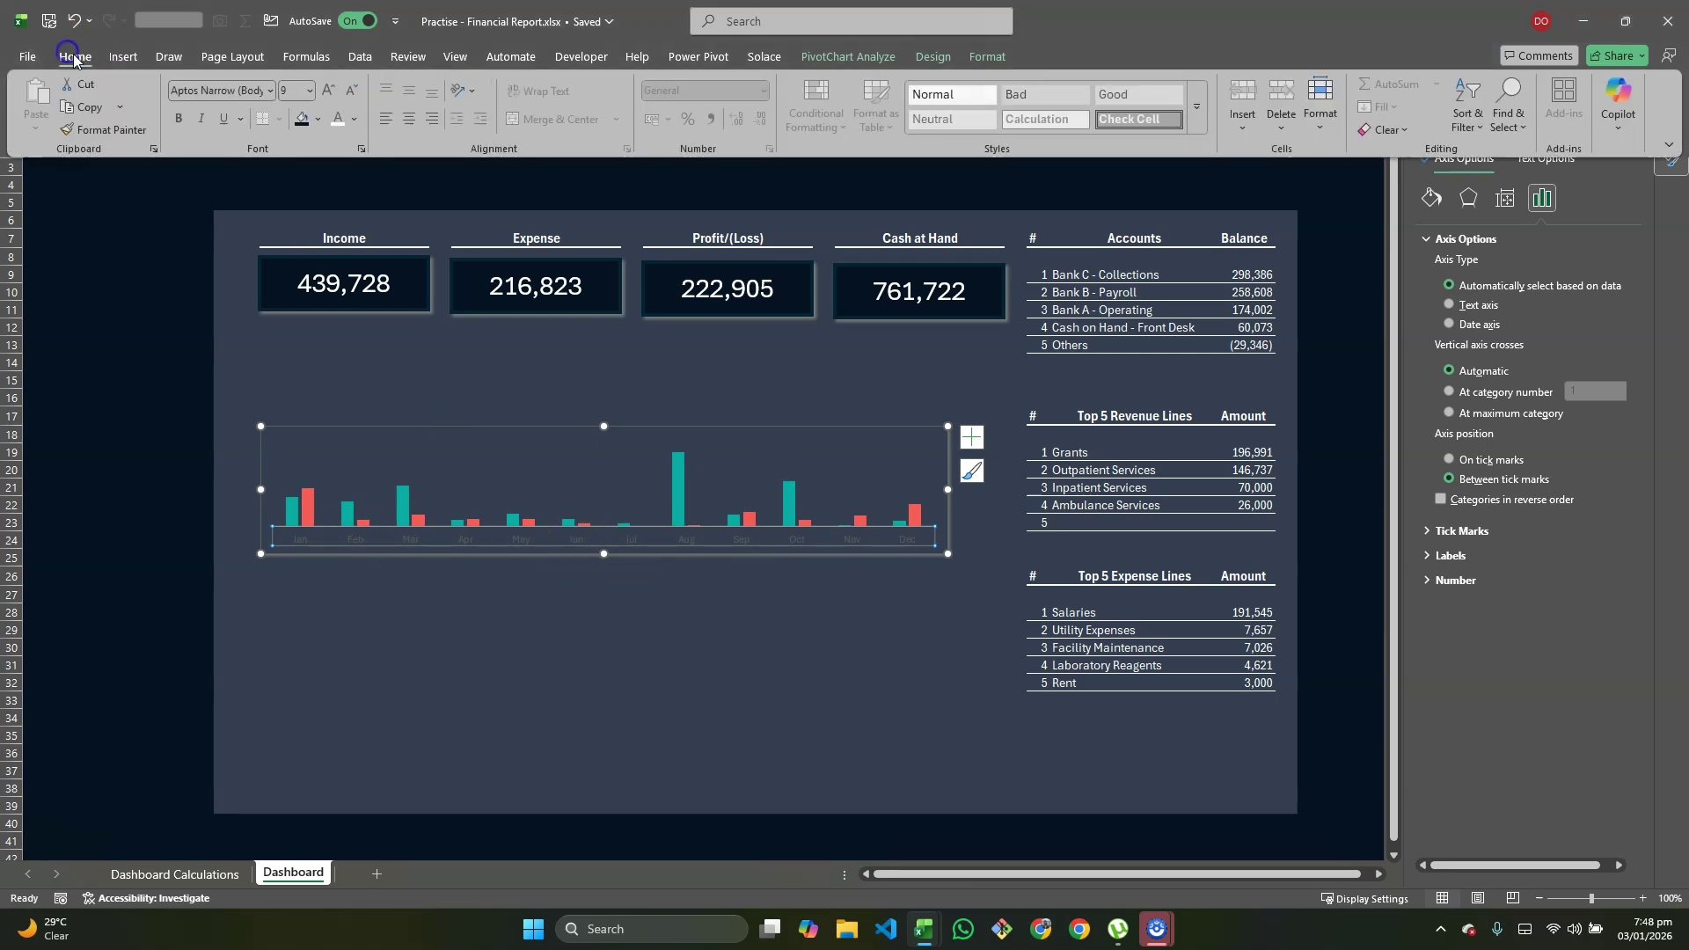
{"action": "left_click", "coordinate": [338, 123]}
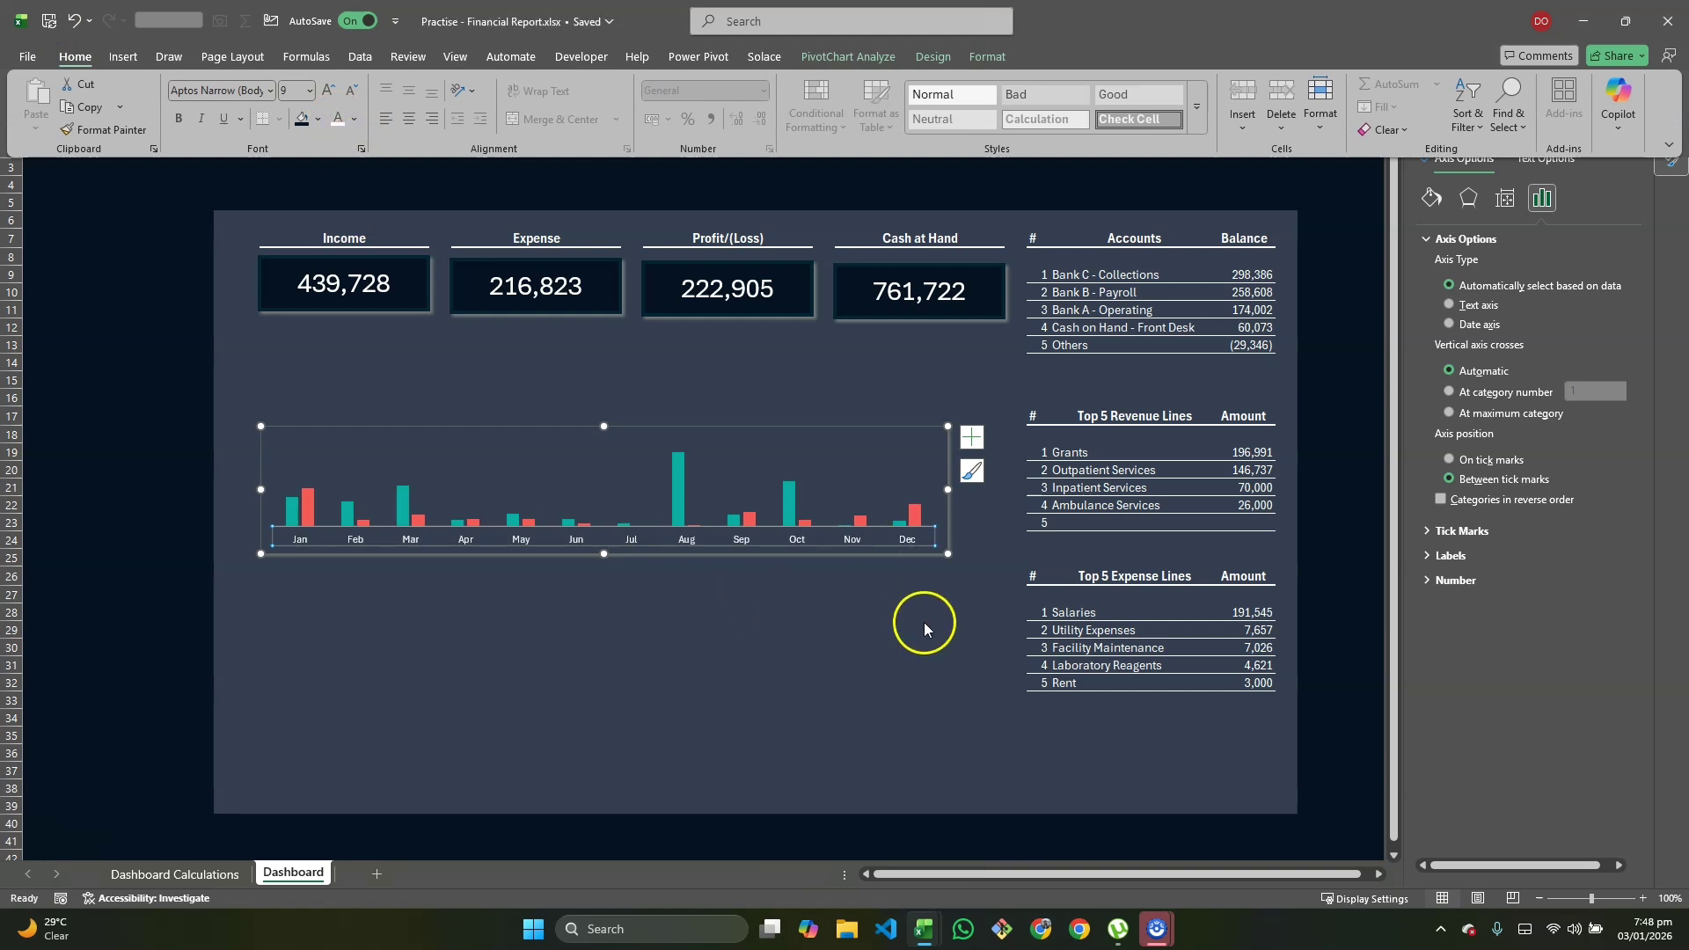
{"action": "left_click", "coordinate": [924, 621]}
Step: Widen the monthly chart to line up with the outer edge of the Cash at Hand card, and move it down slightly to clear row 17
{"action": "left_click", "coordinate": [981, 530]}
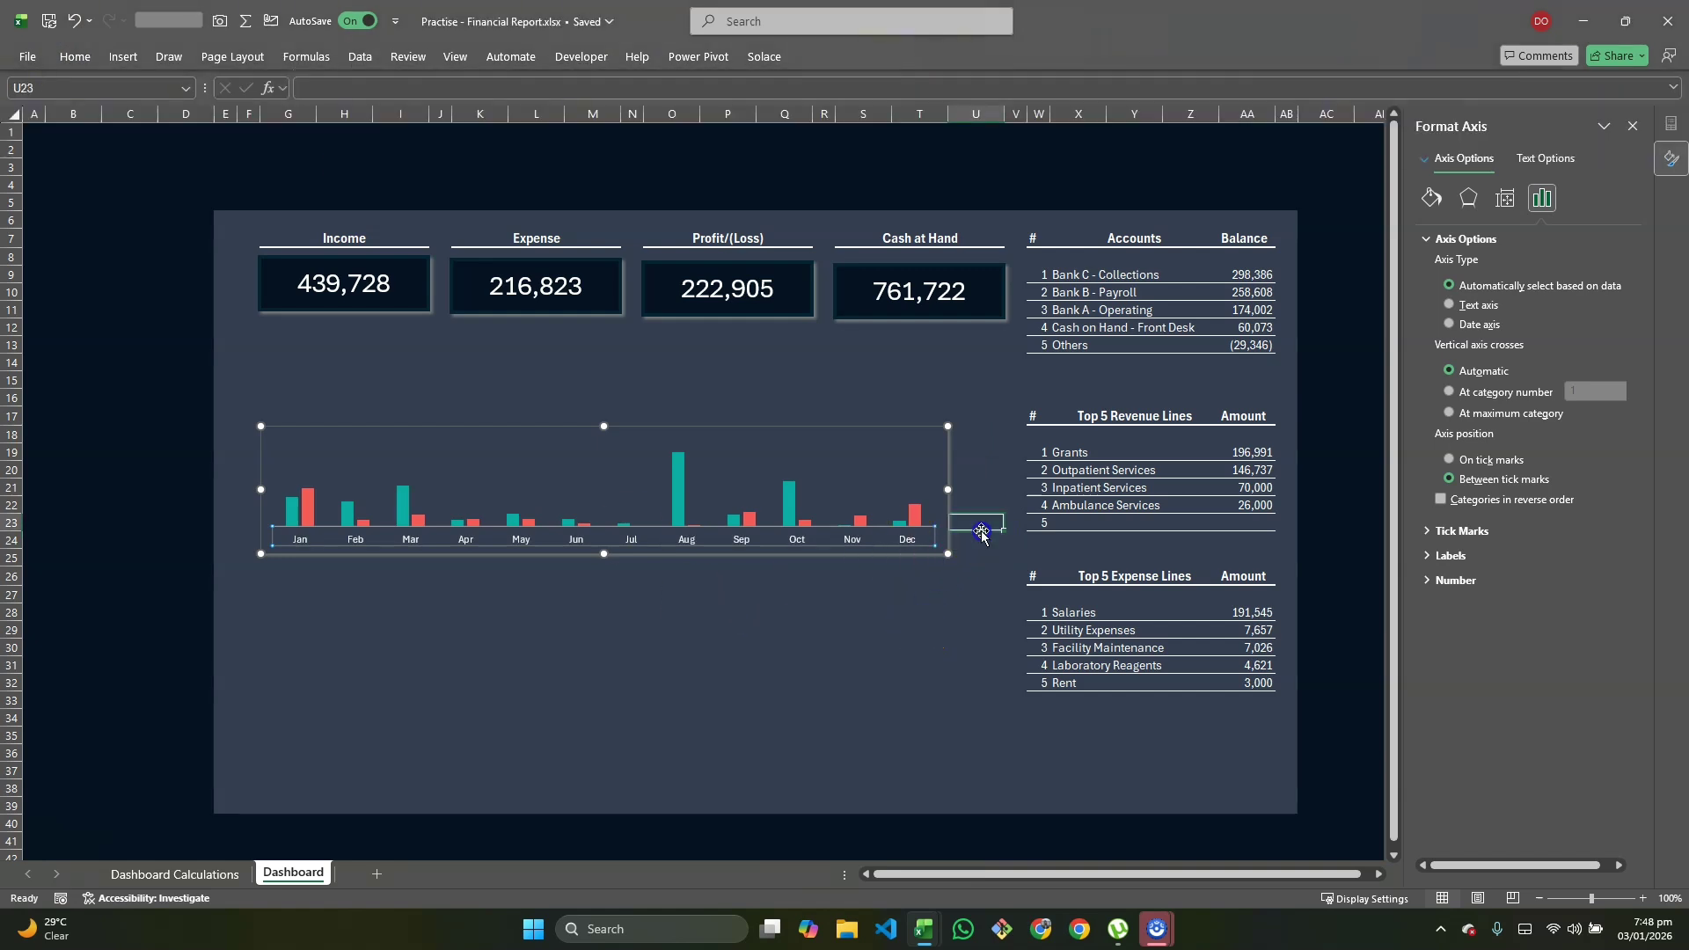
{"action": "left_click", "coordinate": [947, 493]}
{"action": "left_click_drag", "start_coordinate": [947, 490], "coordinate": [1006, 499]}
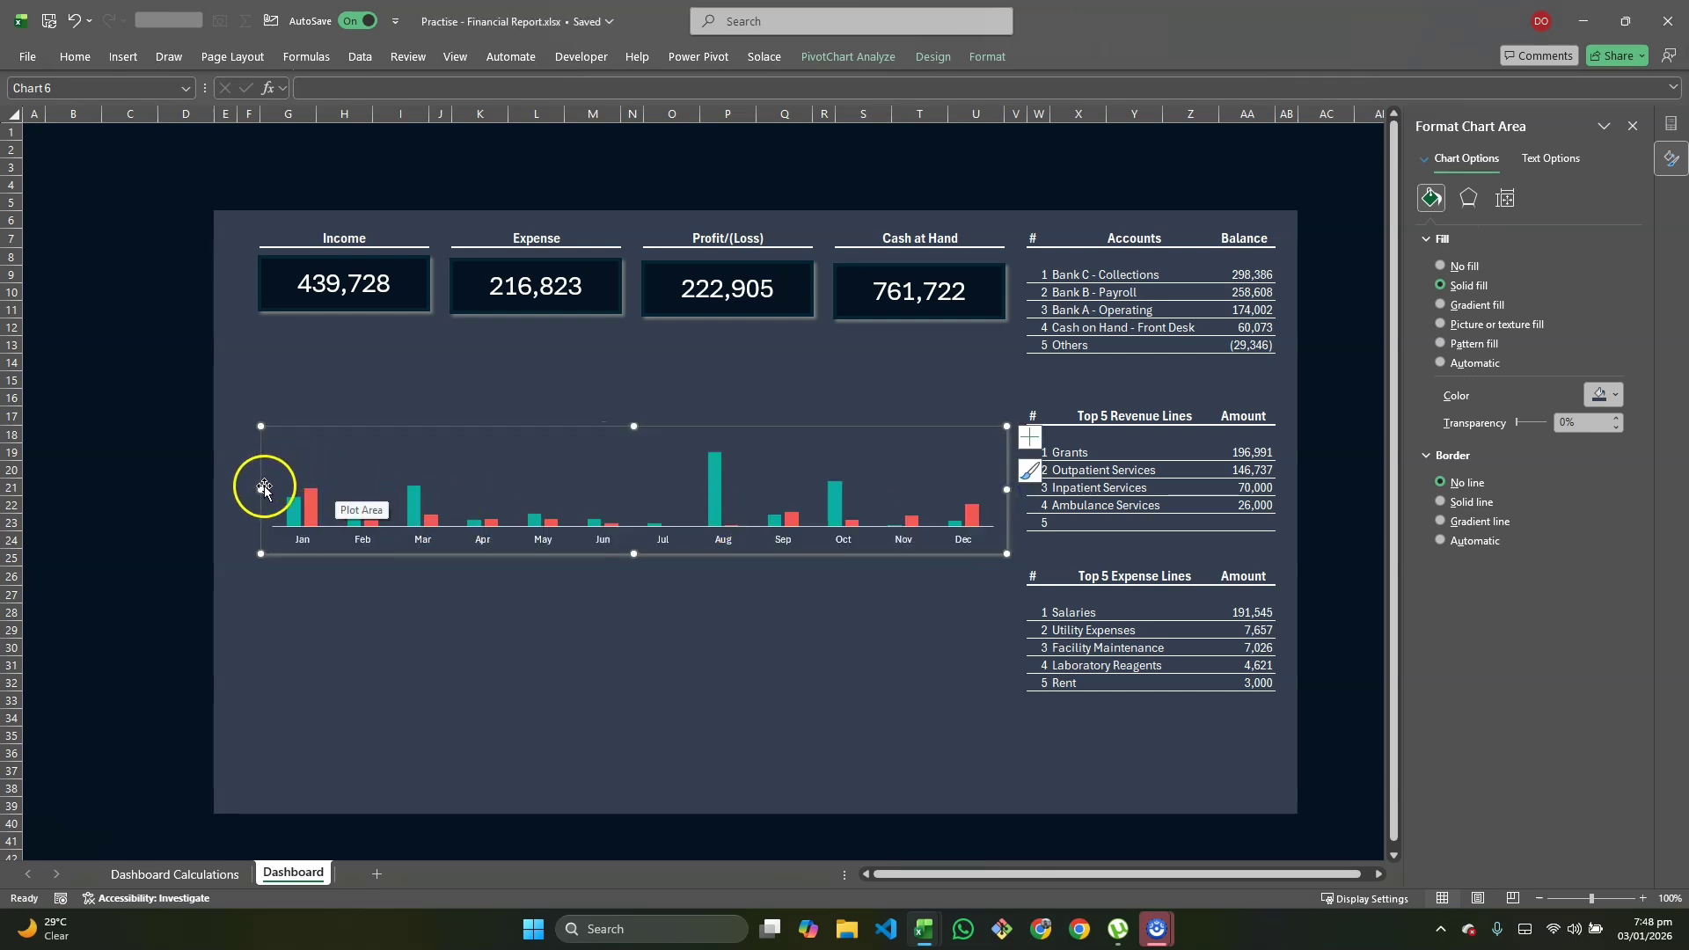
{"action": "mouse_move", "coordinate": [261, 489]}
{"action": "left_mouse_down"}
{"action": "mouse_move", "coordinate": [233, 482]}
{"action": "mouse_move", "coordinate": [262, 488]}
{"action": "left_mouse_up"}
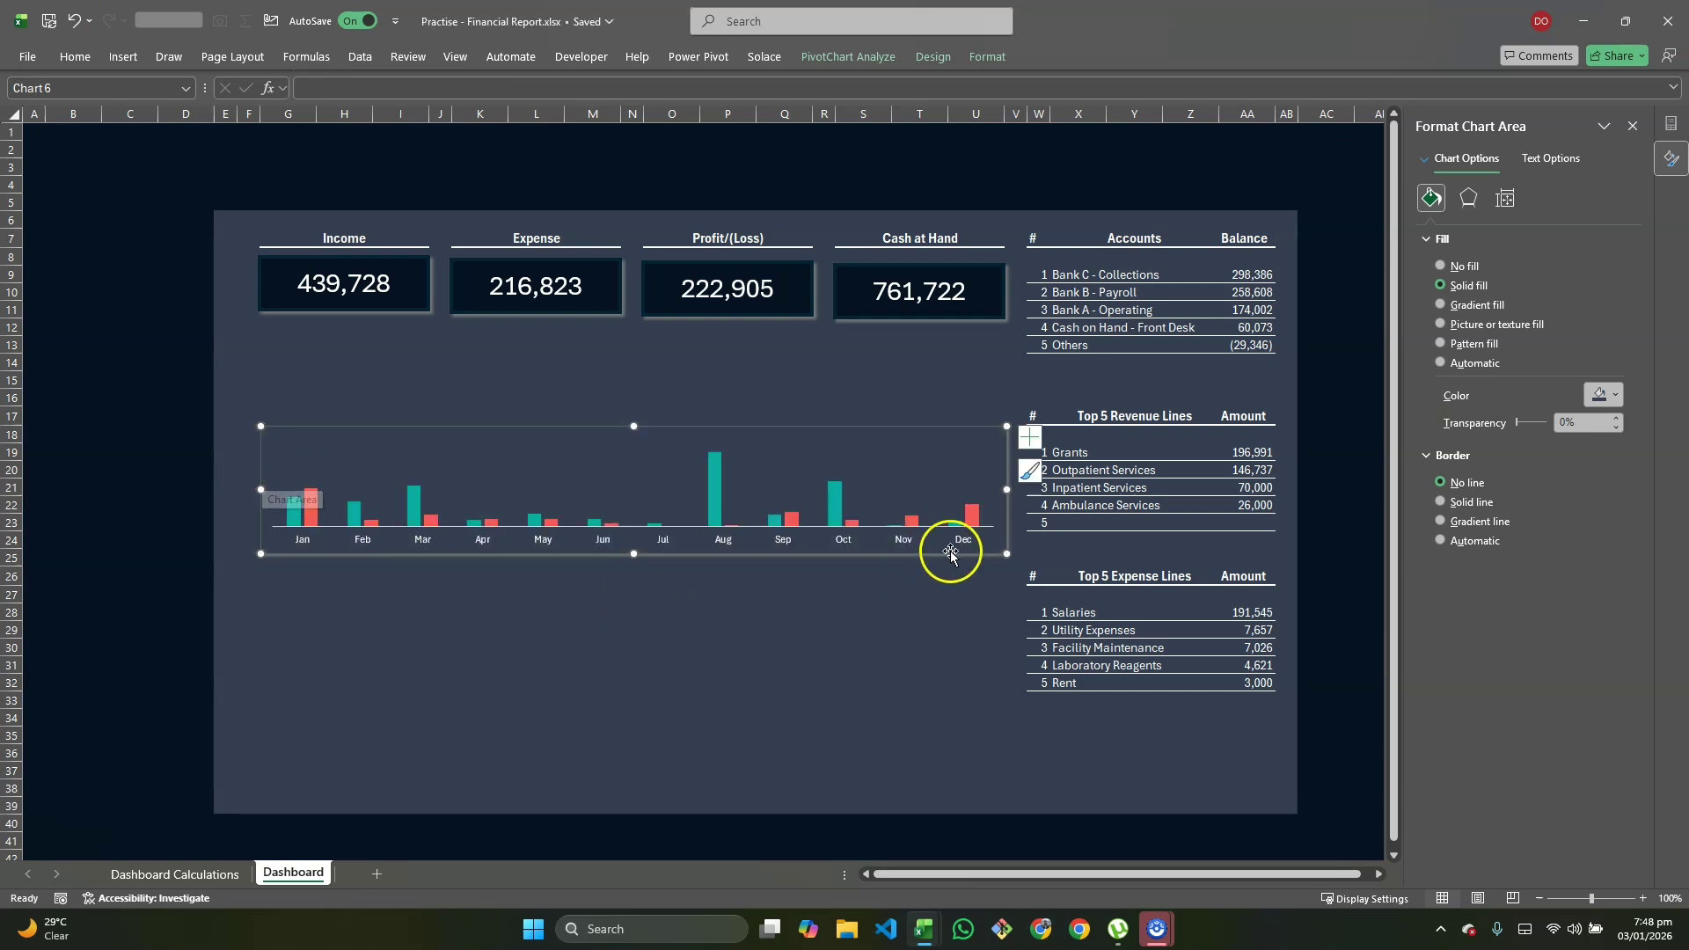
{"action": "mouse_move", "coordinate": [1008, 490]}
{"action": "left_mouse_down"}
{"action": "mouse_move", "coordinate": [985, 490]}
{"action": "mouse_move", "coordinate": [1005, 490]}
{"action": "left_mouse_up"}
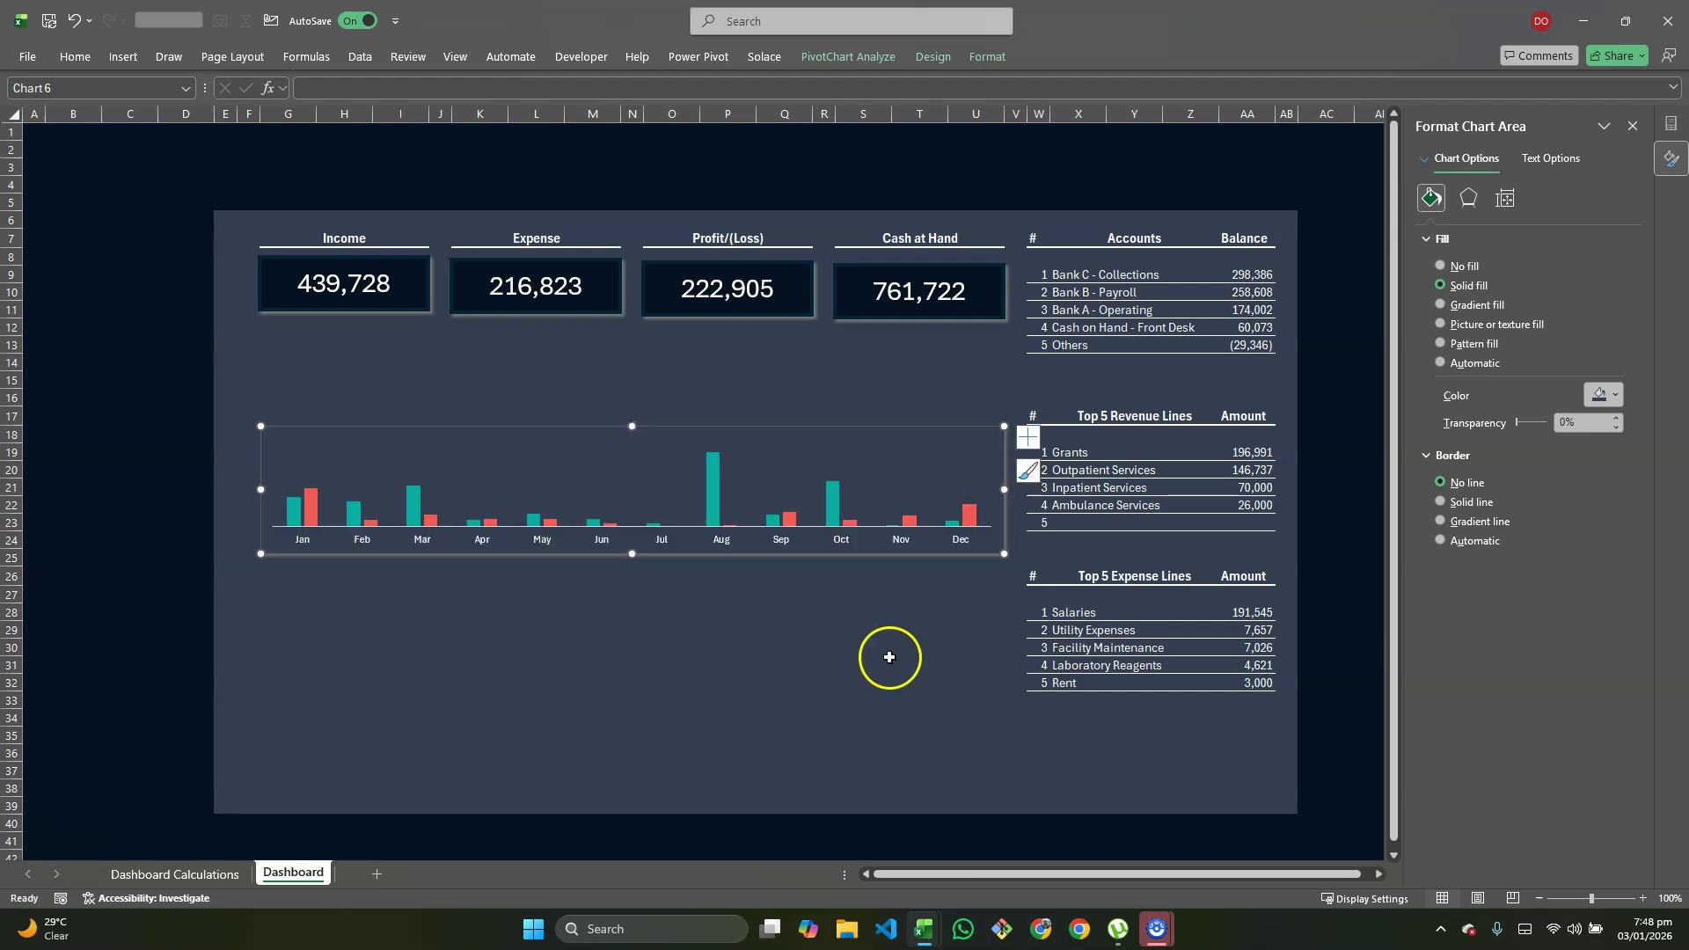
{"action": "left_click", "coordinate": [889, 657]}
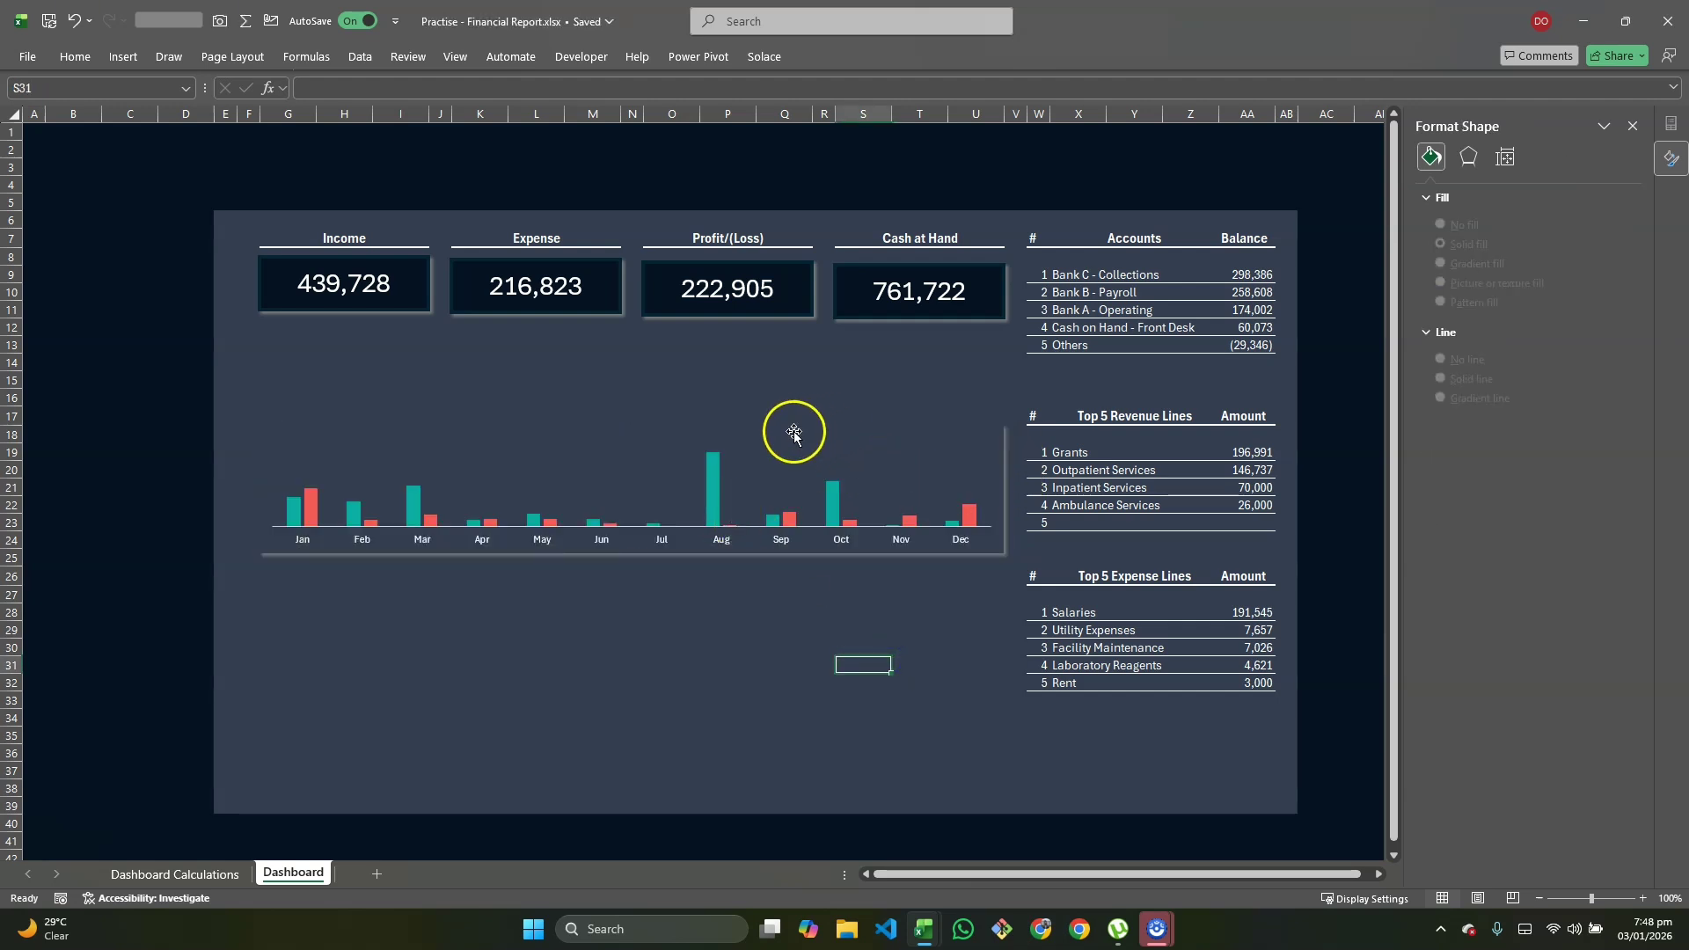
{"action": "left_click", "coordinate": [707, 440]}
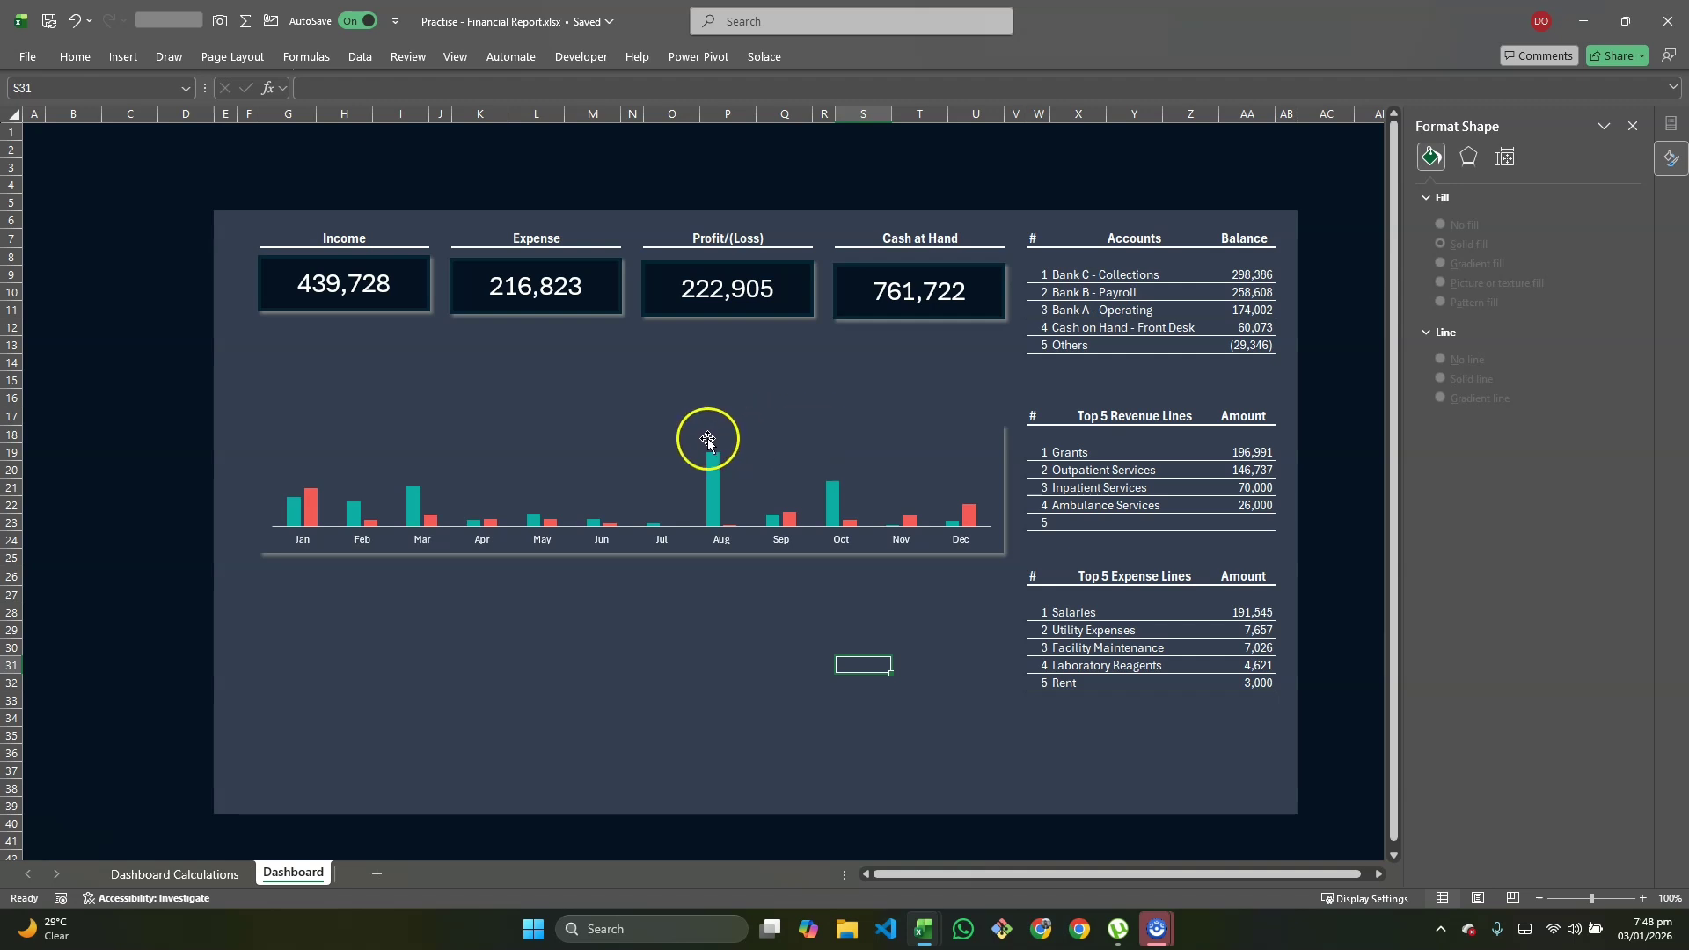
{"action": "left_click_drag", "start_coordinate": [692, 431], "coordinate": [691, 452]}
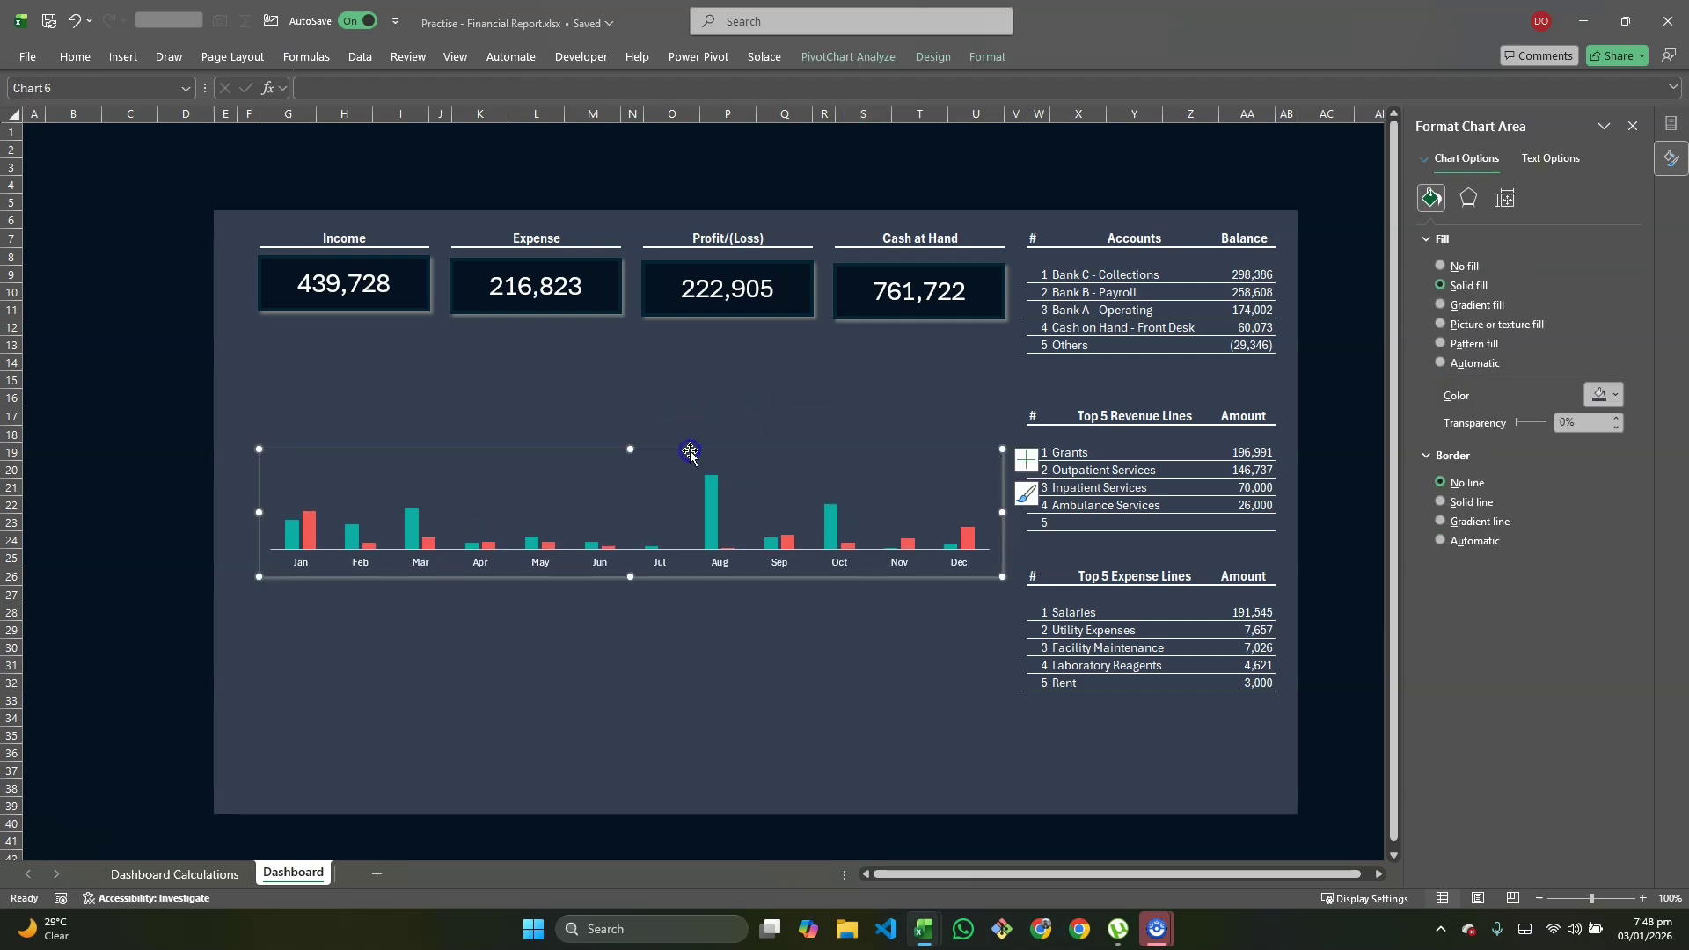
Step: Apply a medium white bottom border to cells G17:U17 above the monthly chart
{"action": "left_click", "coordinate": [272, 428]}
{"action": "left_click", "coordinate": [275, 418]}
{"action": "key", "text": "shift+Right"}
{"action": "key", "text": "shift+Right"}
{"action": "key", "text": "shift+Right"}
{"action": "key", "text": "shift+Right"}
{"action": "key", "text": "shift+Right"}
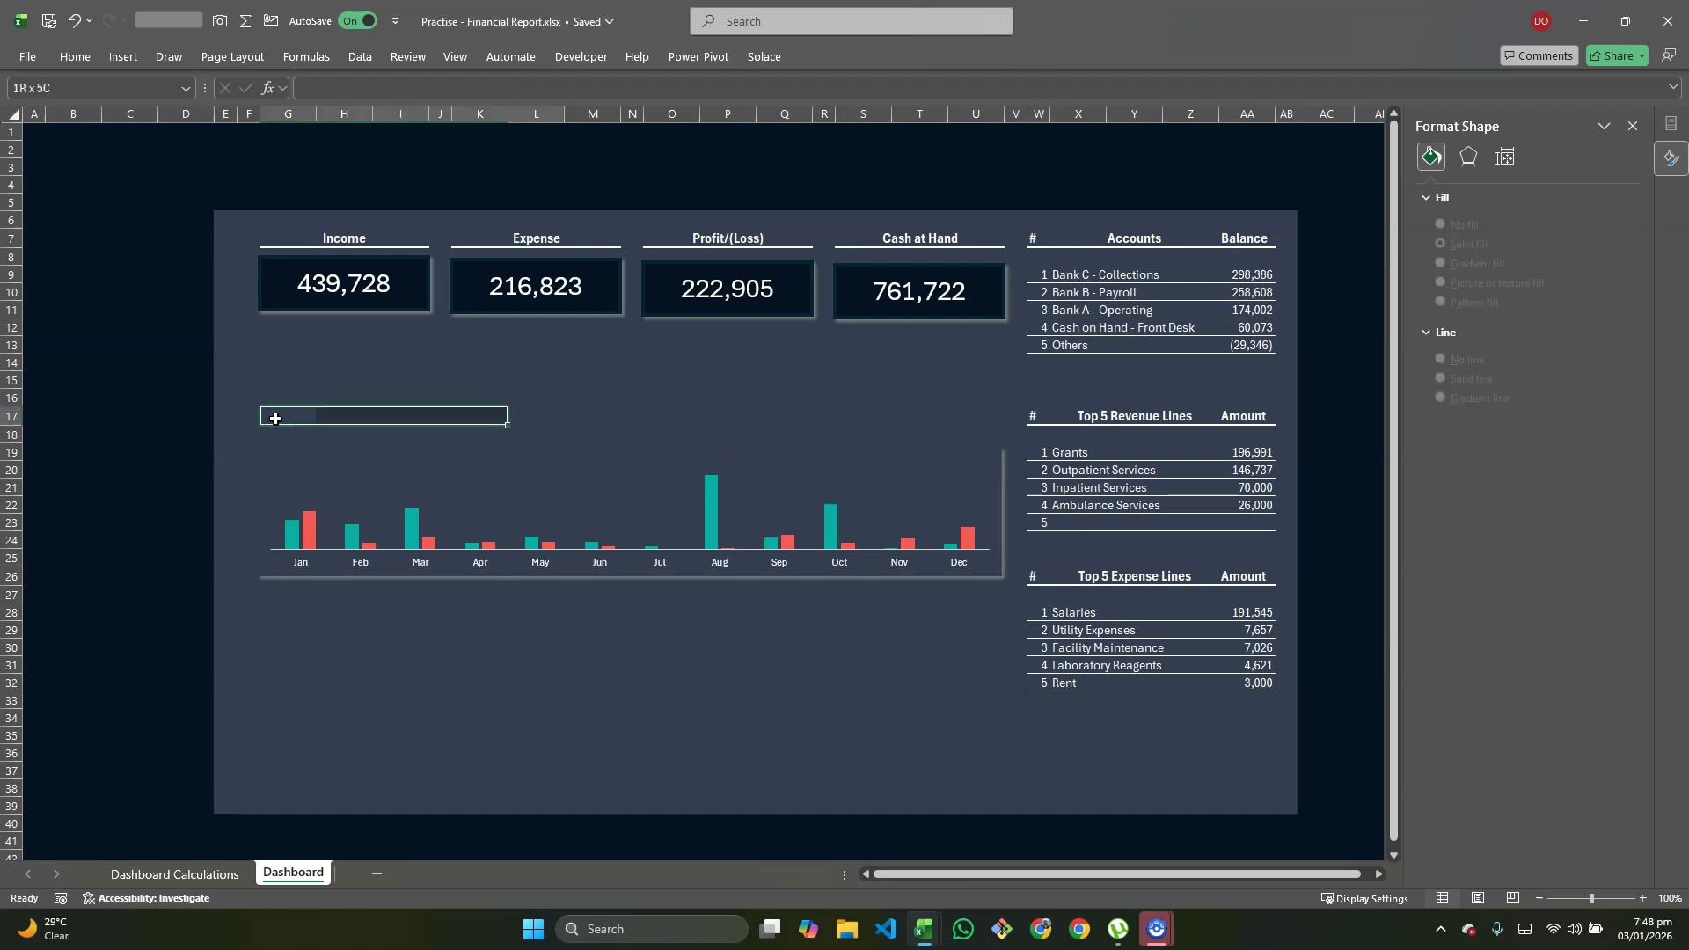
{"action": "key", "text": "shift+Right"}
{"action": "key", "text": "shift+Right"}
{"action": "key", "text": "shift+Right"}
{"action": "key", "text": "shift+Right"}
{"action": "key", "text": "shift+Right"}
{"action": "key", "text": "shift+Right"}
{"action": "key", "text": "shift+Right"}
{"action": "key", "text": "shift+Right"}
{"action": "key", "text": "shift+Right"}
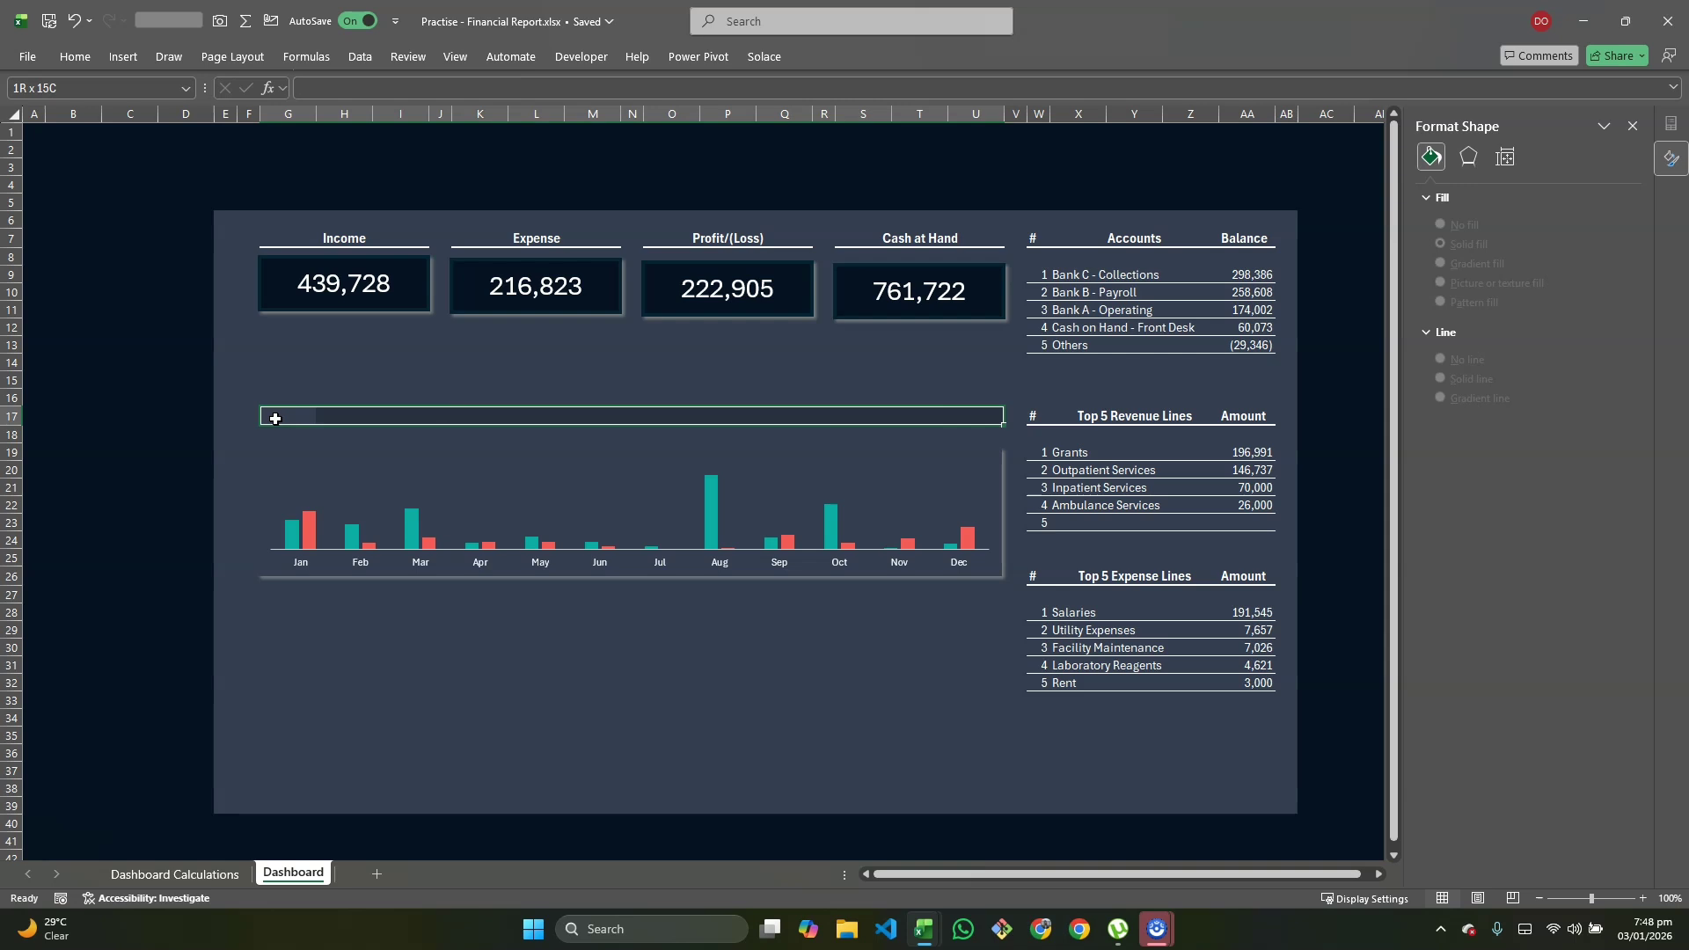
{"action": "key", "text": "ctrl+1"}
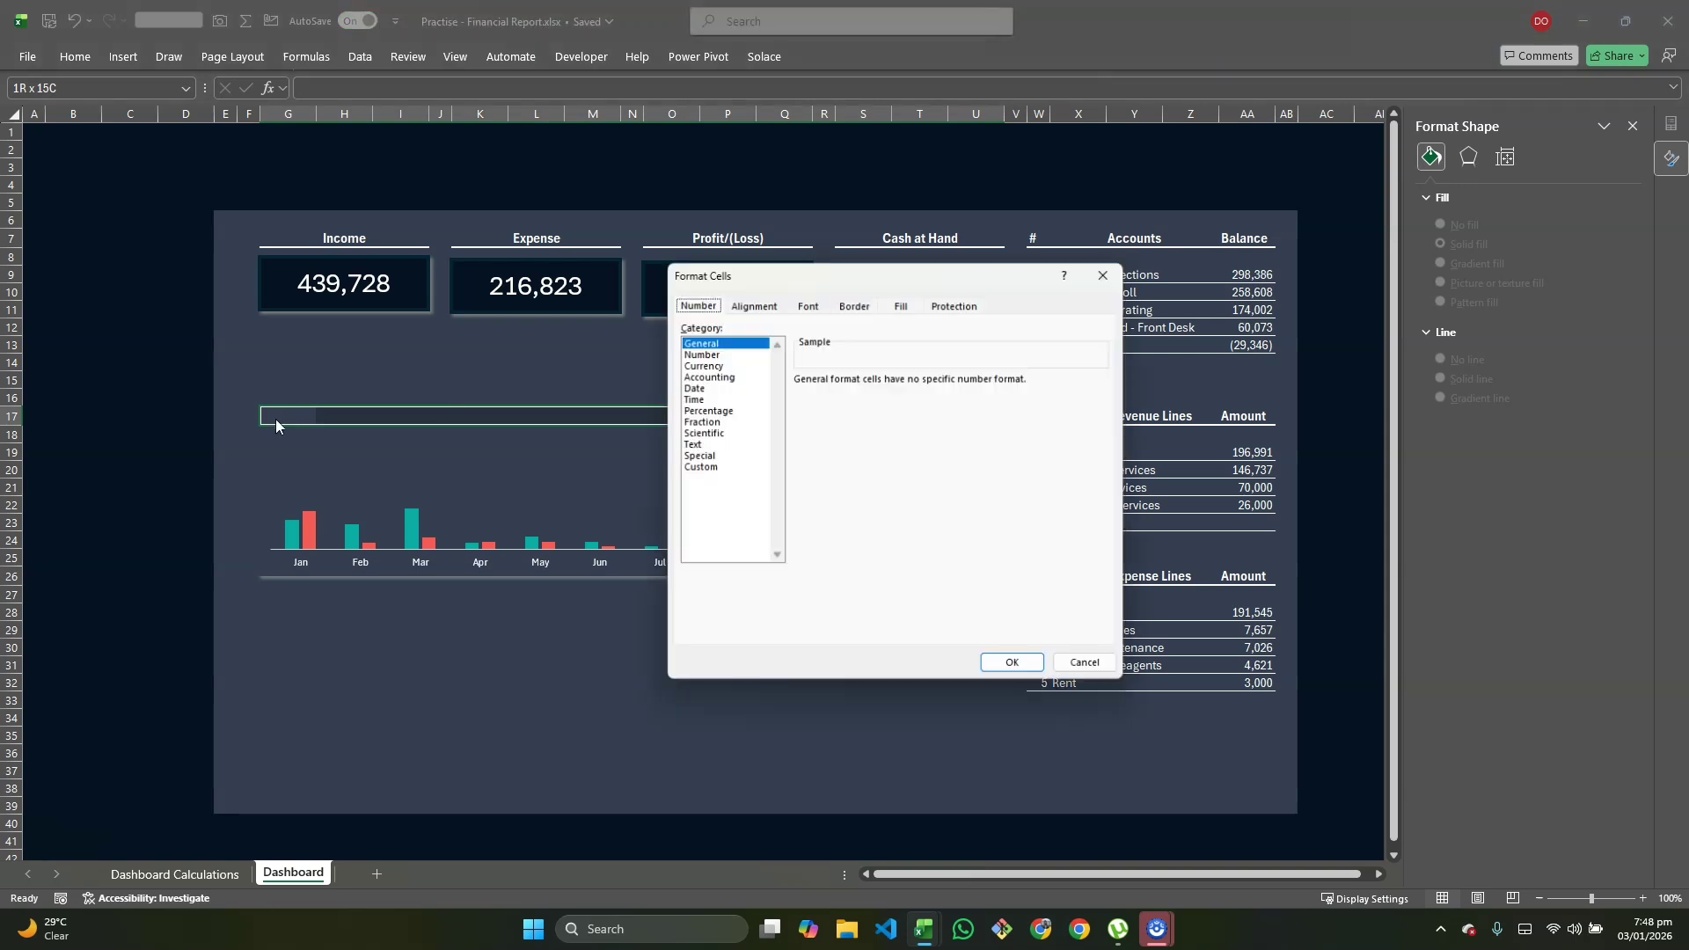
{"action": "left_click", "coordinate": [855, 305]}
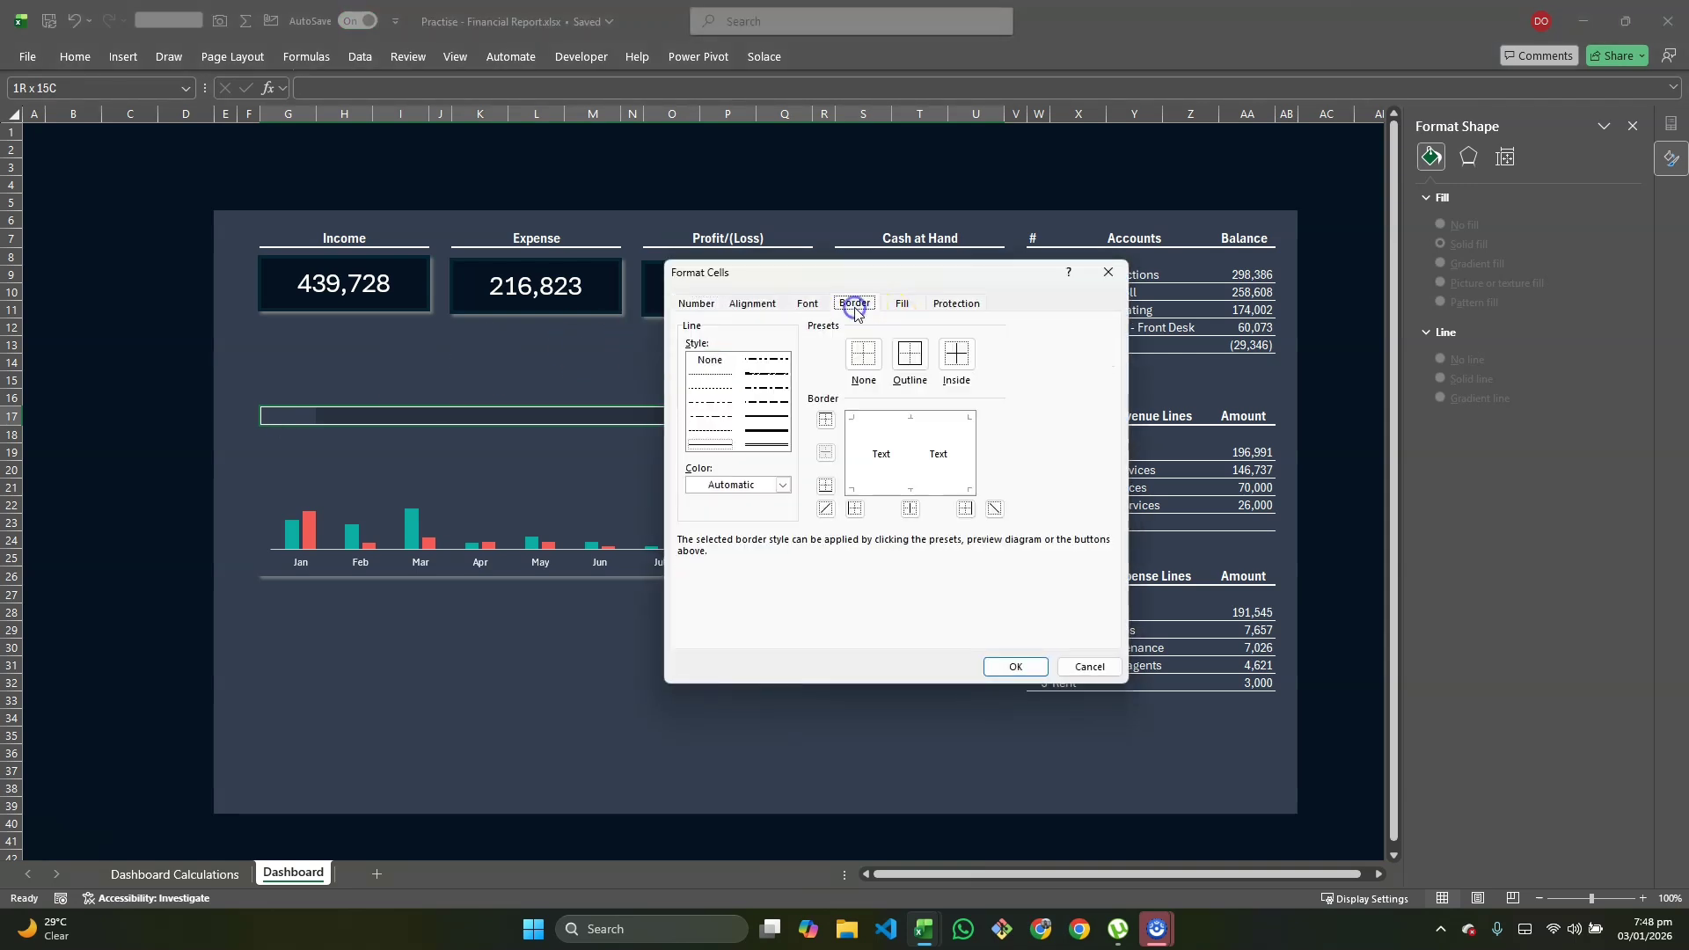
{"action": "left_click", "coordinate": [763, 430]}
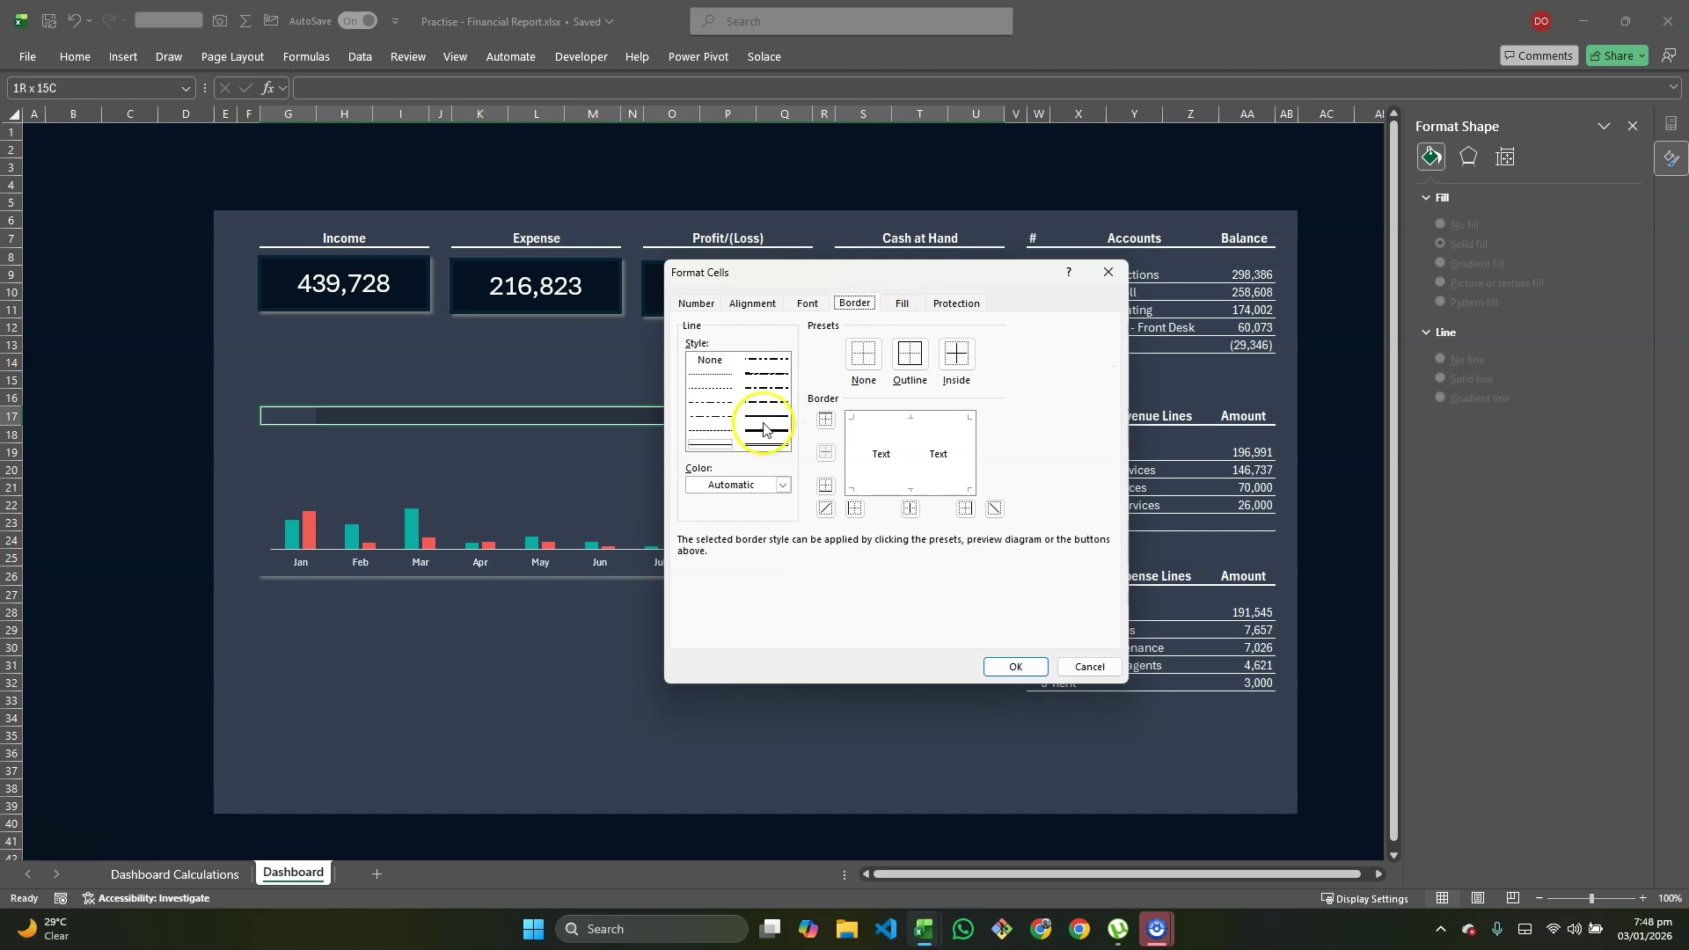
{"action": "left_click", "coordinate": [782, 485]}
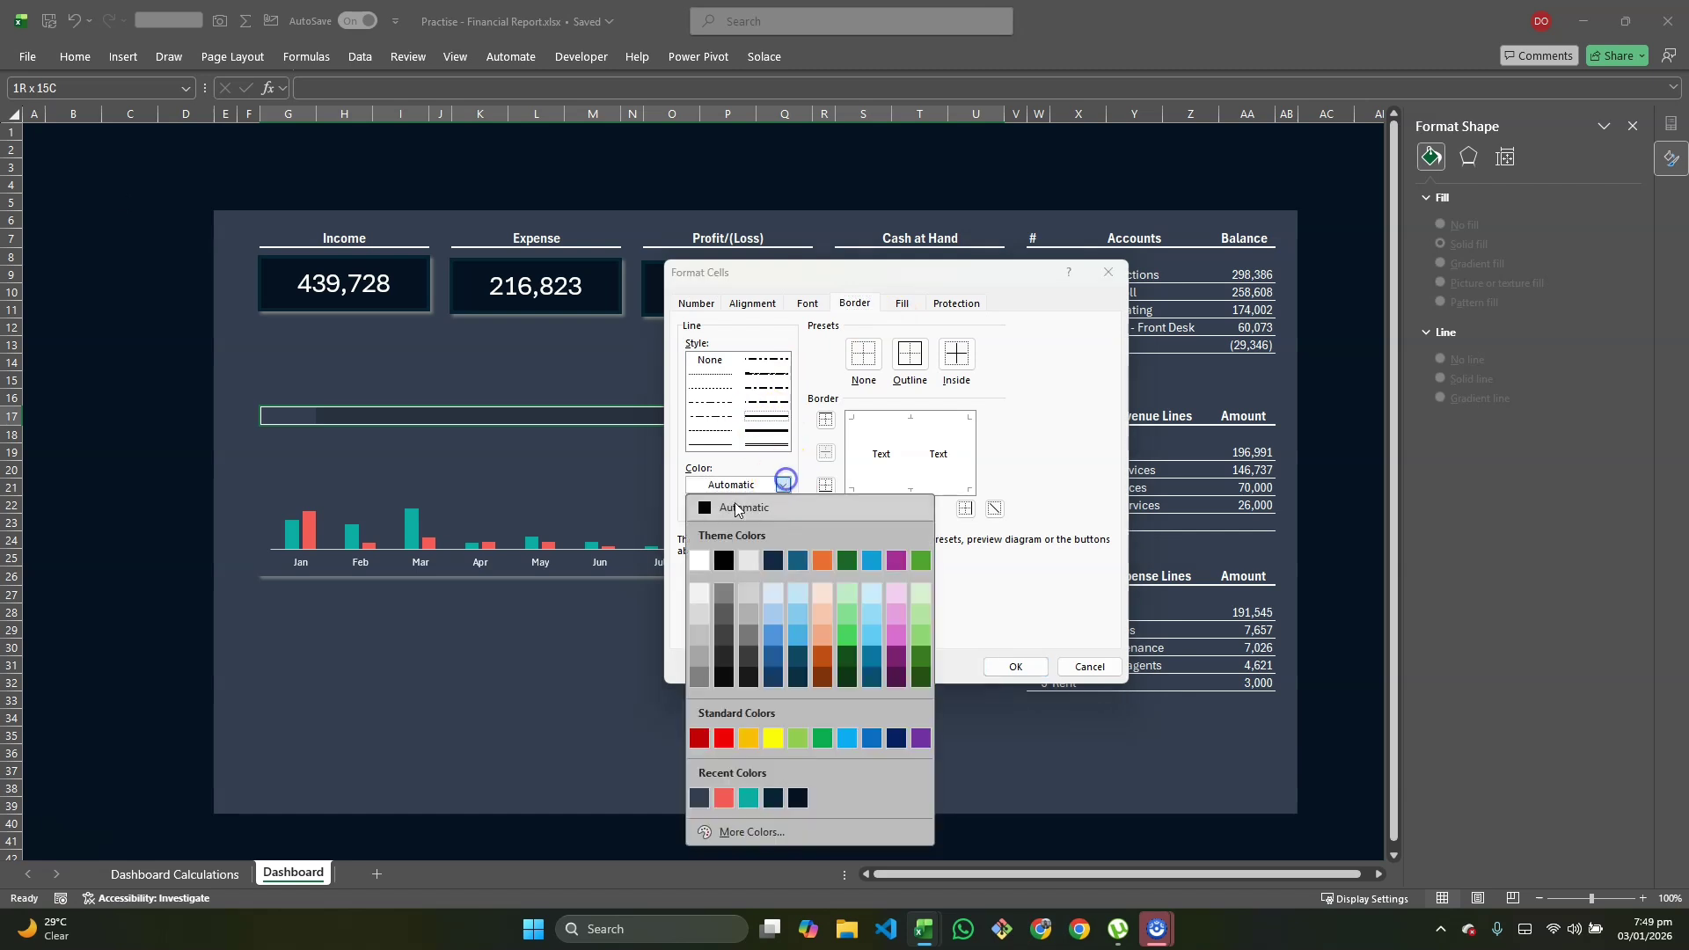
{"action": "left_click", "coordinate": [694, 560]}
{"action": "left_click", "coordinate": [825, 484]}
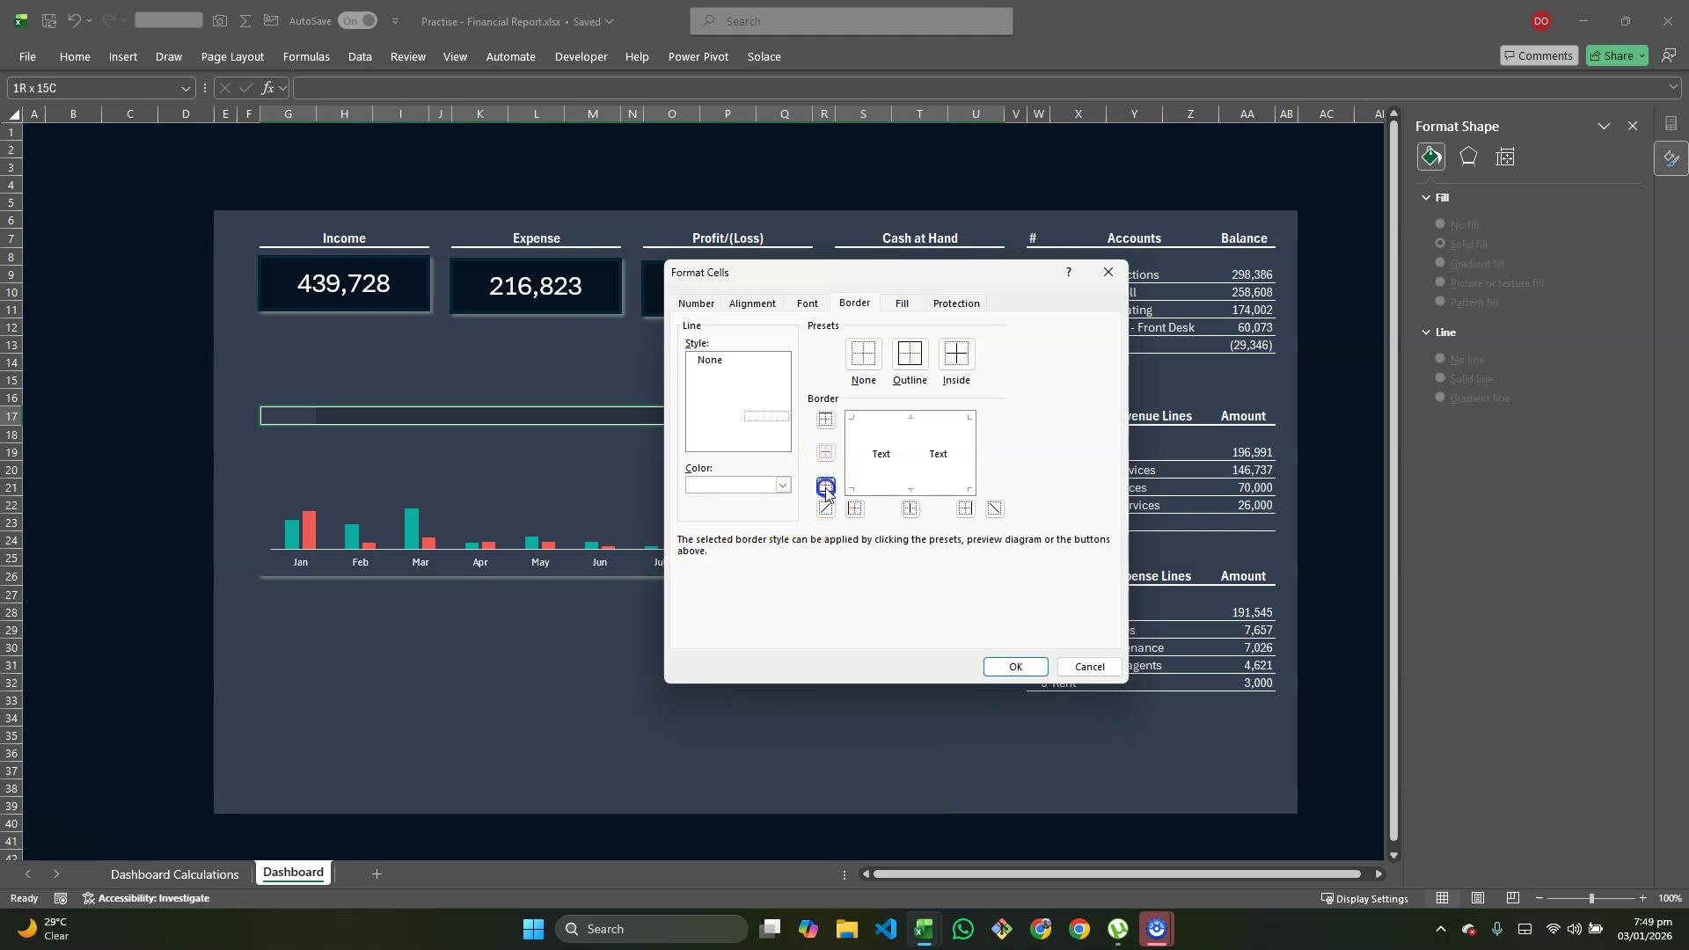
{"action": "left_click", "coordinate": [1015, 666]}
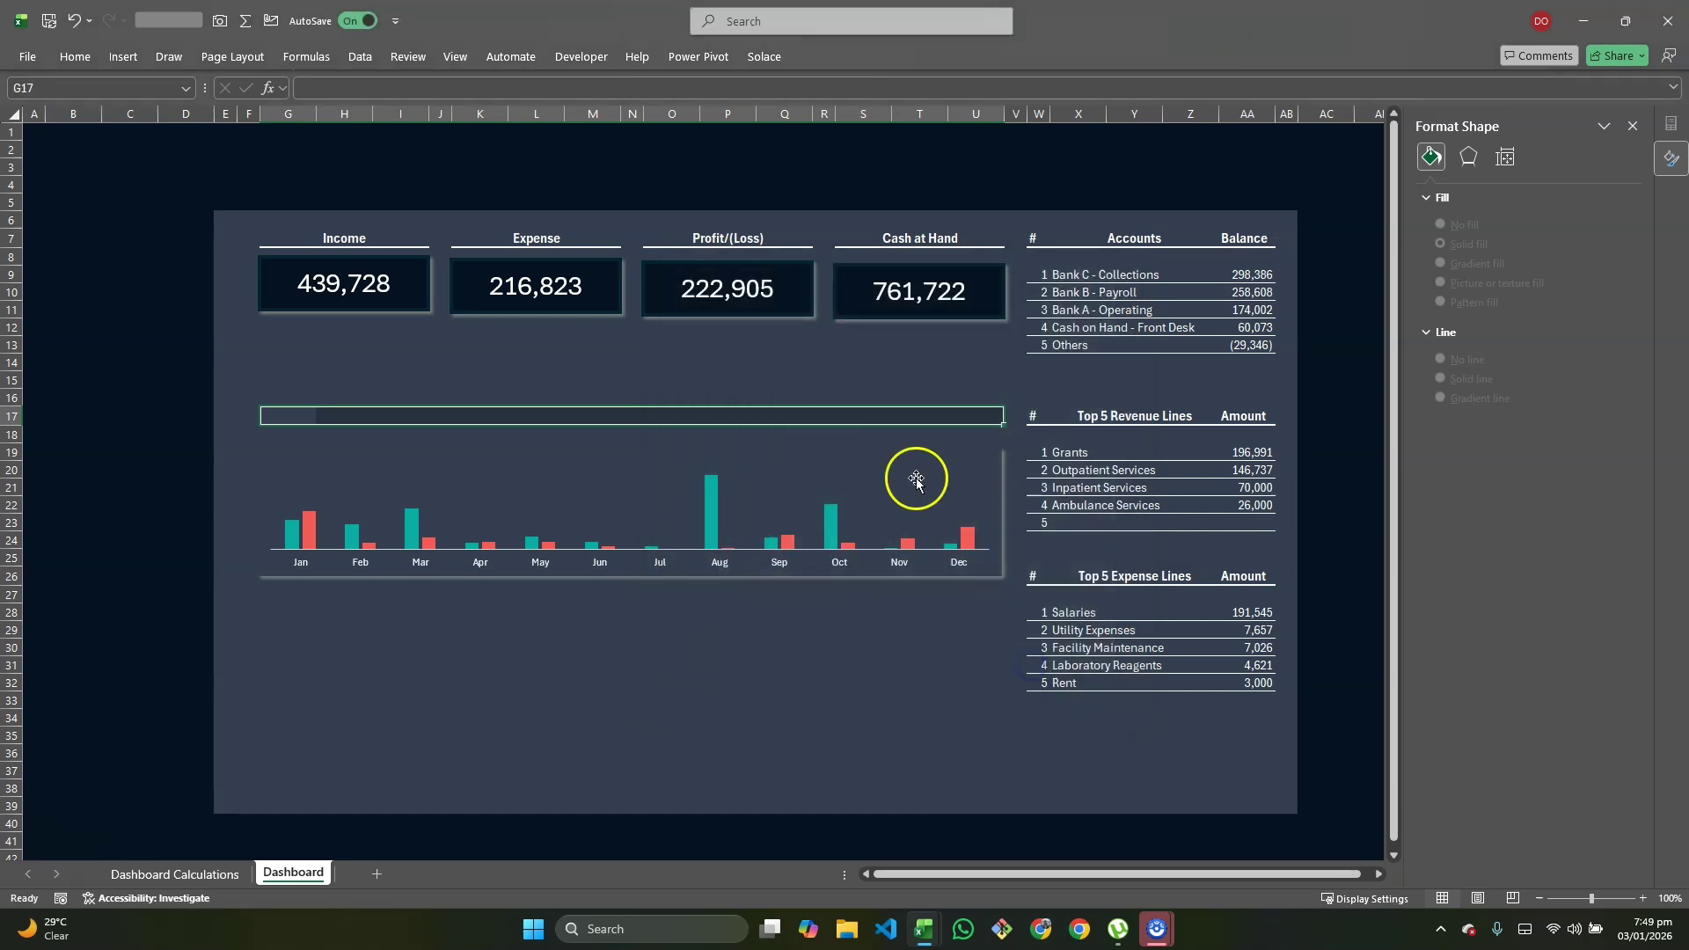
Step: Set the font color of cells G17:U17 above the chart to white
{"action": "key", "text": "ctrl+1"}
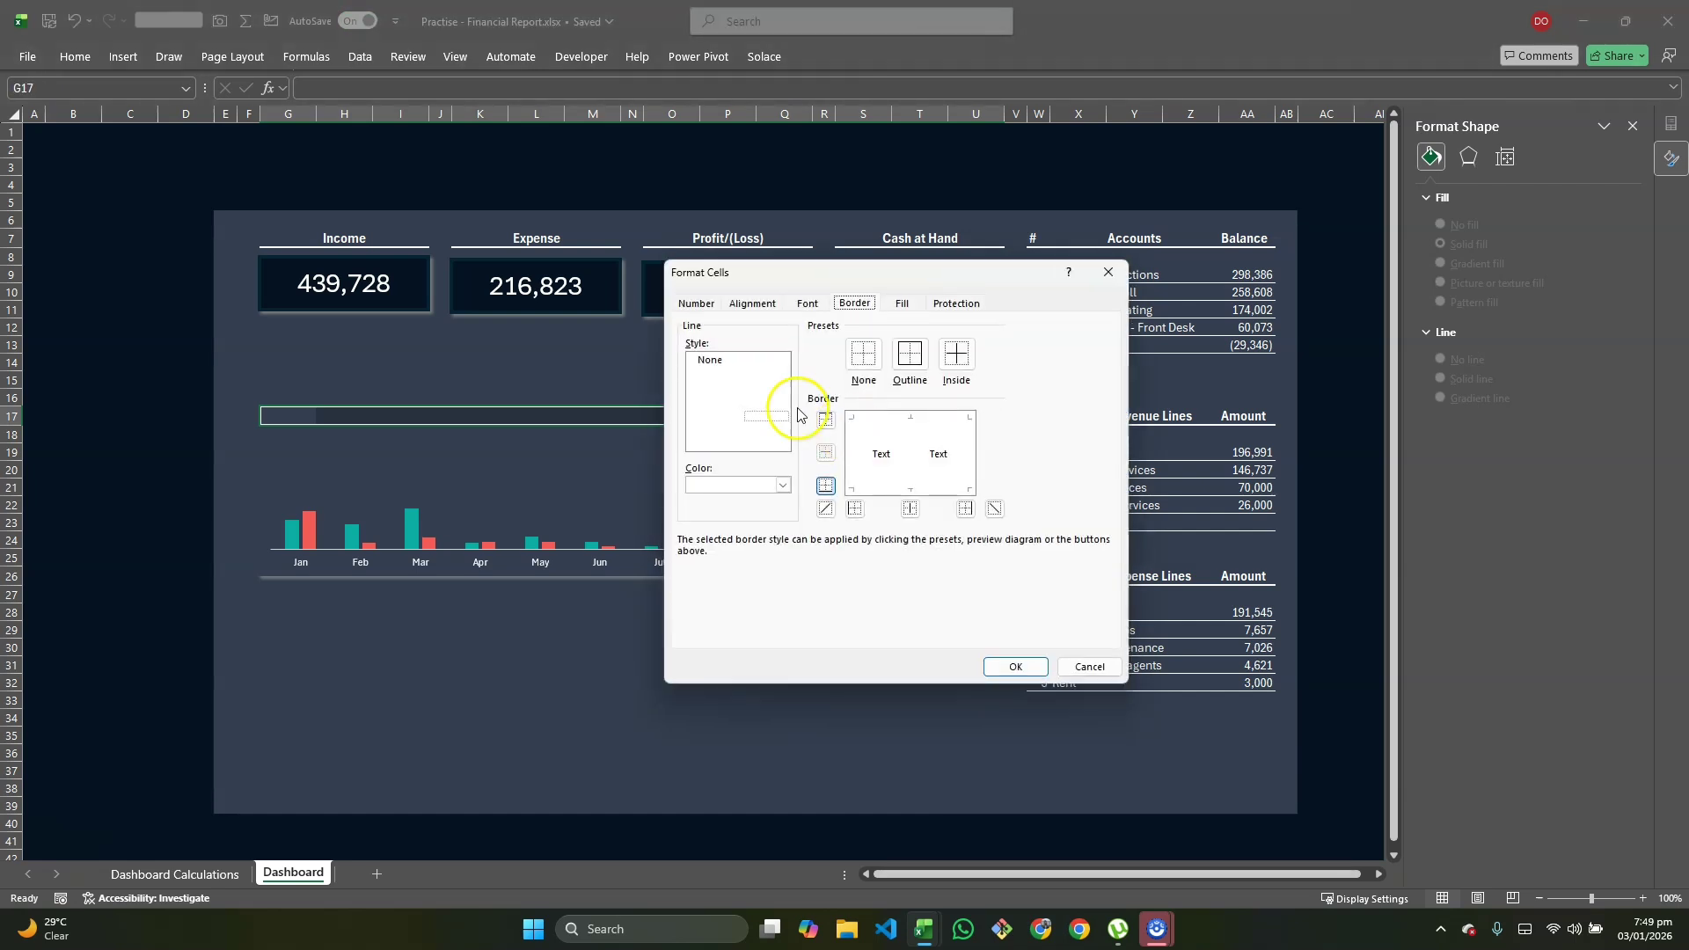
{"action": "left_click", "coordinate": [807, 303]}
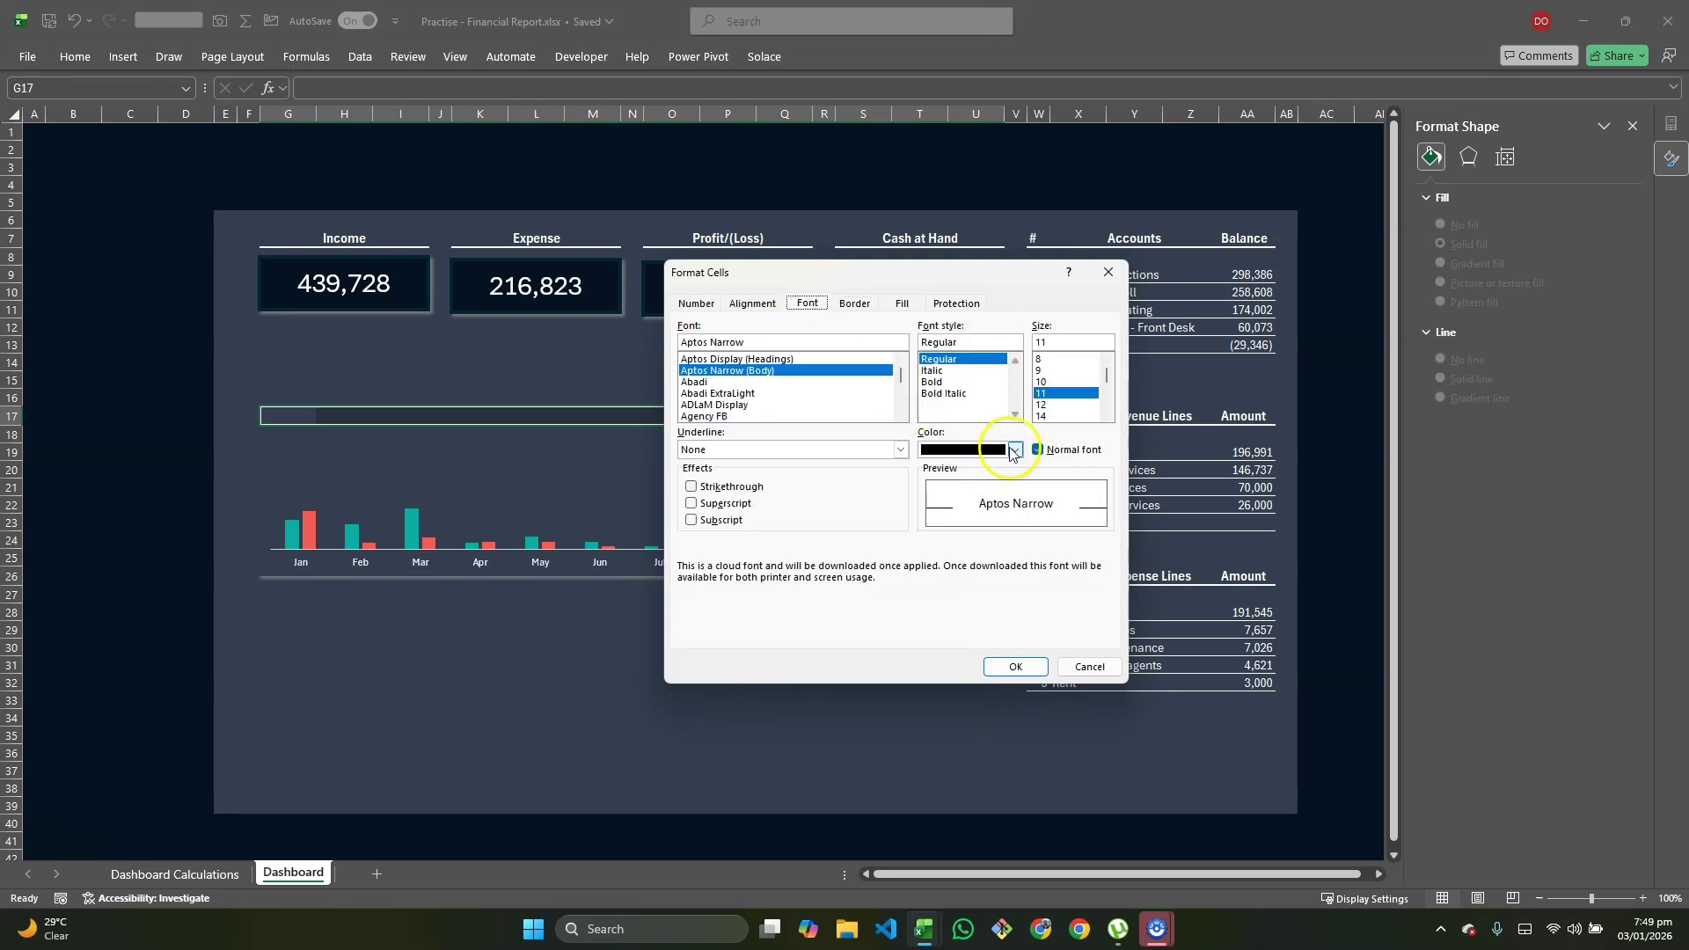
{"action": "left_click", "coordinate": [1014, 450]}
{"action": "left_click", "coordinate": [926, 526]}
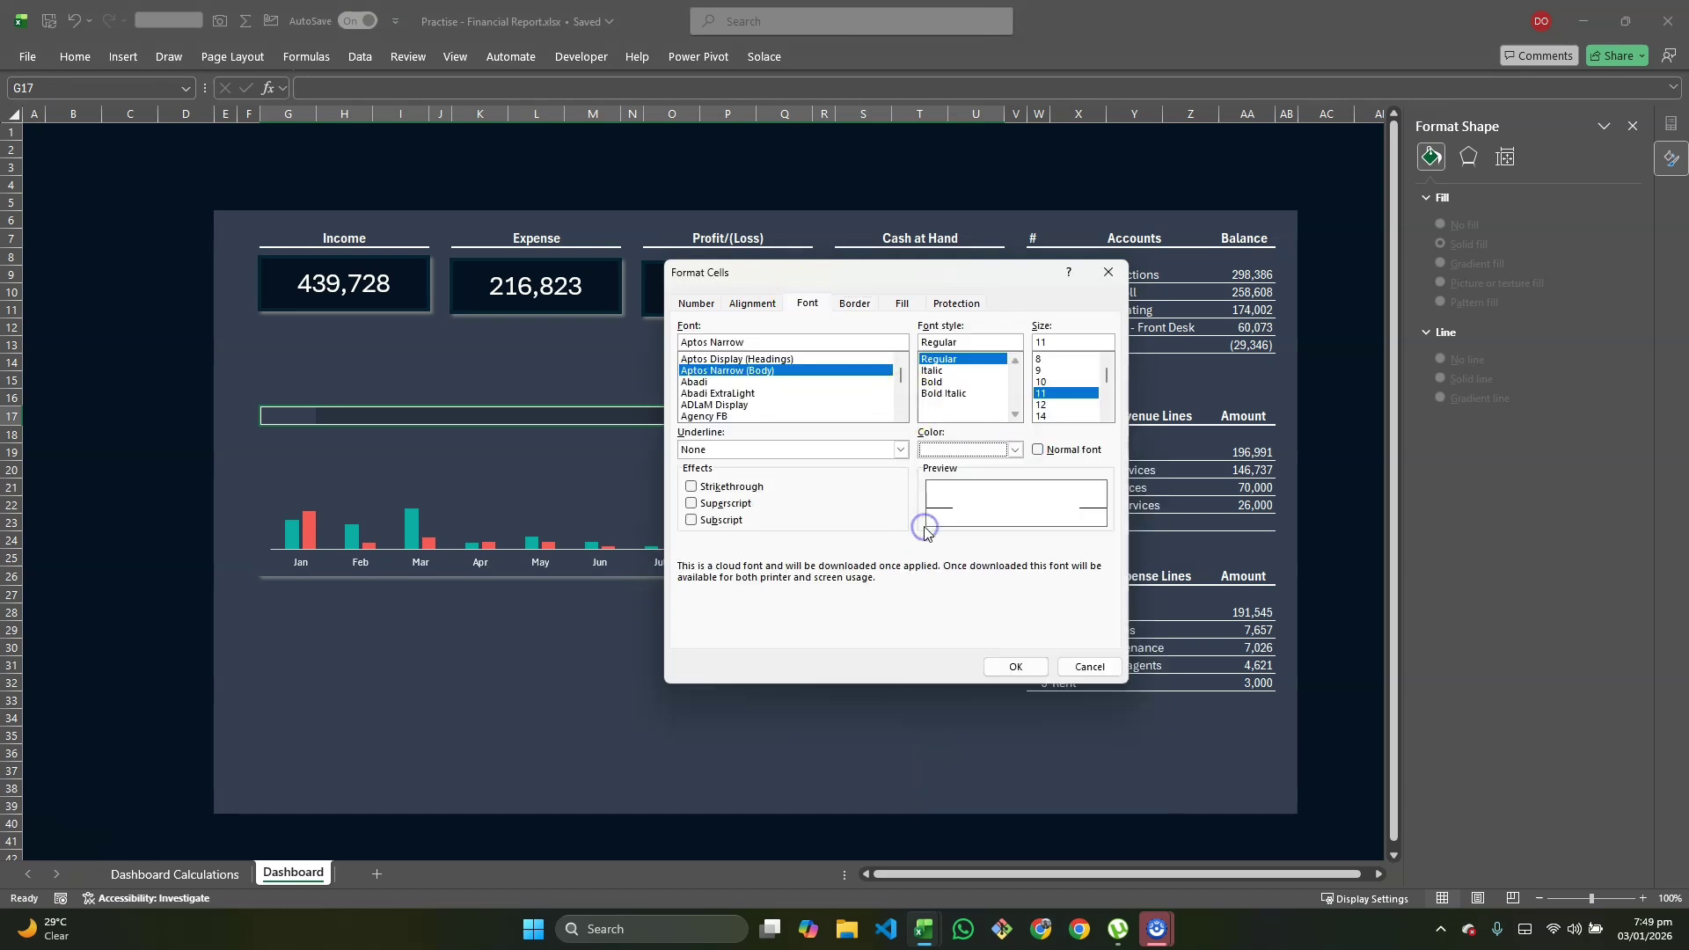
{"action": "left_click", "coordinate": [1017, 666]}
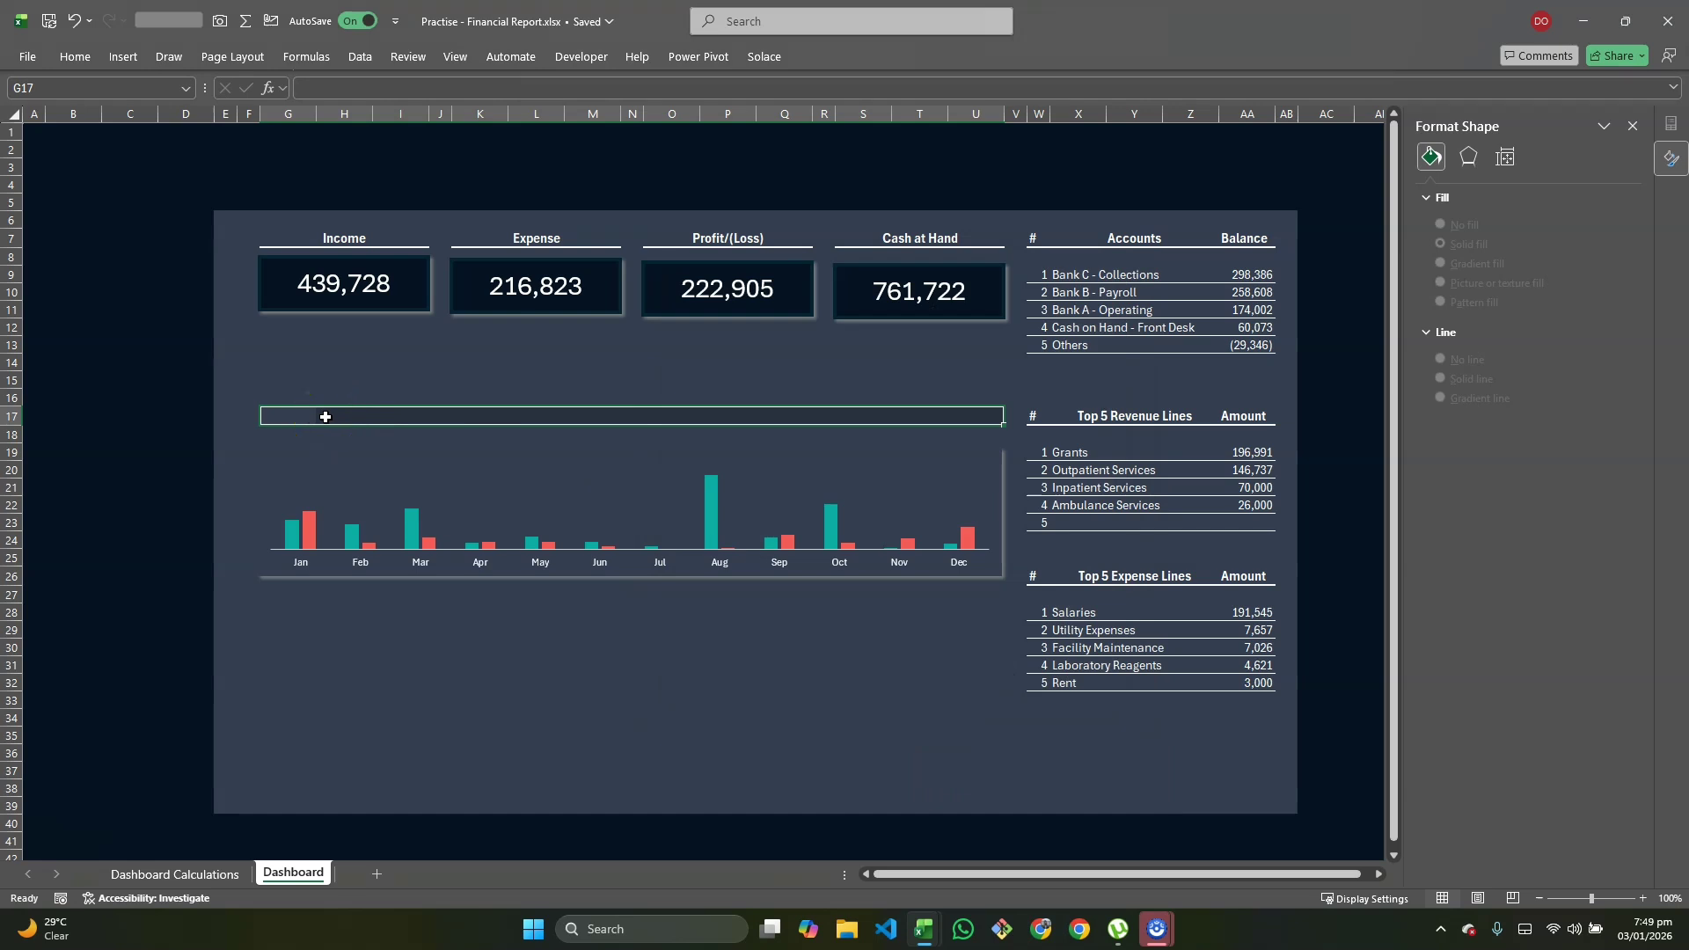
Step: Enter the chart title "Income vs Expense Trend Analysis" in cell G17 and make it bold
{"action": "key", "text": "shift+Left"}
{"action": "key", "text": "shift+Left"}
{"action": "key", "text": "shift+Left"}
{"action": "key", "text": "shift+Left"}
{"action": "key", "text": "shift+Left"}
{"action": "key", "text": "shift+Left"}
{"action": "key", "text": "shift+Left"}
{"action": "key", "text": "shift+Left"}
{"action": "key", "text": "shift+Left"}
{"action": "key", "text": "shift+Left"}
{"action": "key", "text": "shift+Left"}
{"action": "key", "text": "shift+Left"}
{"action": "key", "text": "shift+Left"}
{"action": "key", "text": "shift+Left"}
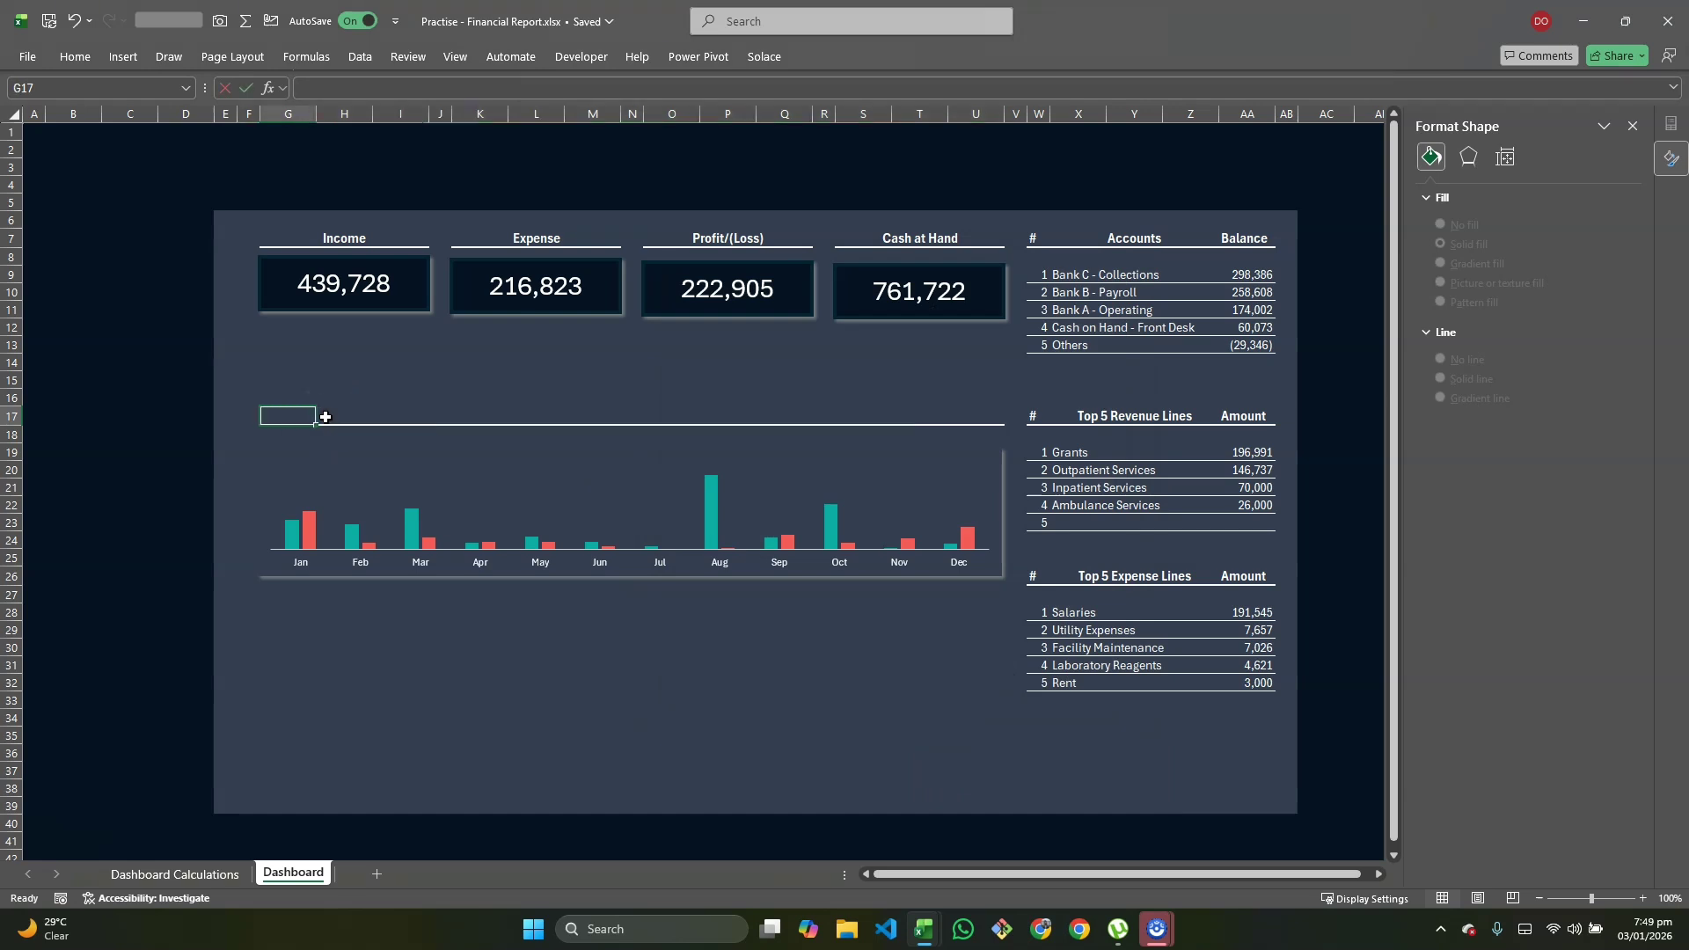
{"action": "type", "text": "Income vs Expense Trend Analy"}
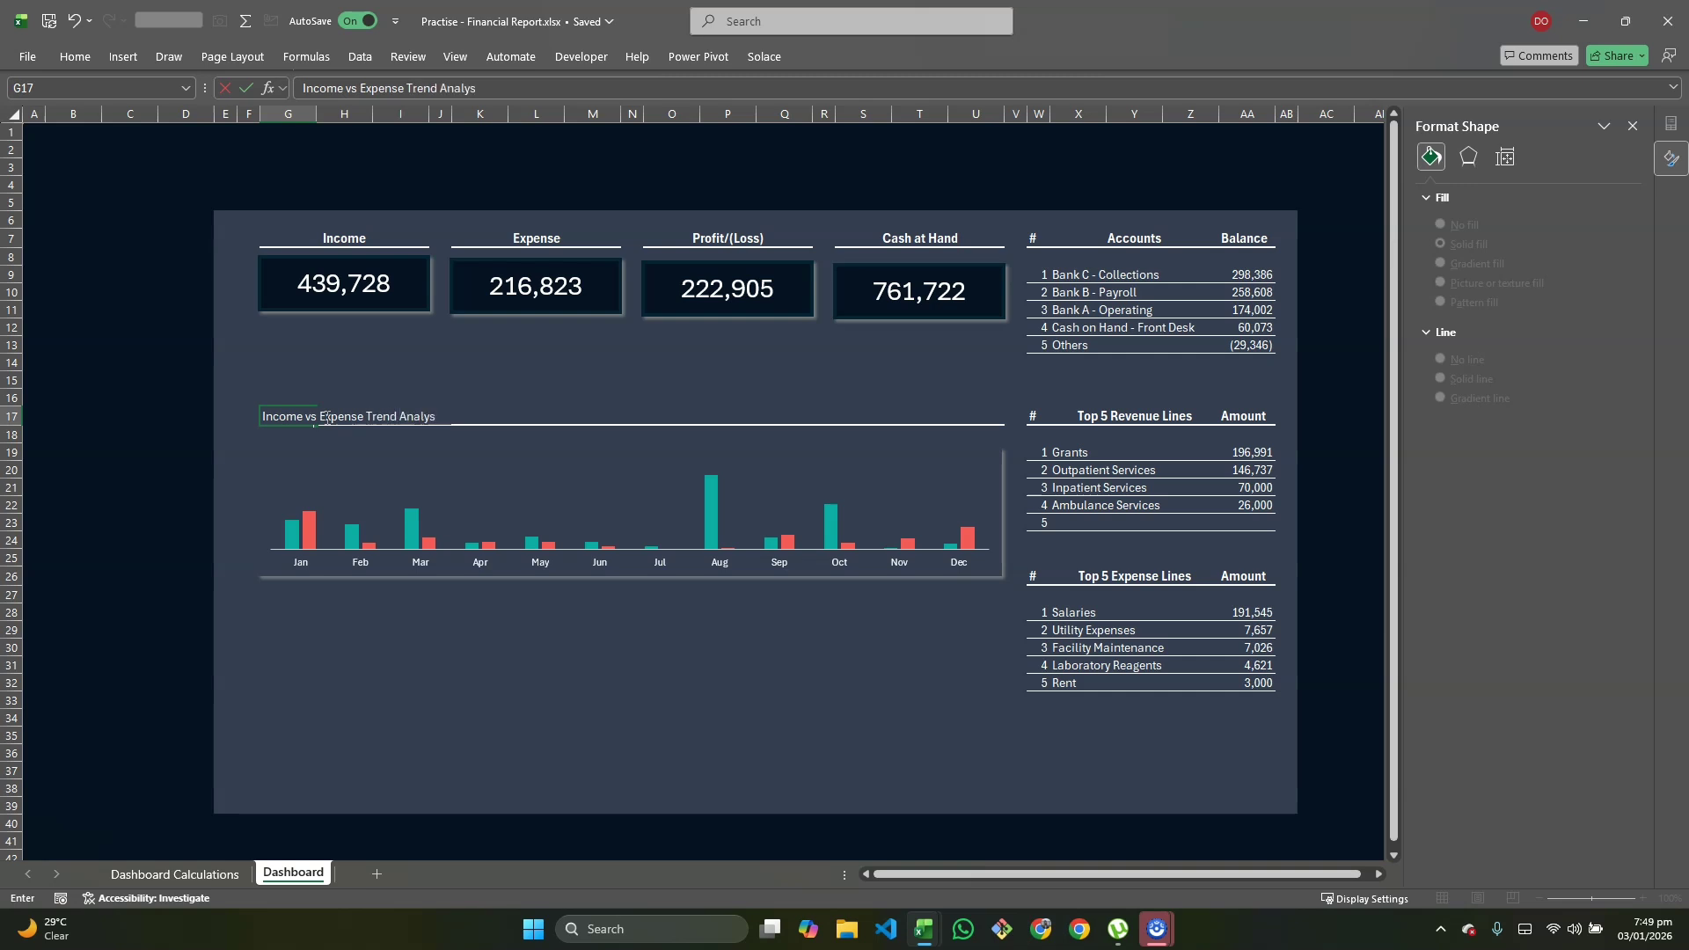
{"action": "type", "text": "s"}
{"action": "key", "text": "Return"}
{"action": "key", "text": "Up"}
Step: Fill cell T17 with the recent teal color that matches the chart's income columns
{"action": "key", "text": "Up"}
{"action": "key", "text": "Up"}
{"action": "key", "text": "Right"}
{"action": "key", "text": "Down"}
{"action": "key", "text": "Down"}
{"action": "key", "text": "Right"}
{"action": "key", "text": "Right"}
{"action": "key", "text": "Right"}
{"action": "key", "text": "Right"}
{"action": "key", "text": "Right"}
{"action": "key", "text": "Right"}
{"action": "key", "text": "Right"}
{"action": "key", "text": "Right"}
{"action": "key", "text": "Right"}
{"action": "key", "text": "Right"}
{"action": "key", "text": "Right"}
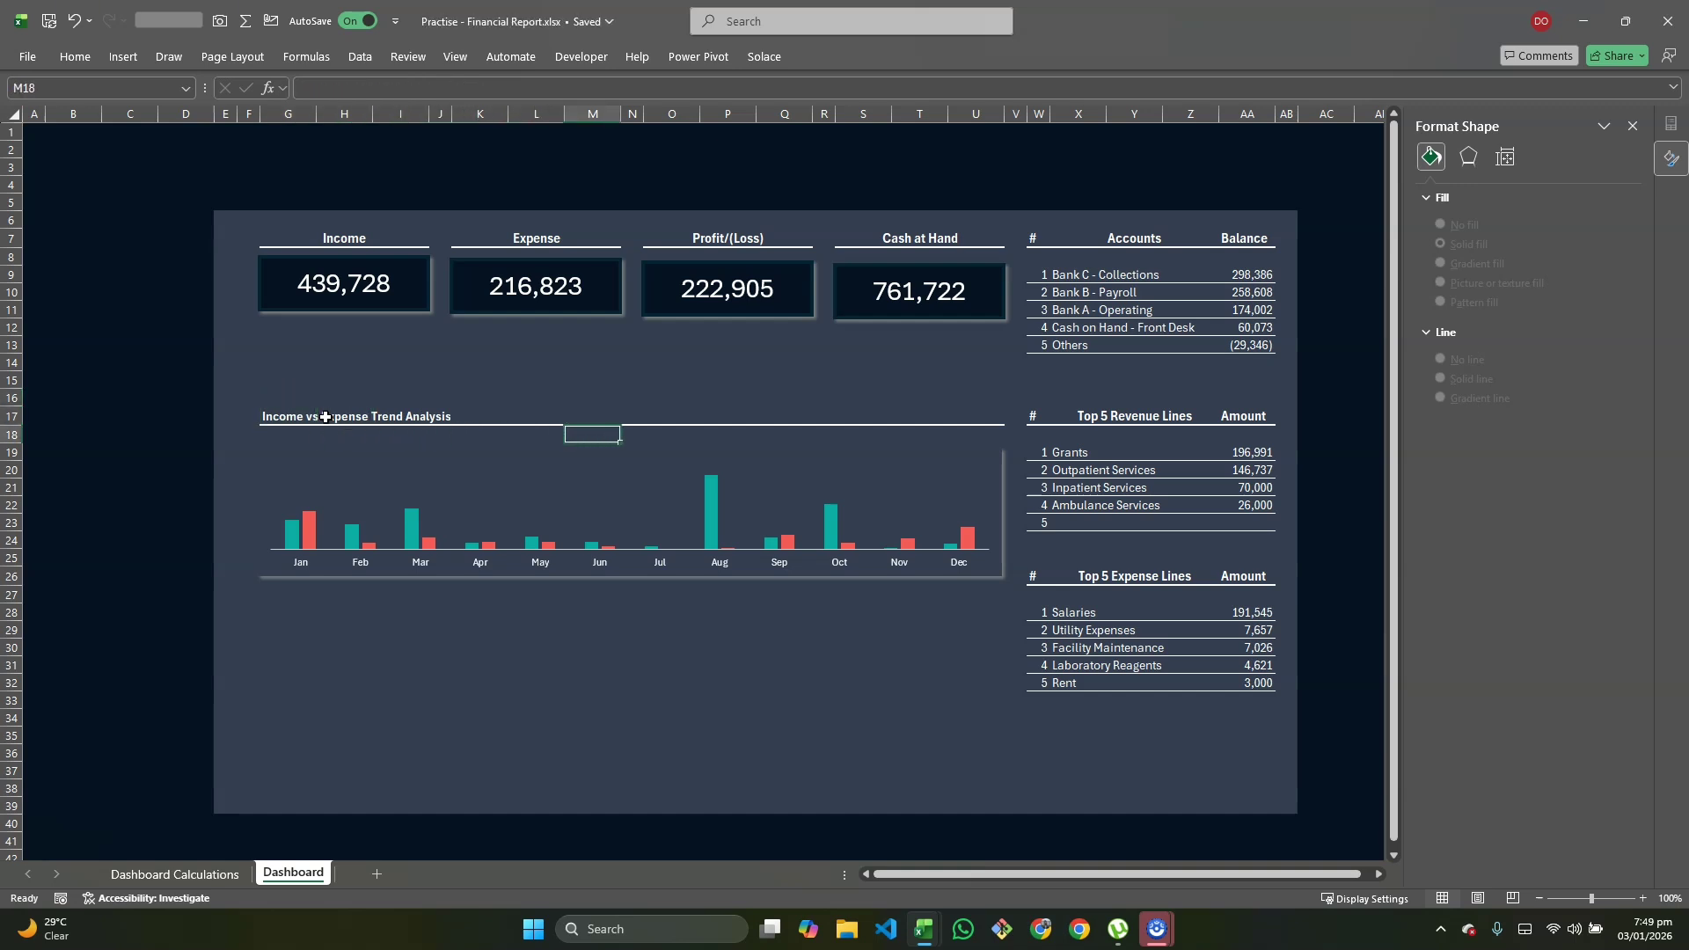
{"action": "key", "text": "Up"}
{"action": "key", "text": "Right"}
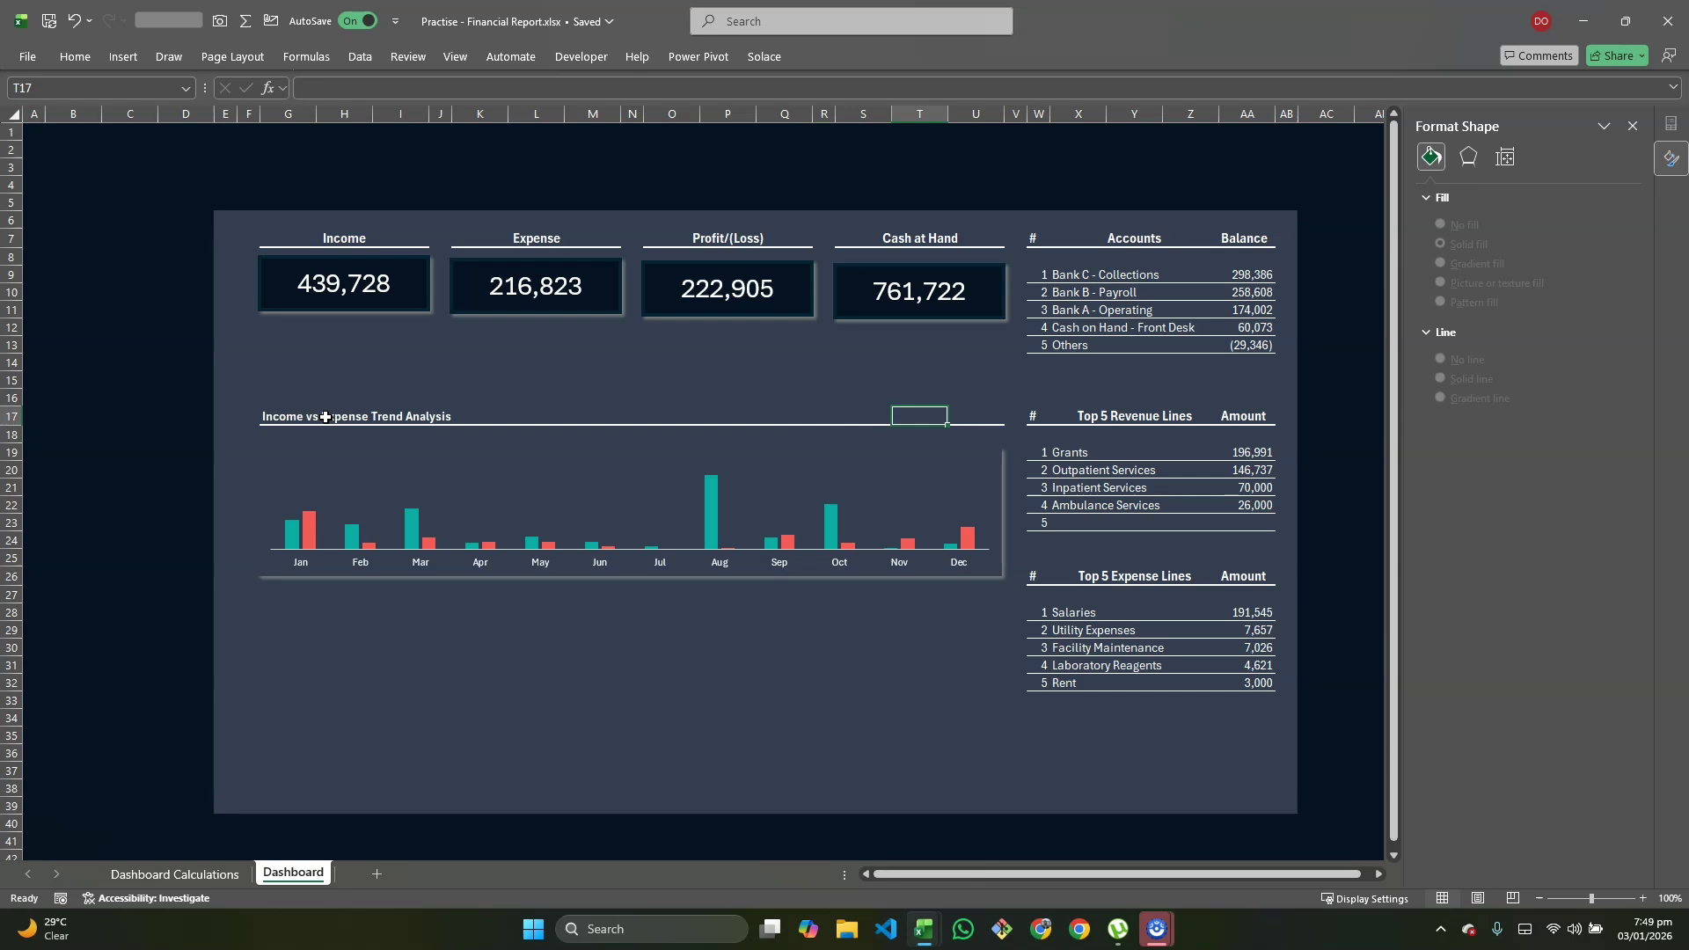
{"action": "key", "text": "alt+h"}
{"action": "key", "text": "h"}
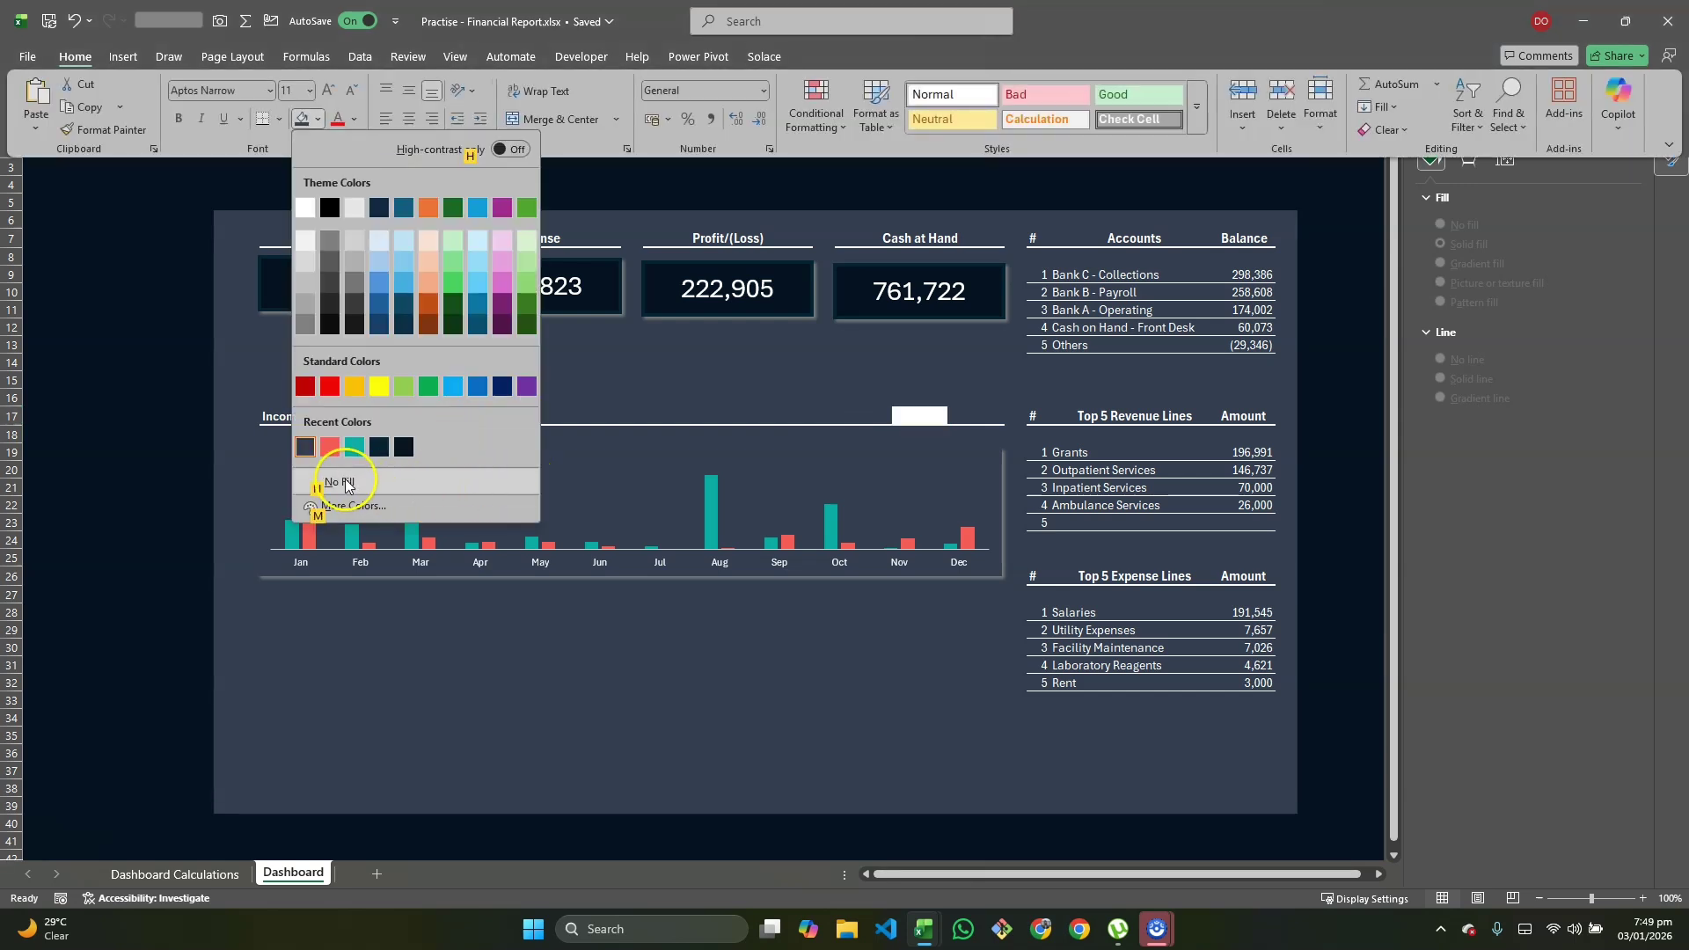
{"action": "left_click", "coordinate": [351, 450]}
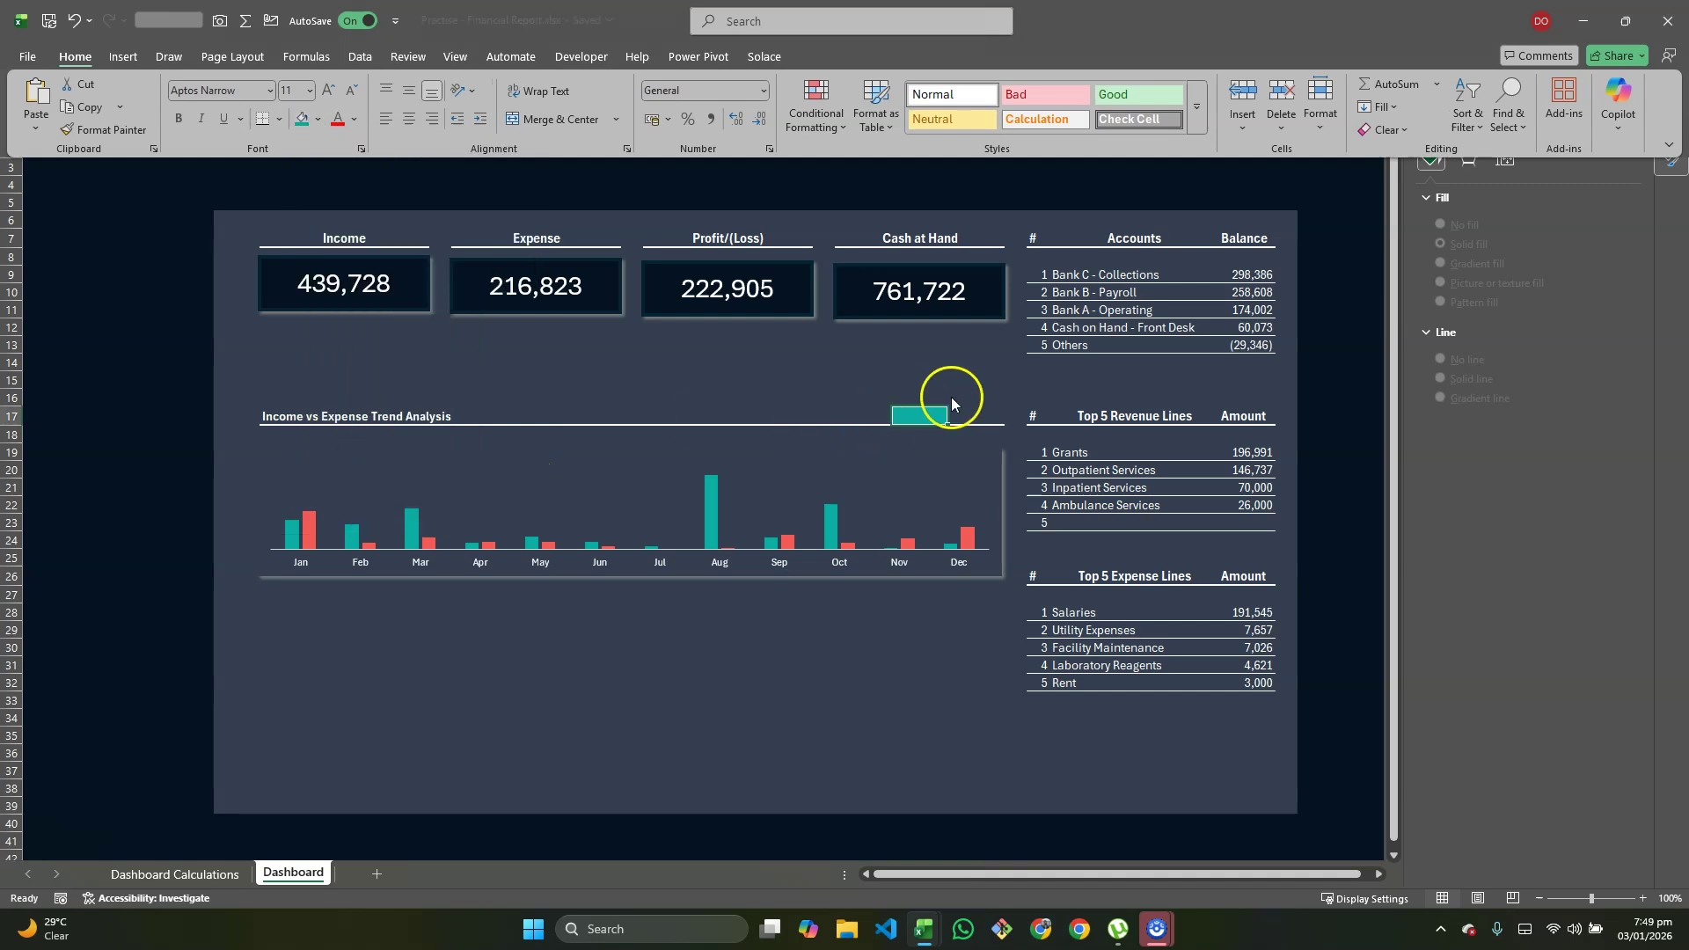
Step: Fill cell U17 with the recent red color that matches the chart's expense columns
{"action": "left_click", "coordinate": [979, 411]}
{"action": "left_click", "coordinate": [971, 412]}
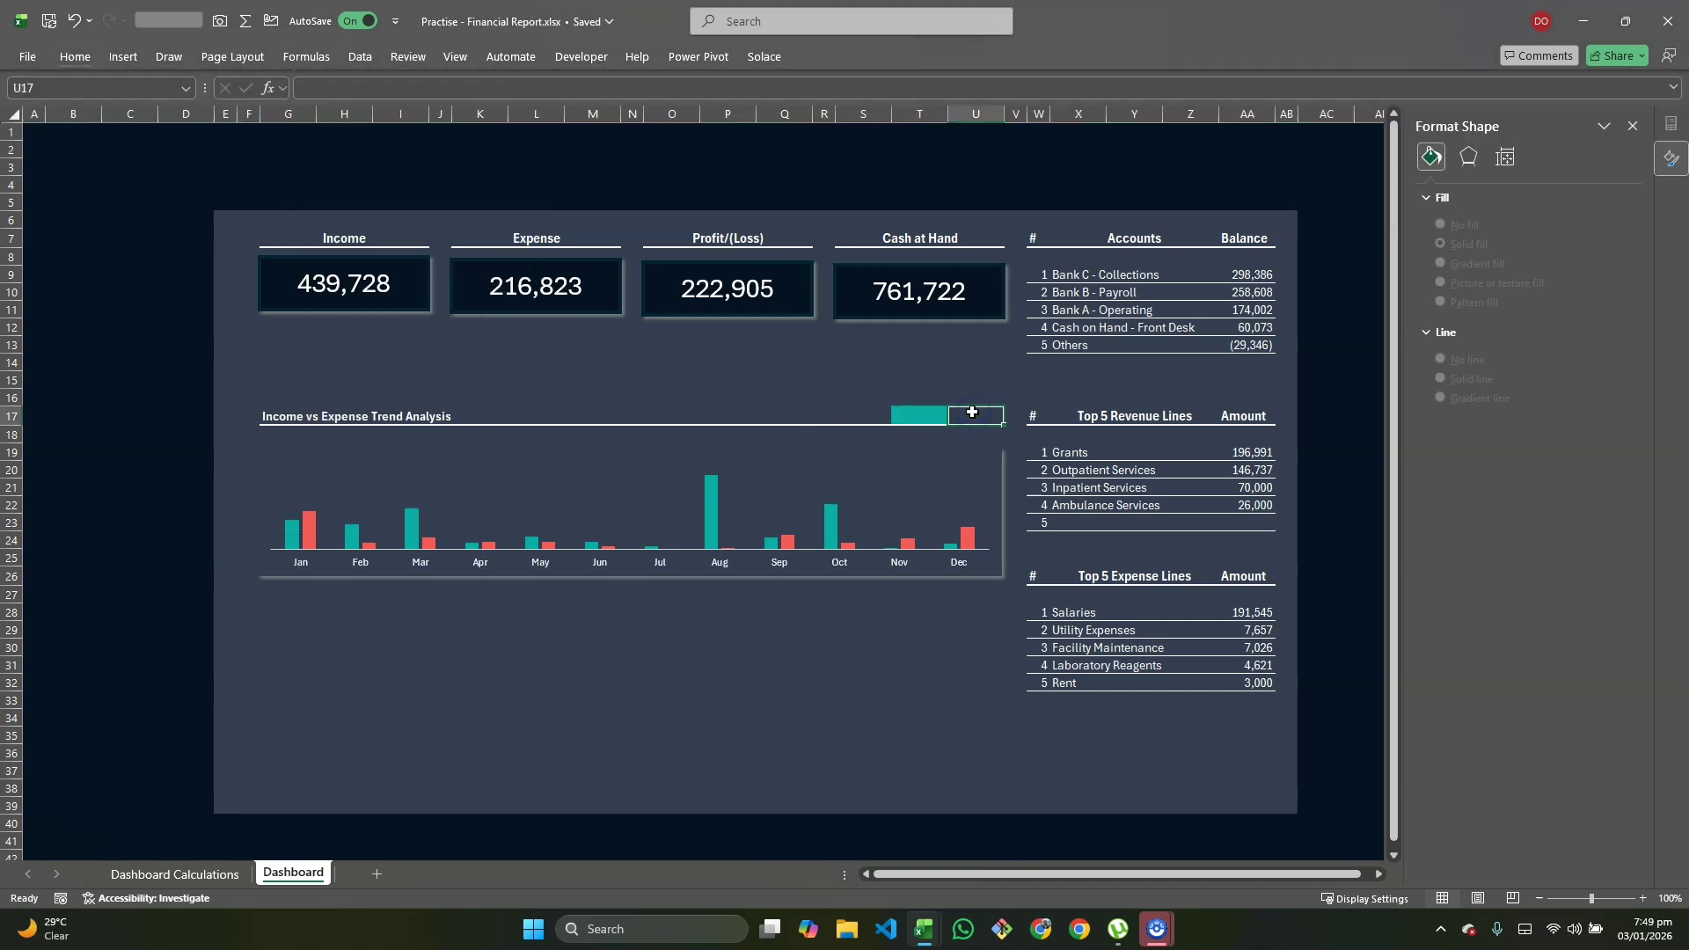
{"action": "key", "text": "alt+h"}
{"action": "key", "text": "h"}
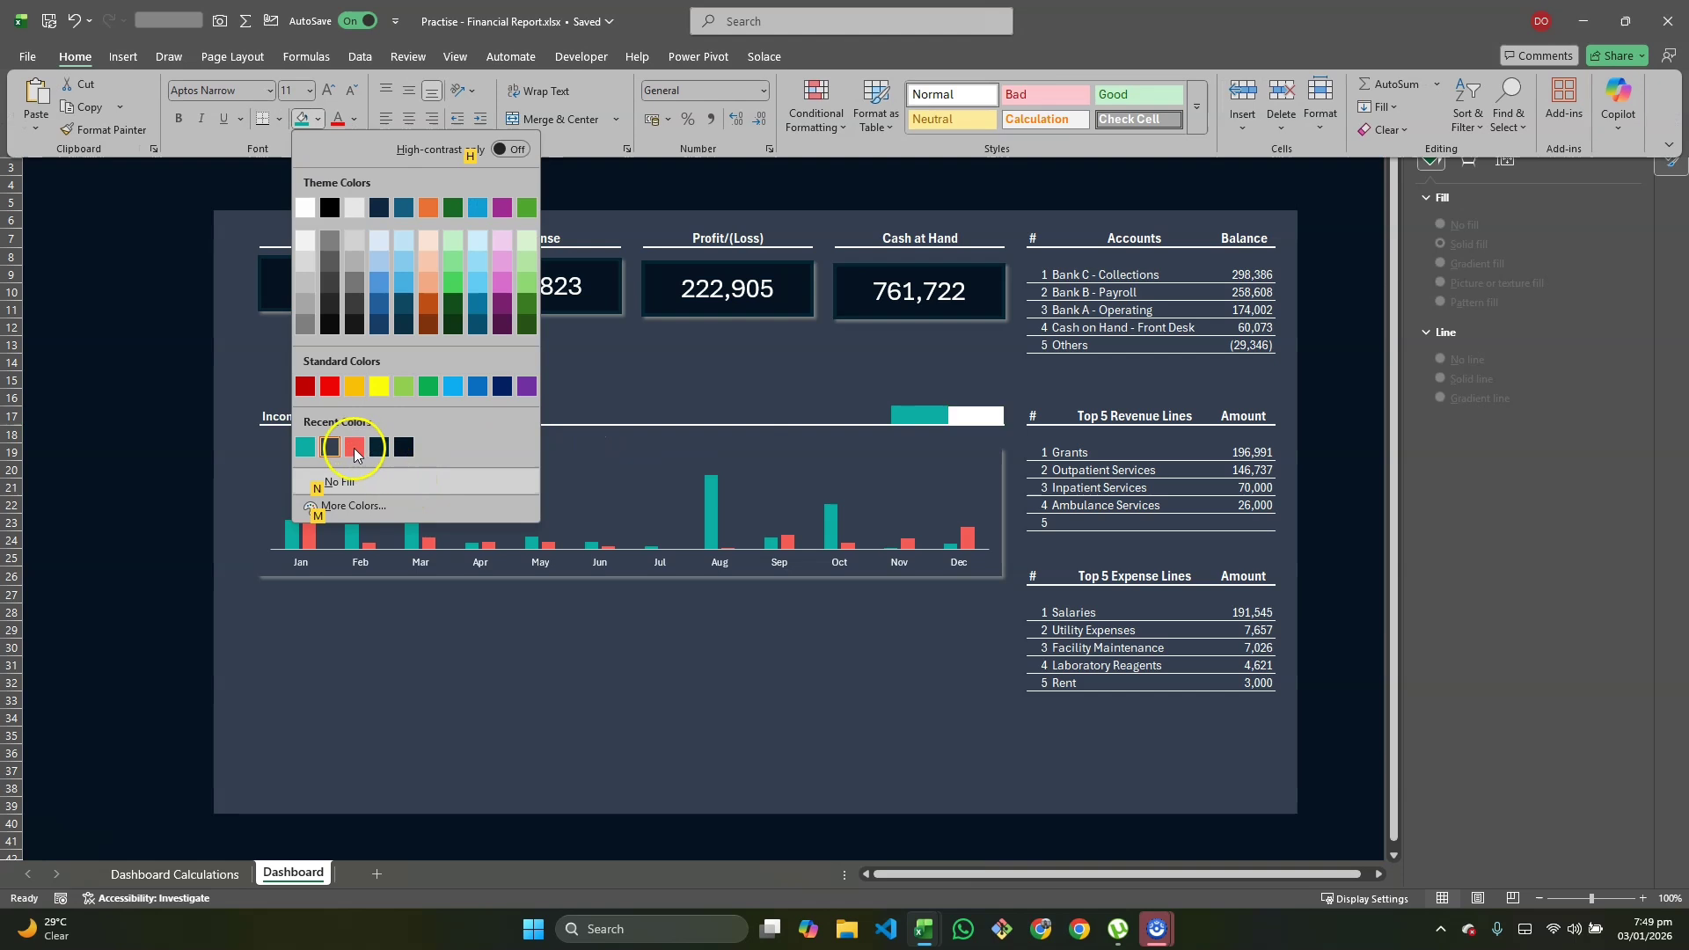
{"action": "left_click", "coordinate": [352, 446]}
Step: Label the teal cell T17 "Income" and the red cell U17 "Expense", and center both labels
{"action": "left_click", "coordinate": [915, 420]}
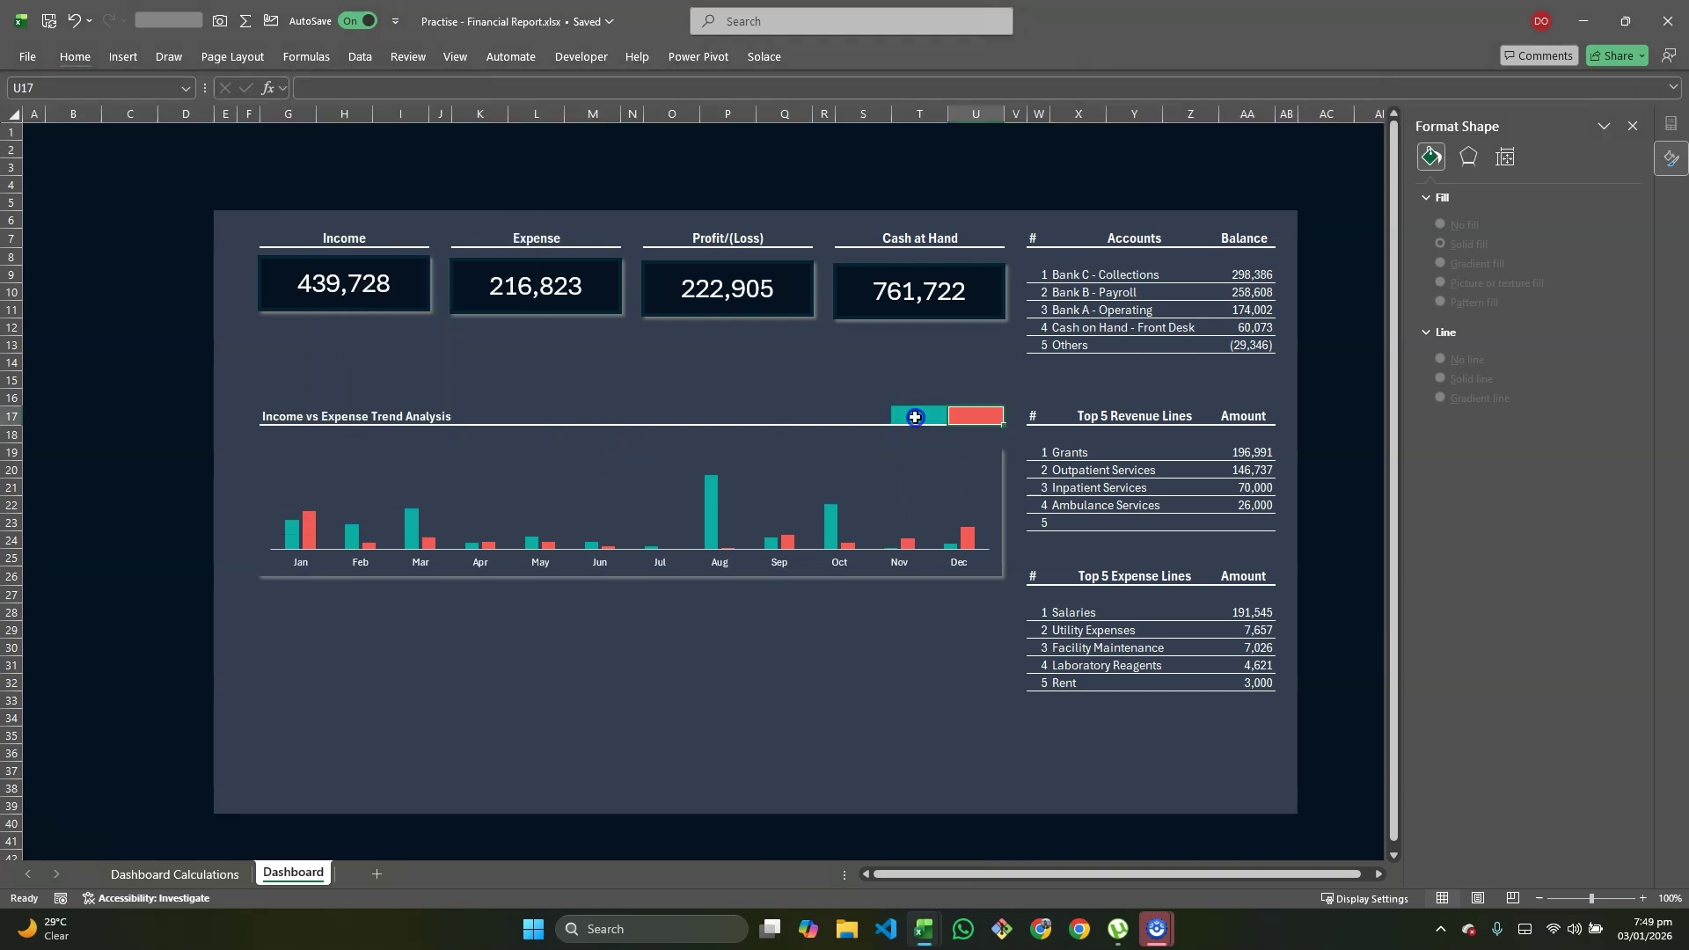
{"action": "left_click", "coordinate": [915, 417]}
{"action": "type", "text": "IN"}
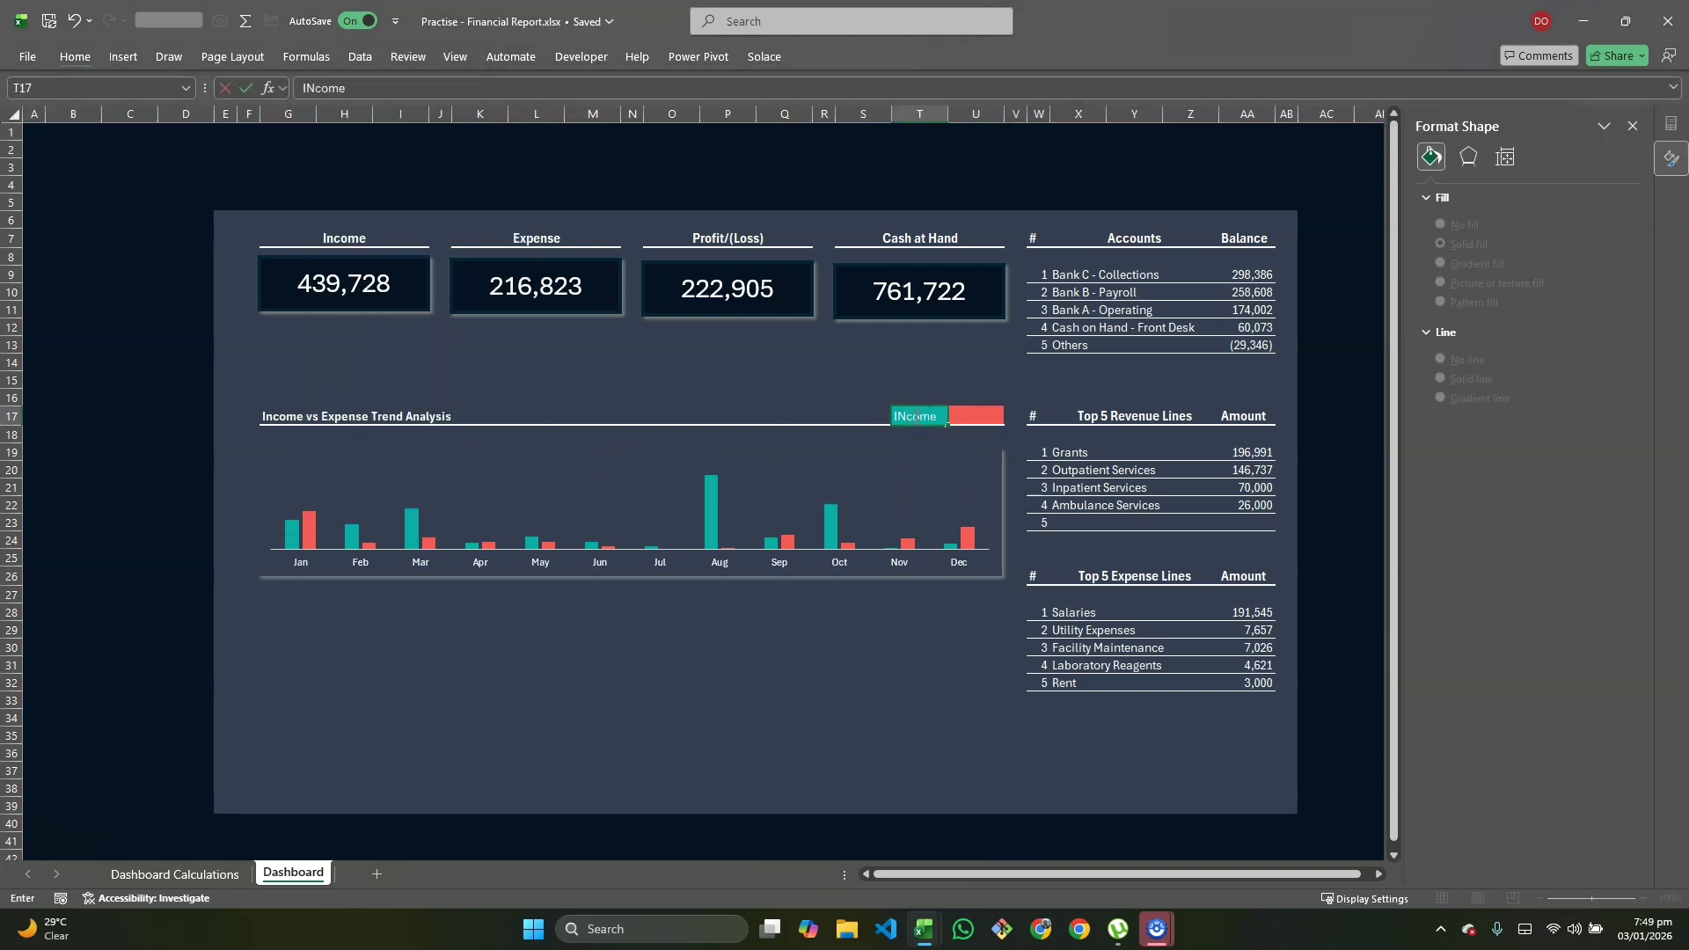
{"action": "type", "text": "co"}
{"action": "key", "text": "BackSpace"}
{"action": "key", "text": "BackSpace"}
{"action": "key", "text": "BackSpace"}
{"action": "key", "text": "Right"}
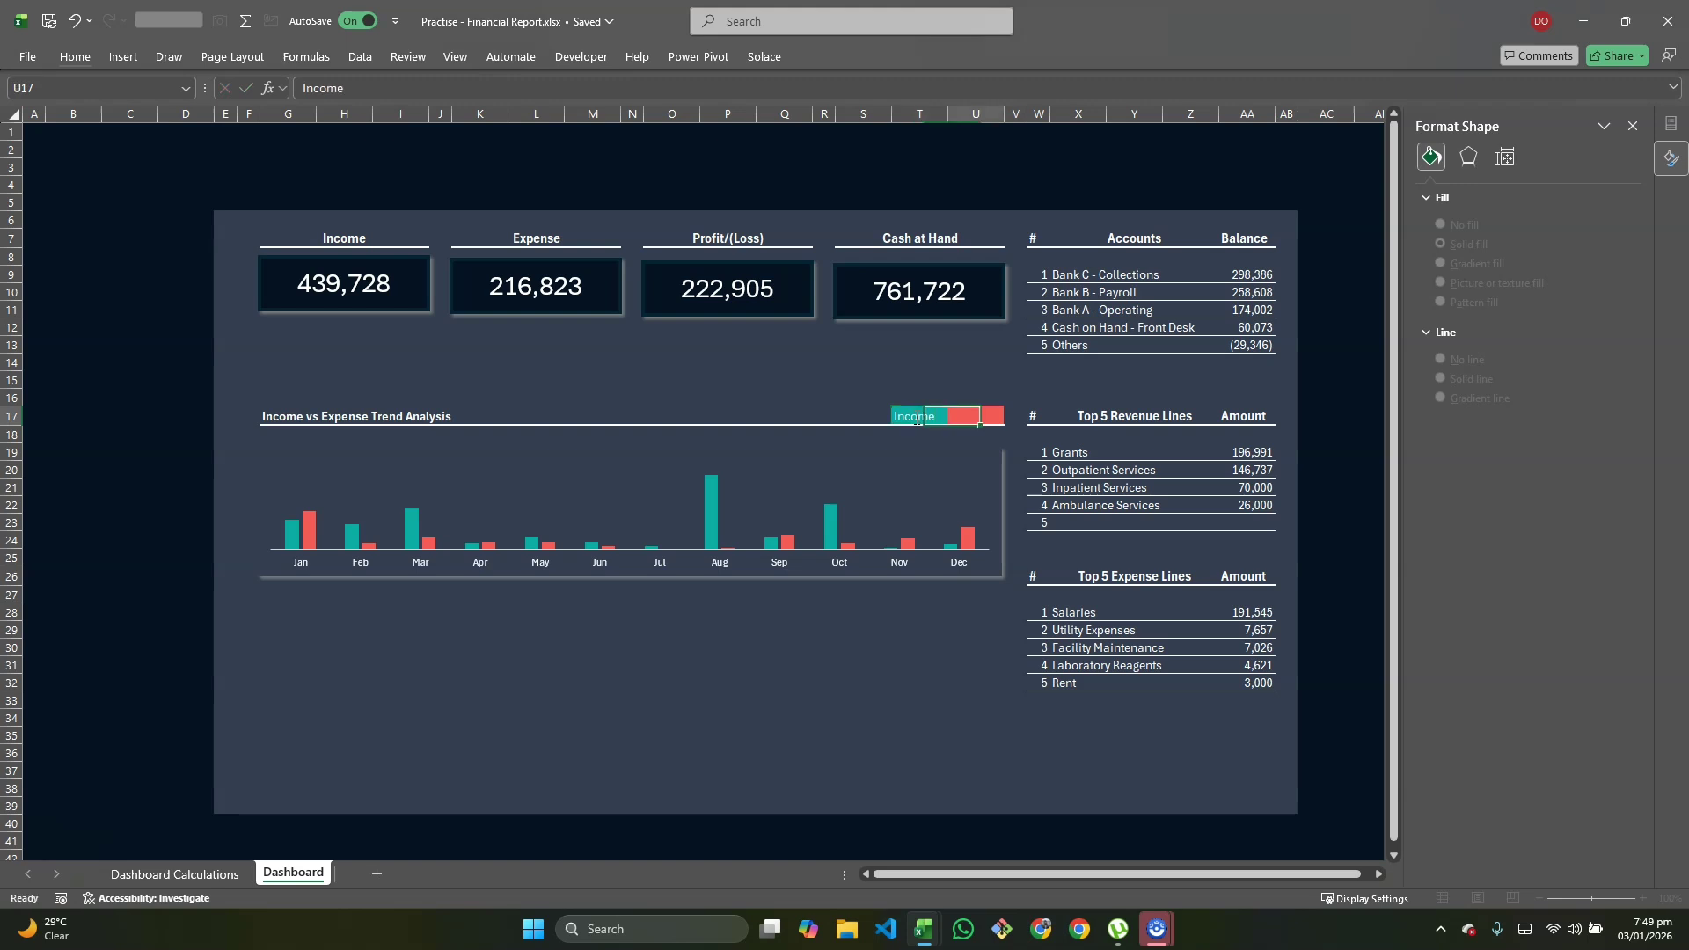
{"action": "type", "text": "Expense"}
{"action": "key", "text": "Return"}
{"action": "key", "text": "Up"}
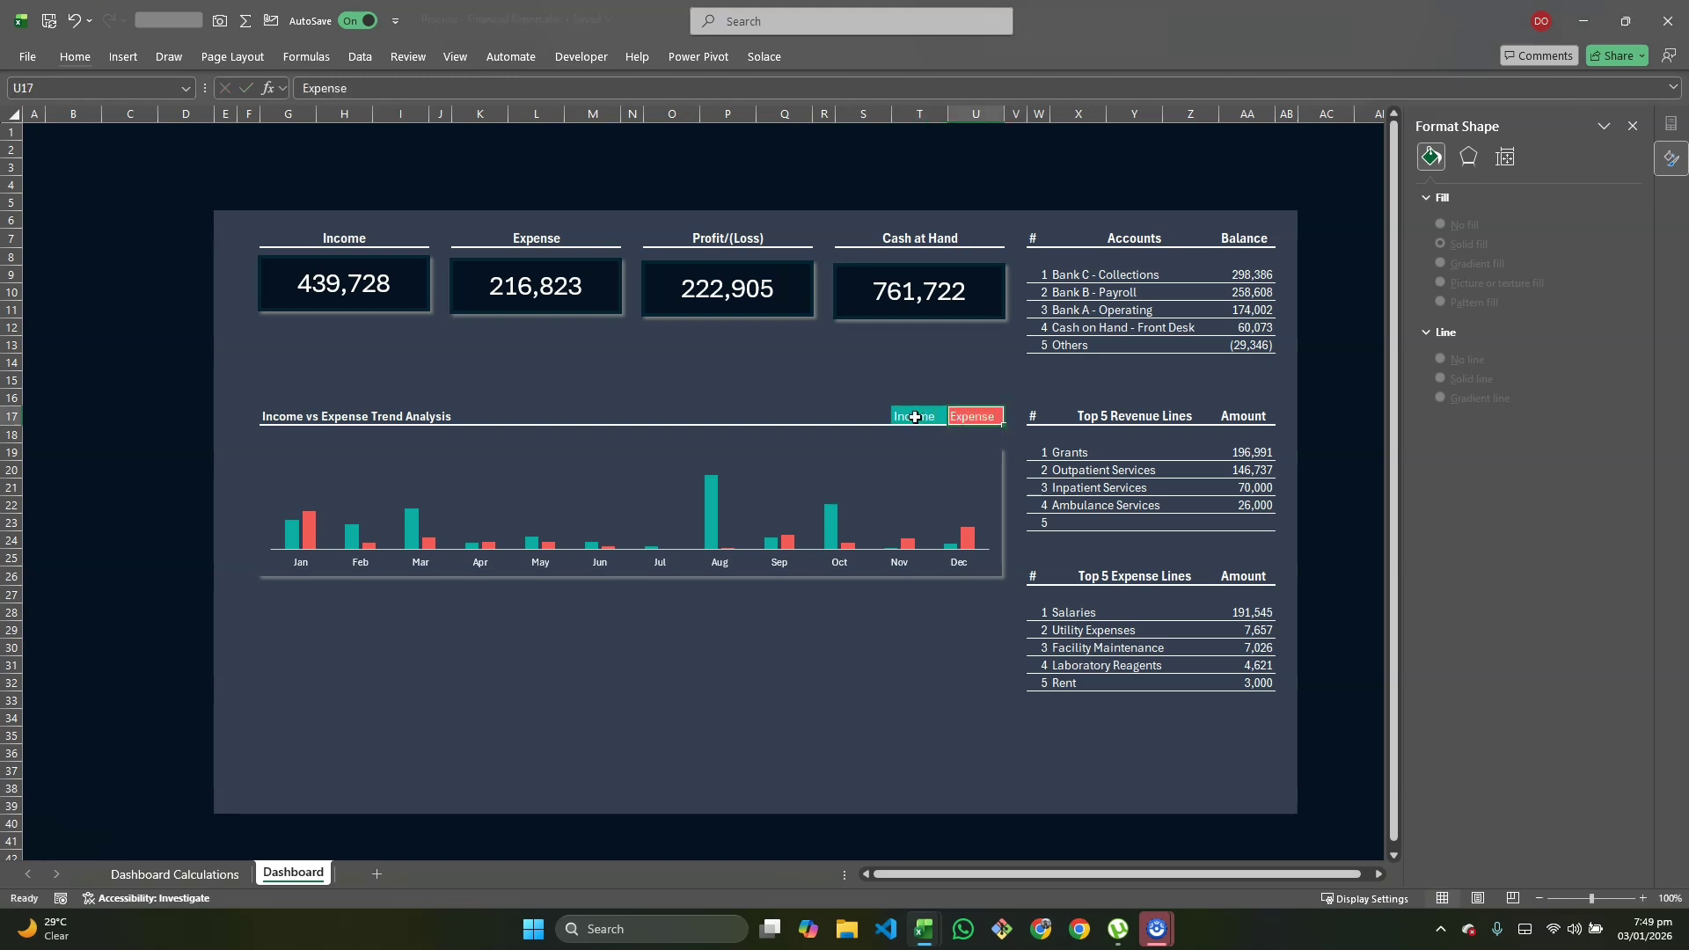
{"action": "key", "text": "shift+Left"}
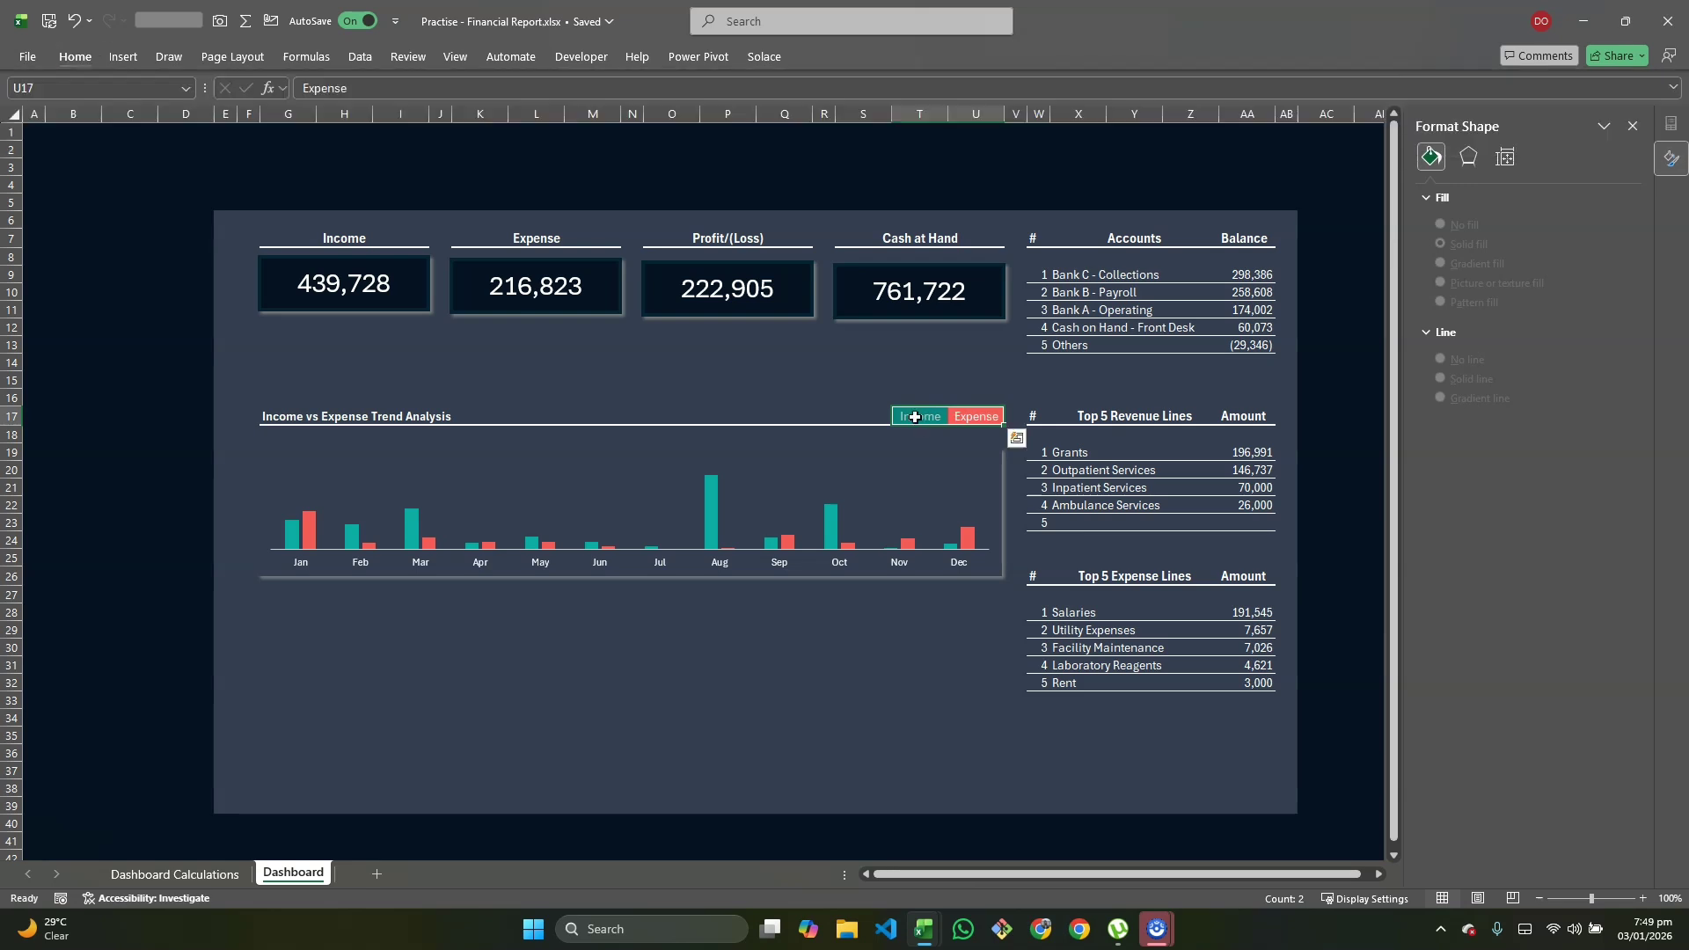
{"action": "left_click", "coordinate": [823, 396]}
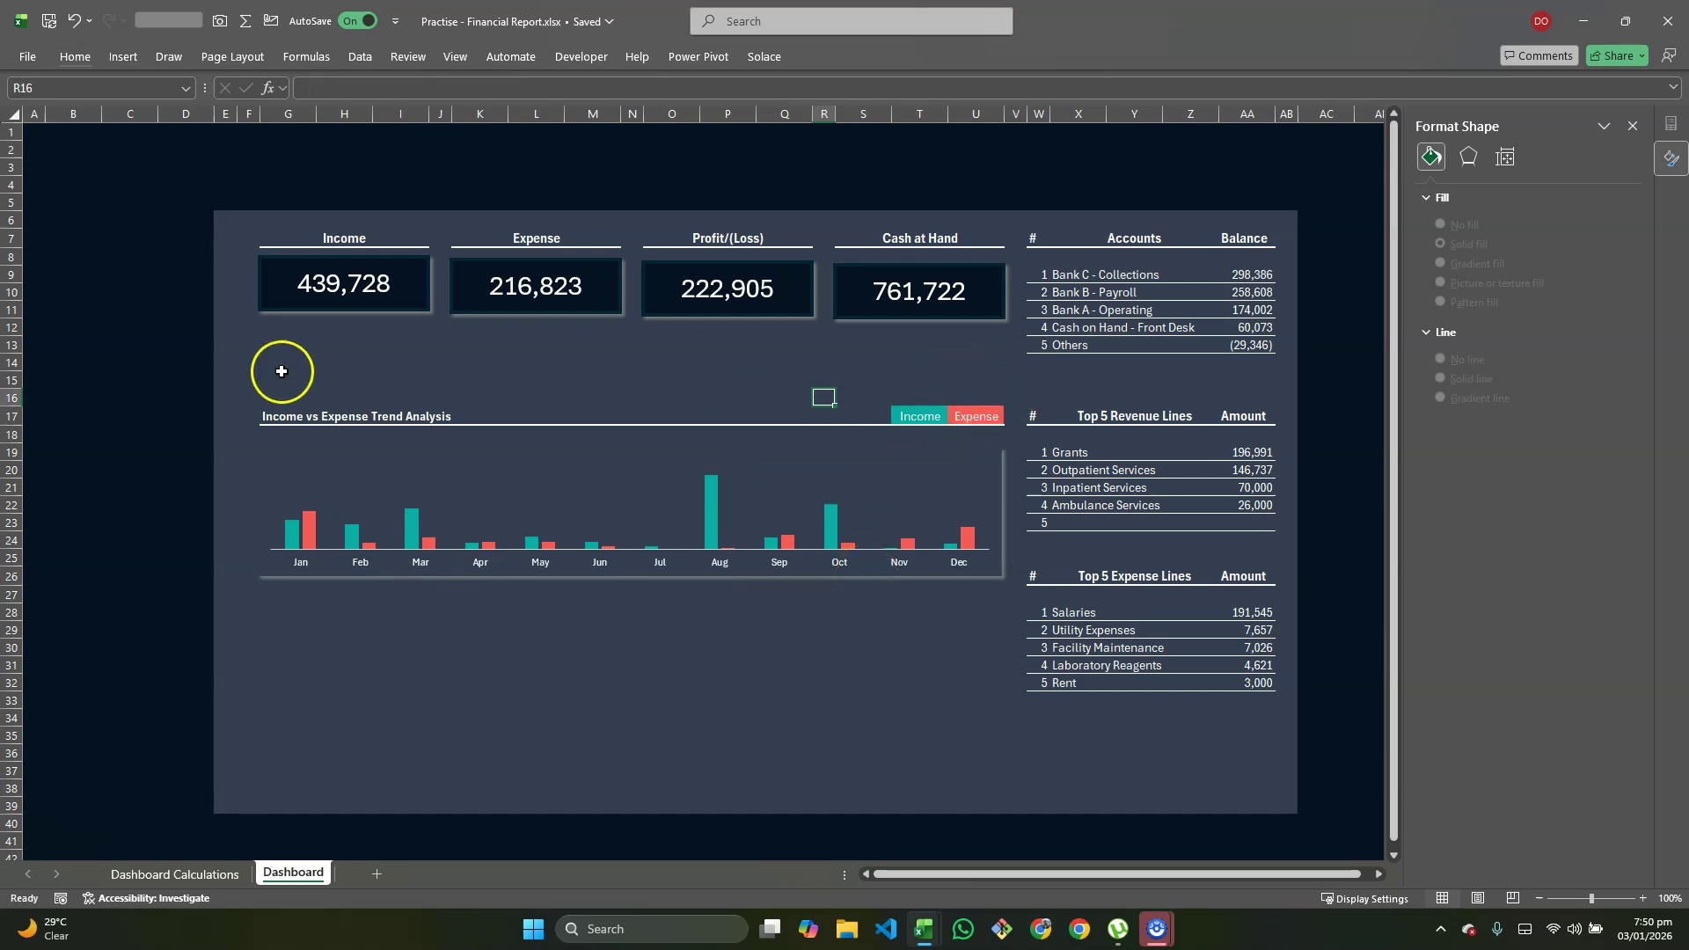
Step: Delete the empty row 14 between the KPI cards and the chart title
{"action": "left_click", "coordinate": [7, 362]}
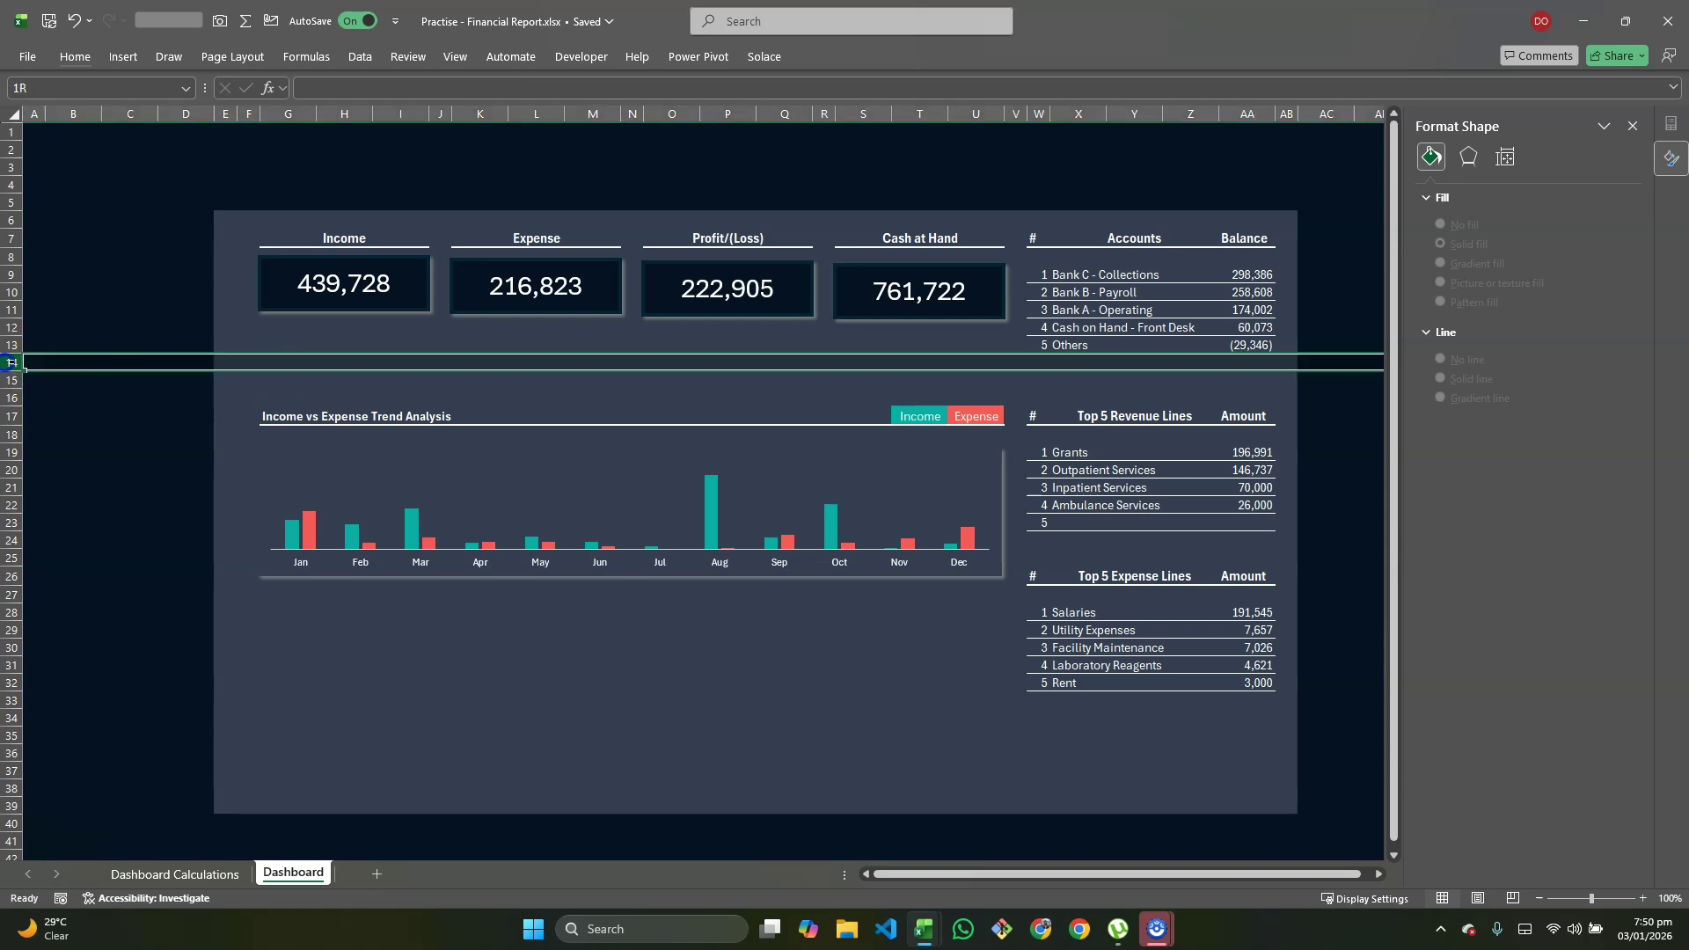
{"action": "mouse_move", "coordinate": [23, 370]}
{"action": "left_mouse_down"}
{"action": "mouse_move", "coordinate": [25, 403]}
{"action": "mouse_move", "coordinate": [23, 370]}
{"action": "left_mouse_up"}
{"action": "key", "text": "h"}
{"action": "key", "text": "d"}
{"action": "key", "text": "r"}
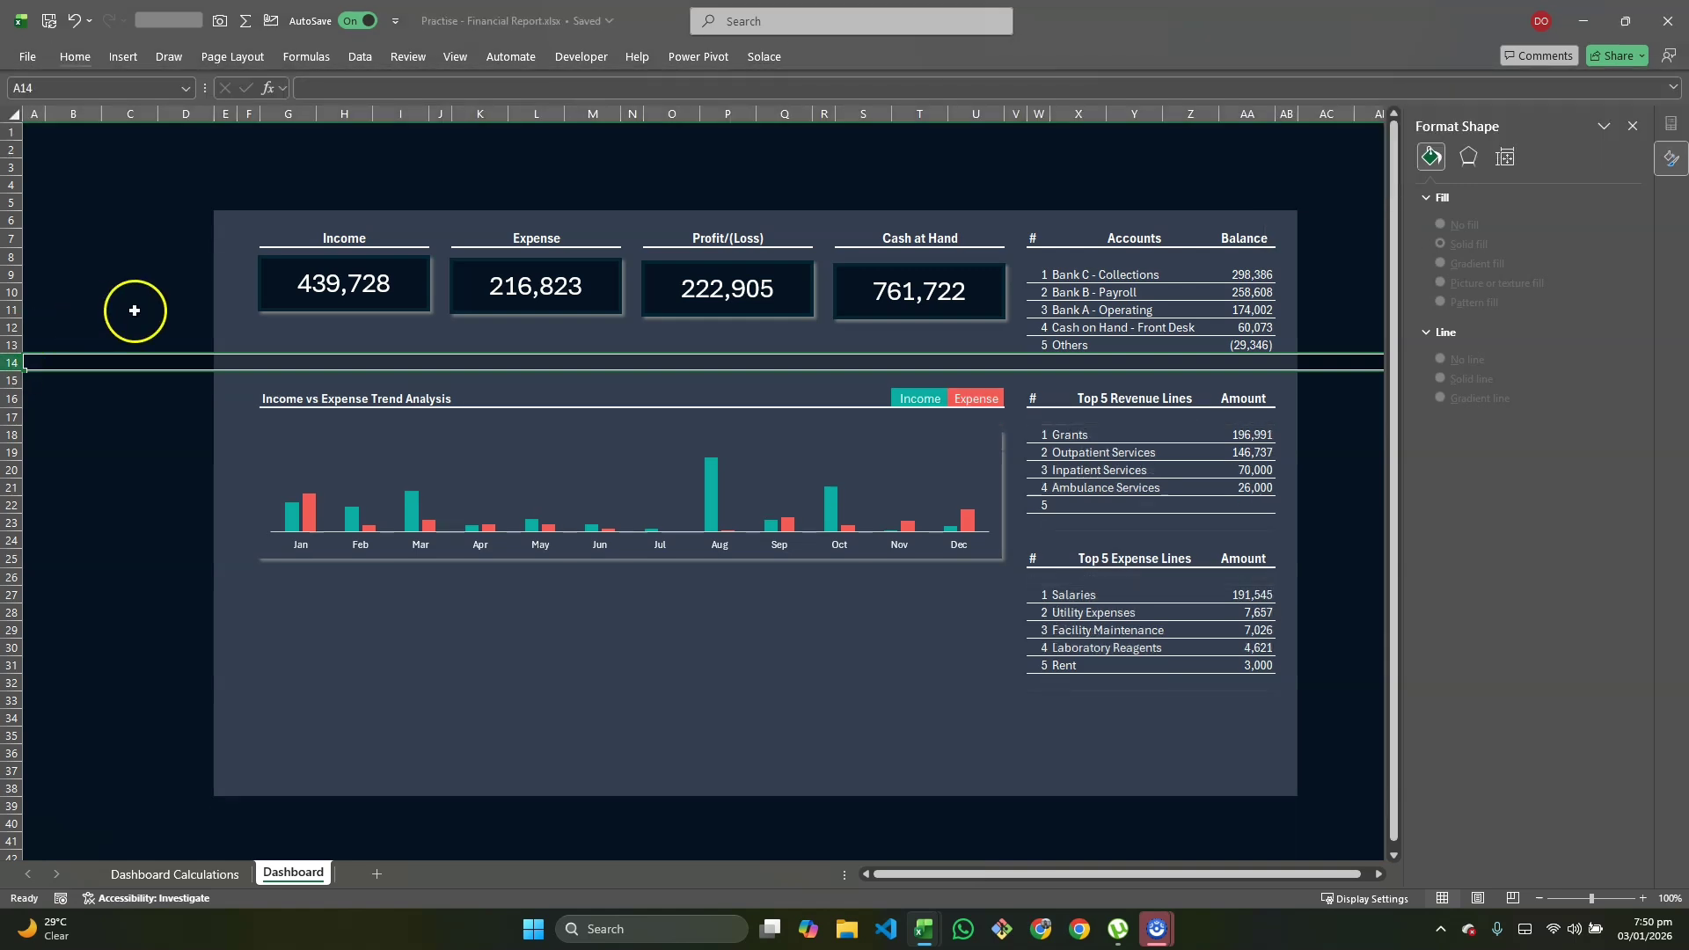
Step: Move the Income, Expense, Profit/(Loss) and Cash at Hand cards down together, leaving a gap of about two rows below their headings
{"action": "left_click", "coordinate": [262, 281]}
{"action": "left_click", "coordinate": [461, 295], "text": "ctrl"}
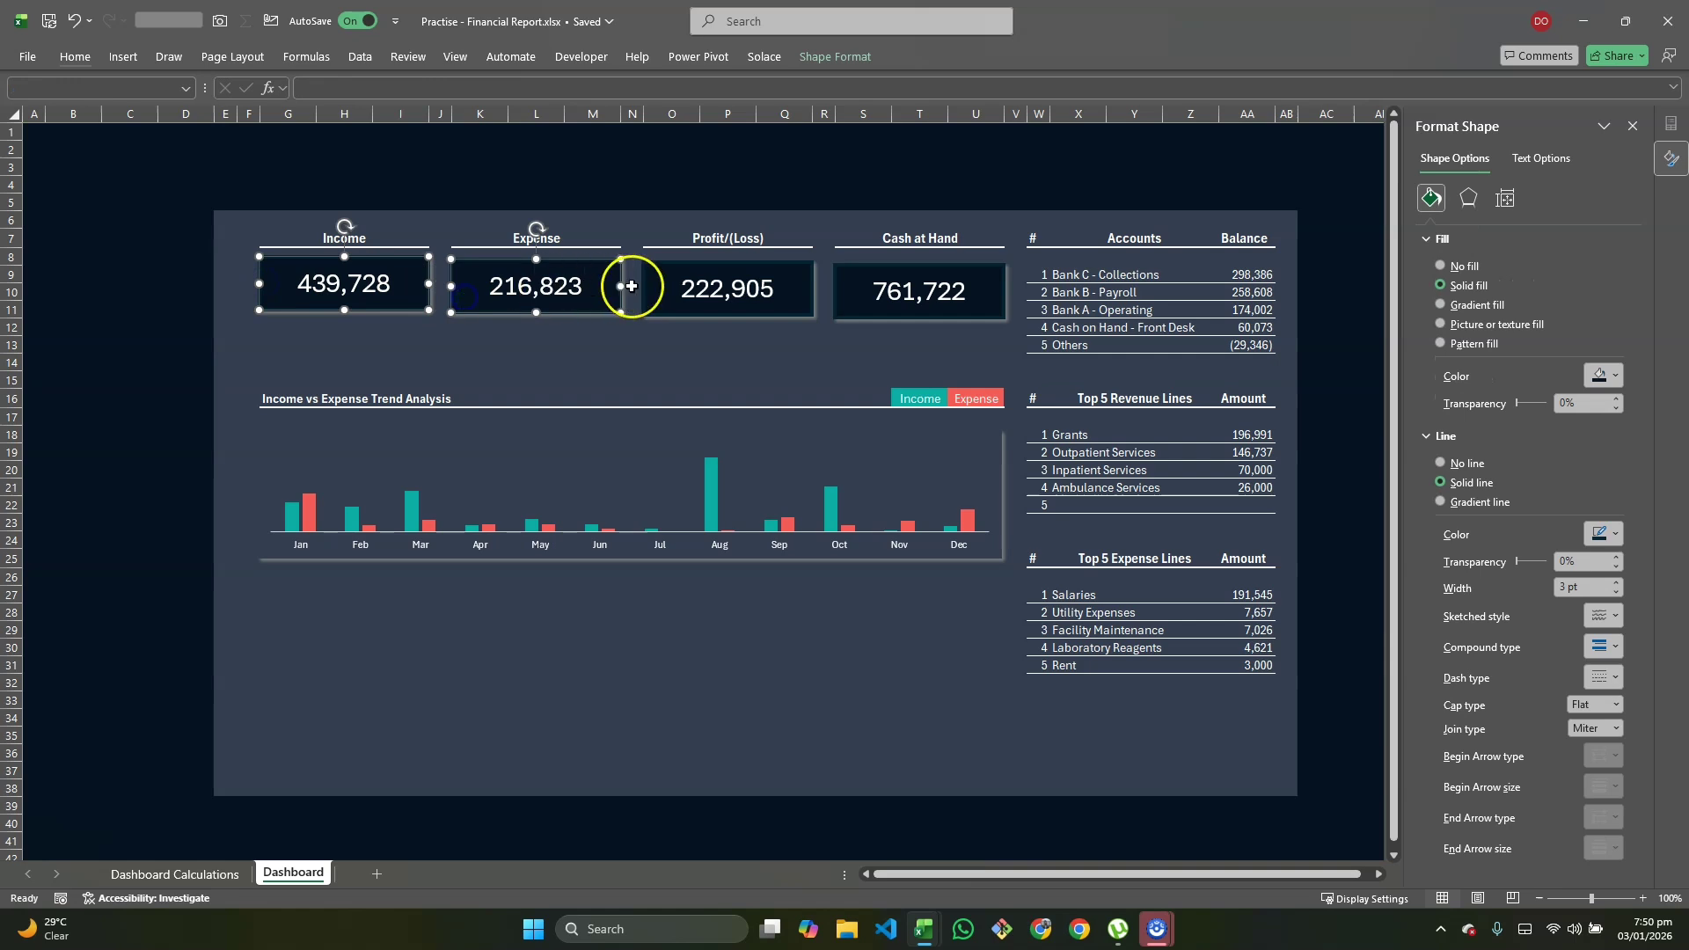
{"action": "left_click", "coordinate": [876, 284], "text": "ctrl"}
{"action": "left_click_drag", "start_coordinate": [875, 284], "coordinate": [875, 311]}
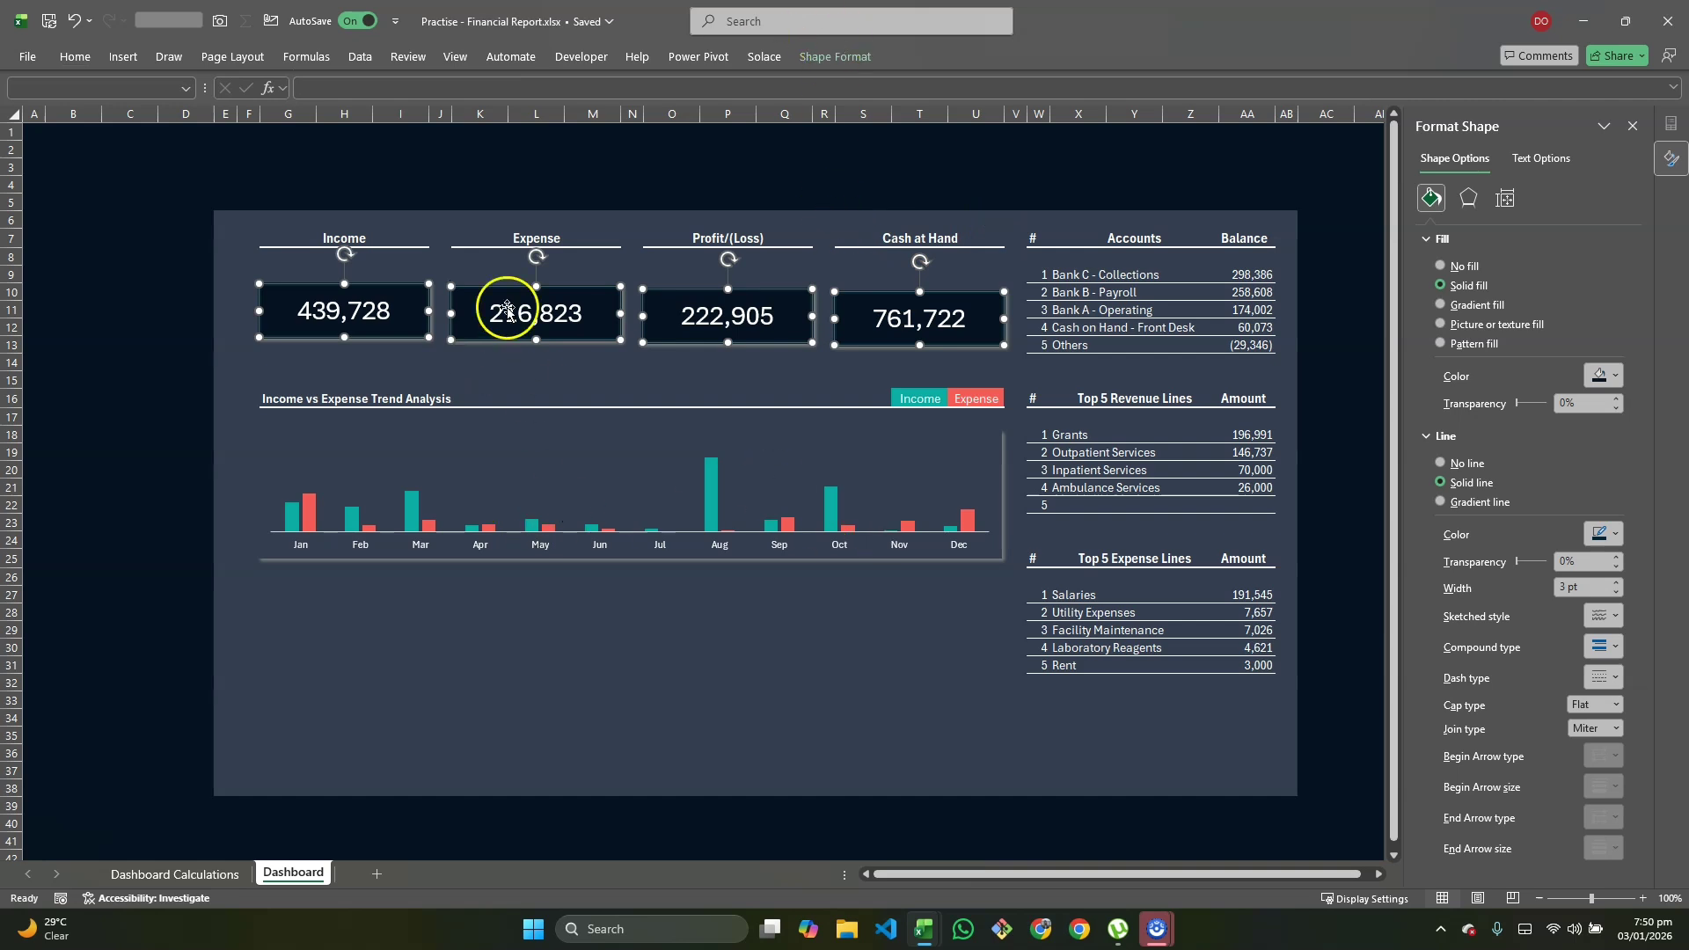
Step: Align the bottom edges of the four selected KPI cards and deselect them
{"action": "left_click", "coordinate": [821, 58]}
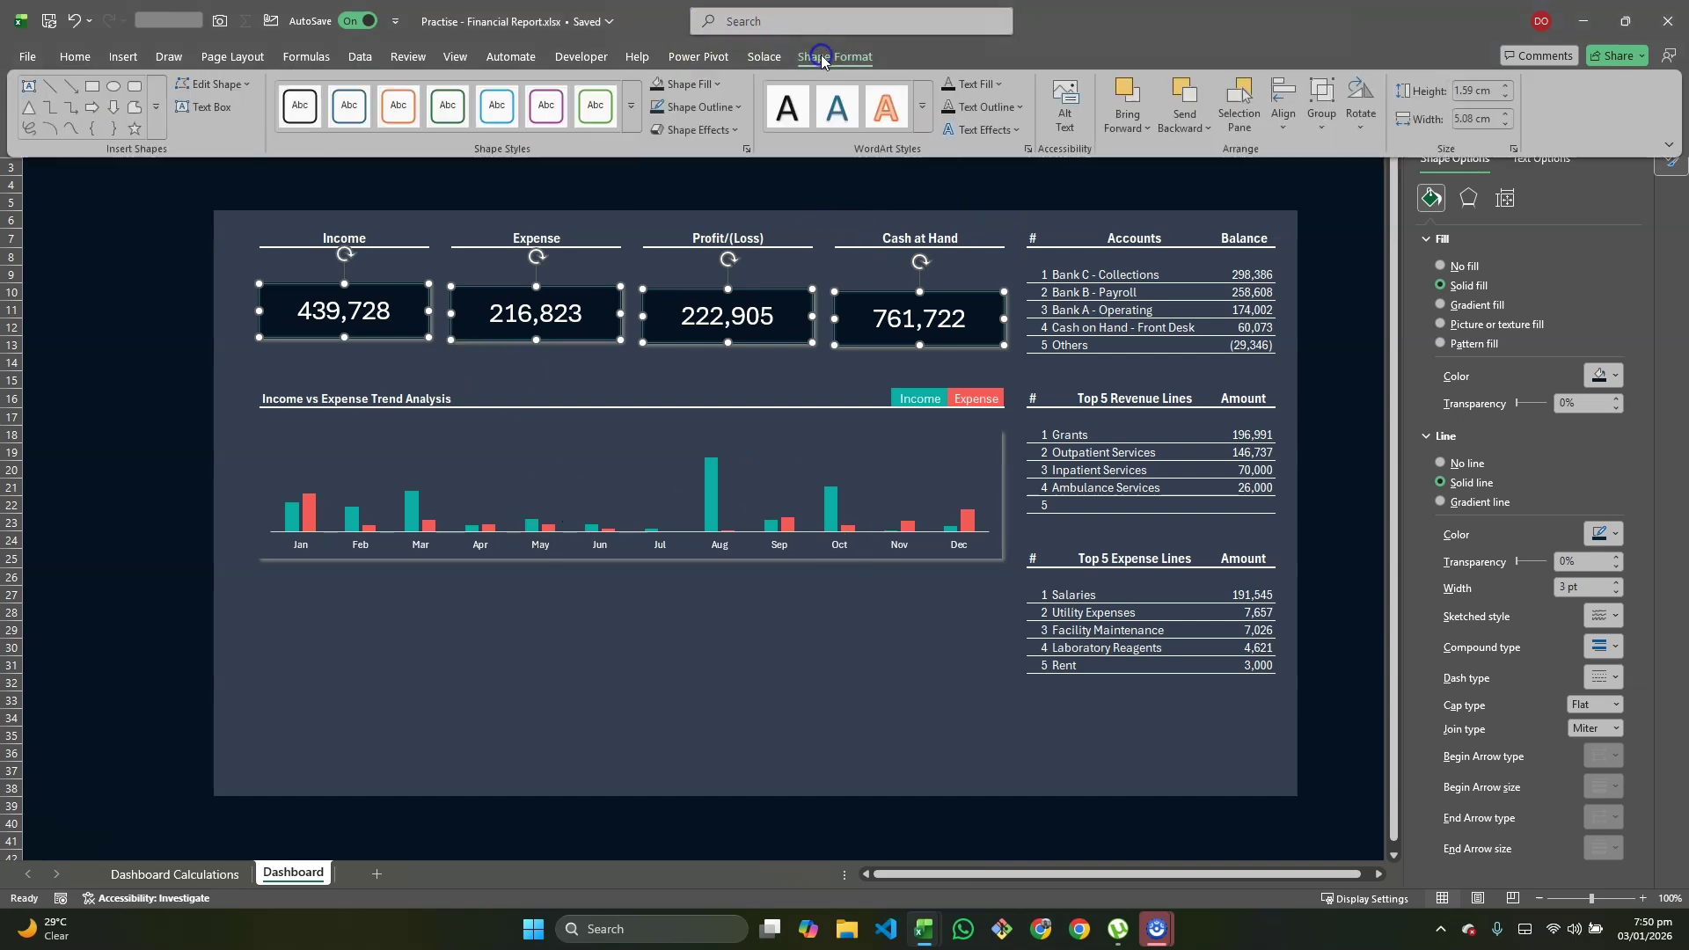
{"action": "left_click", "coordinate": [1285, 121]}
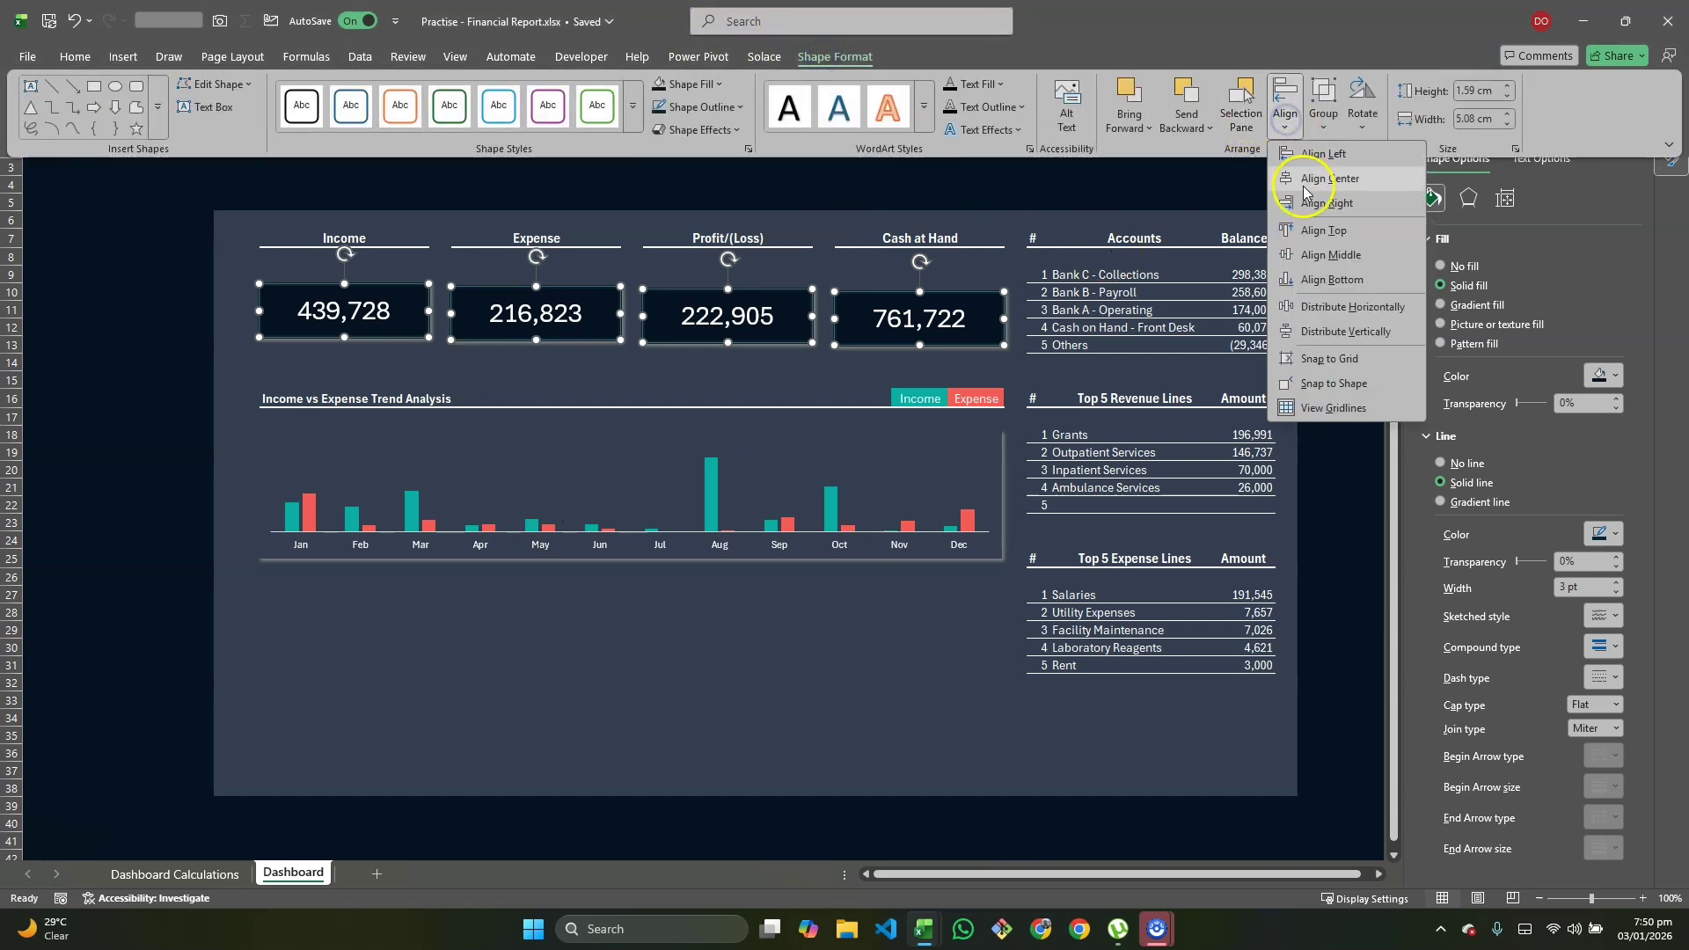
{"action": "left_click", "coordinate": [1312, 277]}
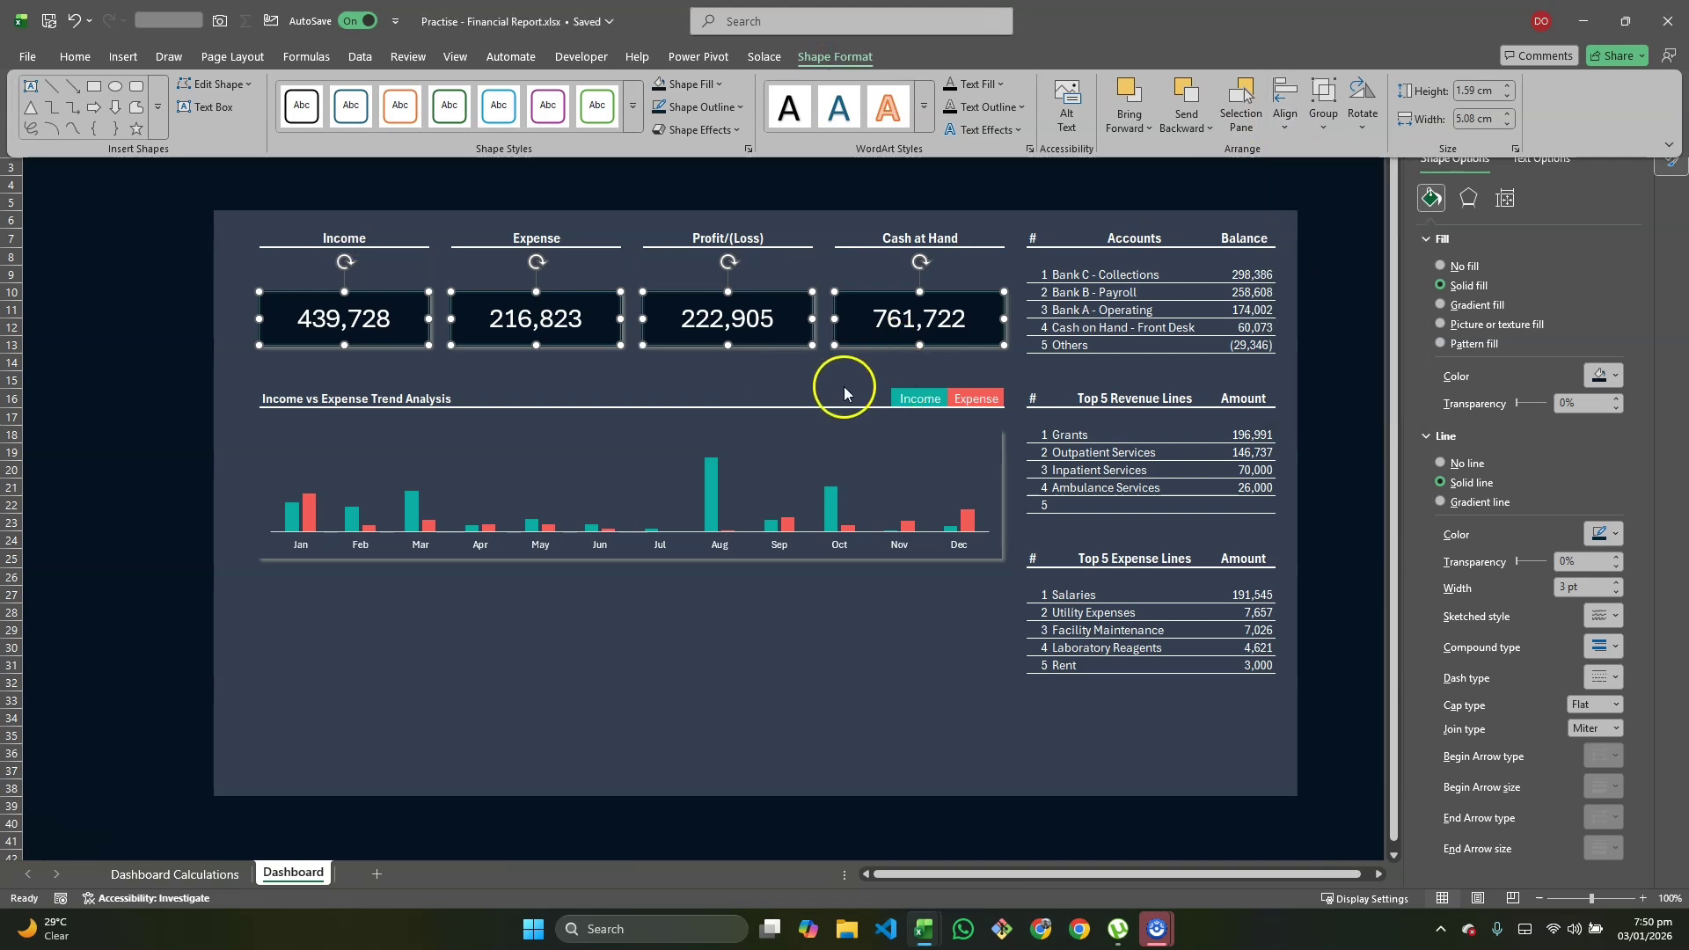
{"action": "left_click", "coordinate": [801, 373]}
{"action": "left_click", "coordinate": [796, 374]}
{"action": "left_click", "coordinate": [756, 610]}
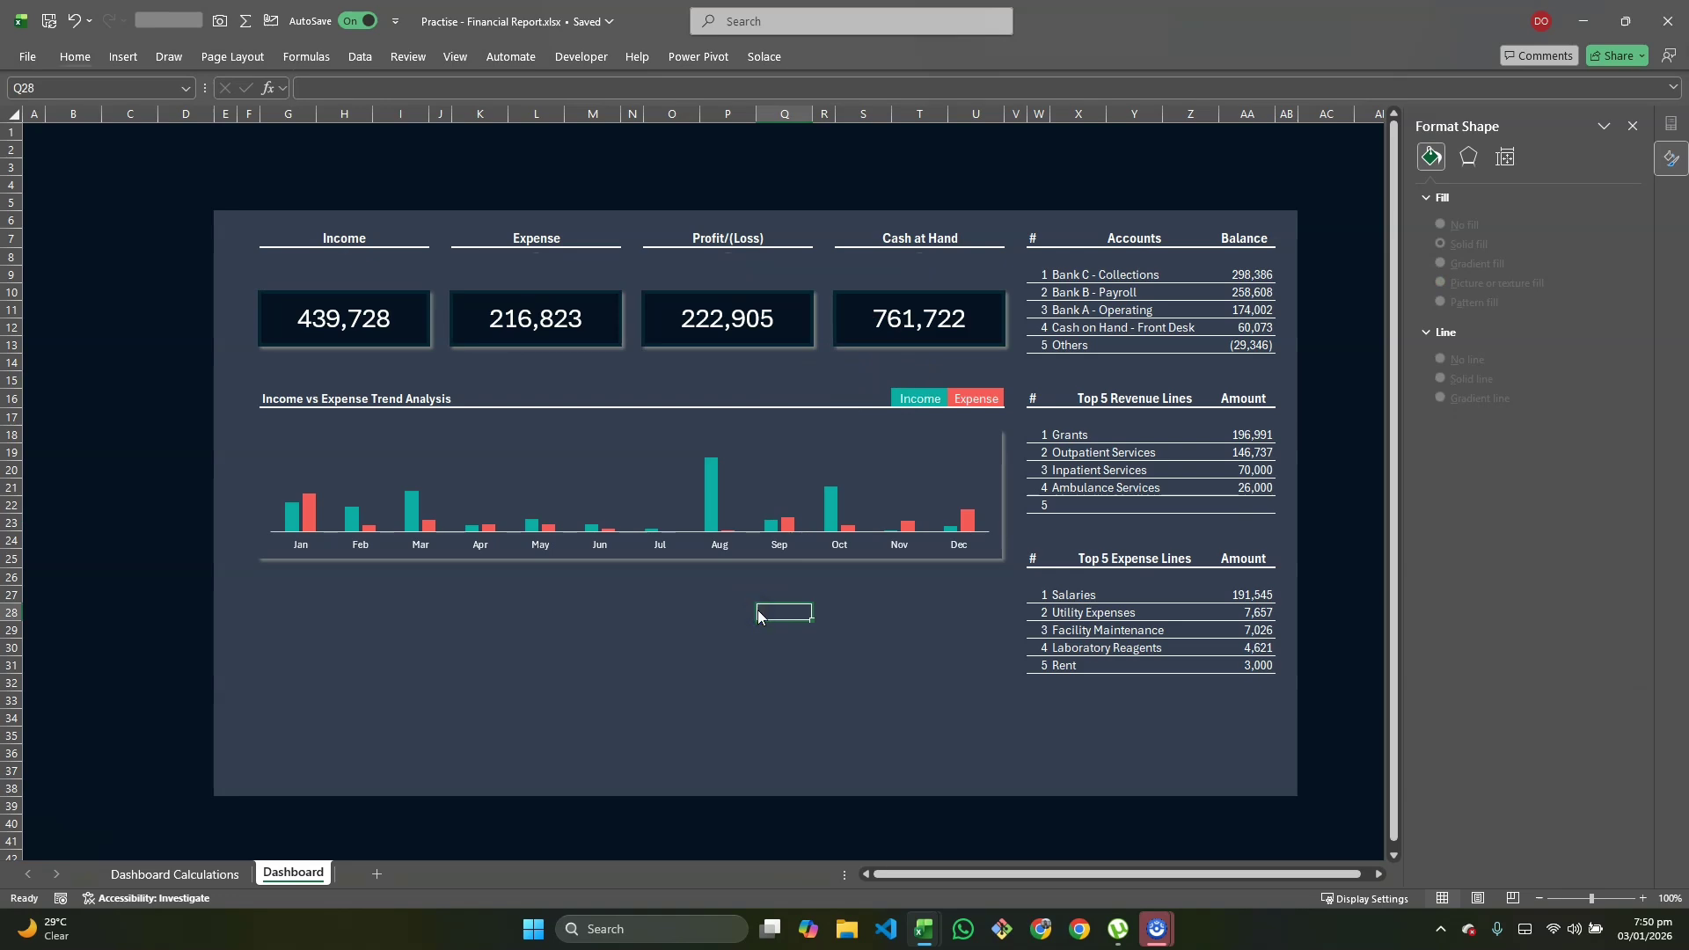
Step: Switch to the reference workbook Financial report dashbaord.xlsx, examine its trend chart sections, and return to the practice workbook
{"action": "key", "text": "alt+Tab"}
{"action": "left_click", "coordinate": [757, 609]}
{"action": "scroll", "coordinate": [721, 611], "scroll_direction": "down", "scroll_amount": 2}
{"action": "scroll", "coordinate": [721, 612], "scroll_direction": "right", "scroll_amount": 2}
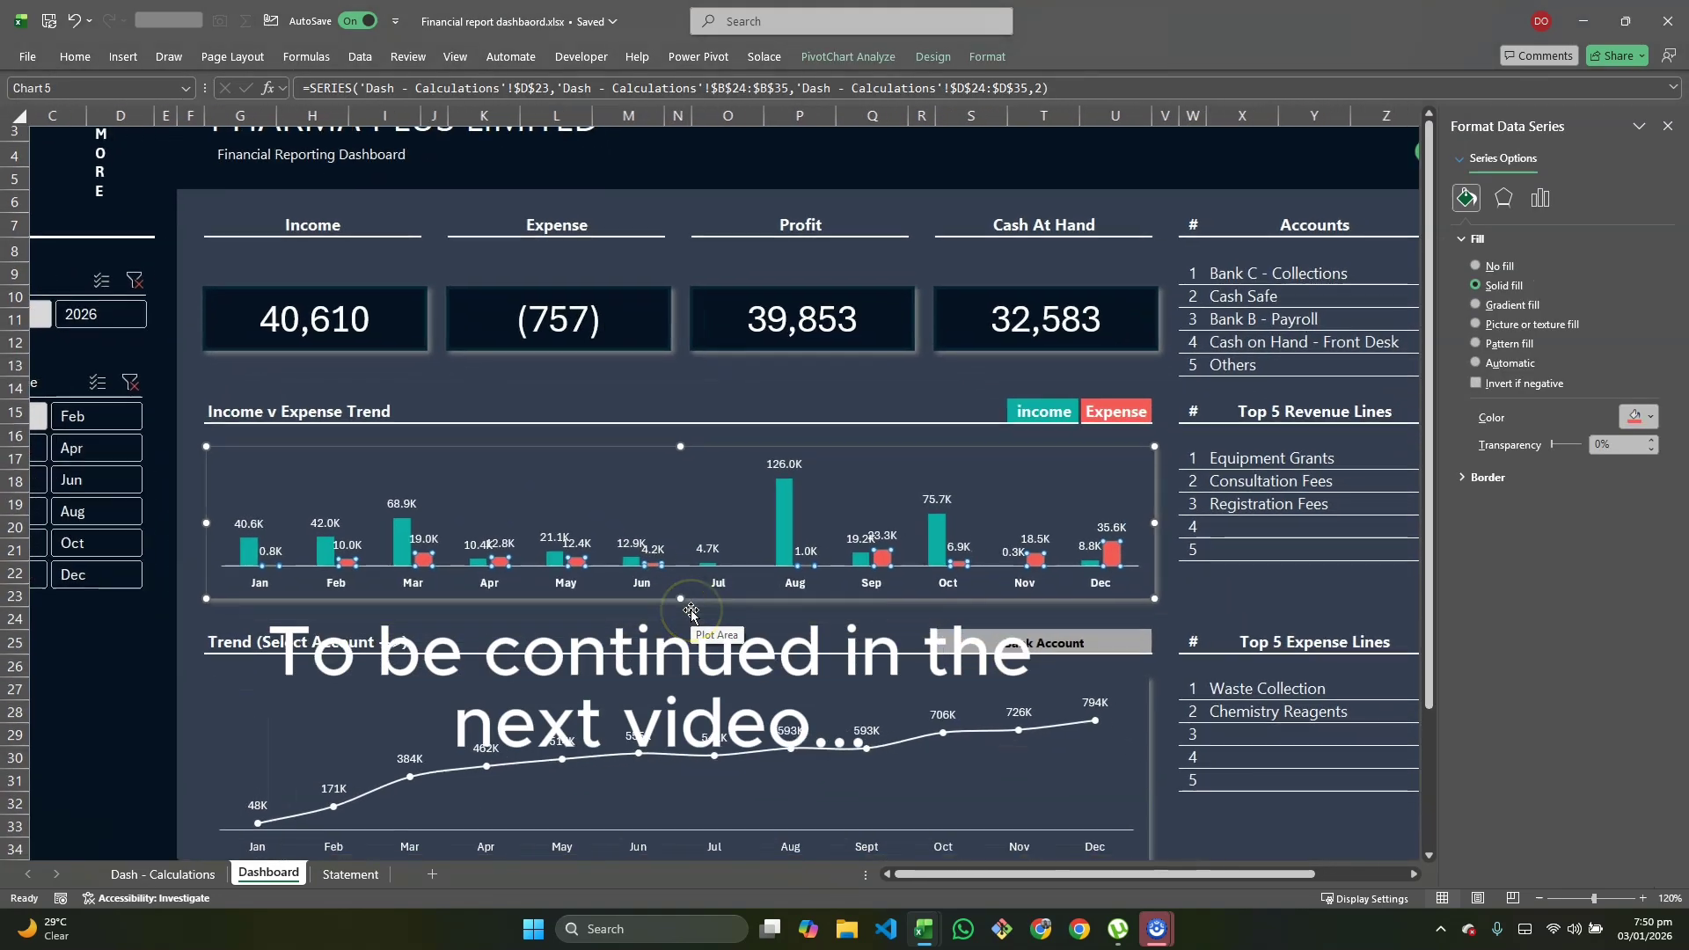
{"action": "scroll", "coordinate": [690, 613], "scroll_direction": "left", "scroll_amount": 2}
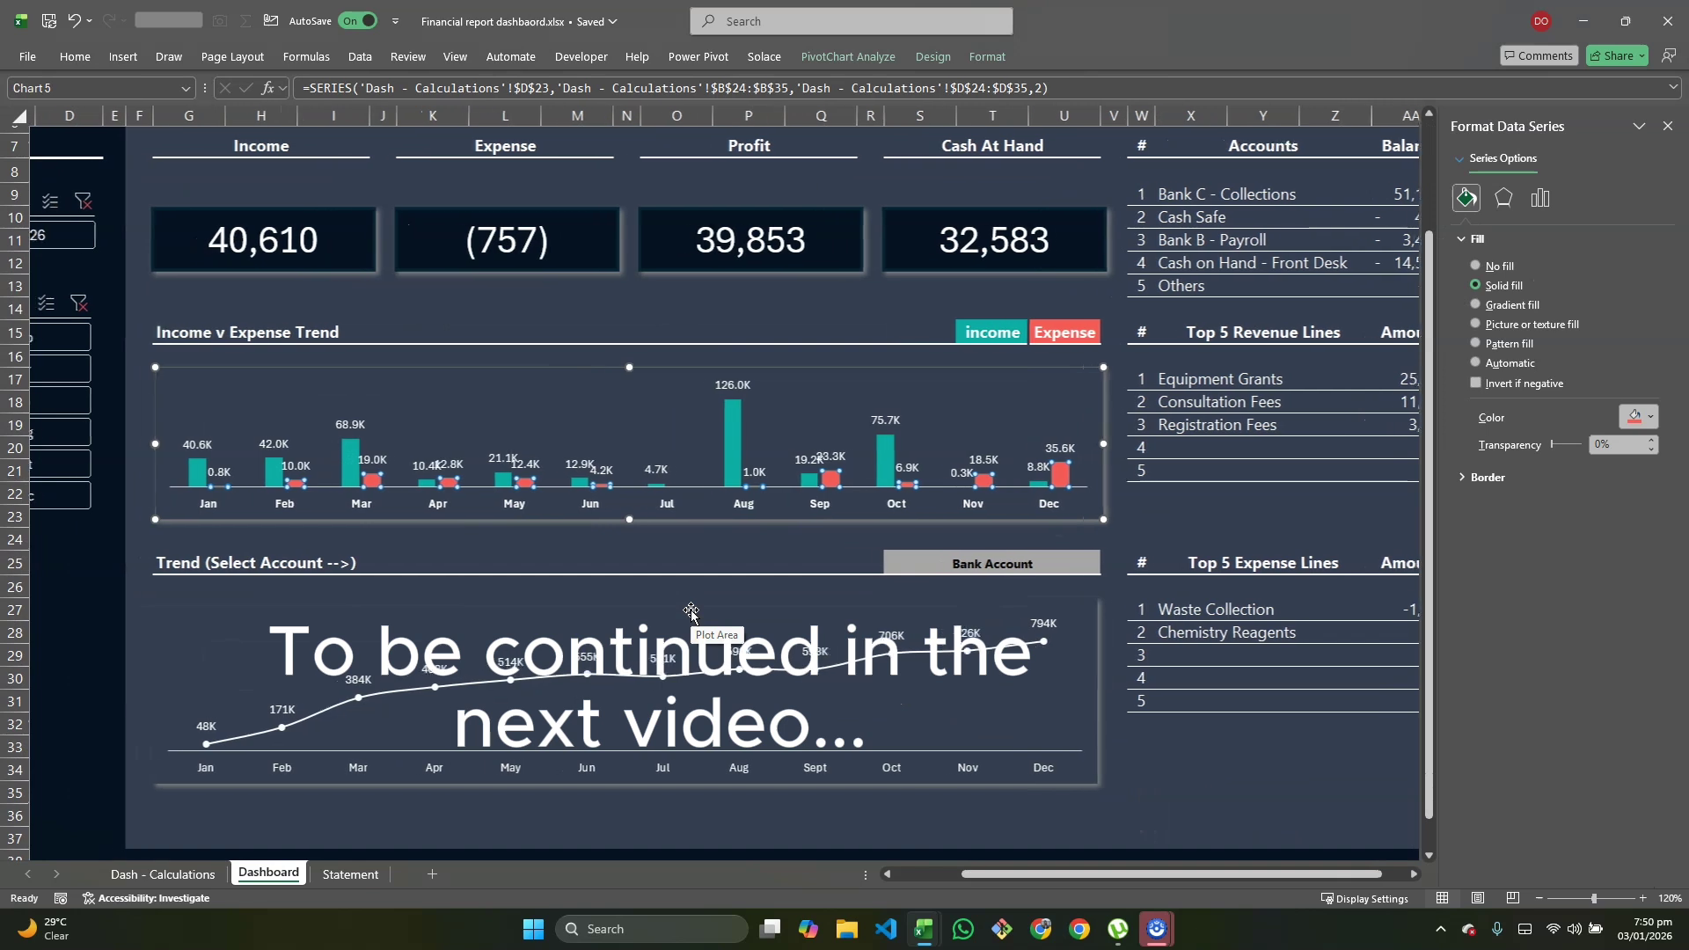
{"action": "key", "text": "alt+Tab"}
{"action": "left_click", "coordinate": [762, 615]}
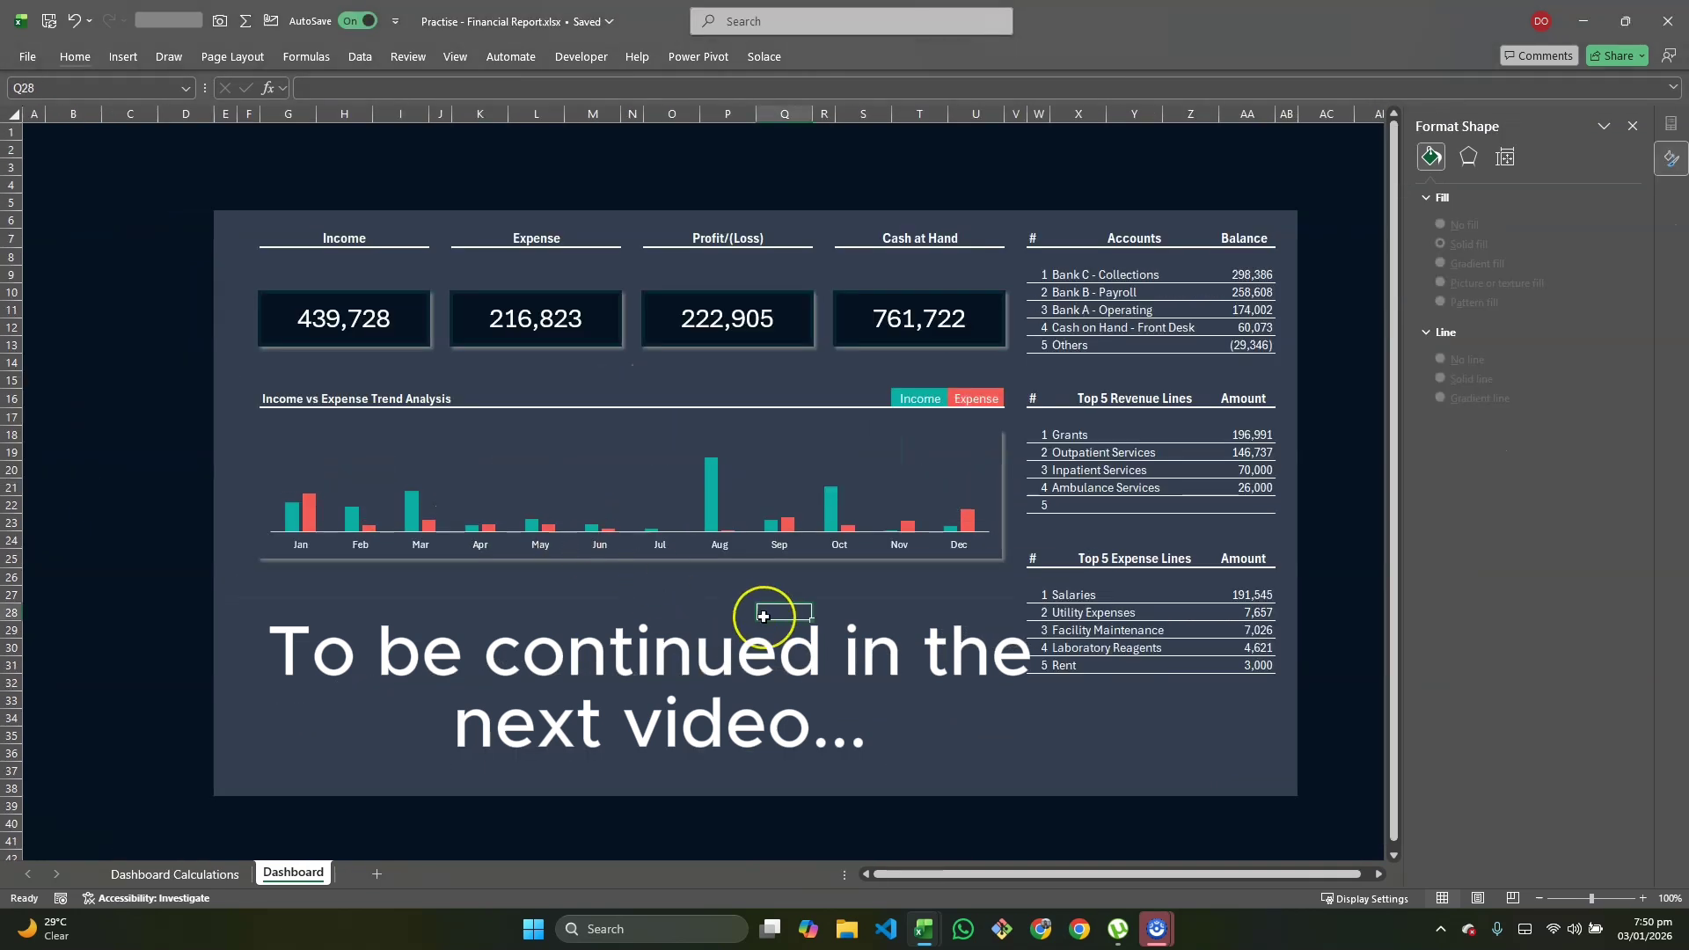